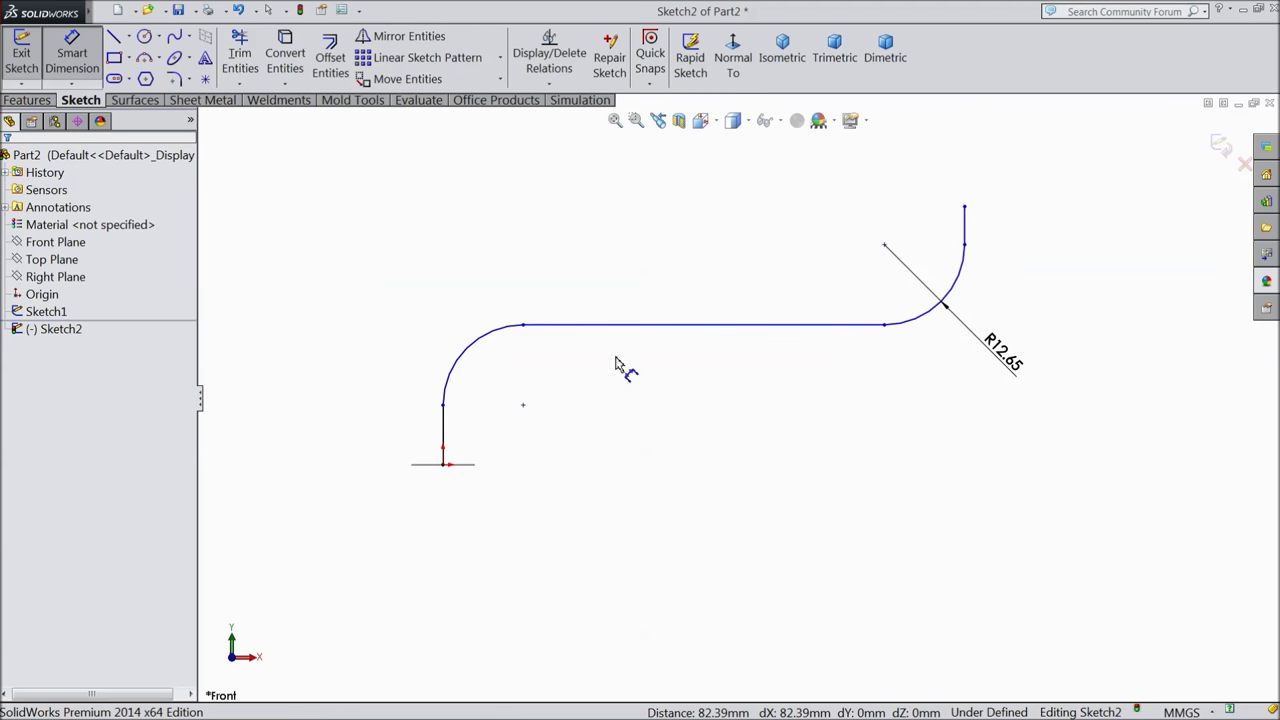
# - Dimension the short vertical line rising from the origin and set its length to 10 mm
pyautogui.click(444, 407)
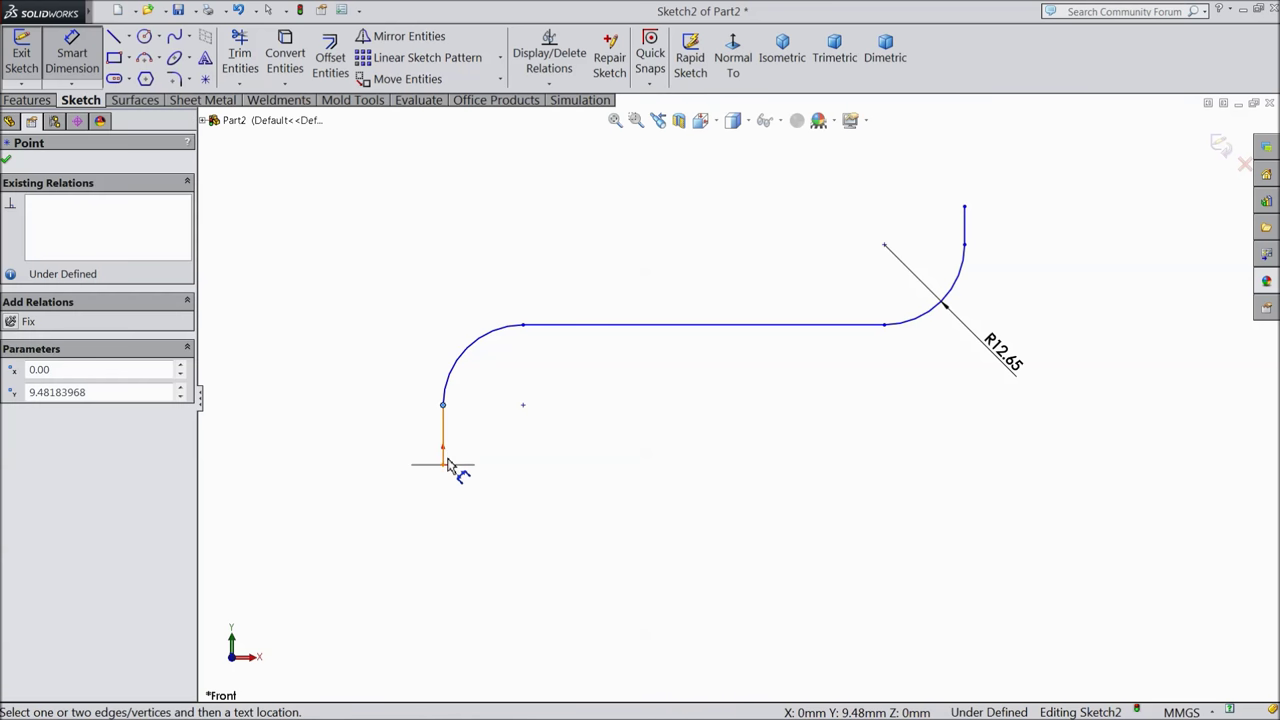
pyautogui.click(443, 466)
pyautogui.click(368, 430)
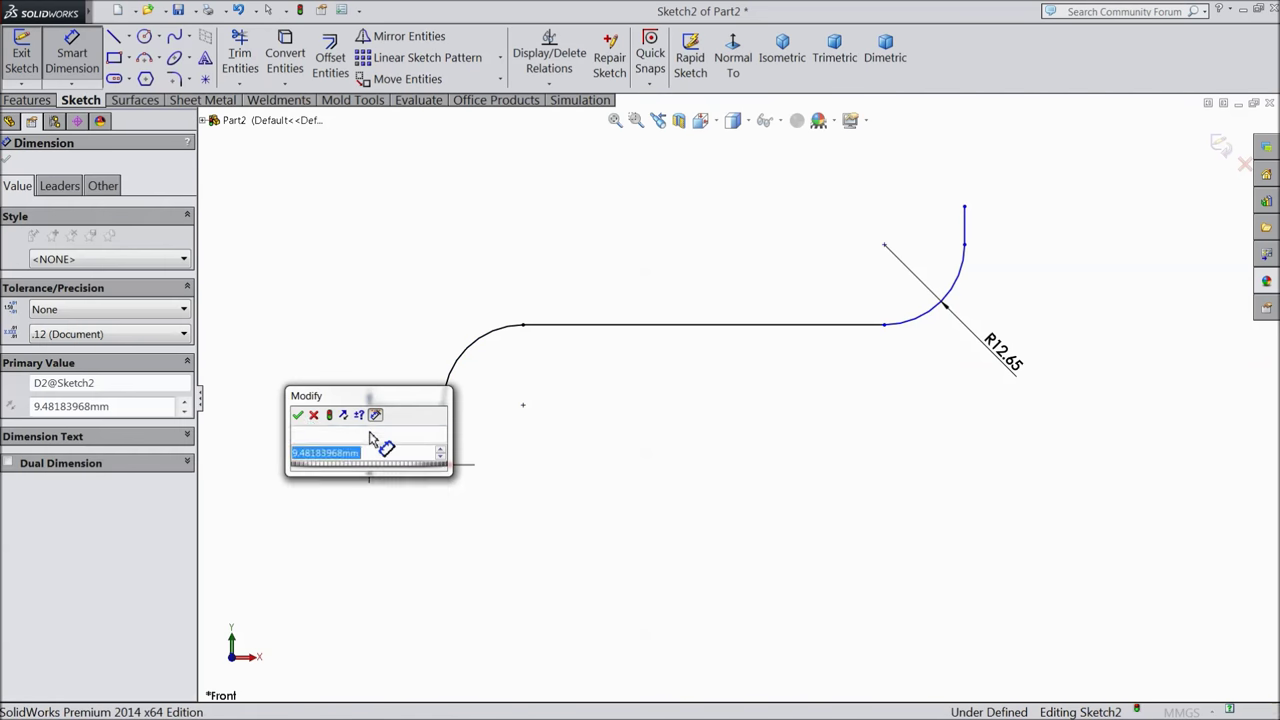
pyautogui.write('10')
pyautogui.click(298, 415)
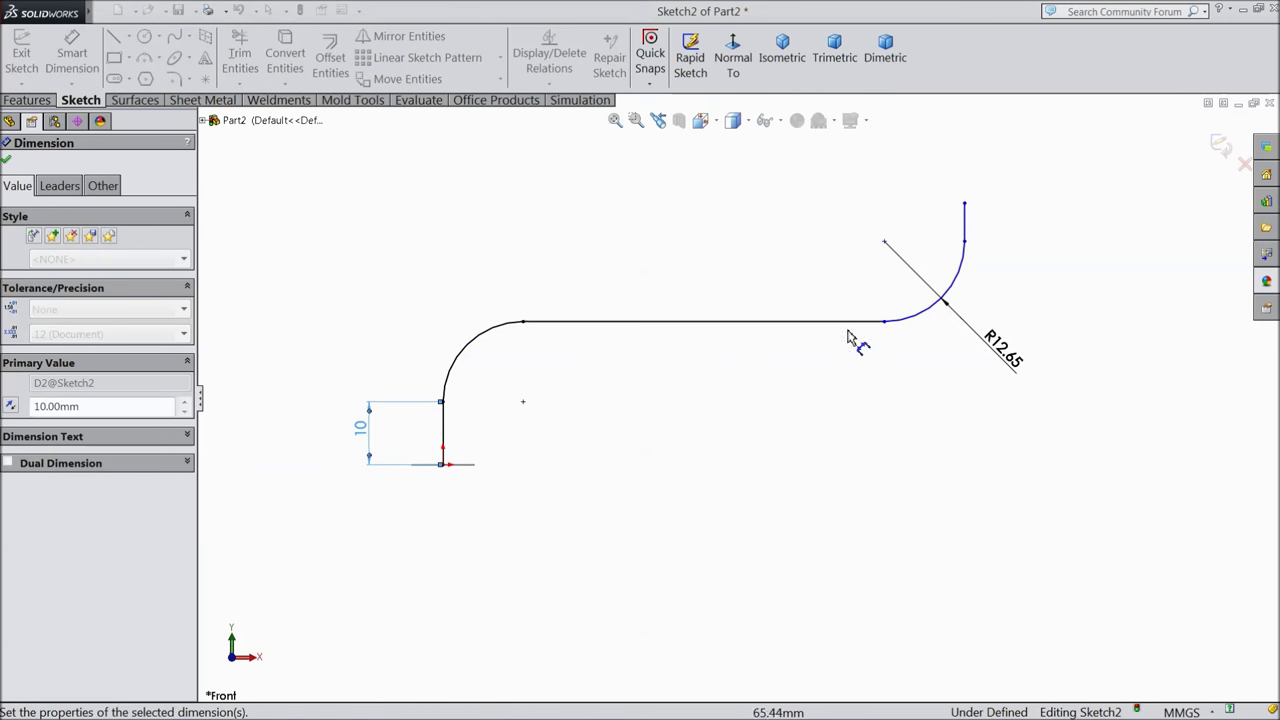
# - Dimension the vertical line at the far end of the path and set its length to 15 mm
pyautogui.click(965, 205)
pyautogui.click(965, 240)
pyautogui.click(1000, 228)
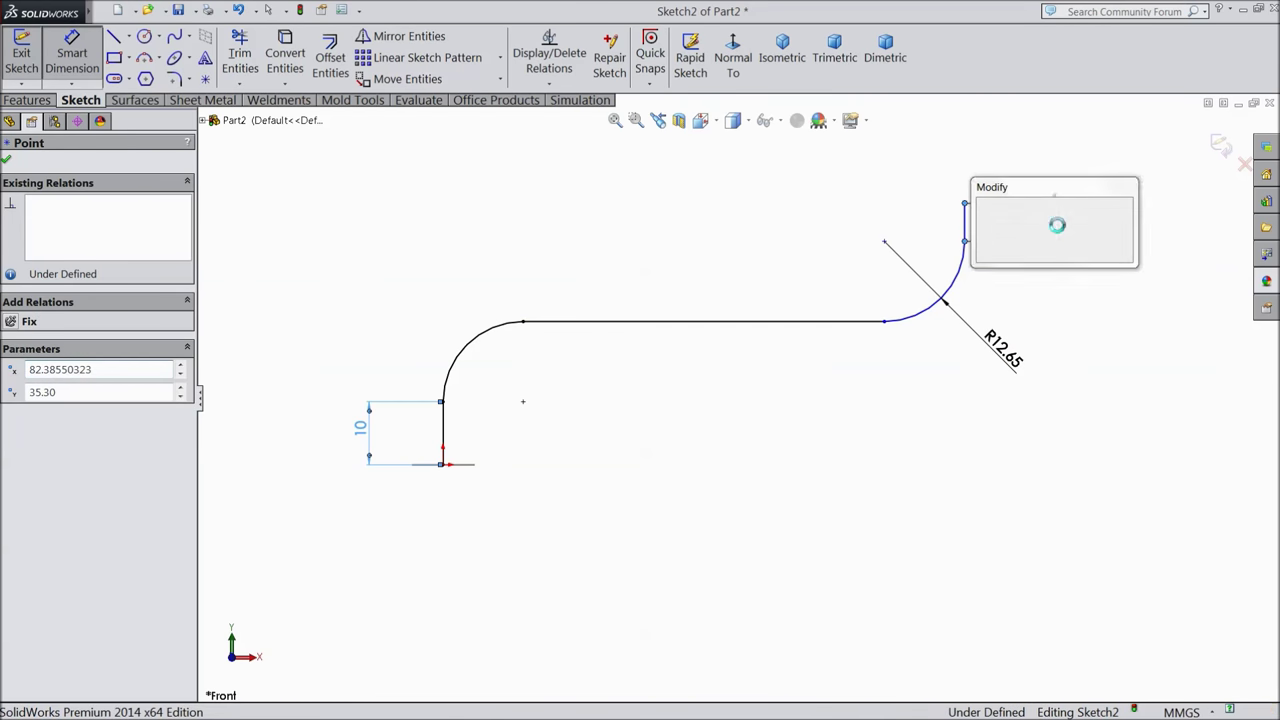
pyautogui.write('15')
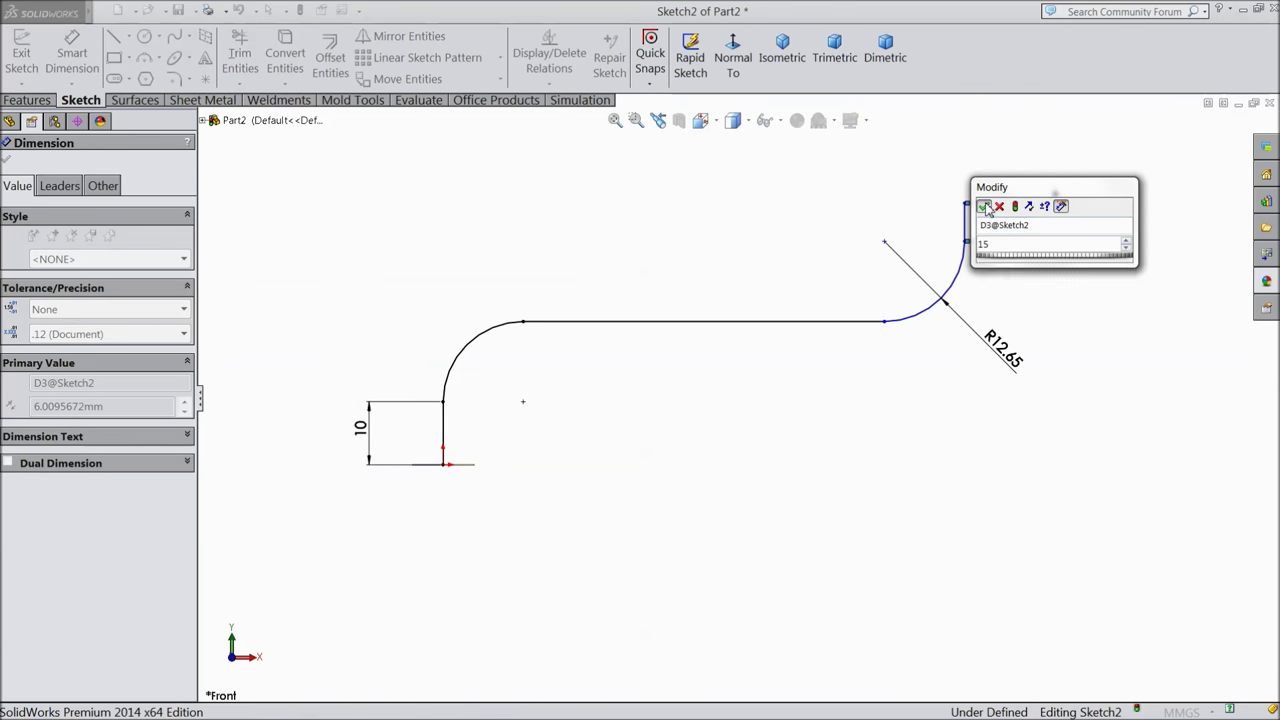
pyautogui.click(983, 206)
# - Set the length of the long horizontal line between the two arcs to 62 mm and exit the sketch
pyautogui.scroll(2, 760, 320)
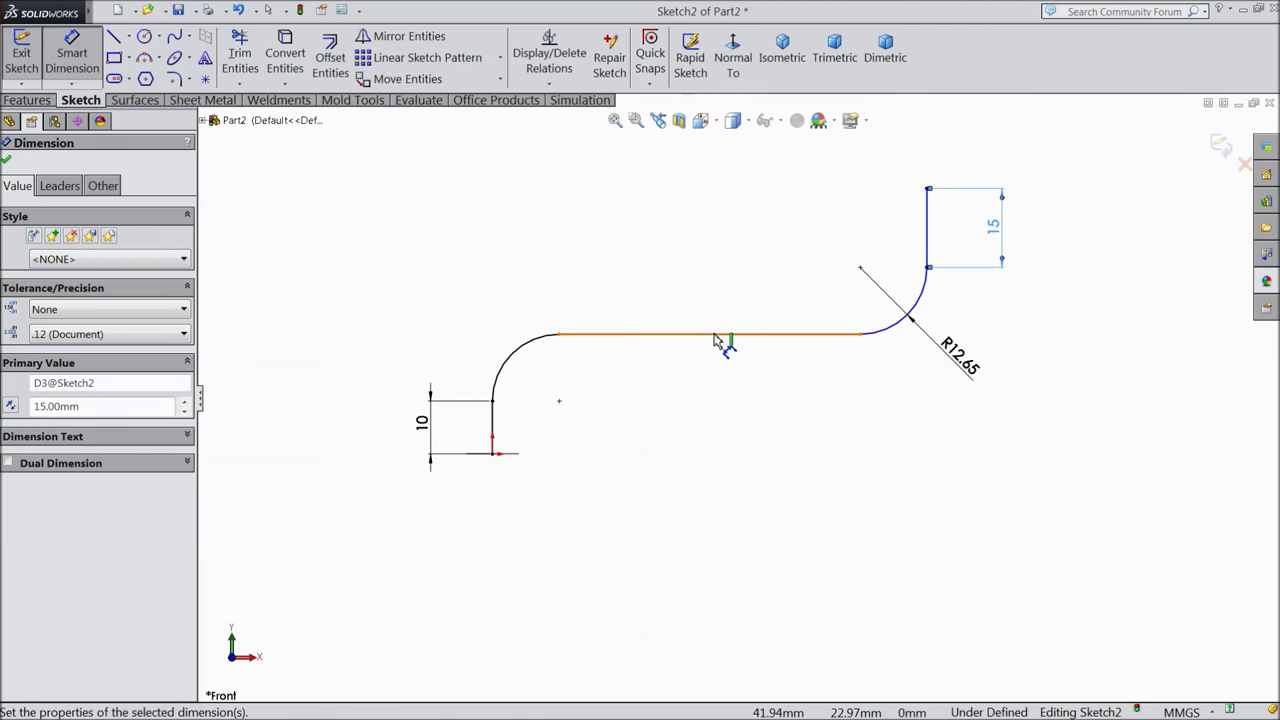
pyautogui.click(724, 334)
pyautogui.click(725, 271)
pyautogui.write('62')
pyautogui.press('Return')
pyautogui.scroll(3, 645, 278)
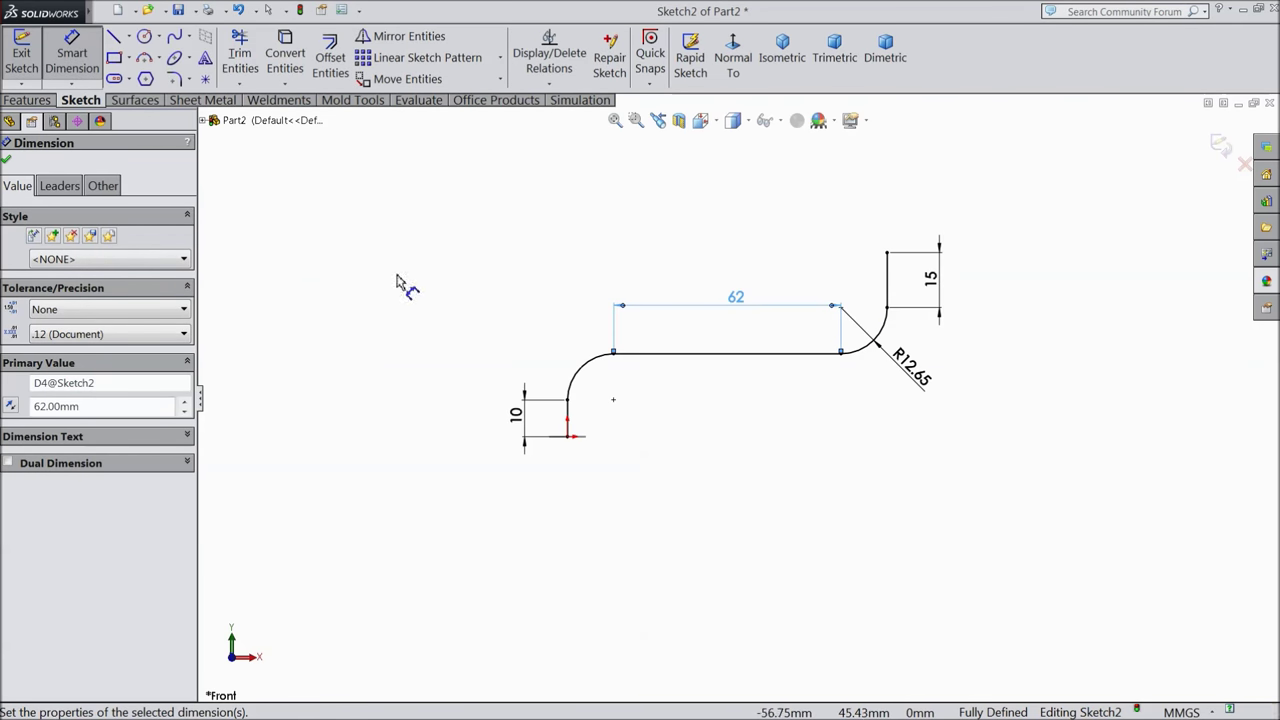
pyautogui.click(6, 160)
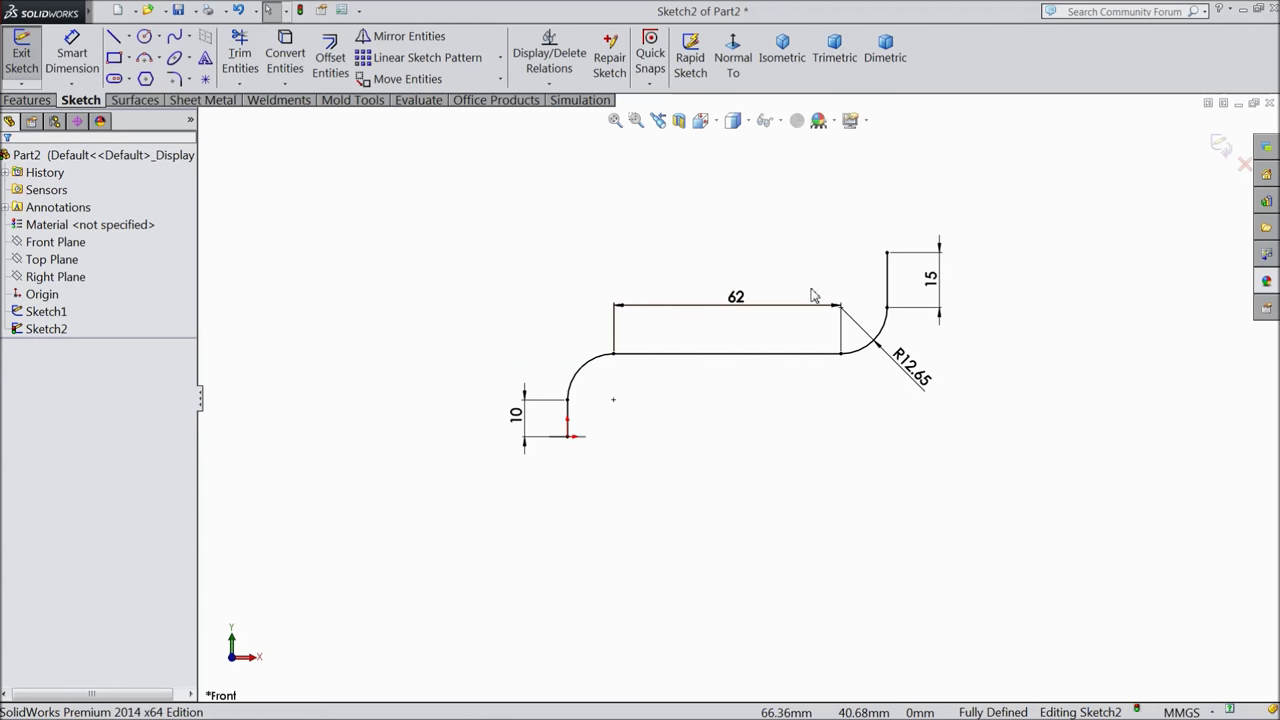
pyautogui.moveTo(1135, 178)
pyautogui.mouseDown(button='middle')
pyautogui.moveTo(1094, 206)
pyautogui.moveTo(1097, 251)
pyautogui.mouseUp(button='middle')
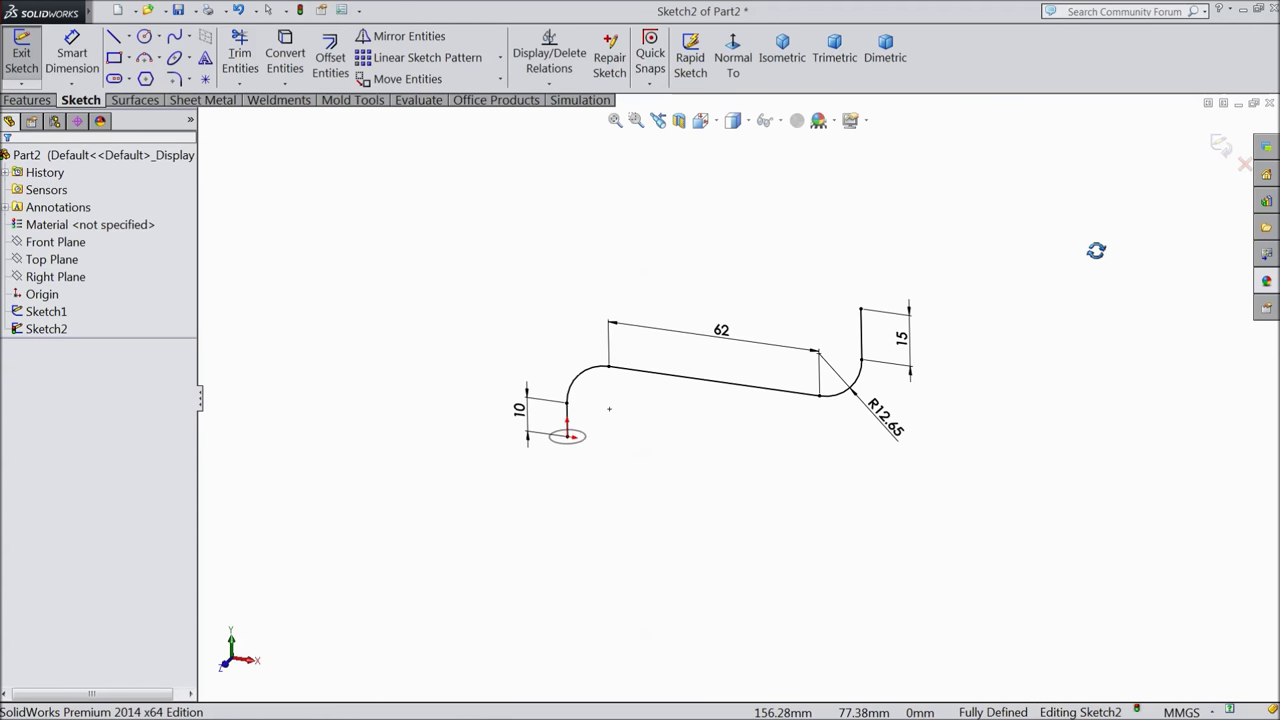
pyautogui.click(1221, 146)
pyautogui.press('f')
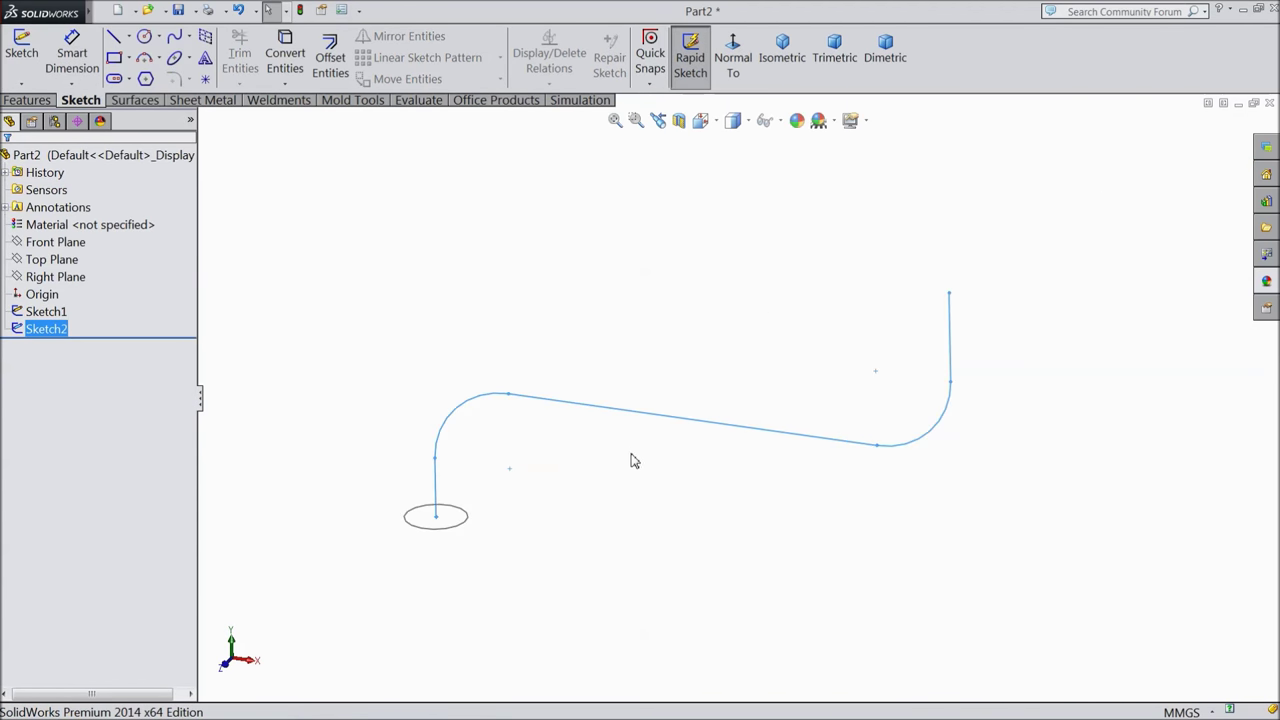
# - Create a Swept Boss/Base of the circle in Sketch1 along the path in Sketch2
pyautogui.click(27, 100)
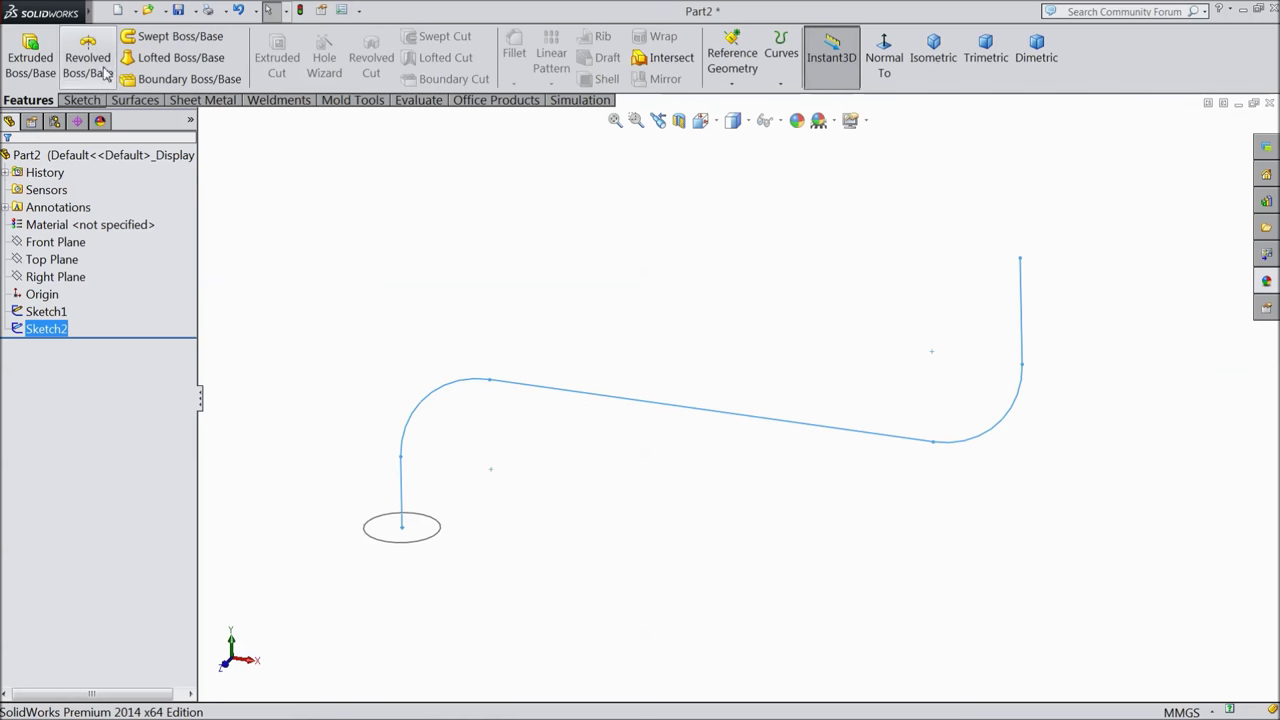
pyautogui.click(150, 44)
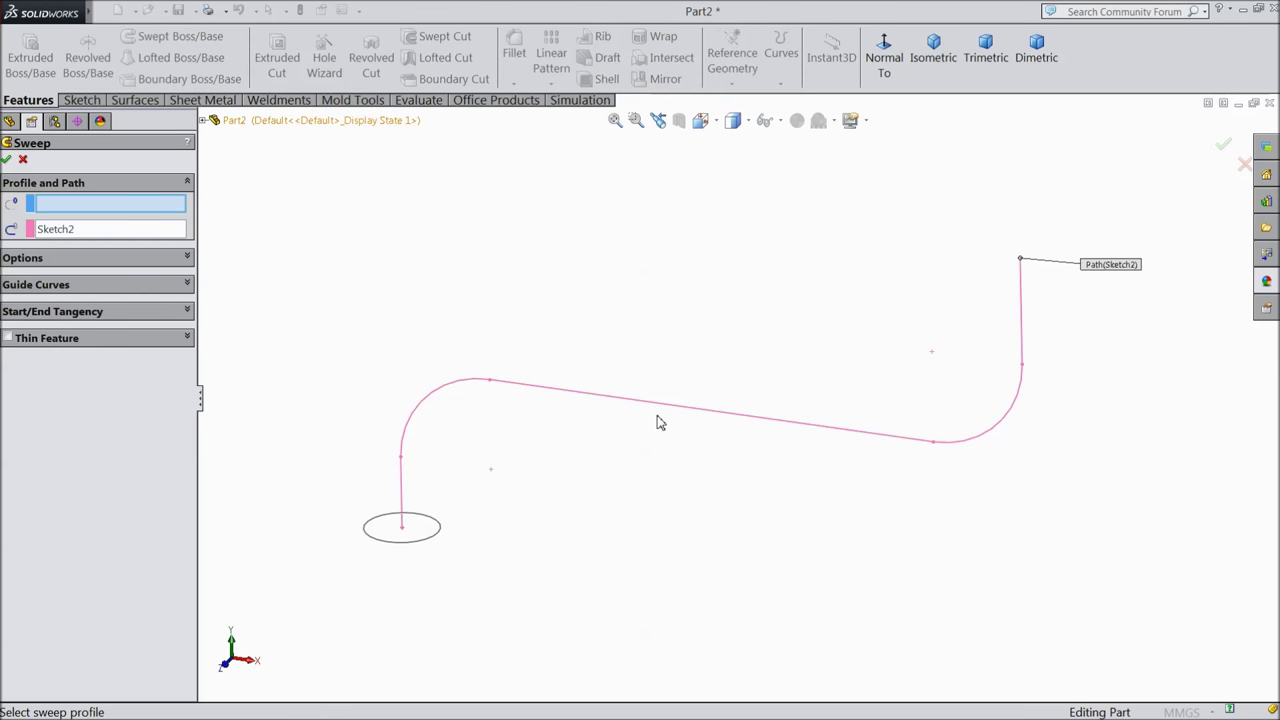
pyautogui.click(425, 545)
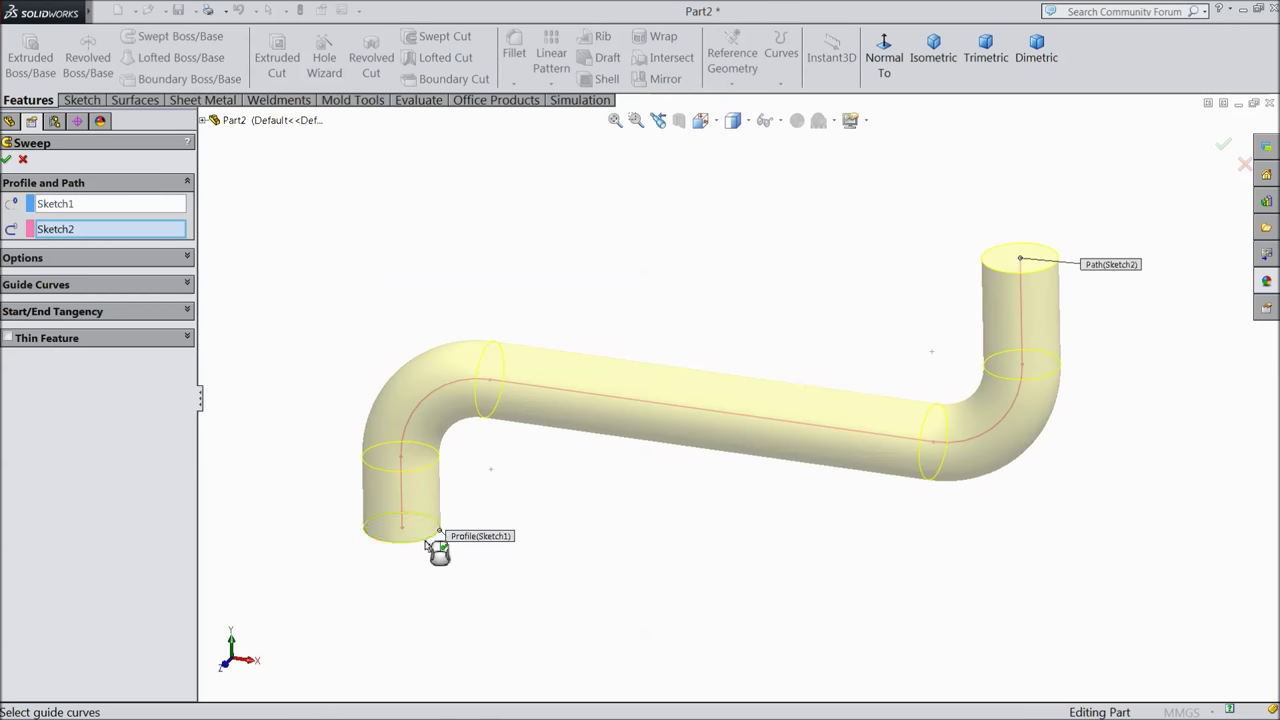
pyautogui.click(7, 160)
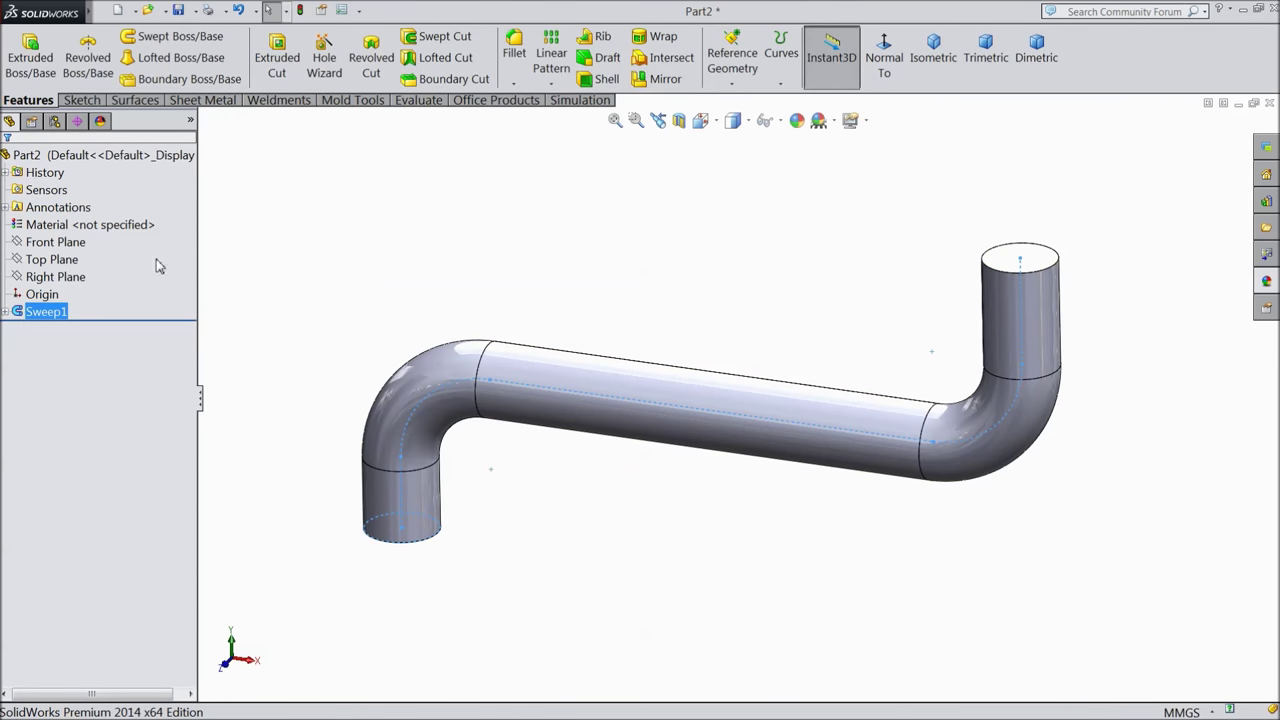
# - Apply the brushed copper appearance to the whole part
pyautogui.moveTo(491, 305); pyautogui.dragTo(511, 277, button='middle')
pyautogui.click(162, 157)
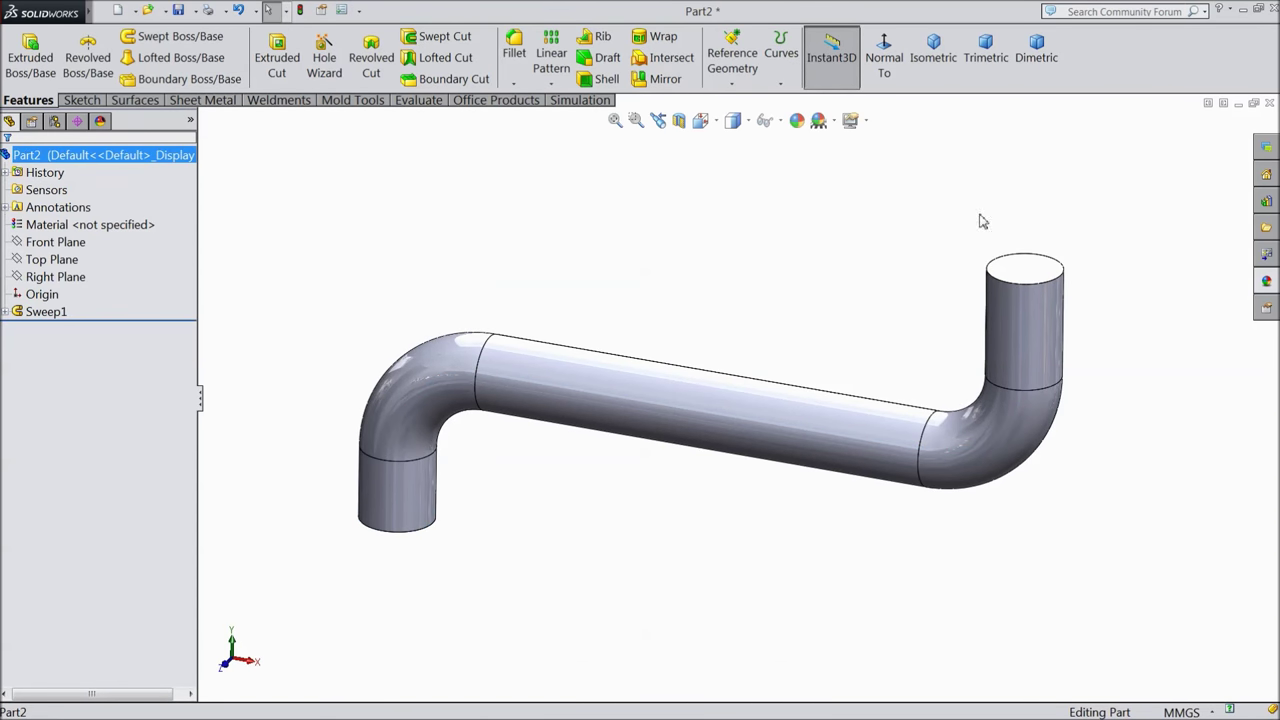
pyautogui.click(1264, 282)
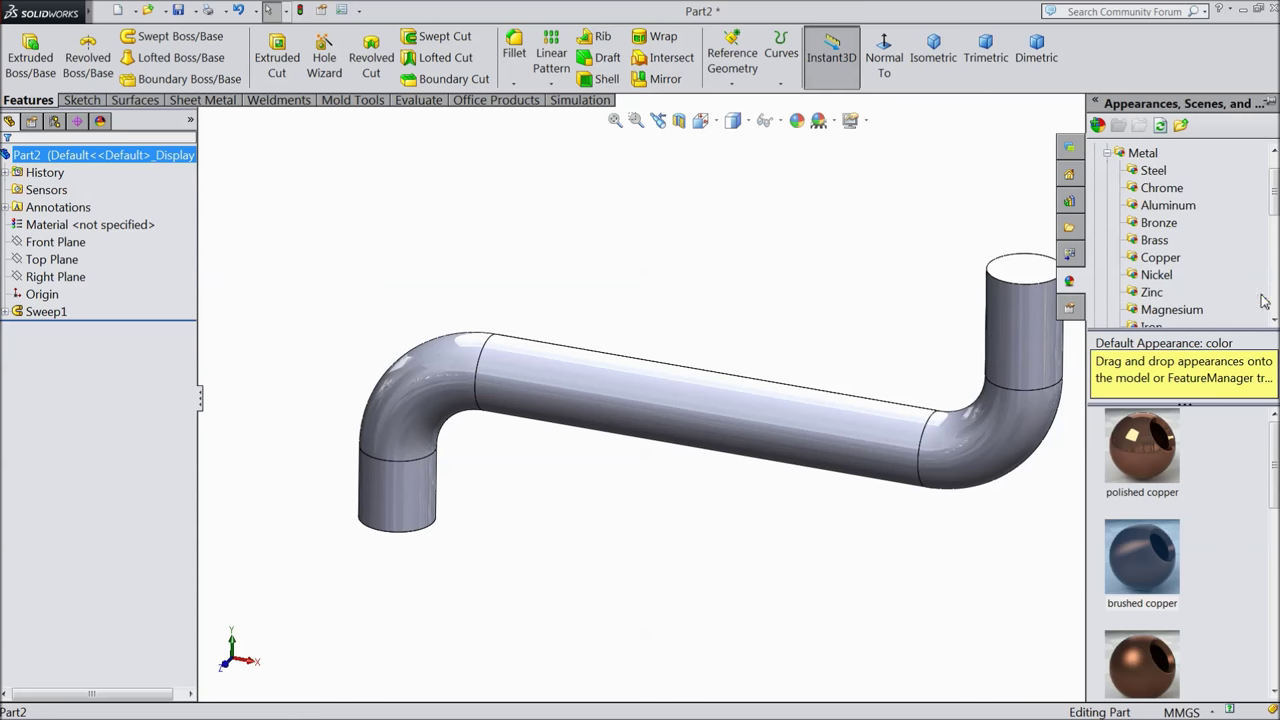
pyautogui.doubleClick(1147, 582)
pyautogui.moveTo(865, 566); pyautogui.dragTo(854, 538, button='middle')
# - Sketch on the pipe's circular end face near the origin, convert the face's edge to a sketch circle, and exit the sketch
pyautogui.moveTo(640, 557); pyautogui.dragTo(617, 343, button='middle')
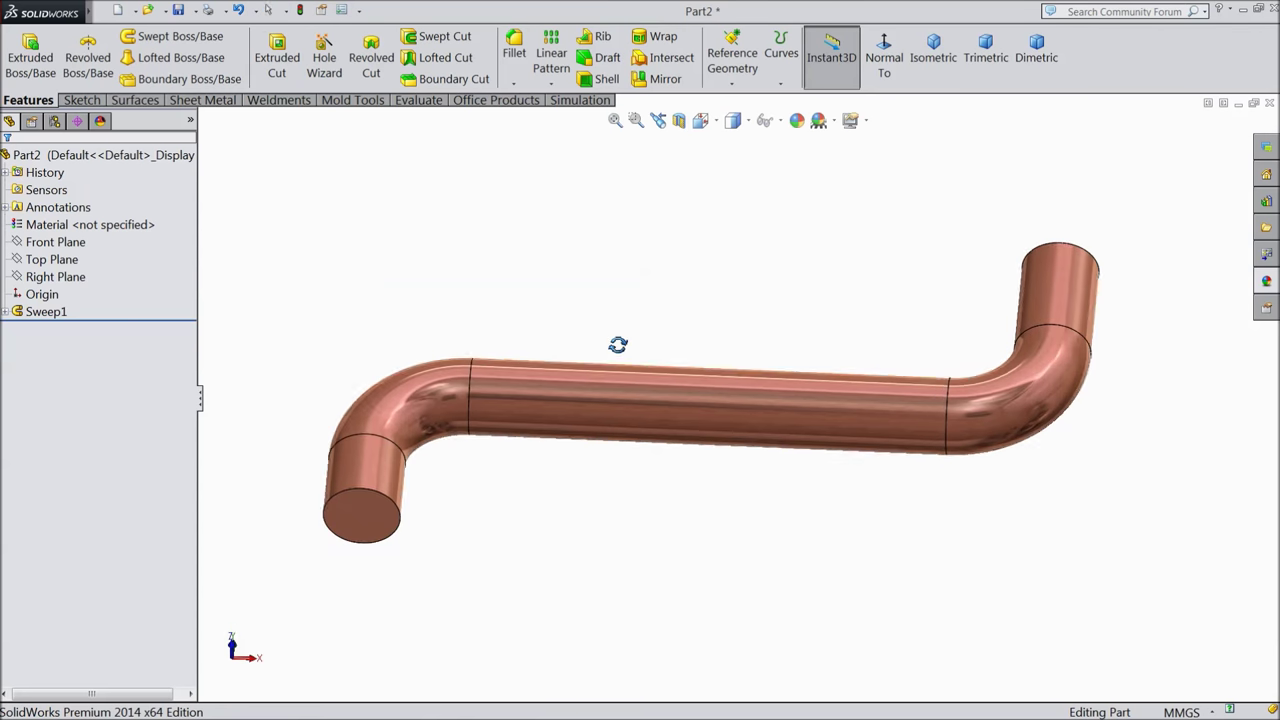
pyautogui.click(347, 530)
pyautogui.click(404, 468)
pyautogui.click(82, 100)
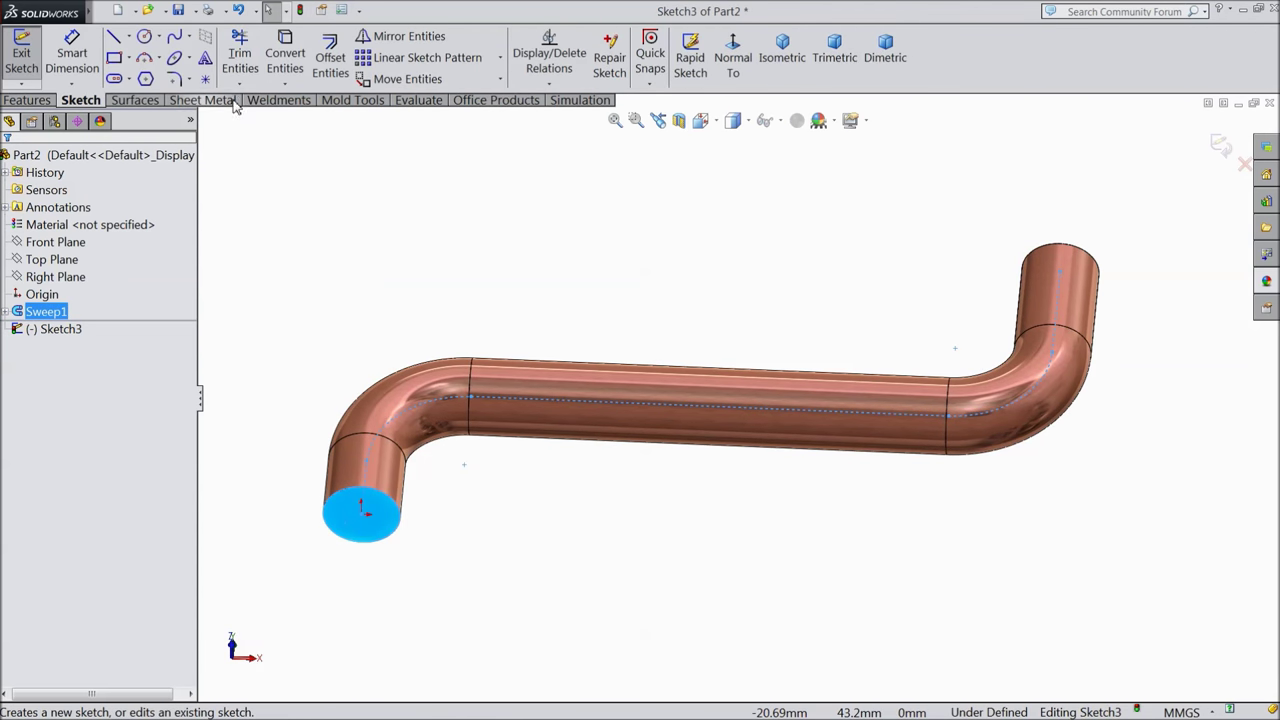
pyautogui.click(285, 55)
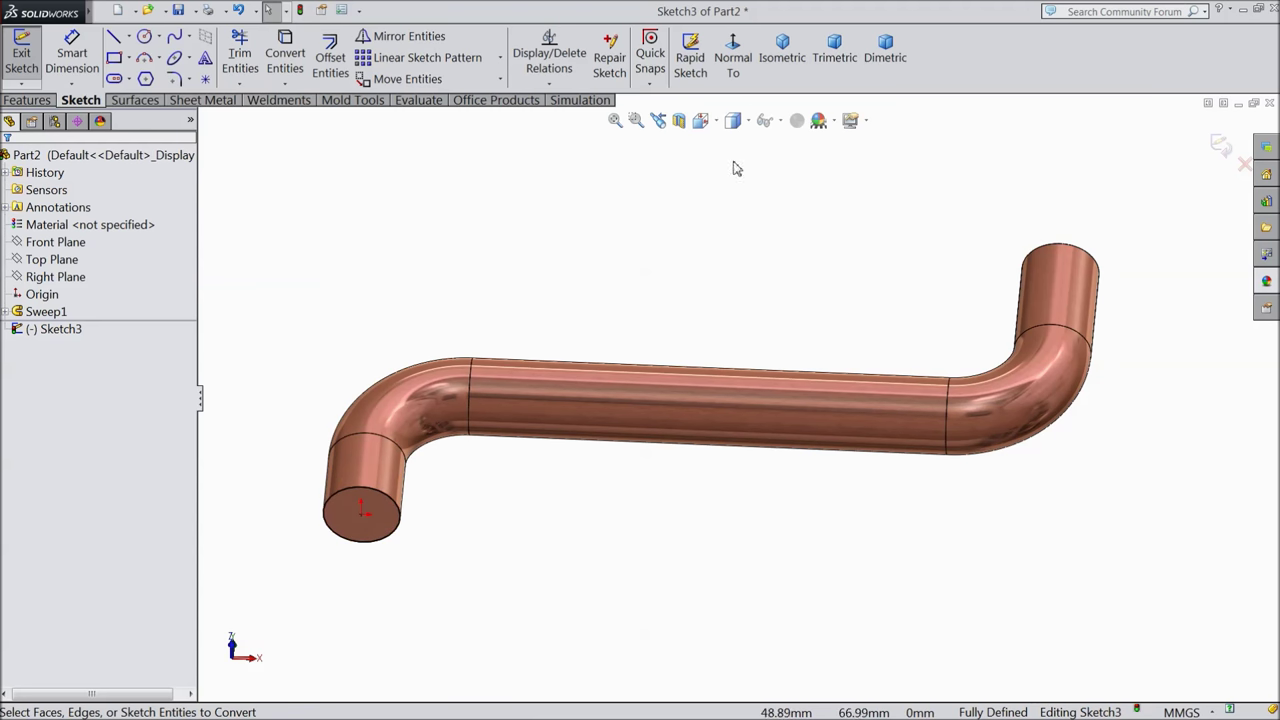
pyautogui.click(1220, 145)
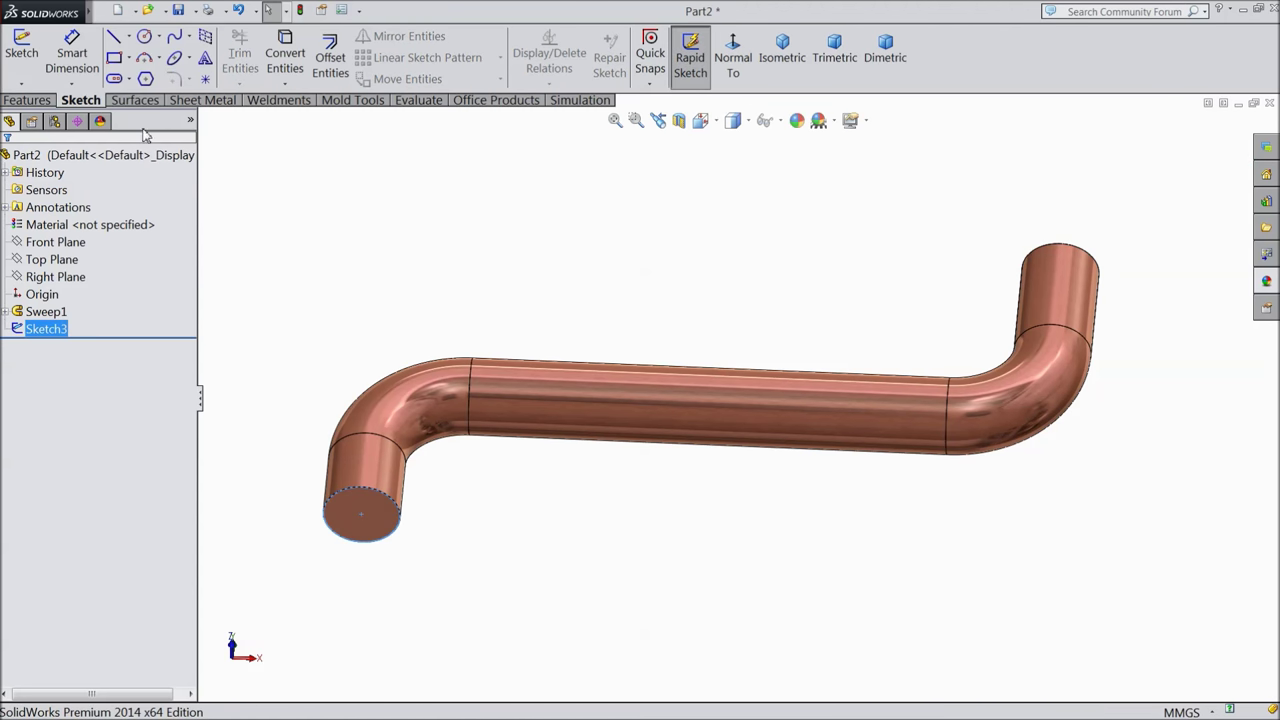
# - Start a sketch on the Right Plane and draw a 3 Point Arc of about 11.6 mm radius downward from the origin
pyautogui.click(62, 276)
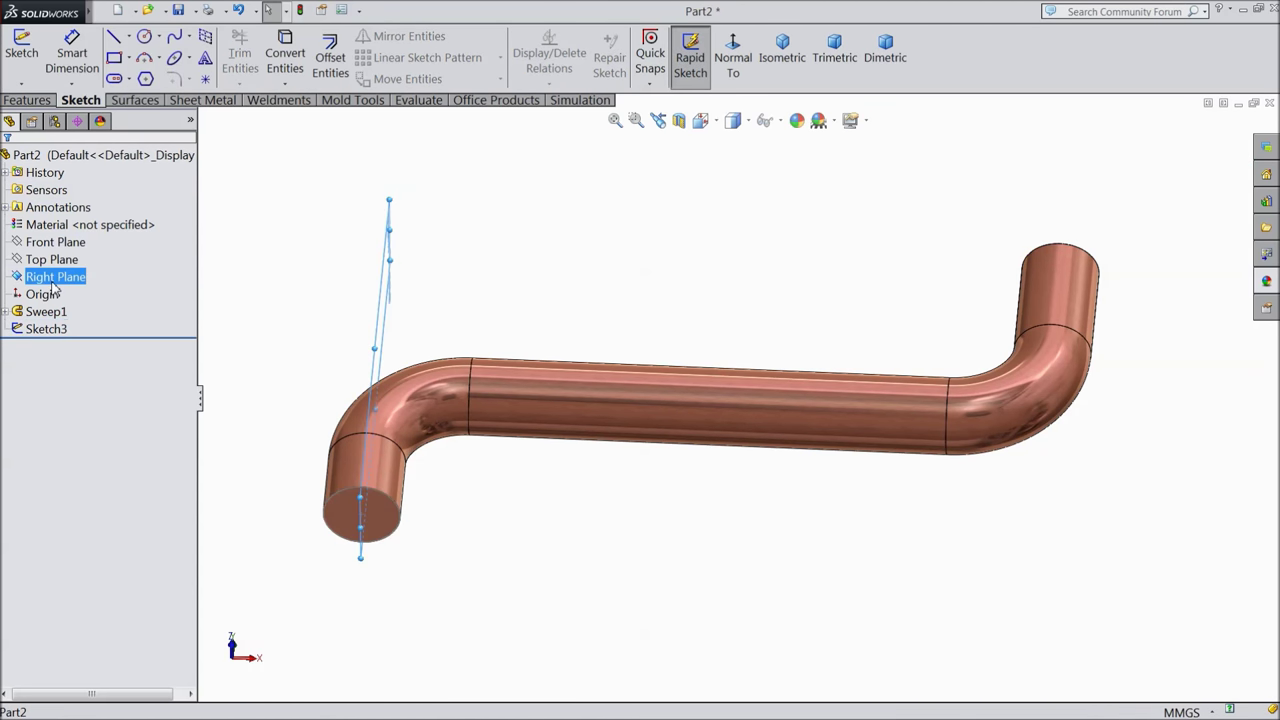
pyautogui.click(61, 262)
pyautogui.click(733, 57)
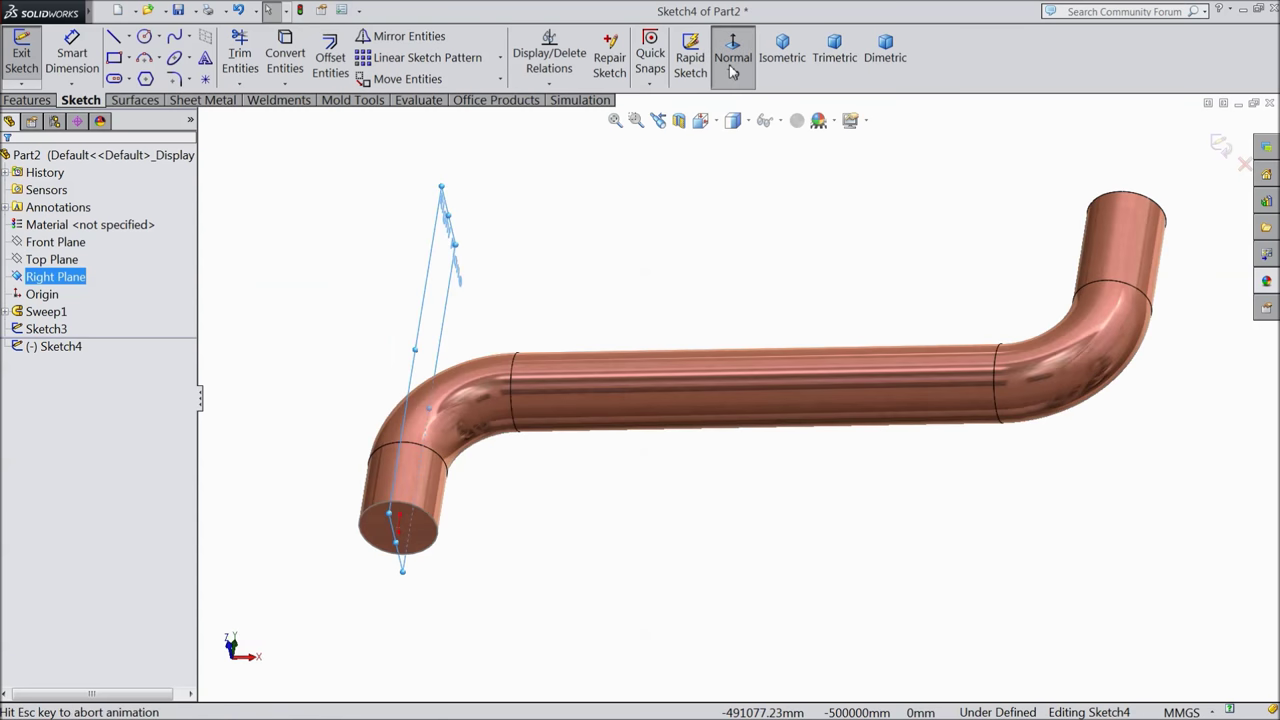
pyautogui.click(159, 60)
pyautogui.click(165, 117)
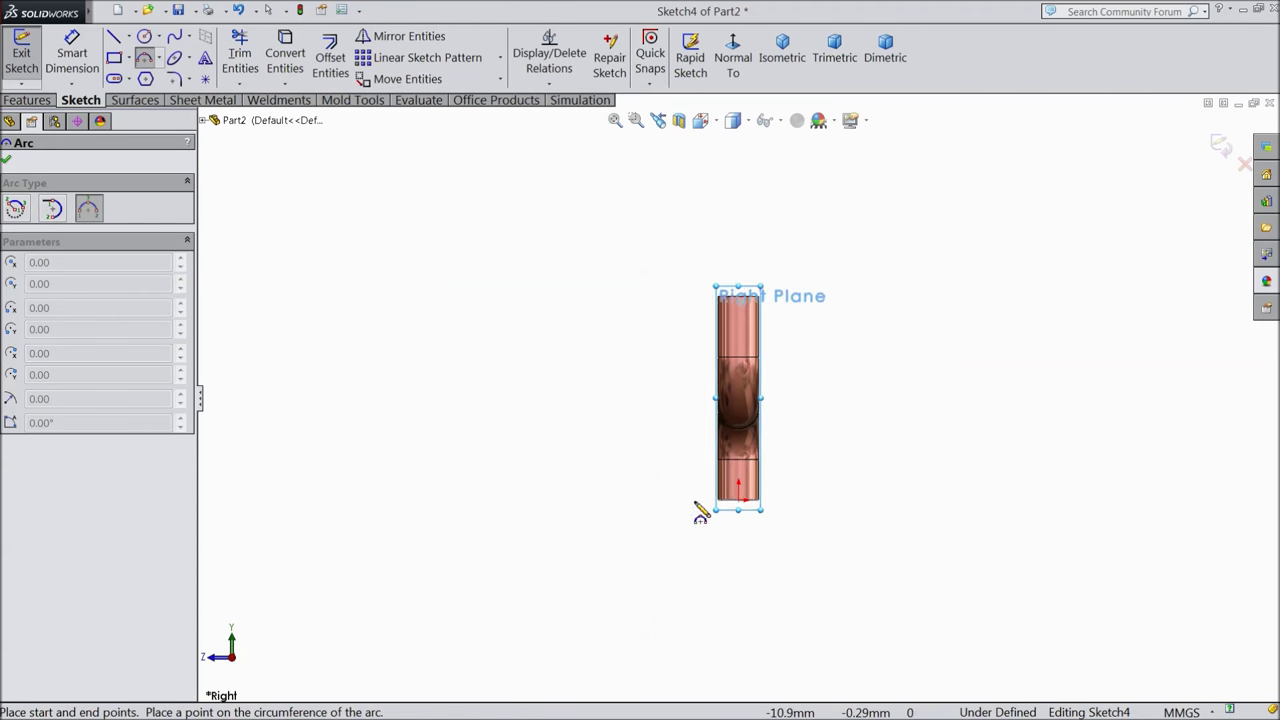
pyautogui.scroll(-4, 700, 513)
pyautogui.click(714, 377)
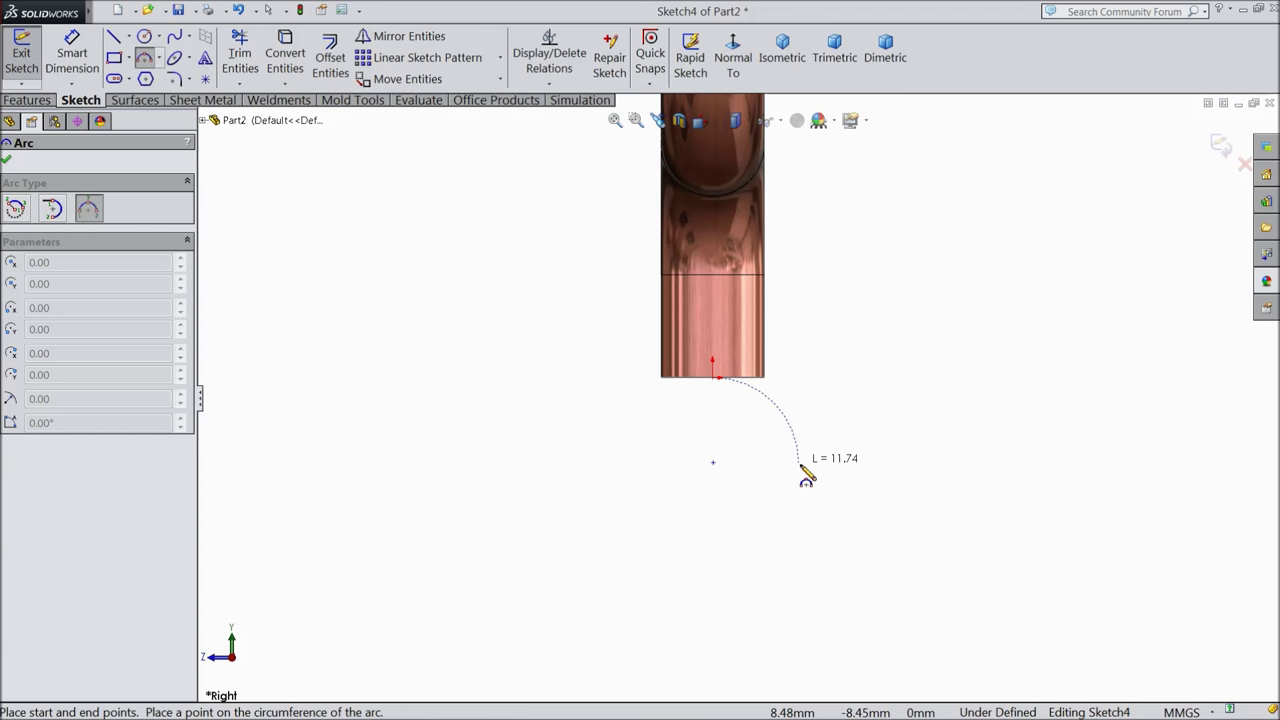
pyautogui.click(862, 499)
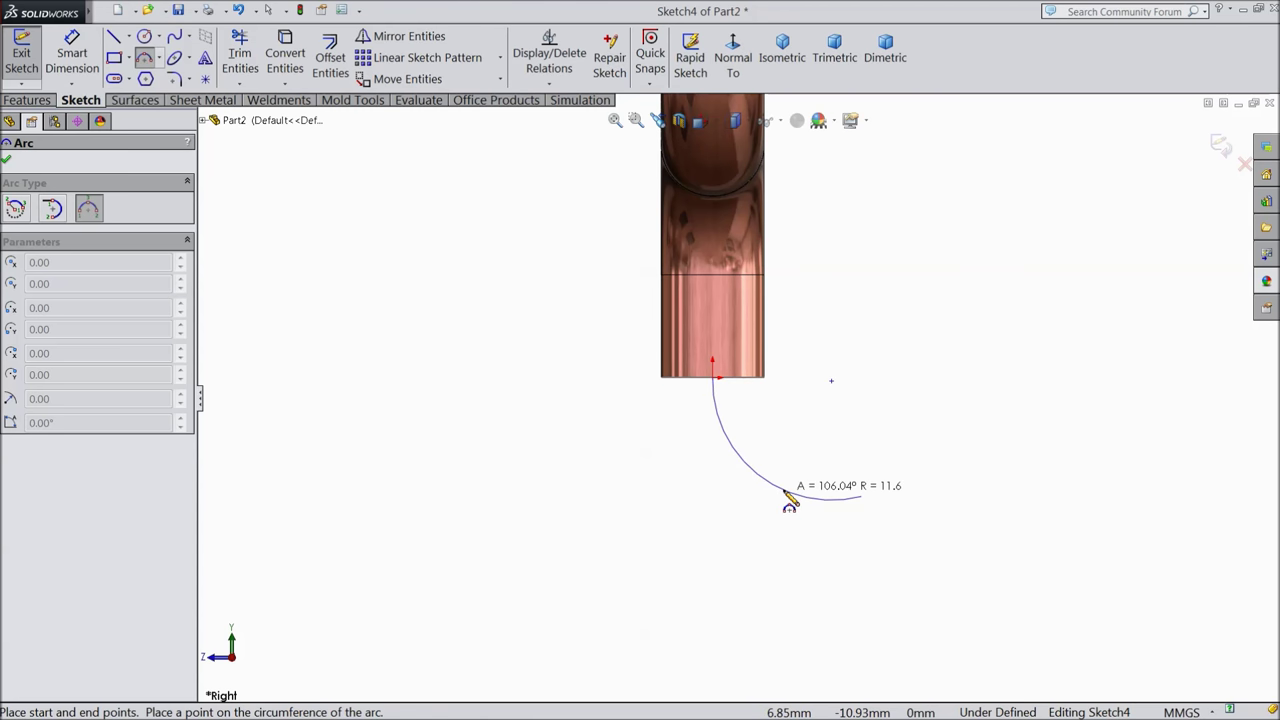
pyautogui.click(790, 500)
pyautogui.rightClick(900, 430)
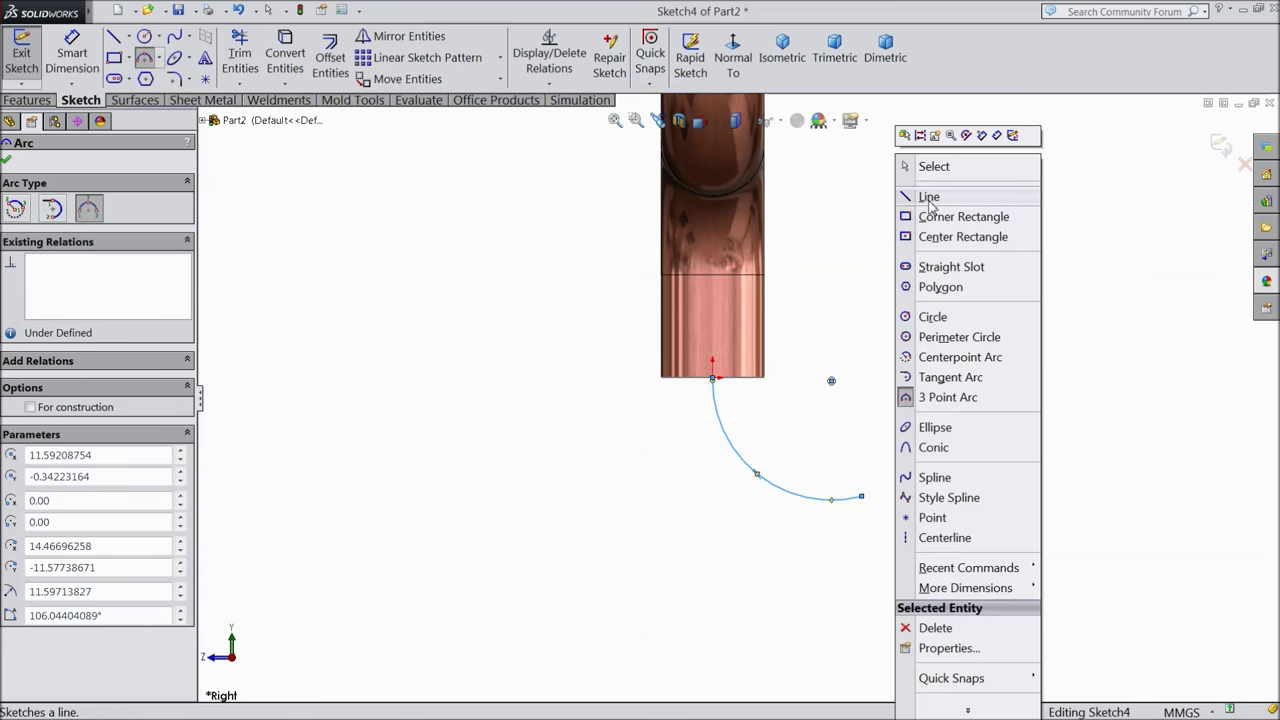
pyautogui.click(928, 168)
# - Sketch a horizontal line from the arc's free end, extending away from the pipe
pyautogui.click(114, 36)
pyautogui.click(113, 40)
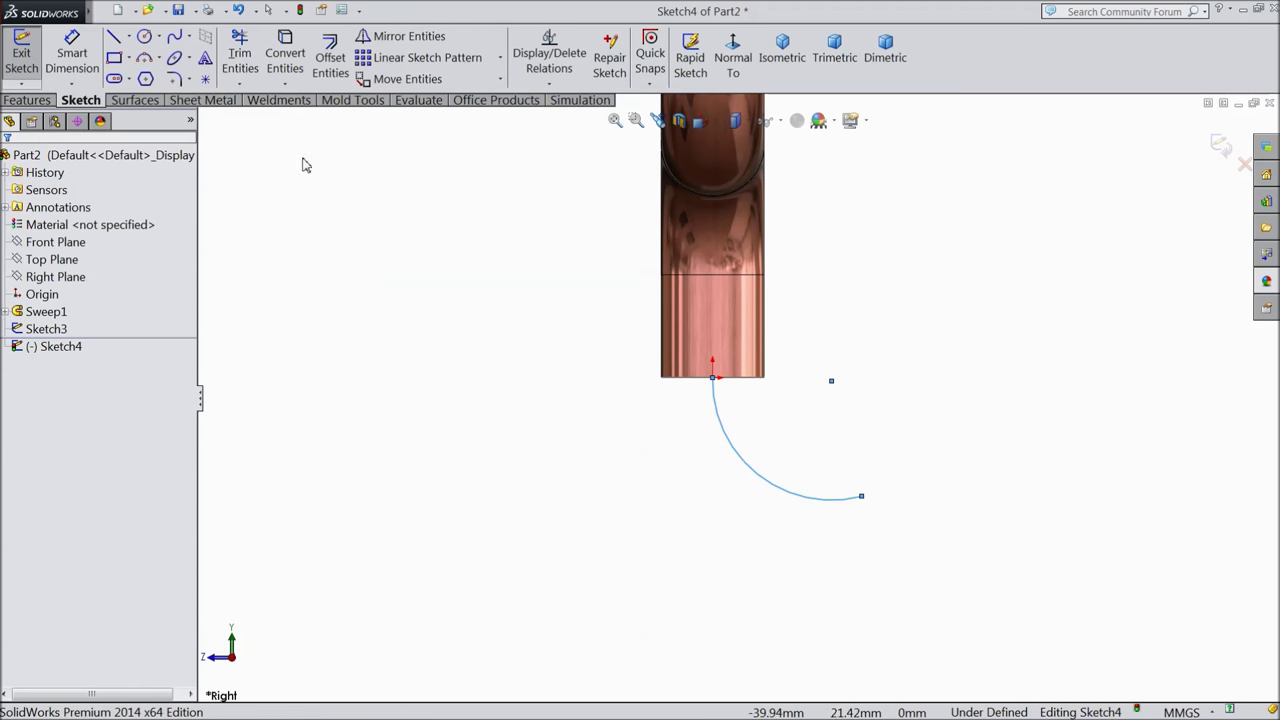
pyautogui.click(116, 38)
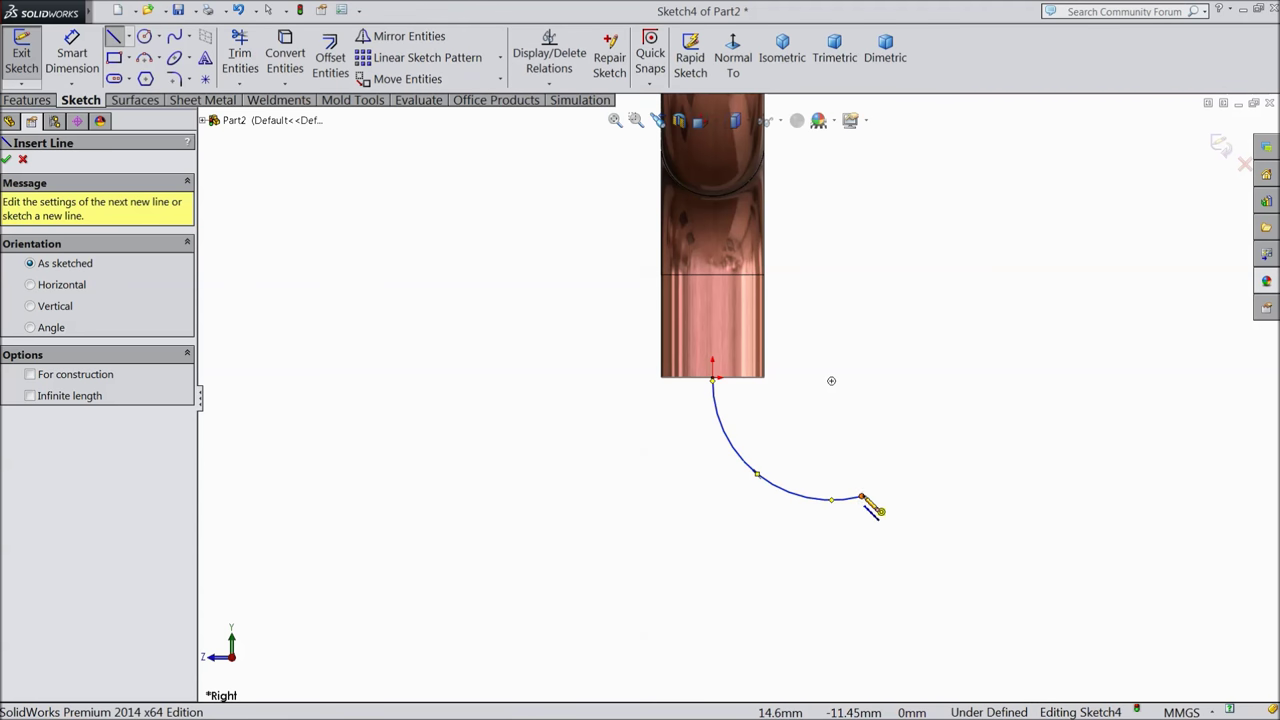
pyautogui.click(863, 497)
pyautogui.rightClick(1108, 496)
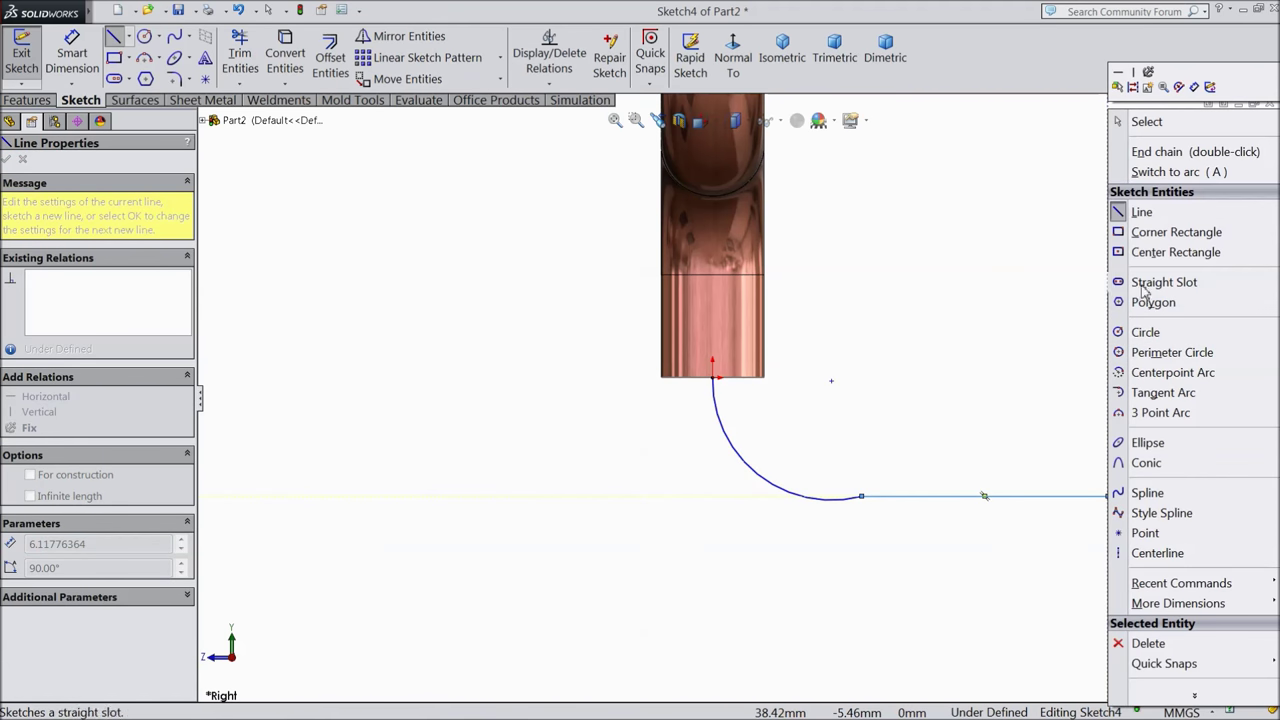
pyautogui.click(1146, 121)
# - Add a tangent relation between the arc and the horizontal line
pyautogui.scroll(-2, 1010, 362)
pyautogui.click(815, 559)
pyautogui.keyDown('ctrl'); pyautogui.click(777, 562); pyautogui.keyUp('ctrl')
pyautogui.click(810, 522)
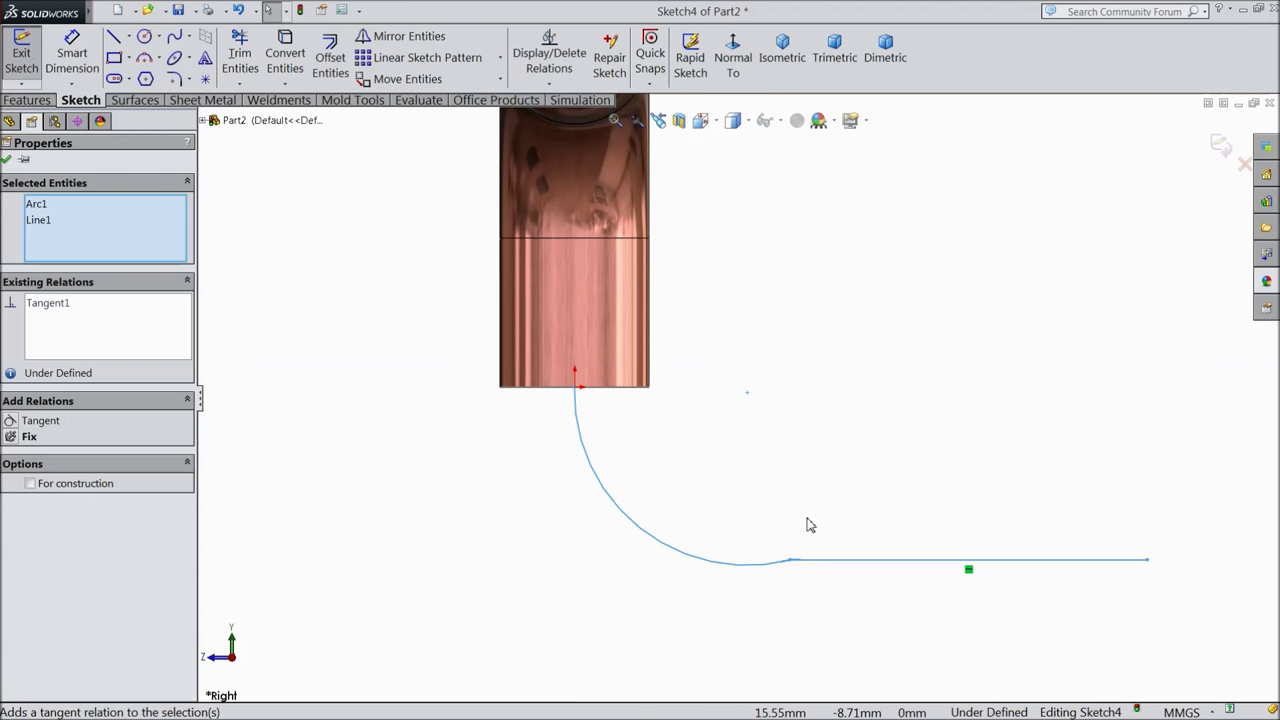
pyautogui.press('f')
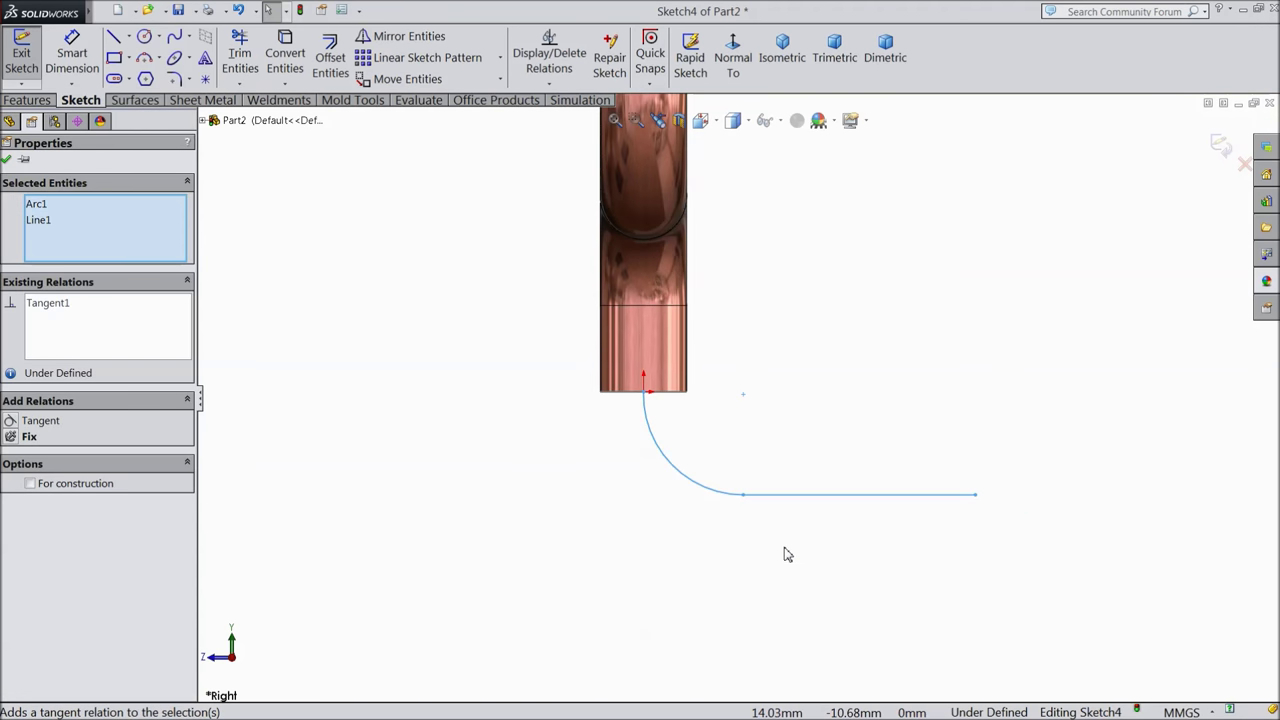
pyautogui.click(7, 160)
# - Dimension the arc below the pipe and set its radius to 12.65 mm
pyautogui.click(72, 57)
pyautogui.scroll(1, 690, 467)
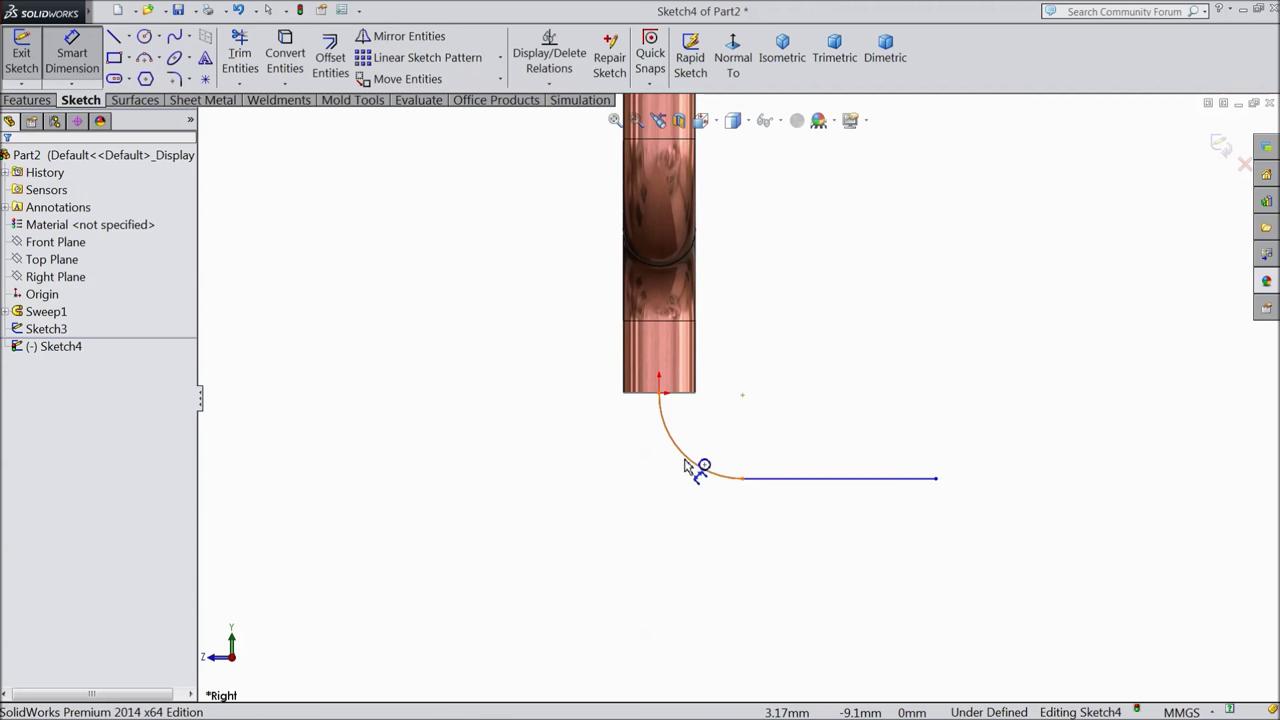
pyautogui.click(686, 459)
pyautogui.click(620, 503)
pyautogui.write('12.65')
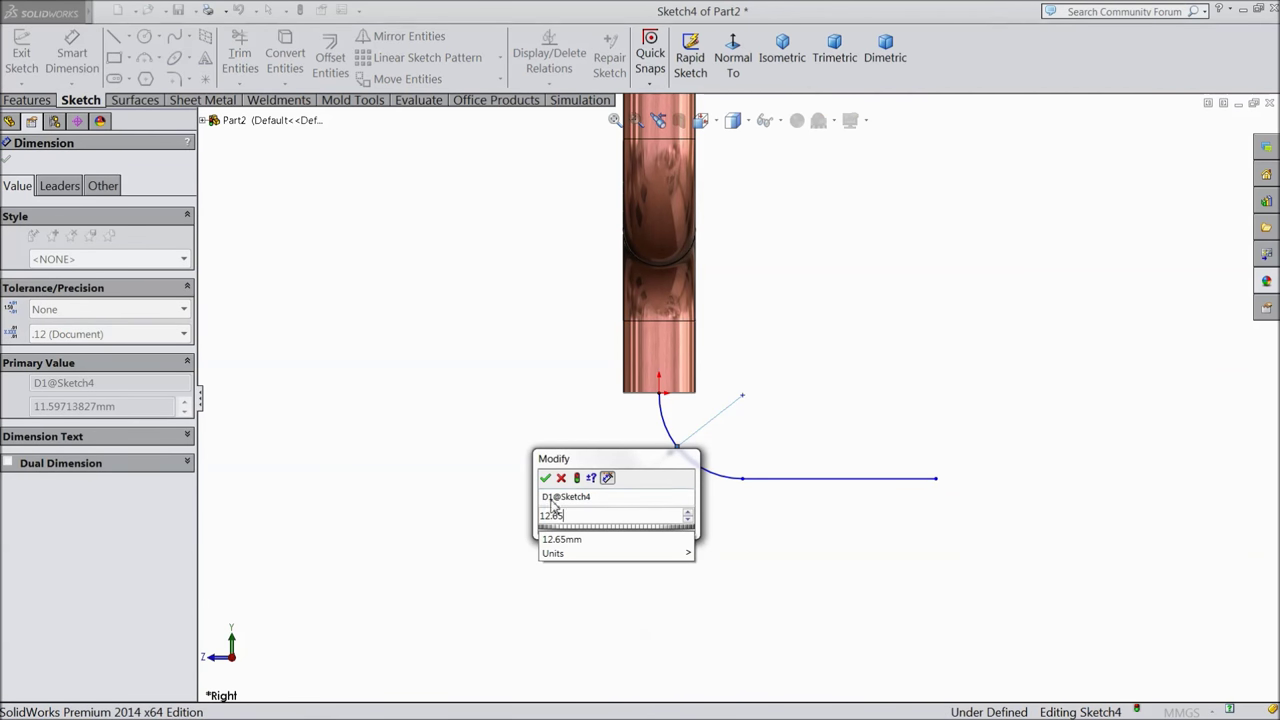
pyautogui.click(546, 478)
# - Dimension the length of the horizontal line attached to the arc
pyautogui.click(857, 488)
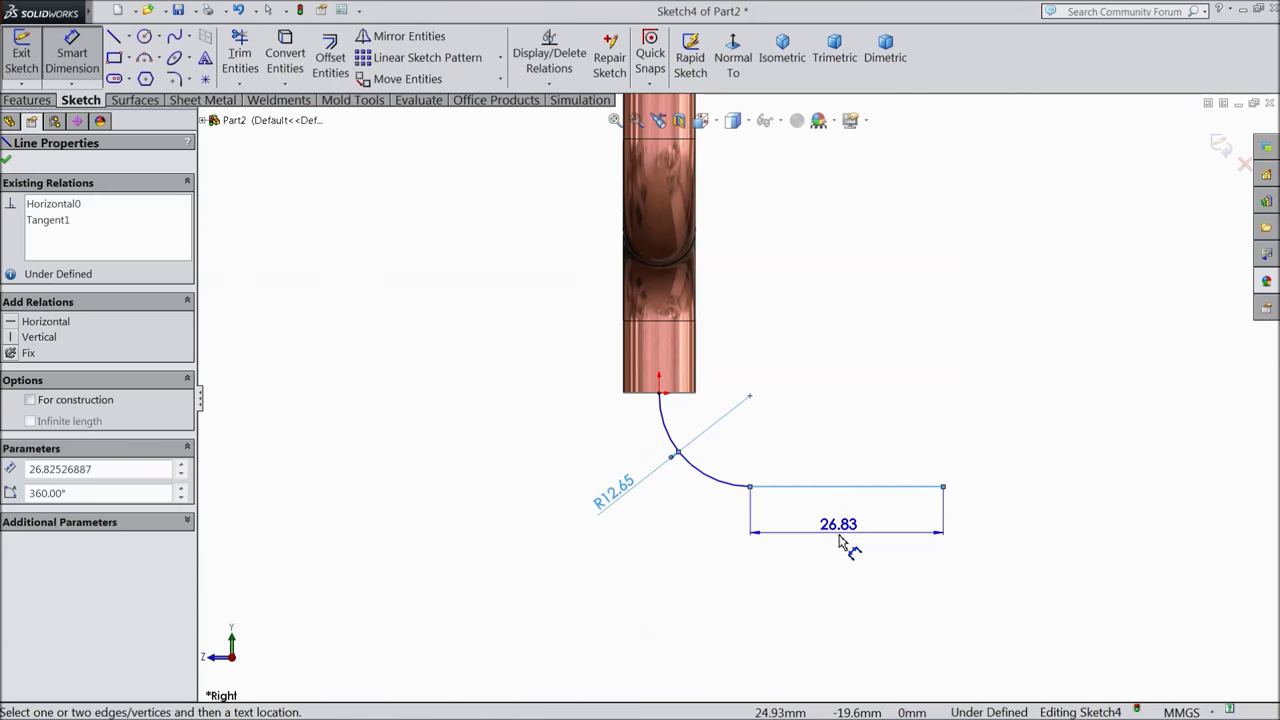
pyautogui.click(840, 541)
pyautogui.write('2')
pyautogui.click(768, 517)
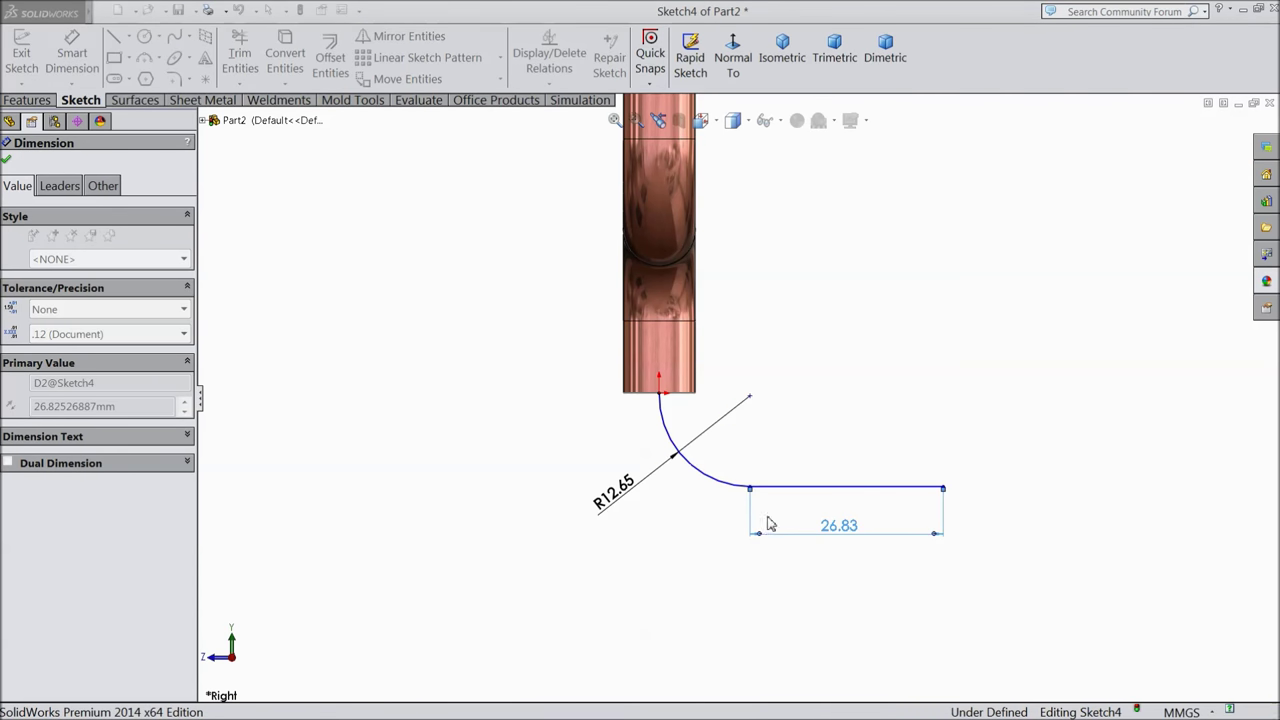
# - Set the horizontal line's length to 26 mm and add a horizontal relation between the arc's centre and its start point, finishing the sketch
pyautogui.scroll(2, 703, 520)
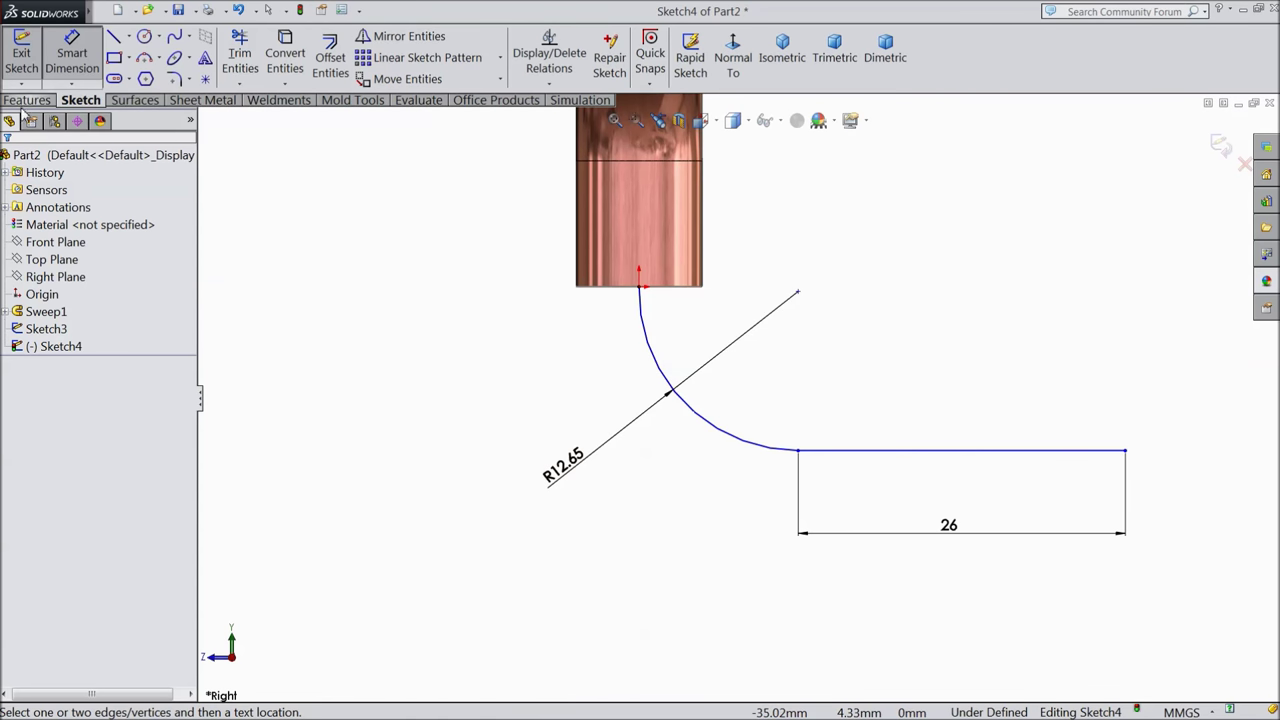
pyautogui.press('Escape')
pyautogui.click(798, 293)
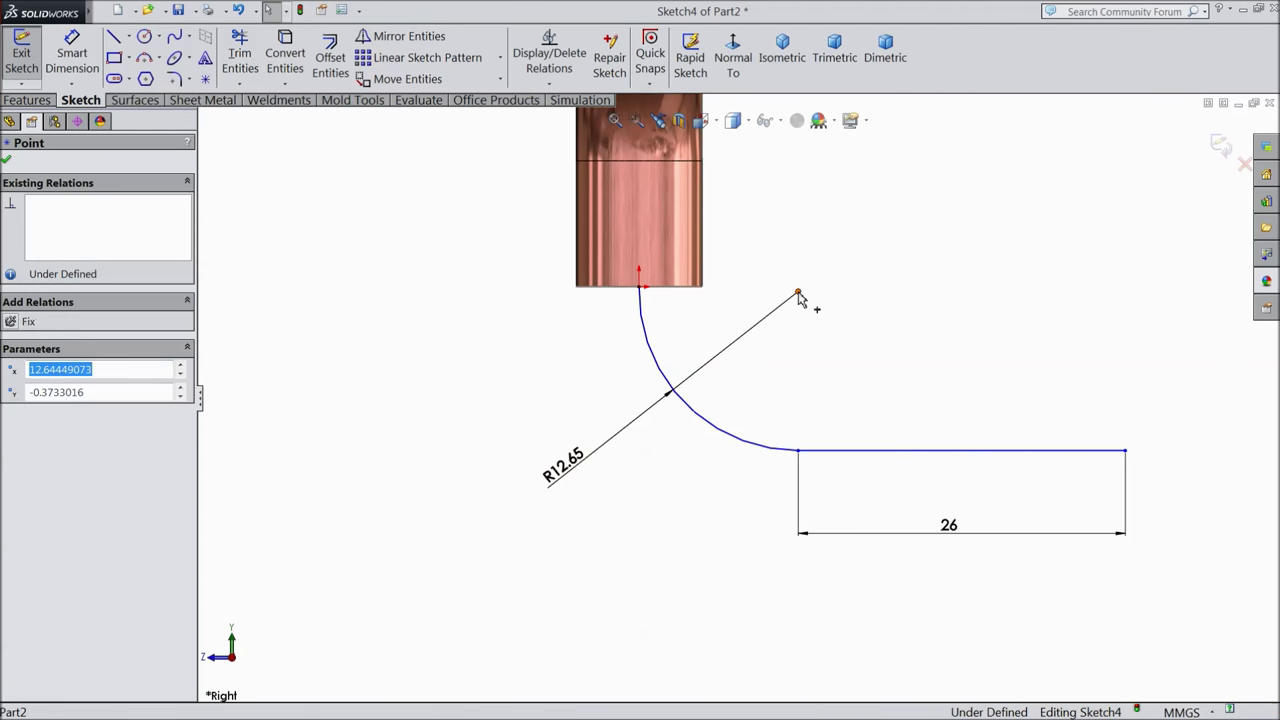
pyautogui.keyDown('ctrl'); pyautogui.click(640, 289); pyautogui.keyUp('ctrl')
pyautogui.click(40, 421)
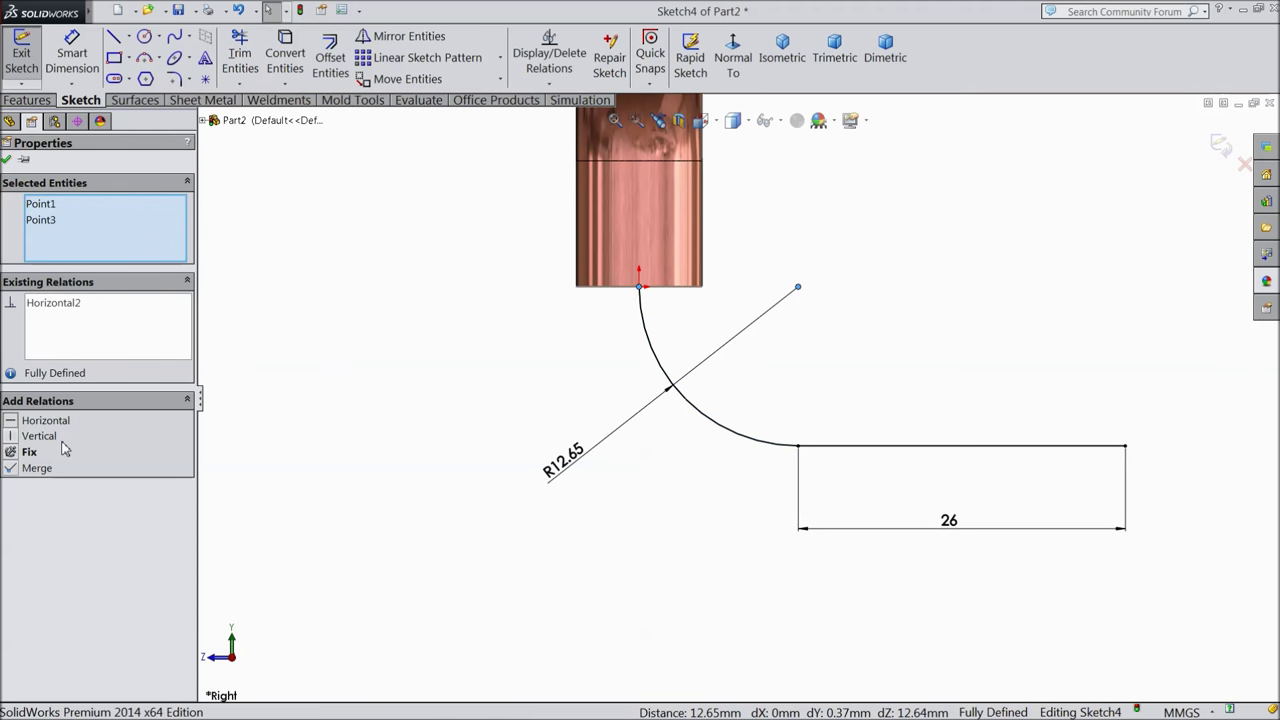
pyautogui.click(8, 161)
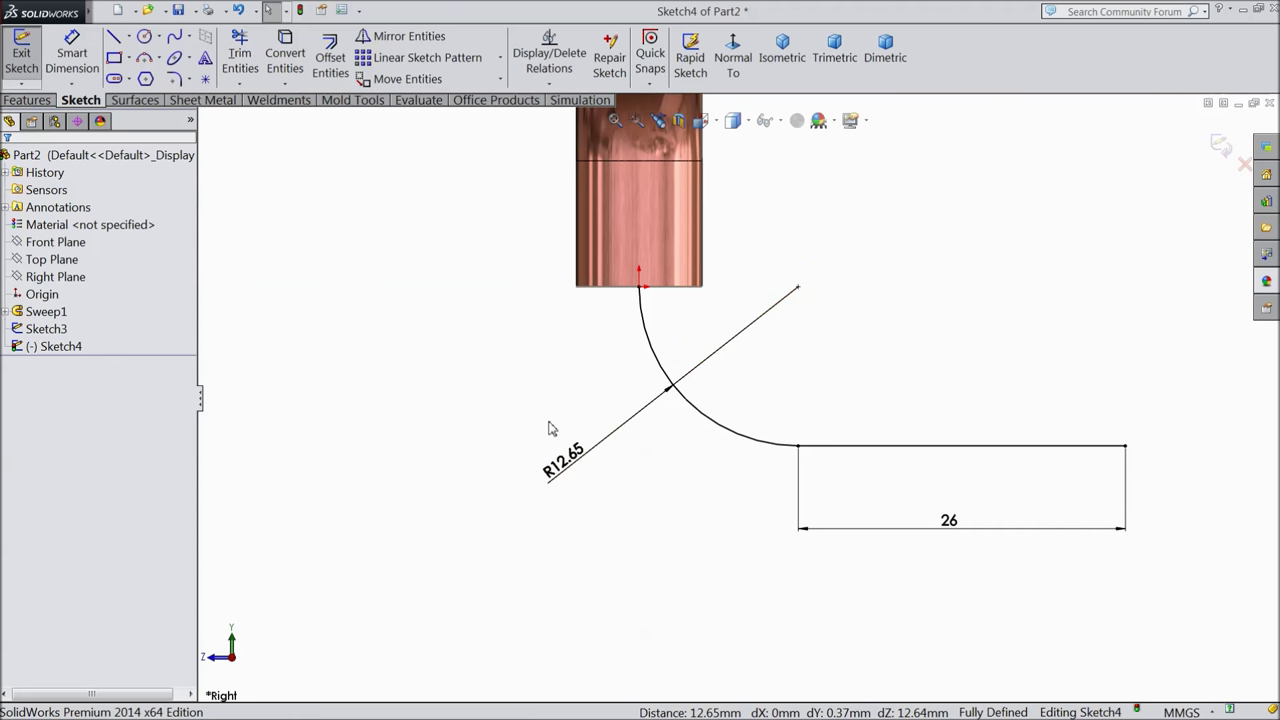
pyautogui.click(1221, 145)
# - Sweep the circular profile at the pipe's lower end along the new arc-and-line path
pyautogui.moveTo(883, 286)
pyautogui.mouseDown(button='middle')
pyautogui.moveTo(749, 394)
pyautogui.moveTo(803, 349)
pyautogui.moveTo(769, 306)
pyautogui.moveTo(776, 278)
pyautogui.mouseUp(button='middle')
pyautogui.scroll(-3, 776, 278)
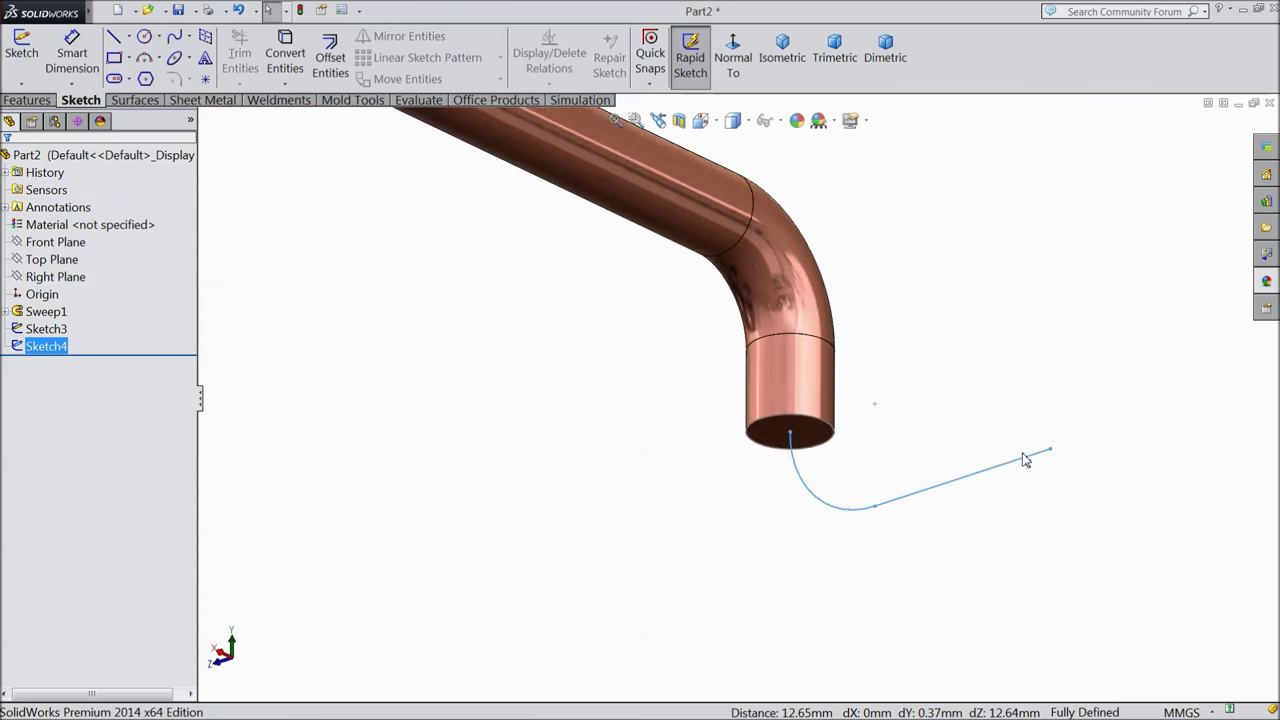
pyautogui.click(29, 101)
pyautogui.click(178, 36)
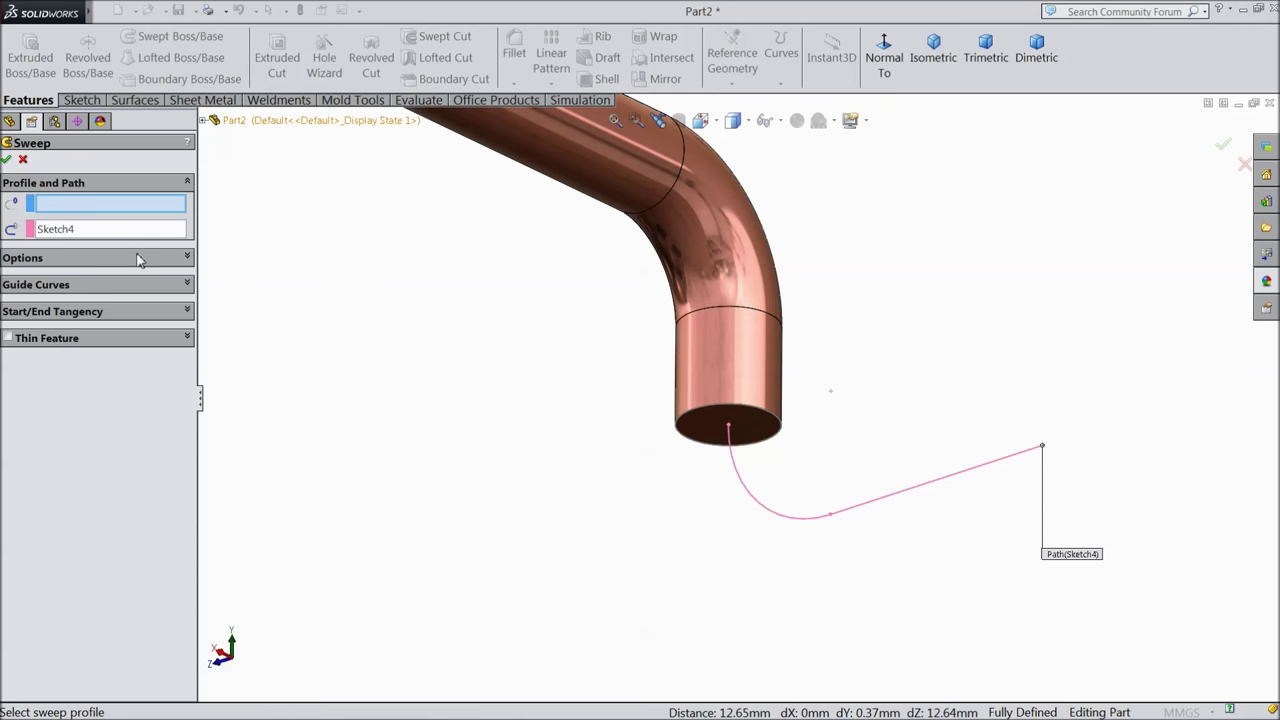
pyautogui.click(775, 440)
pyautogui.moveTo(630, 514)
pyautogui.mouseDown(button='middle')
pyautogui.moveTo(620, 457)
pyautogui.moveTo(626, 490)
pyautogui.mouseUp(button='middle')
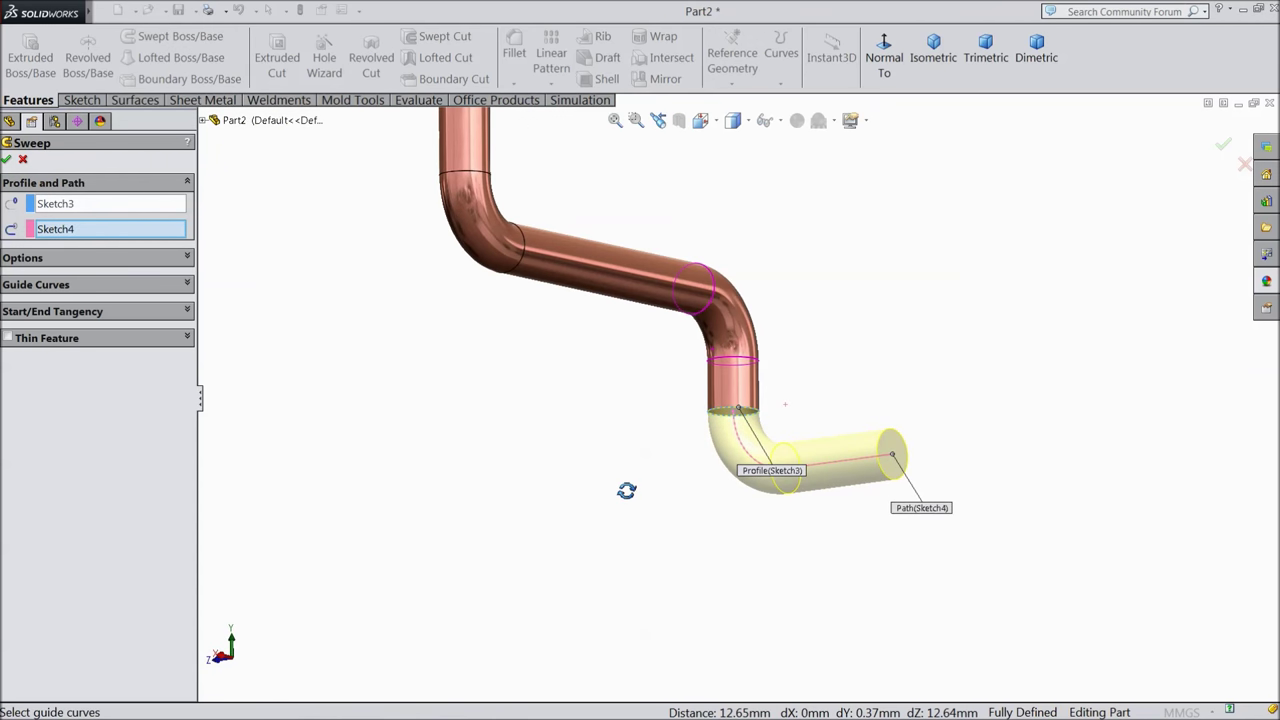
pyautogui.click(5, 162)
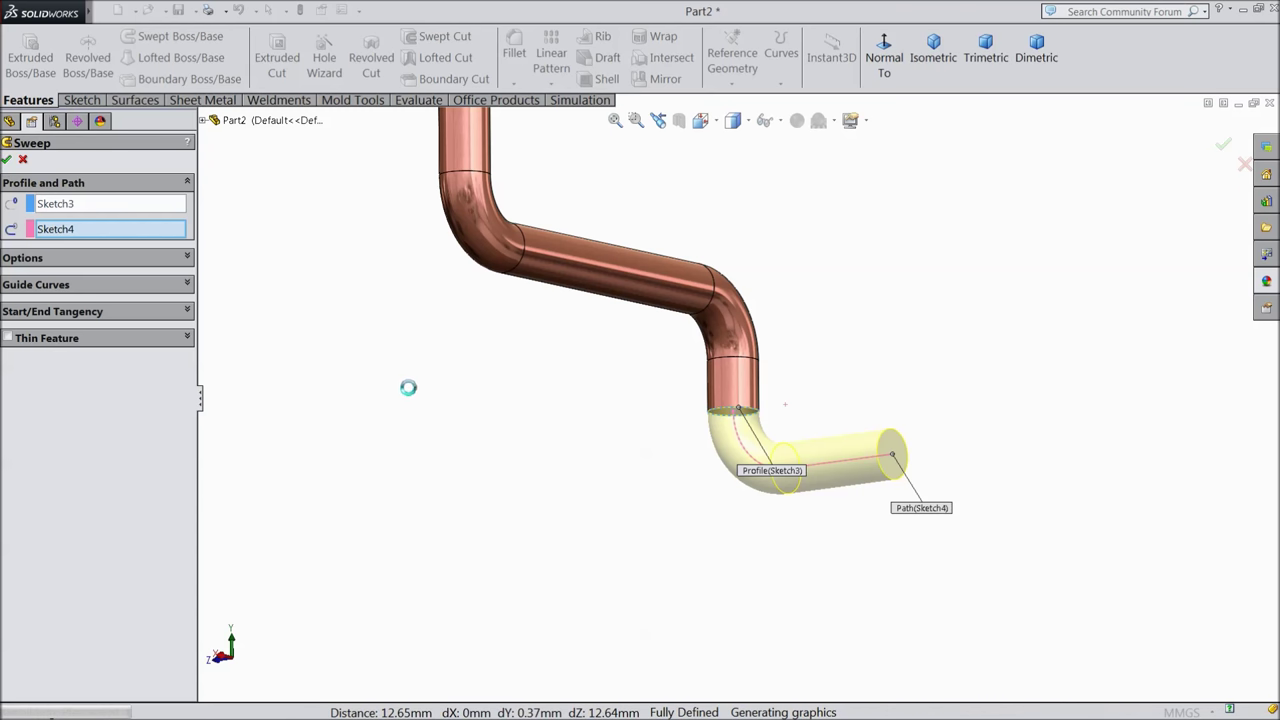
pyautogui.click(577, 424)
# - Shell the pipe to a 0.5 mm wall thickness, removing the flat faces at both of its ends
pyautogui.moveTo(591, 394); pyautogui.dragTo(532, 449, button='middle')
pyautogui.scroll(-3, 814, 294)
pyautogui.moveTo(814, 294); pyautogui.dragTo(735, 402, button='middle')
pyautogui.scroll(-2, 914, 569)
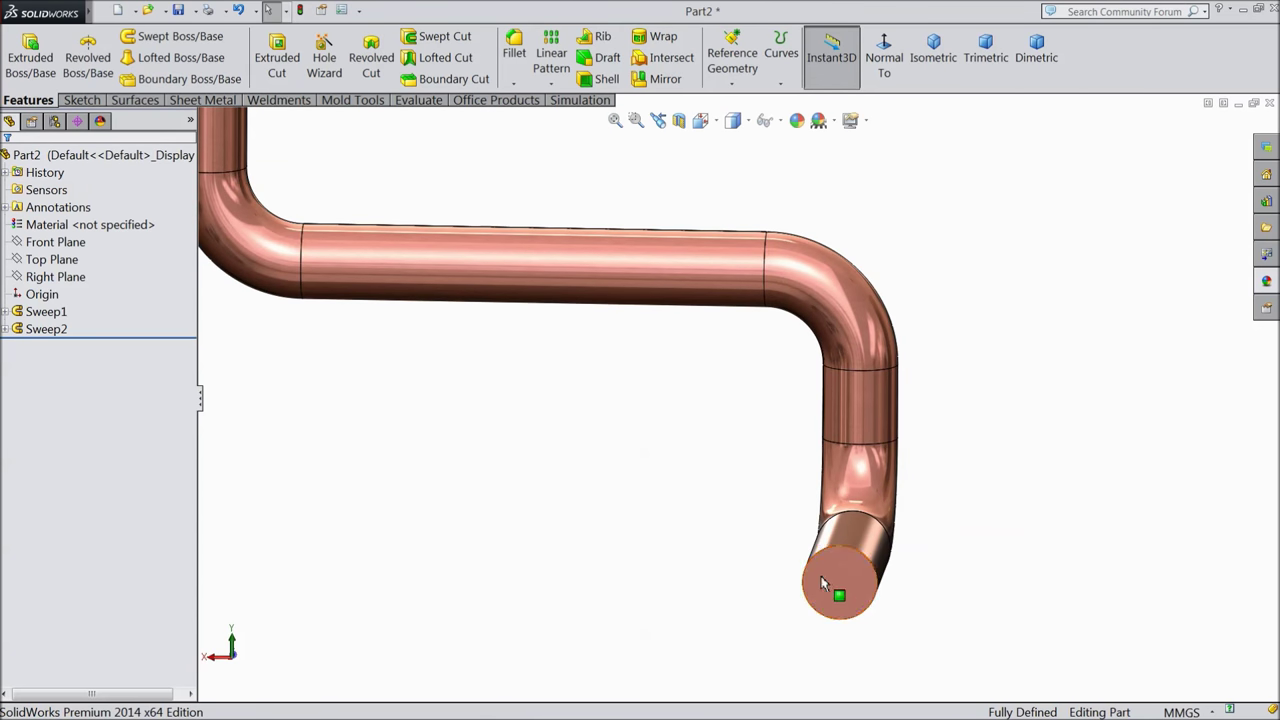
pyautogui.click(603, 79)
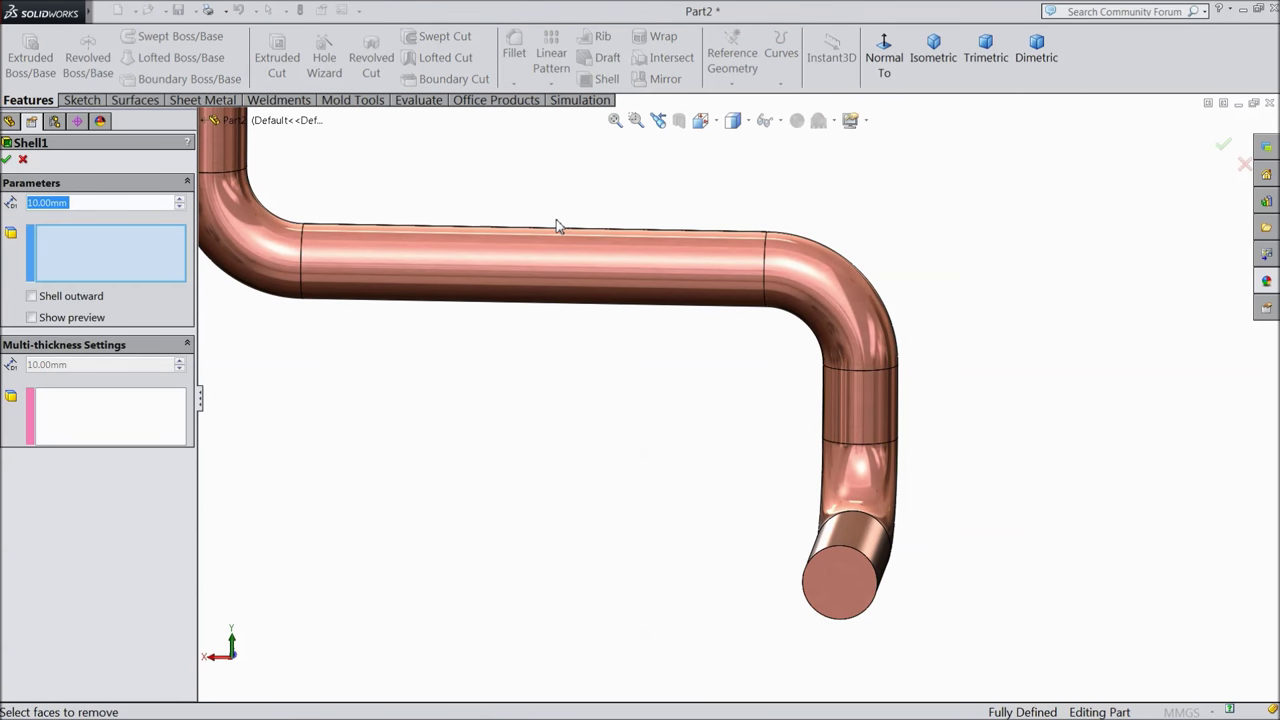
pyautogui.write('0.5')
pyautogui.click(857, 582)
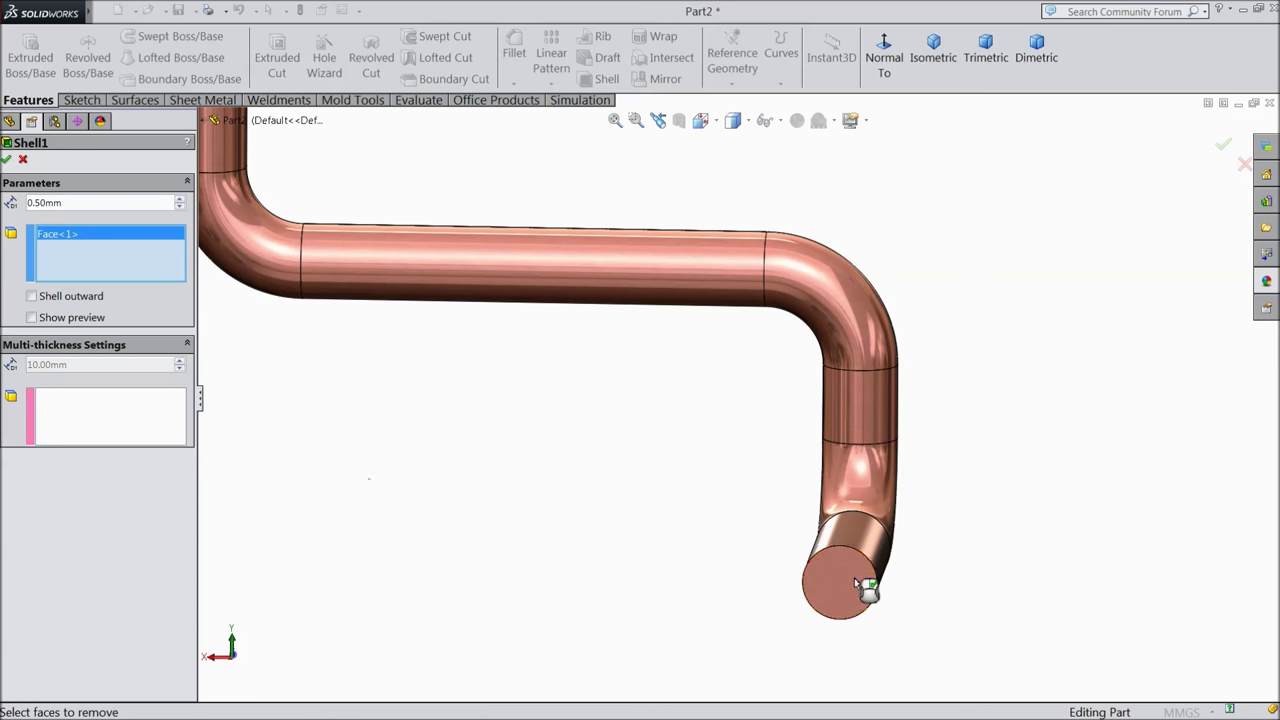
pyautogui.scroll(4, 589, 449)
pyautogui.moveTo(589, 449); pyautogui.dragTo(586, 503, button='middle')
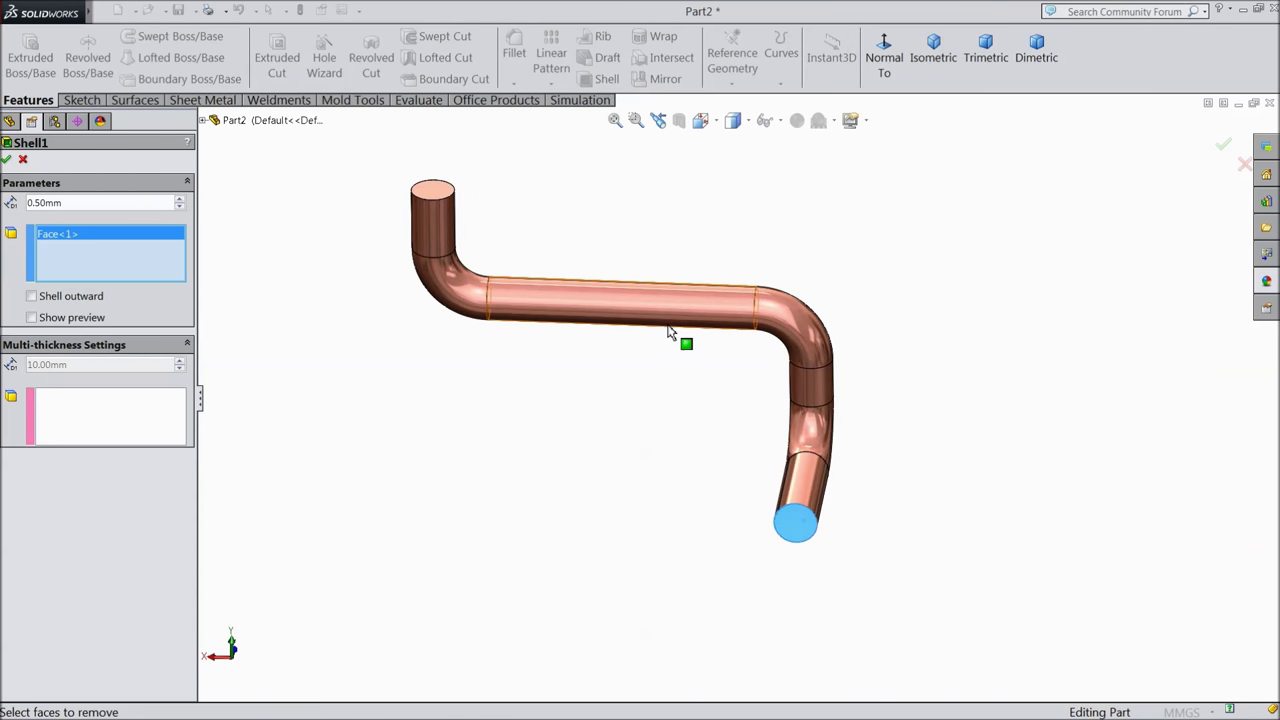
pyautogui.scroll(-3, 670, 333)
pyautogui.click(328, 146)
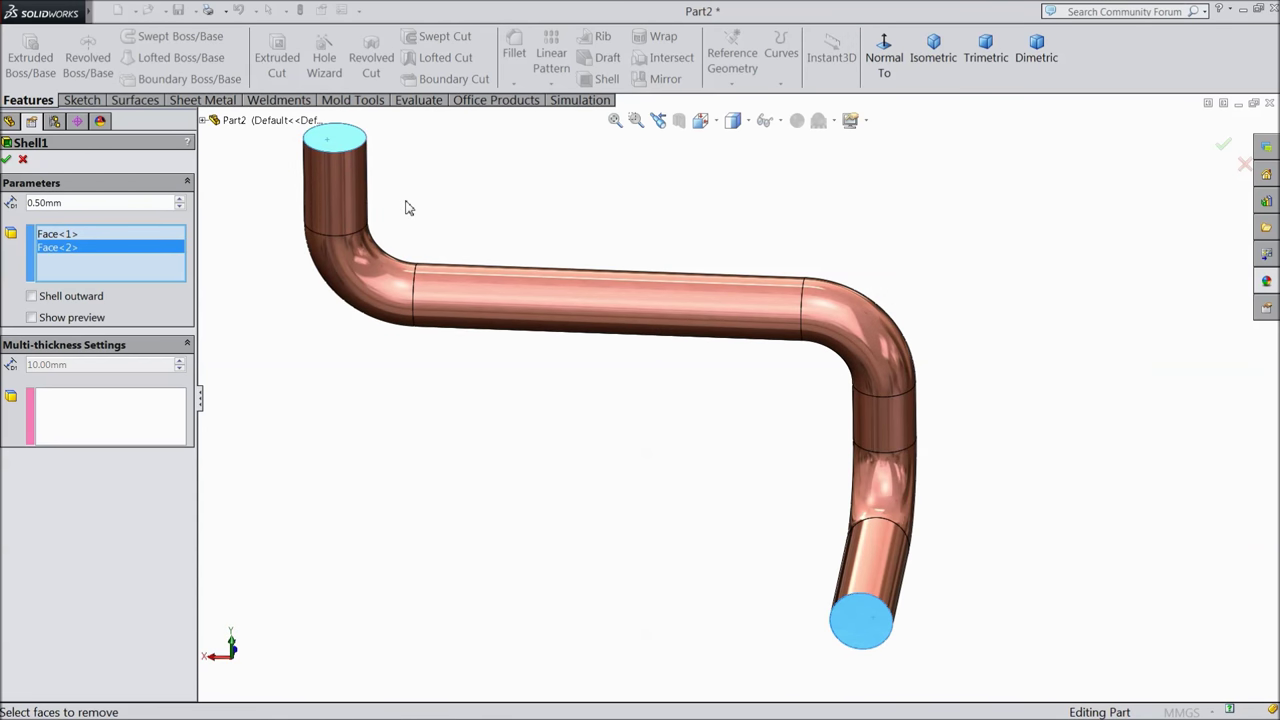
pyautogui.scroll(1, 406, 207)
pyautogui.click(6, 161)
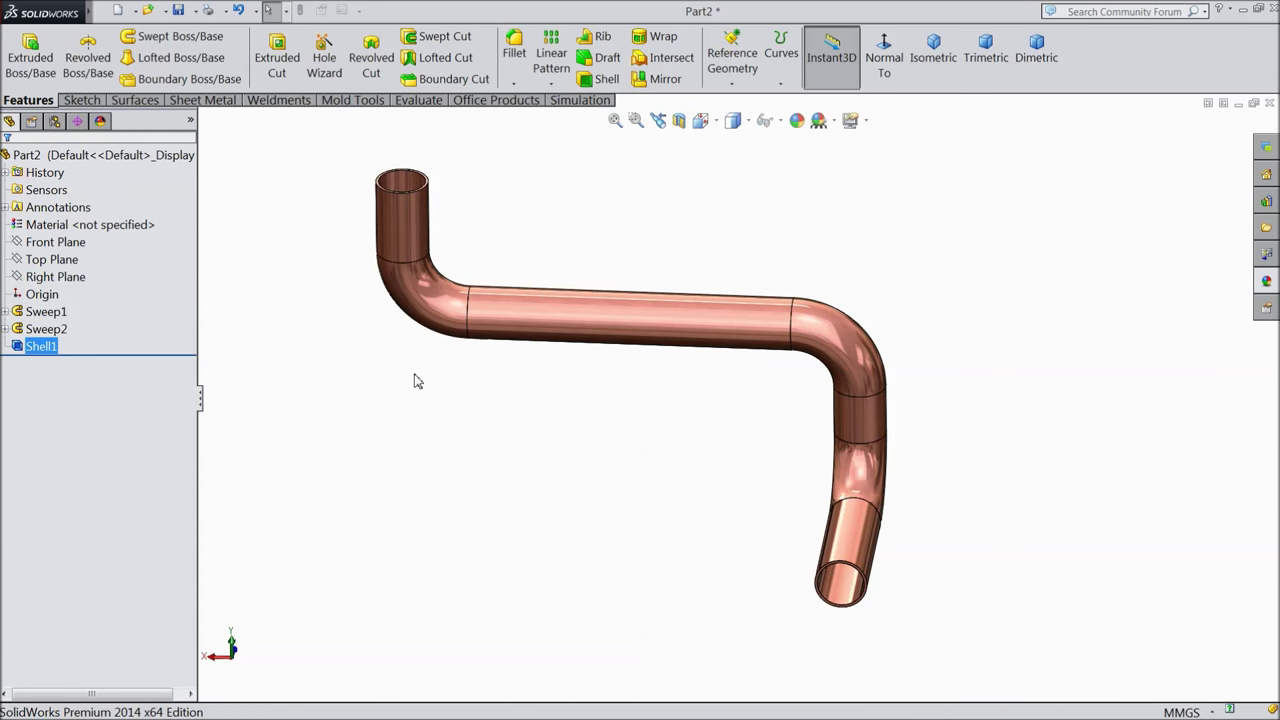
# - Save the part as "1.Pipe 1" in a new desktop folder named "Heat Exchanger"
pyautogui.moveTo(558, 462); pyautogui.dragTo(502, 431, button='middle')
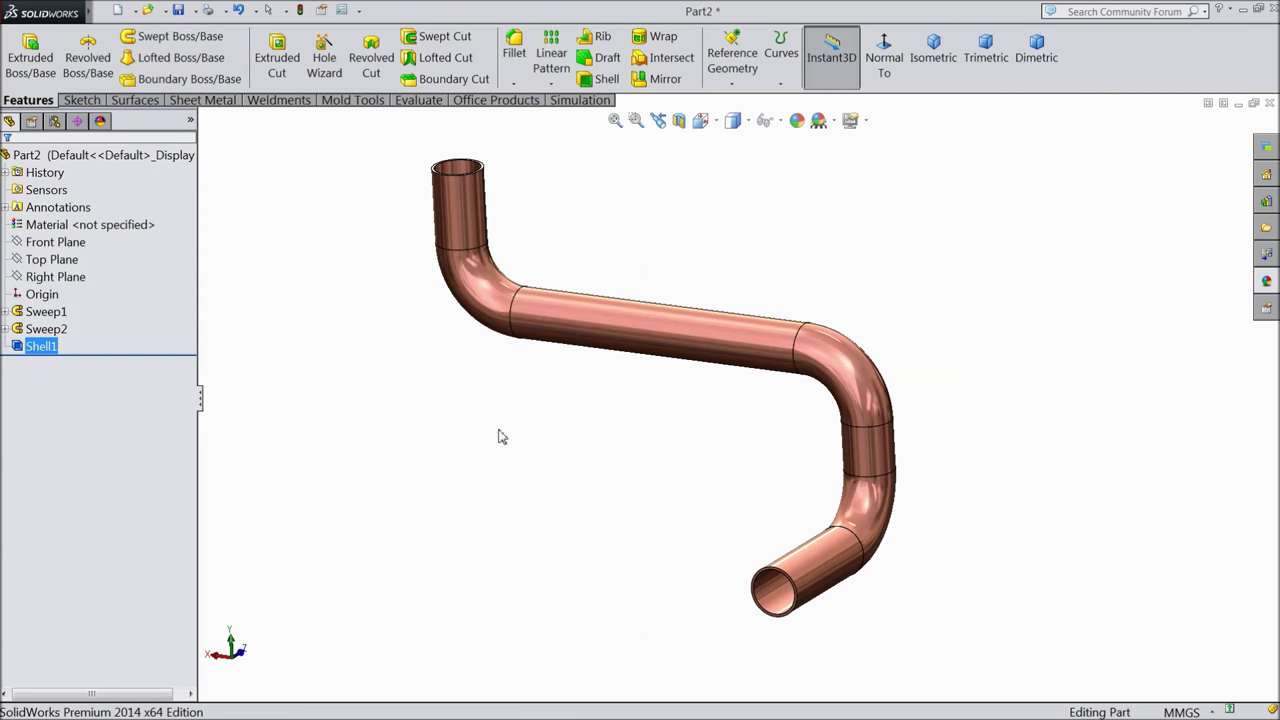
pyautogui.scroll(3, 634, 429)
pyautogui.scroll(-5, 786, 409)
pyautogui.moveTo(714, 401); pyautogui.dragTo(710, 403, button='middle')
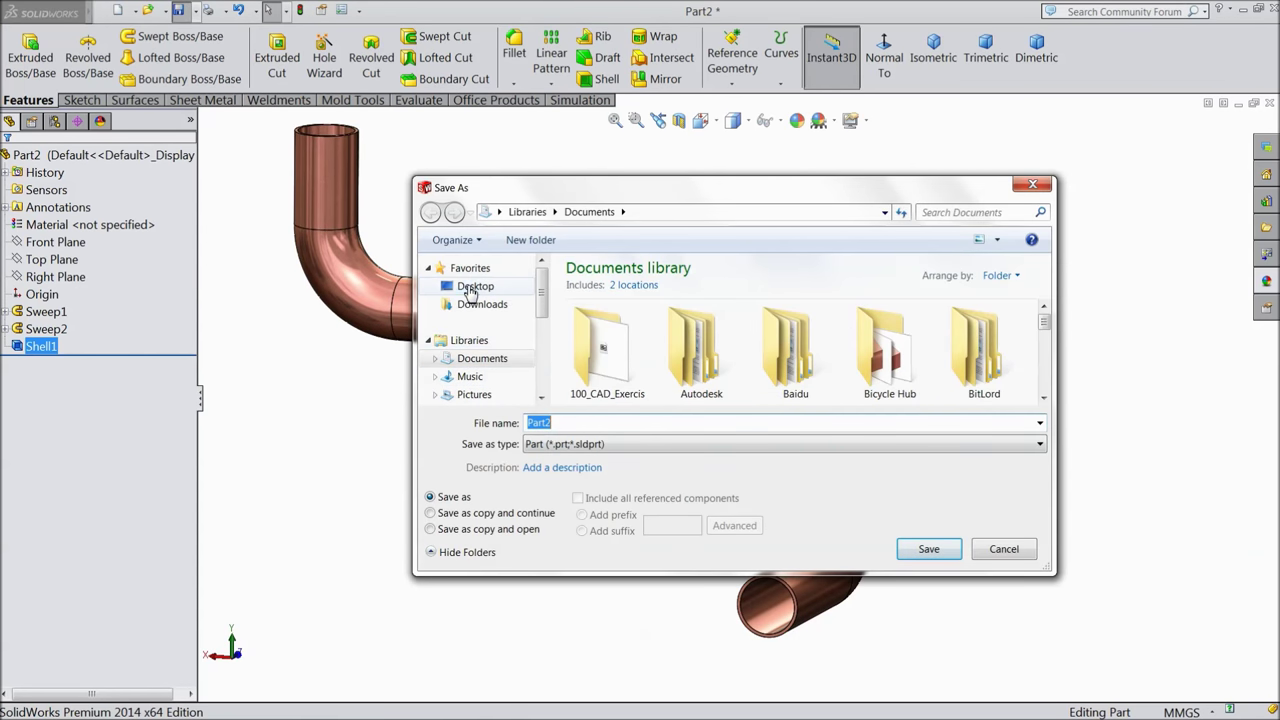
pyautogui.click(472, 286)
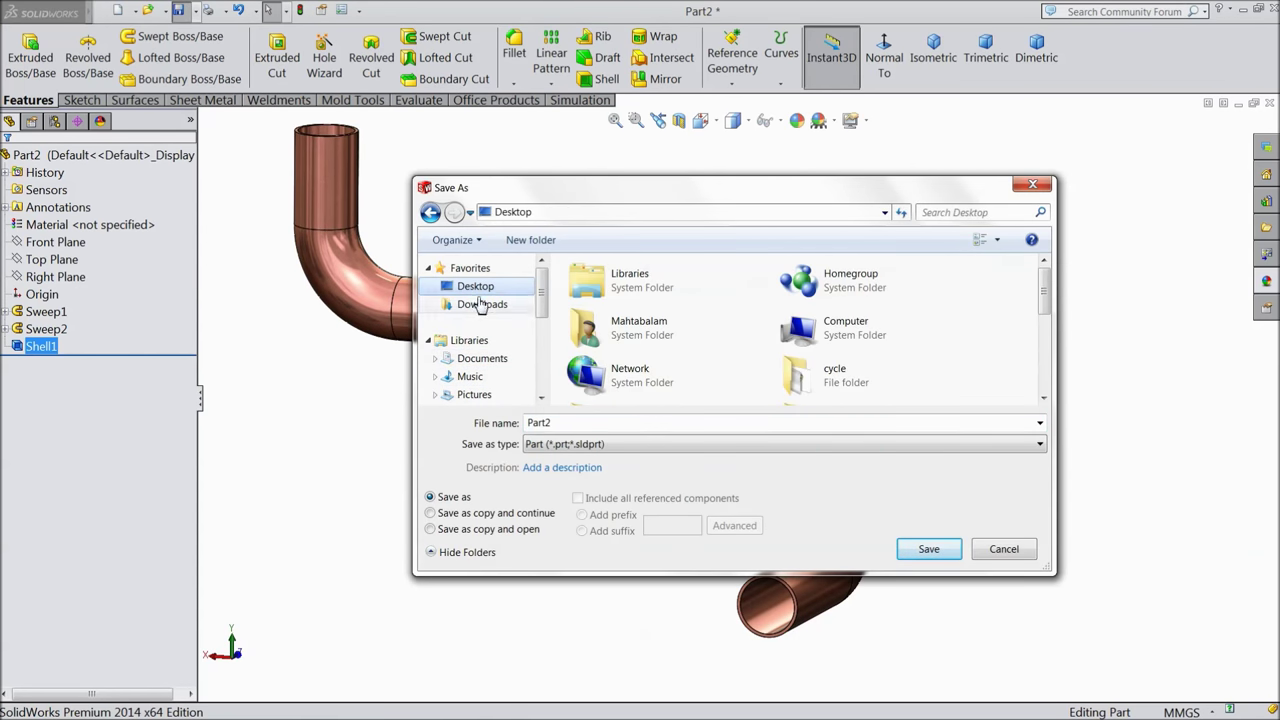
pyautogui.click(543, 246)
pyautogui.write('Heat Exchanger')
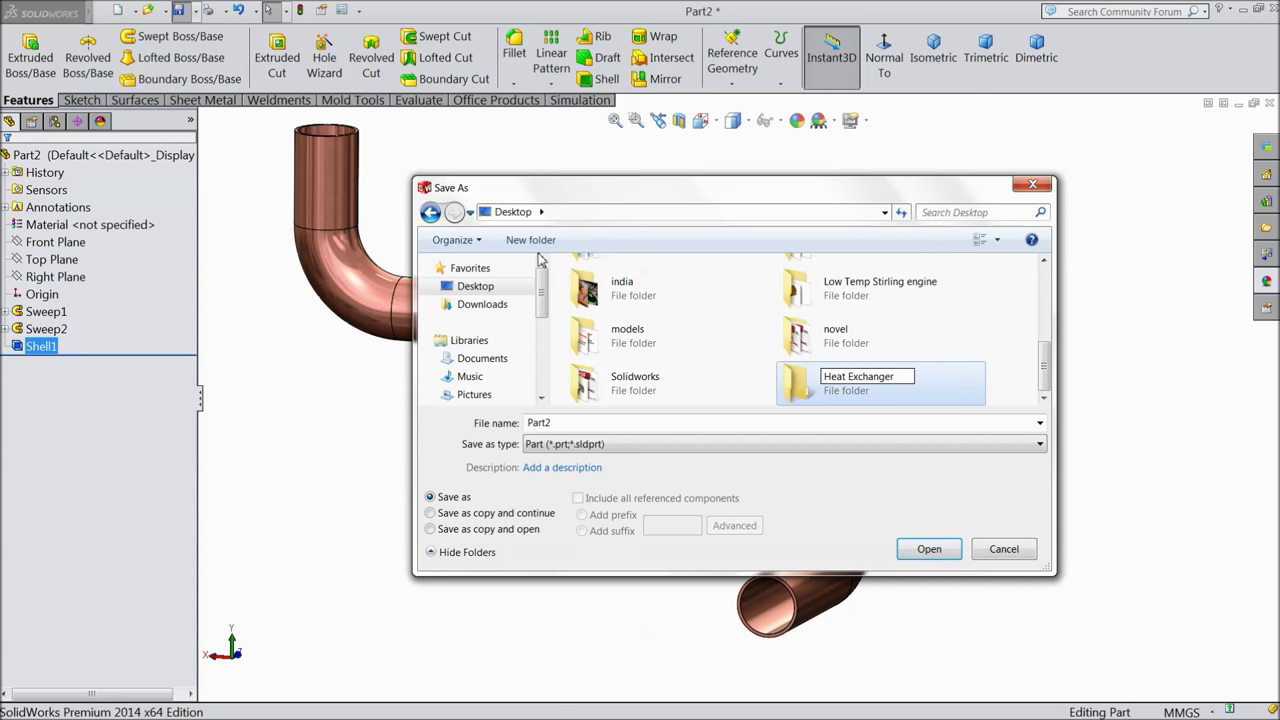
pyautogui.press('Return')
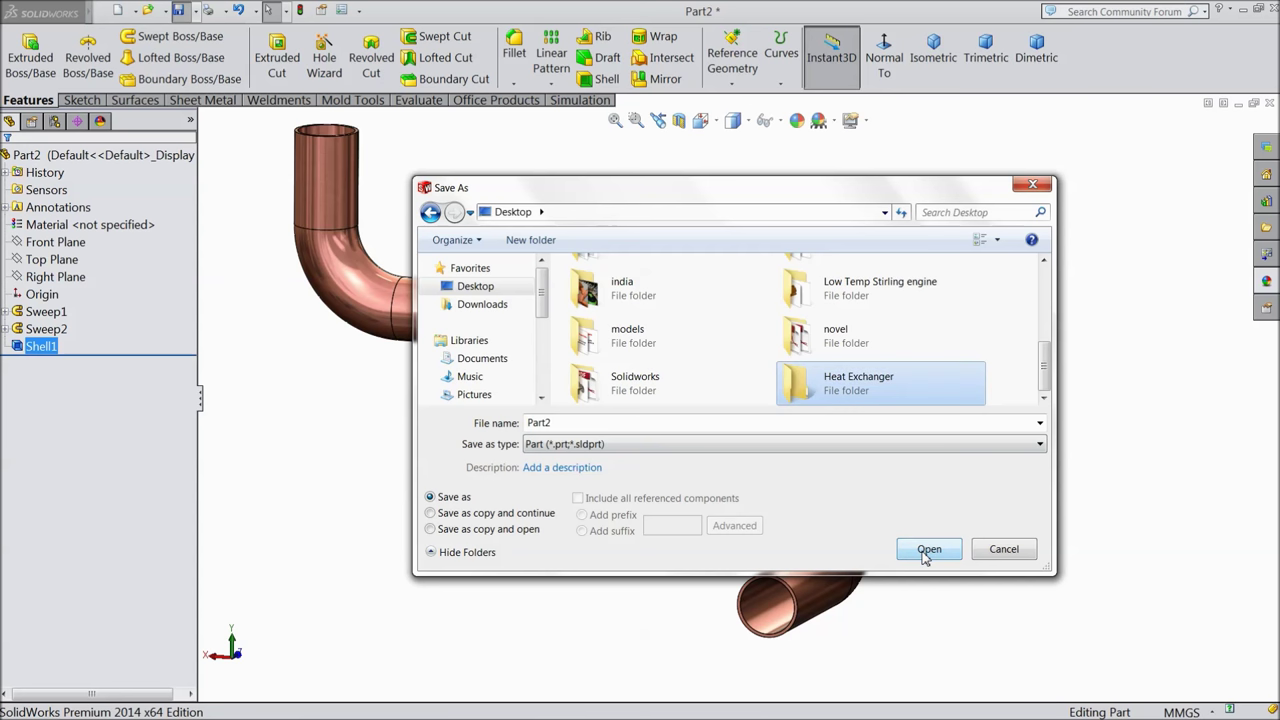
pyautogui.doubleClick(868, 392)
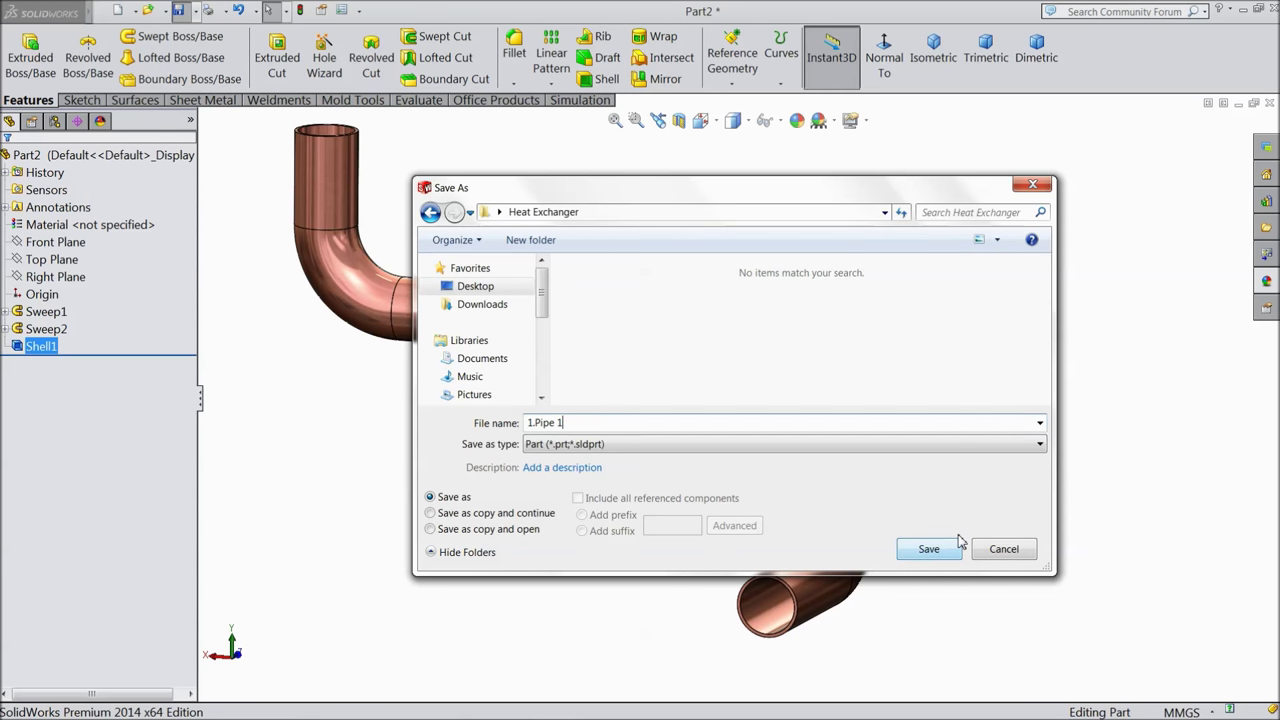
pyautogui.click(929, 549)
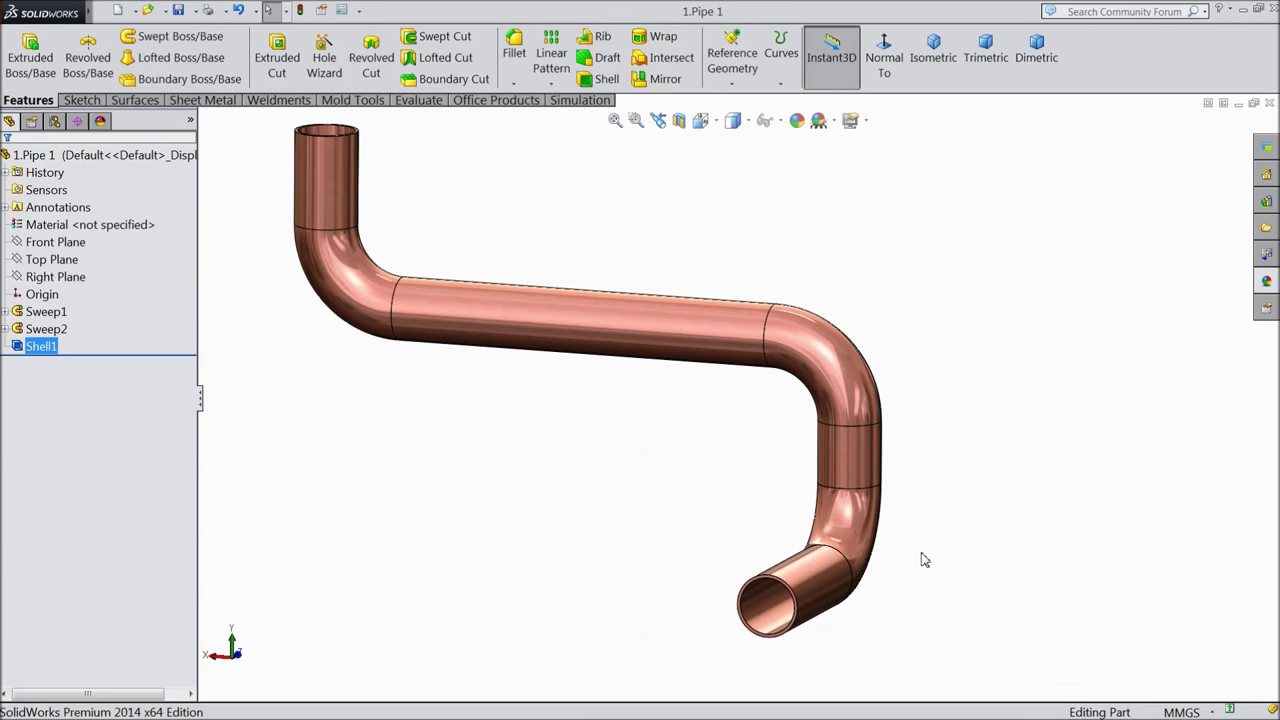
pyautogui.moveTo(926, 514); pyautogui.dragTo(966, 491, button='middle')
pyautogui.scroll(-2, 560, 354)
pyautogui.moveTo(560, 354); pyautogui.dragTo(623, 466, button='middle')
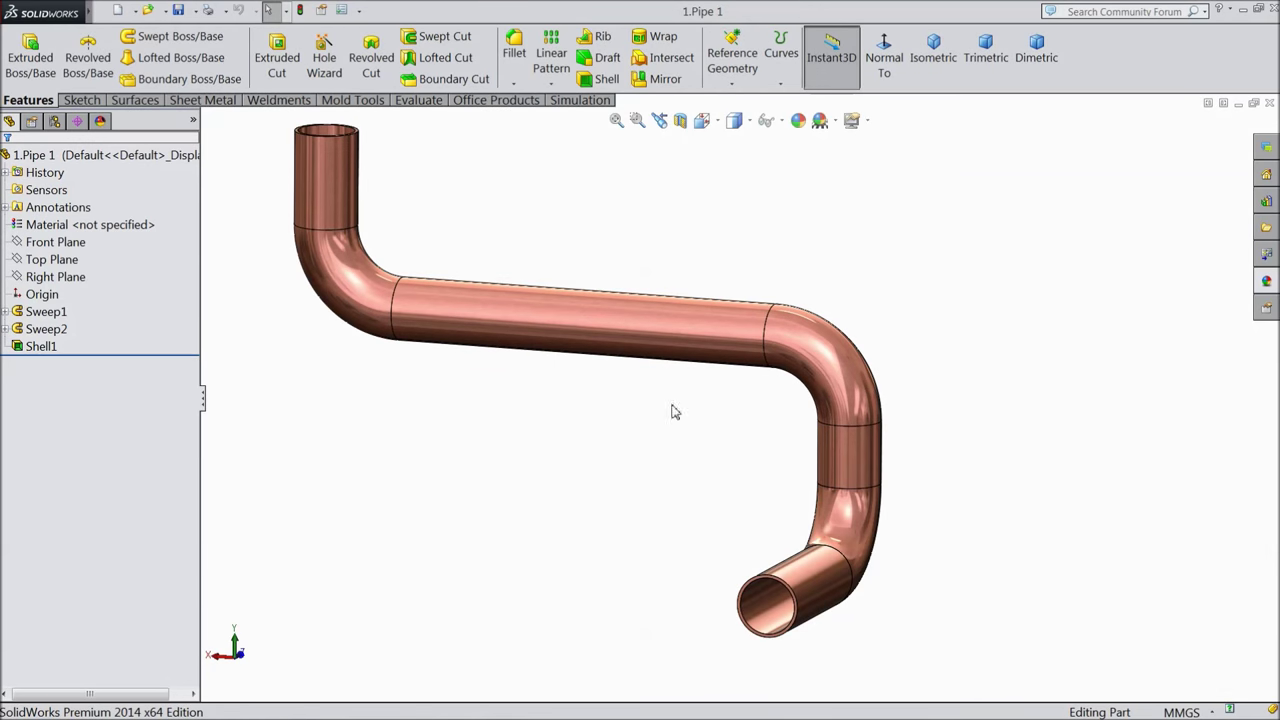
pyautogui.moveTo(614, 417); pyautogui.dragTo(549, 363, button='middle')
pyautogui.moveTo(469, 380)
pyautogui.mouseDown(button='middle')
pyautogui.moveTo(560, 380)
pyautogui.moveTo(591, 401)
pyautogui.moveTo(517, 443)
pyautogui.mouseUp(button='middle')
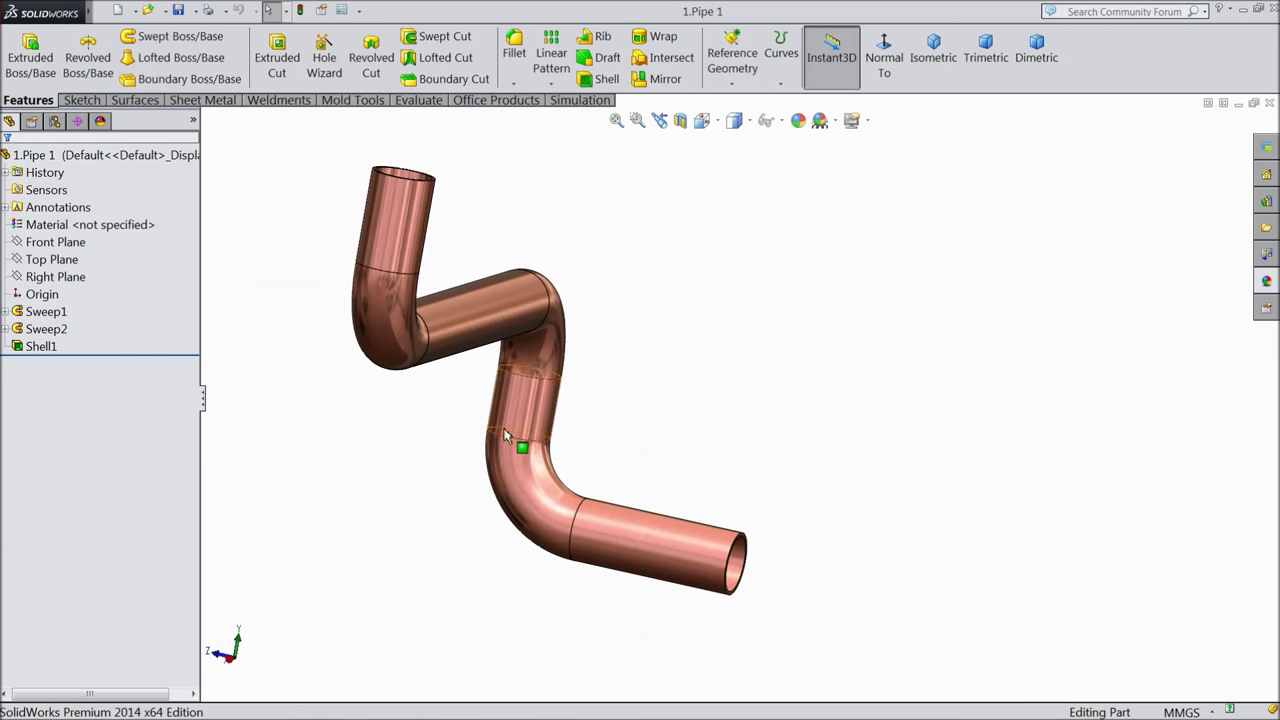
# - Edit the second sweep's path sketch, setting the horizontal line's length to 48 mm, and rebuild the pipe
pyautogui.click(6, 331)
pyautogui.click(55, 365)
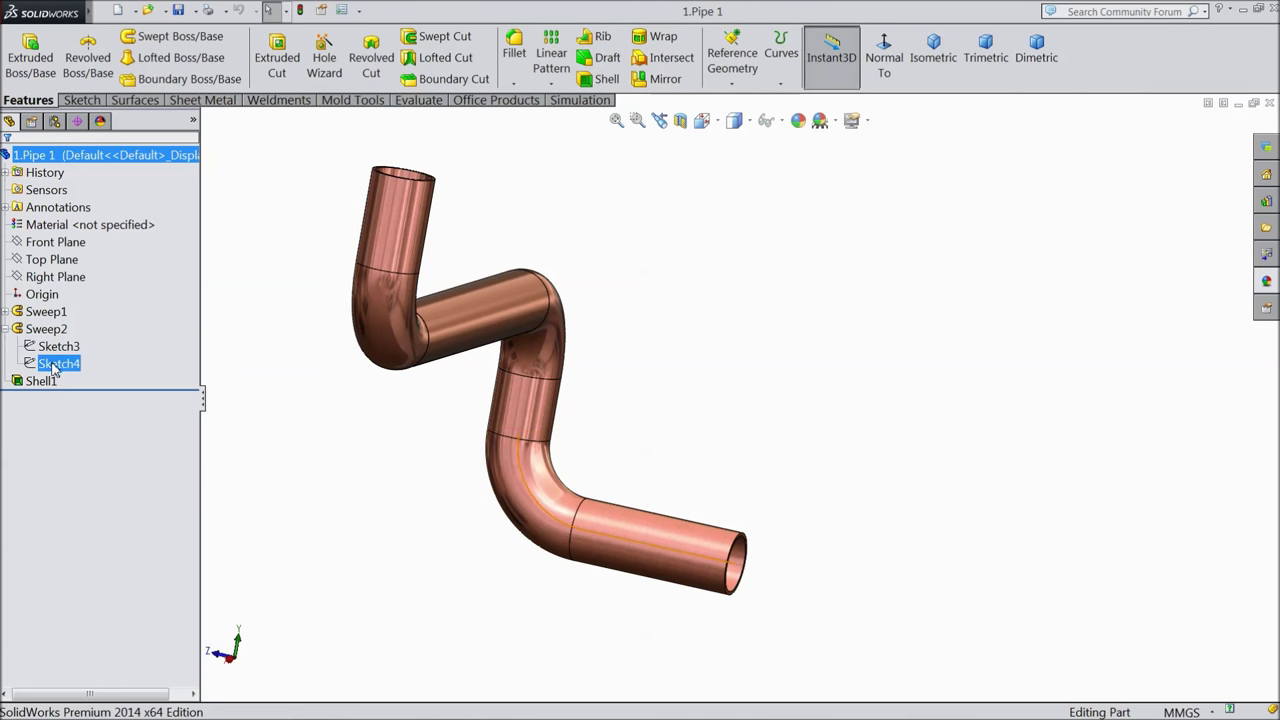
pyautogui.click(55, 365)
pyautogui.scroll(2, 396, 411)
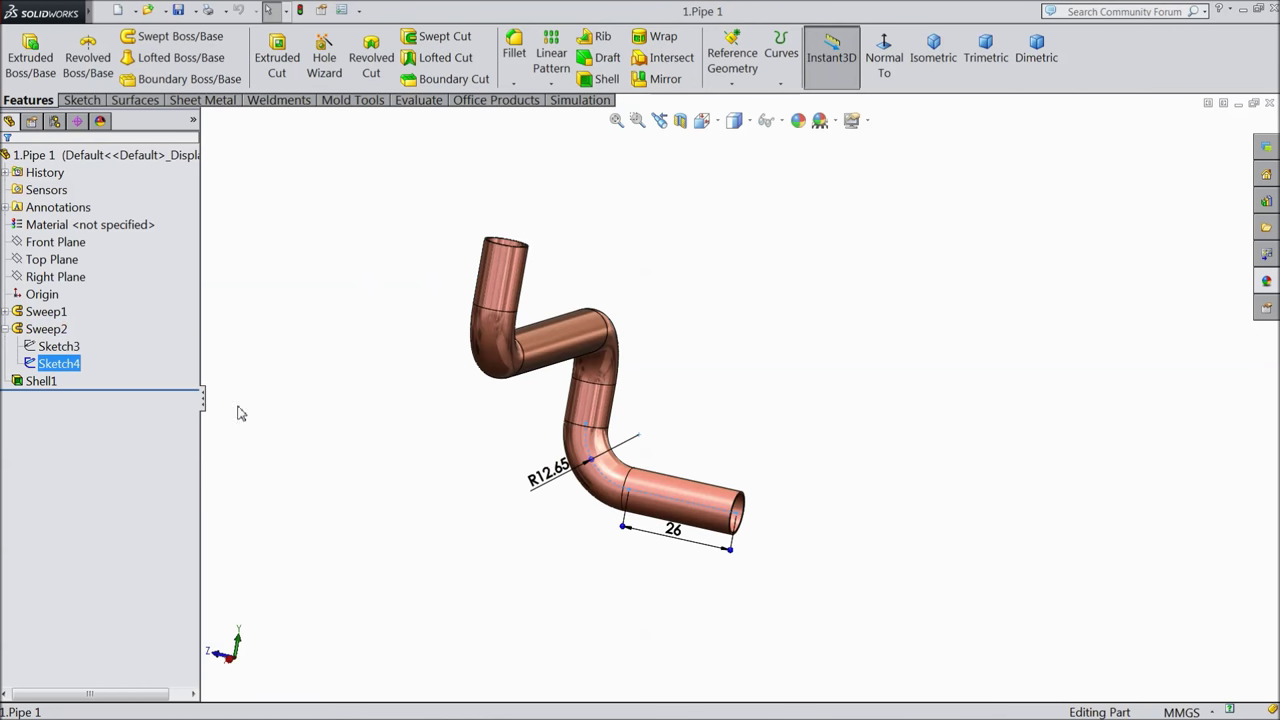
pyautogui.click(42, 334)
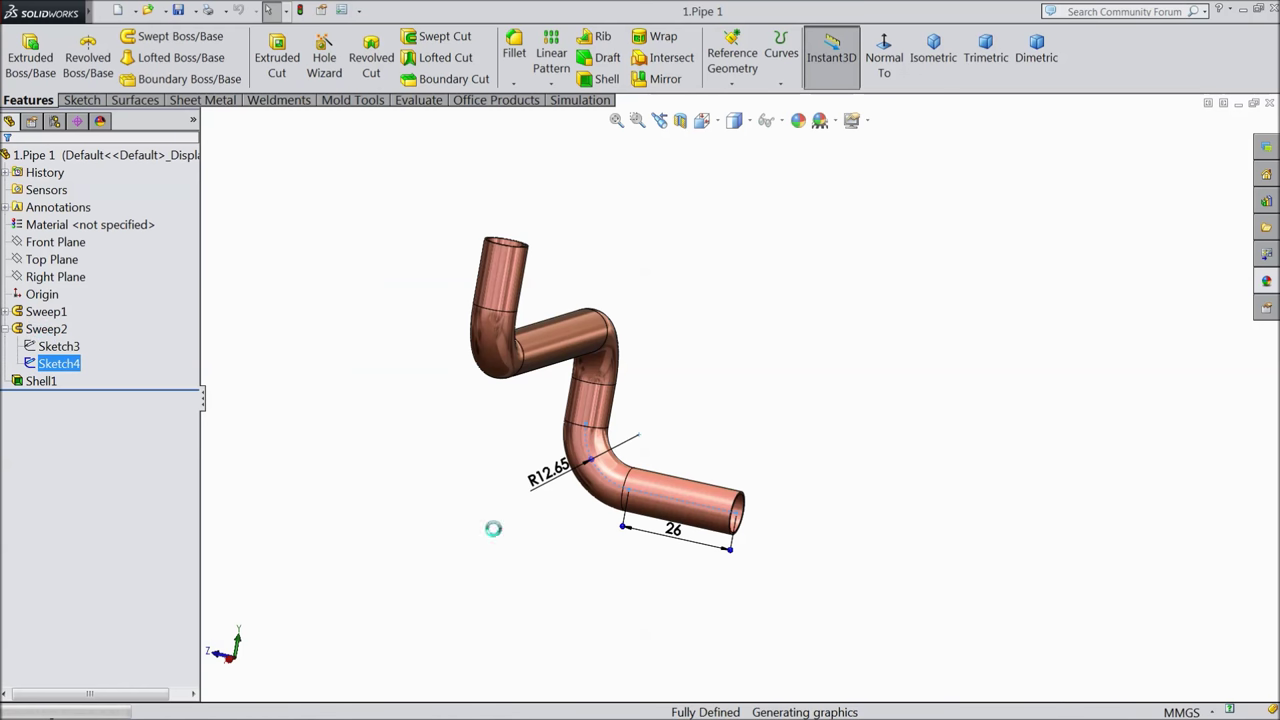
pyautogui.click(888, 62)
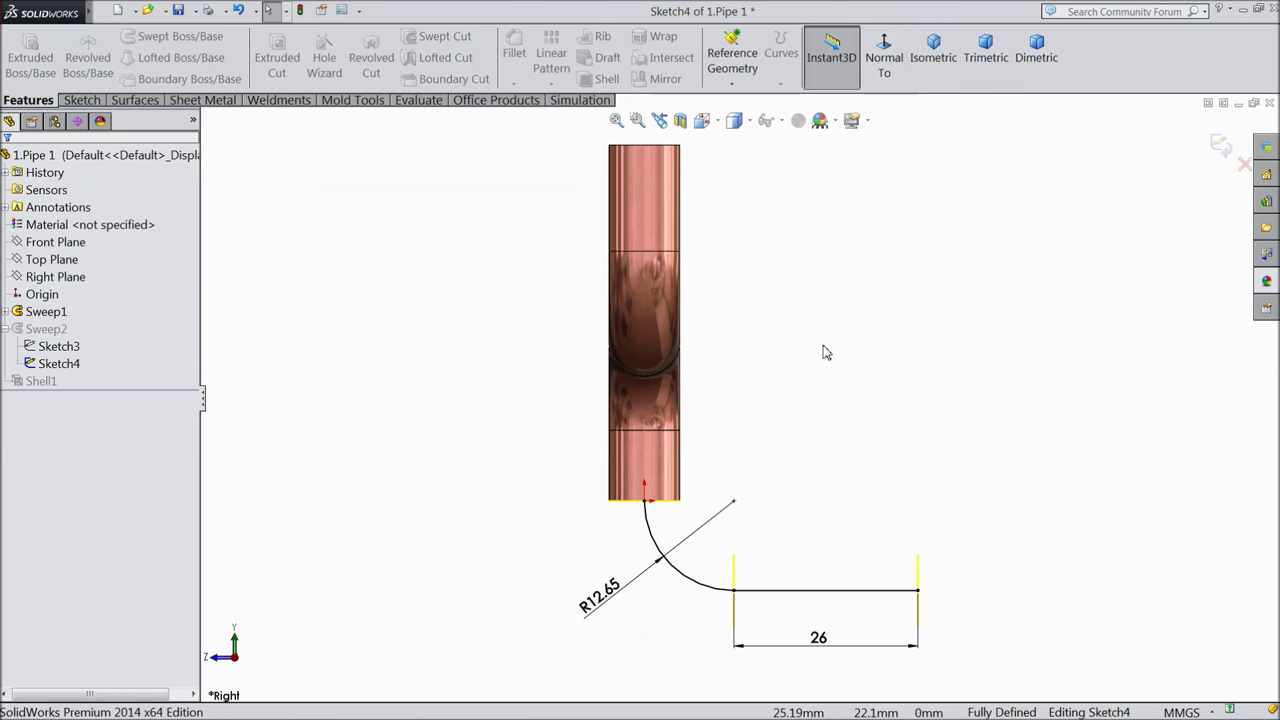
pyautogui.scroll(2, 823, 351)
pyautogui.scroll(-4, 791, 586)
pyautogui.doubleClick(775, 446)
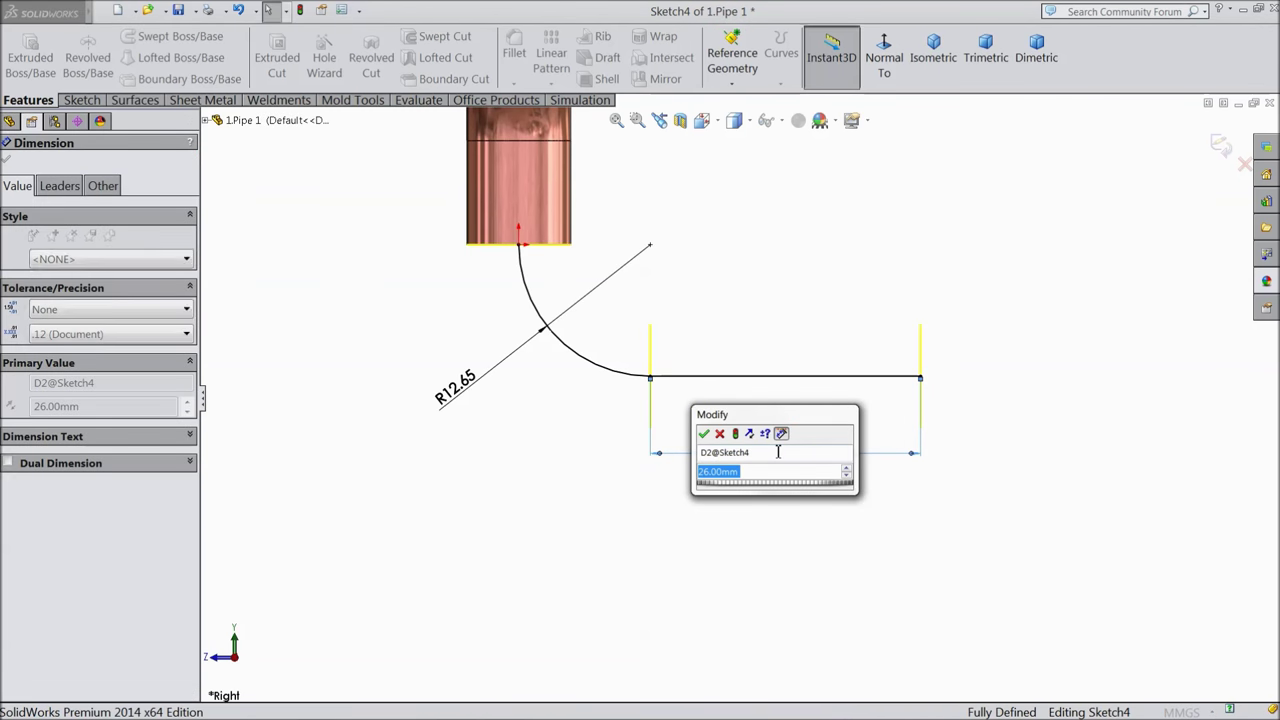
pyautogui.write('48')
pyautogui.click(704, 433)
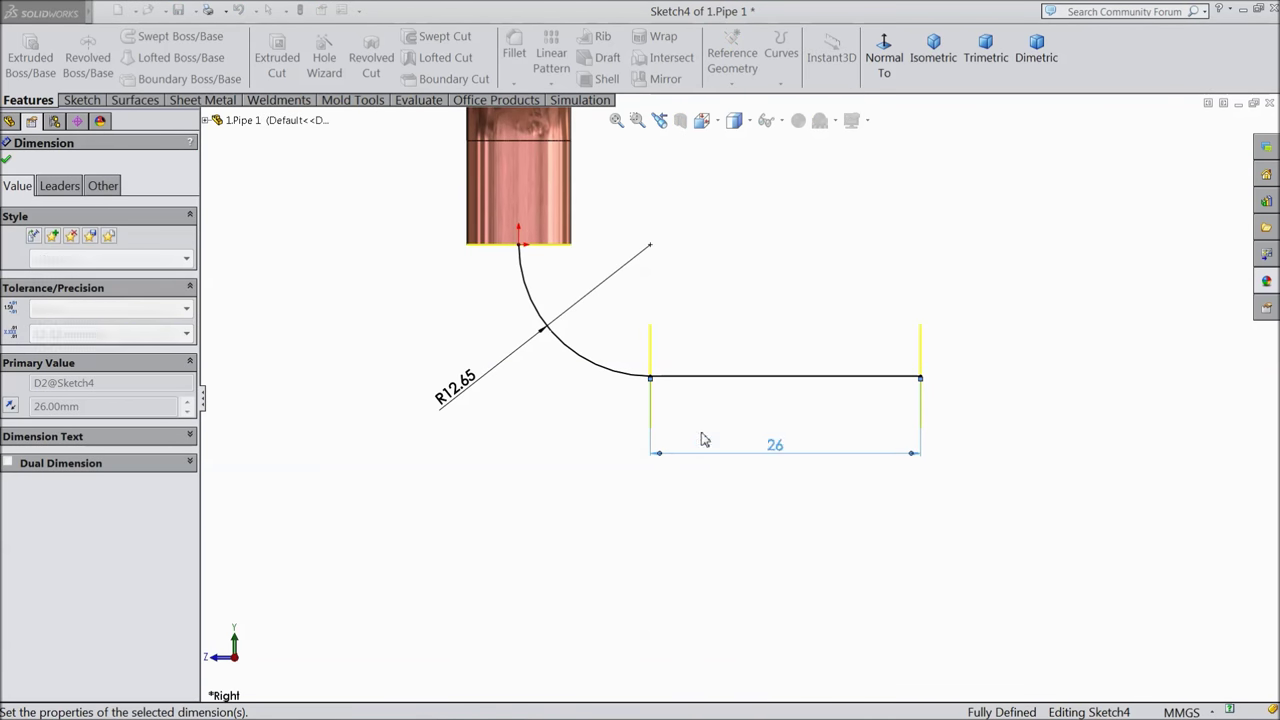
pyautogui.click(7, 161)
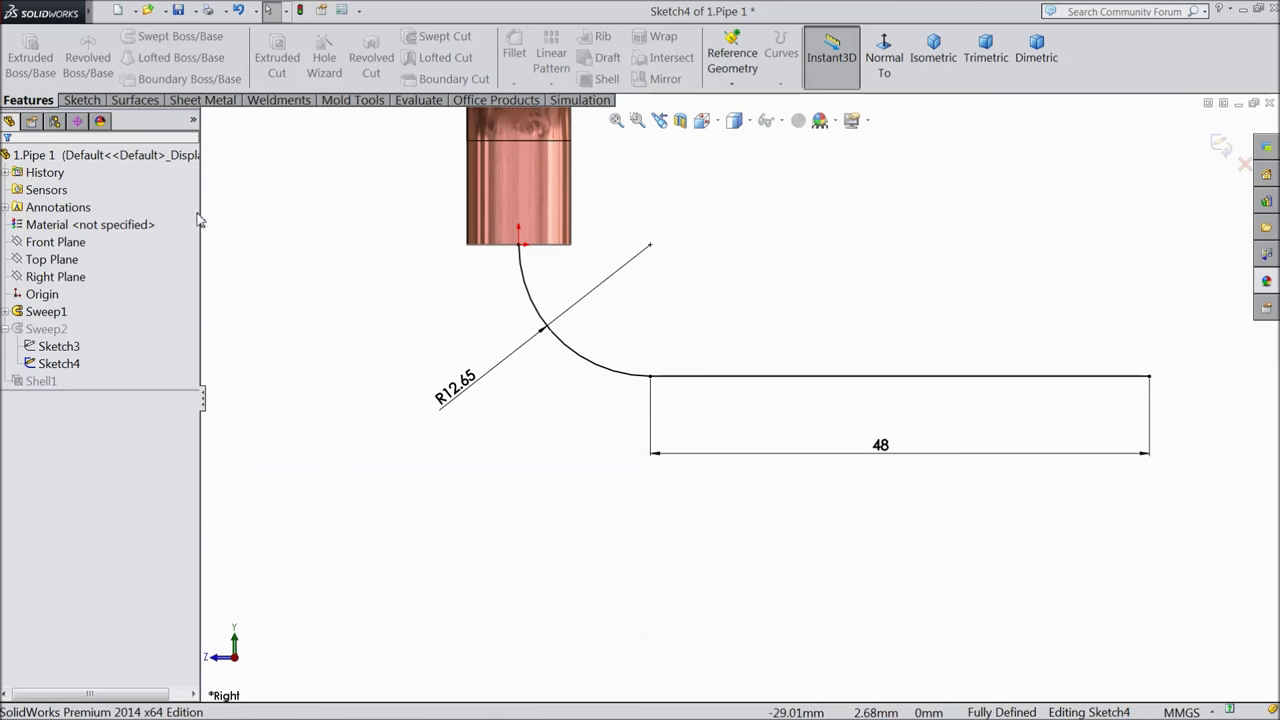
pyautogui.click(1222, 143)
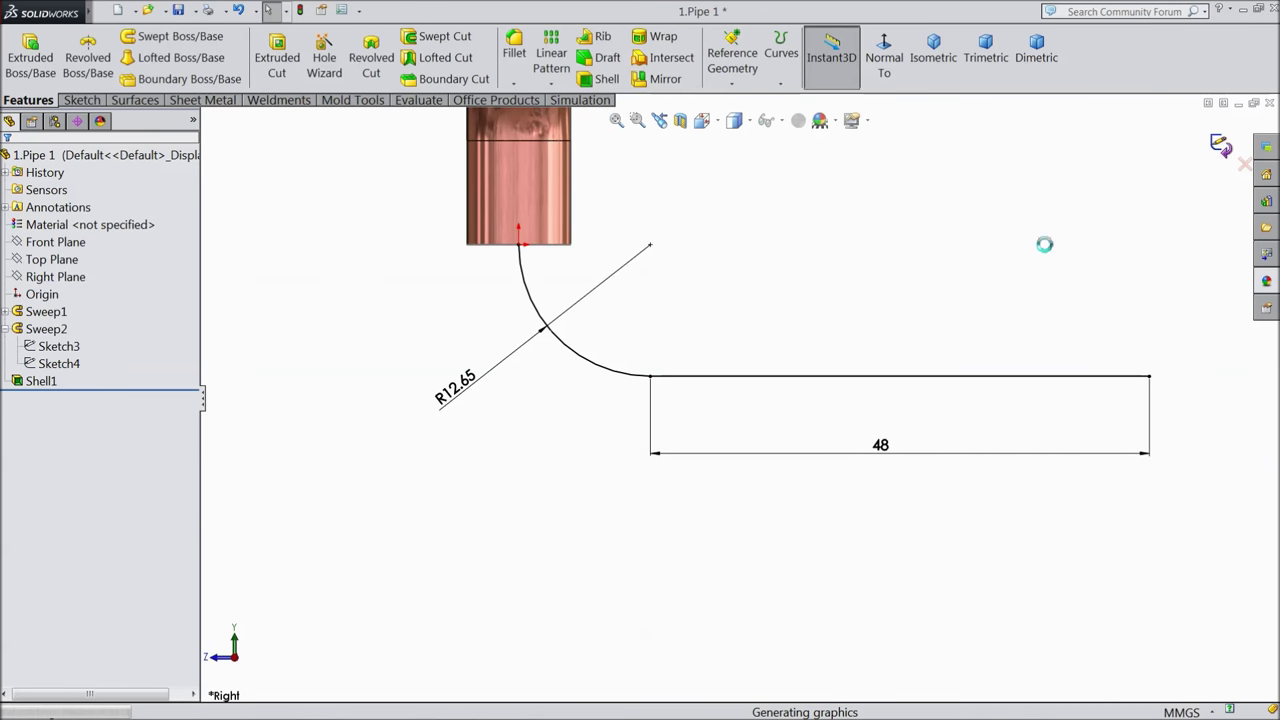
# - Save the lengthened pipe as a separate part named "2.Pipe 2" in the Heat Exchanger folder
pyautogui.press('f')
pyautogui.moveTo(866, 303); pyautogui.dragTo(824, 313, button='middle')
pyautogui.press('f')
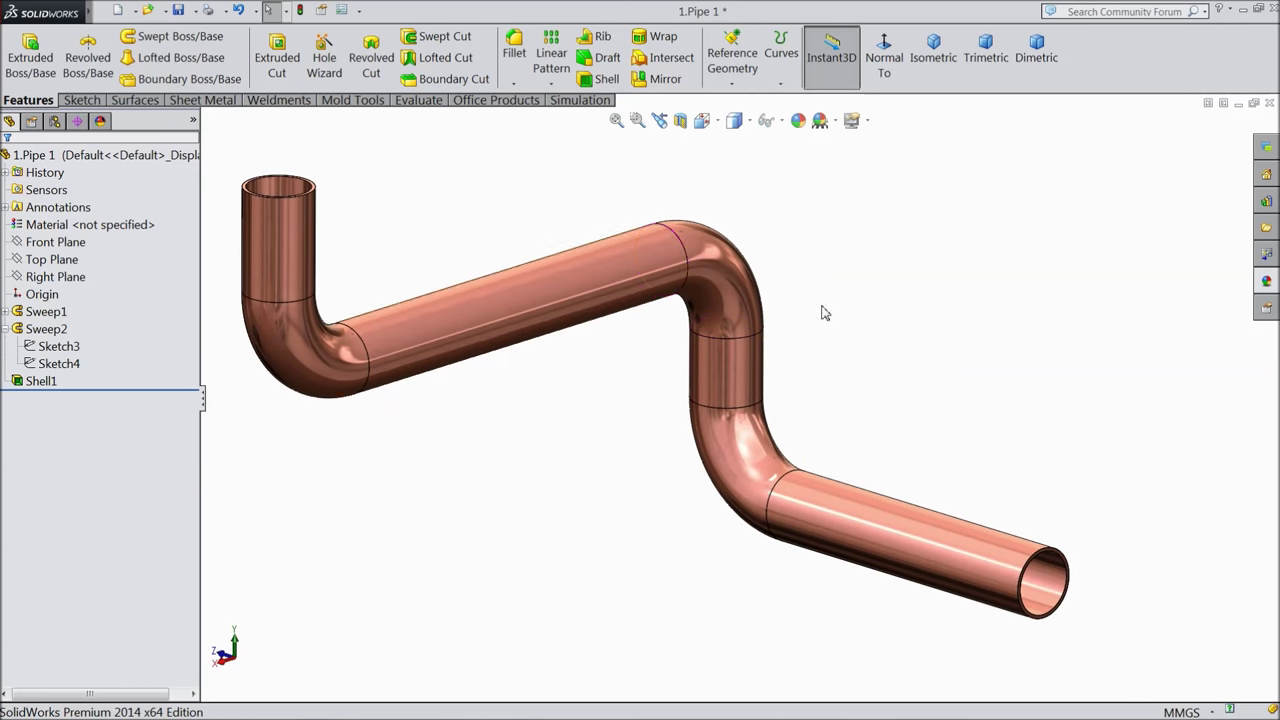
pyautogui.click(195, 10)
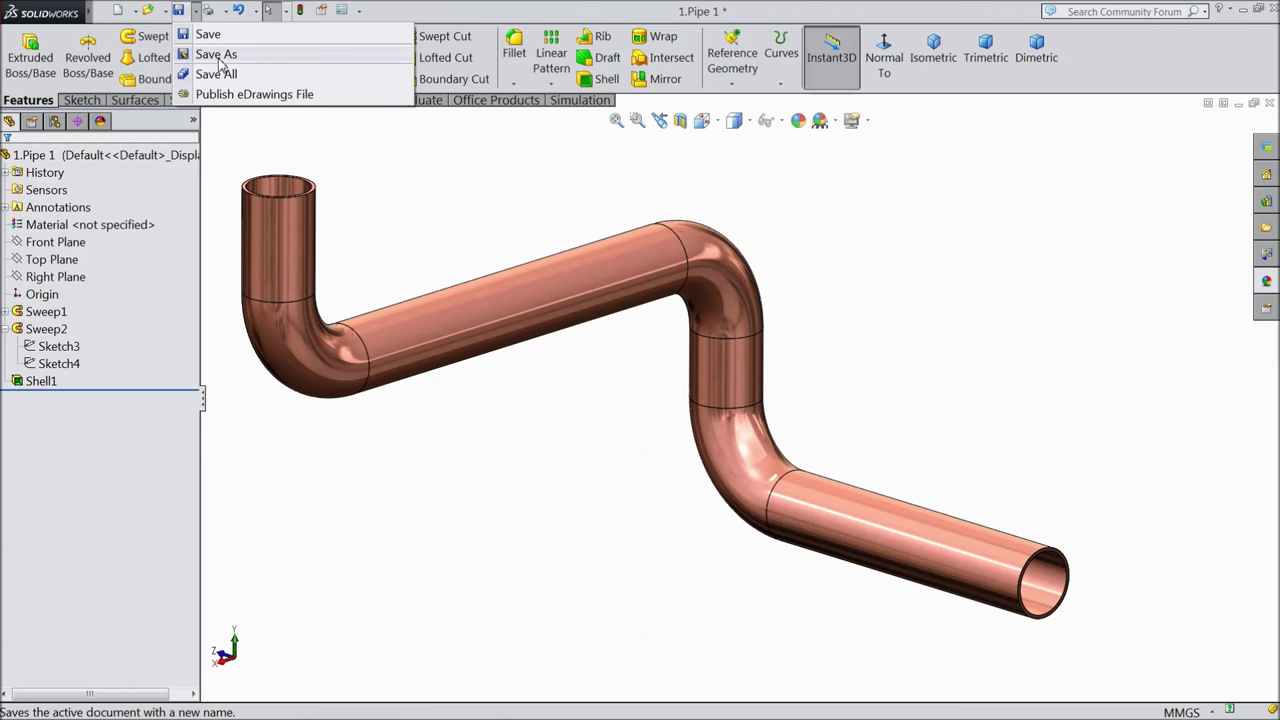
pyautogui.click(218, 55)
pyautogui.write('2.Pipe 2')
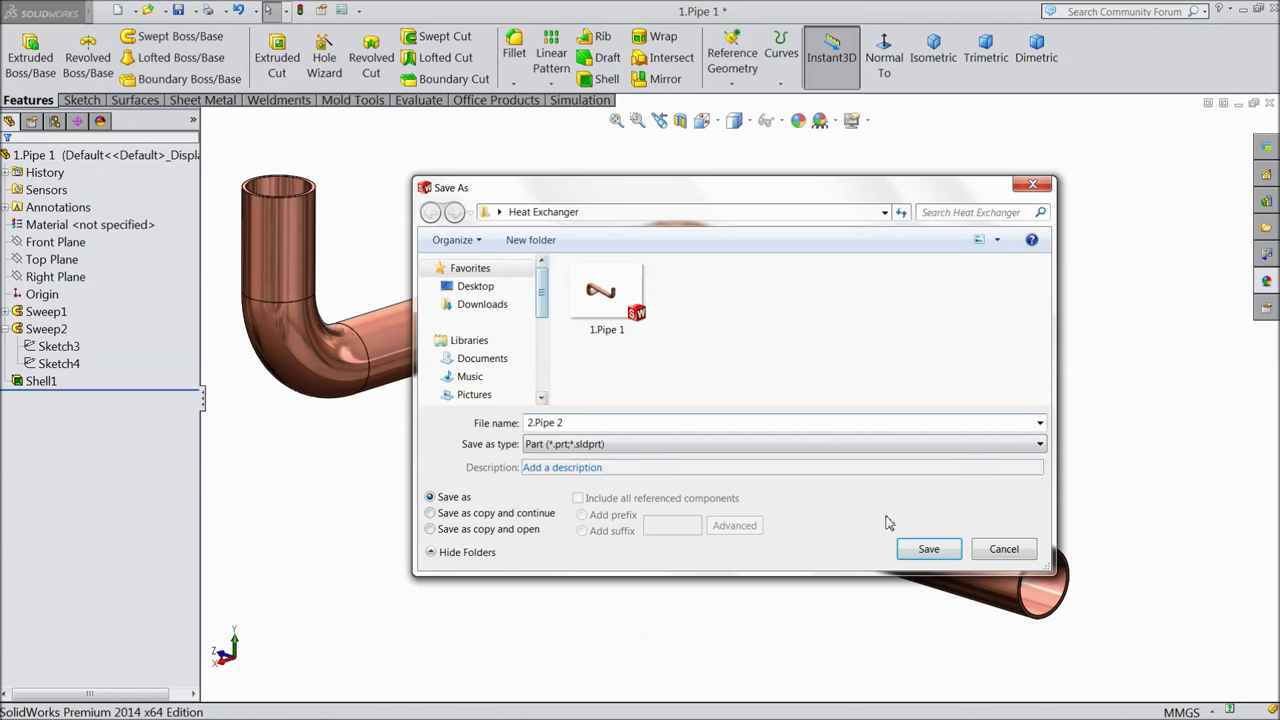
pyautogui.click(915, 550)
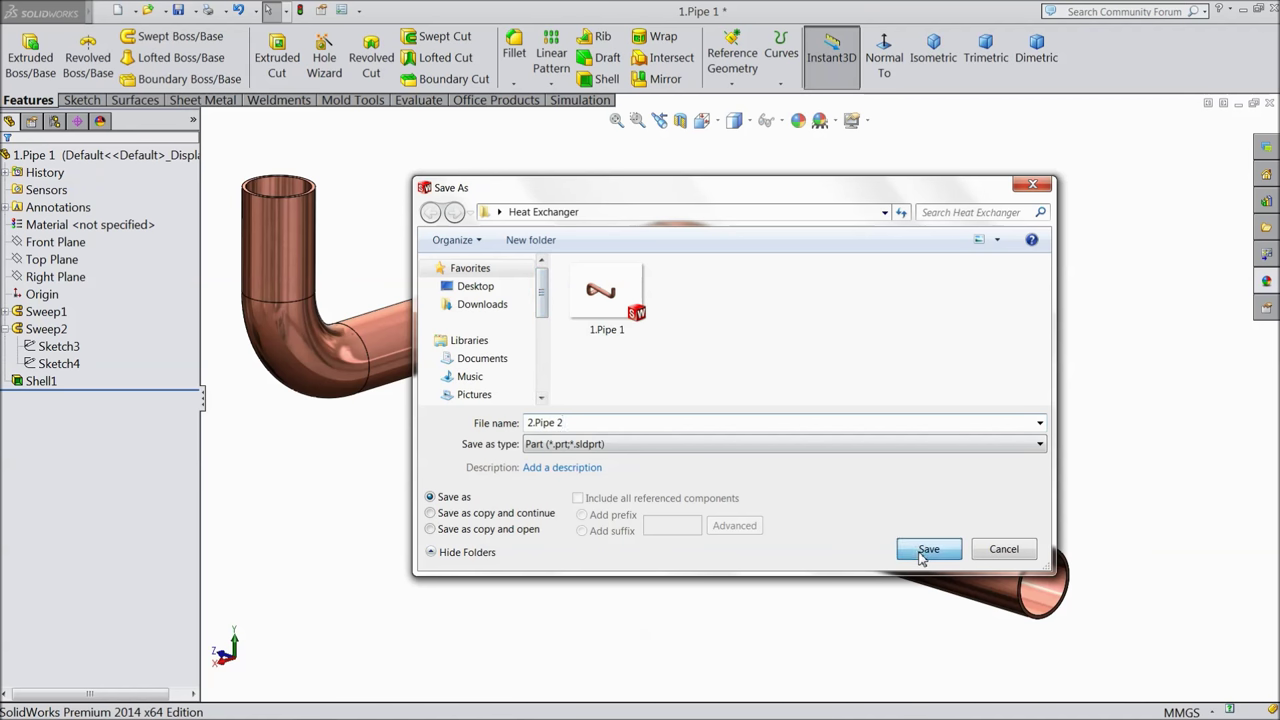
pyautogui.moveTo(629, 497)
pyautogui.mouseDown(button='middle')
pyautogui.moveTo(640, 429)
pyautogui.moveTo(603, 493)
pyautogui.moveTo(634, 514)
pyautogui.moveTo(617, 514)
pyautogui.mouseUp(button='middle')
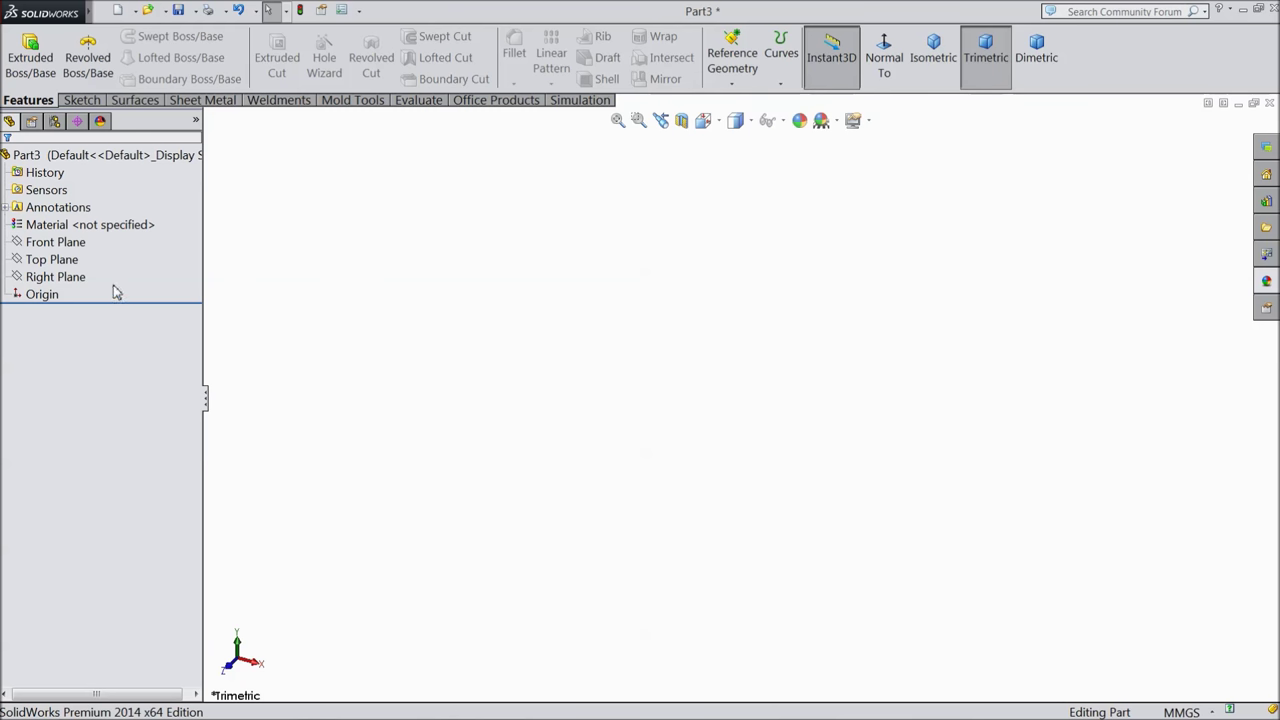
# - Start a sketch on the Front Plane and draw a circle centred on the origin, about 112 mm in diameter
pyautogui.click(74, 263)
pyautogui.click(60, 242)
pyautogui.click(82, 224)
pyautogui.click(70, 101)
pyautogui.click(144, 36)
pyautogui.click(741, 398)
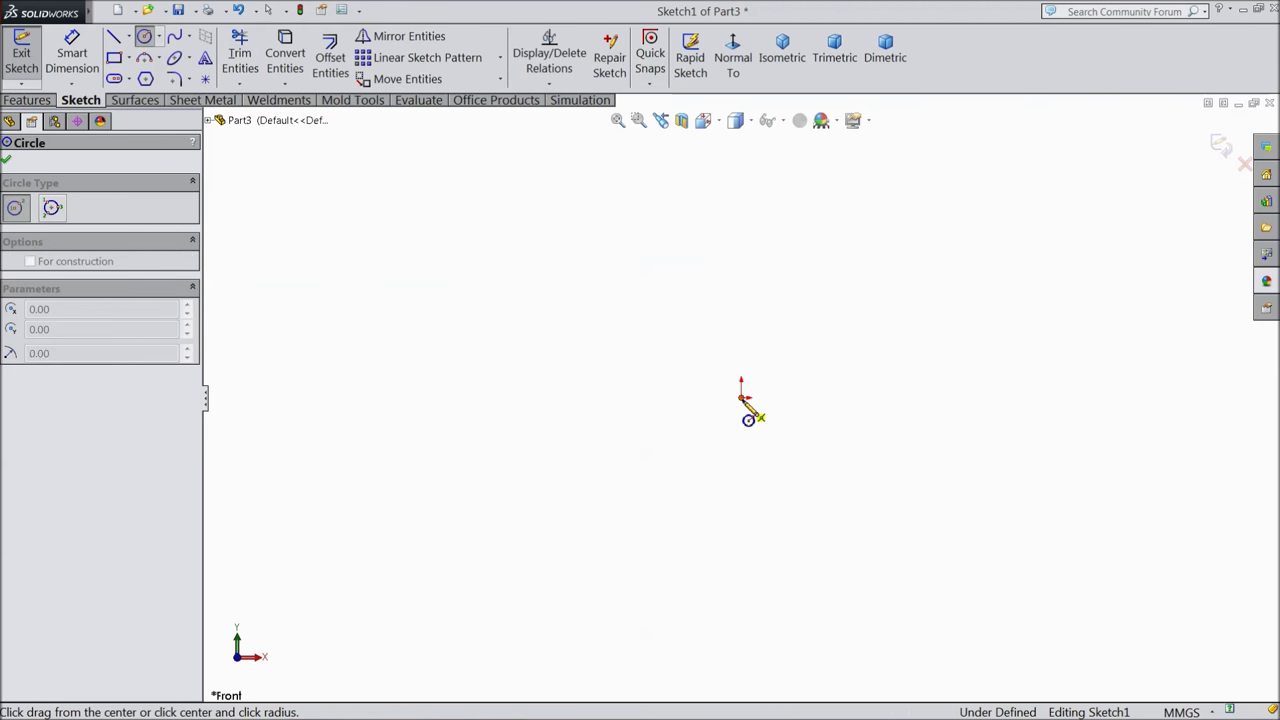
pyautogui.click(612, 332)
# - Dimension the circle's diameter and set it to 10 mm
pyautogui.click(70, 56)
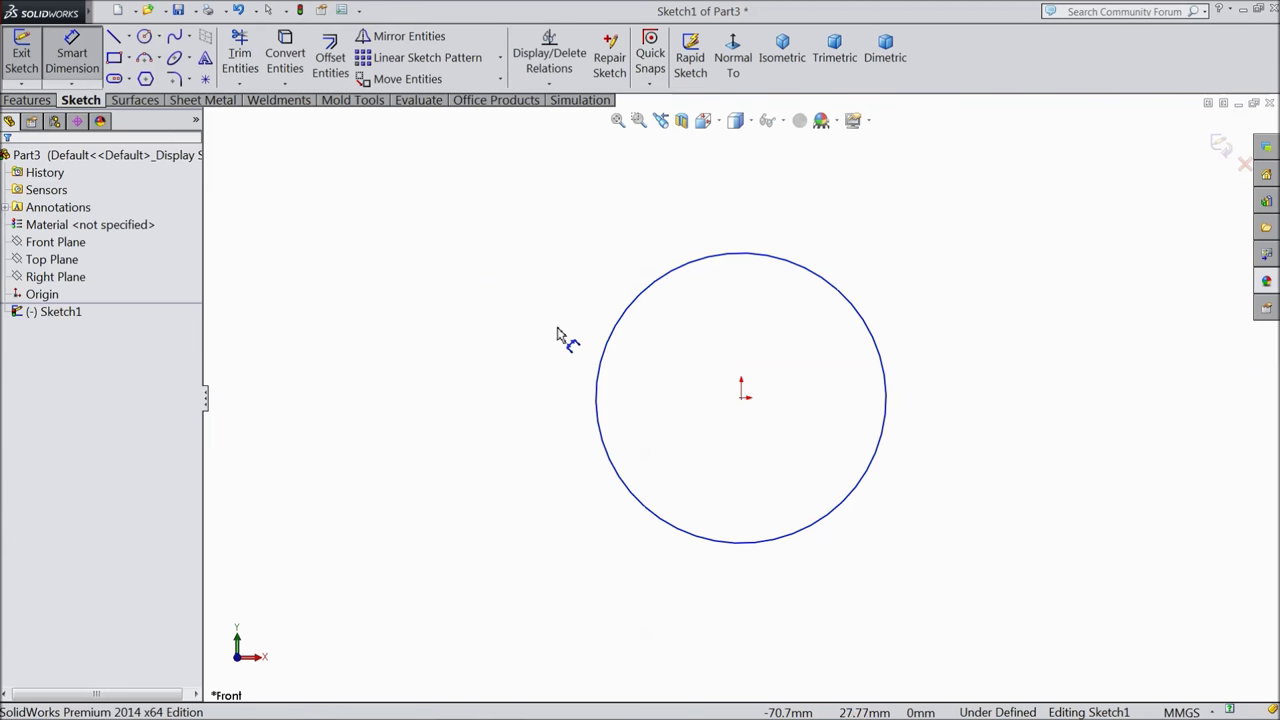
pyautogui.click(598, 398)
pyautogui.click(525, 398)
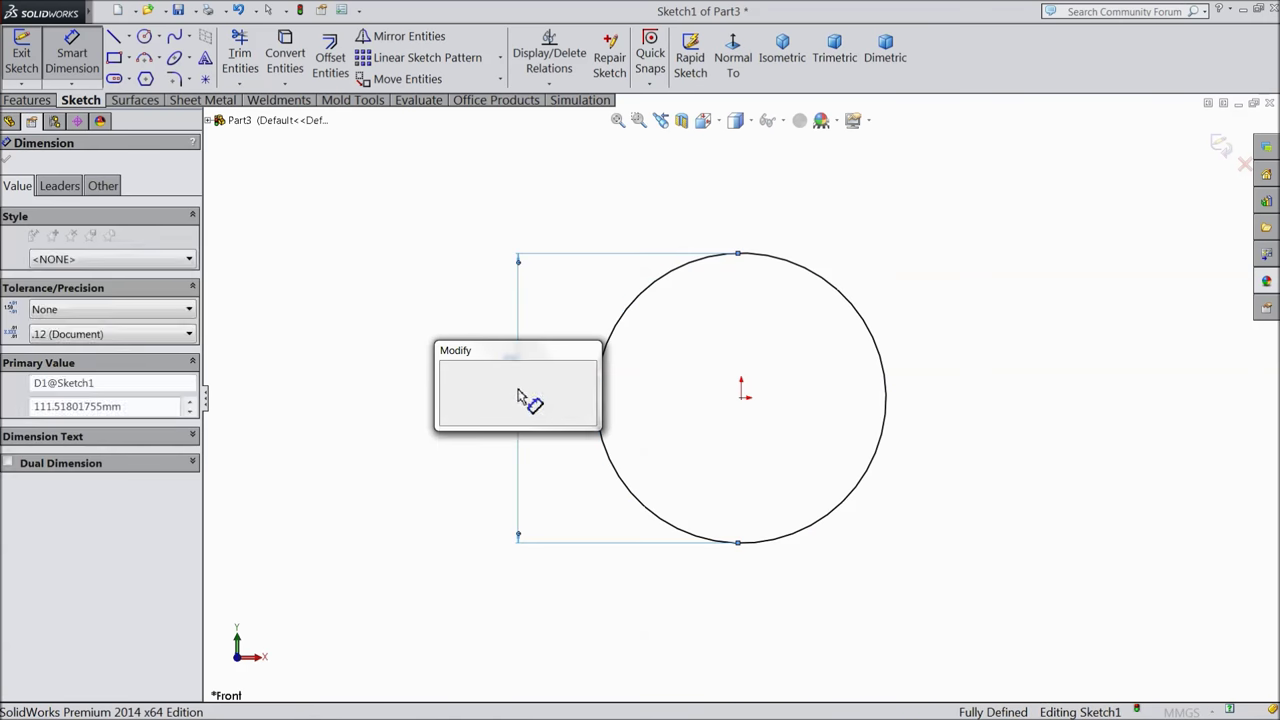
pyautogui.write('10')
pyautogui.click(446, 370)
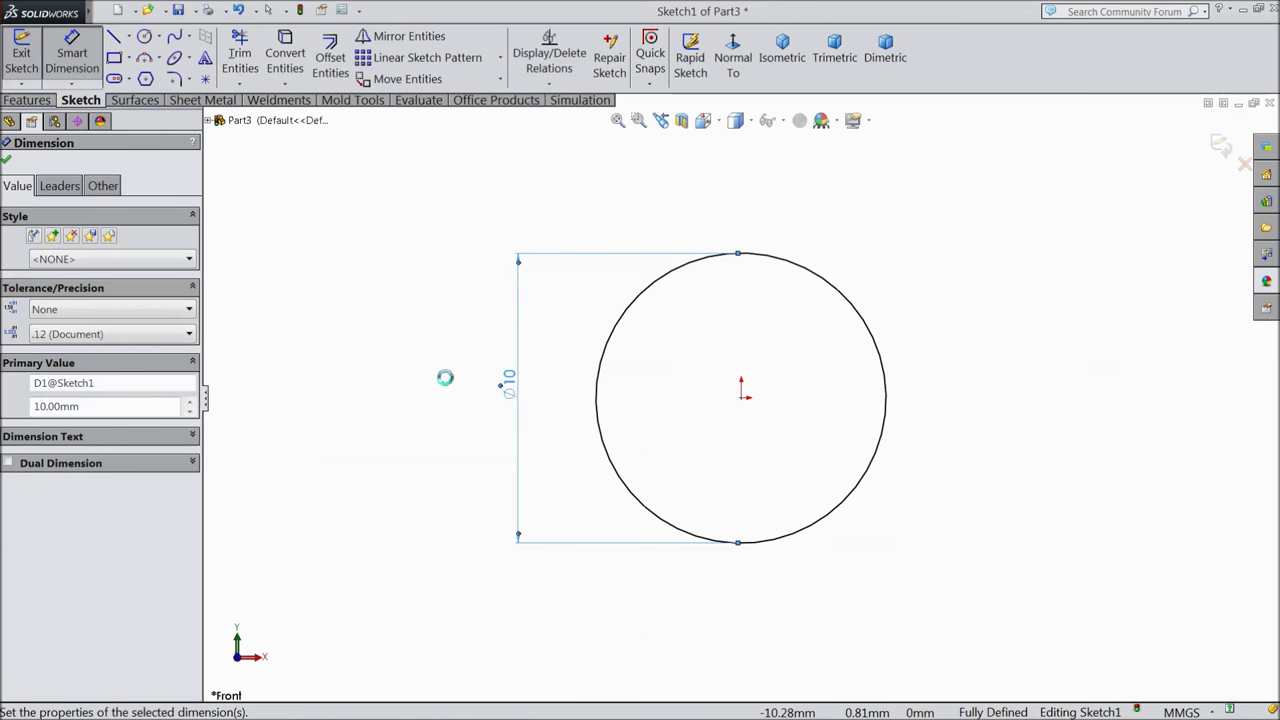
pyautogui.click(6, 160)
# - Extrude the circle 291 mm using the Mid Plane end condition to form a straight rod
pyautogui.click(27, 100)
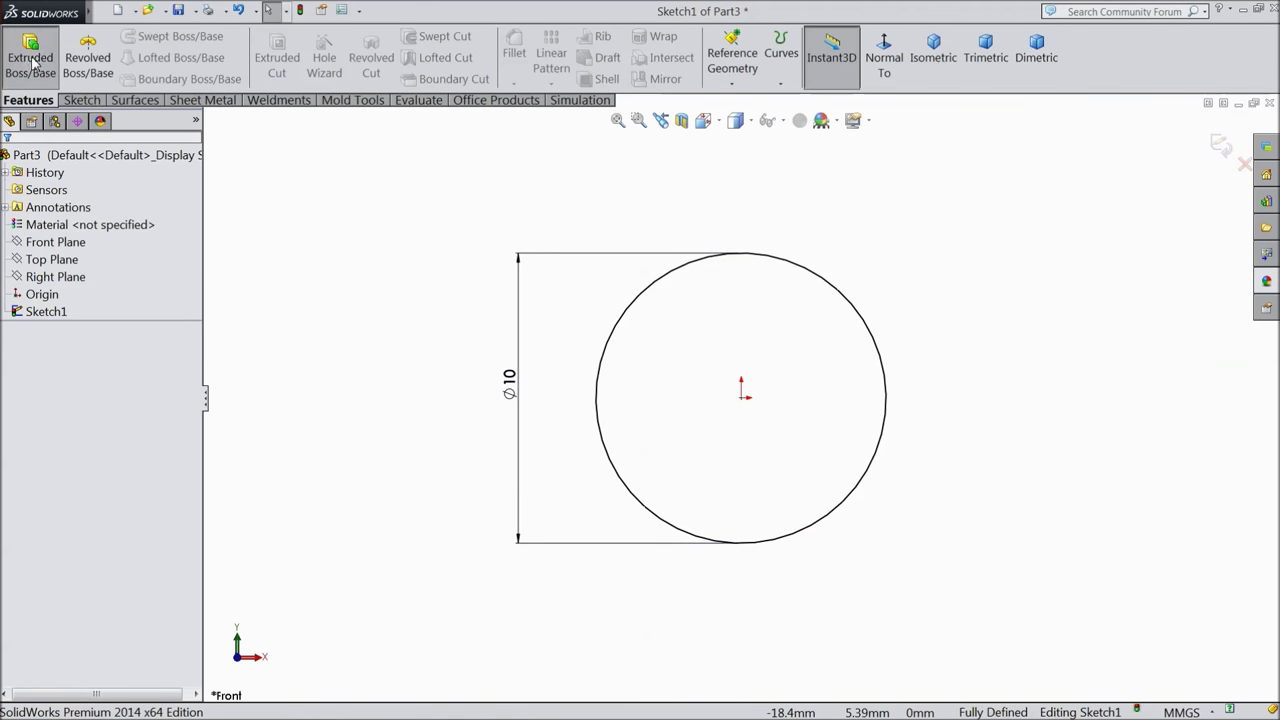
pyautogui.click(30, 57)
pyautogui.click(38, 256)
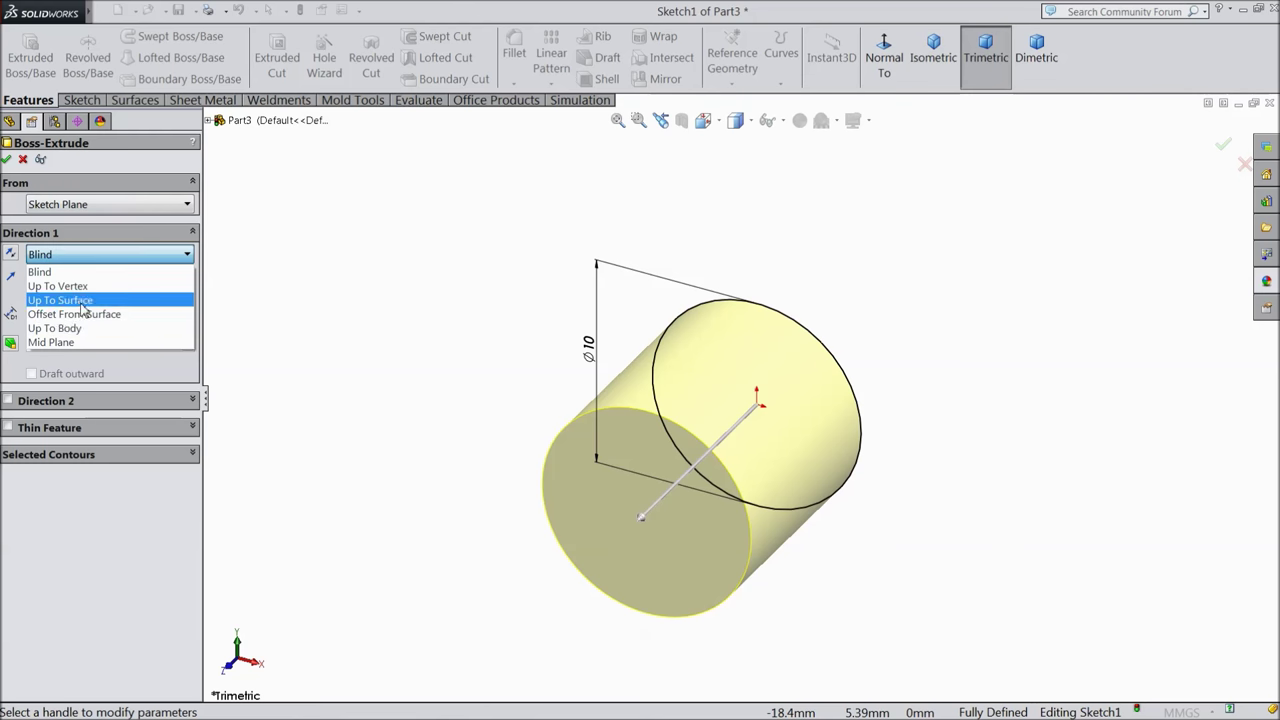
pyautogui.click(72, 343)
pyautogui.write('291')
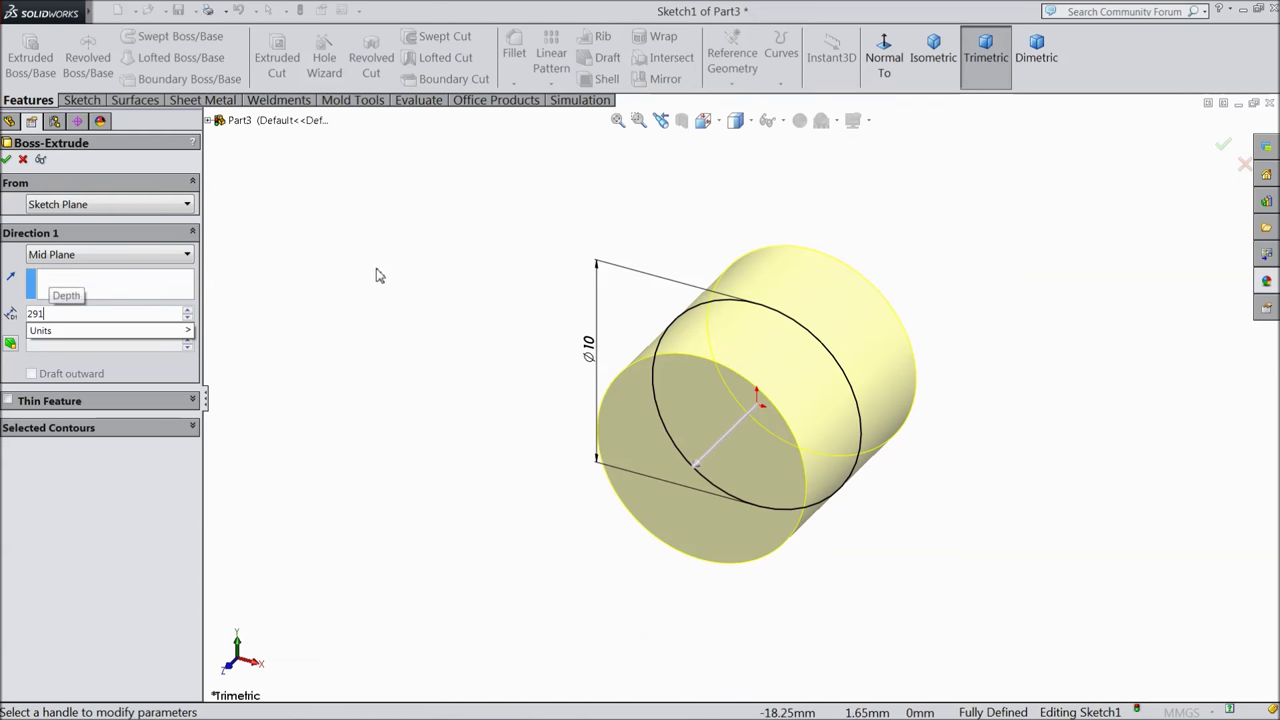
pyautogui.press('Return')
pyautogui.press('f')
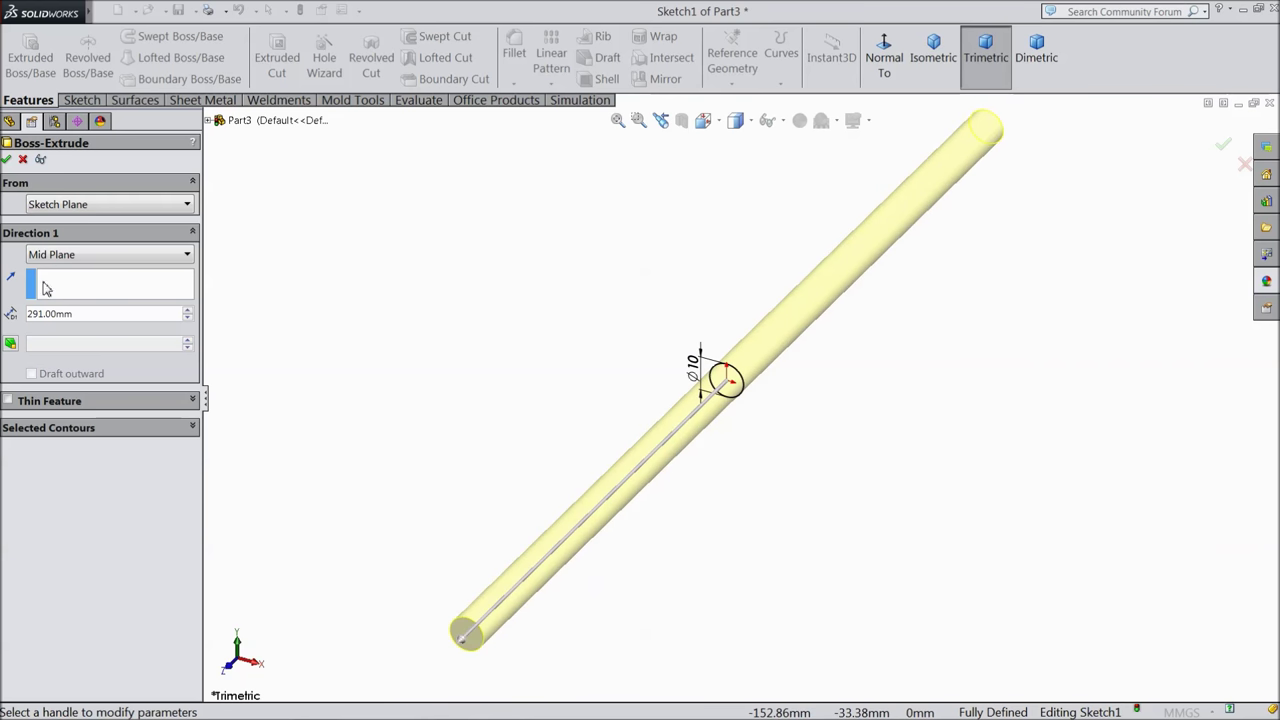
pyautogui.click(6, 159)
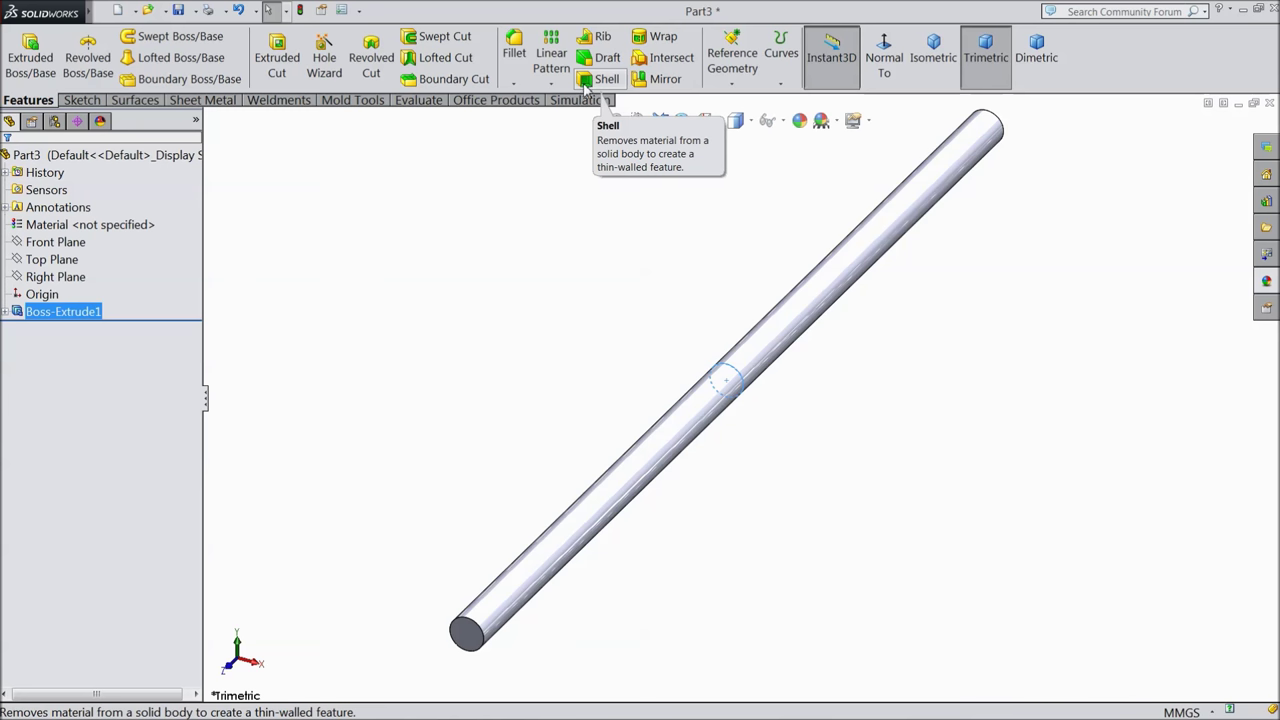
# - Shell the rod to a 0.5 mm wall thickness, removing the flat faces at both ends
pyautogui.click(590, 86)
pyautogui.write('0.5')
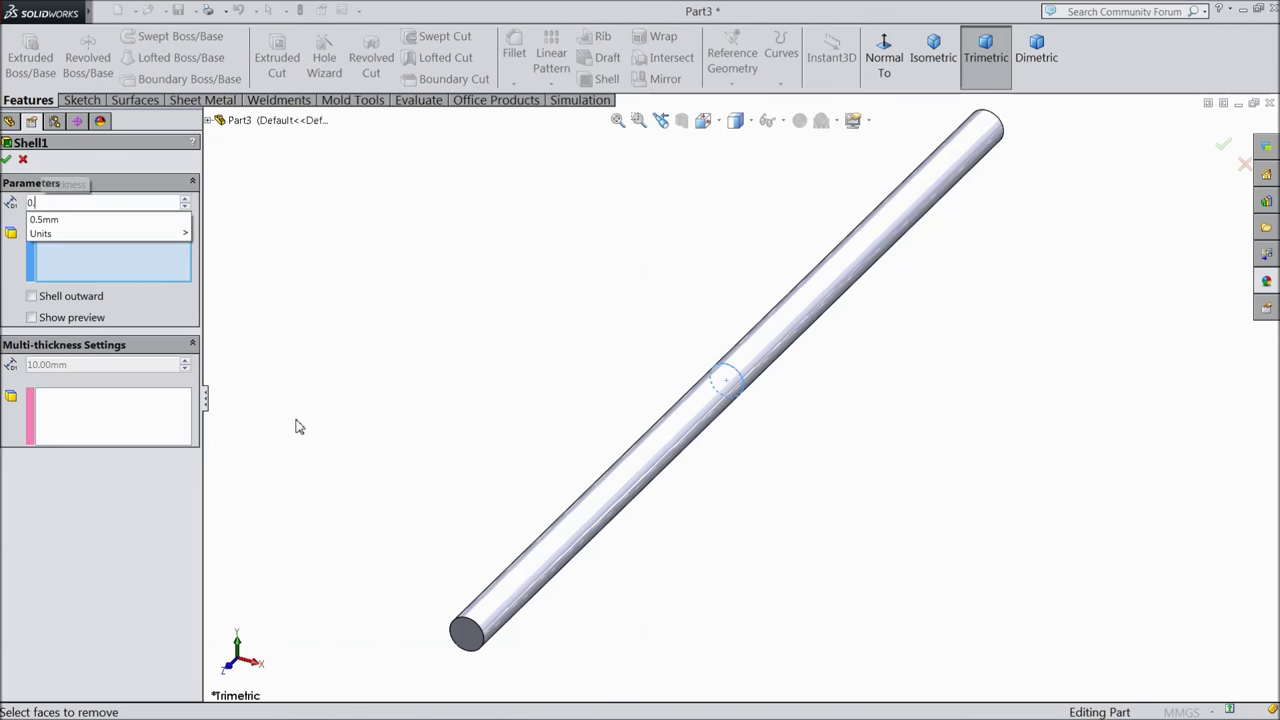
pyautogui.click(463, 637)
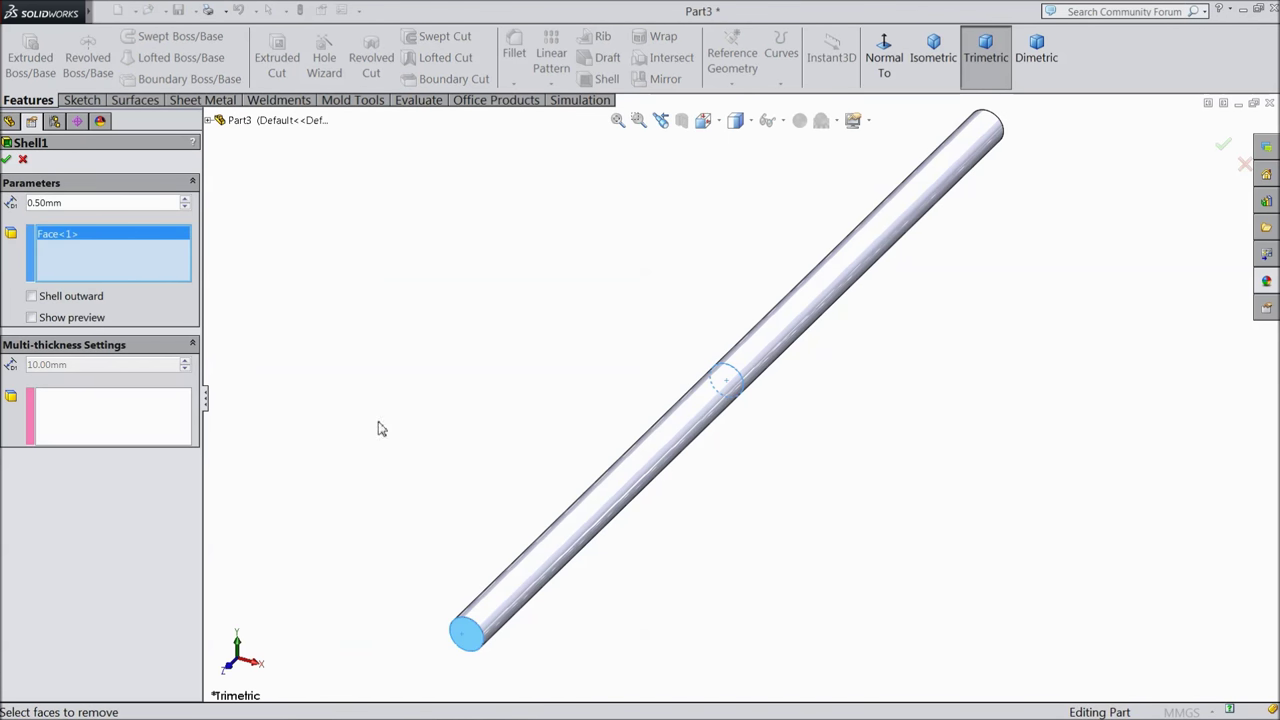
pyautogui.moveTo(535, 294); pyautogui.dragTo(834, 400, button='middle')
pyautogui.scroll(-3, 988, 337)
pyautogui.click(880, 294)
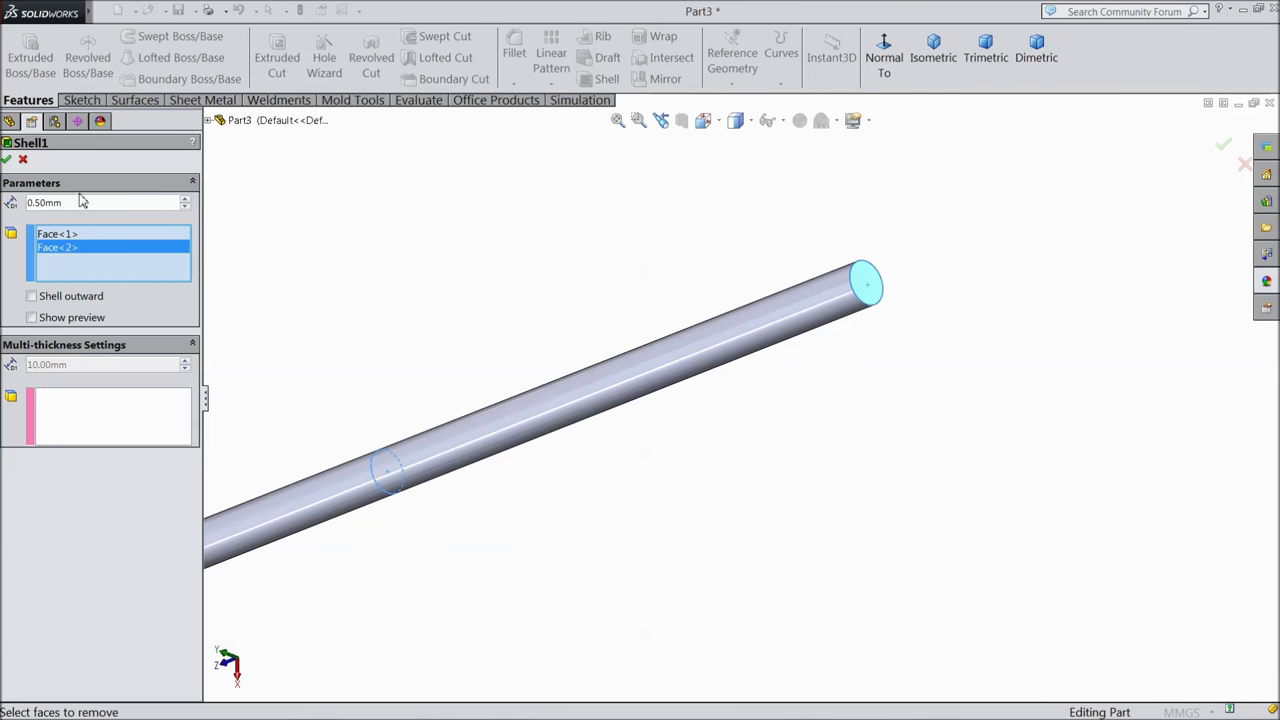
pyautogui.click(7, 161)
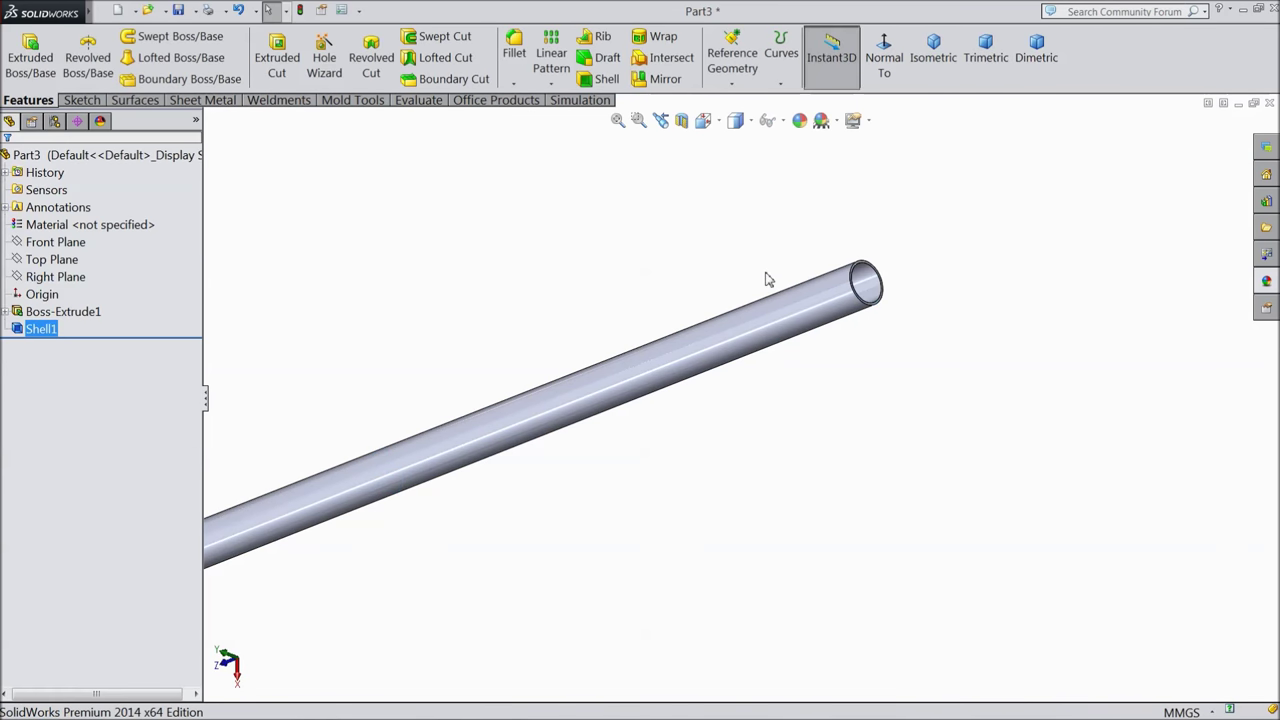
# - Apply the brushed copper appearance to the straight pipe
pyautogui.click(1265, 284)
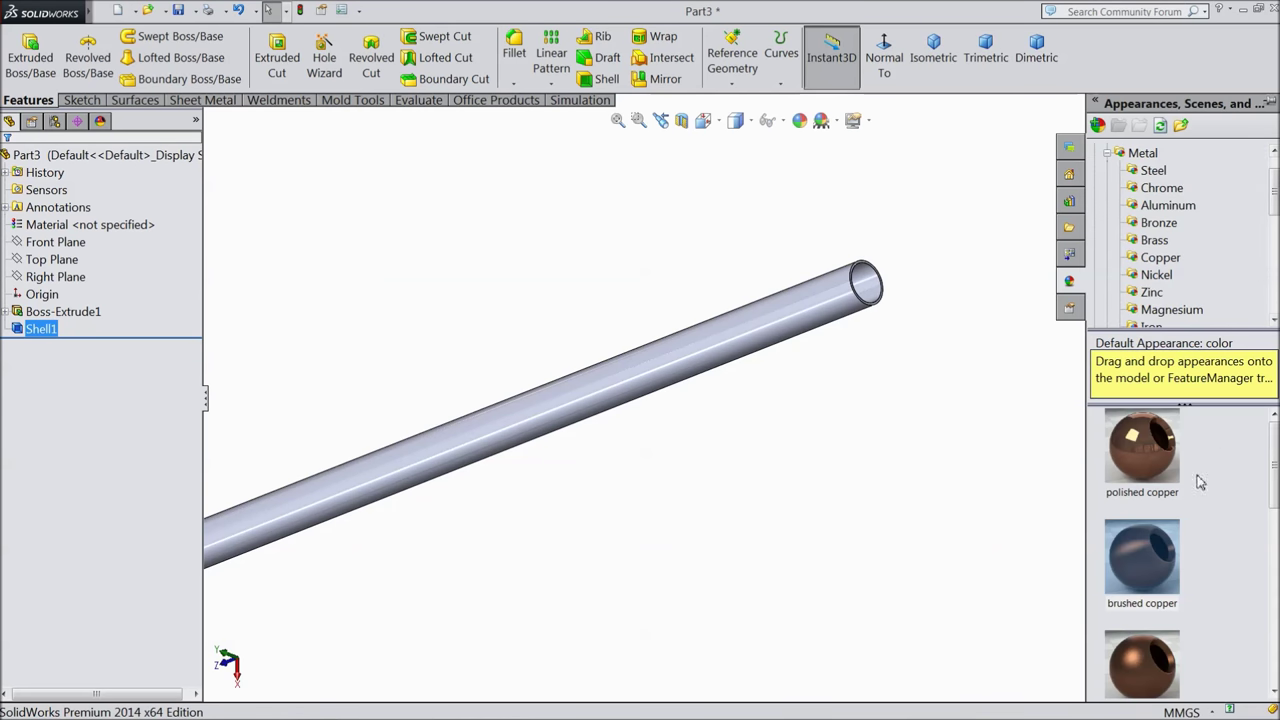
pyautogui.doubleClick(1149, 584)
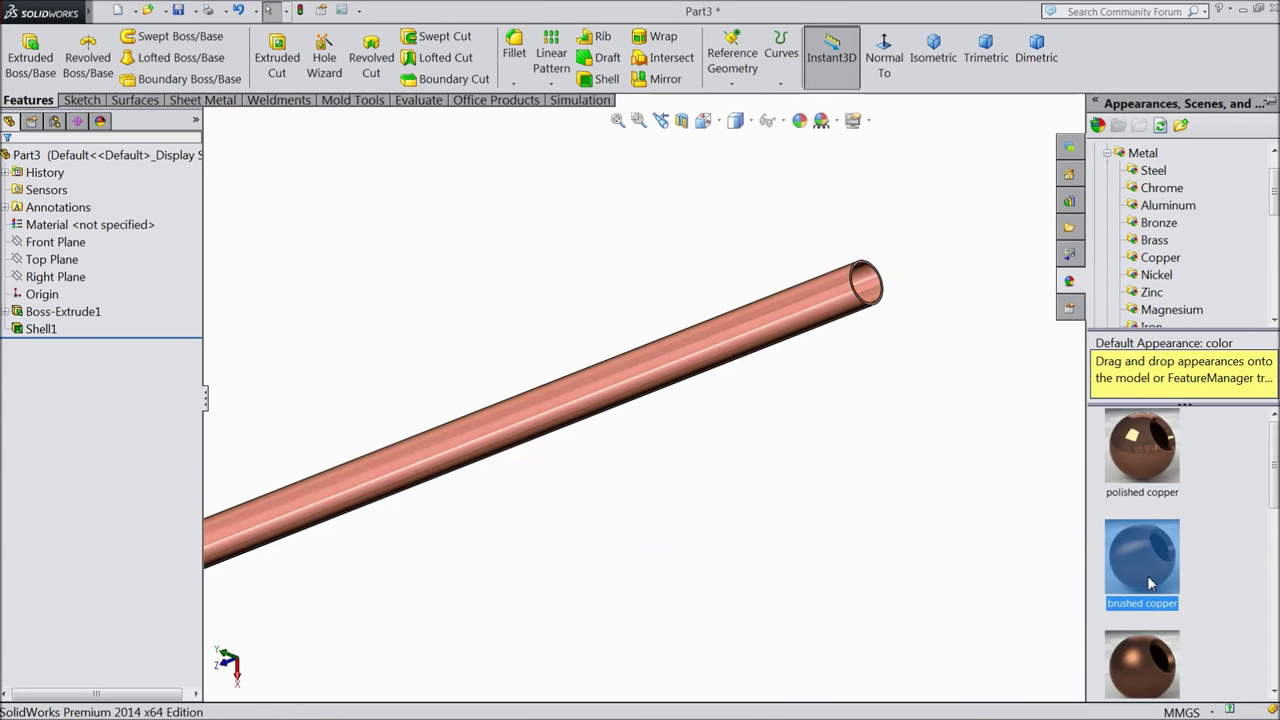
pyautogui.moveTo(877, 509)
pyautogui.mouseDown(button='middle')
pyautogui.moveTo(1026, 400)
pyautogui.moveTo(674, 468)
pyautogui.moveTo(700, 500)
pyautogui.moveTo(634, 474)
pyautogui.moveTo(650, 494)
pyautogui.mouseUp(button='middle')
pyautogui.click(686, 489)
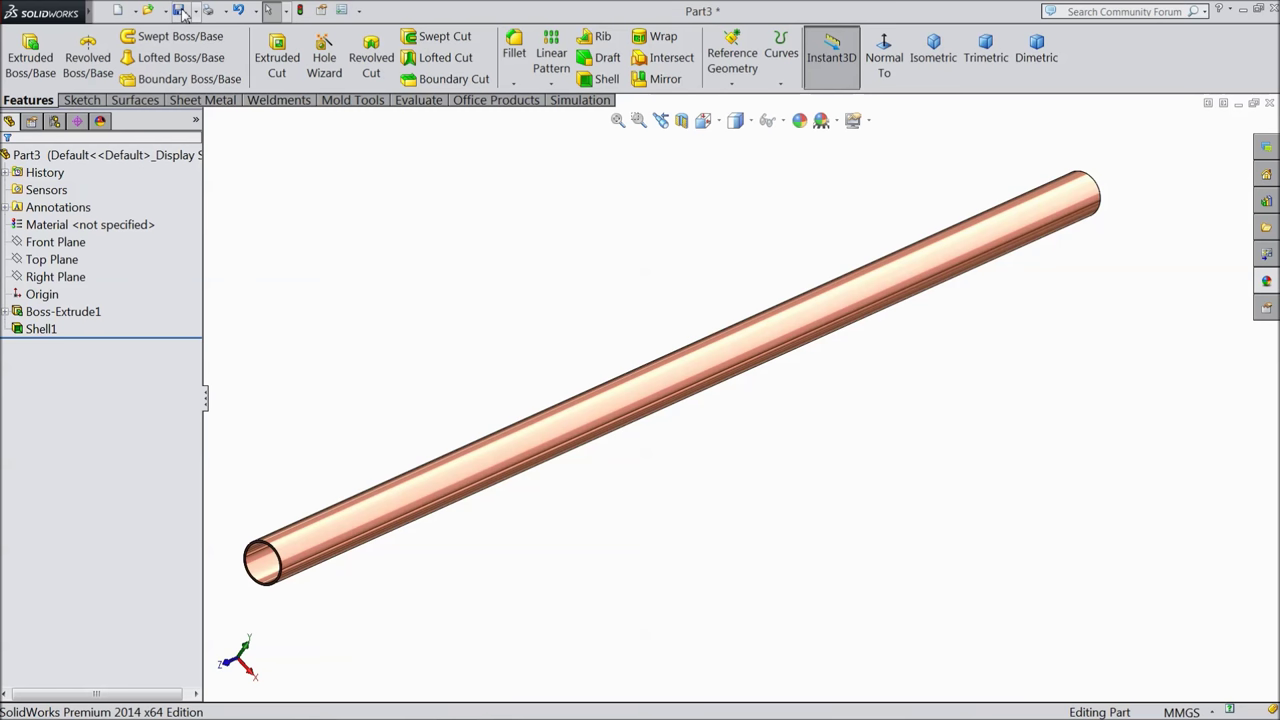
# - Save the straight pipe as a part named "3.Pipe 3" in the Heat Exchanger folder
pyautogui.click(178, 10)
pyautogui.write('3.Pipe 3')
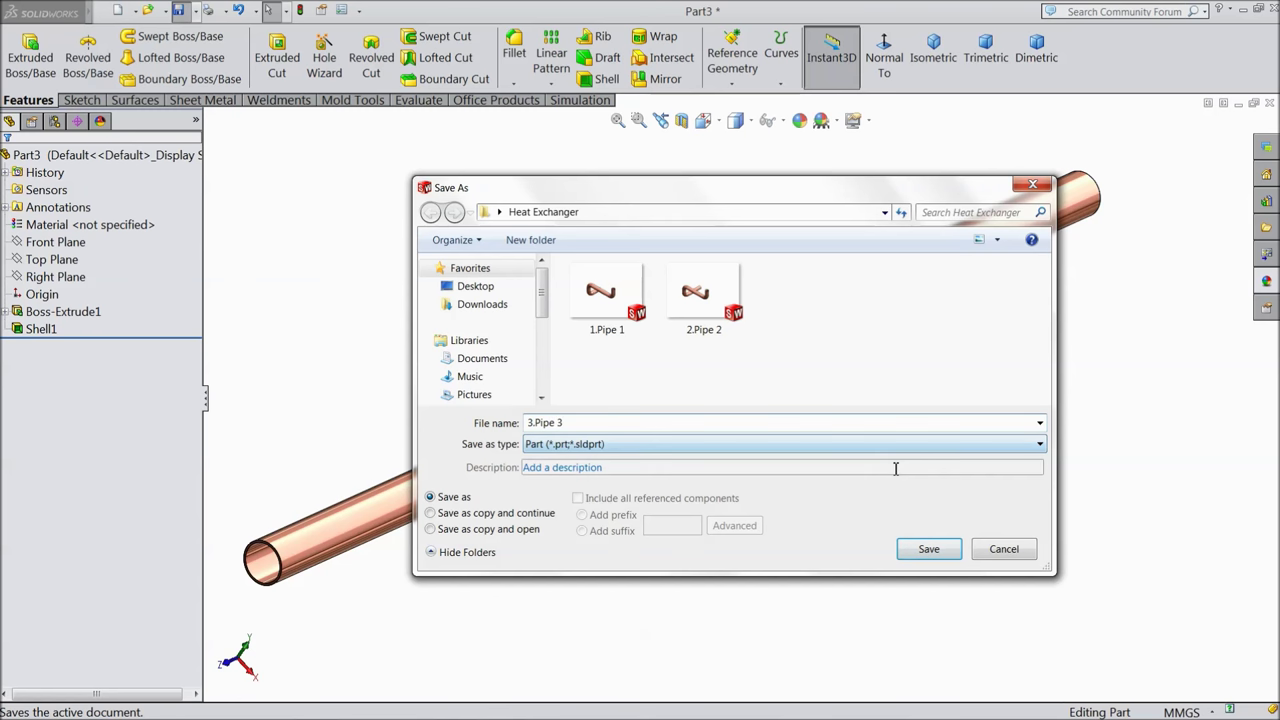
pyautogui.click(928, 549)
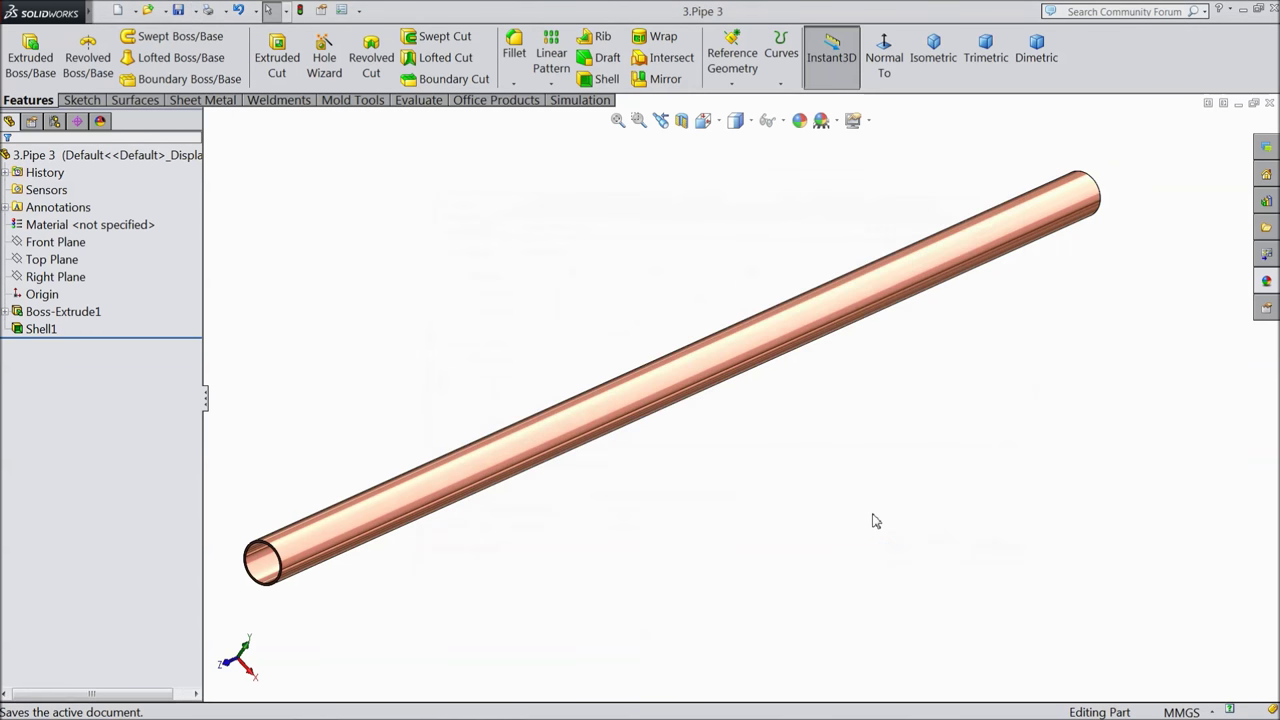
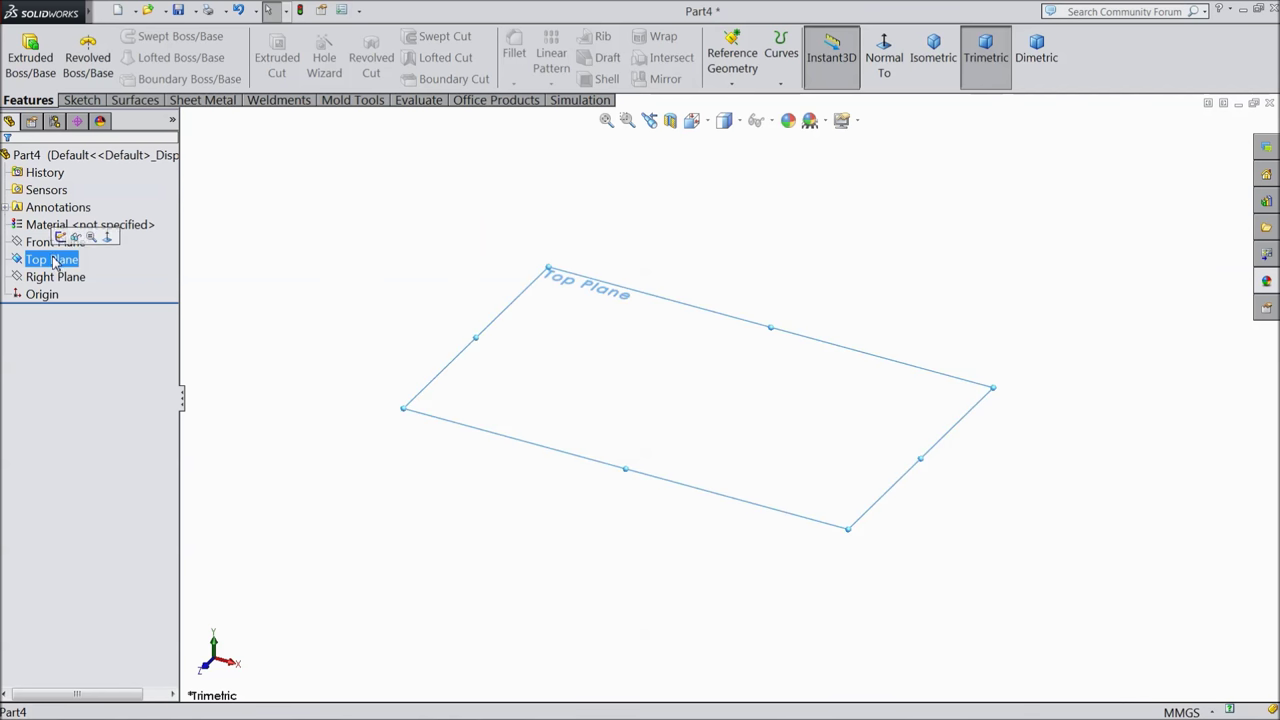
# - Start a sketch on the Top Plane of the new part and draw a circle centred on the origin
pyautogui.click(62, 238)
pyautogui.click(82, 100)
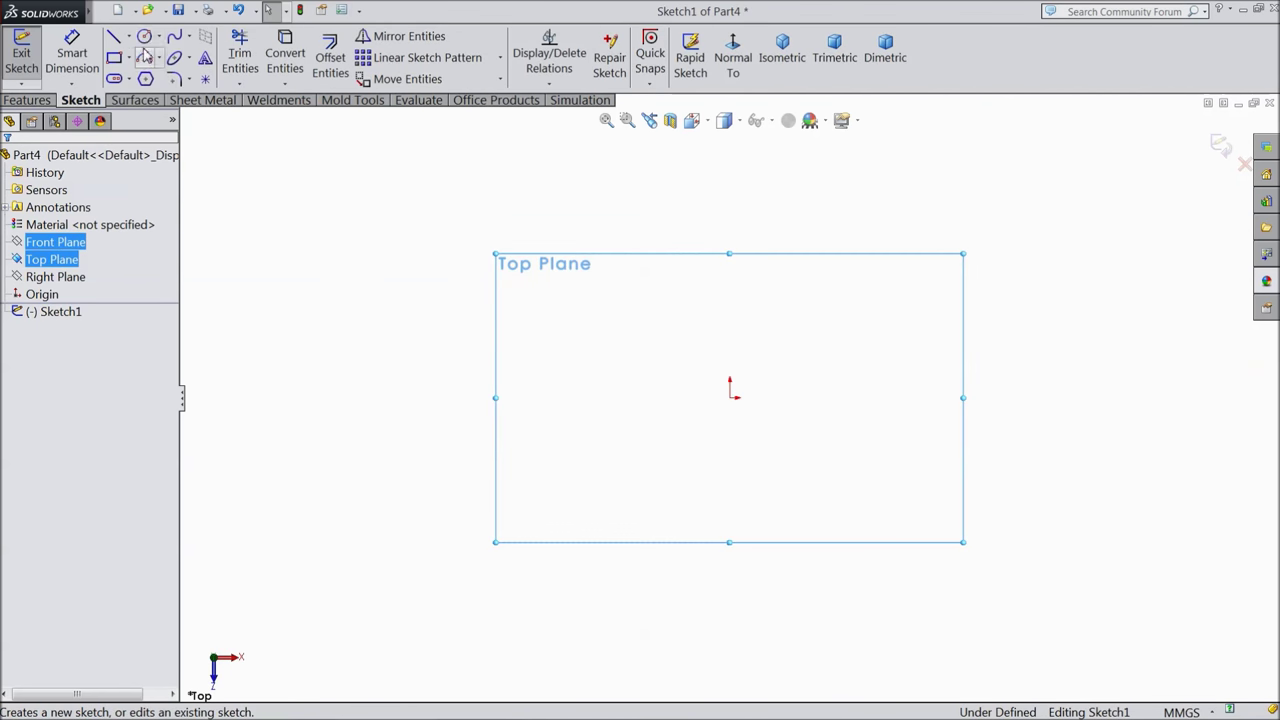
pyautogui.click(144, 36)
pyautogui.click(730, 397)
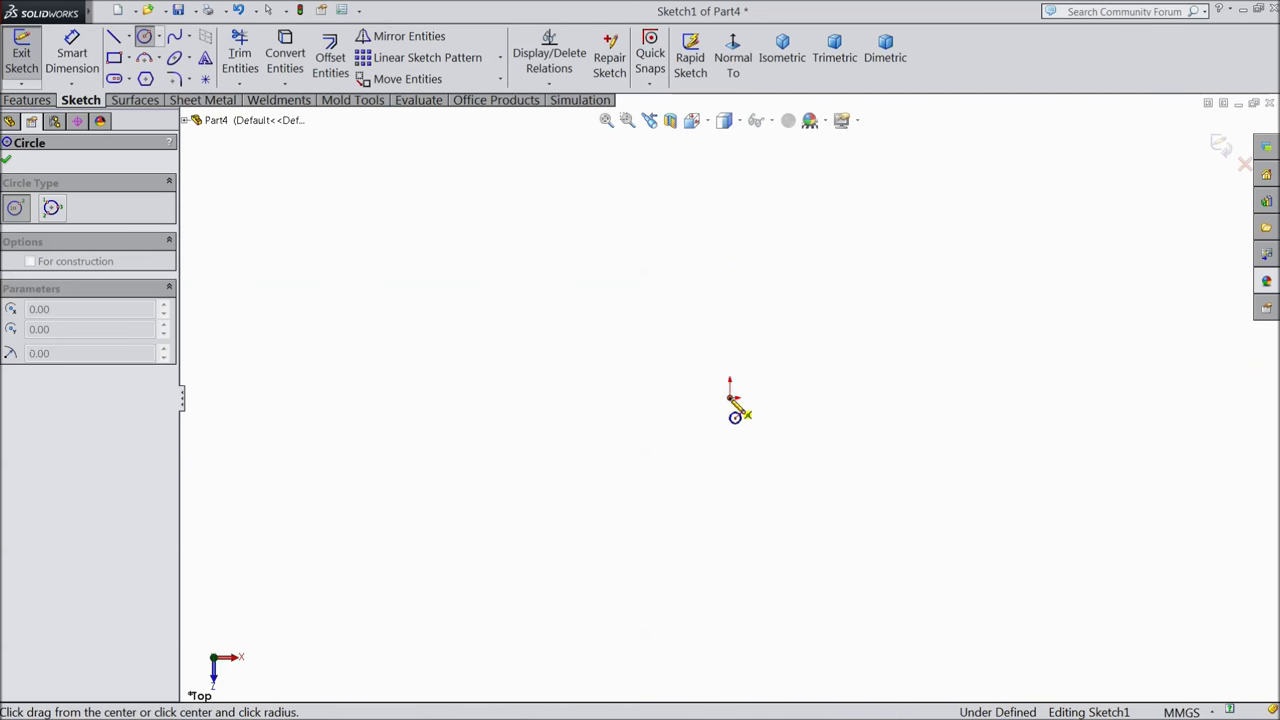
pyautogui.click(556, 368)
# - Dimension the circle's diameter as 10 mm and finish the profile sketch
pyautogui.click(84, 62)
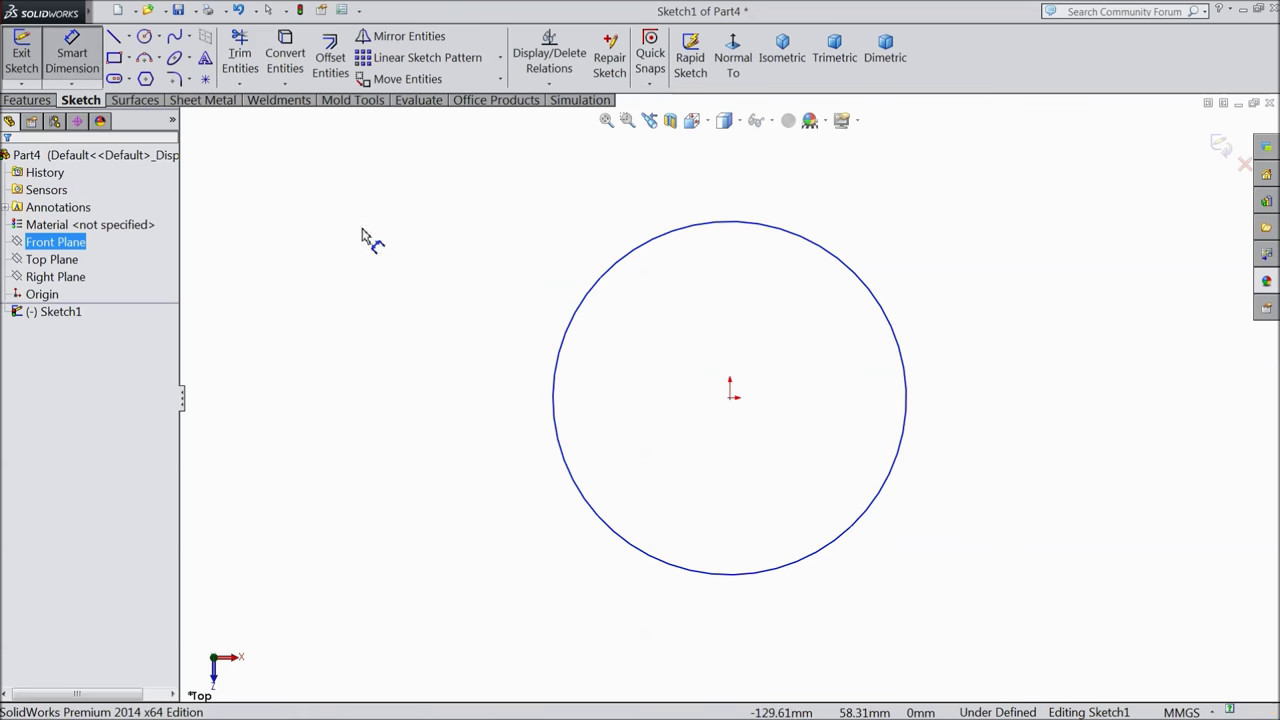
pyautogui.click(554, 390)
pyautogui.click(490, 392)
pyautogui.write('10')
pyautogui.click(410, 364)
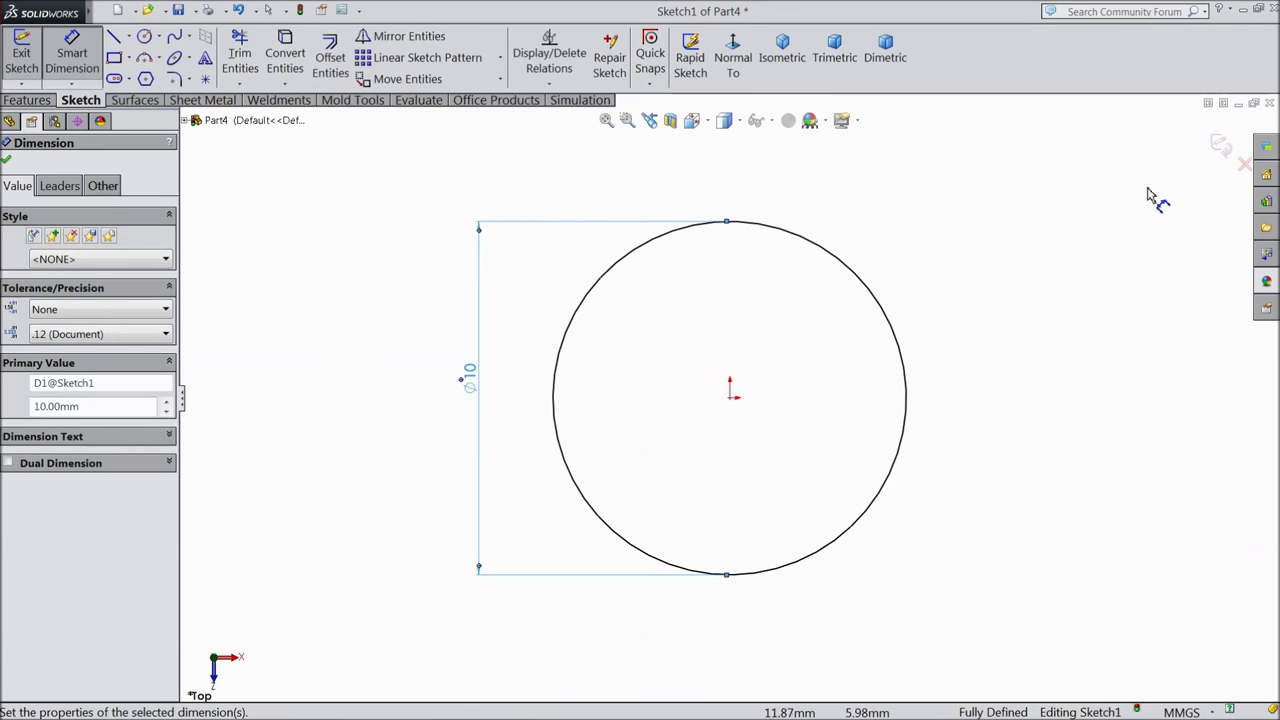
pyautogui.click(1220, 145)
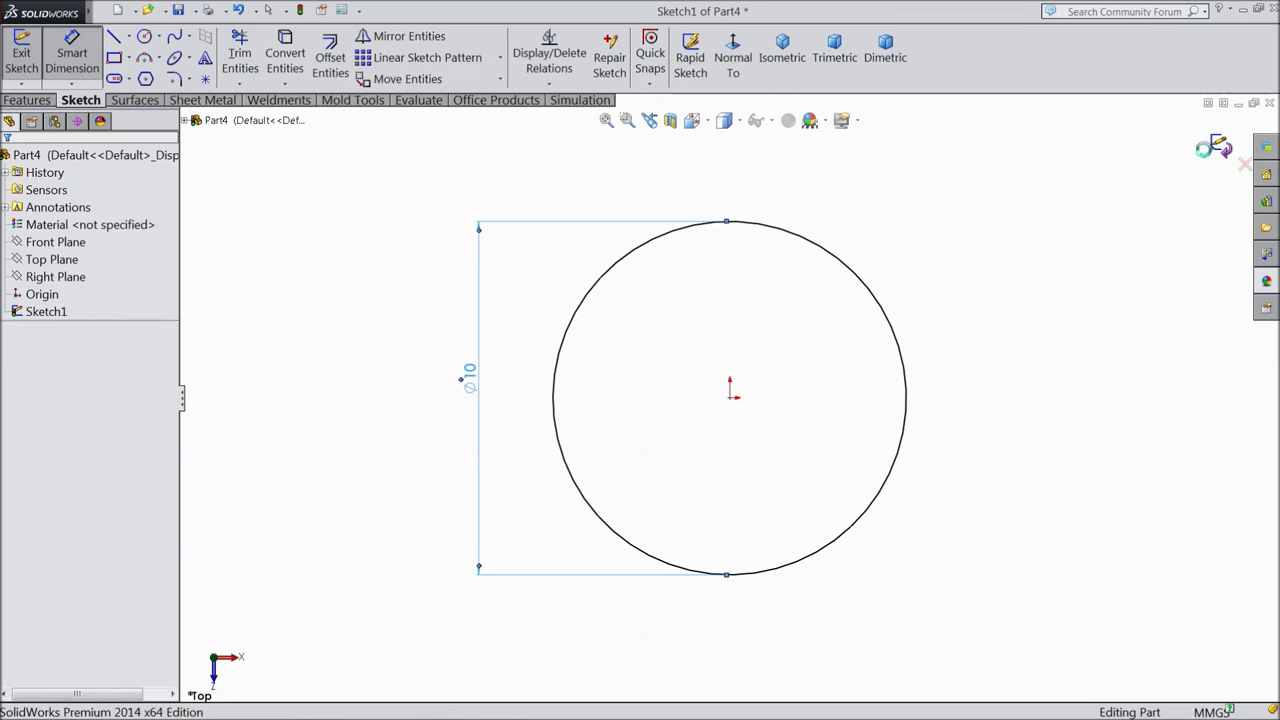
# - Sketch a 180° three-point arc on the Front Plane, bulging upward and starting at the origin, with a radius of about 10.9 mm
pyautogui.click(55, 242)
pyautogui.click(58, 223)
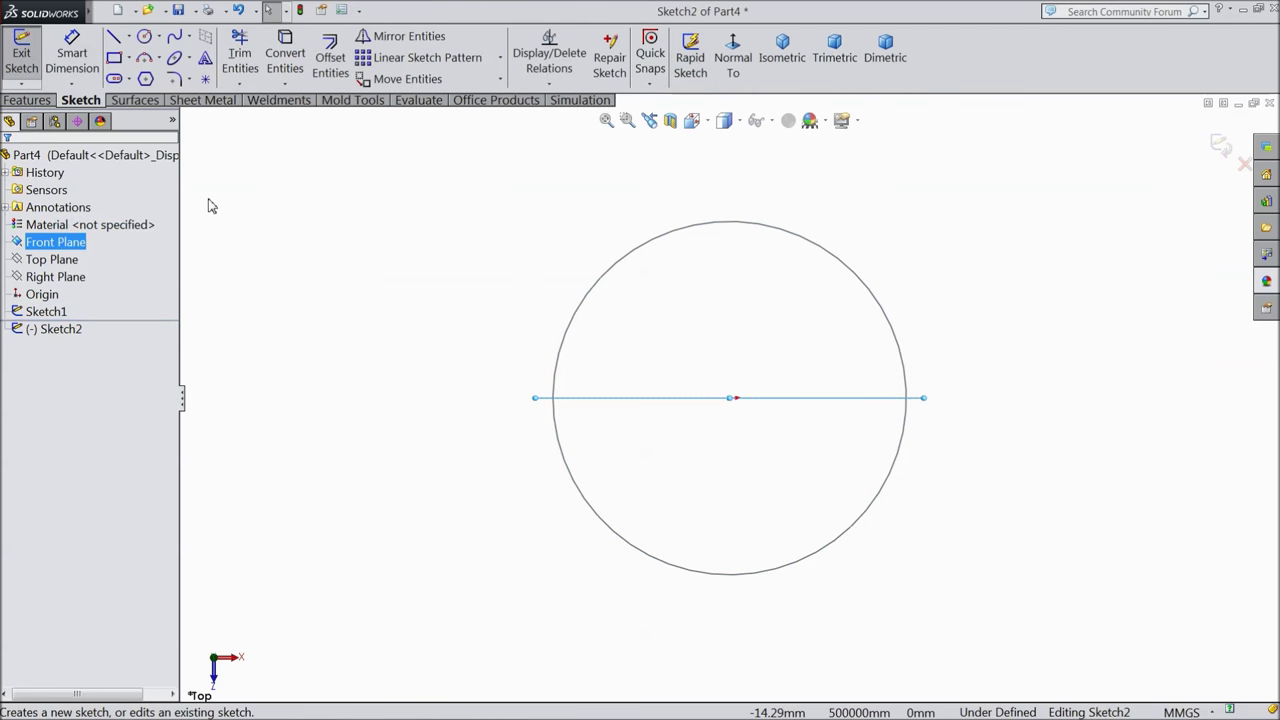
pyautogui.click(735, 78)
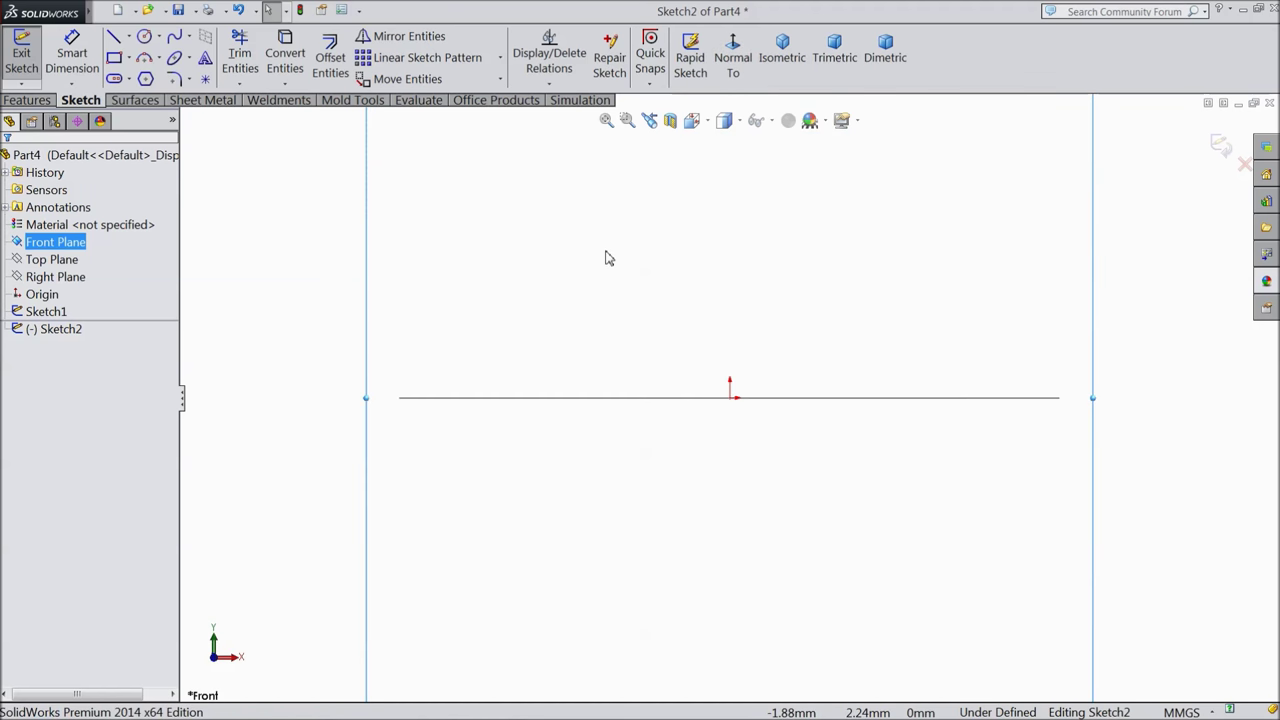
pyautogui.click(161, 63)
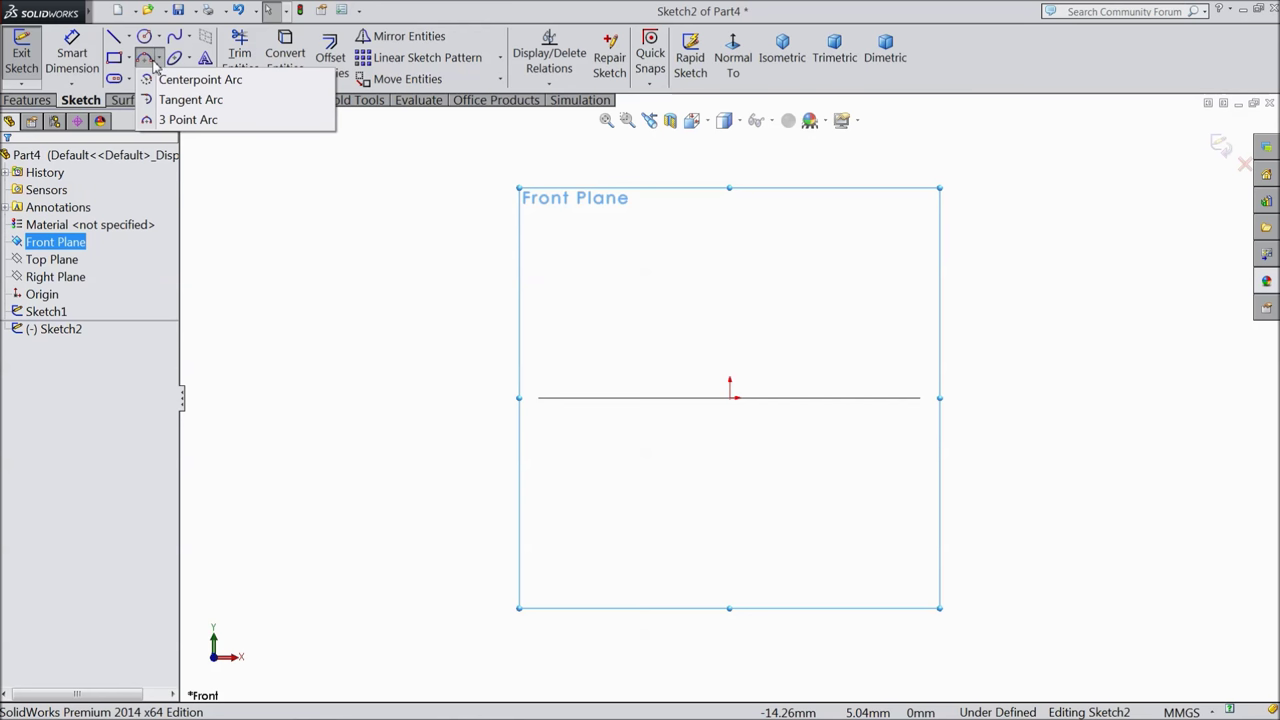
pyautogui.click(150, 121)
pyautogui.scroll(4, 500, 309)
pyautogui.scroll(-2, 925, 450)
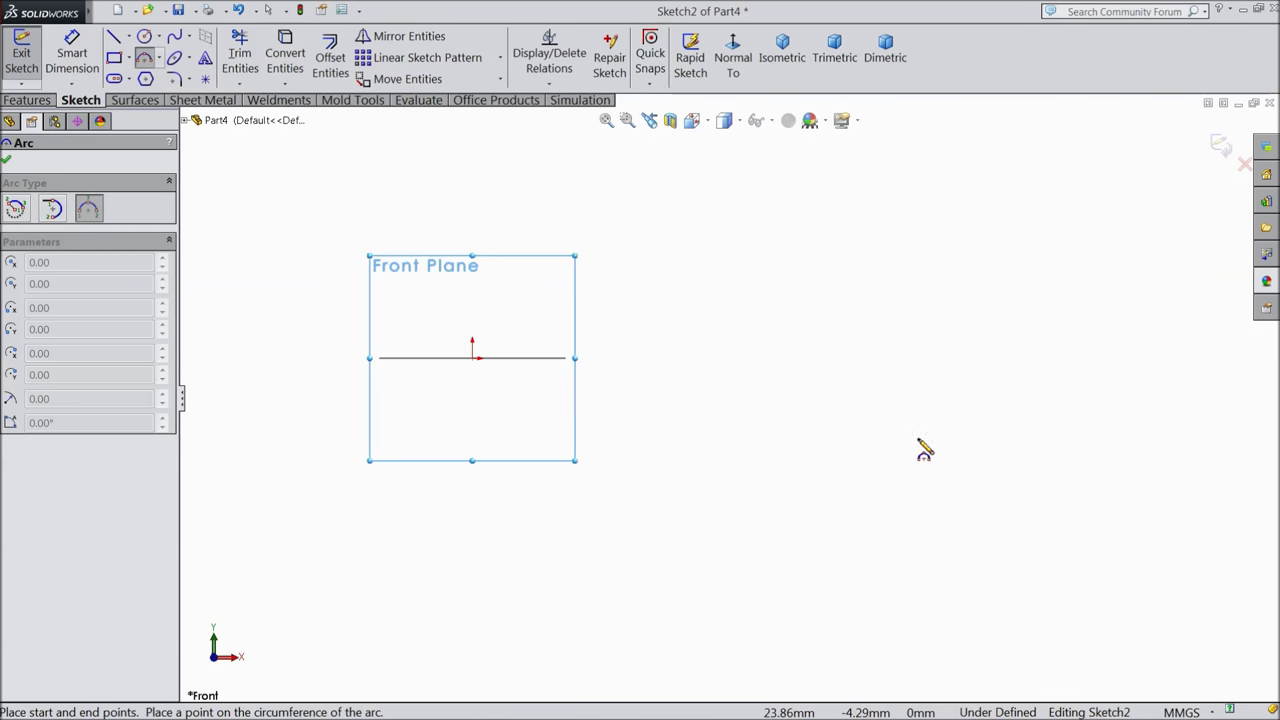
pyautogui.click(472, 358)
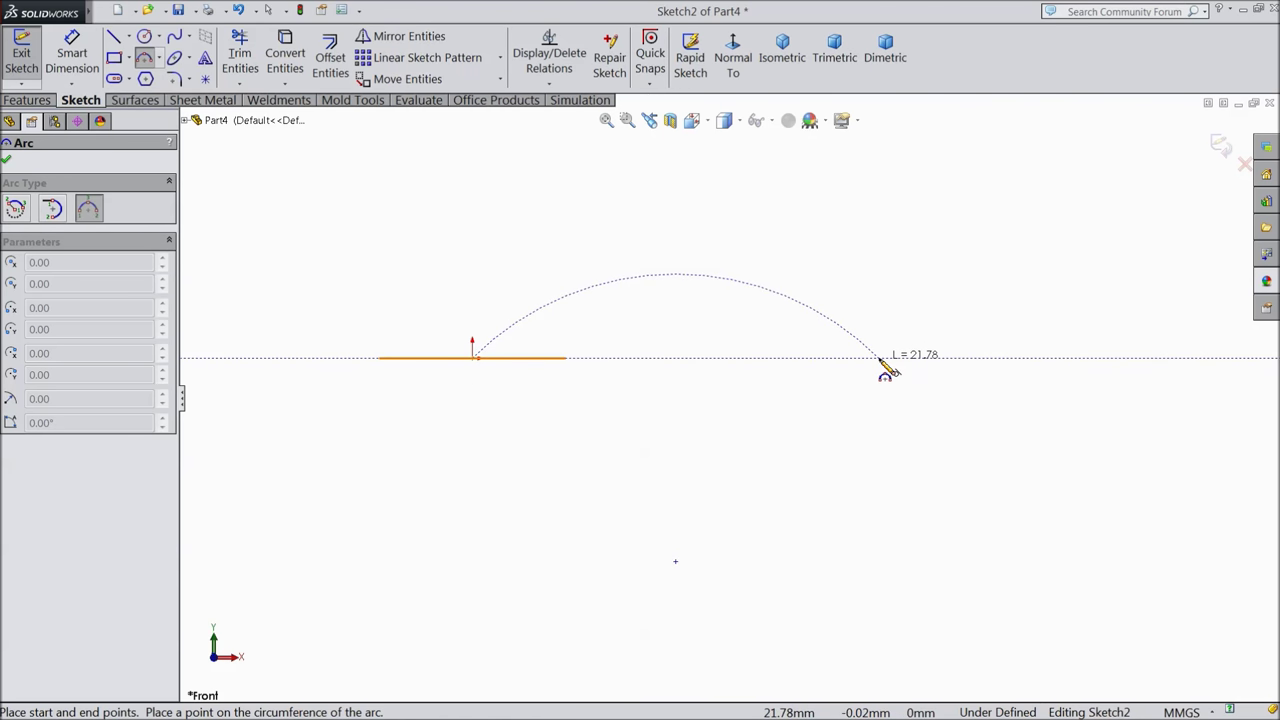
pyautogui.click(880, 358)
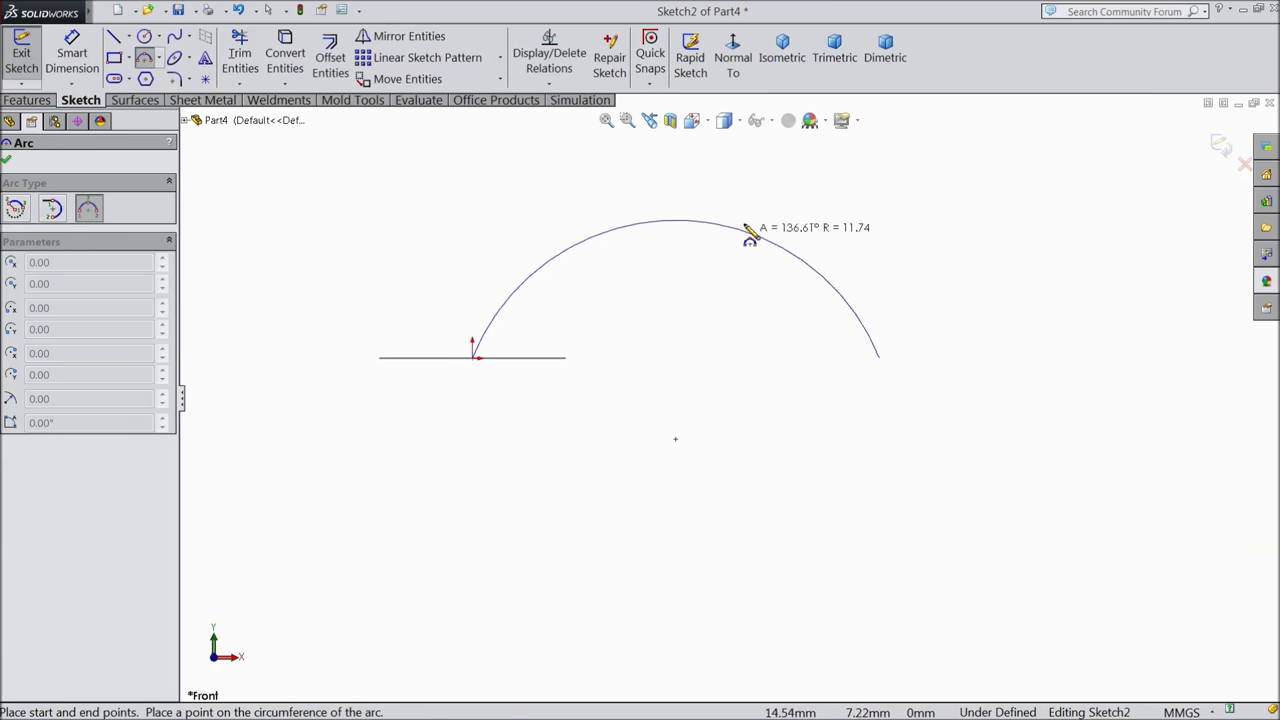
pyautogui.click(714, 163)
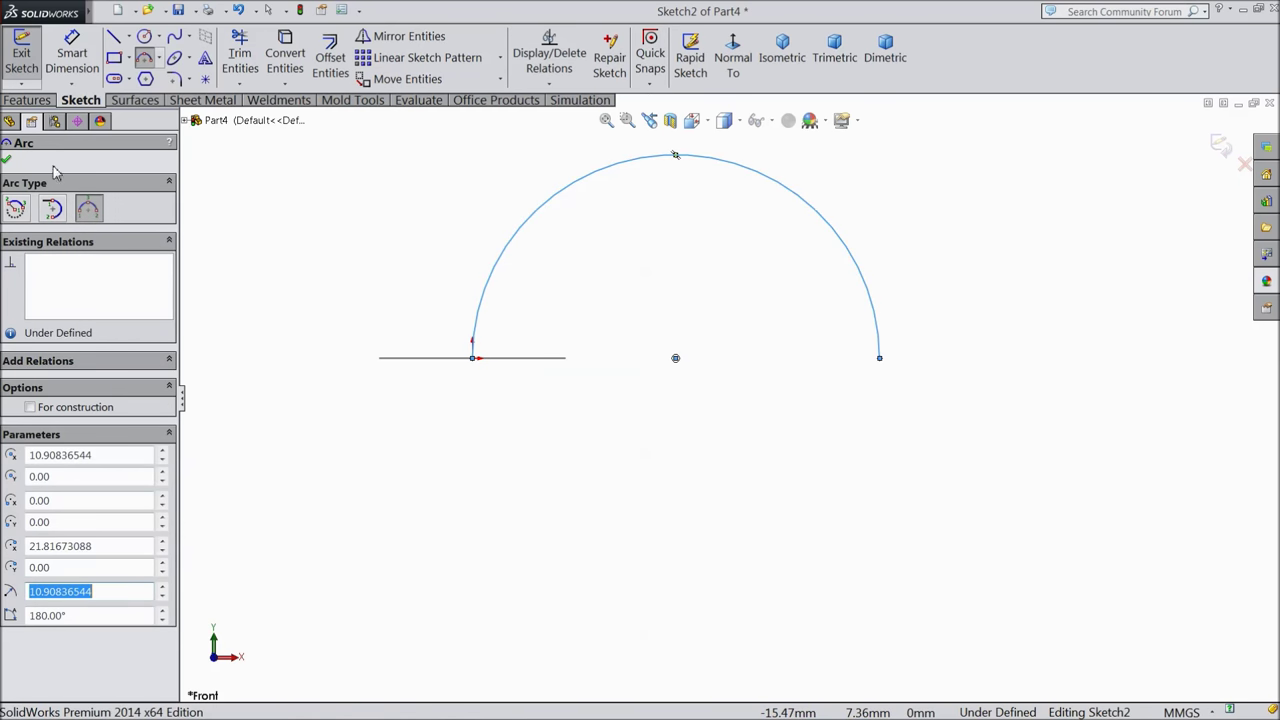
pyautogui.click(7, 162)
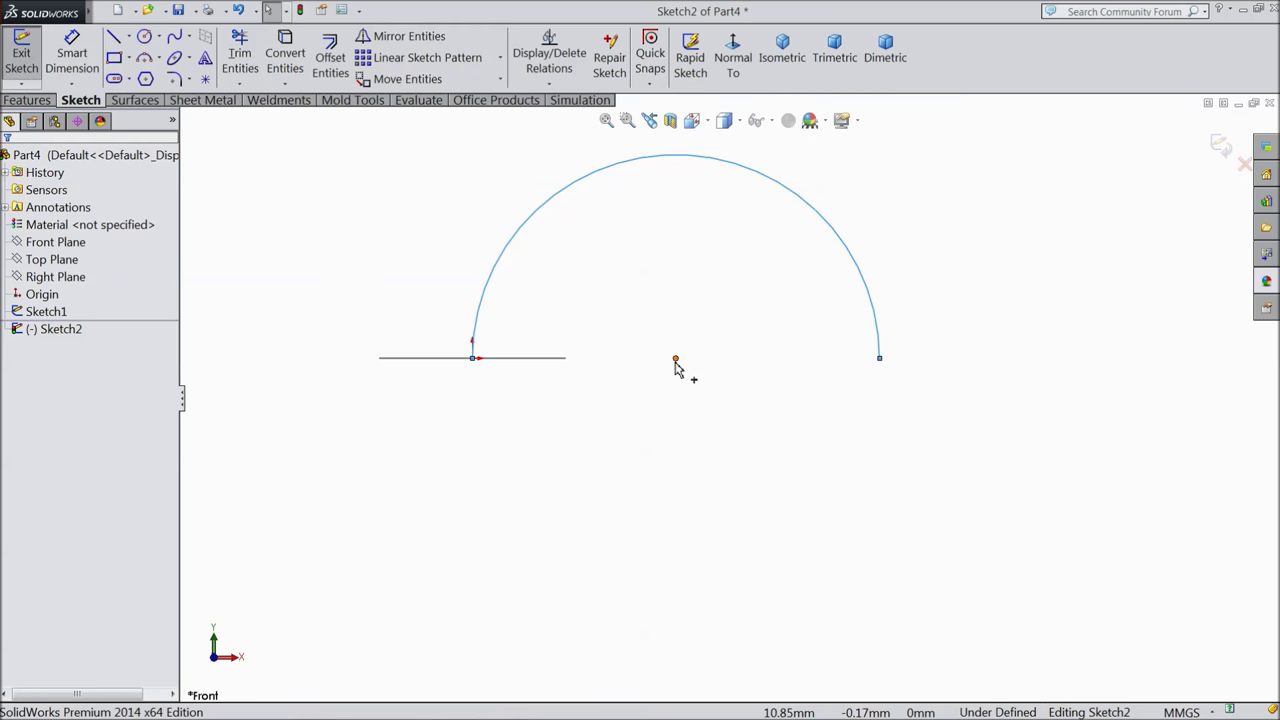
# - Add a Horizontal relation between the arc's centre point and its start point at the origin
pyautogui.click(675, 359)
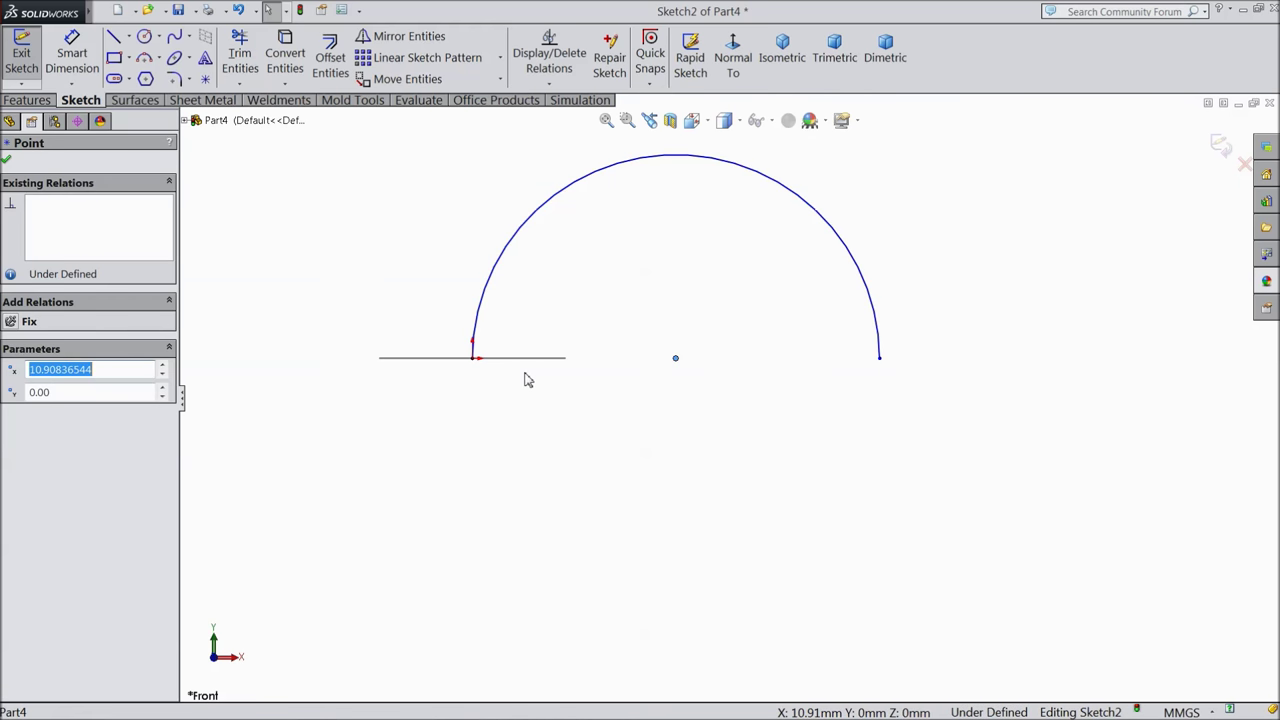
pyautogui.keyDown('ctrl'); pyautogui.click(474, 362); pyautogui.keyUp('ctrl')
pyautogui.click(46, 421)
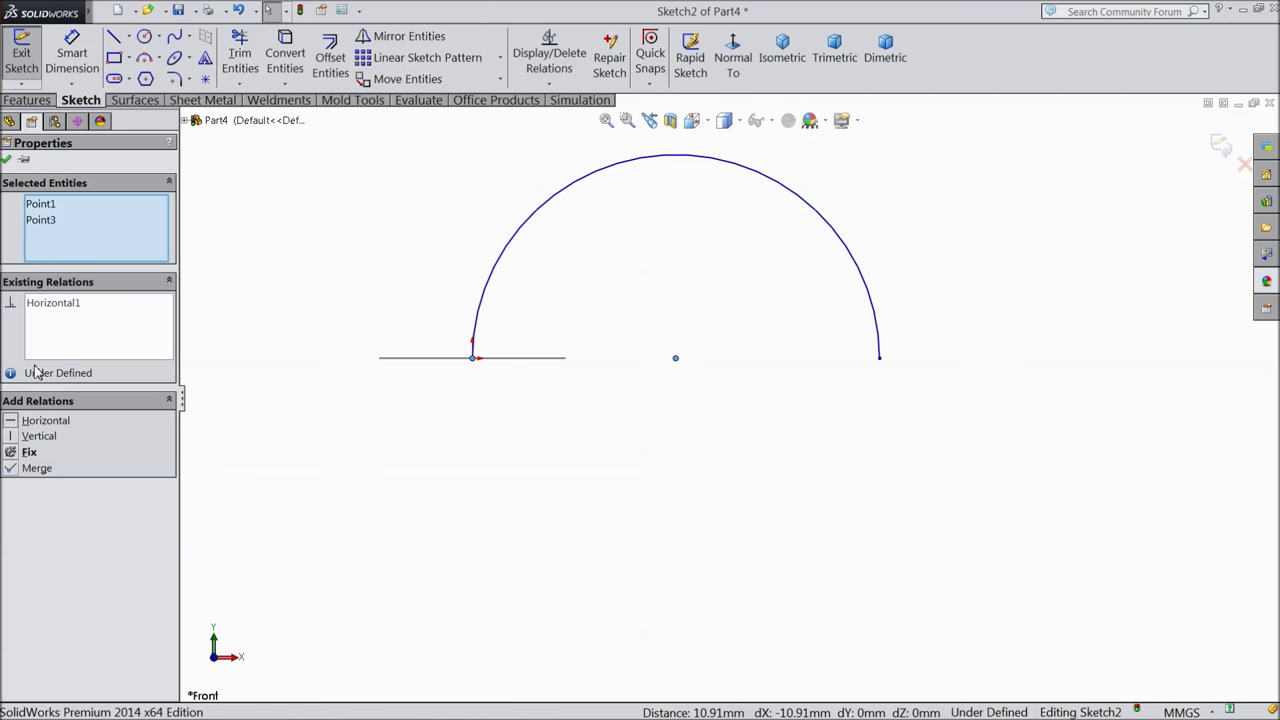
# - Dimension the arc's radius as 12.5 mm and finish the path sketch
pyautogui.click(72, 55)
pyautogui.scroll(2, 660, 277)
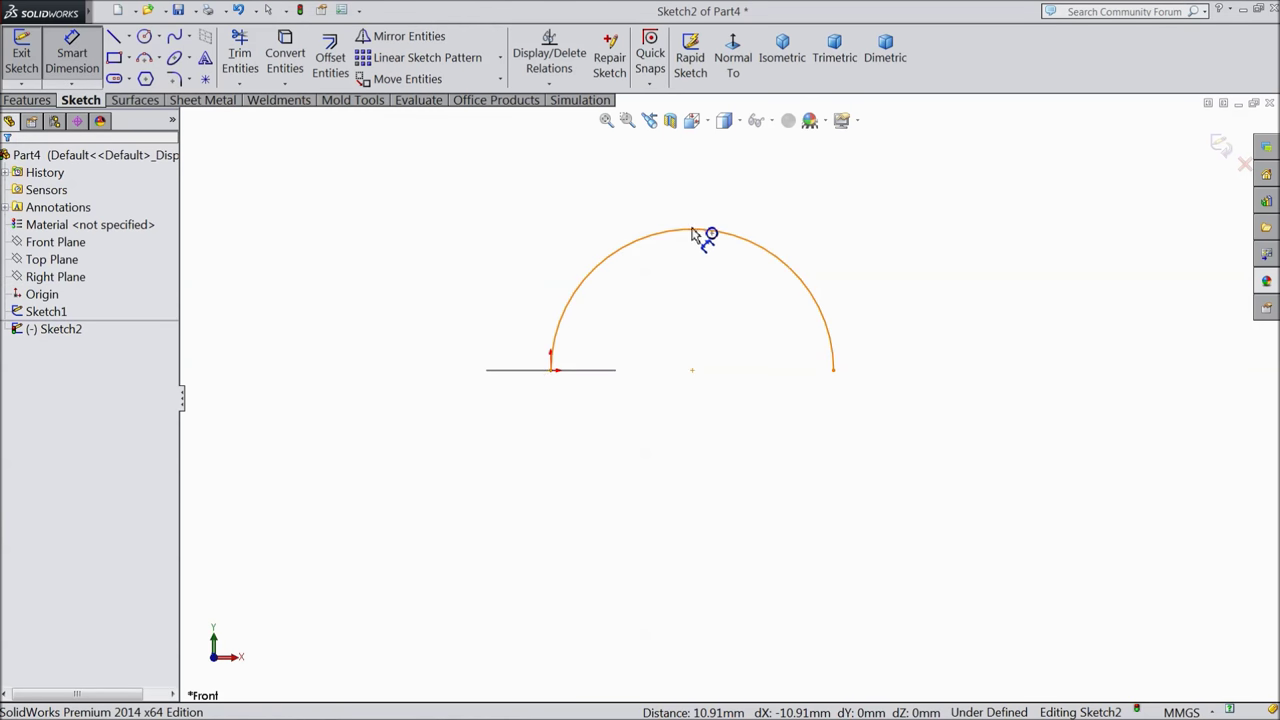
pyautogui.click(690, 236)
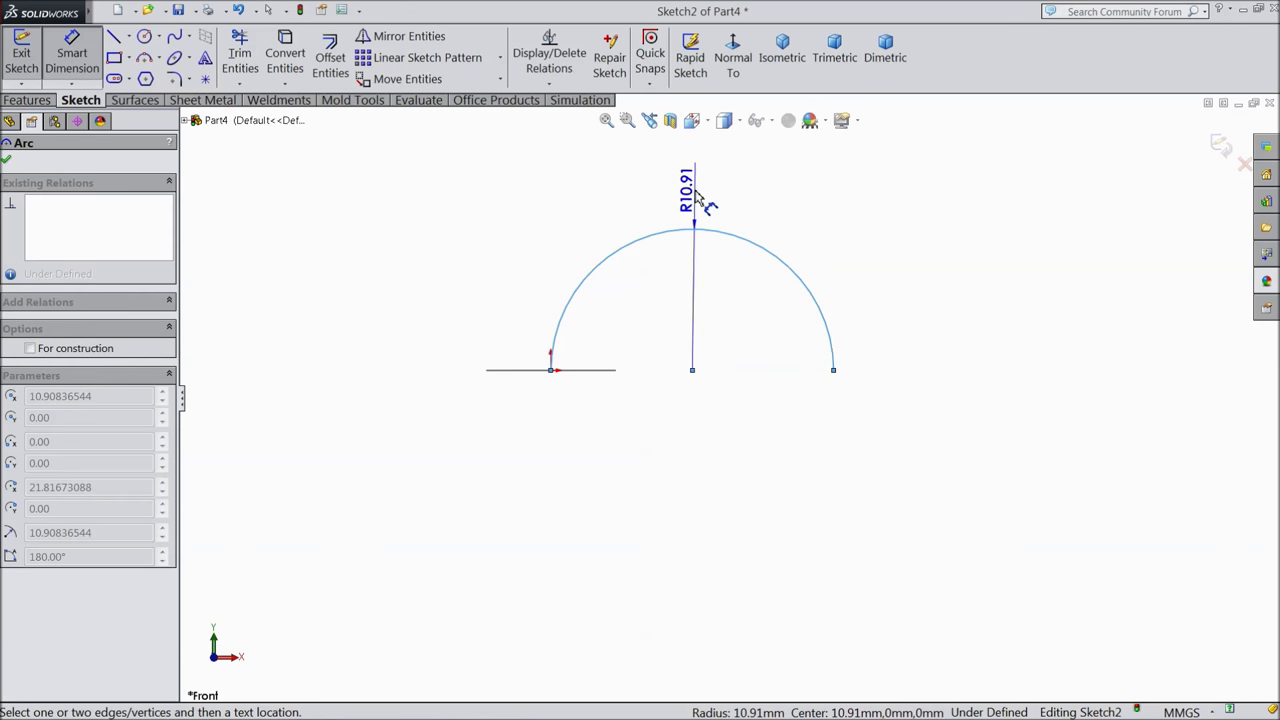
pyautogui.click(700, 197)
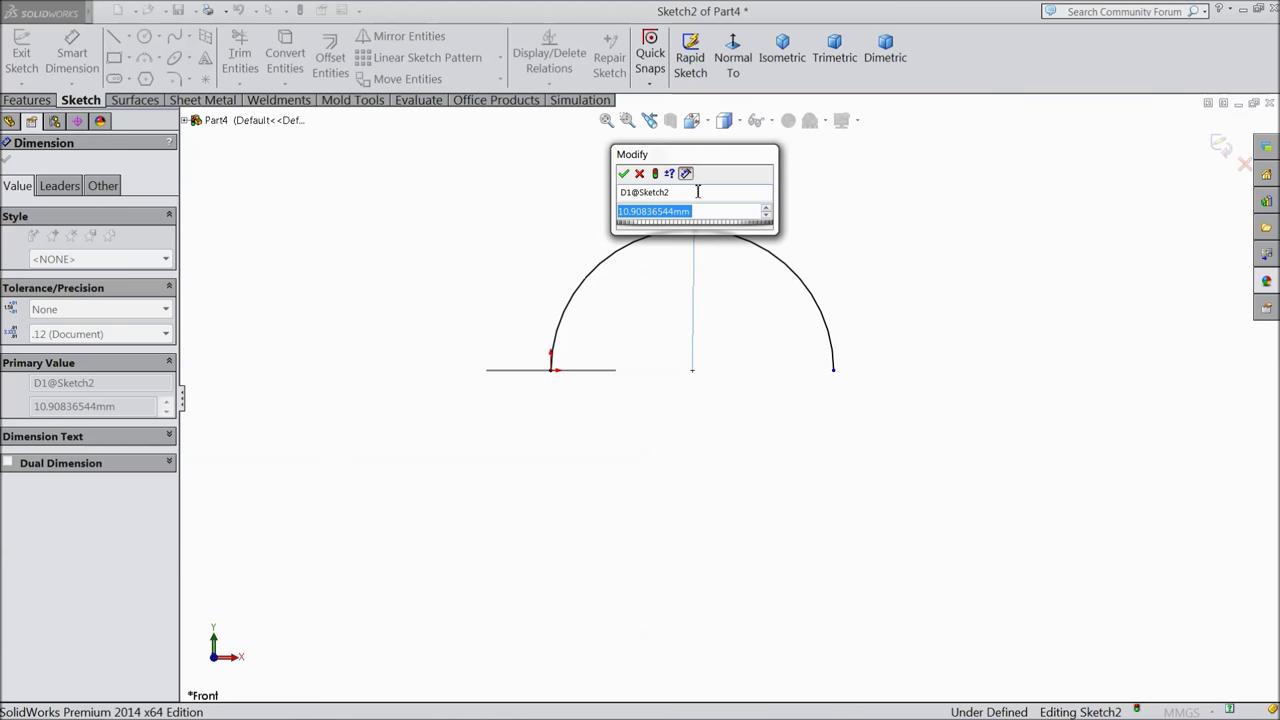
pyautogui.write('12.5')
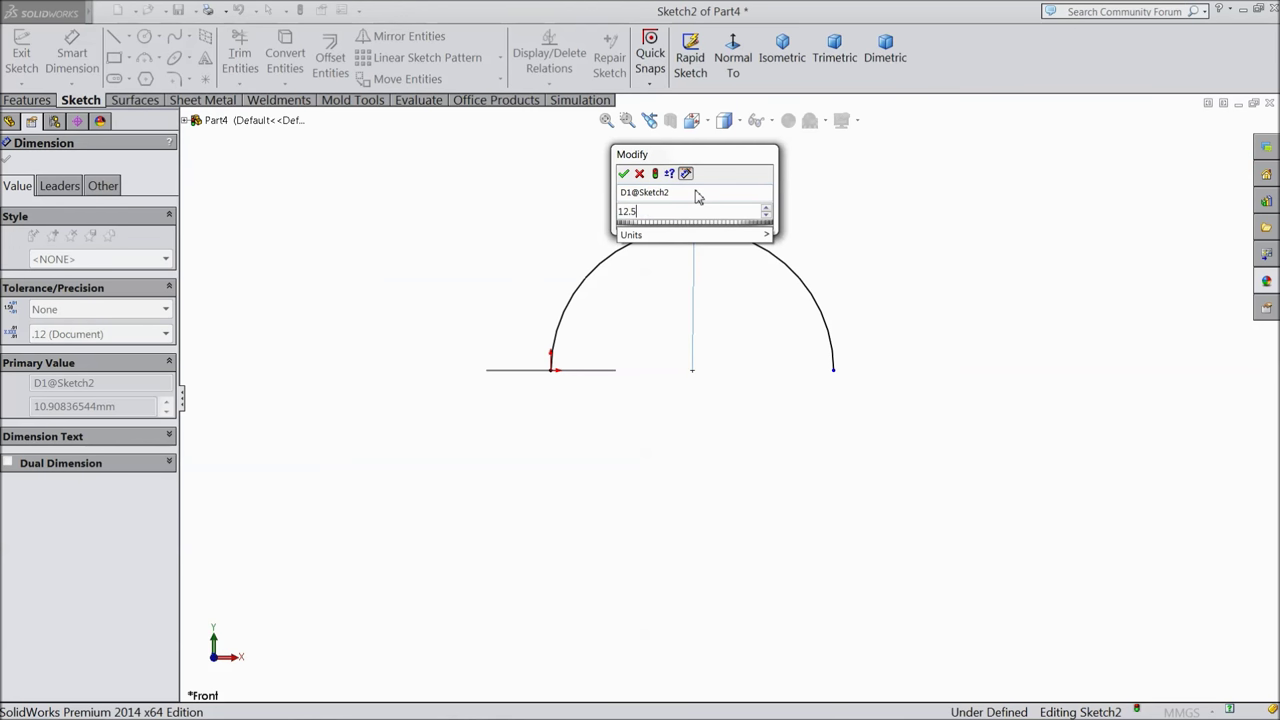
pyautogui.click(623, 174)
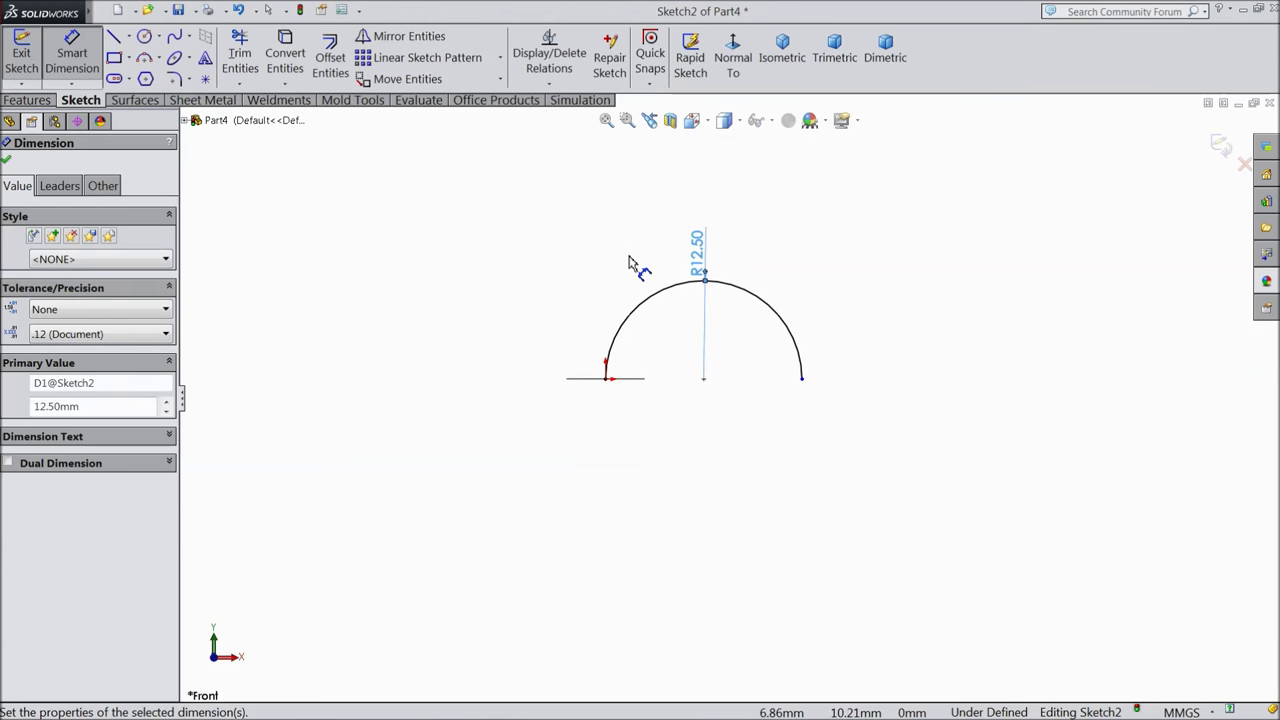
pyautogui.click(1218, 148)
# - Create a Swept Boss/Base using the 10 mm circle as the profile and the semicircular arc as the path
pyautogui.moveTo(943, 206)
pyautogui.mouseDown(button='middle')
pyautogui.moveTo(868, 249)
pyautogui.moveTo(867, 290)
pyautogui.mouseUp(button='middle')
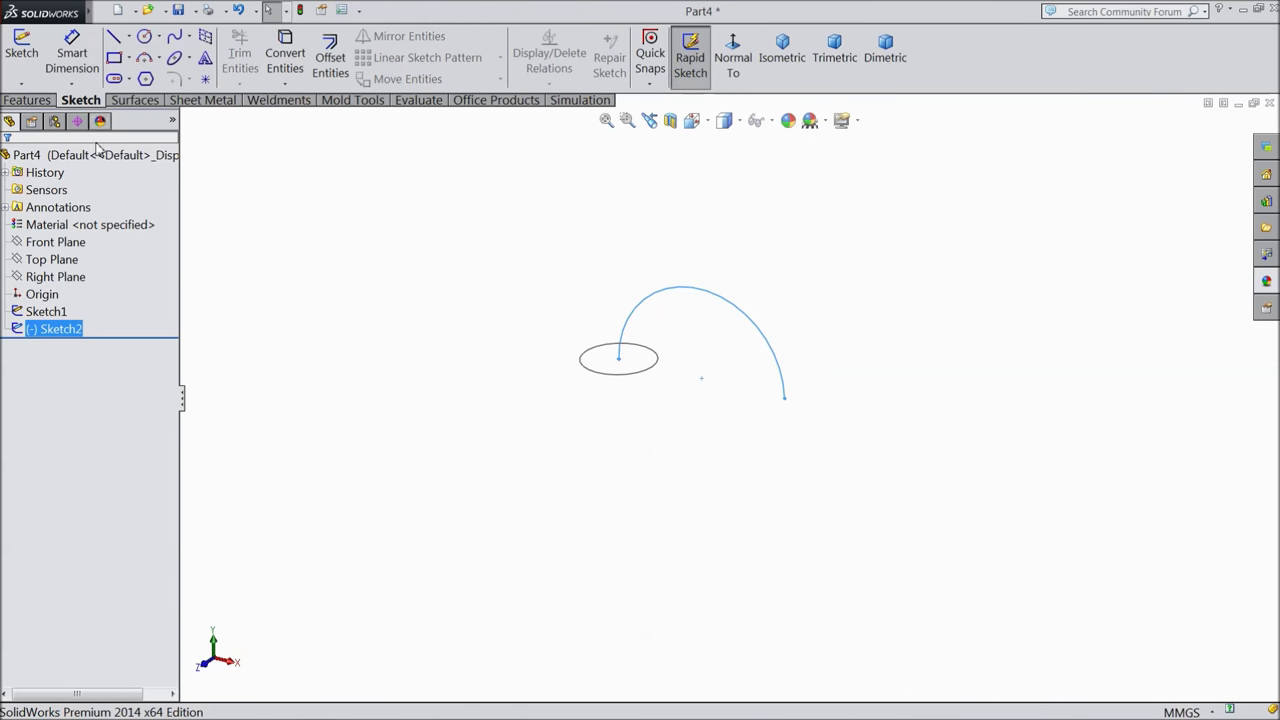
pyautogui.click(26, 100)
pyautogui.click(175, 36)
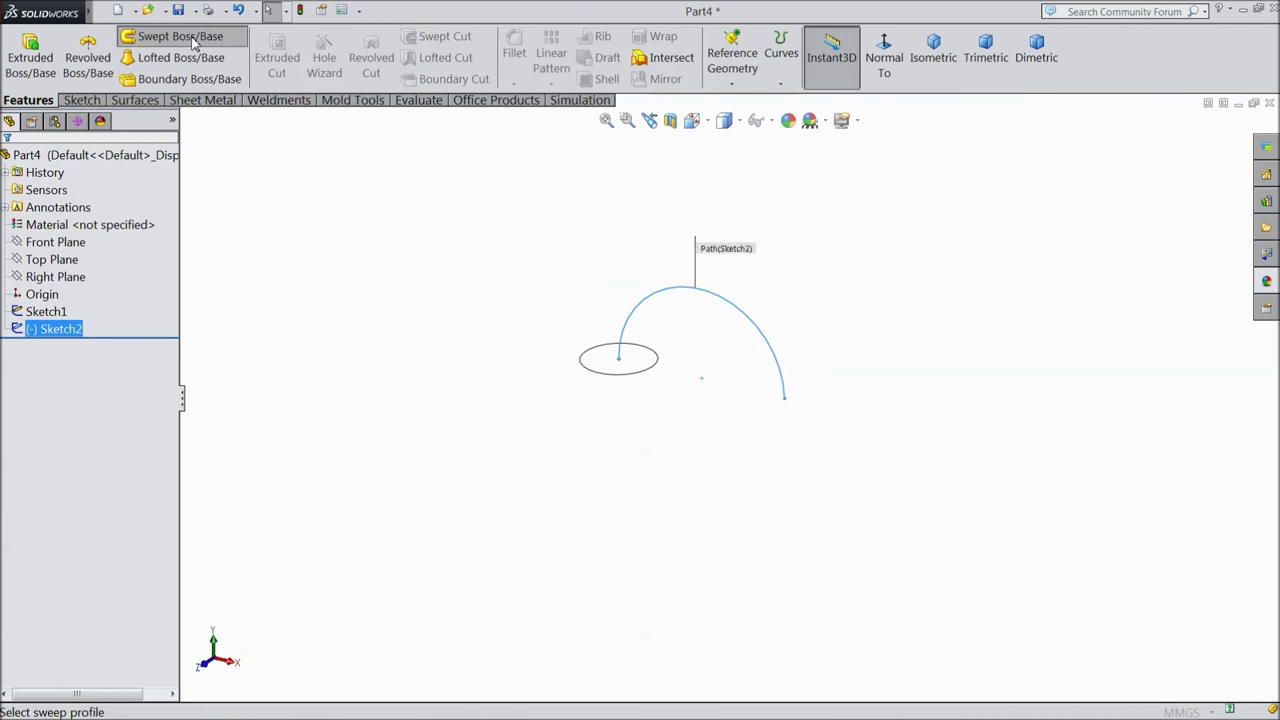
pyautogui.scroll(-2, 770, 352)
pyautogui.scroll(-1, 655, 302)
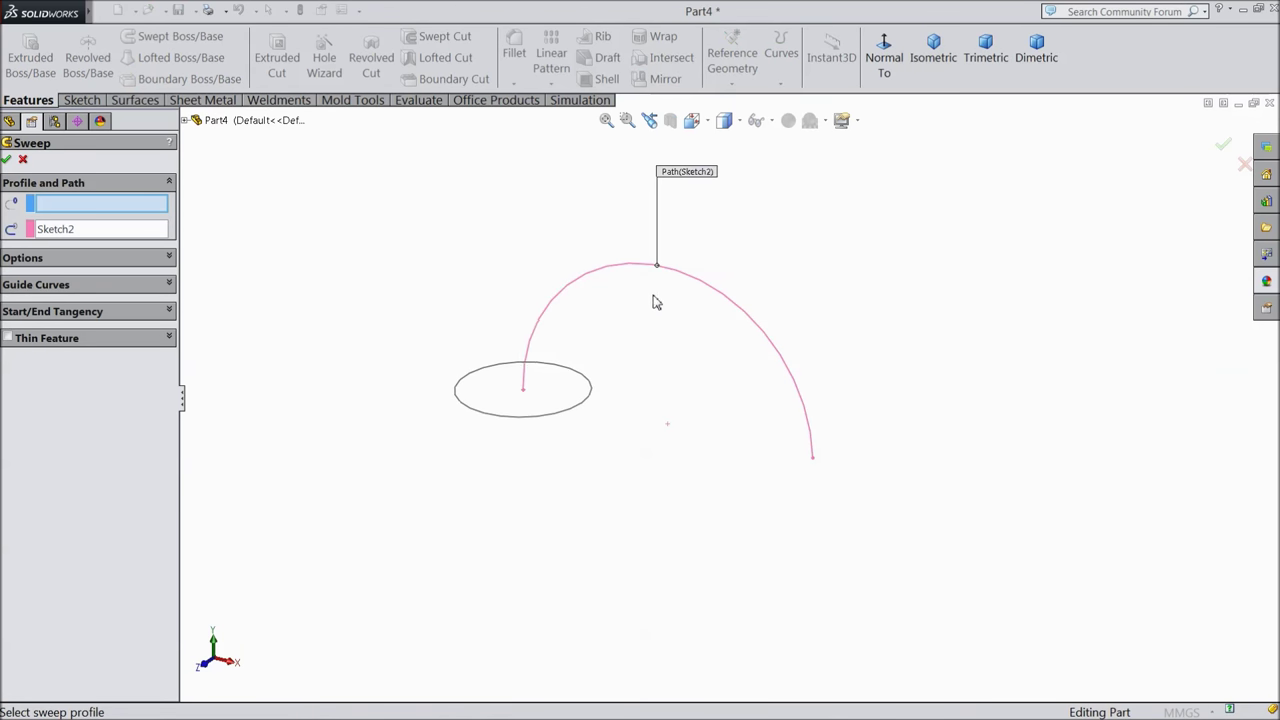
pyautogui.click(516, 418)
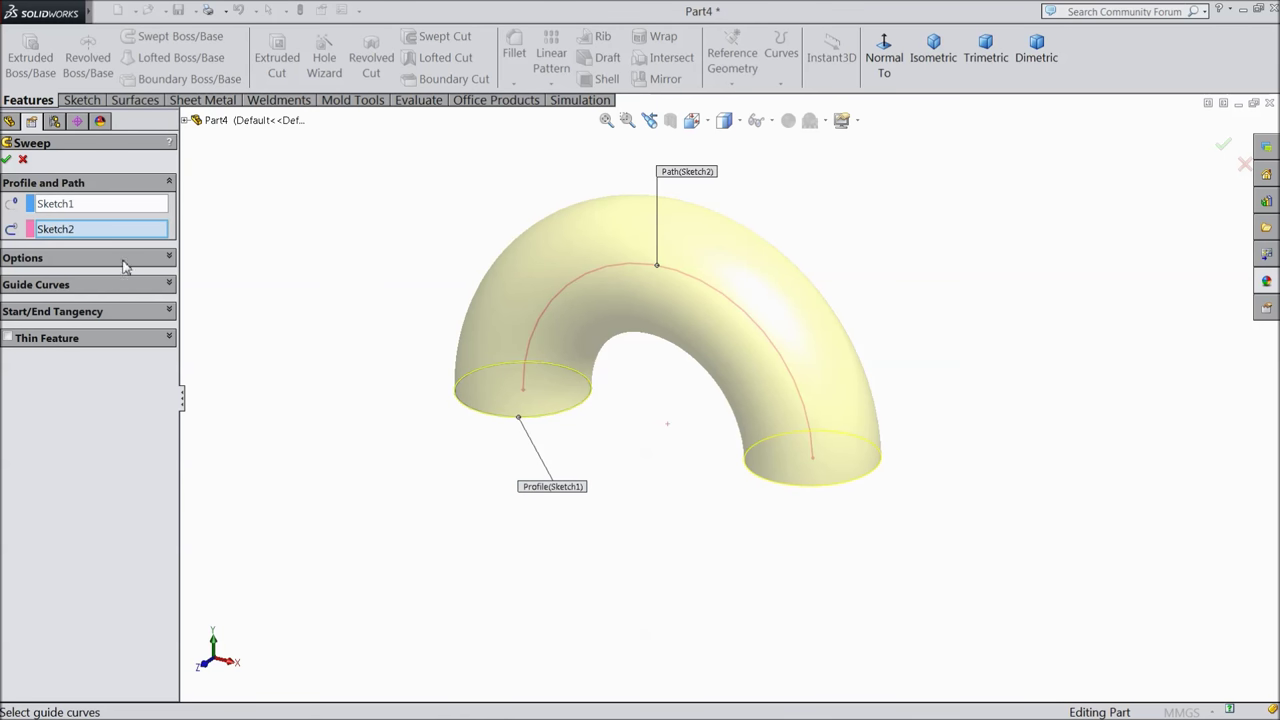
pyautogui.click(8, 160)
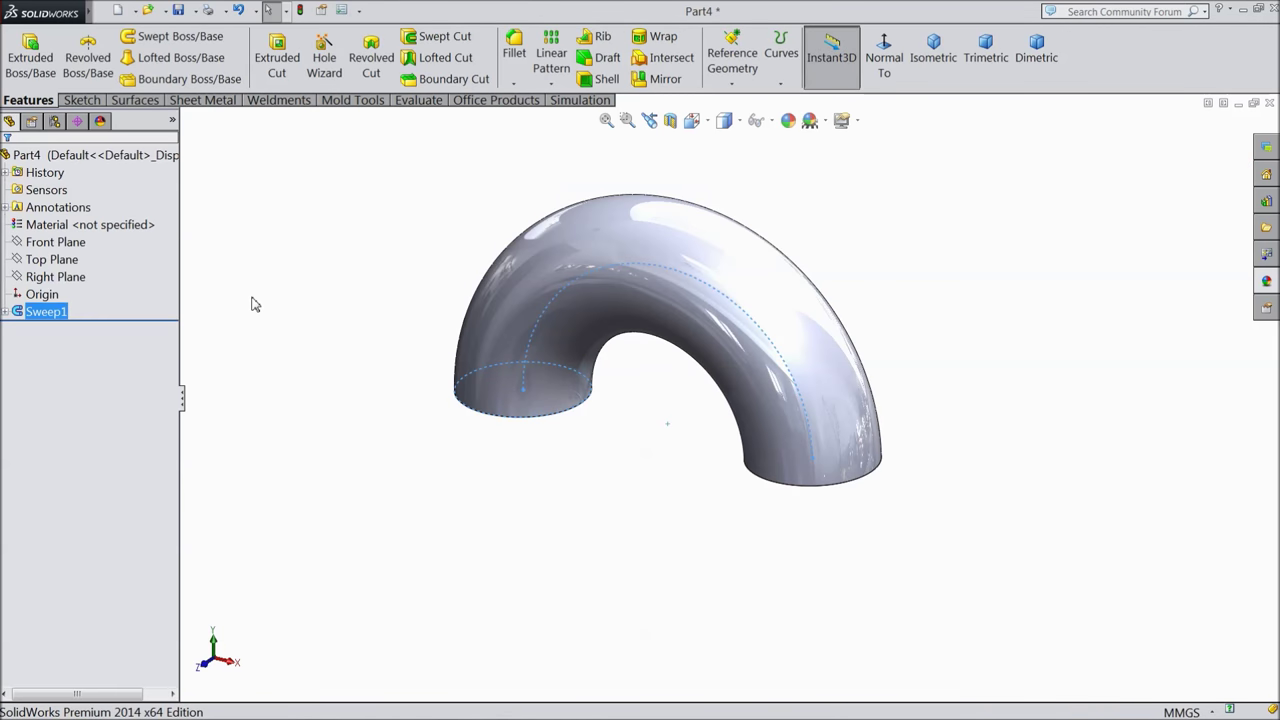
# - Shell the swept bend with a 0.5 mm wall thickness, removing both circular end faces
pyautogui.click(610, 84)
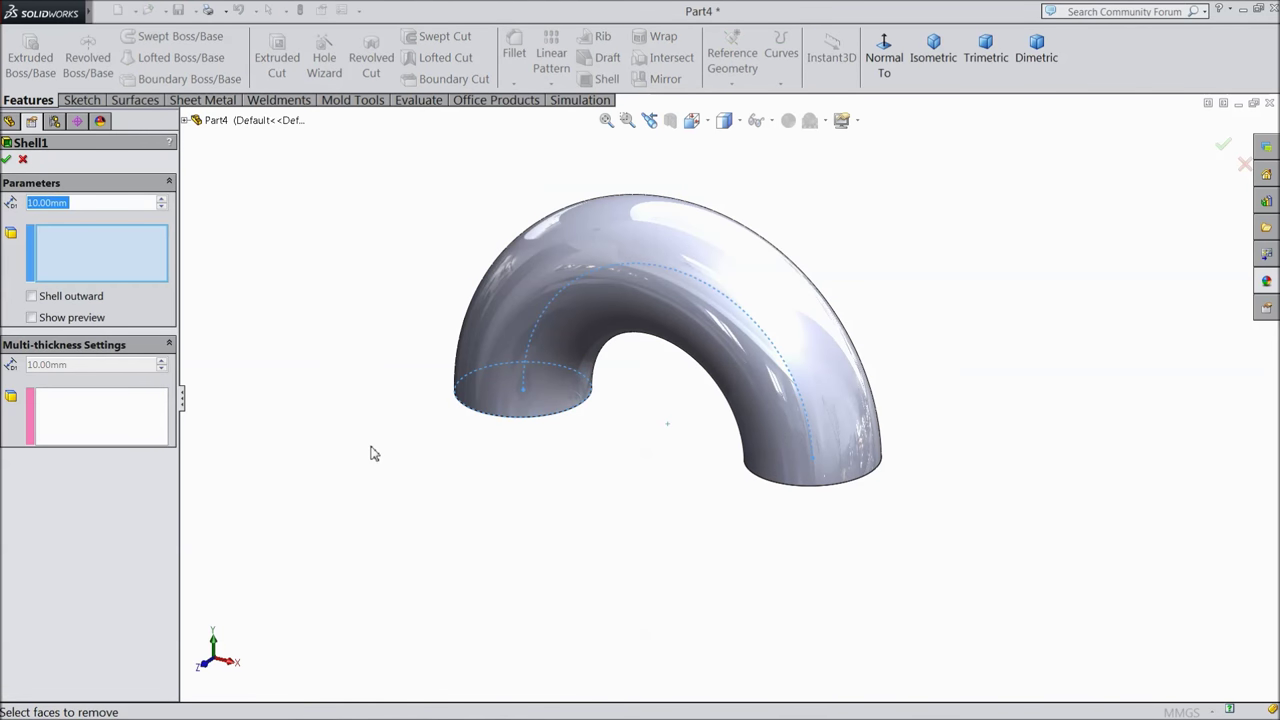
pyautogui.write('0.5')
pyautogui.moveTo(443, 506); pyautogui.dragTo(513, 345, button='middle')
pyautogui.click(513, 345)
pyautogui.click(856, 359)
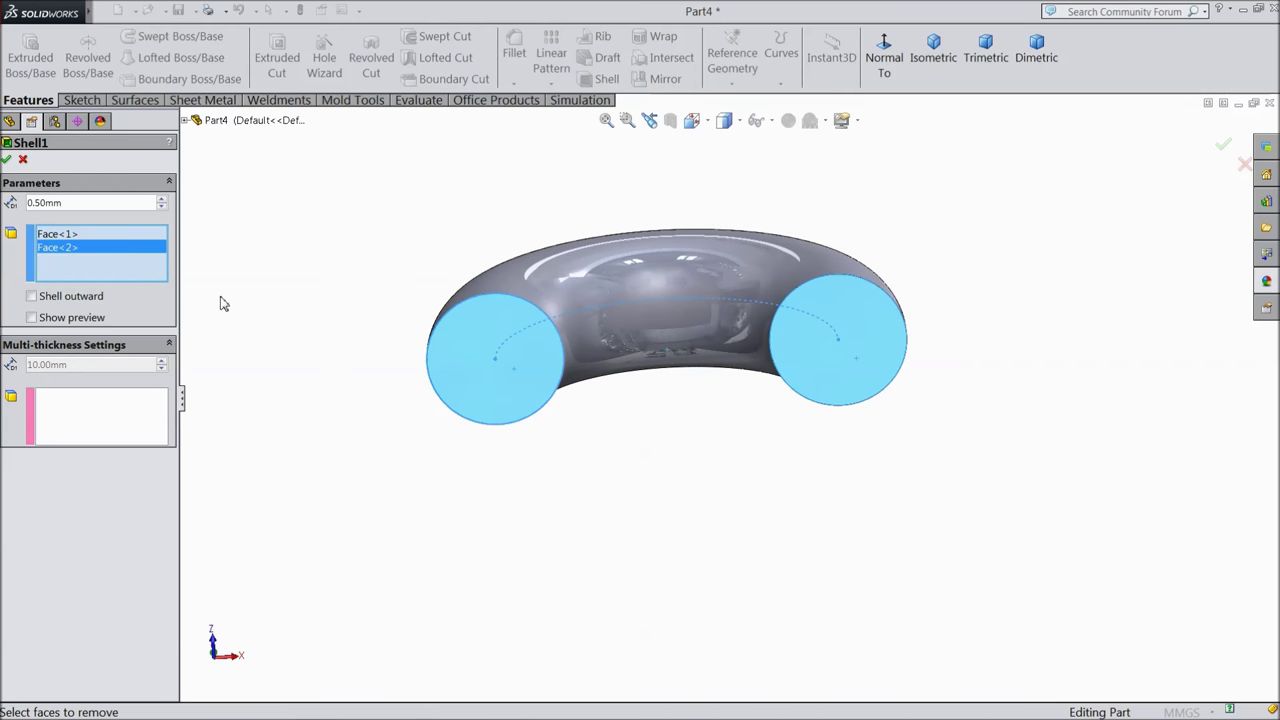
pyautogui.click(6, 160)
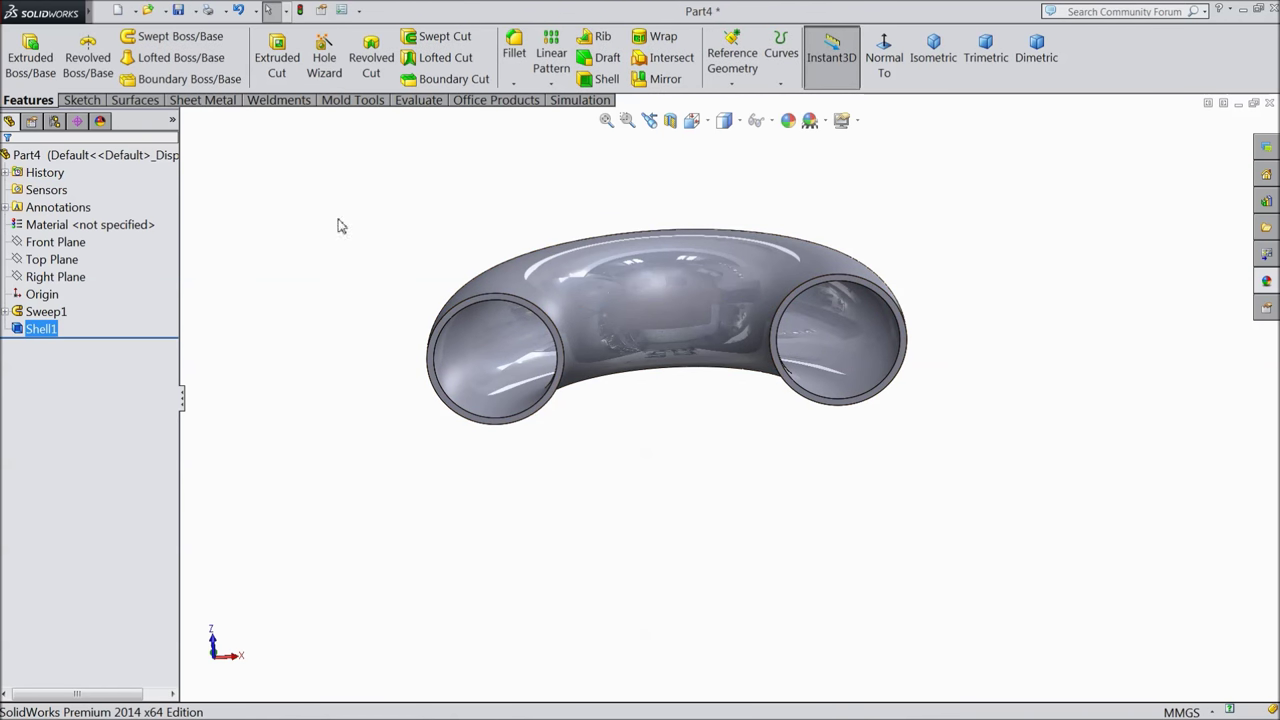
# - Apply the brushed copper appearance to the whole part
pyautogui.click(90, 156)
pyautogui.click(1266, 286)
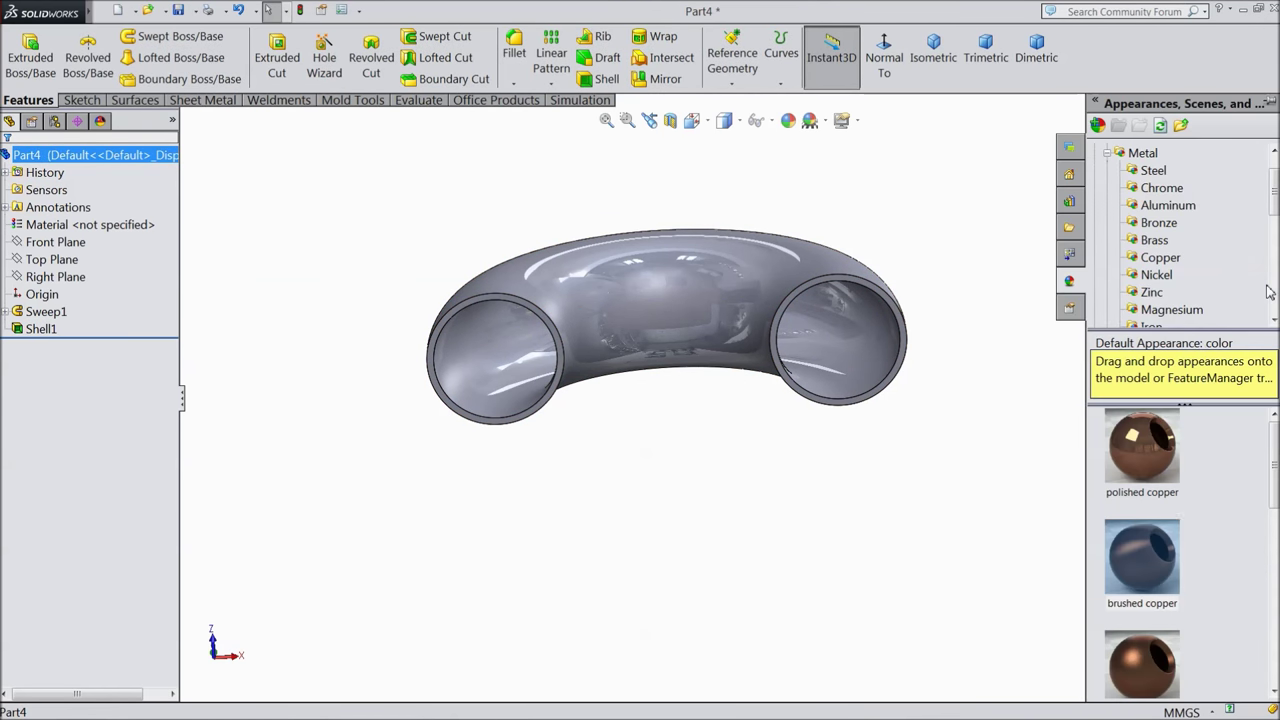
pyautogui.doubleClick(1150, 575)
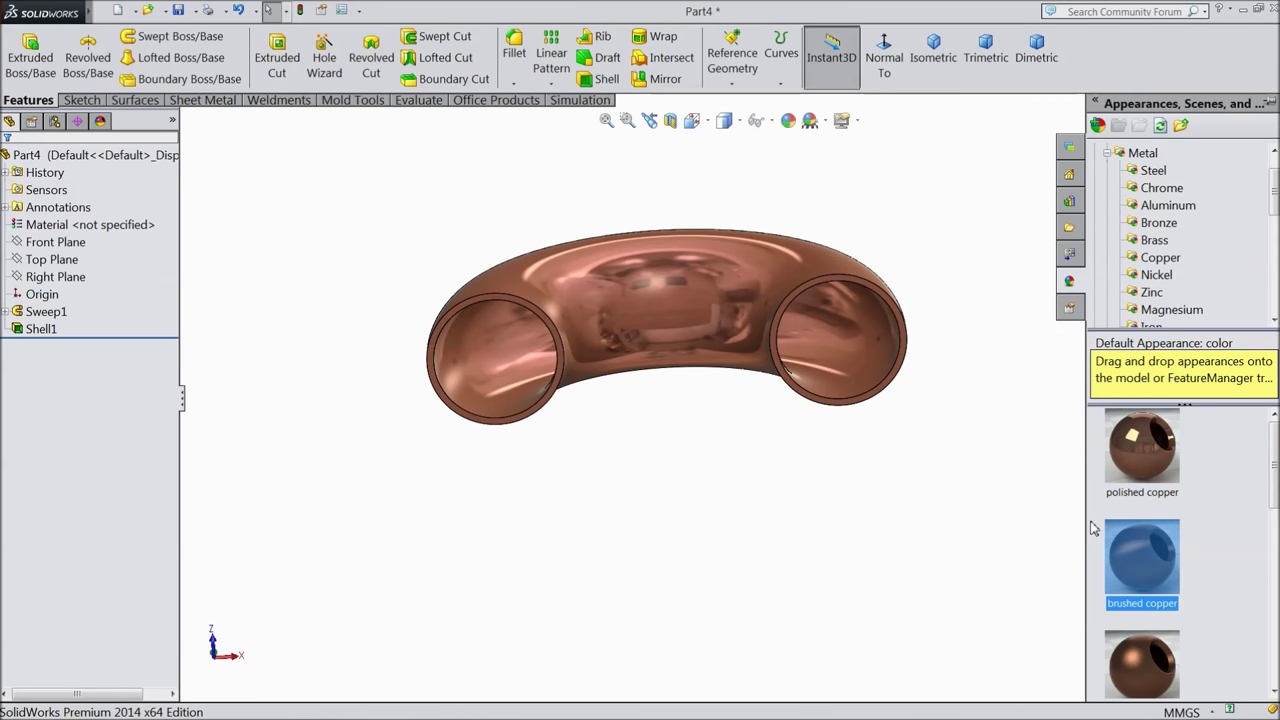
# - Try the satin finish copper and sandblasted copper appearances on the pipe bend
pyautogui.moveTo(965, 299)
pyautogui.mouseDown(button='middle')
pyautogui.moveTo(1020, 494)
pyautogui.moveTo(971, 540)
pyautogui.moveTo(911, 546)
pyautogui.moveTo(935, 455)
pyautogui.moveTo(951, 537)
pyautogui.mouseUp(button='middle')
pyautogui.scroll(-2, 1157, 620)
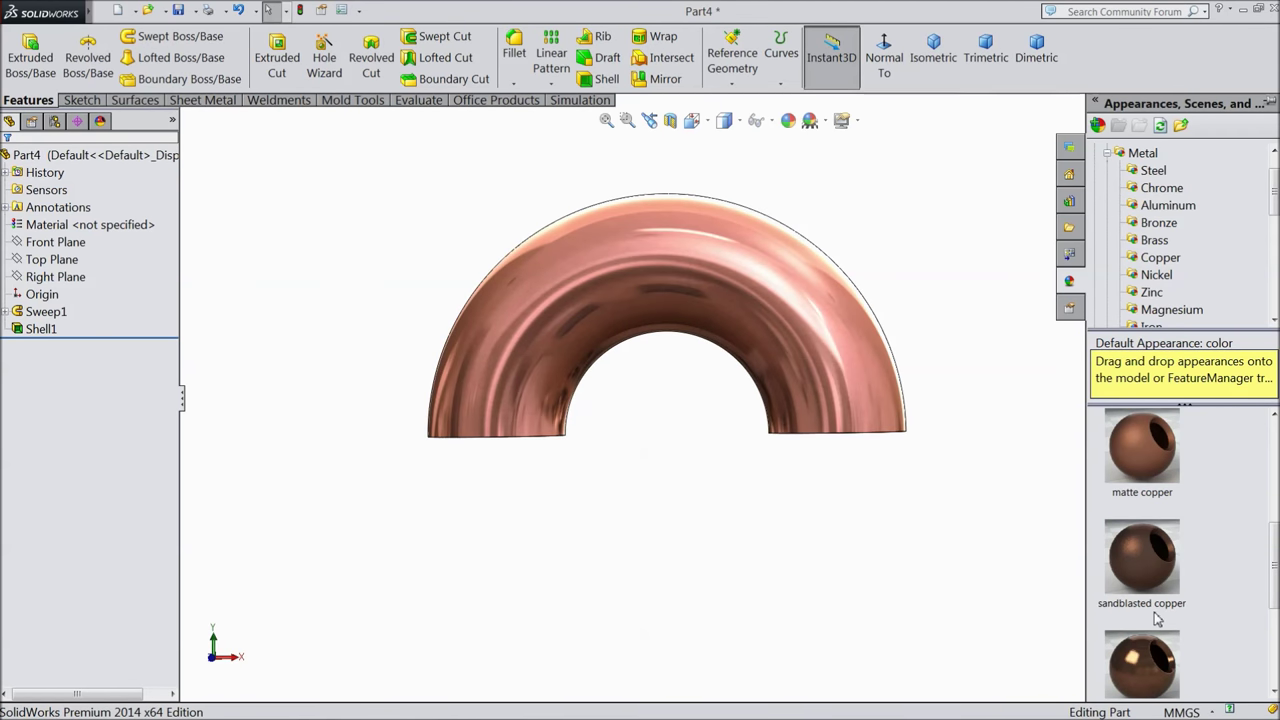
pyautogui.scroll(2, 1155, 600)
pyautogui.doubleClick(1148, 525)
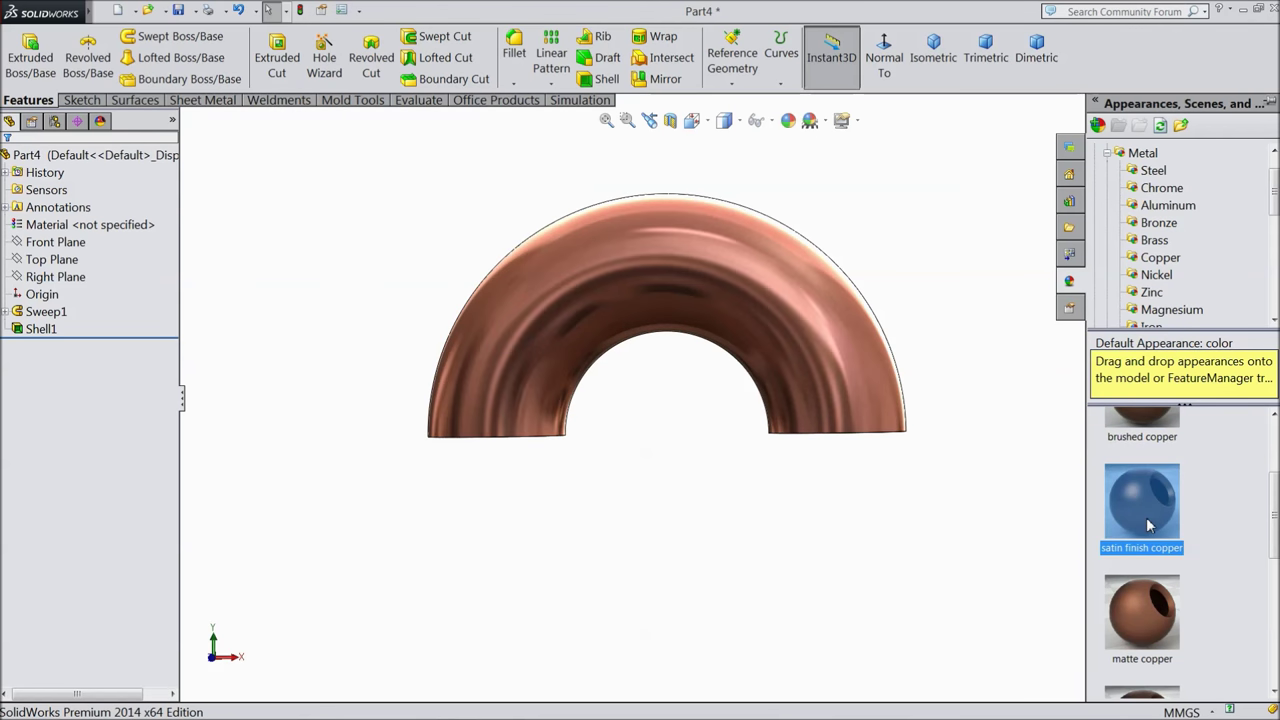
pyautogui.moveTo(973, 521); pyautogui.dragTo(1023, 446, button='middle')
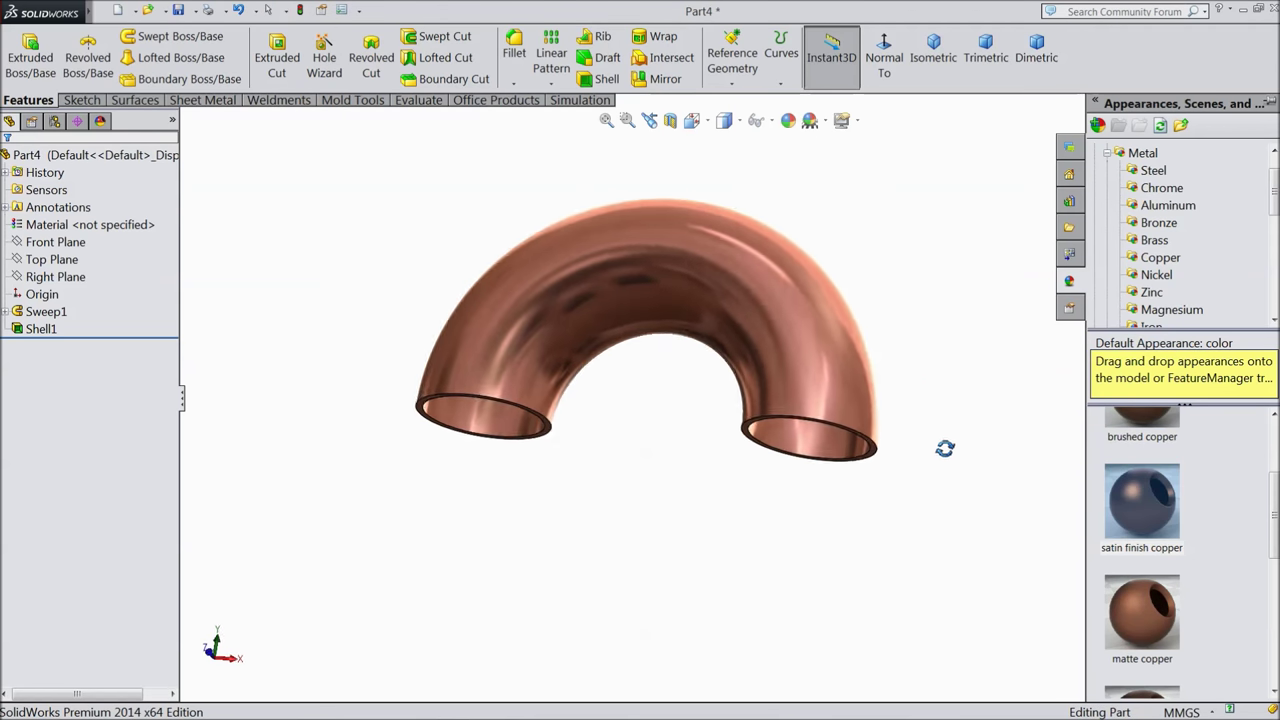
pyautogui.scroll(-2, 1196, 604)
pyautogui.click(1150, 590)
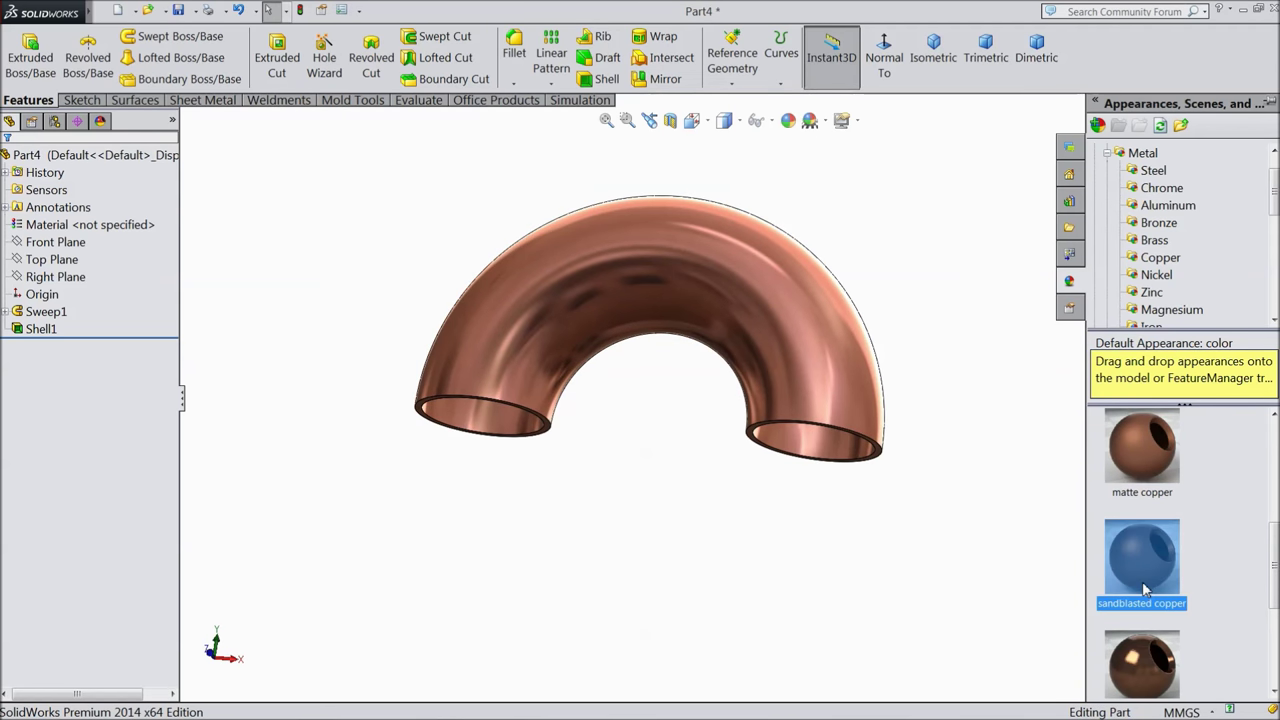
pyautogui.moveTo(952, 524); pyautogui.dragTo(1018, 547, button='middle')
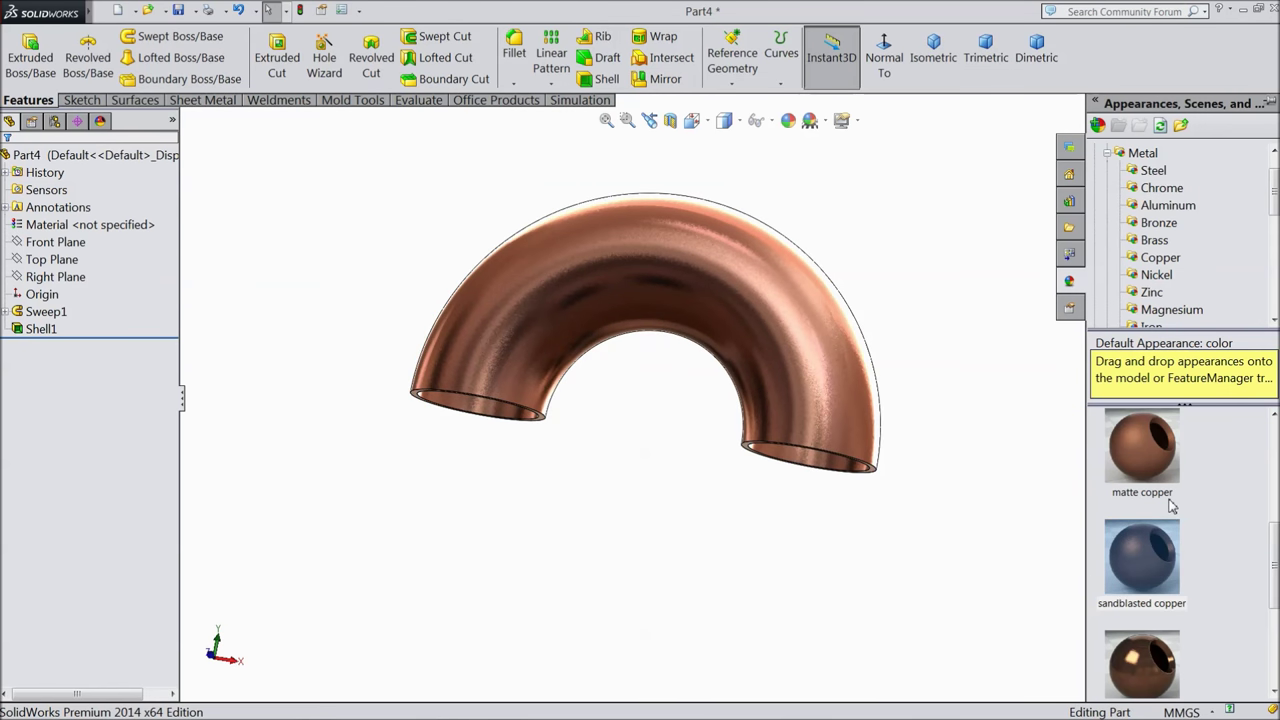
# - Switch the pipe bend's appearance back to brushed copper
pyautogui.scroll(2, 1172, 507)
pyautogui.click(1145, 560)
pyautogui.moveTo(917, 431)
pyautogui.mouseDown(button='middle')
pyautogui.moveTo(875, 466)
pyautogui.moveTo(811, 363)
pyautogui.mouseUp(button='middle')
pyautogui.scroll(-3, 694, 303)
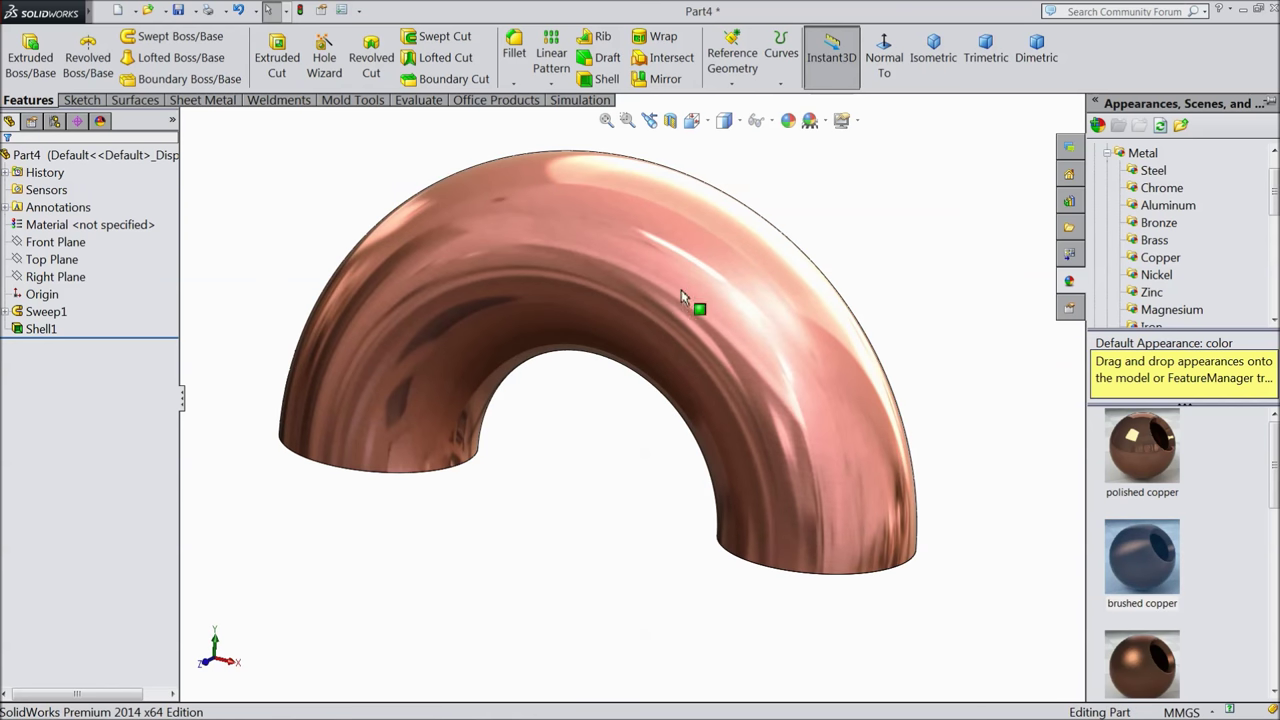
# - Save the pipe bend in the Heat Exchanger folder as "4.Copper Pipe C ty"
pyautogui.click(343, 11)
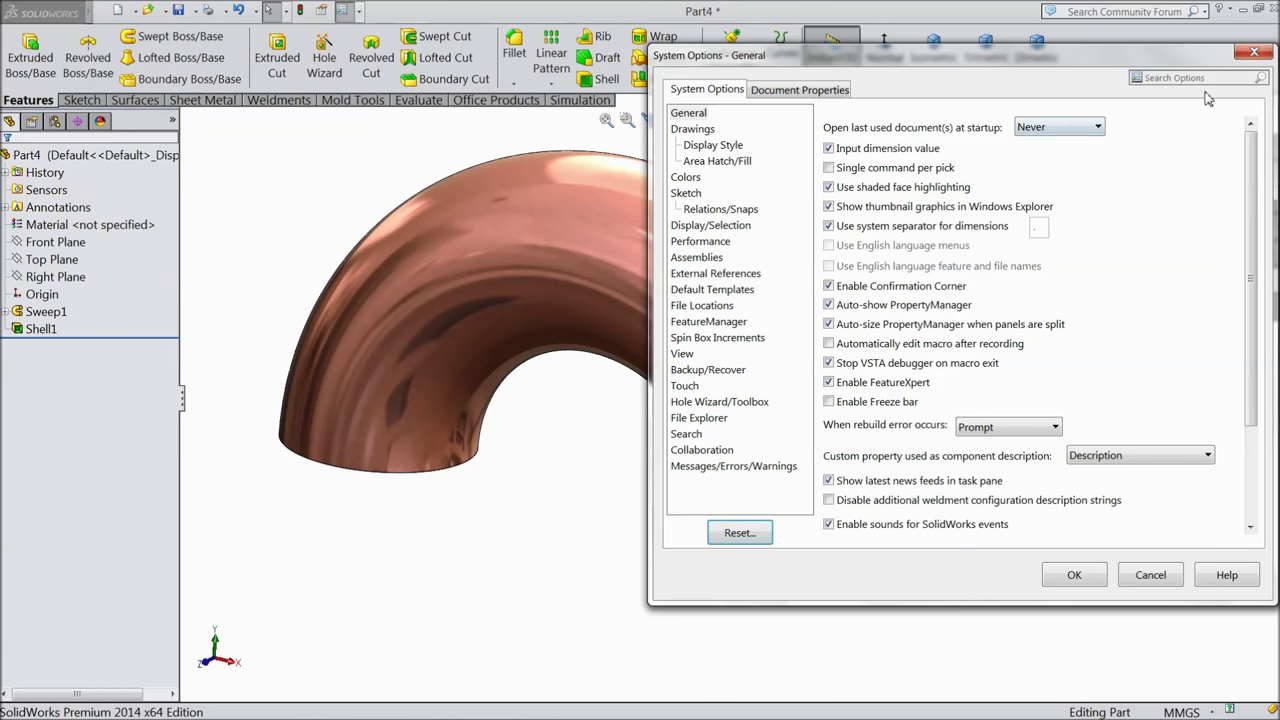
pyautogui.click(1254, 52)
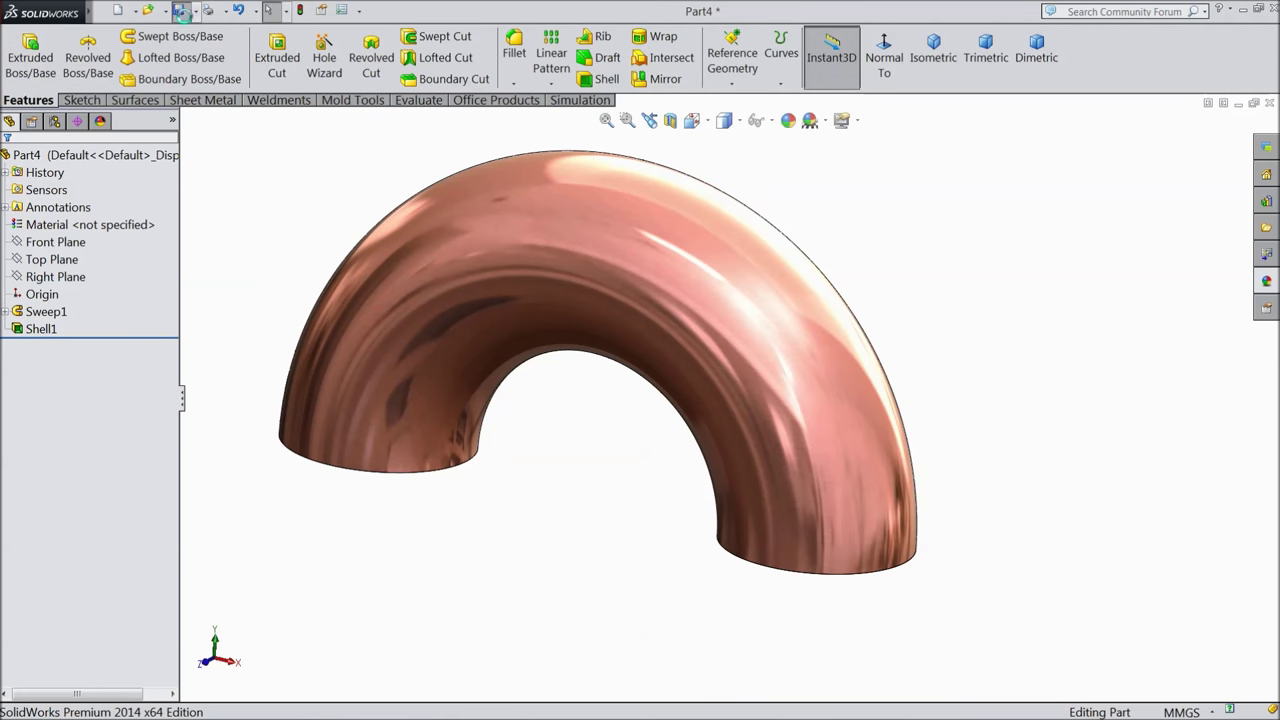
pyautogui.click(181, 12)
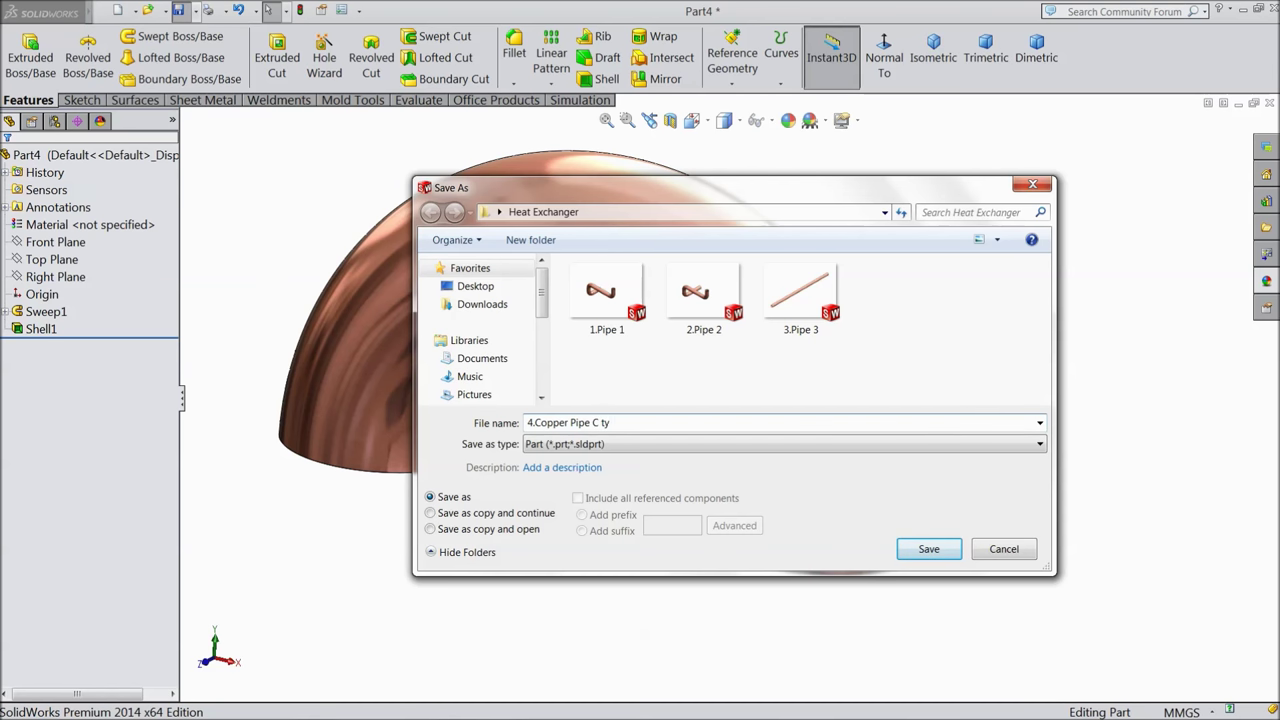
pyautogui.click(937, 557)
pyautogui.moveTo(951, 546); pyautogui.dragTo(623, 471, button='middle')
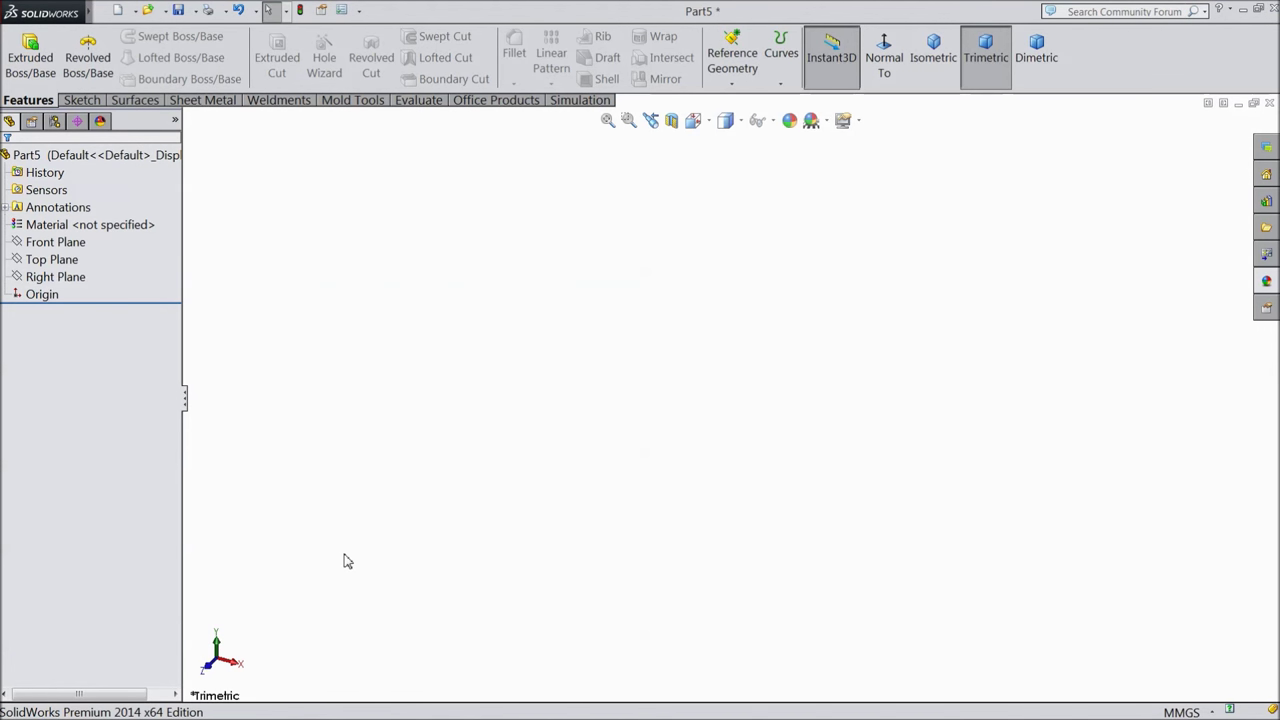
# - Sketch a corner rectangle on the Front Plane of the new part, from the origin down and right, about 71 mm wide and 186 mm tall
pyautogui.click(52, 259)
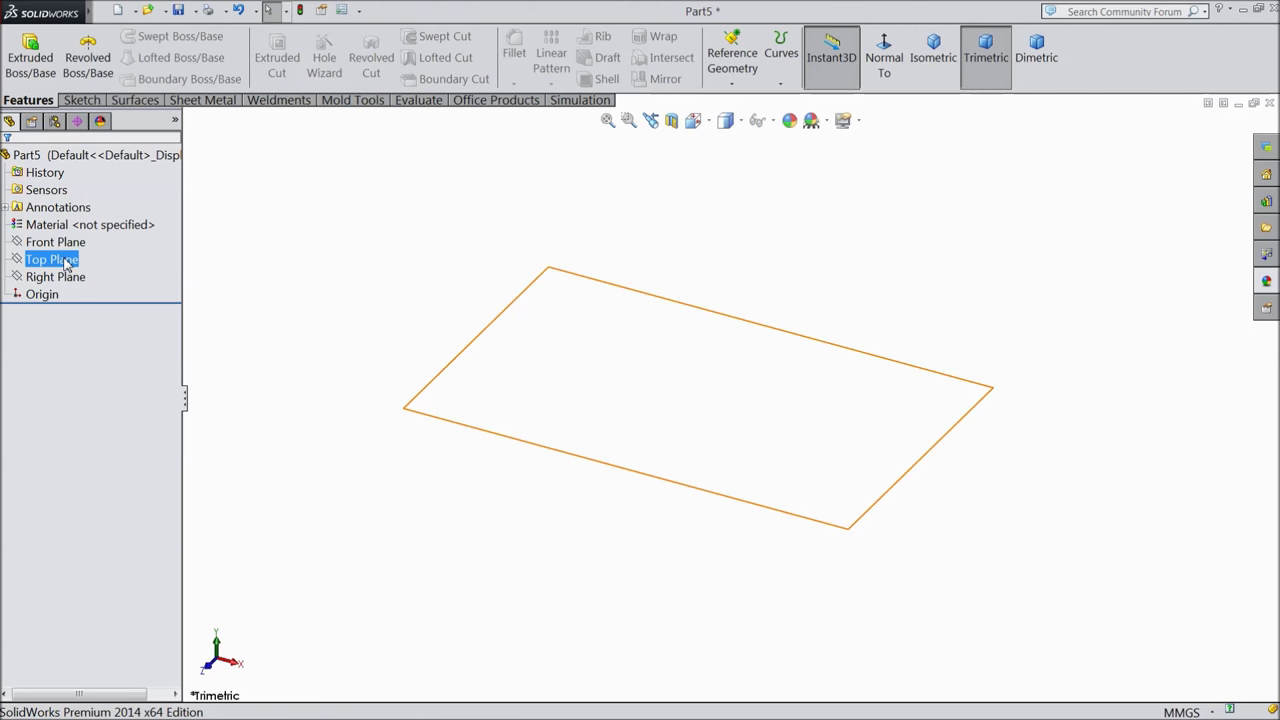
pyautogui.click(70, 243)
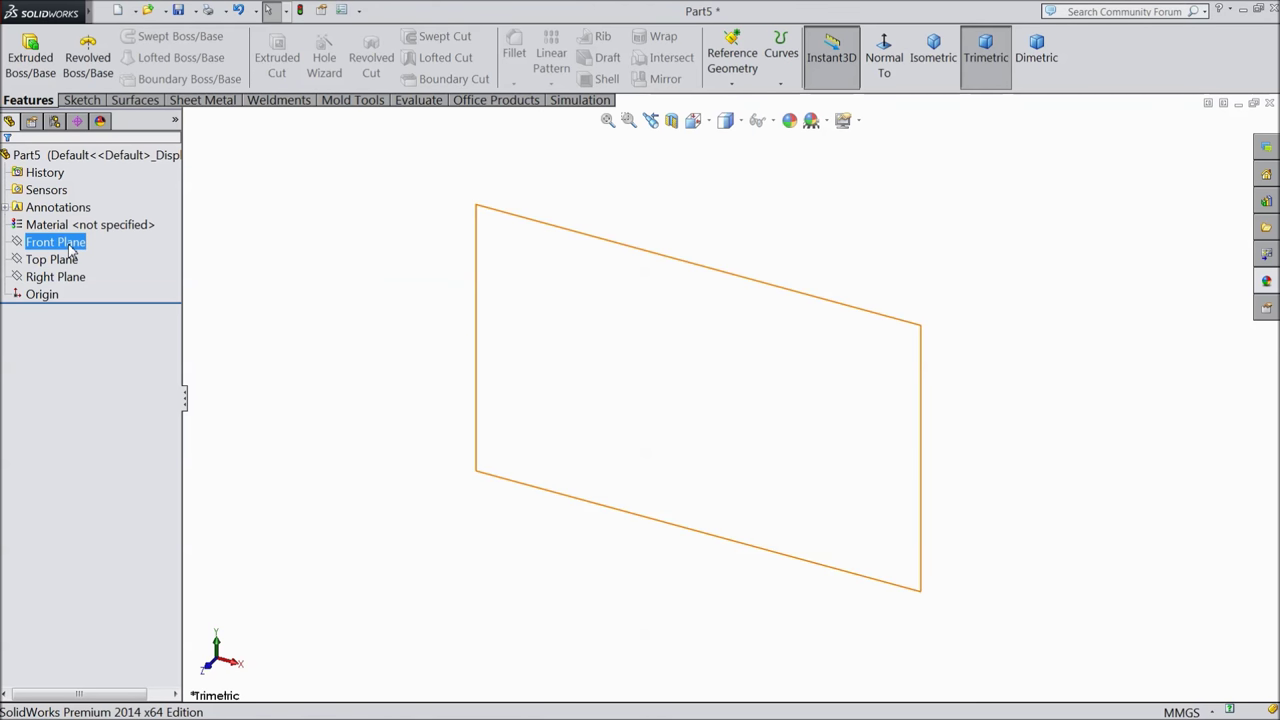
pyautogui.click(71, 249)
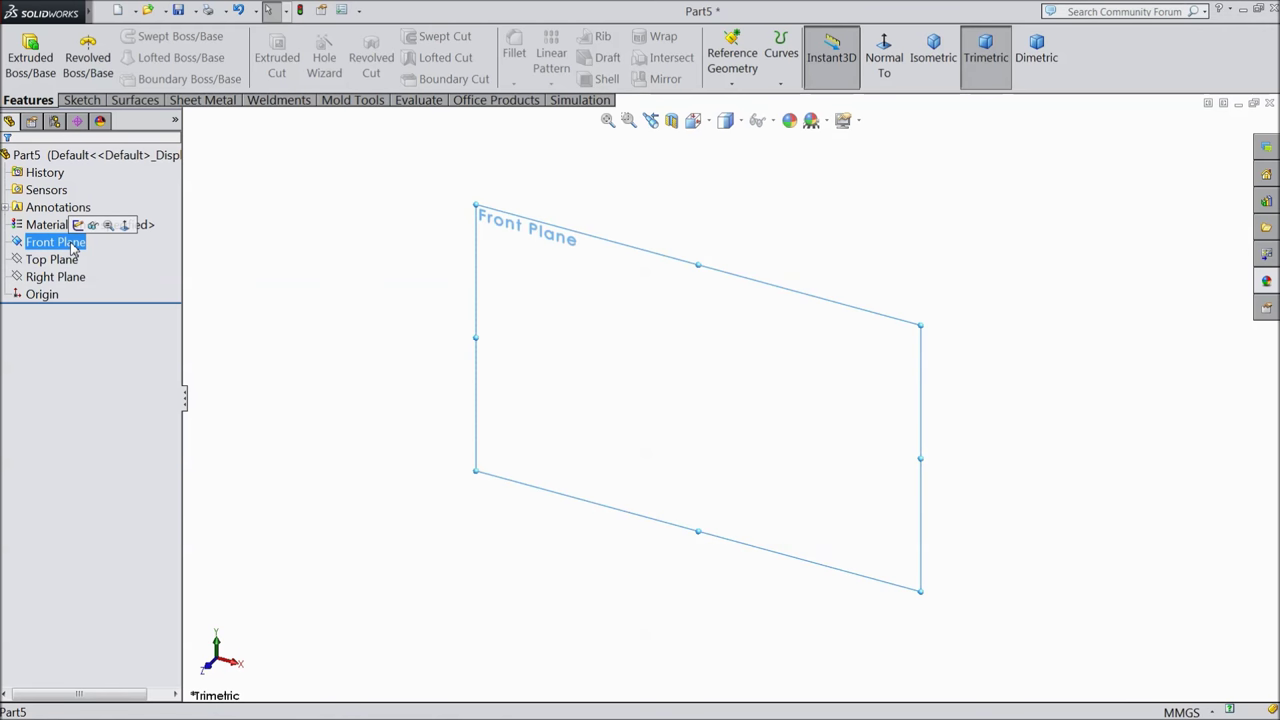
pyautogui.click(78, 225)
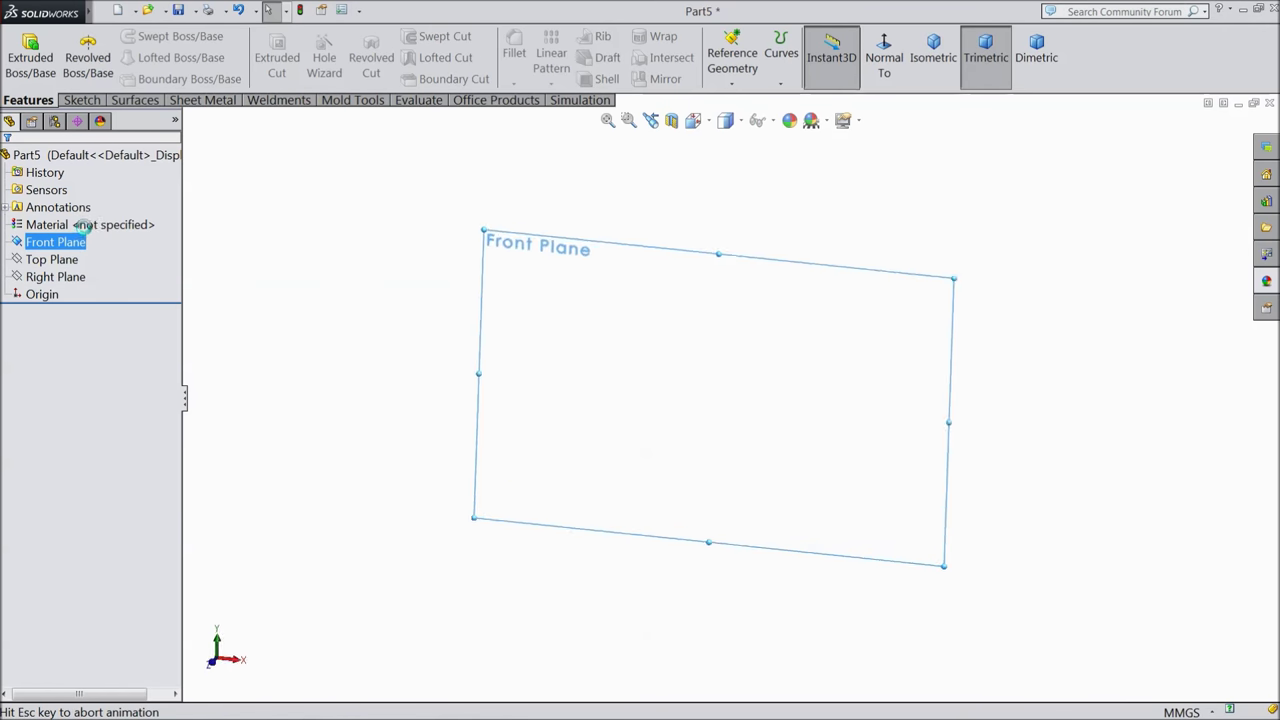
pyautogui.click(88, 101)
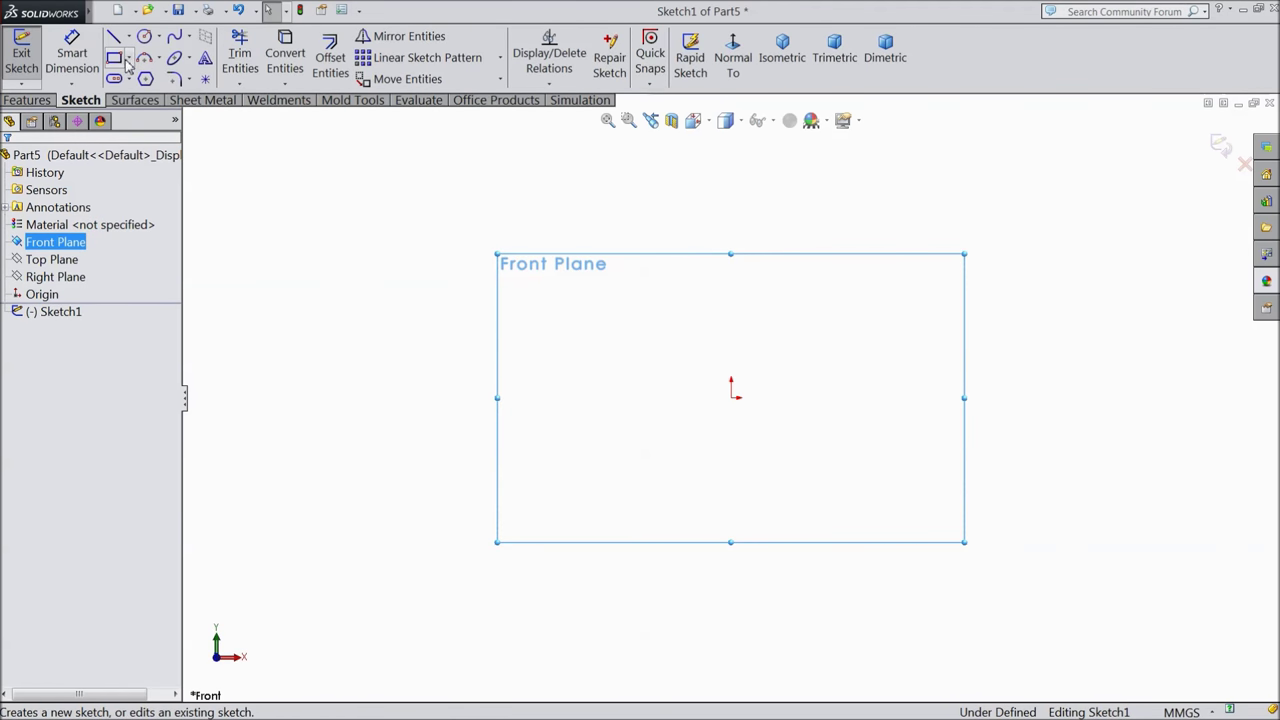
pyautogui.click(115, 58)
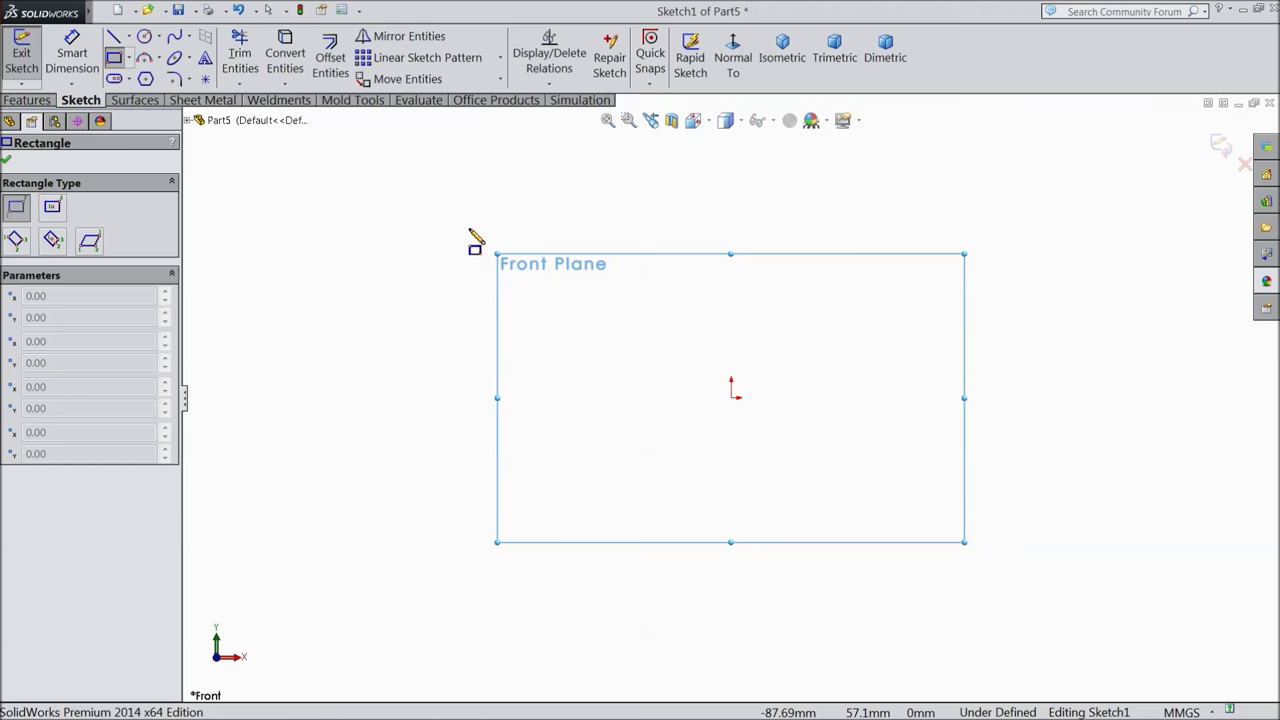
pyautogui.click(732, 398)
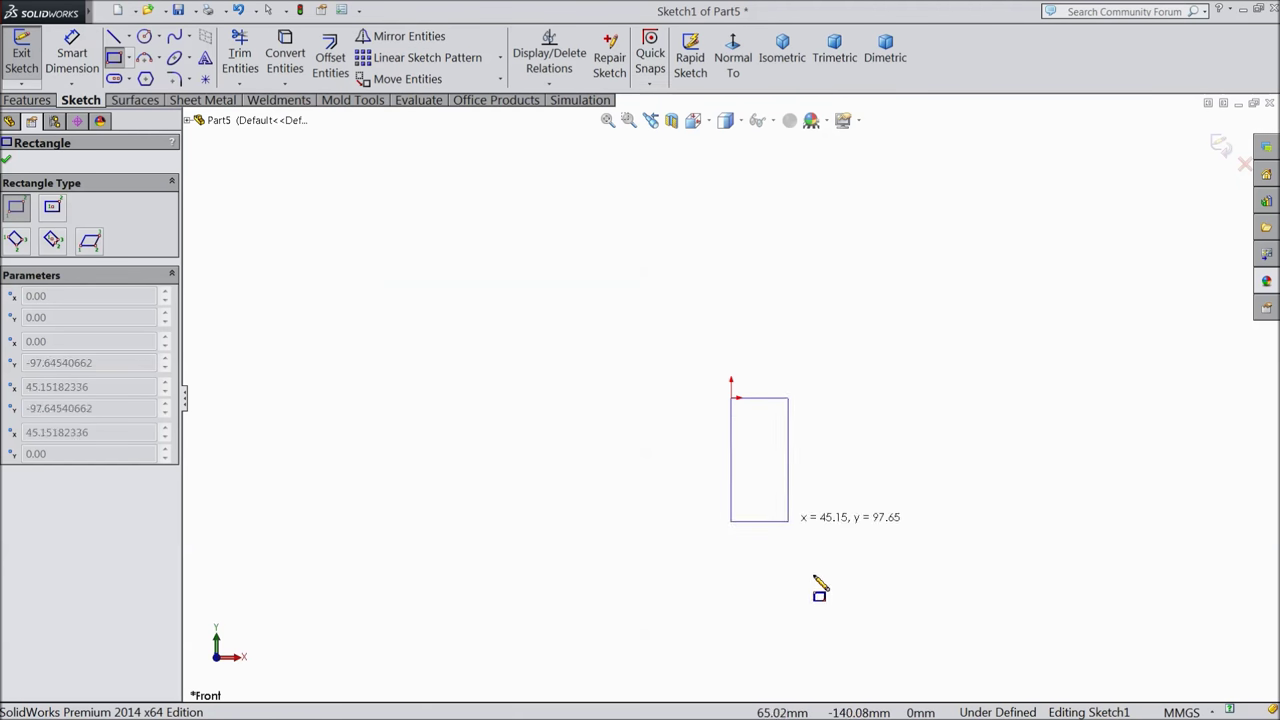
pyautogui.click(823, 634)
pyautogui.scroll(-3, 806, 600)
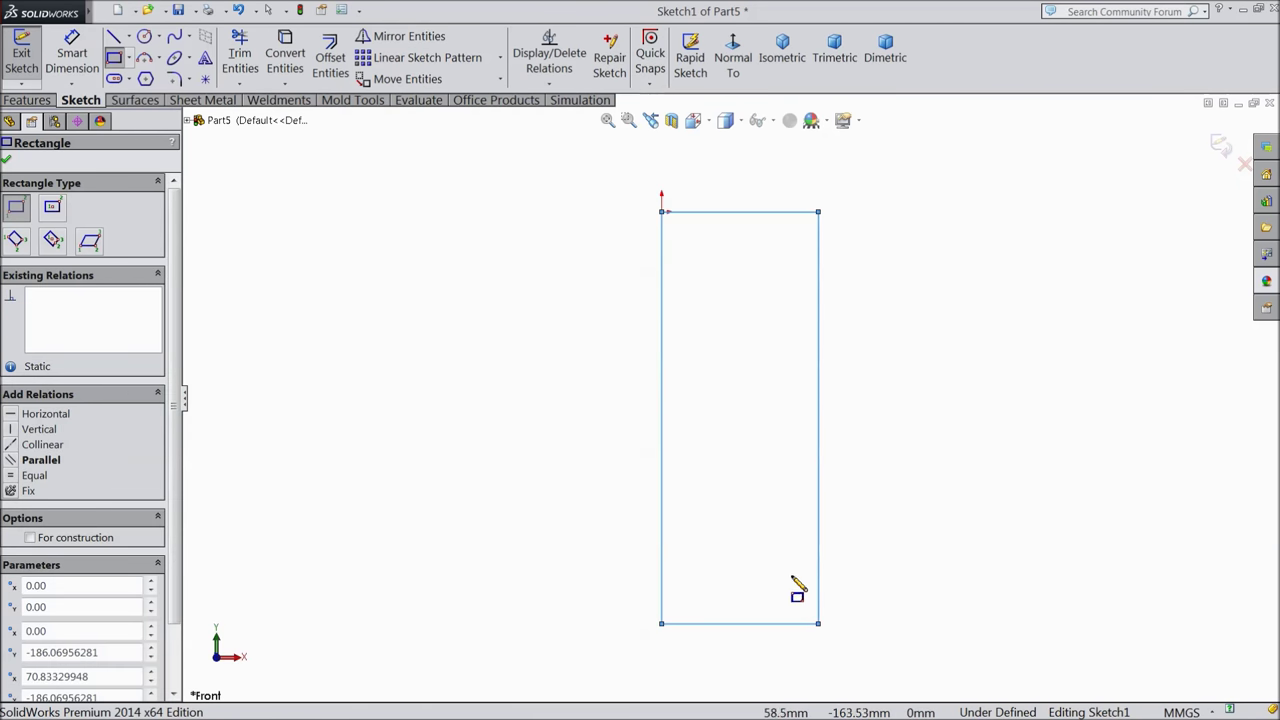
# - Dimension the rectangle's vertical side as 210 mm
pyautogui.click(72, 55)
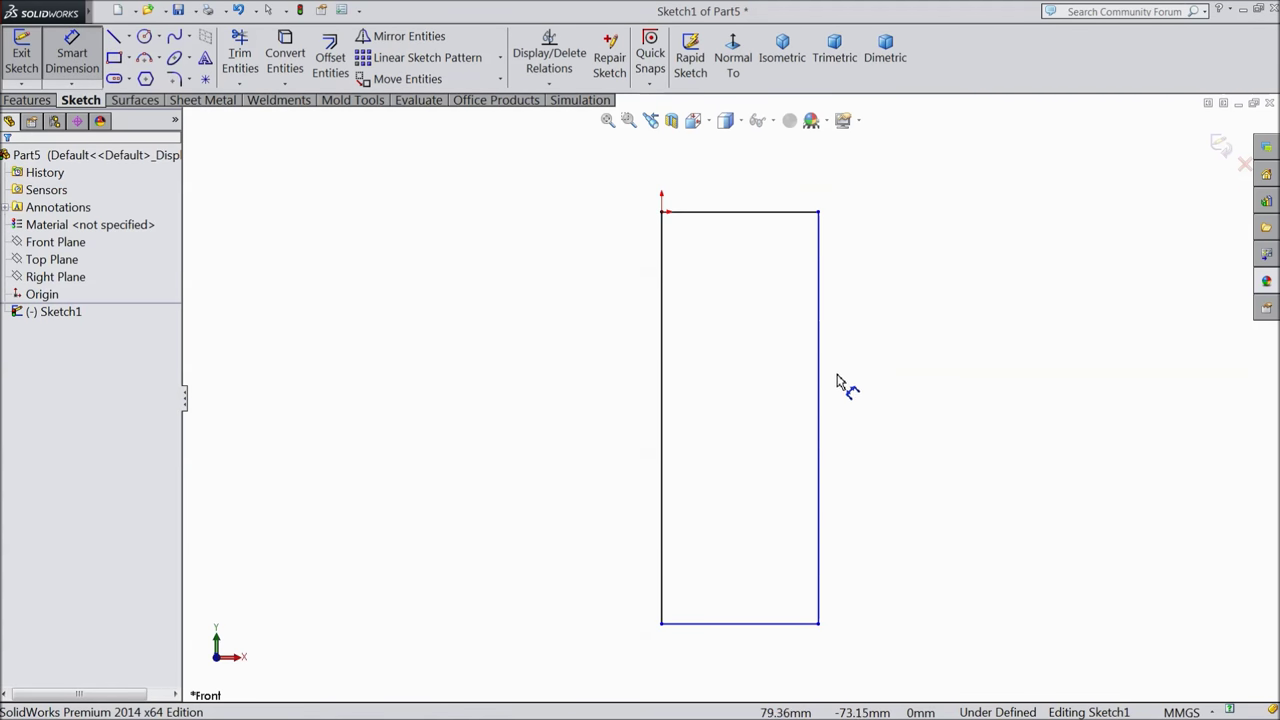
pyautogui.click(820, 378)
pyautogui.click(892, 377)
pyautogui.write('210')
pyautogui.click(818, 353)
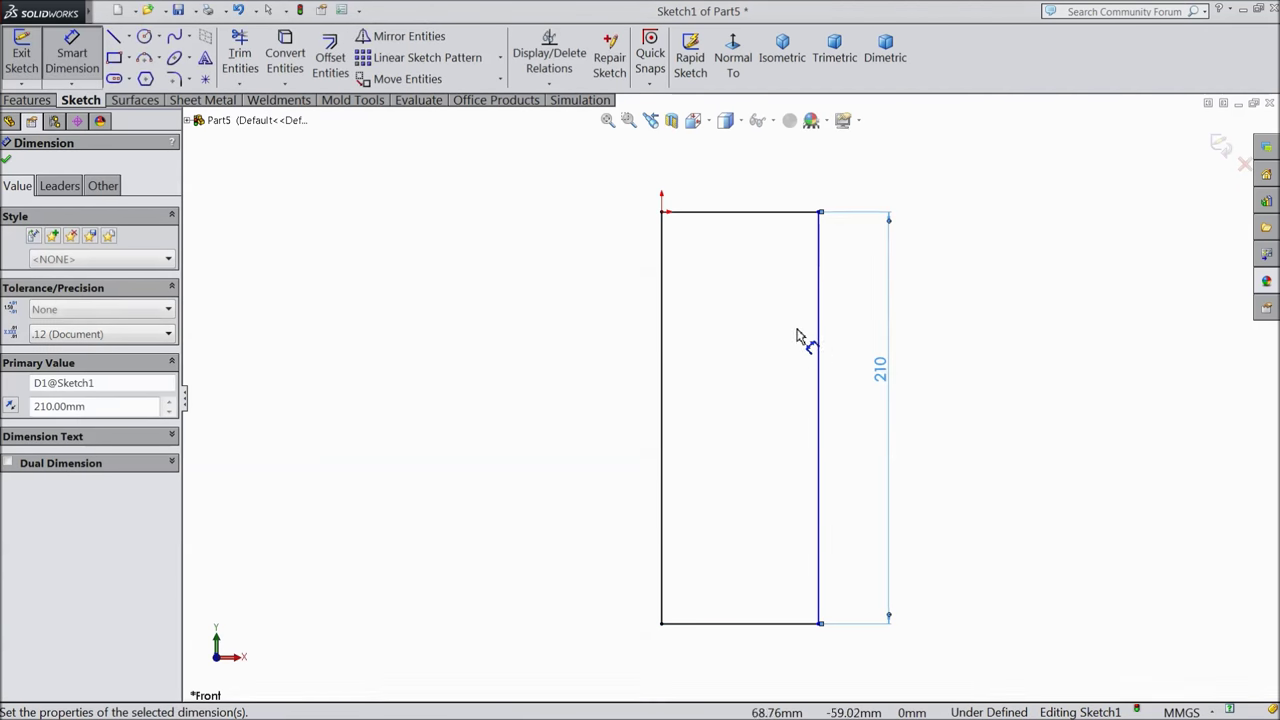
# - Dimension the rectangle's upper horizontal side as 44 mm
pyautogui.click(739, 213)
pyautogui.click(737, 200)
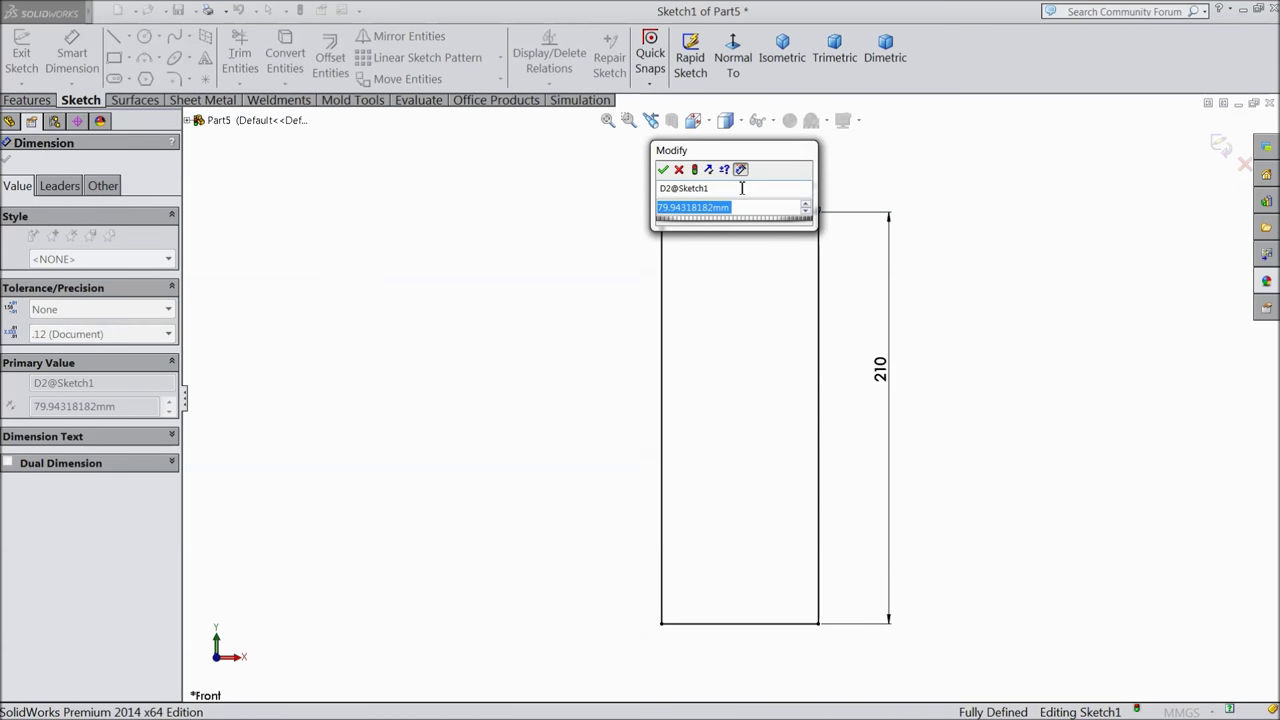
pyautogui.write('44')
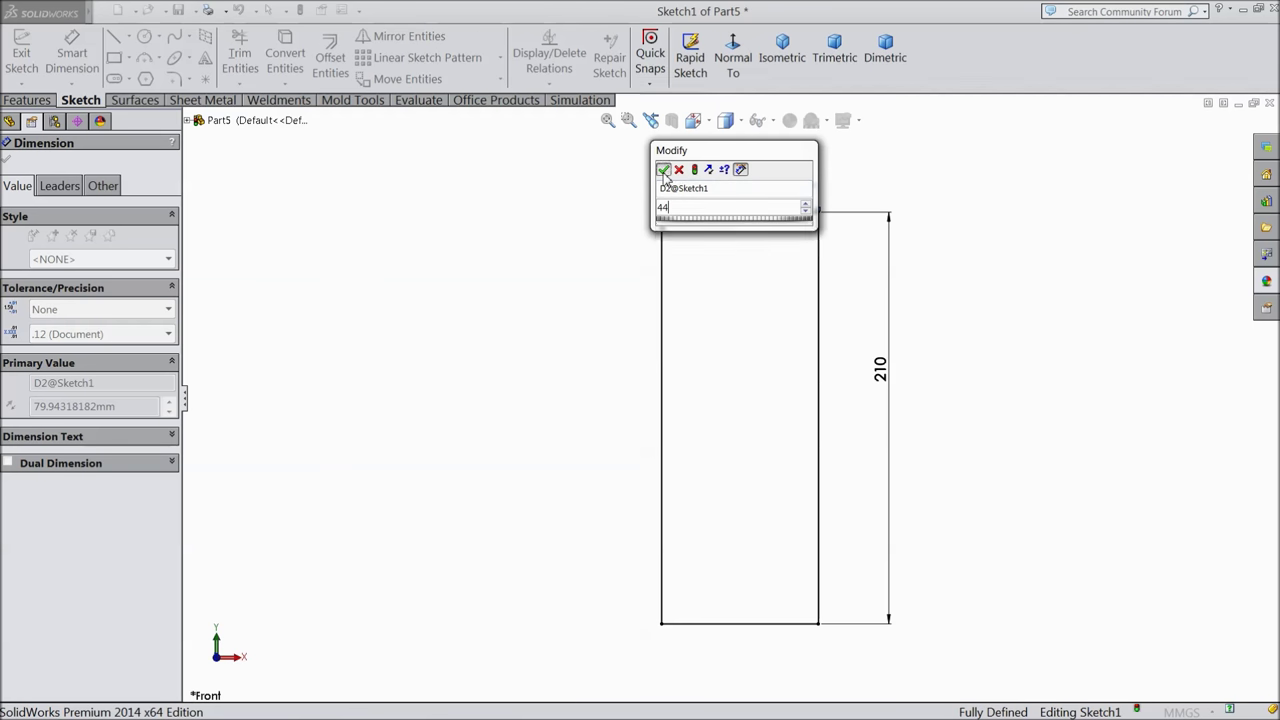
pyautogui.click(664, 171)
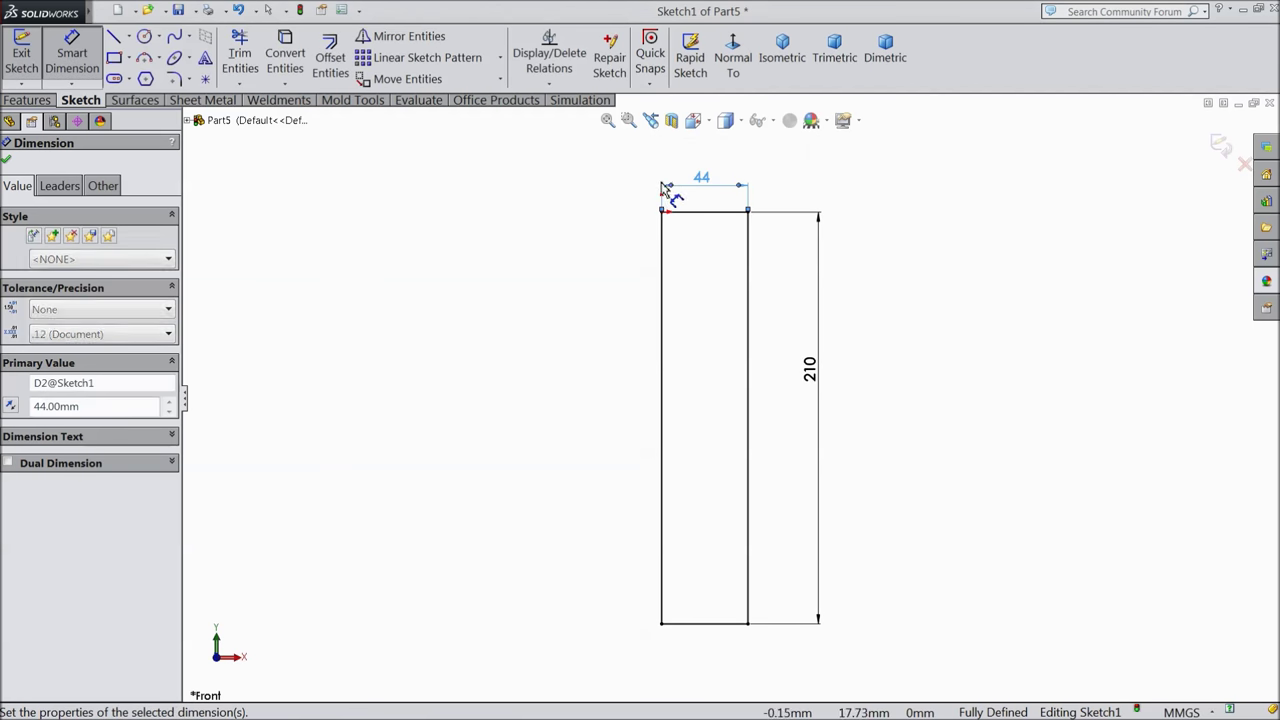
pyautogui.click(7, 161)
# - Extrude the rectangle as a blind boss 0.5 mm deep
pyautogui.click(30, 104)
pyautogui.click(30, 57)
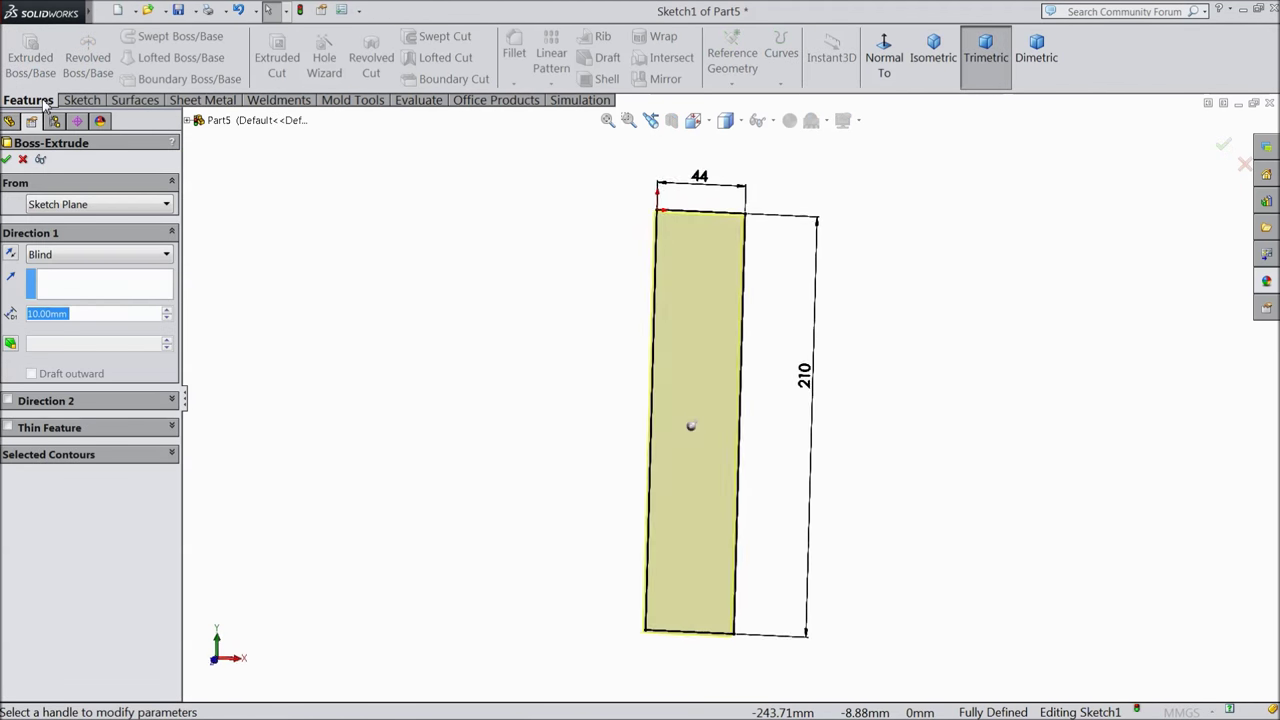
pyautogui.write('0.5')
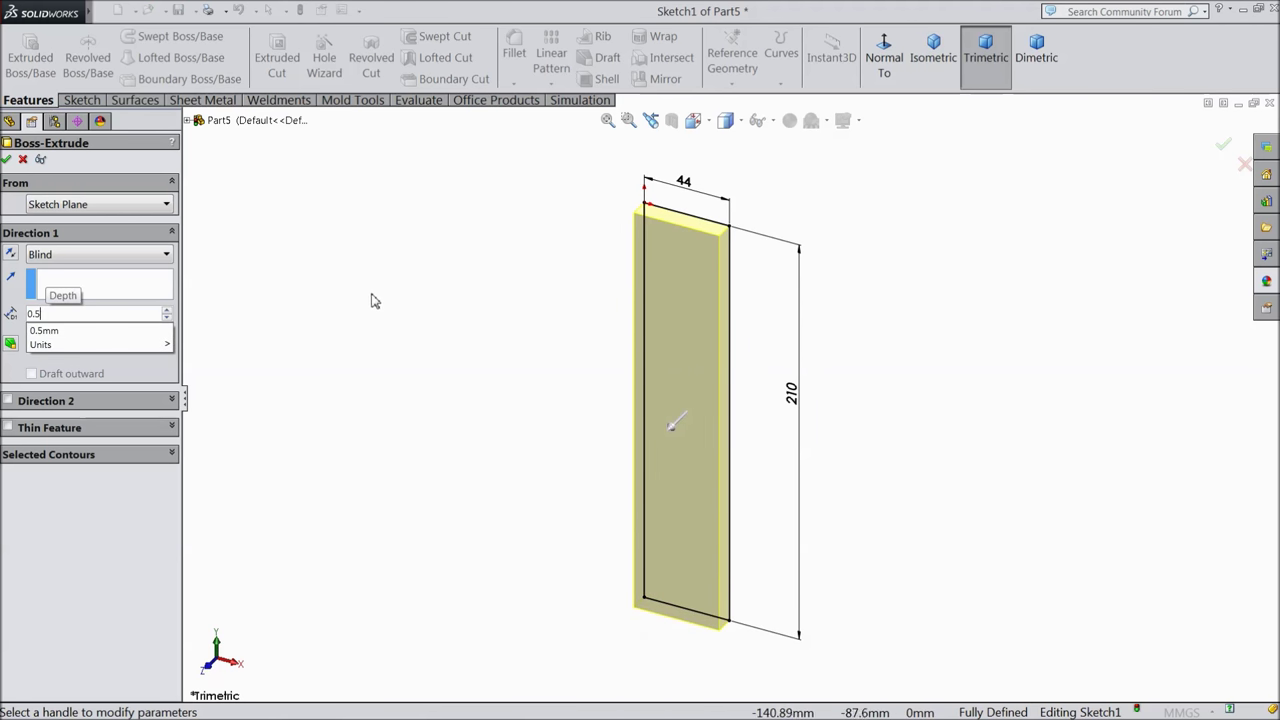
pyautogui.press('Return')
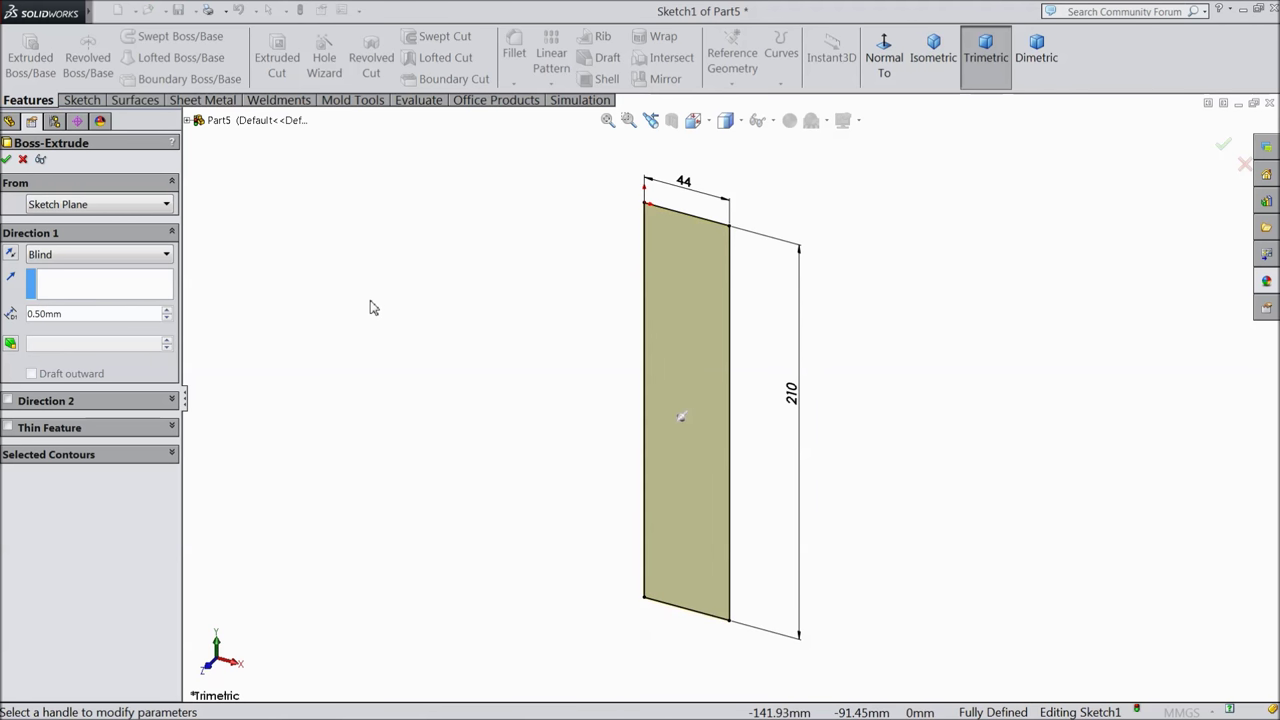
pyautogui.click(7, 161)
# - On the plate's front face, sketch two circles near the upper end, about 12 mm diameter upper right and about 15 mm diameter lower left
pyautogui.scroll(-3, 766, 380)
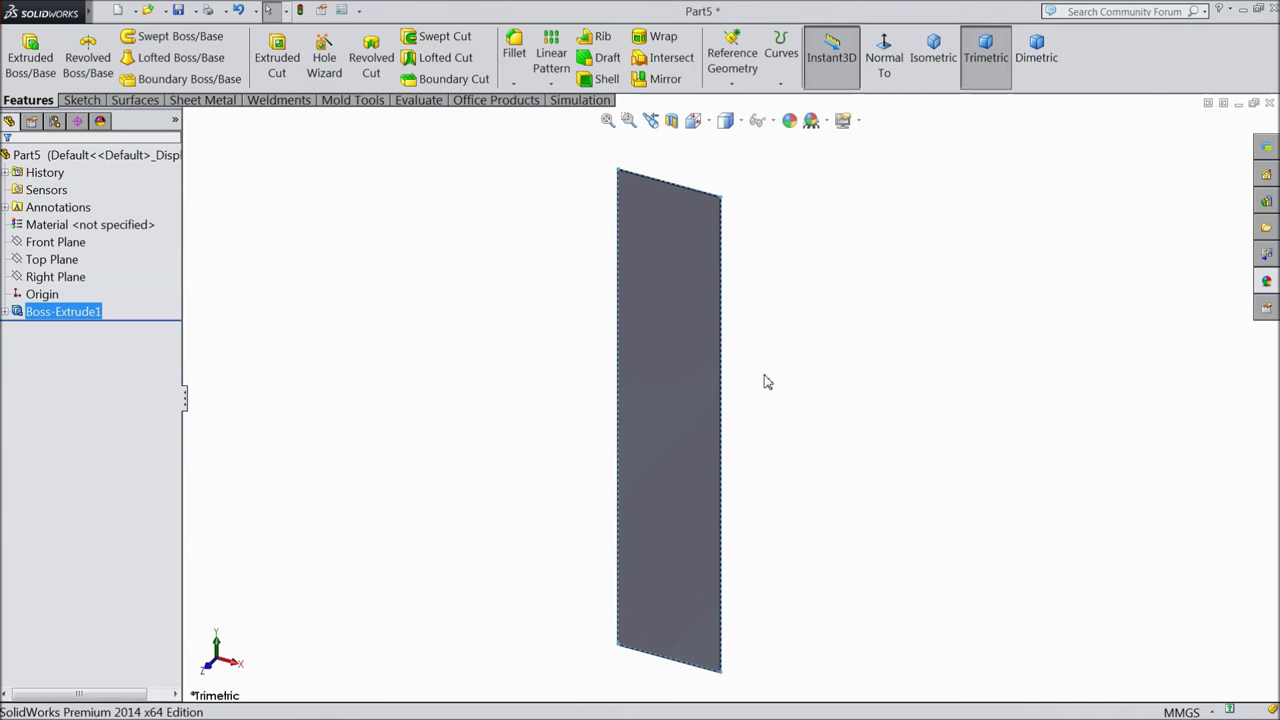
pyautogui.click(675, 347)
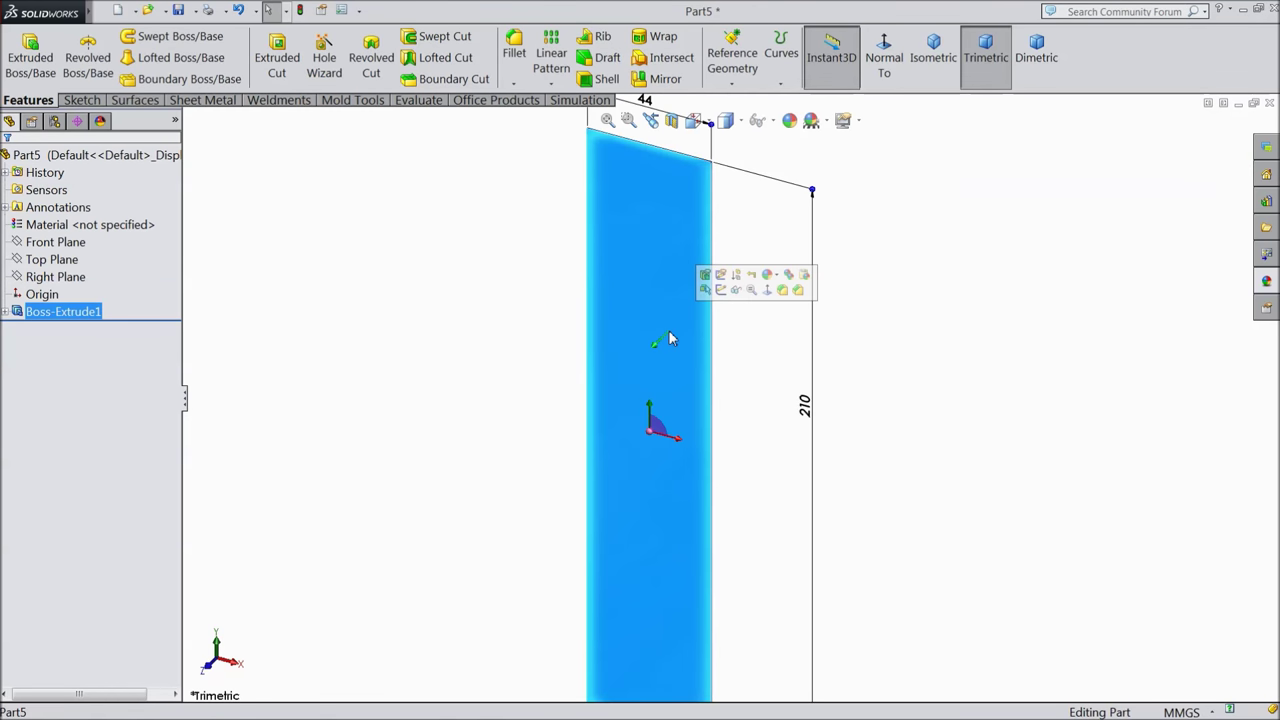
pyautogui.click(722, 295)
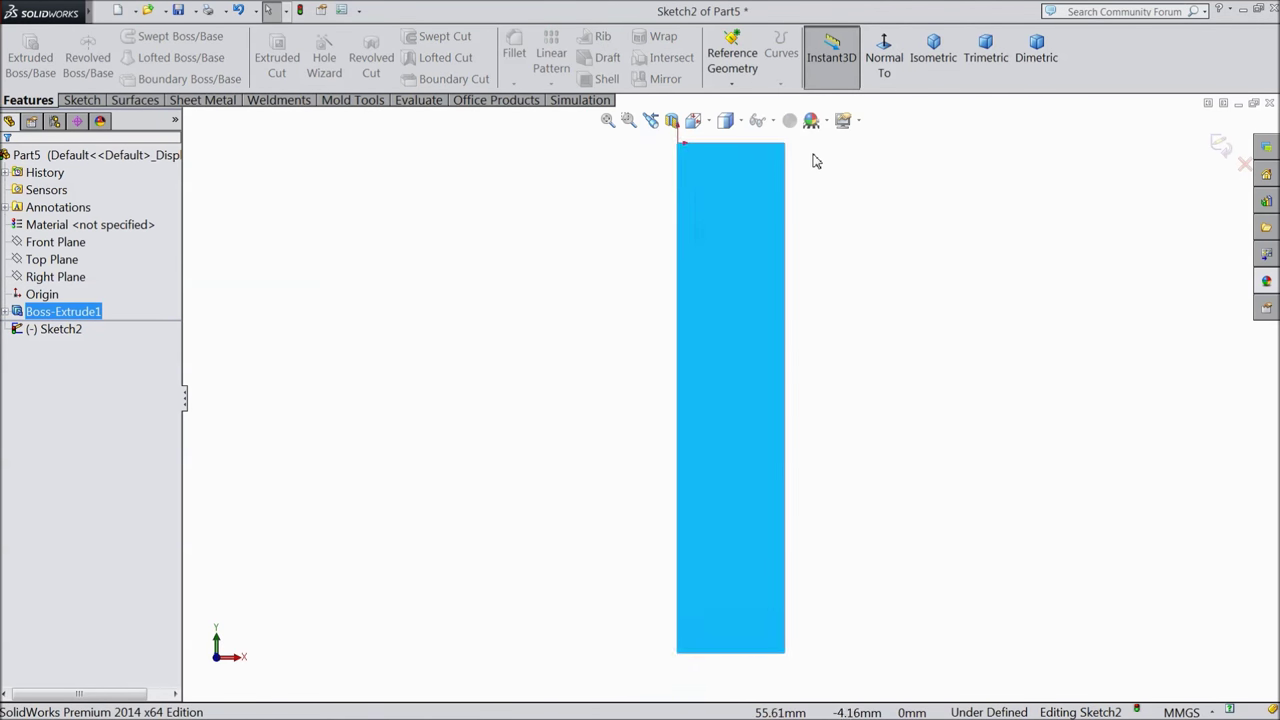
pyautogui.scroll(-4, 790, 170)
pyautogui.click(81, 100)
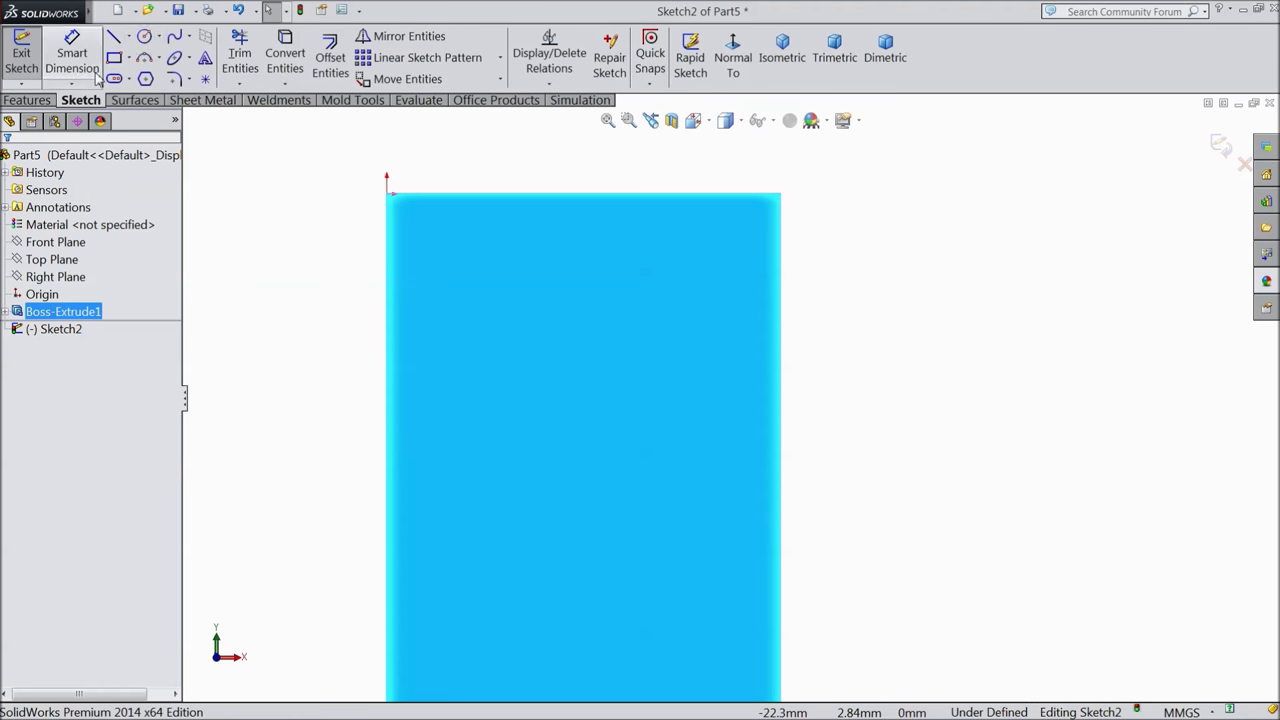
pyautogui.click(145, 37)
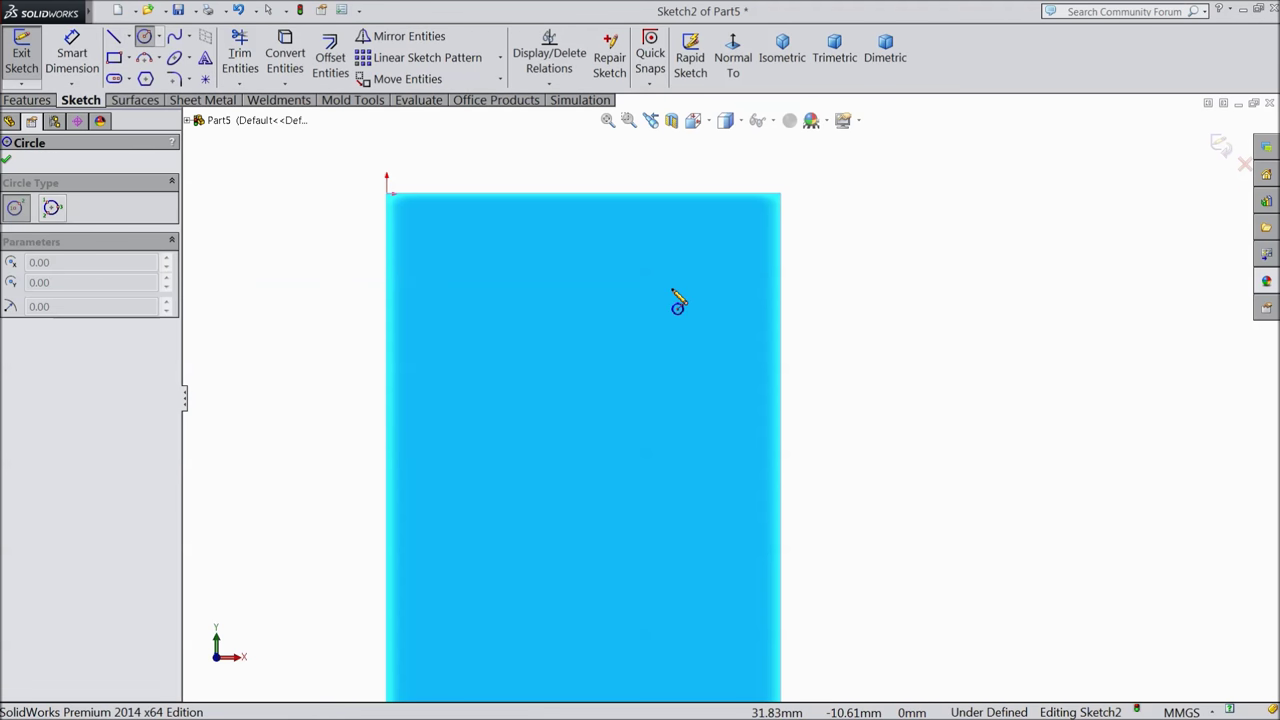
pyautogui.click(671, 291)
pyautogui.click(687, 343)
pyautogui.click(487, 395)
pyautogui.click(528, 450)
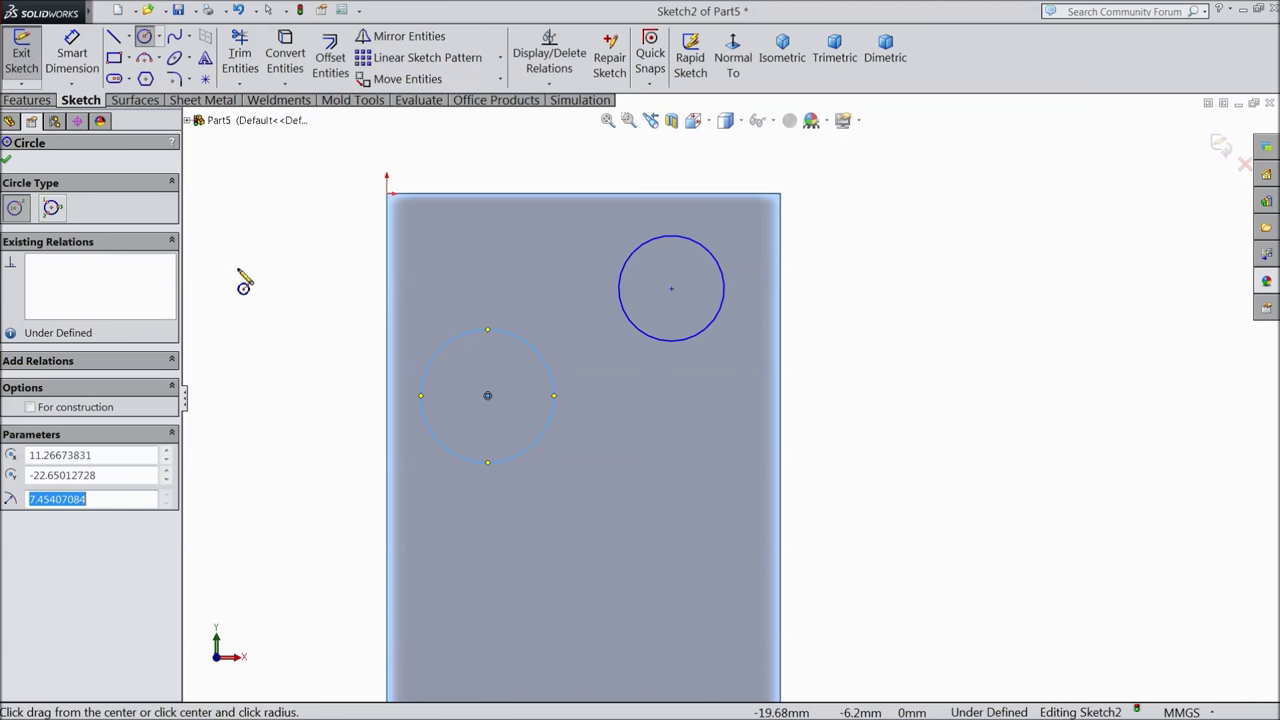
# - Dimension both circles' diameters as 10 mm
pyautogui.click(77, 62)
pyautogui.click(727, 314)
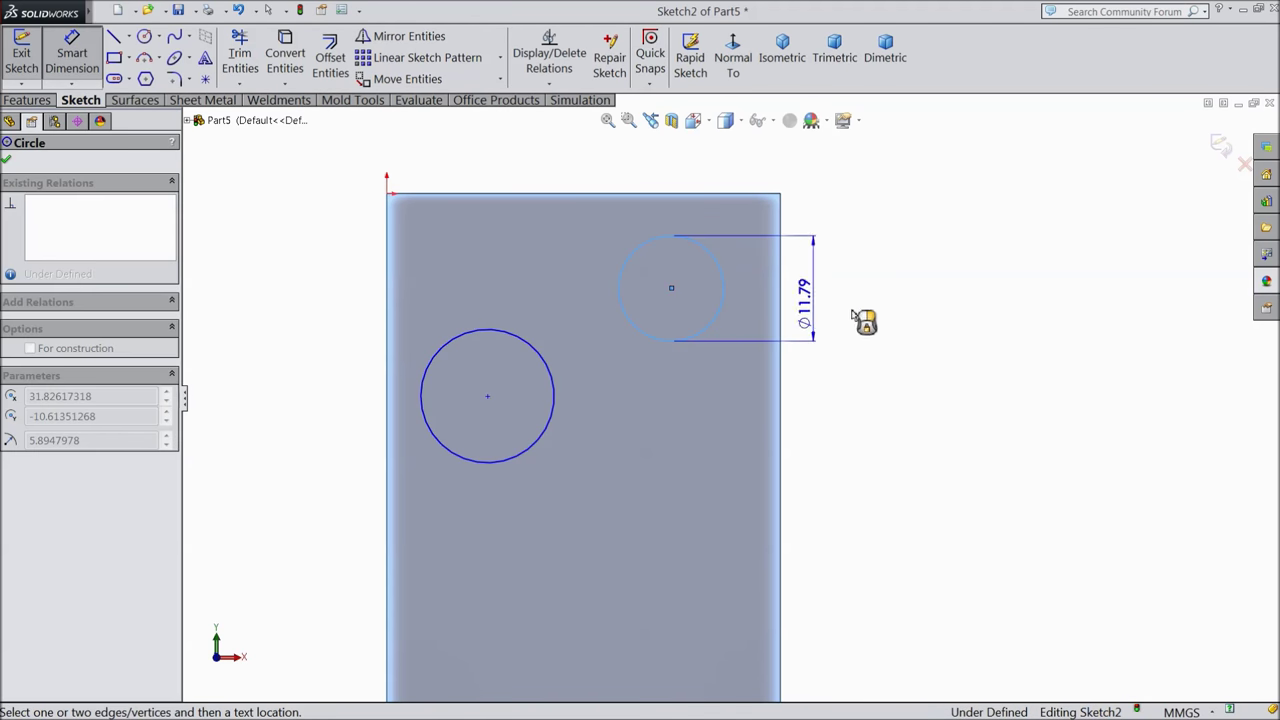
pyautogui.click(900, 312)
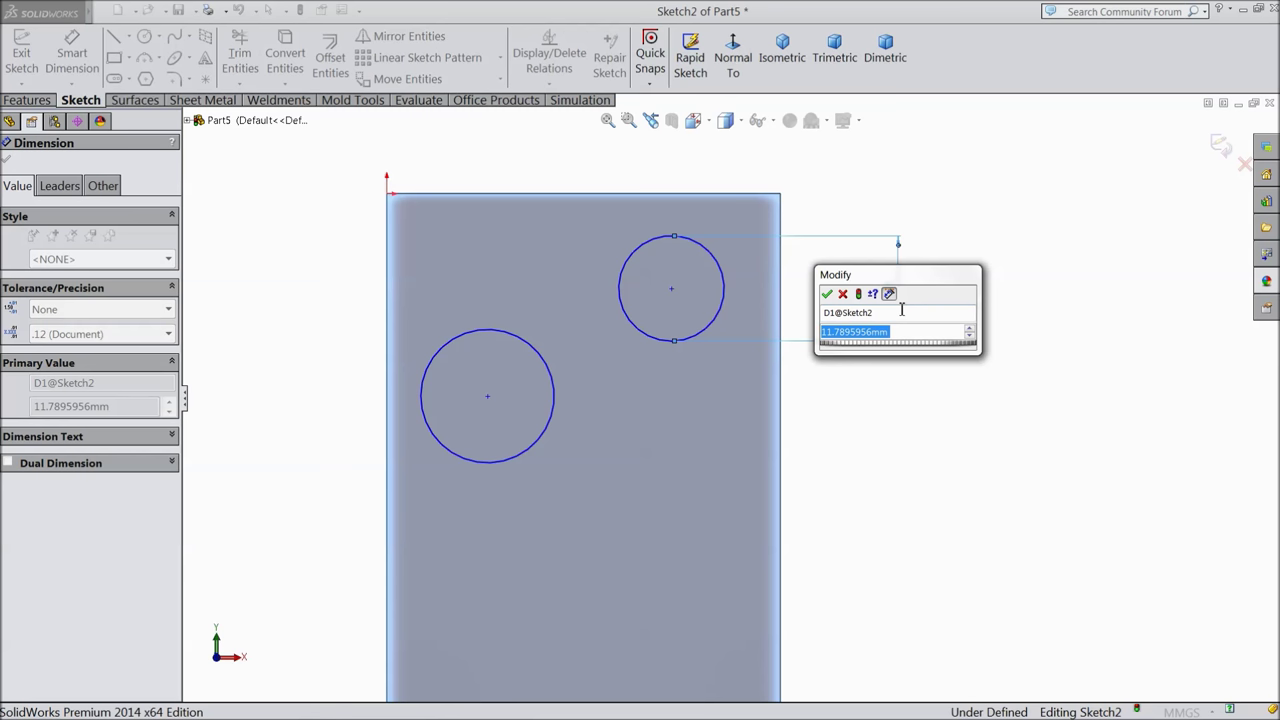
pyautogui.write('10')
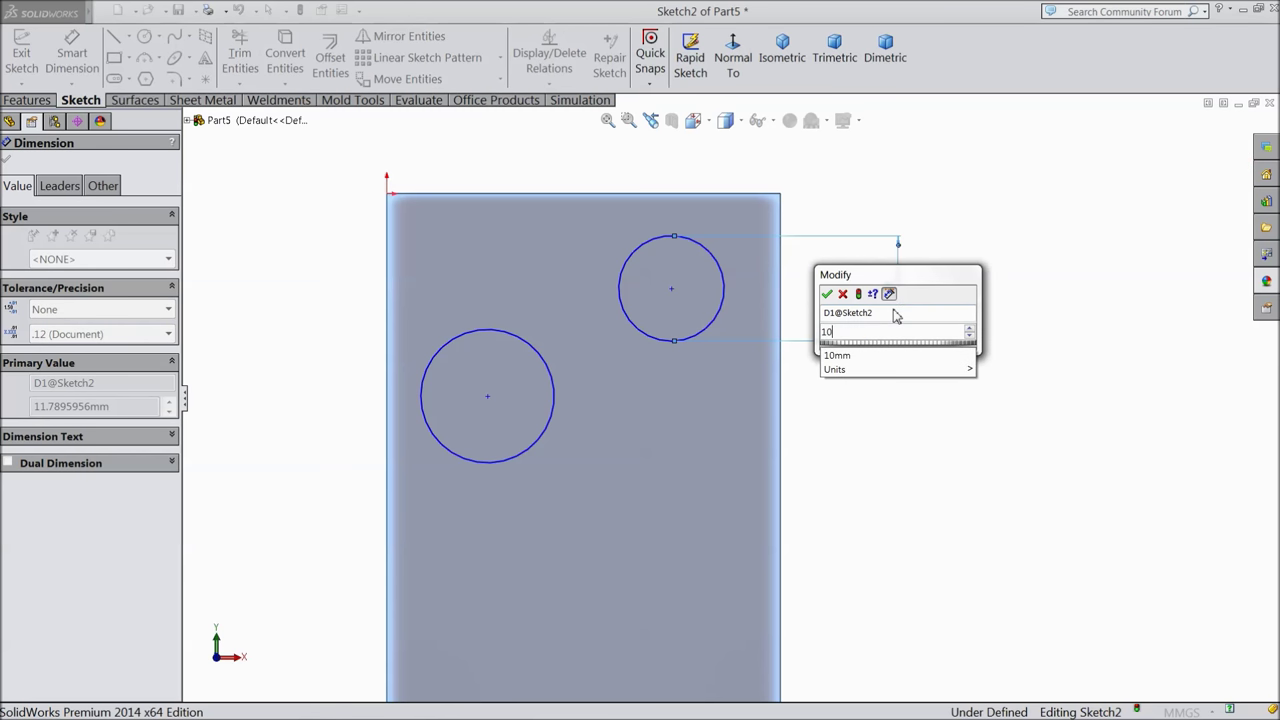
pyautogui.click(826, 294)
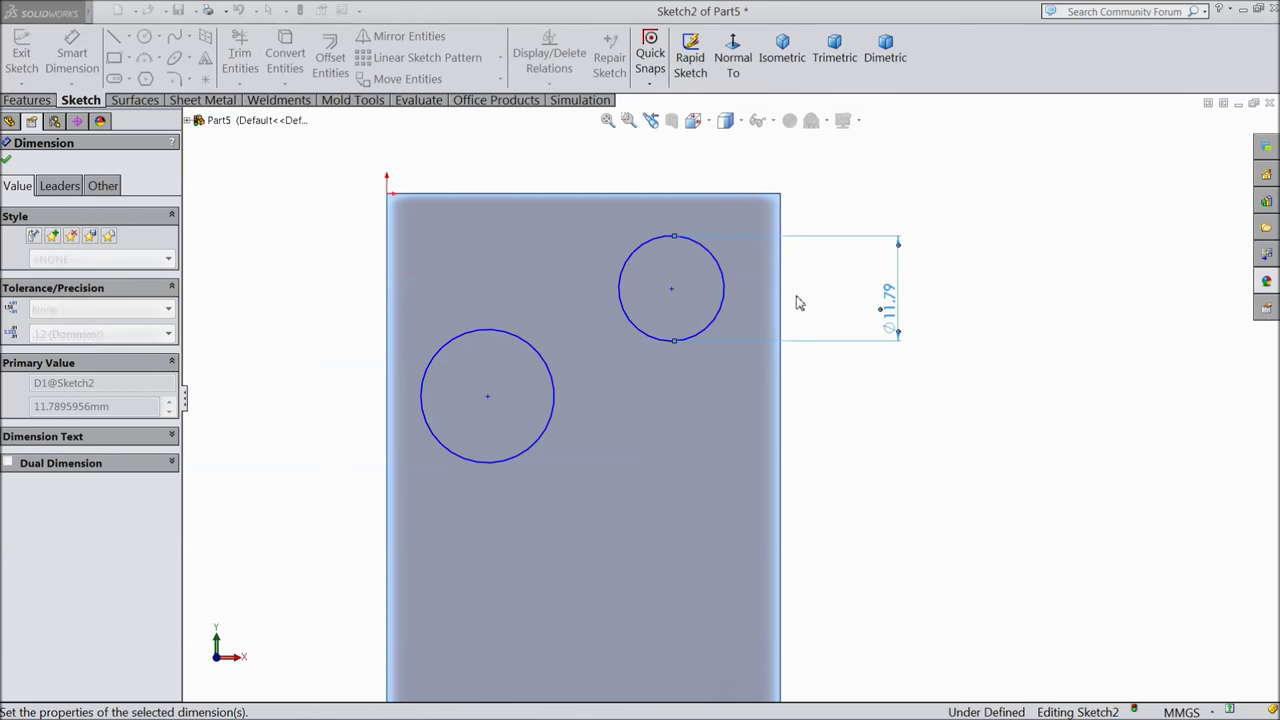
pyautogui.click(549, 435)
pyautogui.click(908, 470)
pyautogui.write('10')
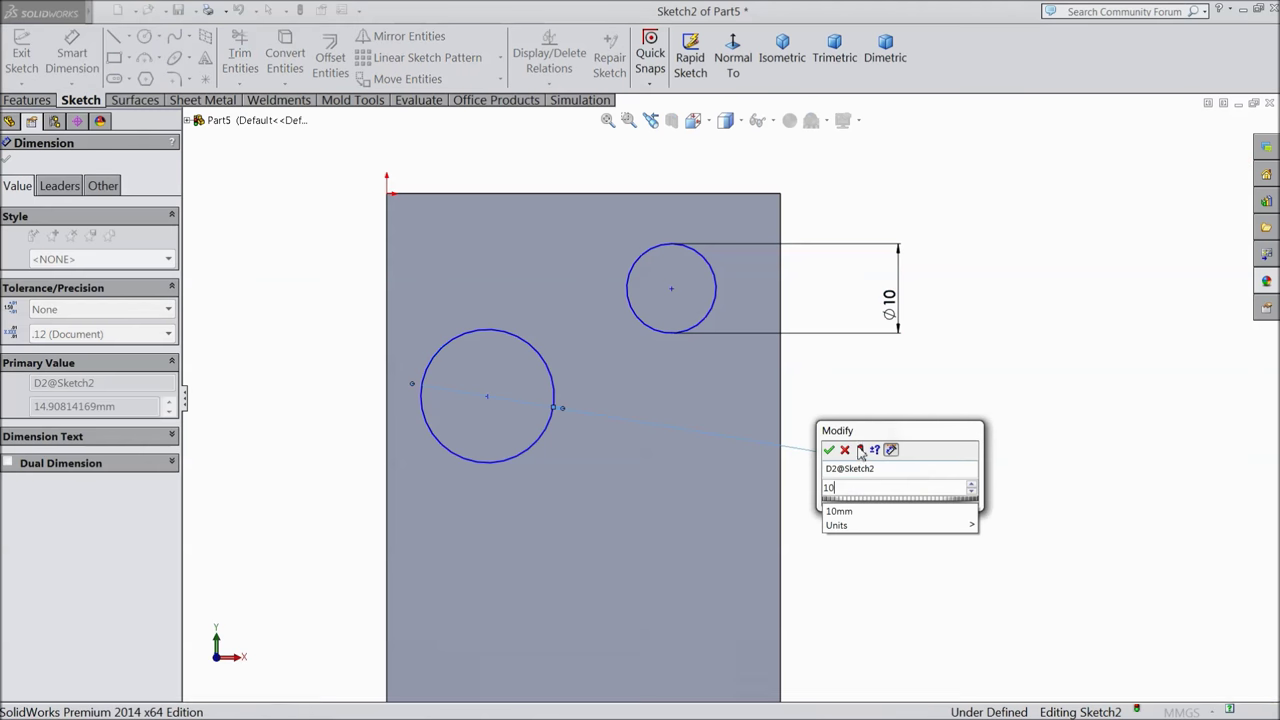
pyautogui.click(829, 451)
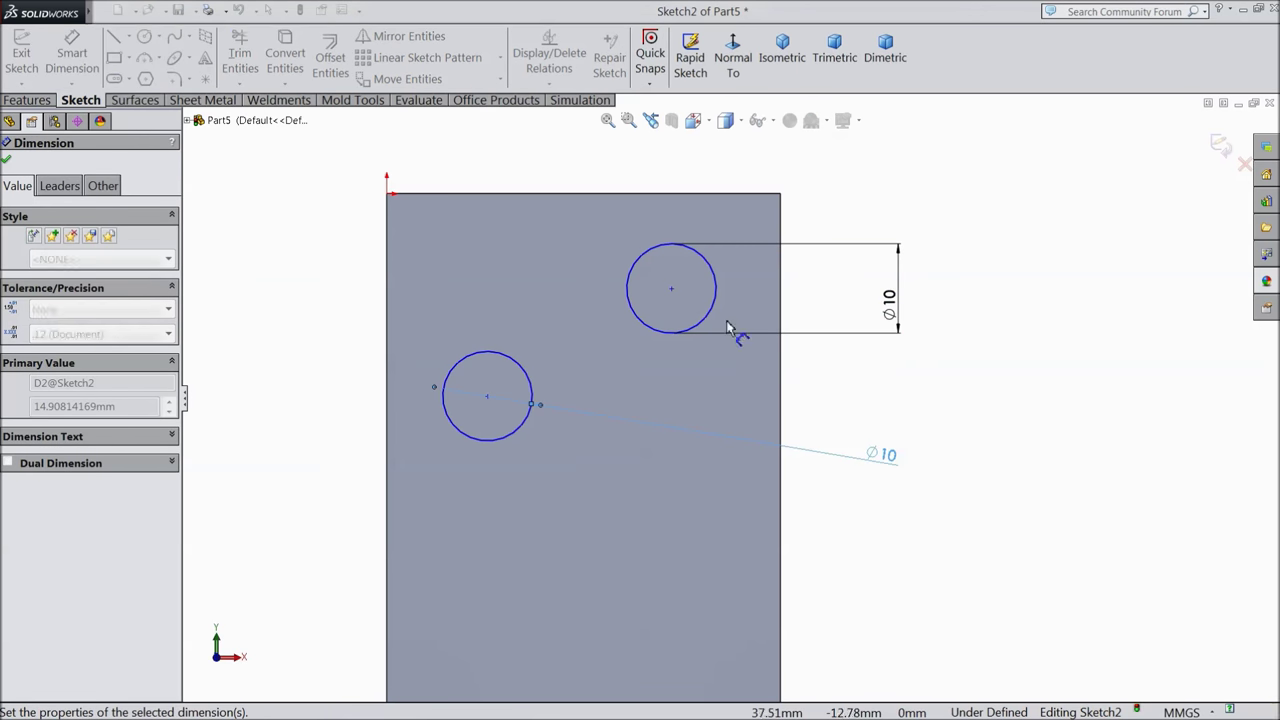
# - Dimension the upper right circle's center 10 mm below the plate's top edge
pyautogui.click(671, 288)
pyautogui.click(685, 194)
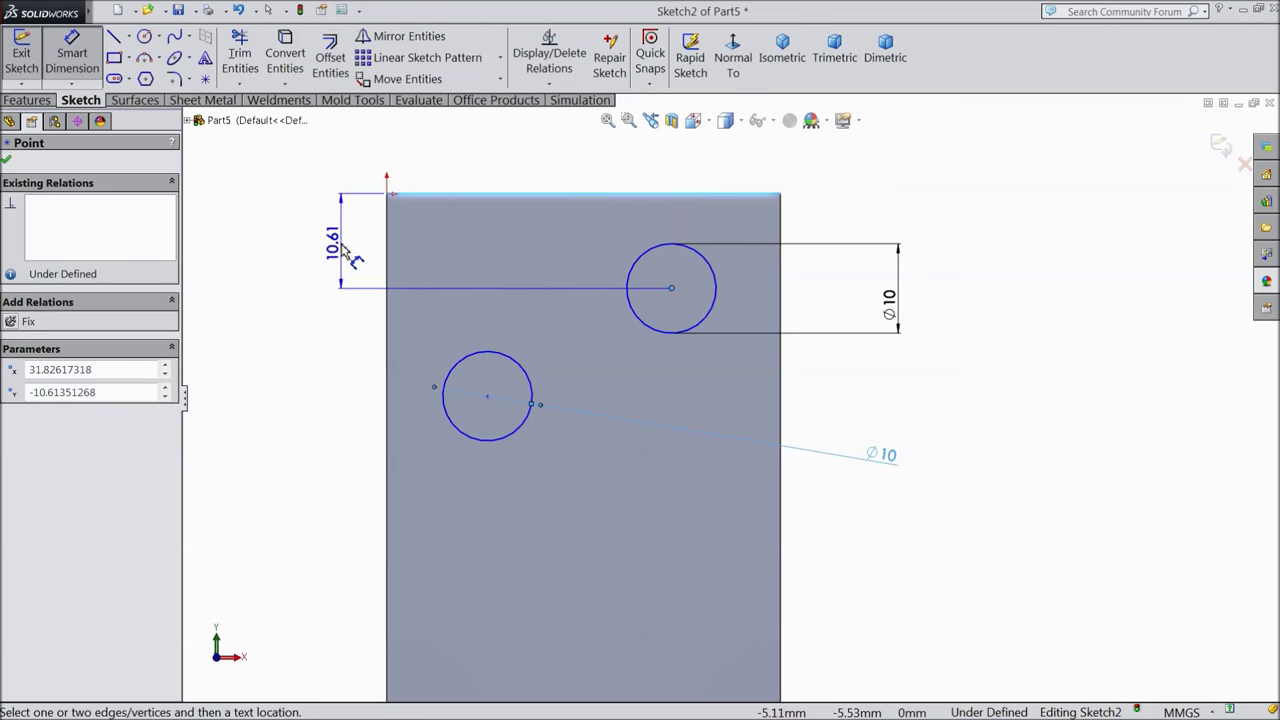
pyautogui.click(338, 251)
pyautogui.write('10')
pyautogui.click(271, 228)
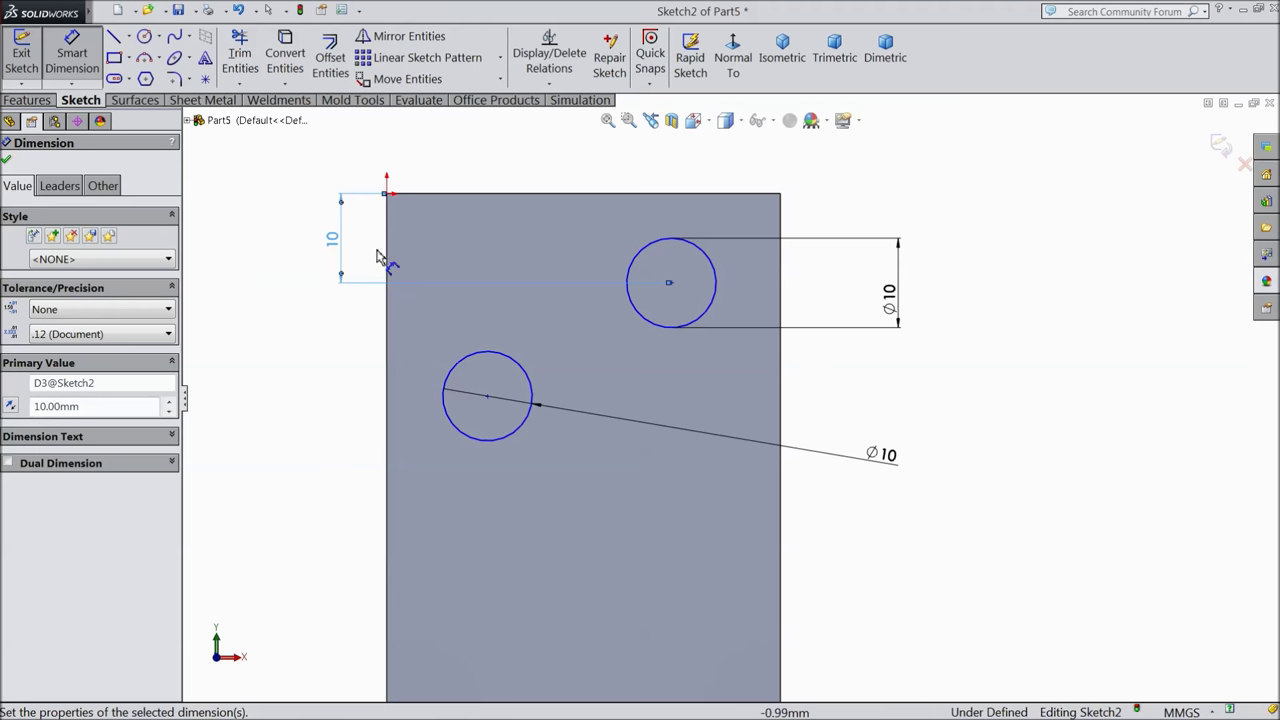
# - Dimension the vertical distance between the two circle centers as 12.5 mm
pyautogui.click(670, 284)
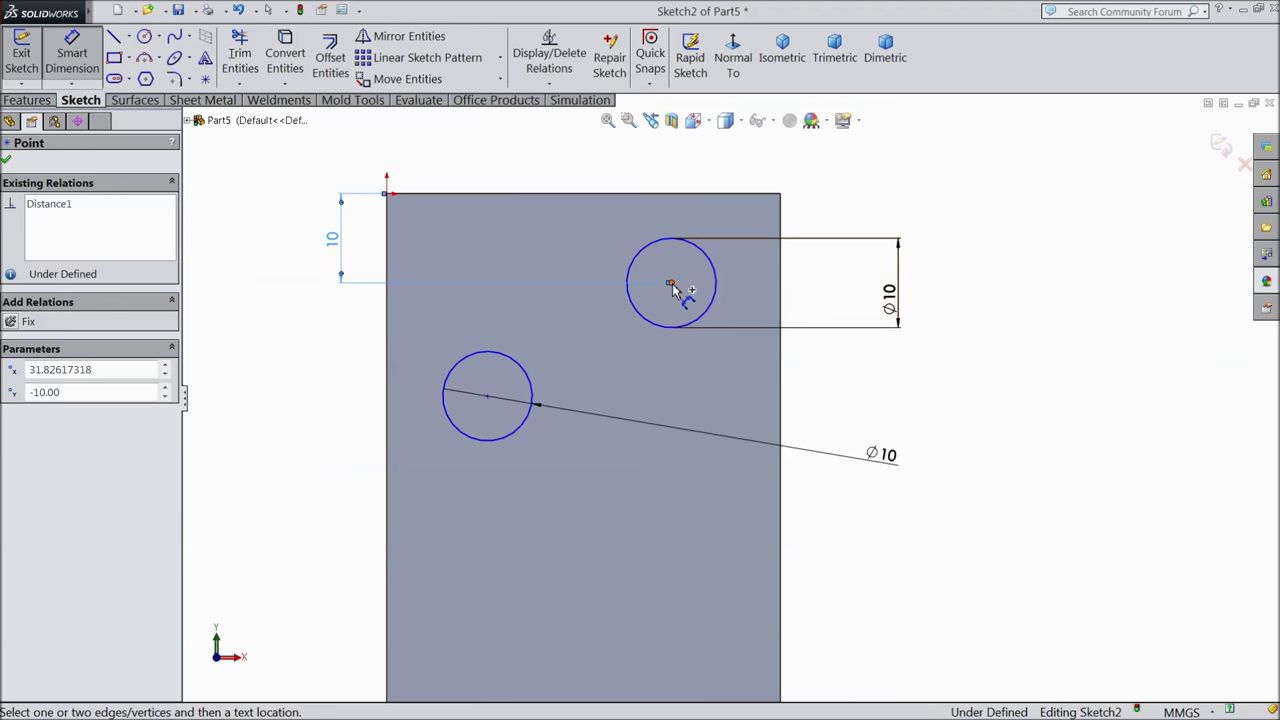
pyautogui.click(487, 398)
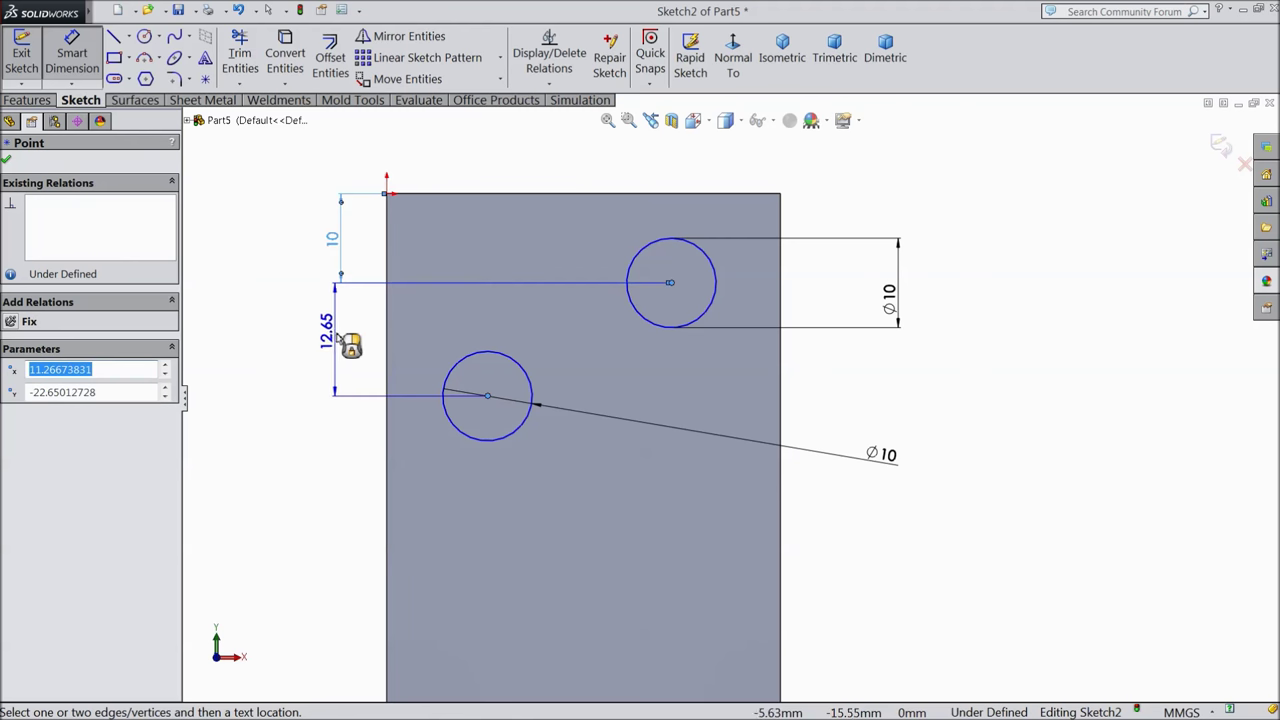
pyautogui.click(343, 337)
pyautogui.write('12.6')
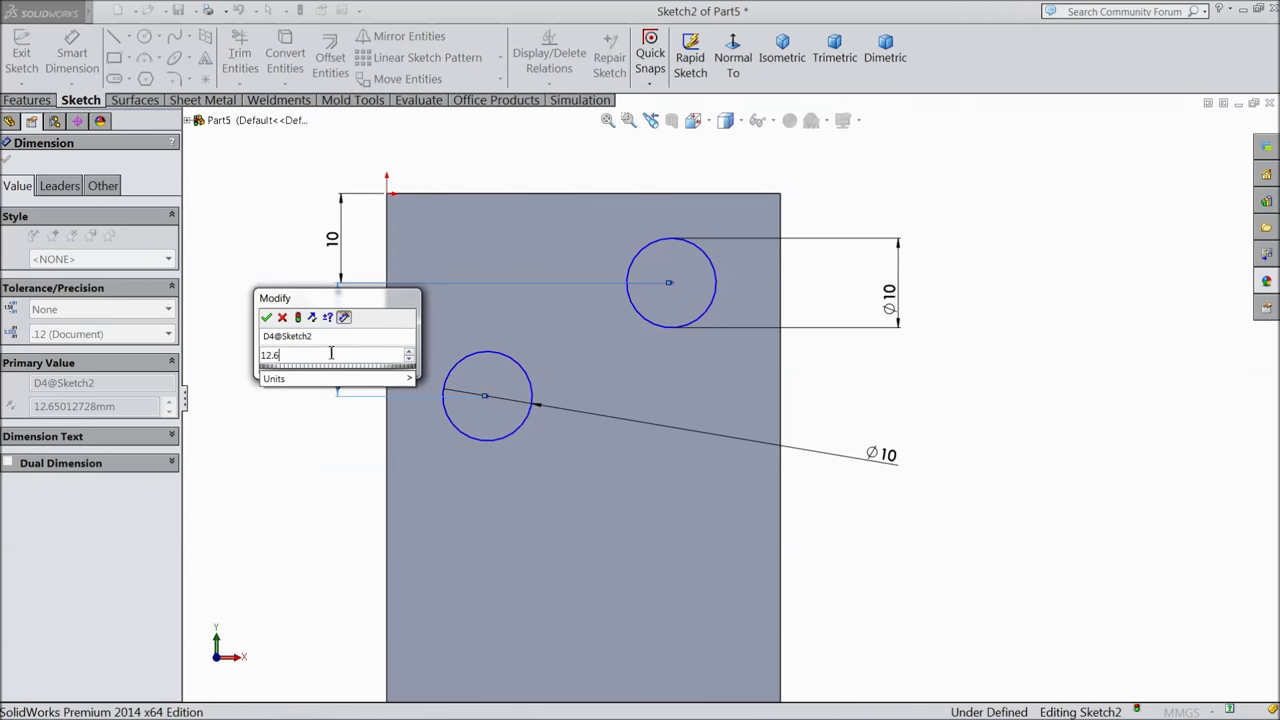
pyautogui.press('BackSpace')
pyautogui.press('Return')
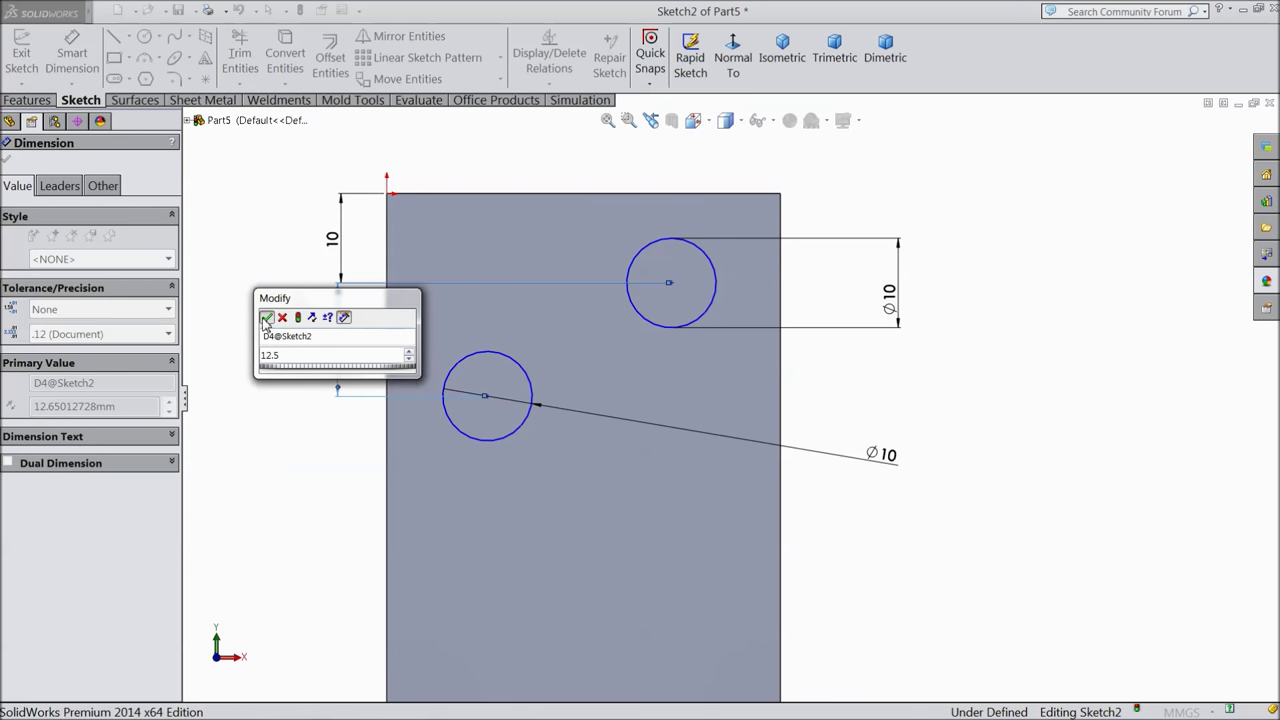
# - Dimension the direct diagonal distance between the two circle centers as 25 mm
pyautogui.click(671, 285)
pyautogui.click(487, 395)
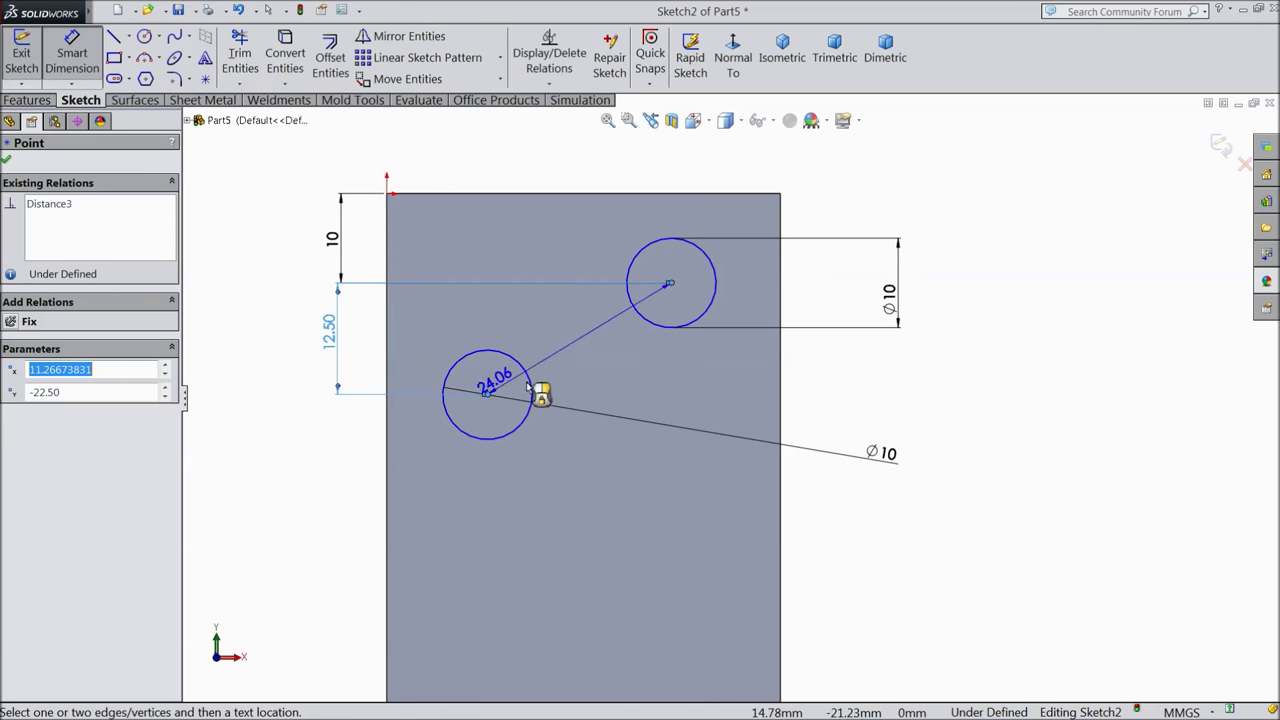
pyautogui.click(580, 358)
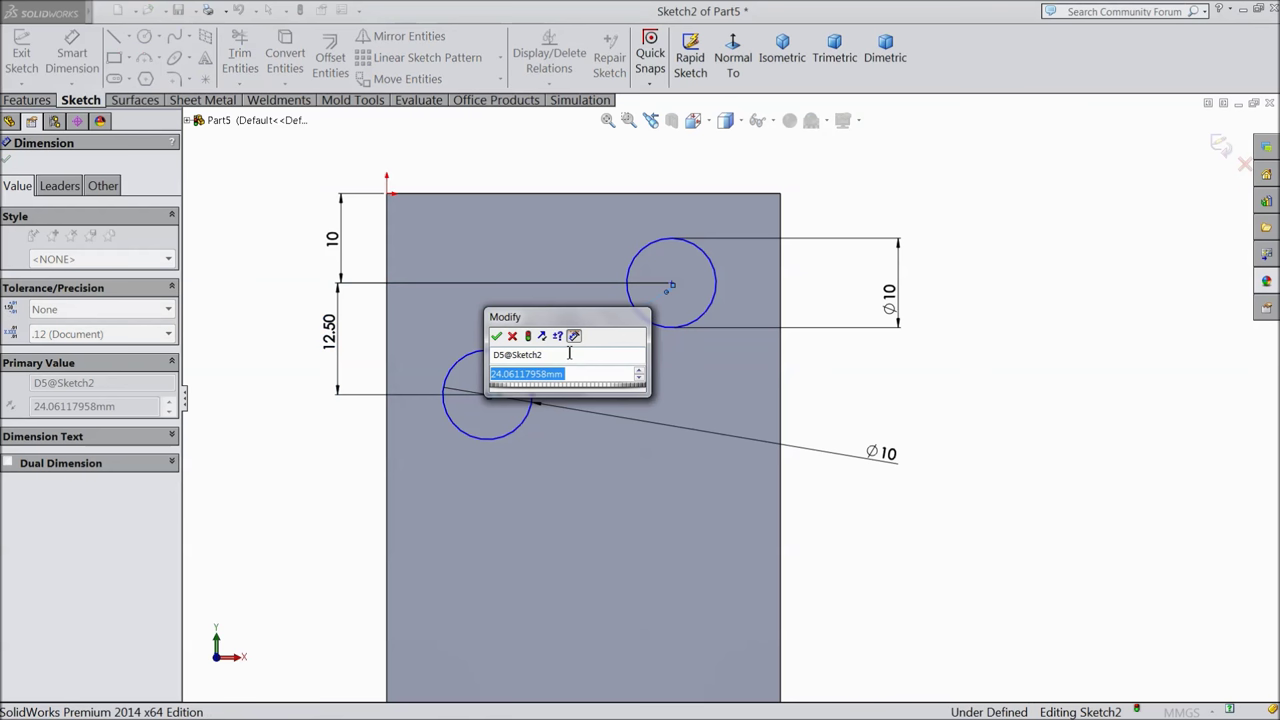
pyautogui.write('25')
pyautogui.click(496, 337)
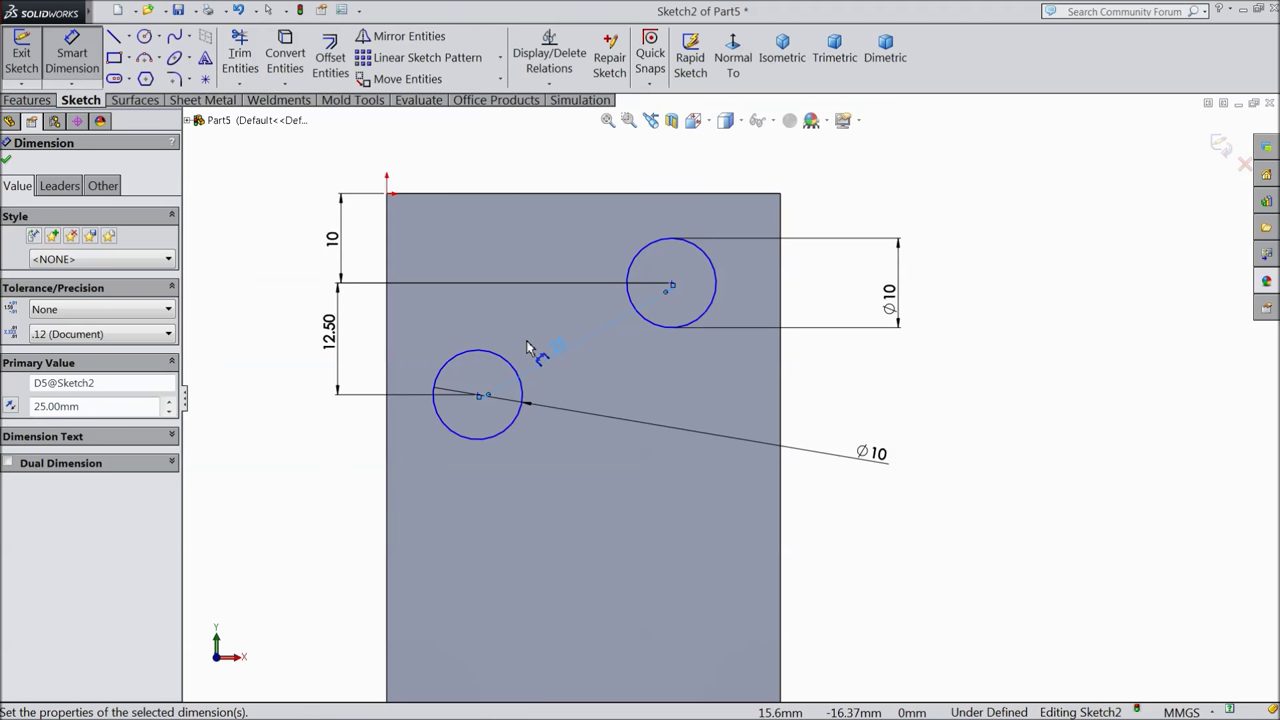
pyautogui.click(6, 161)
# - Sketch a short vertical centerline downward from the midpoint of the plate's top edge
pyautogui.click(129, 37)
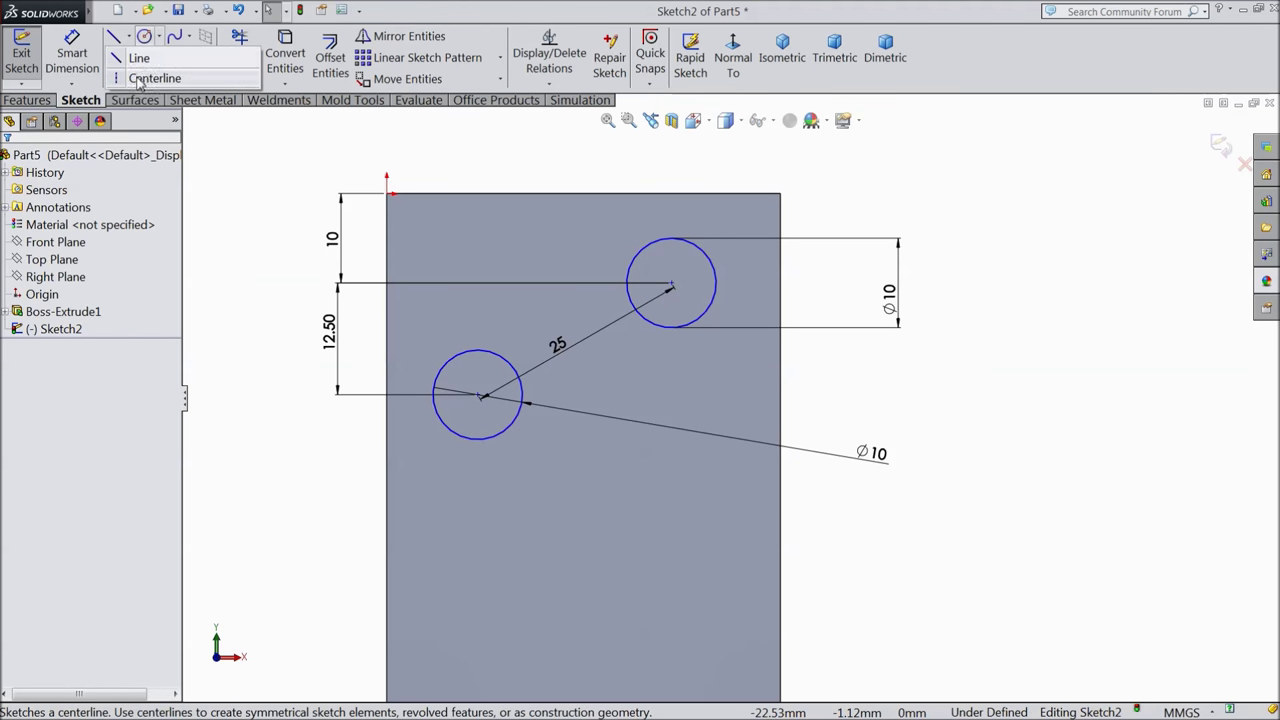
pyautogui.click(139, 79)
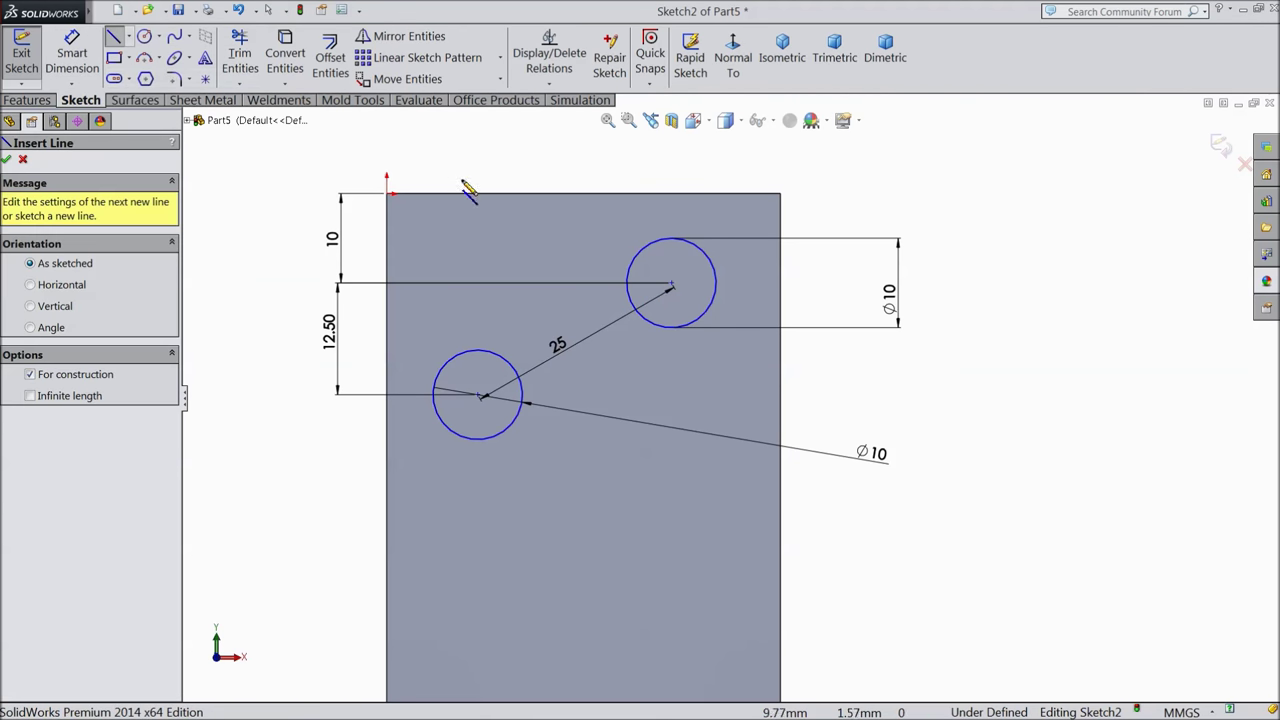
pyautogui.click(585, 192)
pyautogui.rightClick(556, 232)
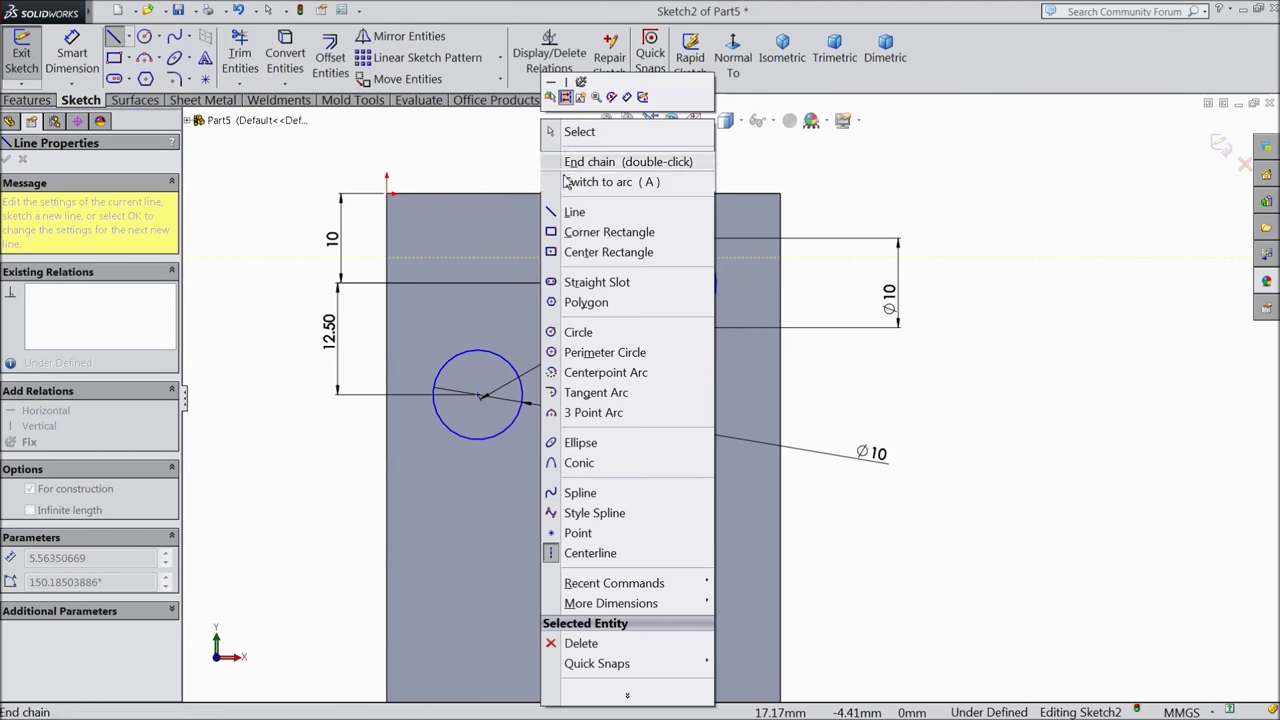
pyautogui.click(579, 131)
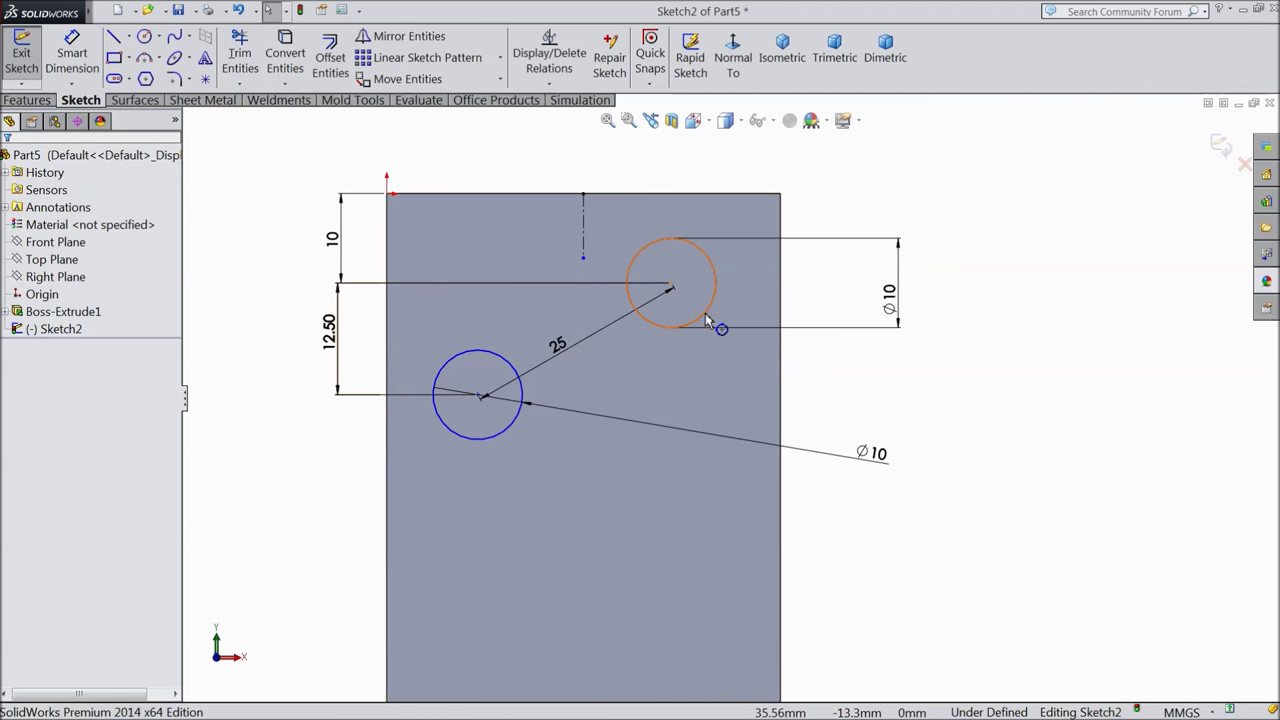
# - Add a symmetric relation between the two circles about the vertical centerline
pyautogui.click(705, 316)
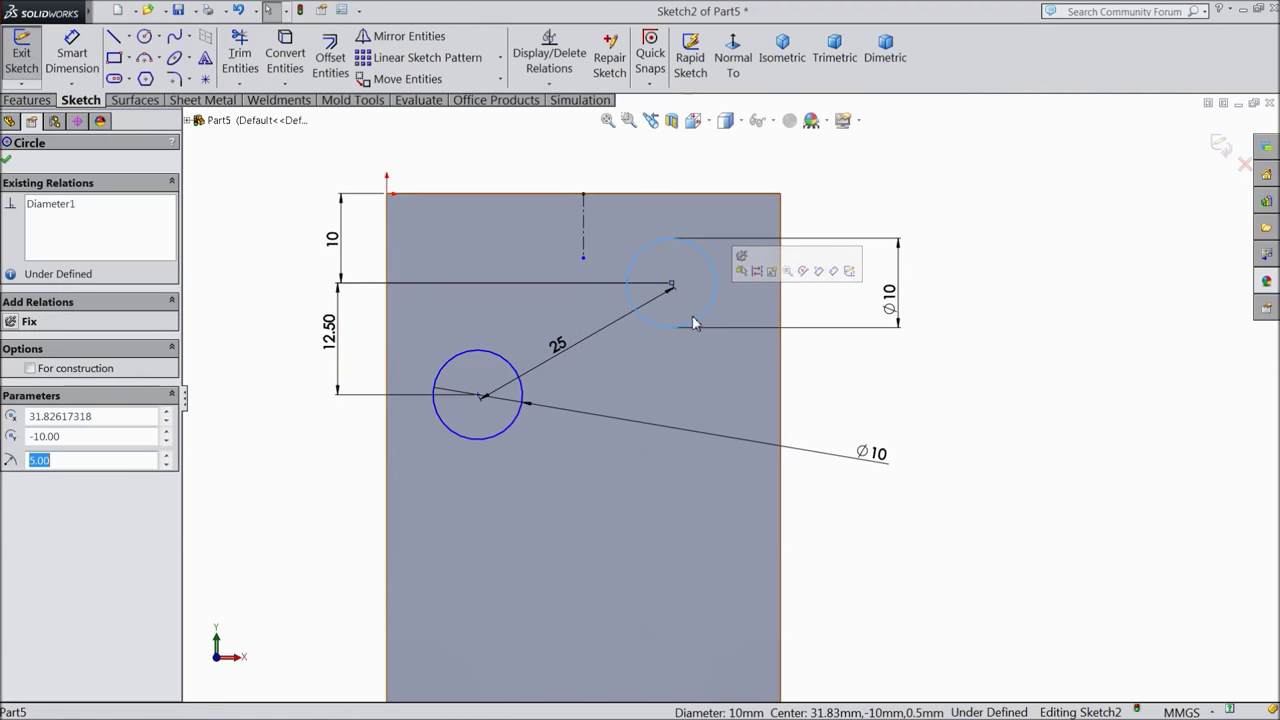
pyautogui.keyDown('ctrl'); pyautogui.click(498, 362); pyautogui.keyUp('ctrl')
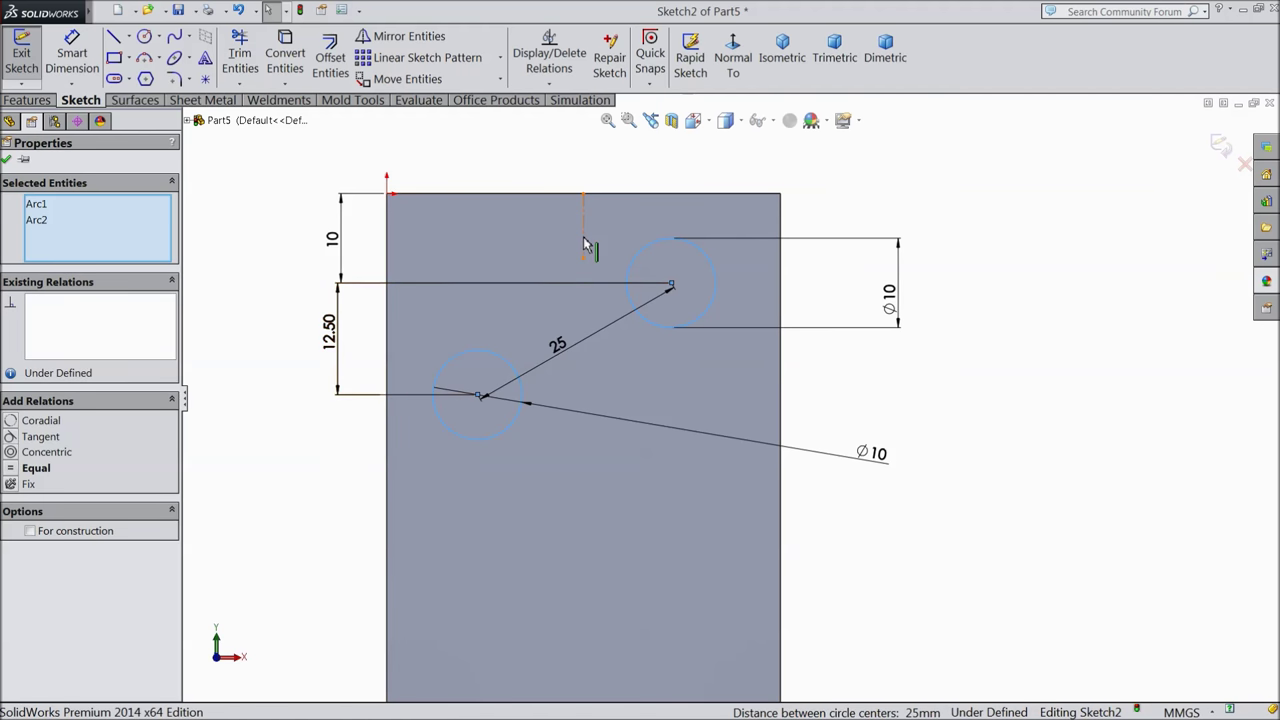
pyautogui.keyDown('ctrl'); pyautogui.click(585, 246); pyautogui.keyUp('ctrl')
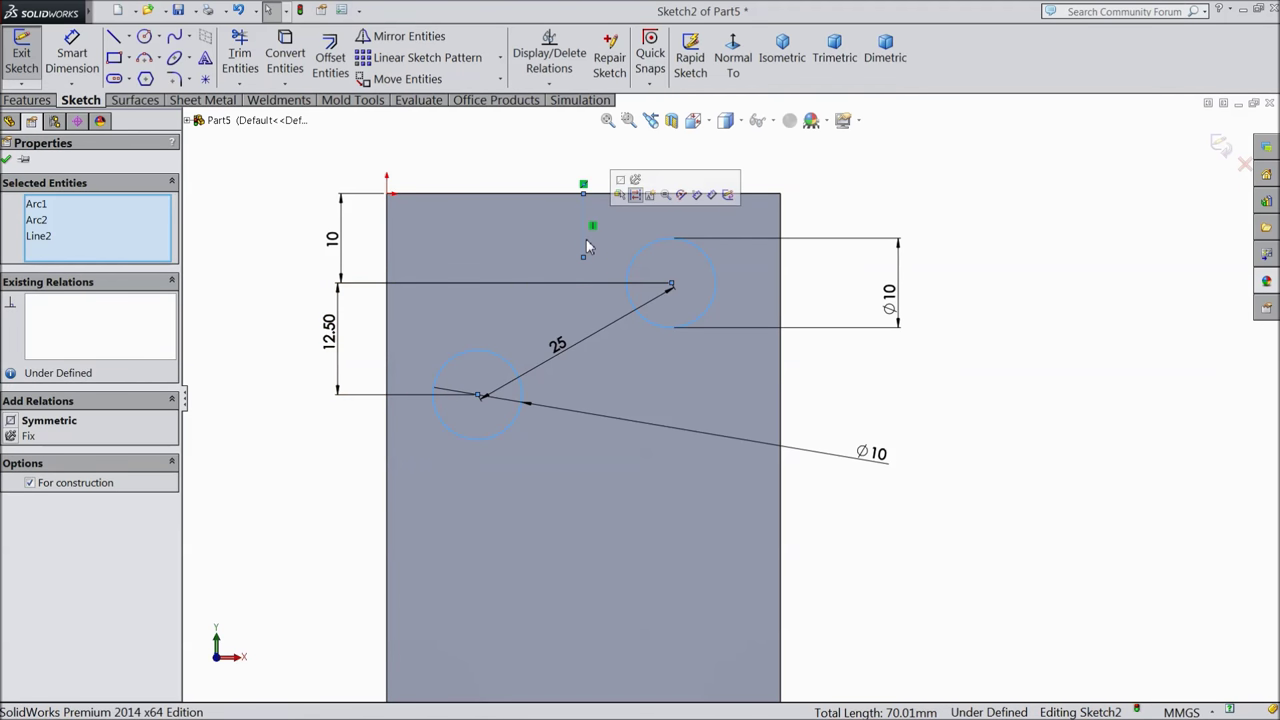
pyautogui.click(621, 181)
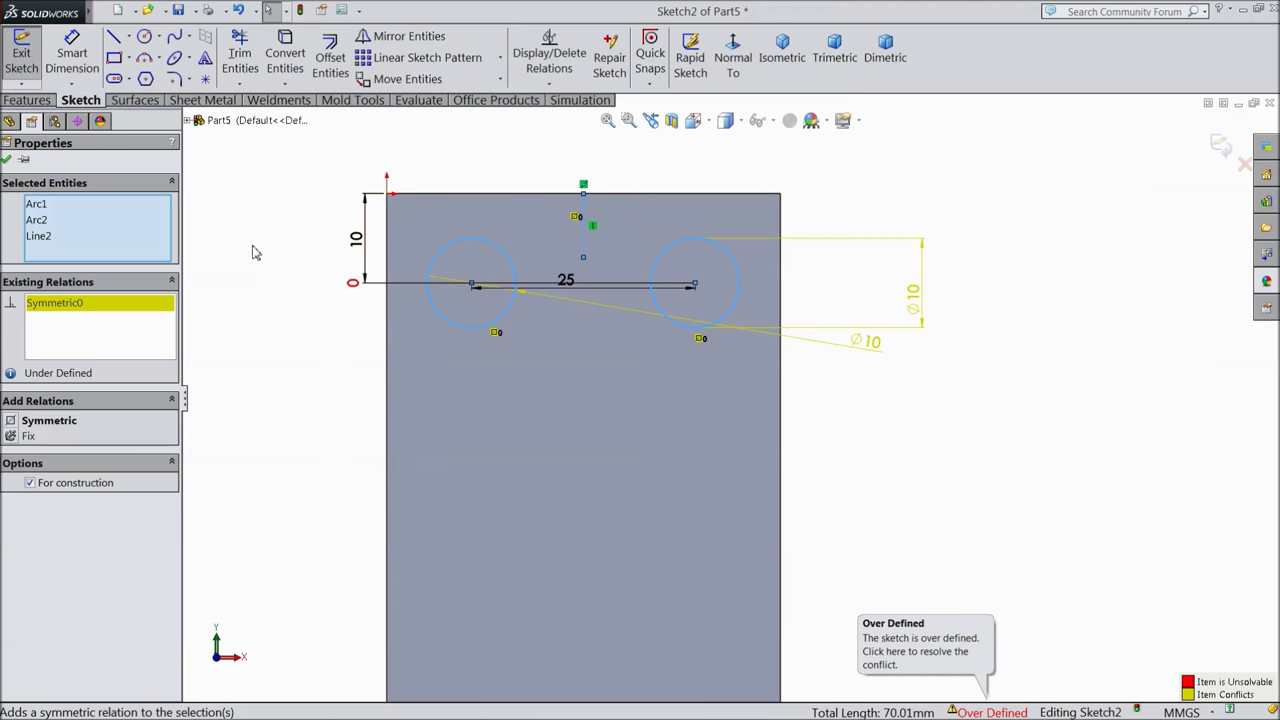
# - Undo the symmetric relation between the two circles and delete the short vertical centerline
pyautogui.click(240, 12)
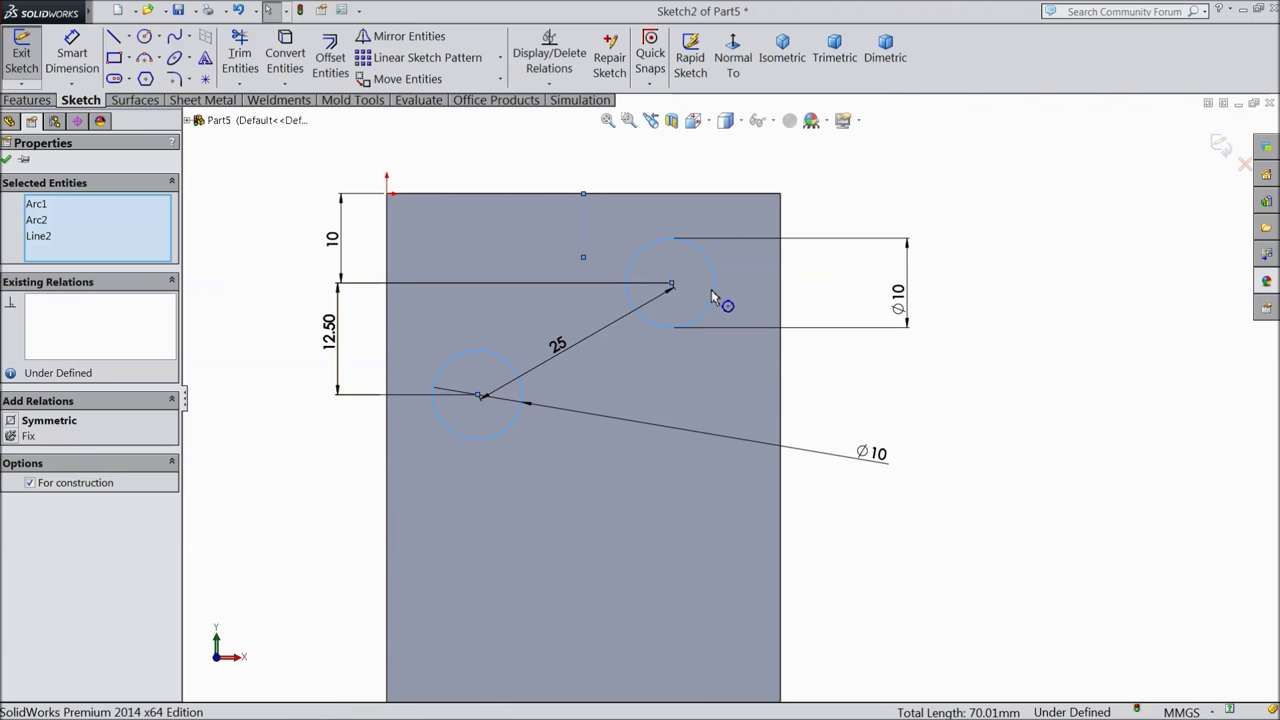
pyautogui.click(400, 263)
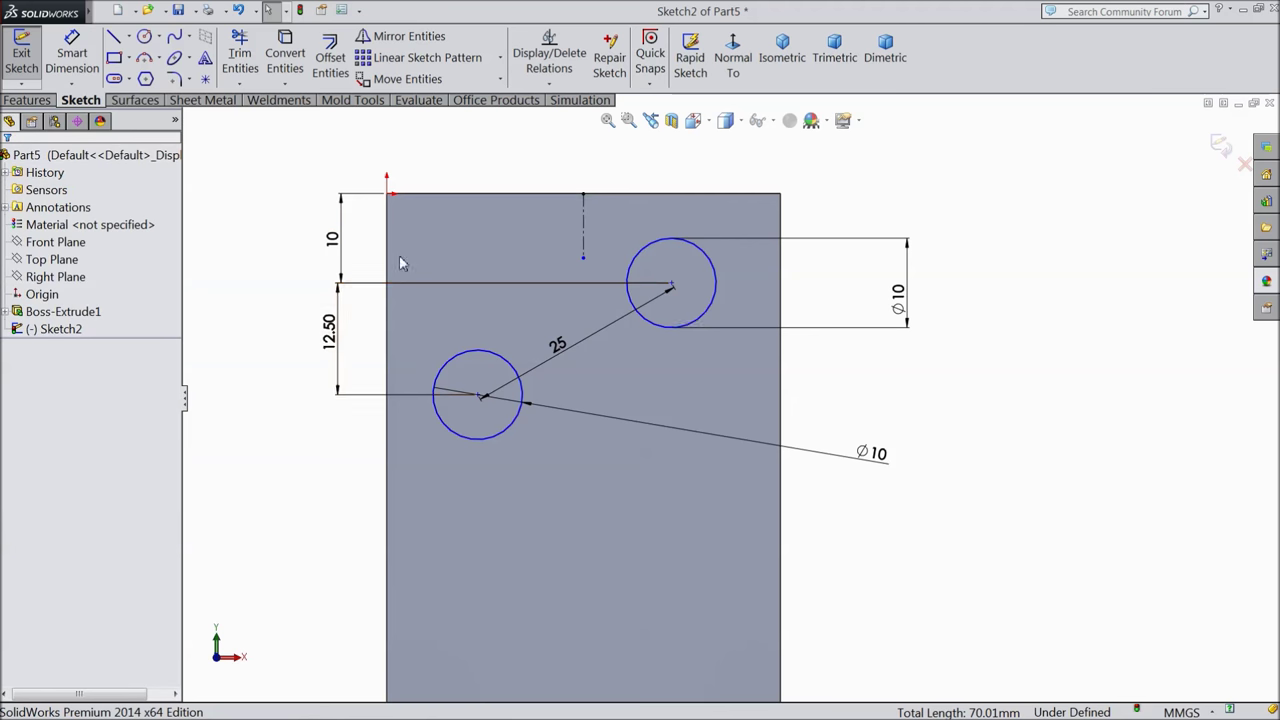
pyautogui.click(671, 286)
pyautogui.moveTo(682, 287); pyautogui.dragTo(682, 287)
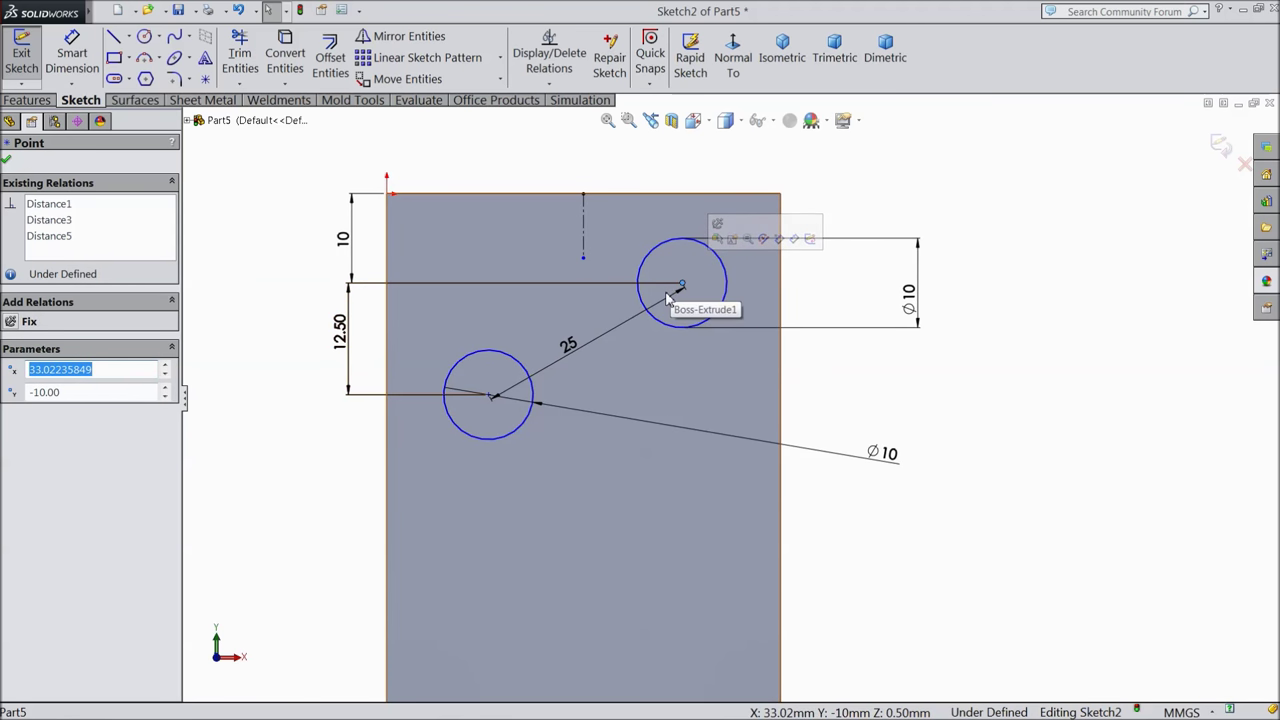
pyautogui.click(584, 232)
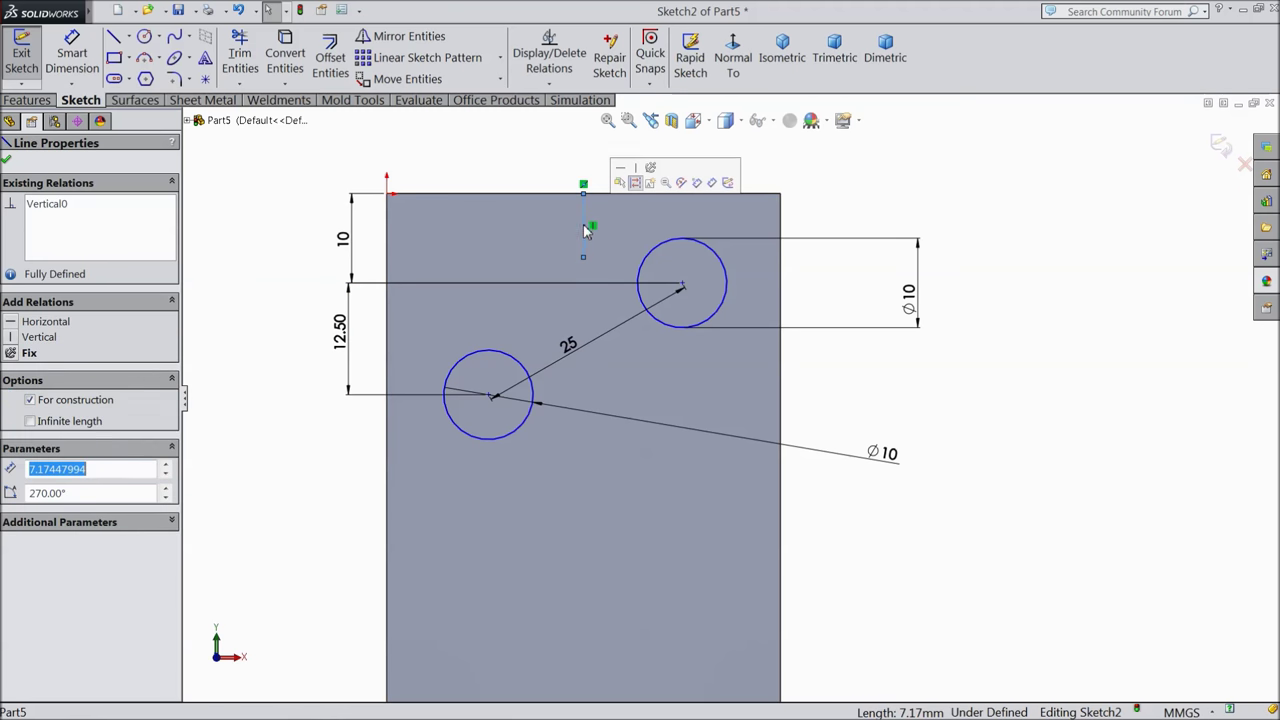
pyautogui.press('Delete')
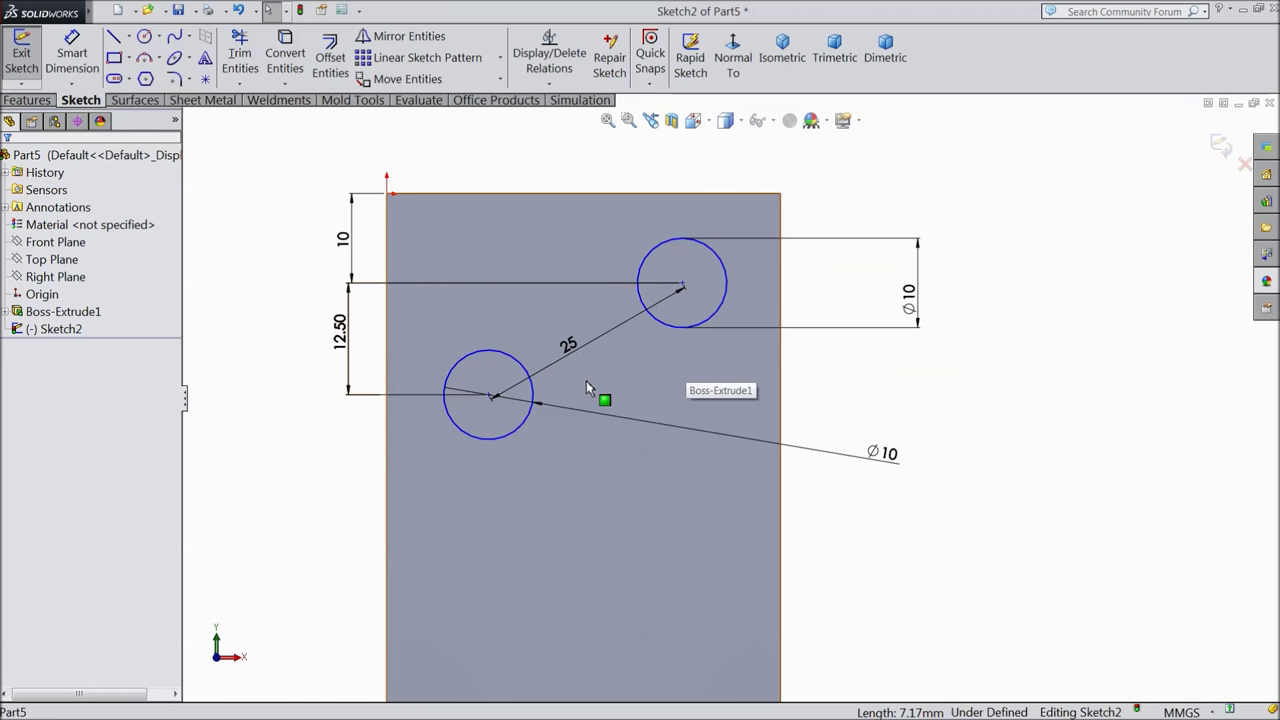
# - Dimension the horizontal distance from the upper circle's center to the plate's right edge as 11 mm
pyautogui.click(72, 55)
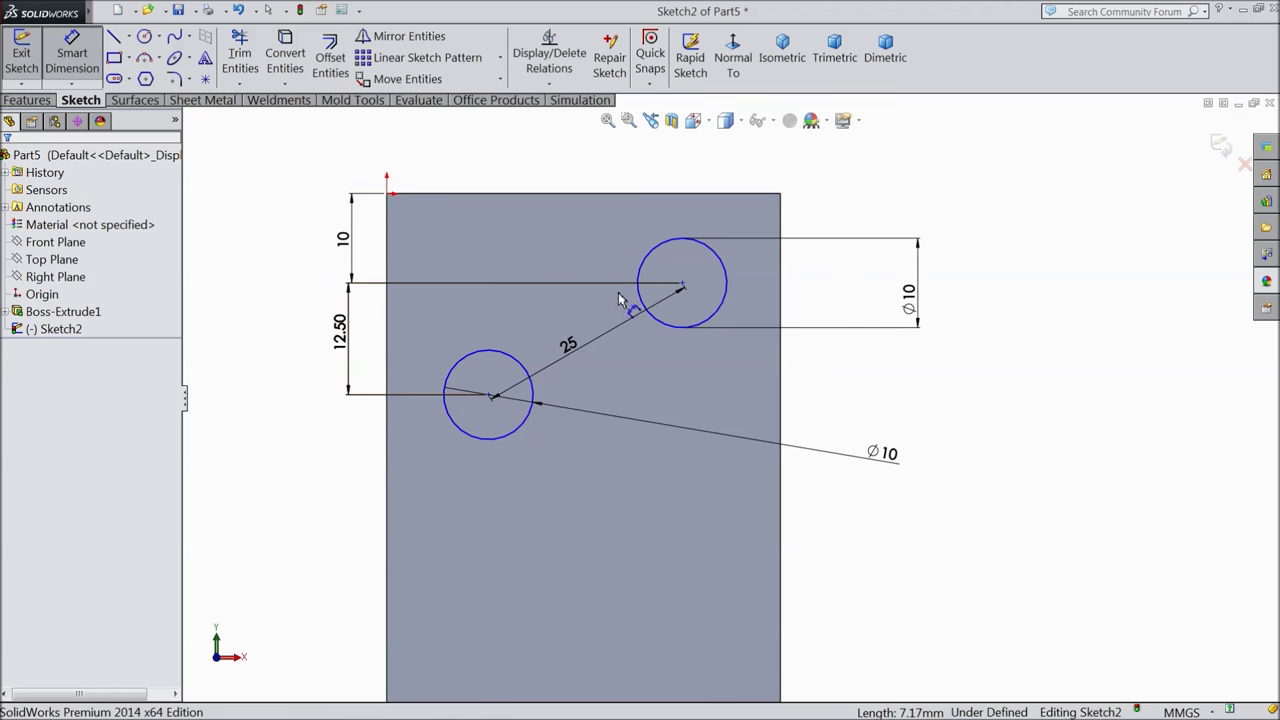
pyautogui.click(682, 284)
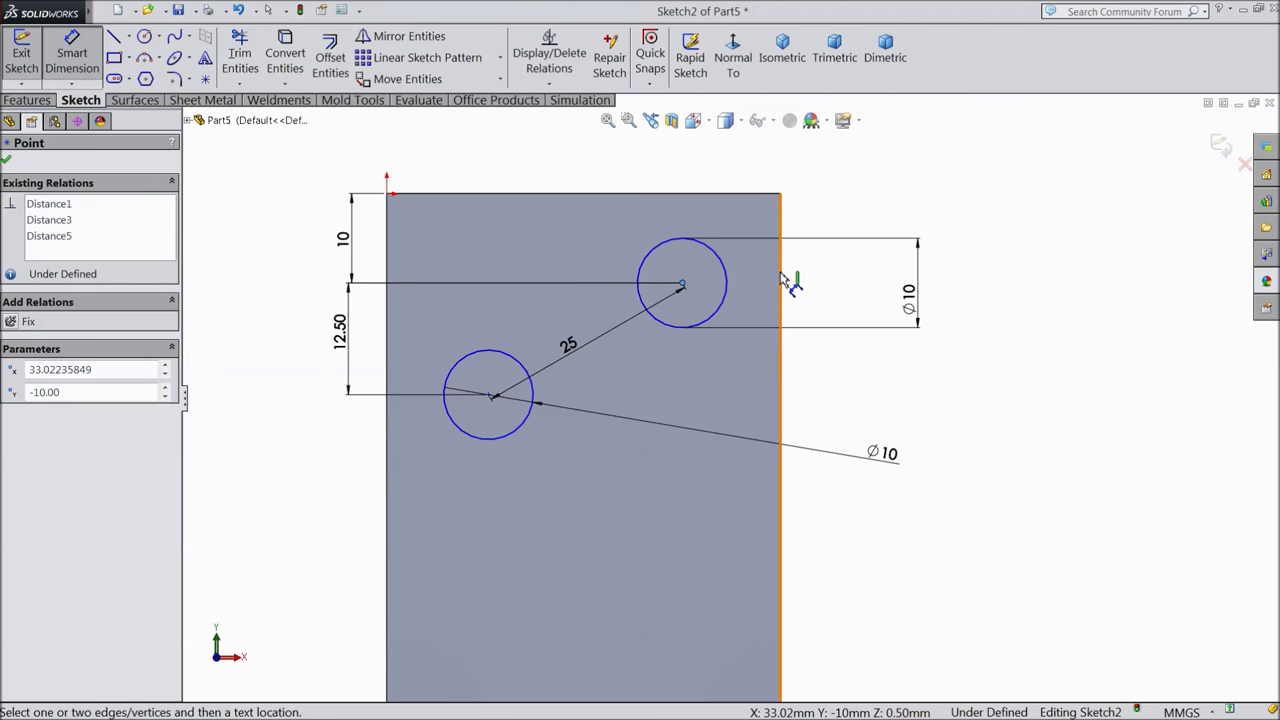
pyautogui.click(784, 280)
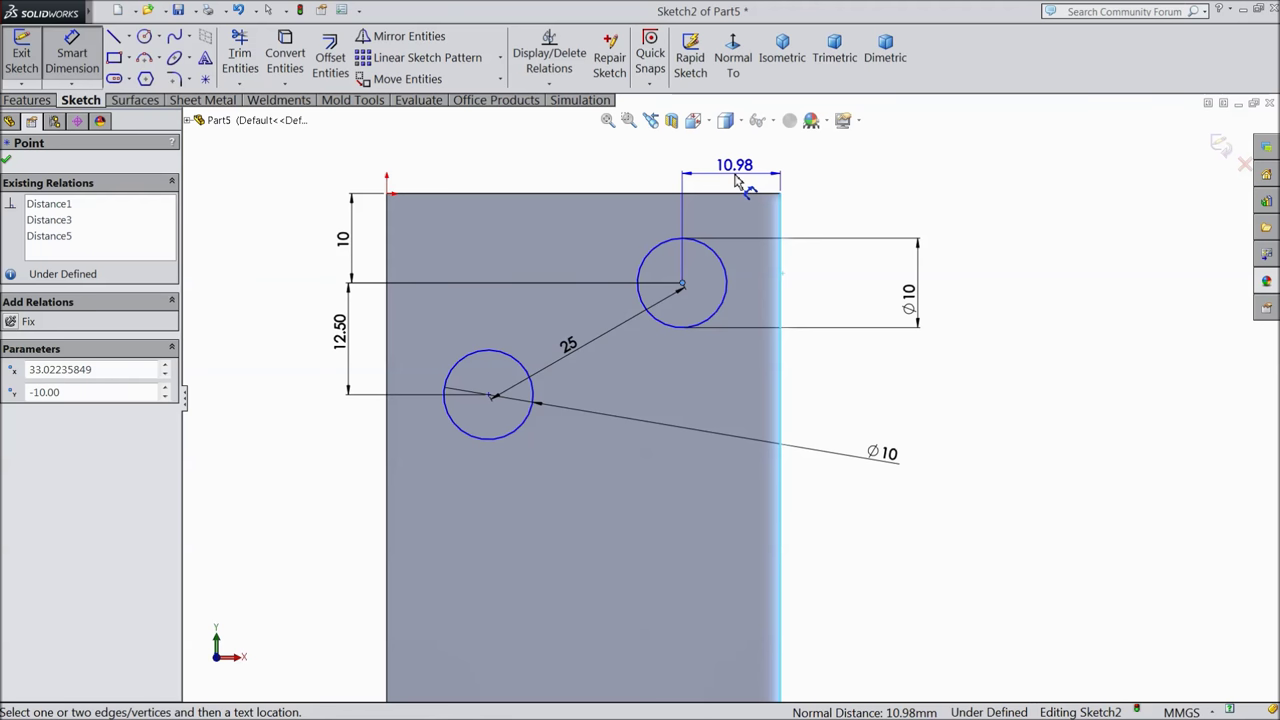
pyautogui.click(737, 181)
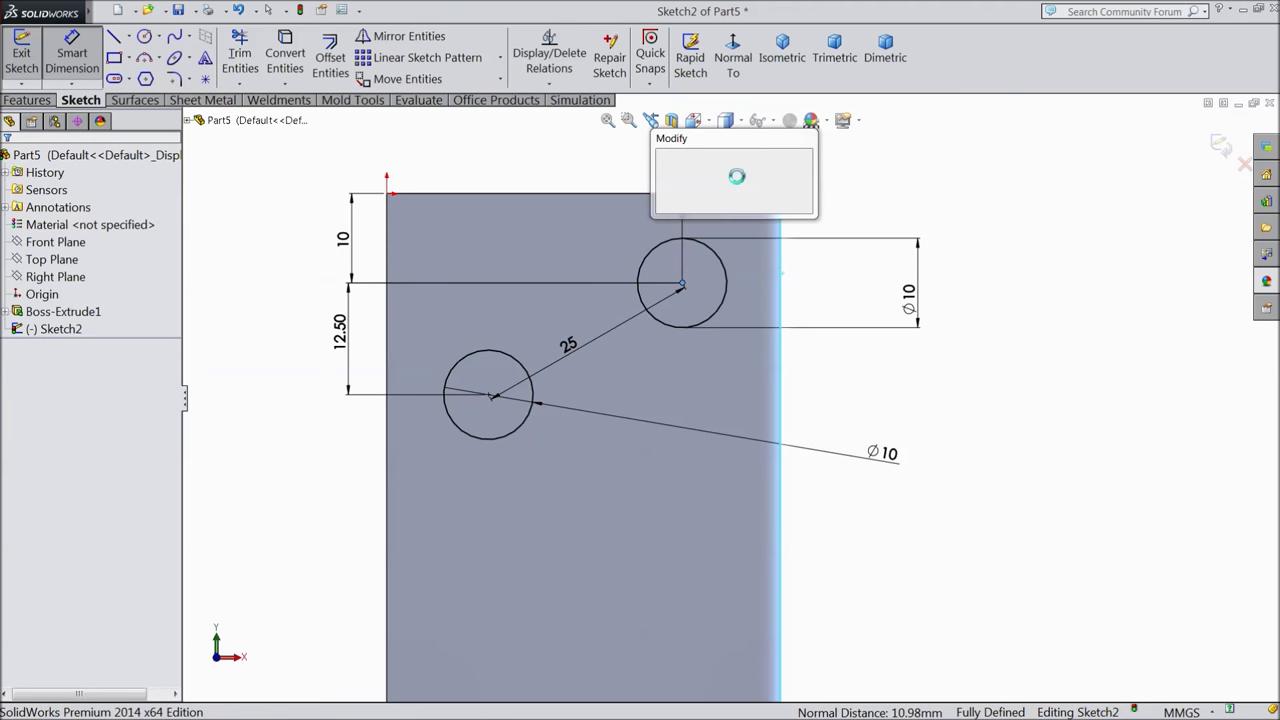
pyautogui.write('11')
pyautogui.click(662, 157)
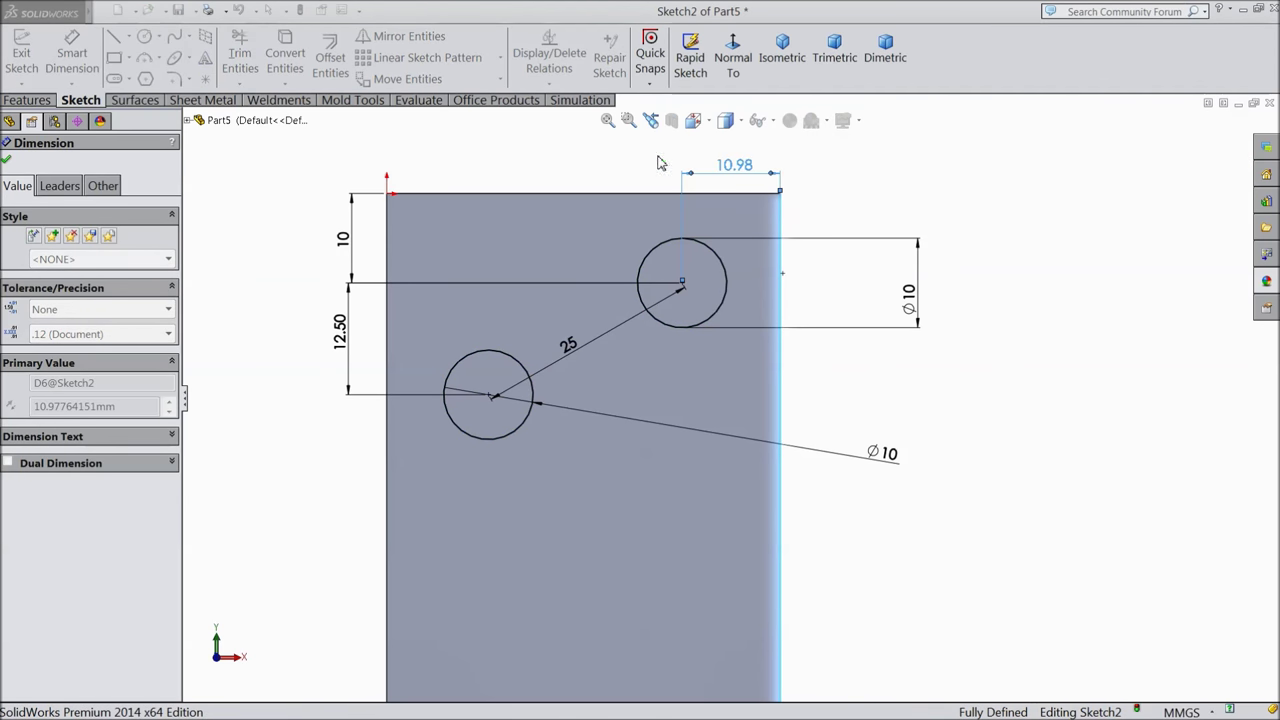
pyautogui.click(491, 396)
pyautogui.click(388, 362)
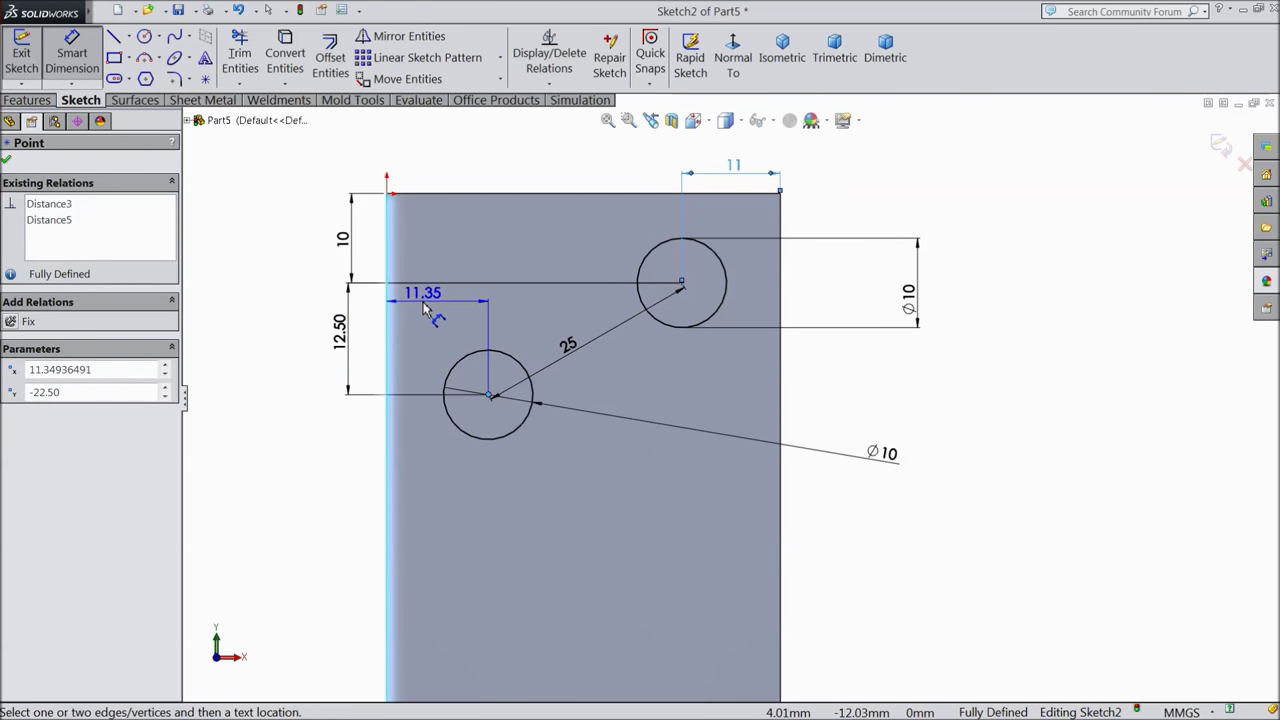
pyautogui.press('Escape')
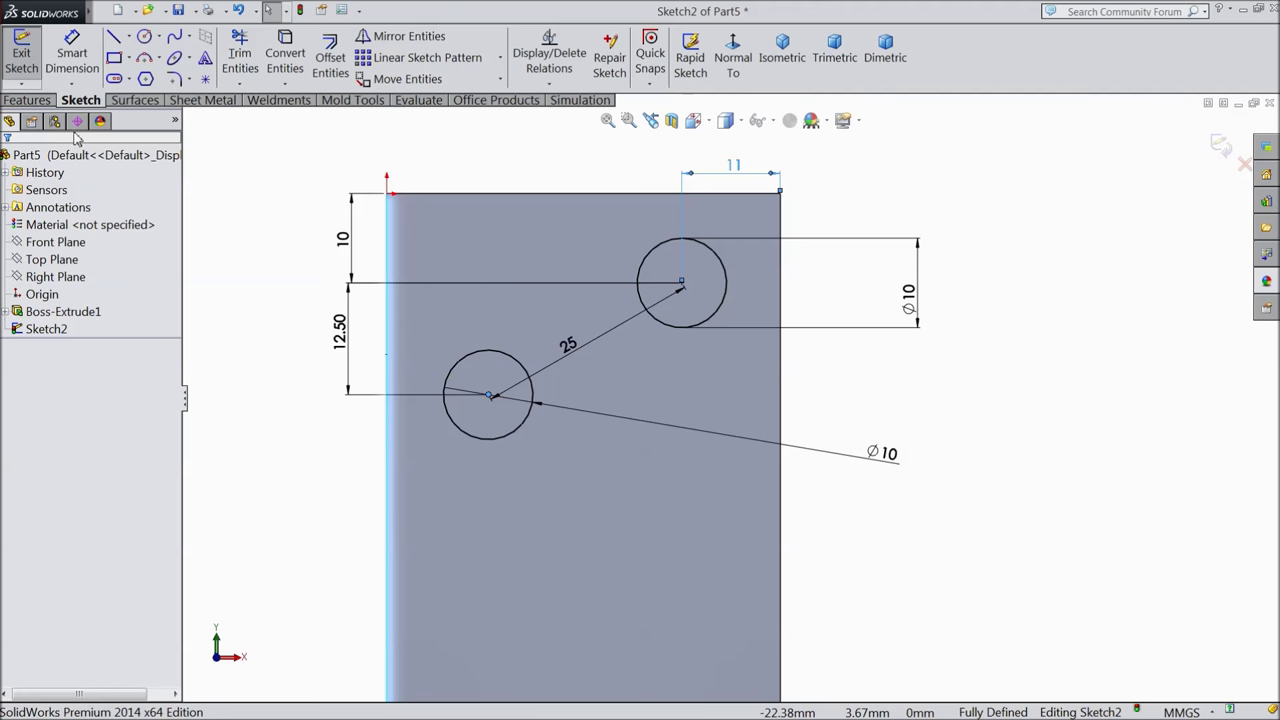
# - Cut both circles through the plate with an Extruded Cut set to Through All
pyautogui.click(28, 100)
pyautogui.click(277, 57)
pyautogui.click(72, 259)
pyautogui.click(74, 285)
pyautogui.click(8, 160)
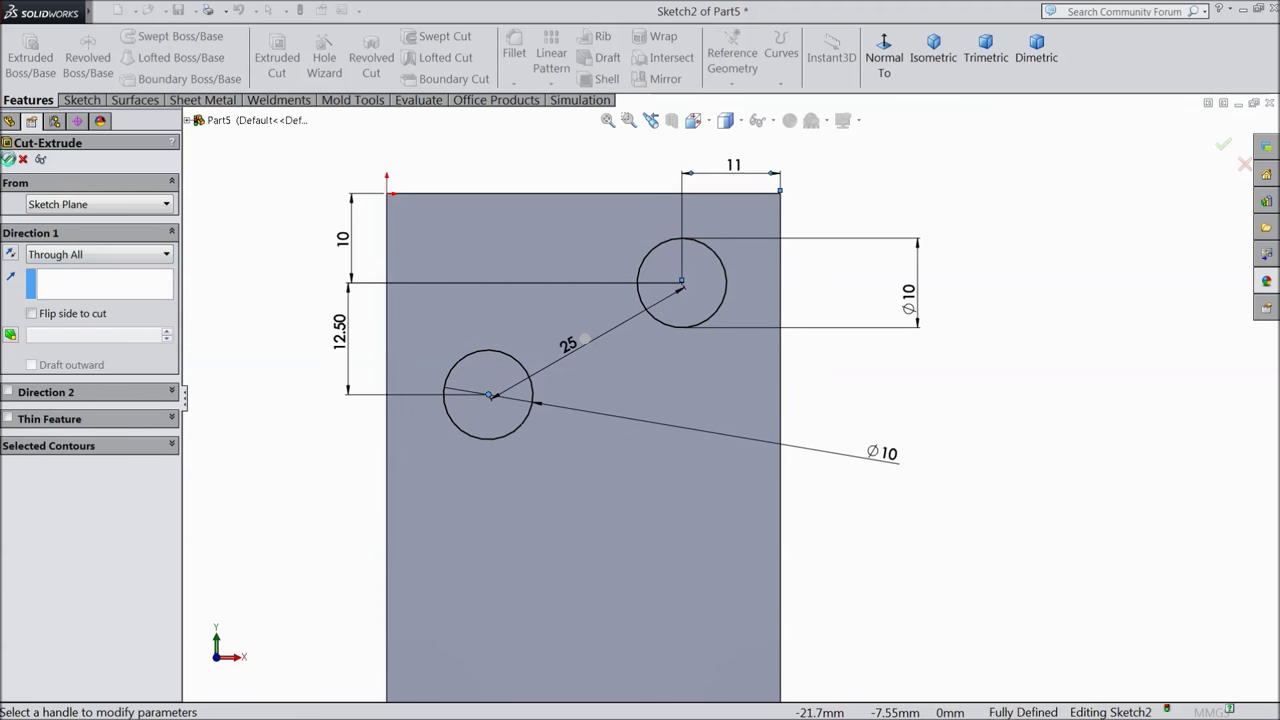
# - Start a sketch on the plate's front face and convert the edges of both holes into sketch circles
pyautogui.moveTo(322, 288); pyautogui.dragTo(286, 323, button='middle')
pyautogui.scroll(-2, 703, 370)
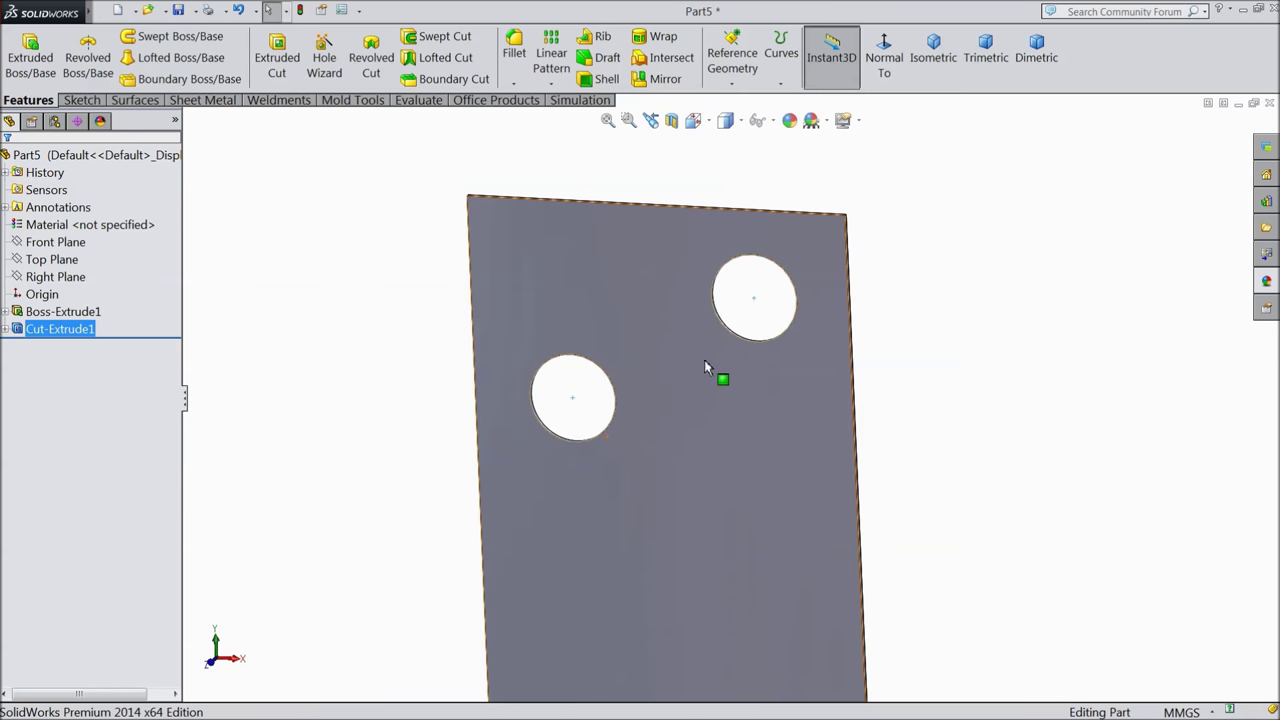
pyautogui.scroll(-2, 703, 370)
pyautogui.click(688, 433)
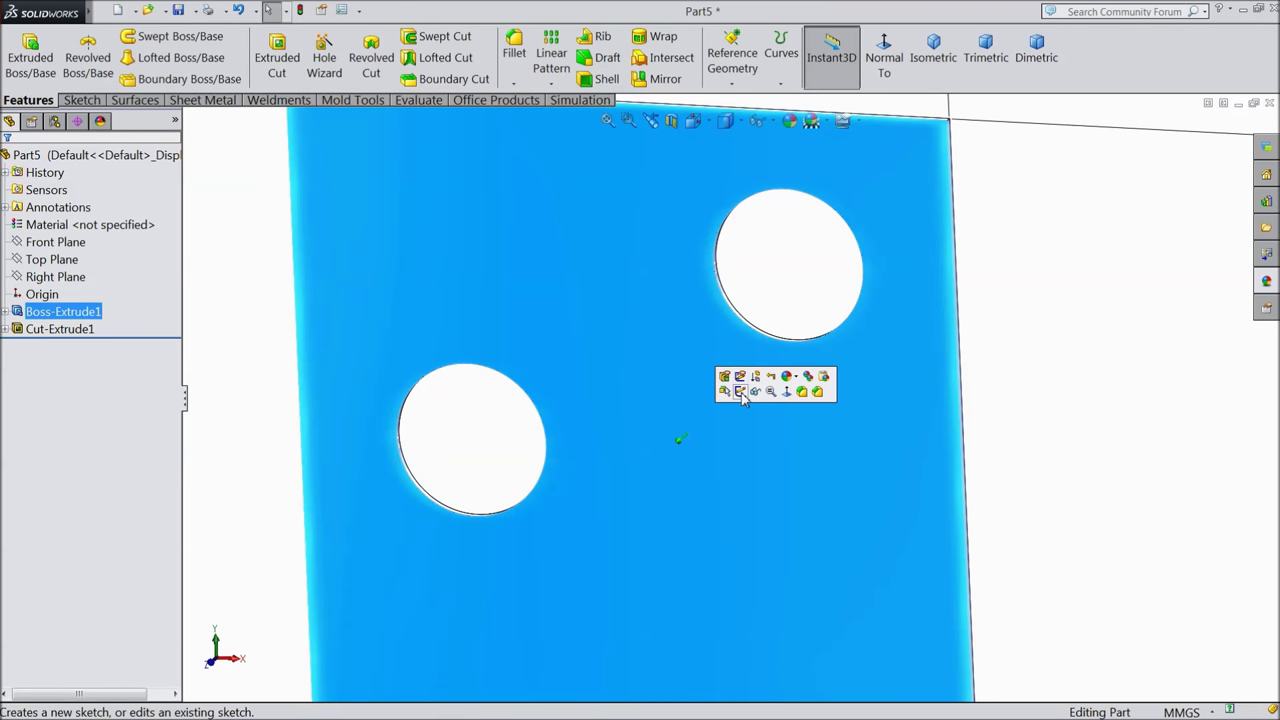
pyautogui.click(740, 392)
pyautogui.click(543, 432)
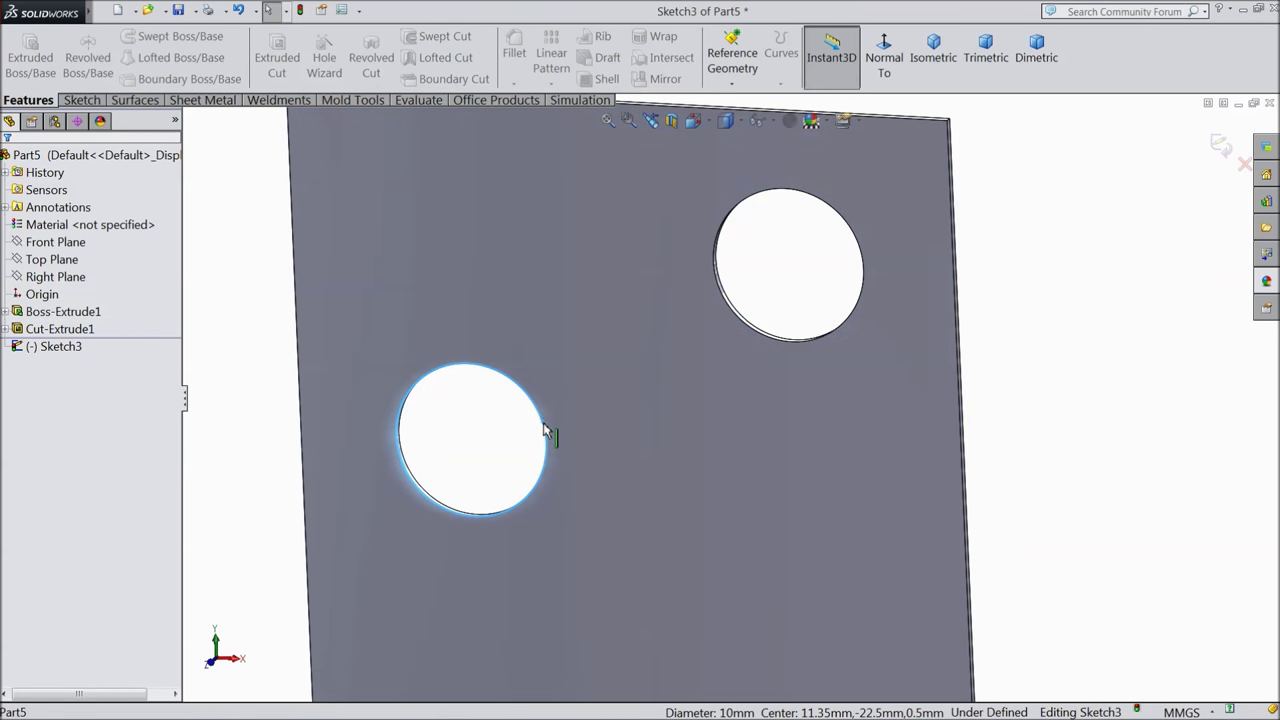
pyautogui.keyDown('ctrl'); pyautogui.click(788, 347); pyautogui.keyUp('ctrl')
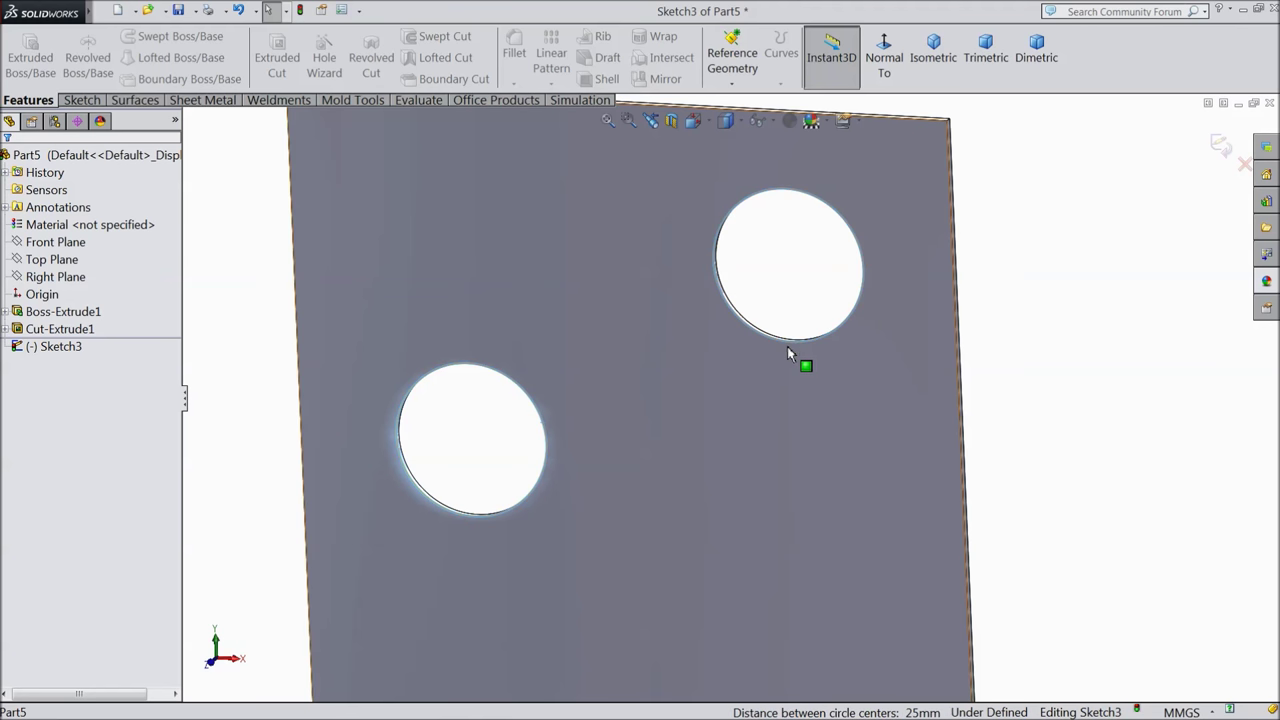
pyautogui.click(82, 100)
pyautogui.click(285, 58)
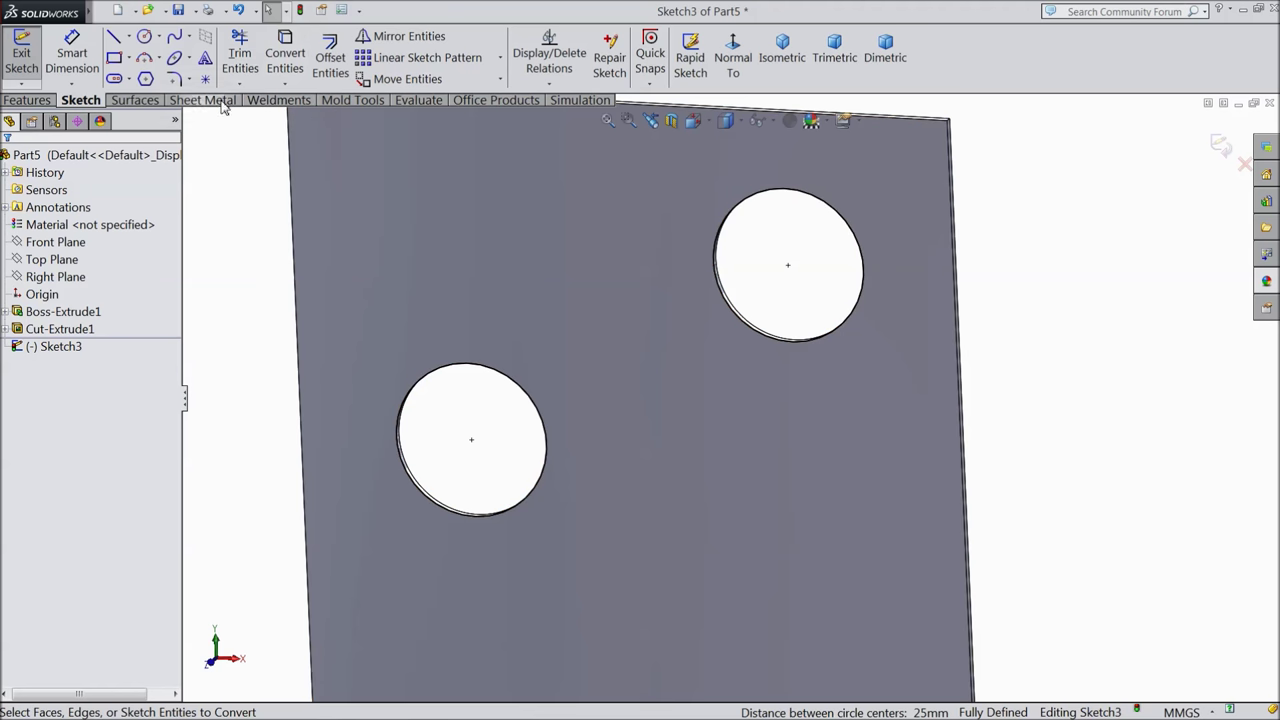
# - Offset both hole circles outward by 0.5 mm
pyautogui.click(329, 62)
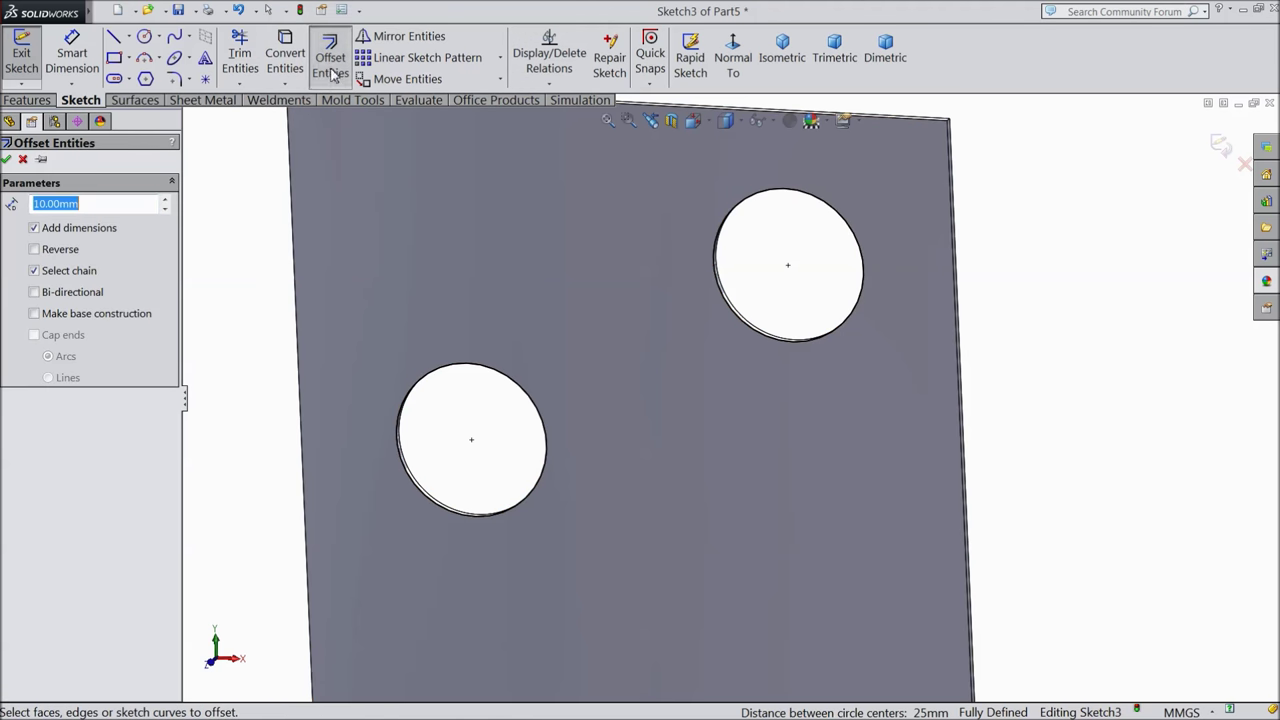
pyautogui.write('0.5')
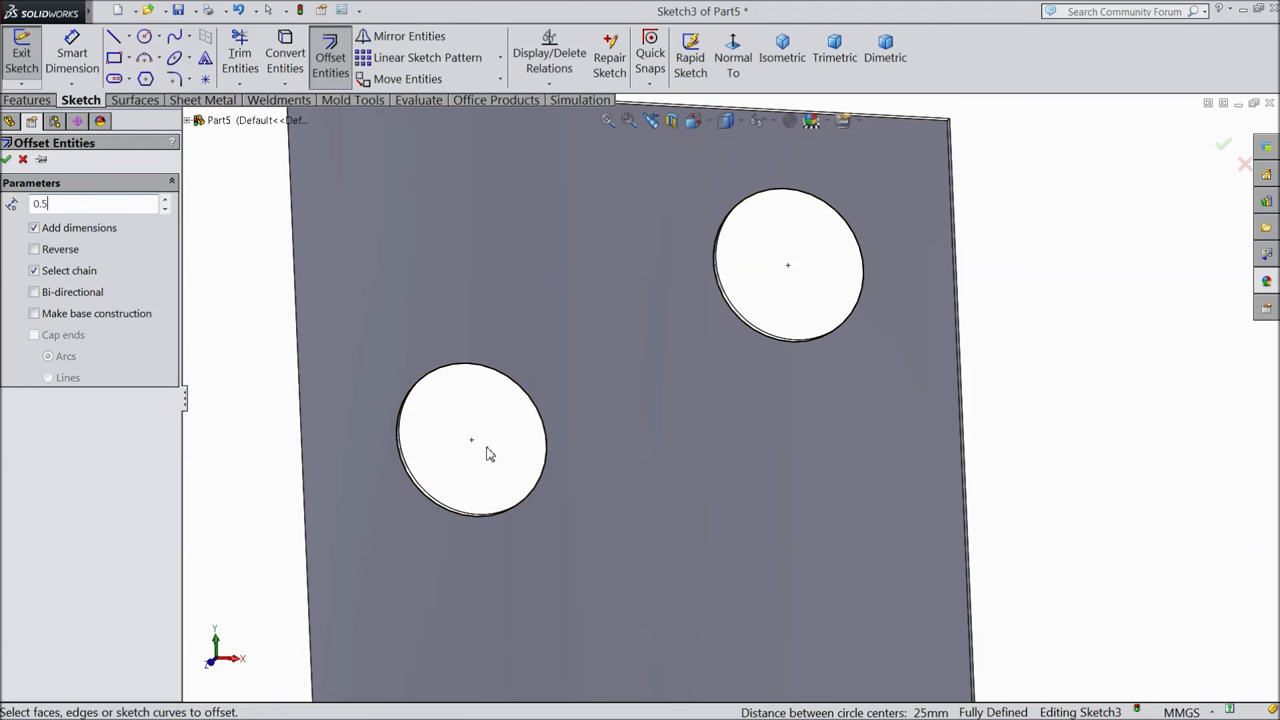
pyautogui.click(531, 507)
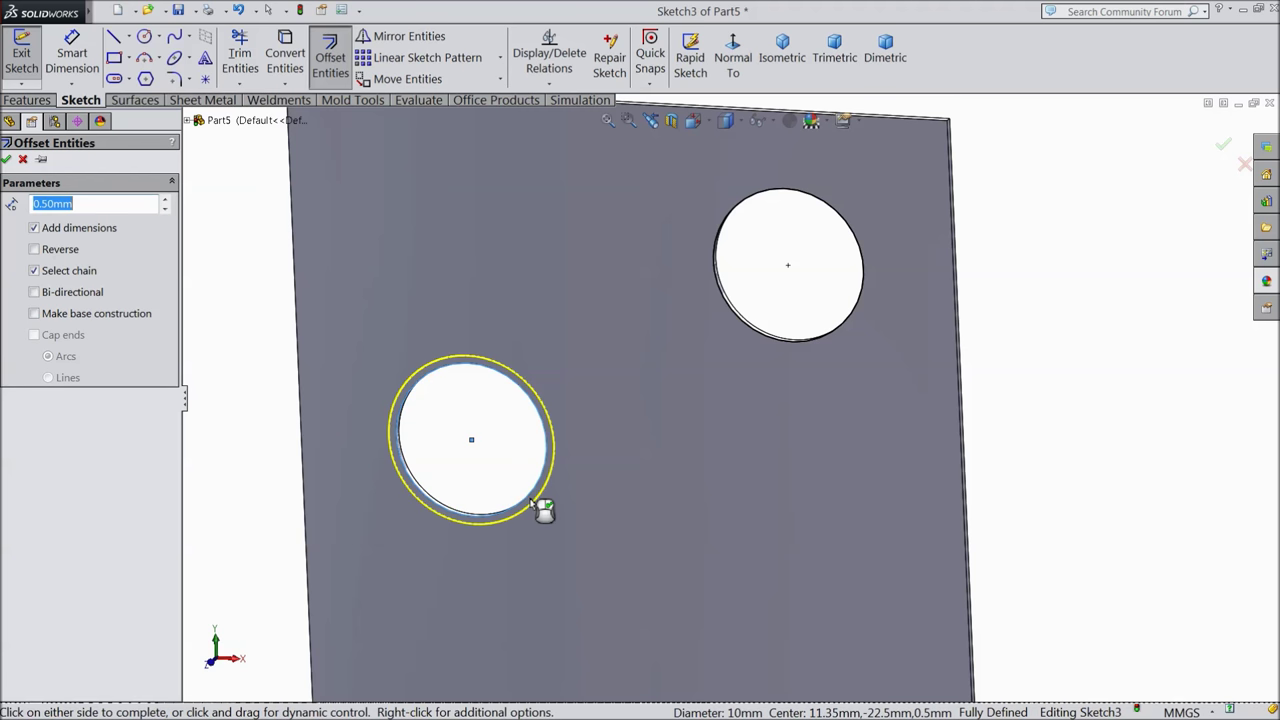
pyautogui.click(818, 337)
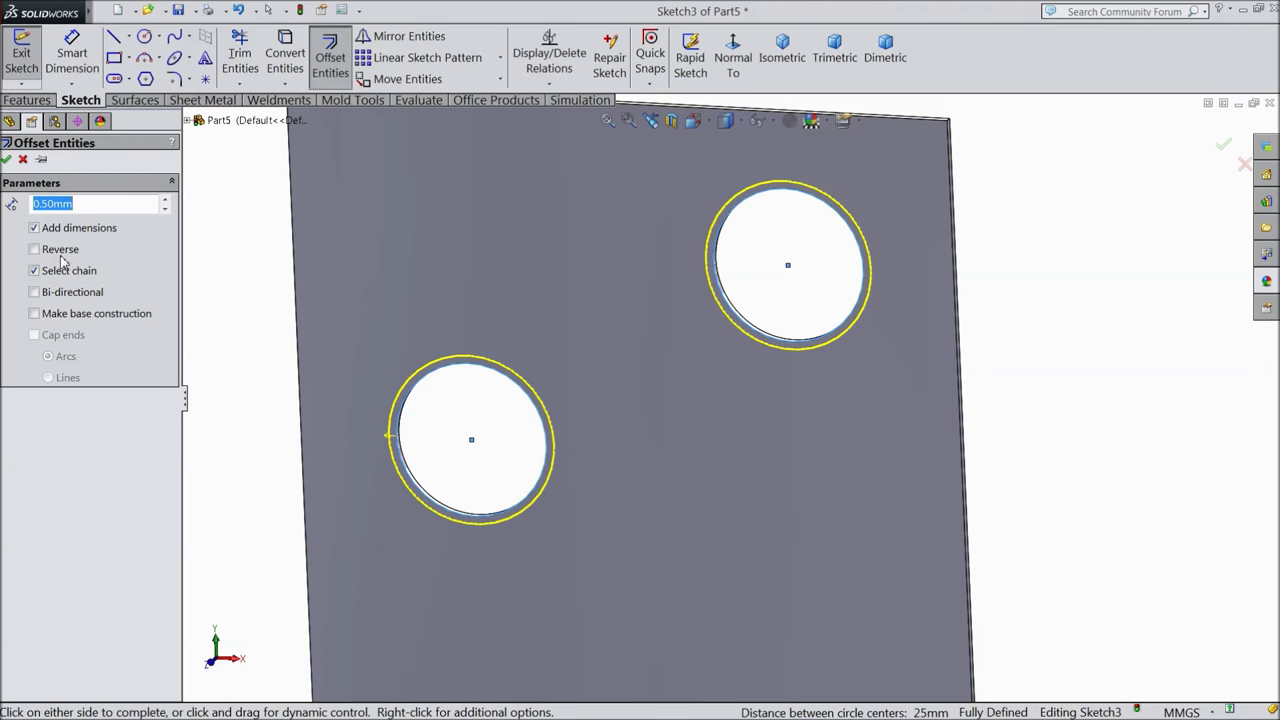
pyautogui.click(6, 161)
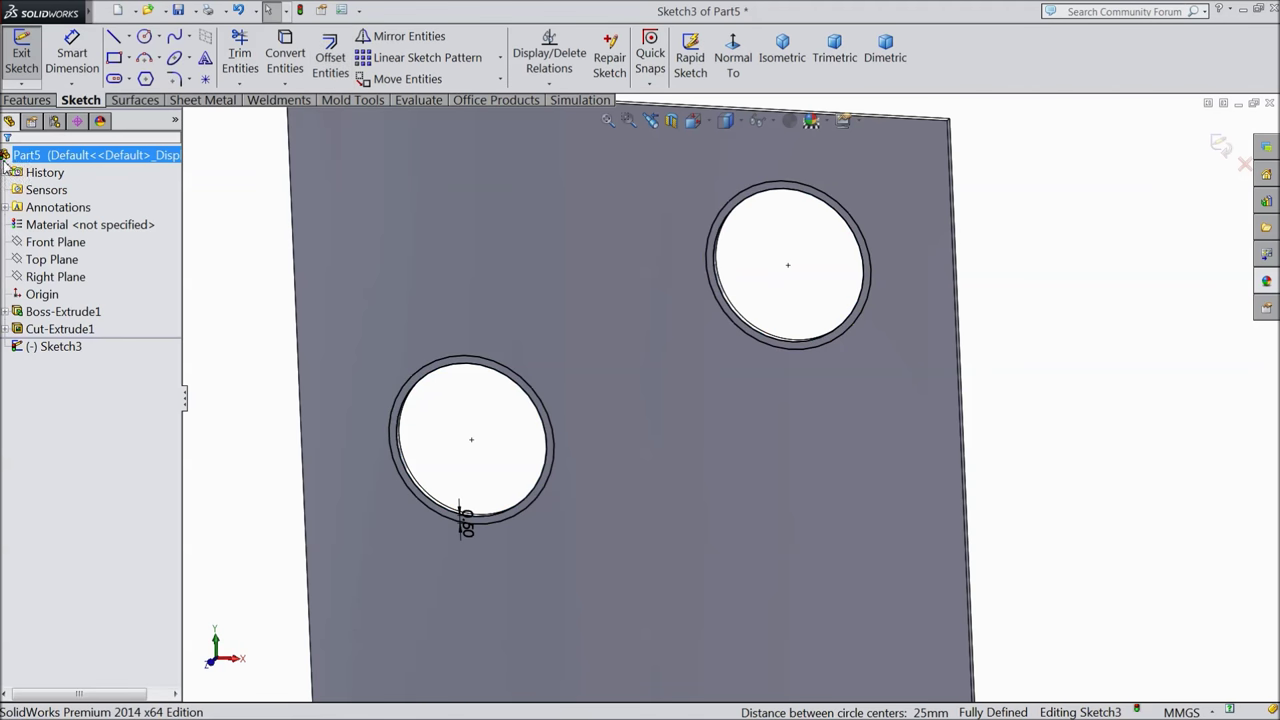
# - Extrude the two ring profiles around the holes 4.5 mm as a blind boss merged with the plate
pyautogui.click(27, 100)
pyautogui.click(30, 57)
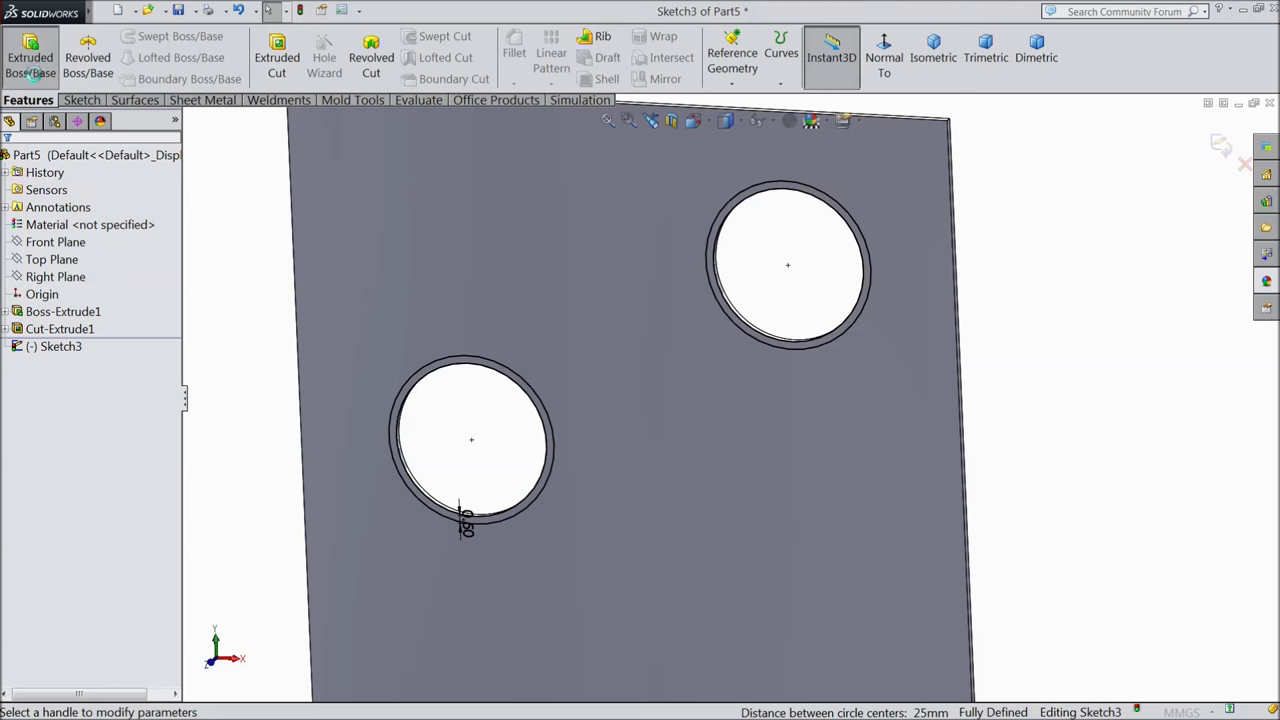
pyautogui.write('4.5')
pyautogui.press('Return')
pyautogui.moveTo(238, 320); pyautogui.dragTo(277, 346, button='middle')
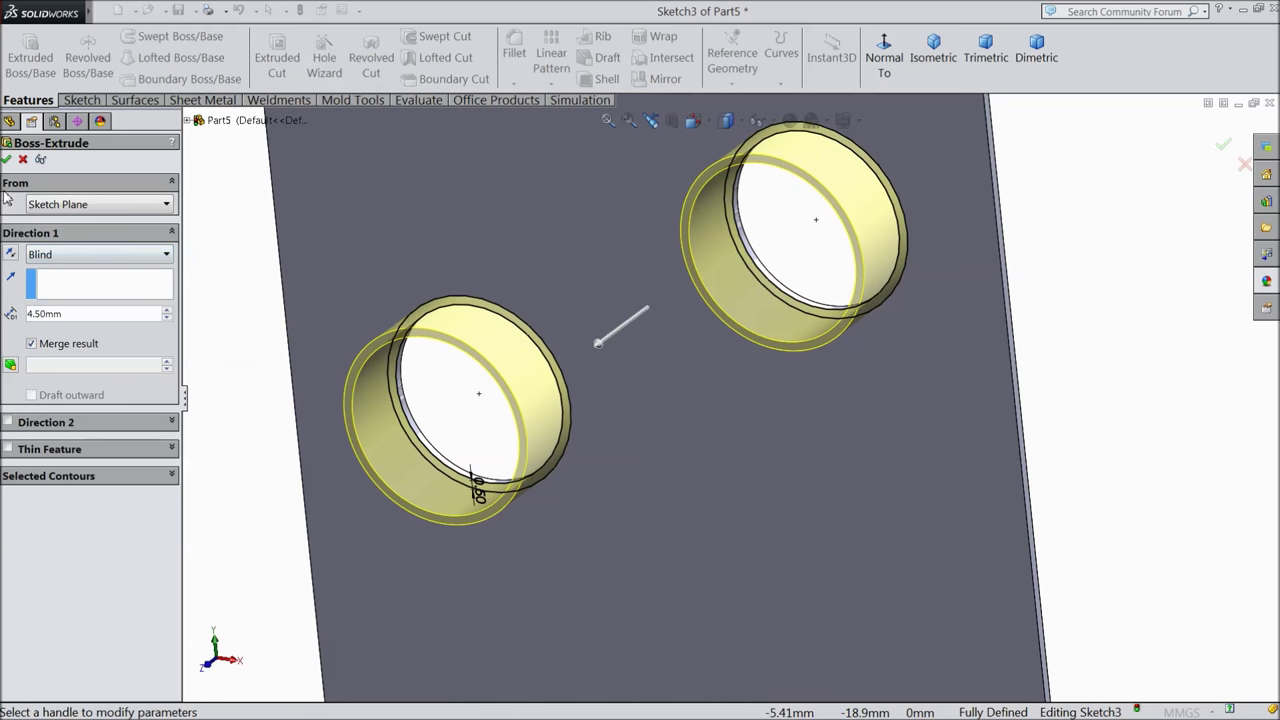
pyautogui.click(7, 159)
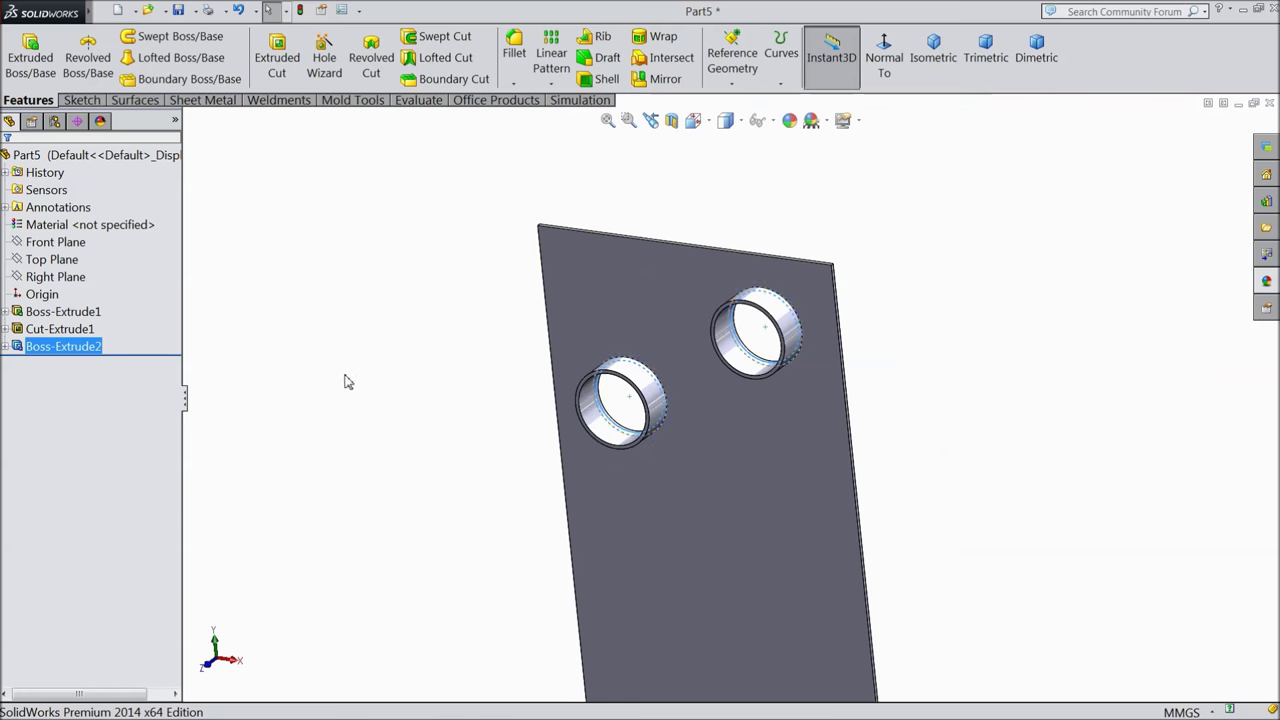
pyautogui.click(348, 382)
# - Start a linear pattern along the plate's long left edge with 25 mm spacing
pyautogui.moveTo(371, 420); pyautogui.dragTo(348, 313, button='middle')
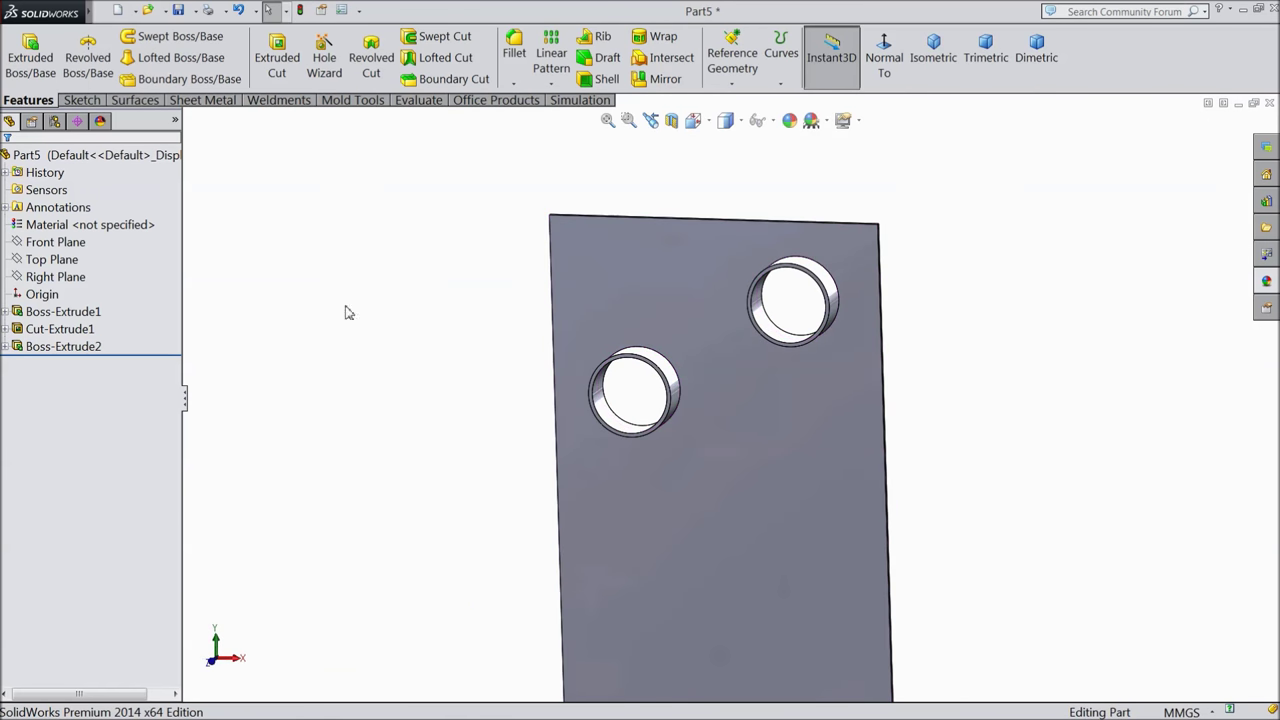
pyautogui.click(549, 78)
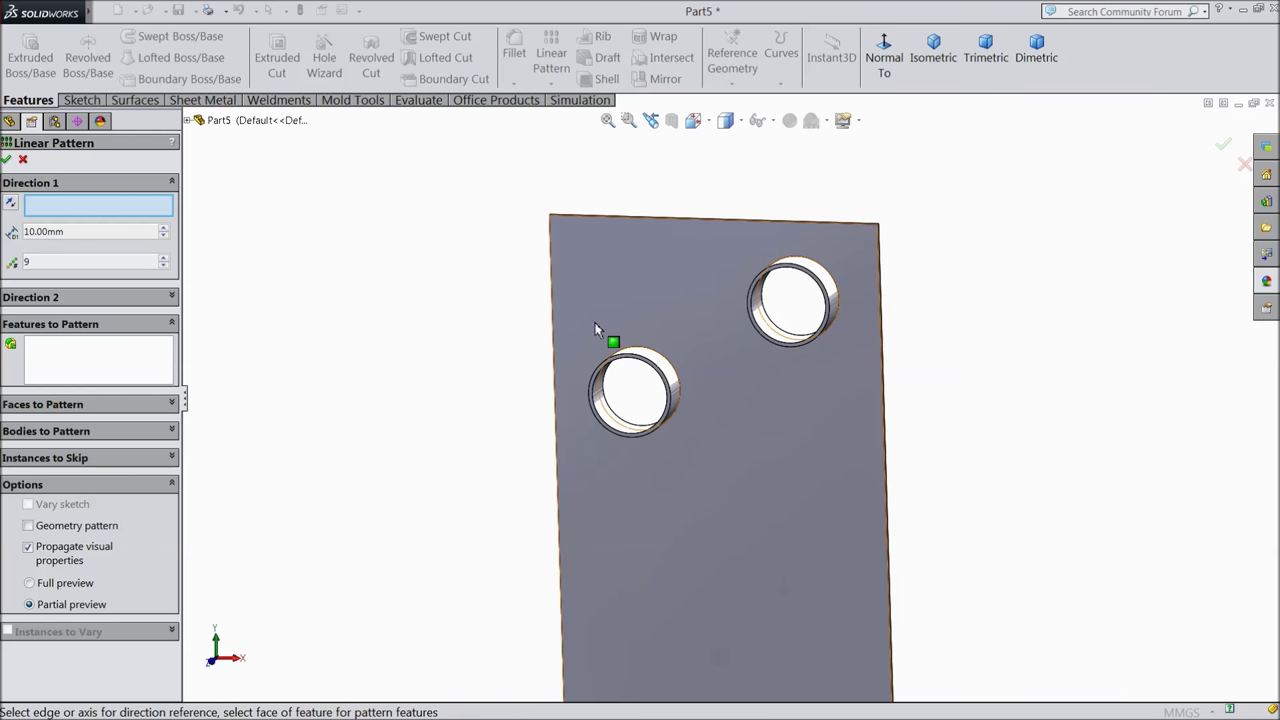
pyautogui.click(554, 315)
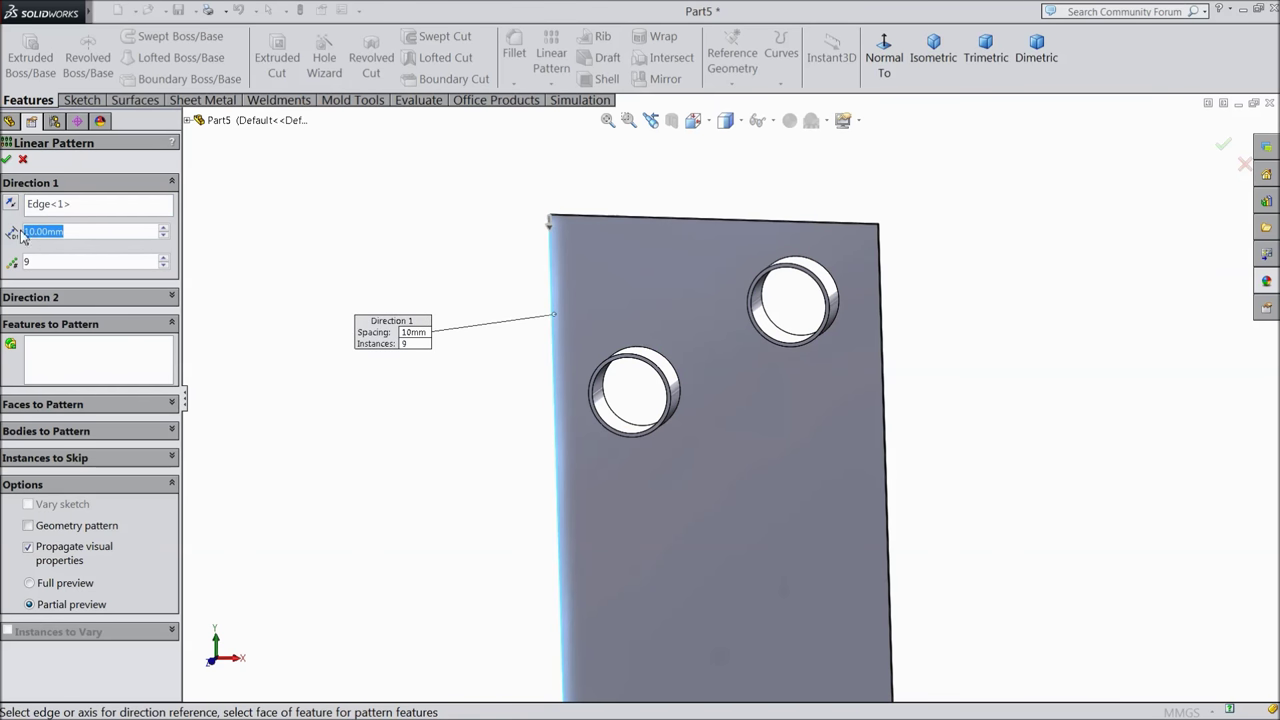
pyautogui.write('25')
pyautogui.press('Return')
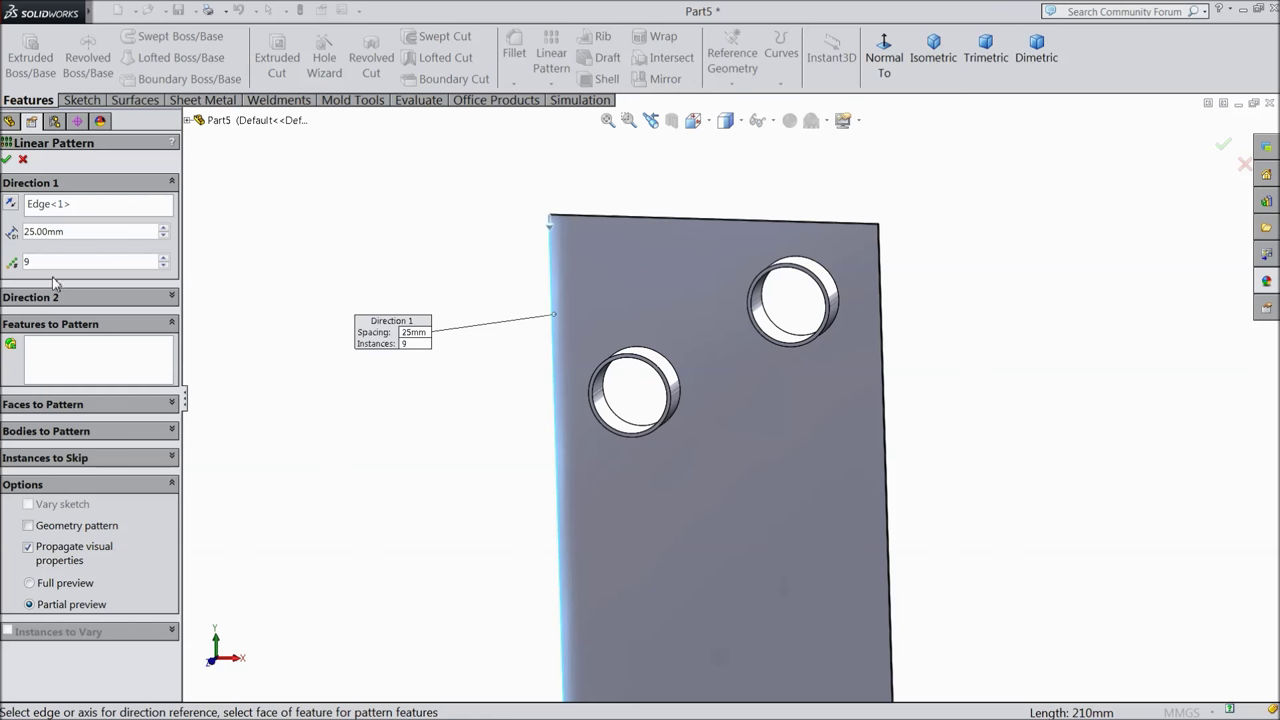
# - Add the ring extrusion and the hole cut to the linear pattern and create it with 8 instances
pyautogui.click(187, 121)
pyautogui.click(241, 312)
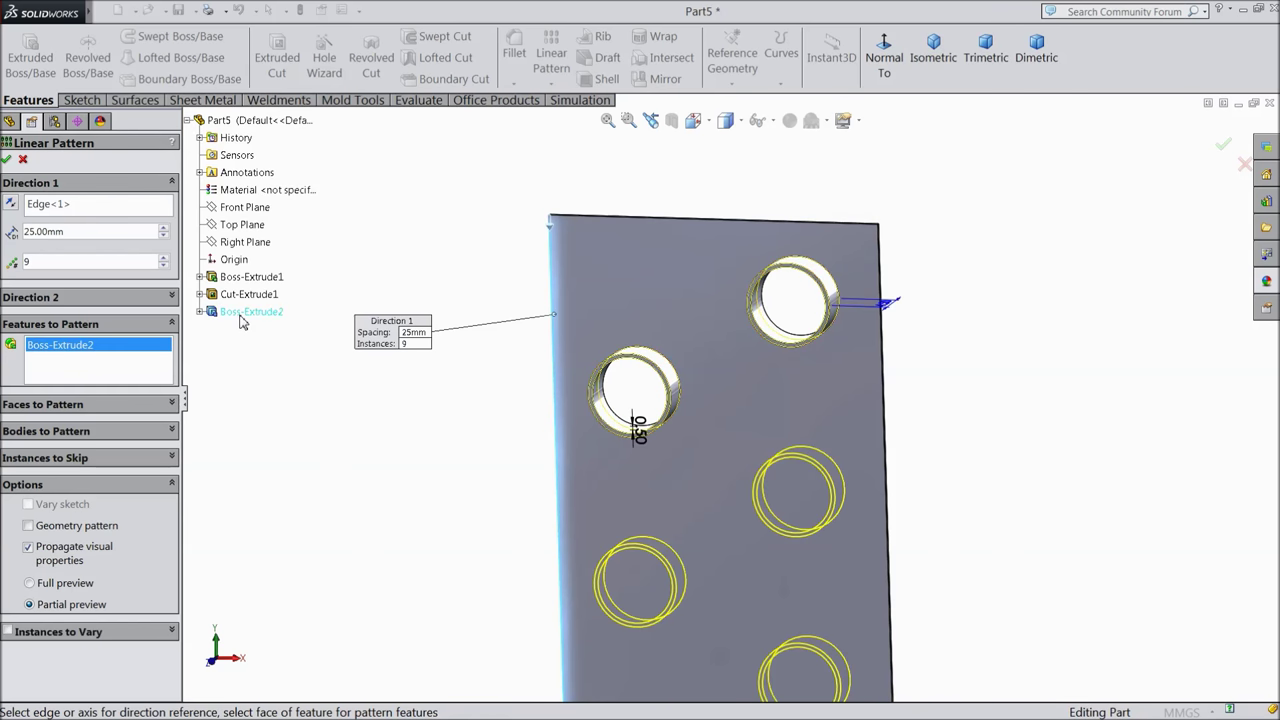
pyautogui.click(245, 295)
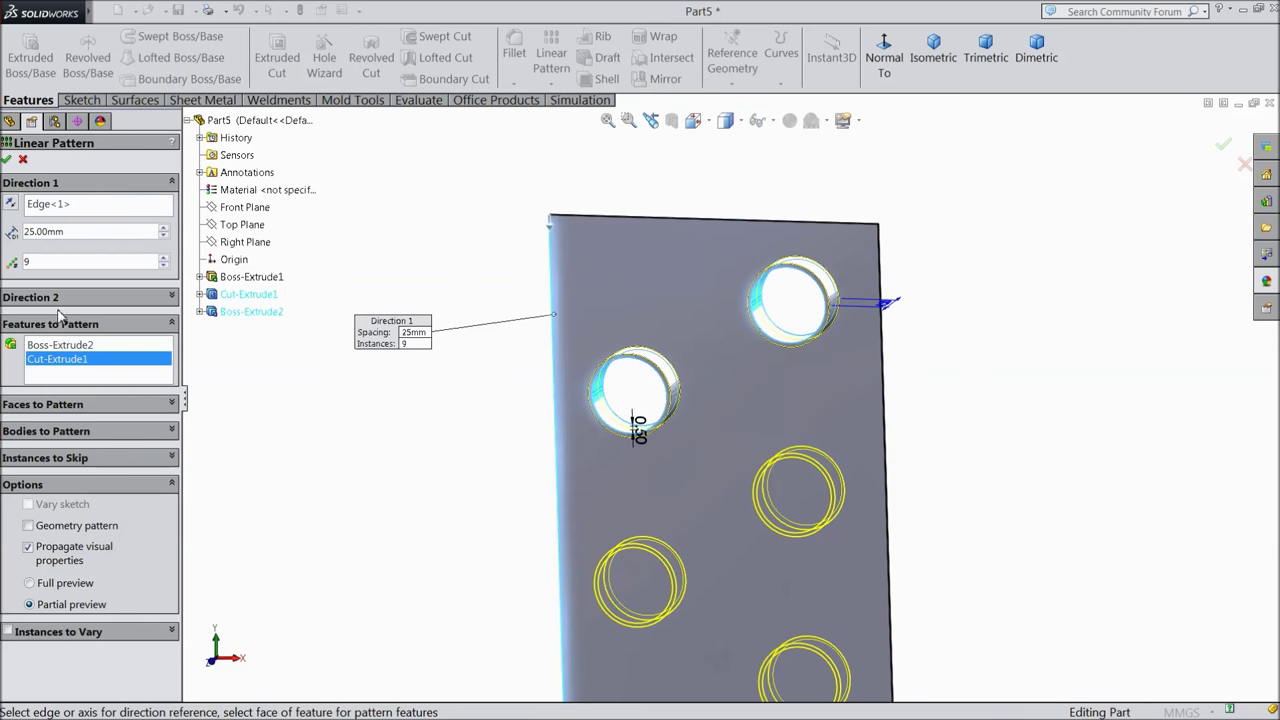
pyautogui.write('8')
pyautogui.scroll(6, 354, 293)
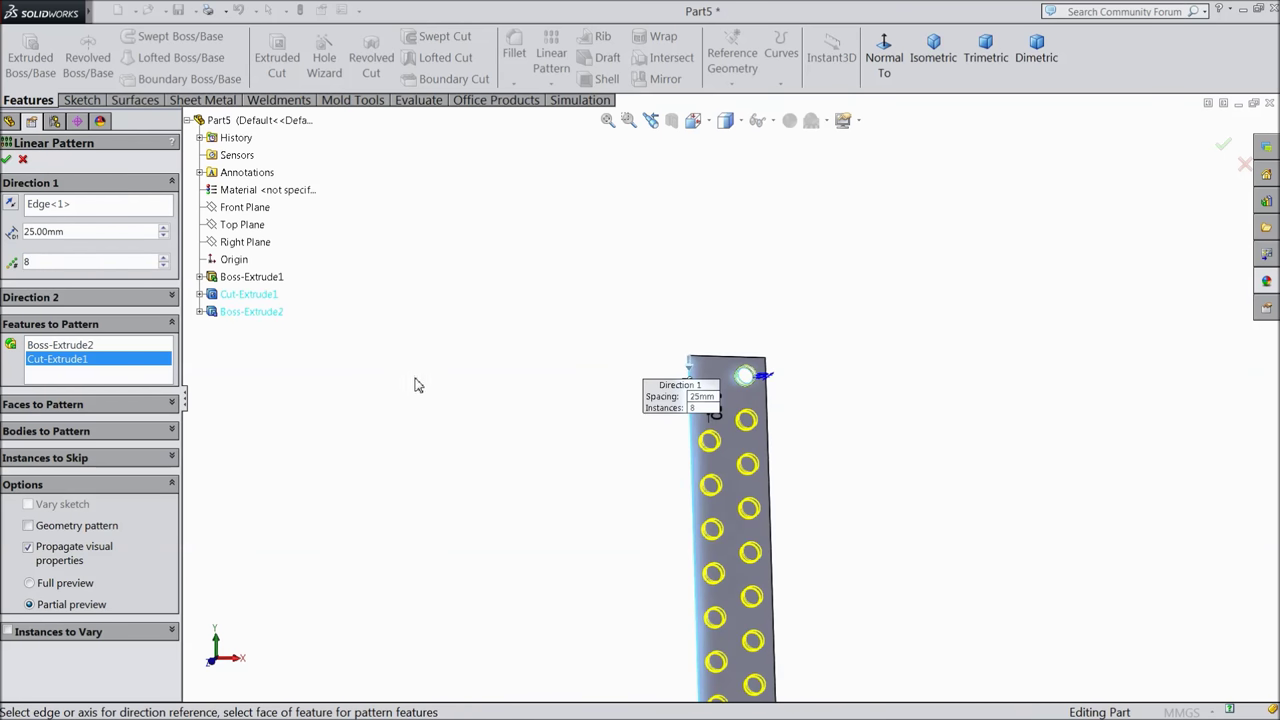
pyautogui.scroll(-2, 741, 493)
pyautogui.moveTo(820, 457); pyautogui.dragTo(814, 457, button='middle')
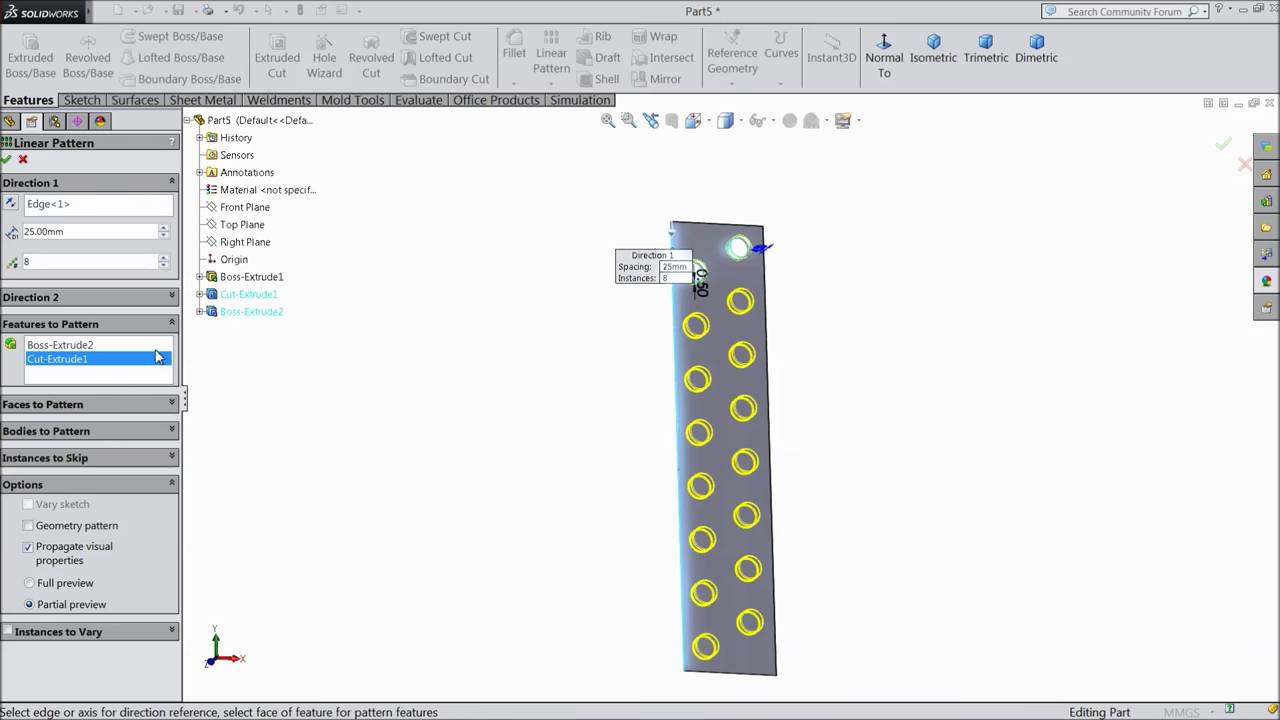
pyautogui.click(7, 160)
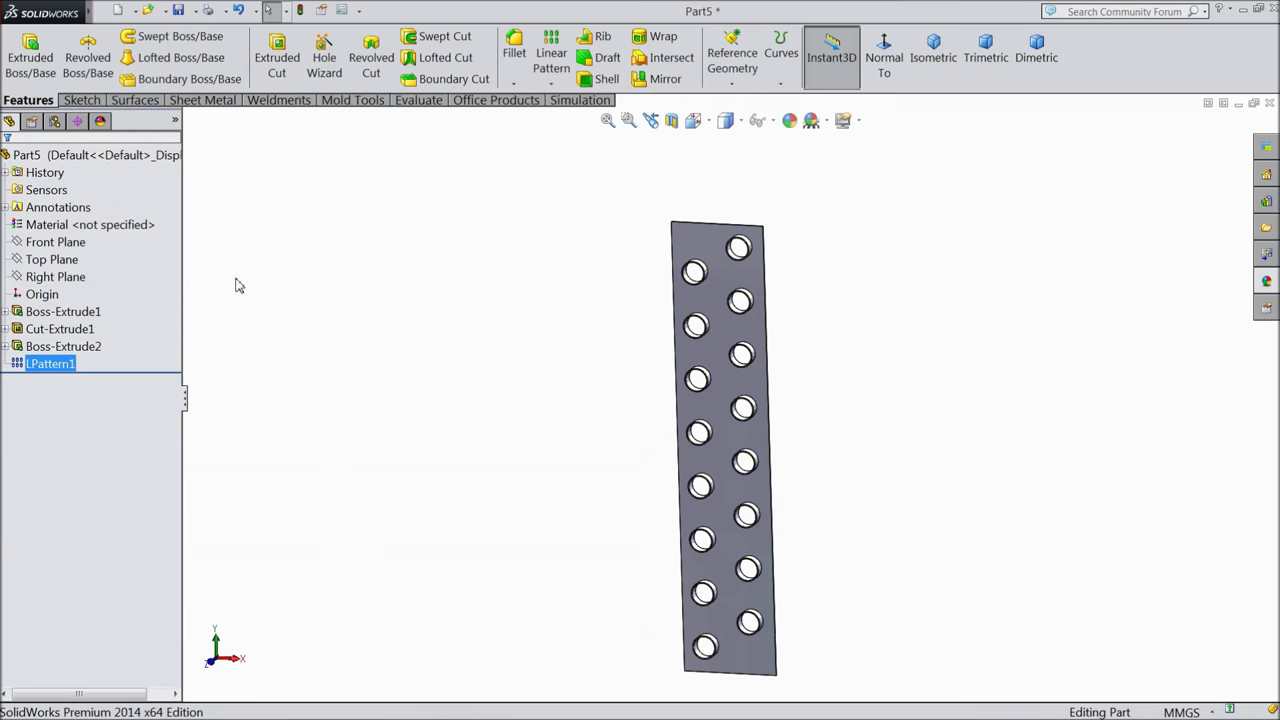
# - Fillet the base edges of the two collars at the plate's upper end with a 0.5 mm radius
pyautogui.moveTo(505, 397); pyautogui.dragTo(466, 423, button='middle')
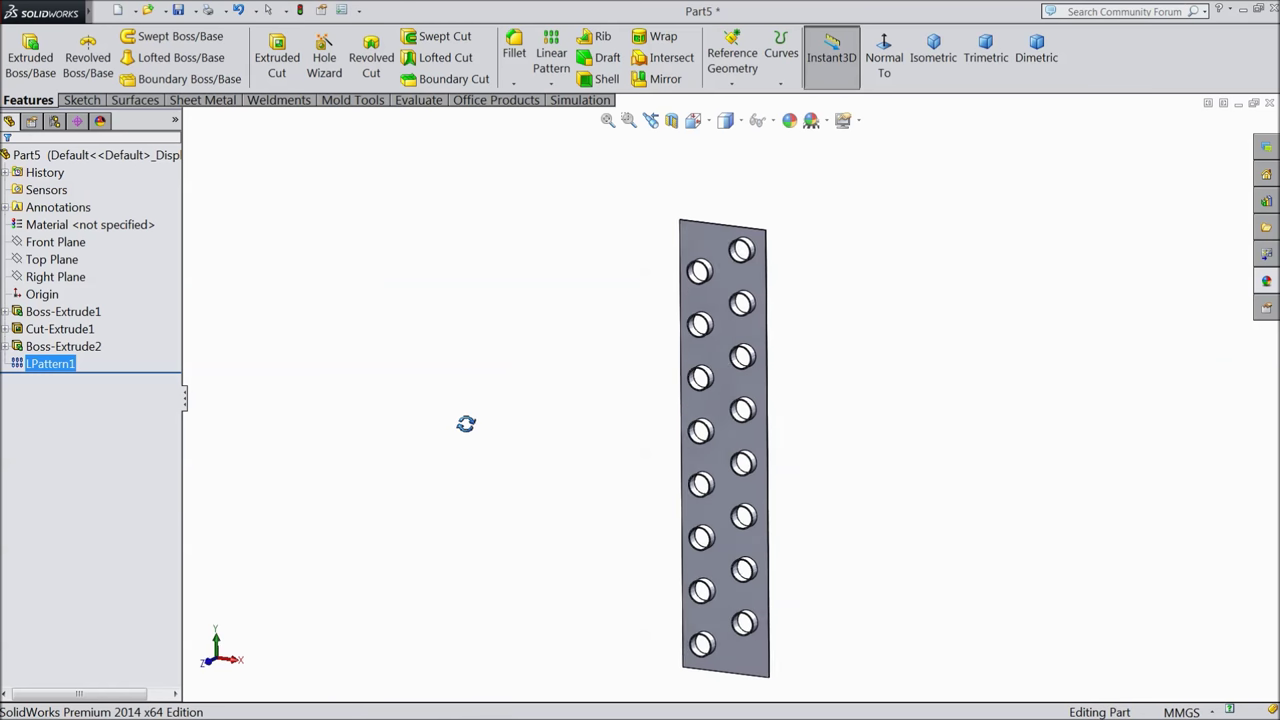
pyautogui.scroll(-2, 750, 480)
pyautogui.scroll(2, 723, 449)
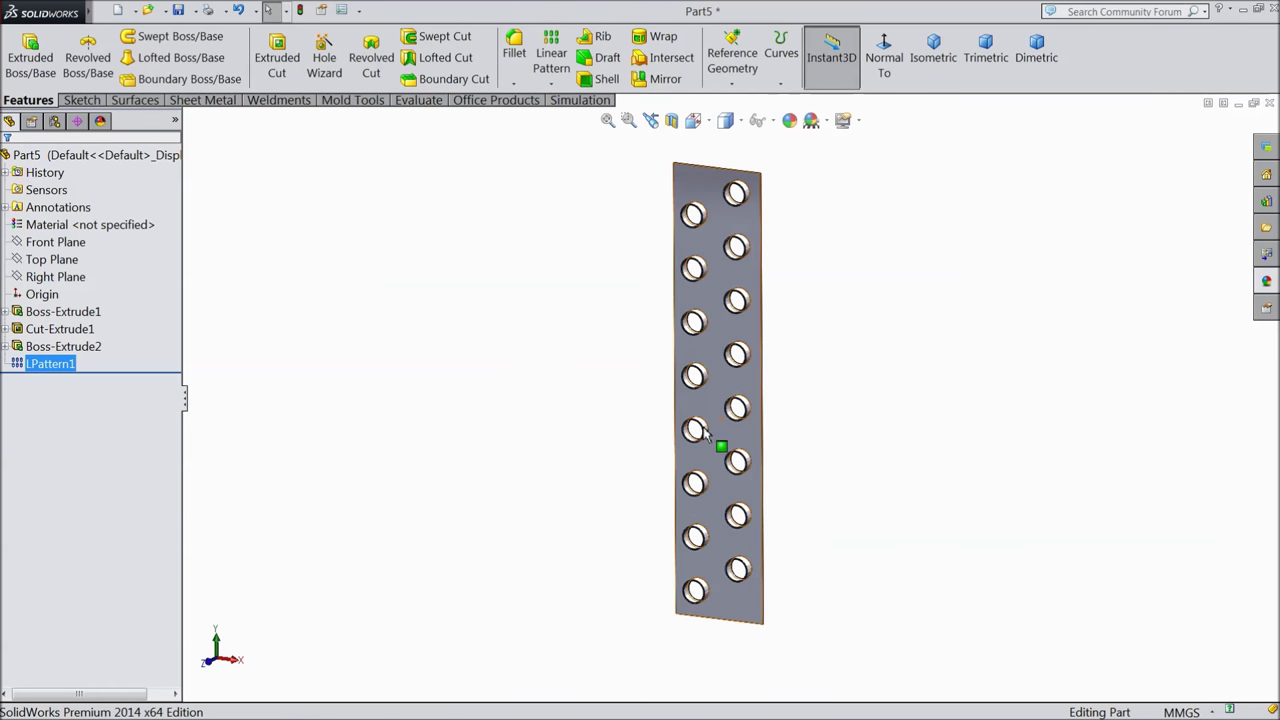
pyautogui.click(514, 60)
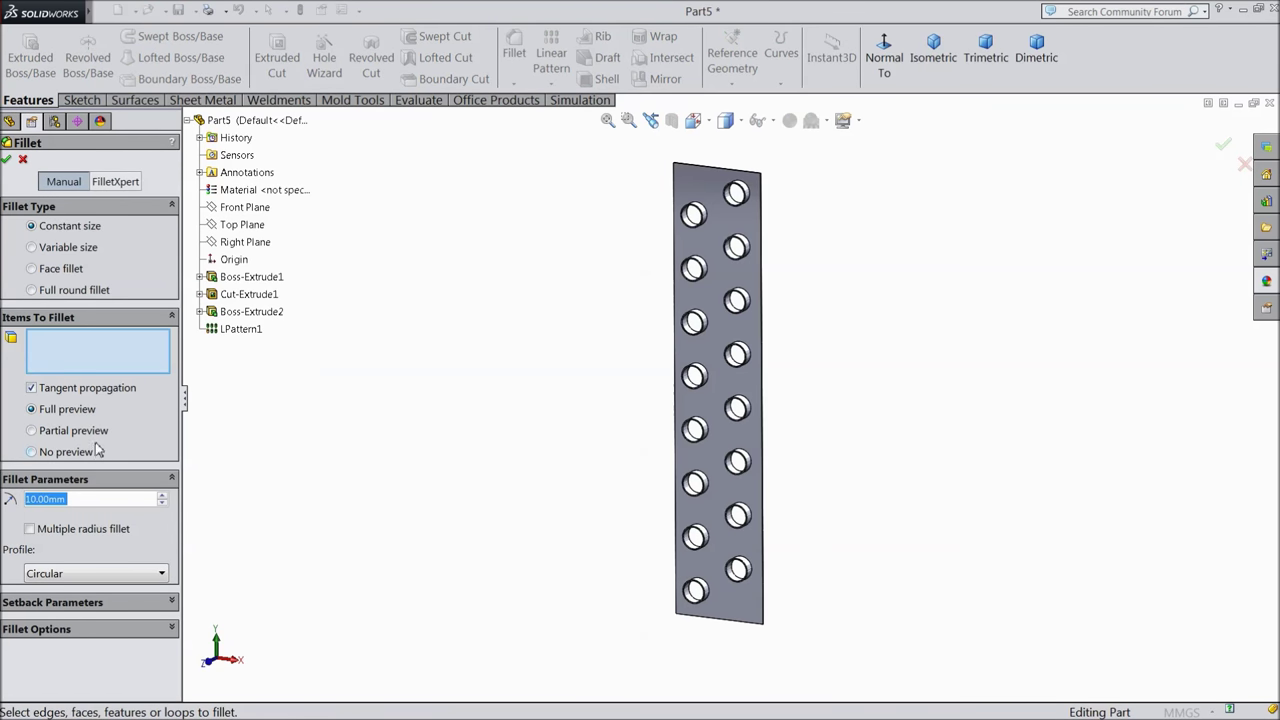
pyautogui.write('0.5')
pyautogui.press('Return')
pyautogui.scroll(-4, 691, 306)
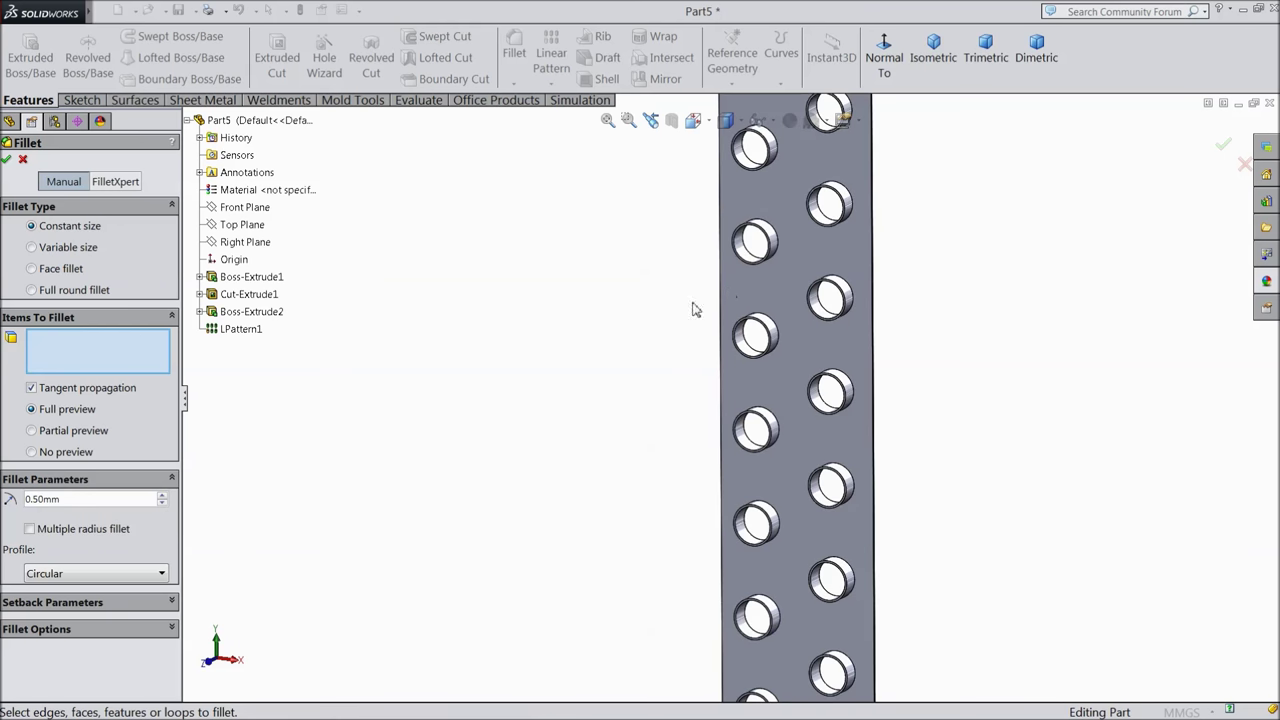
pyautogui.scroll(-5, 785, 243)
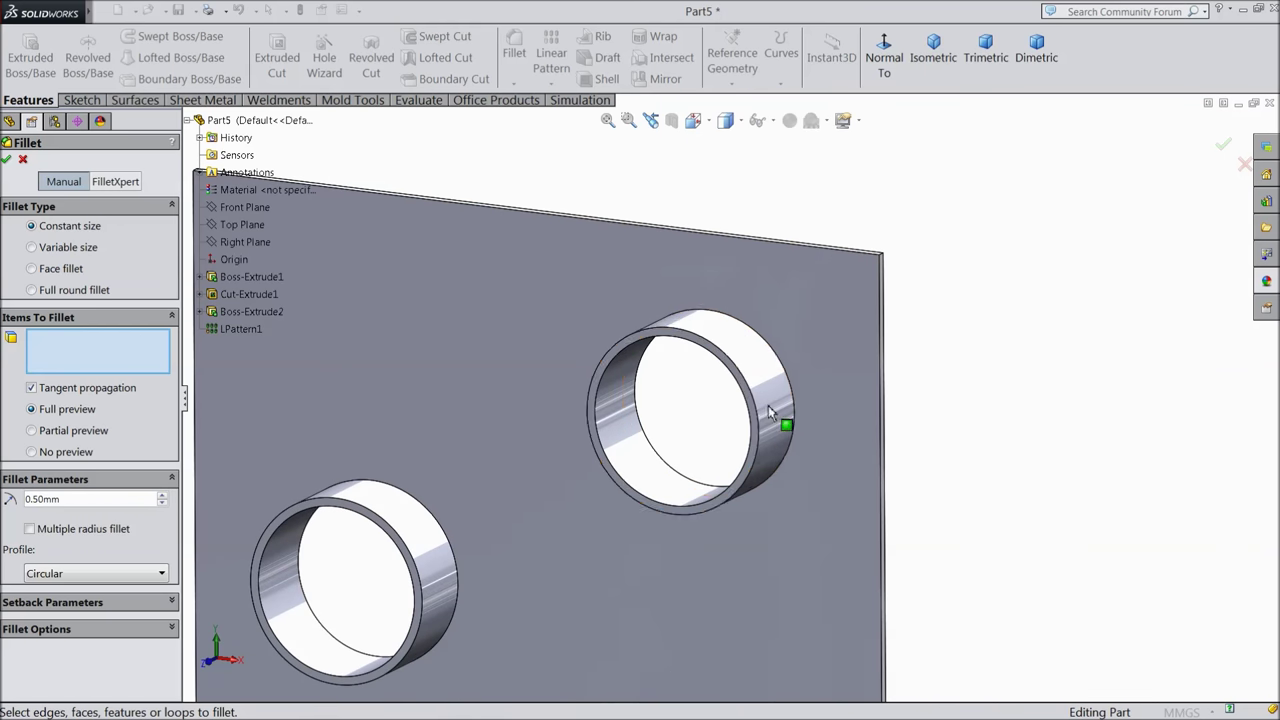
pyautogui.click(797, 418)
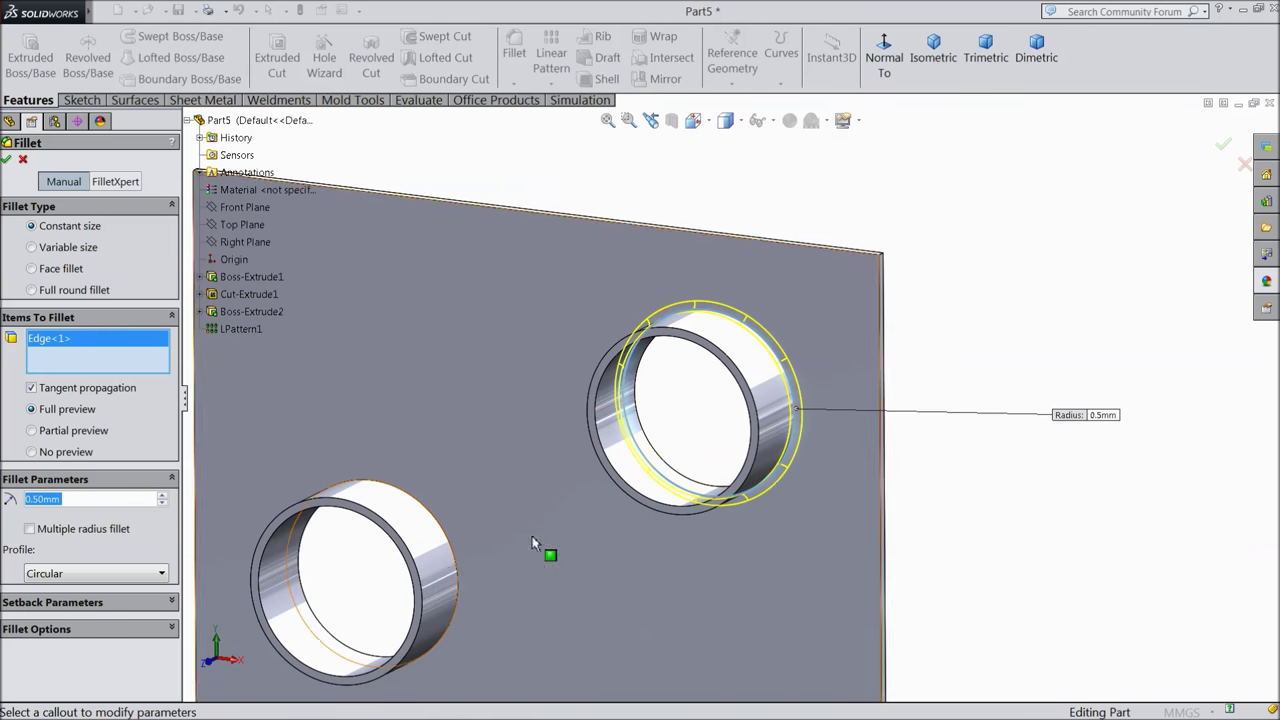
pyautogui.click(457, 568)
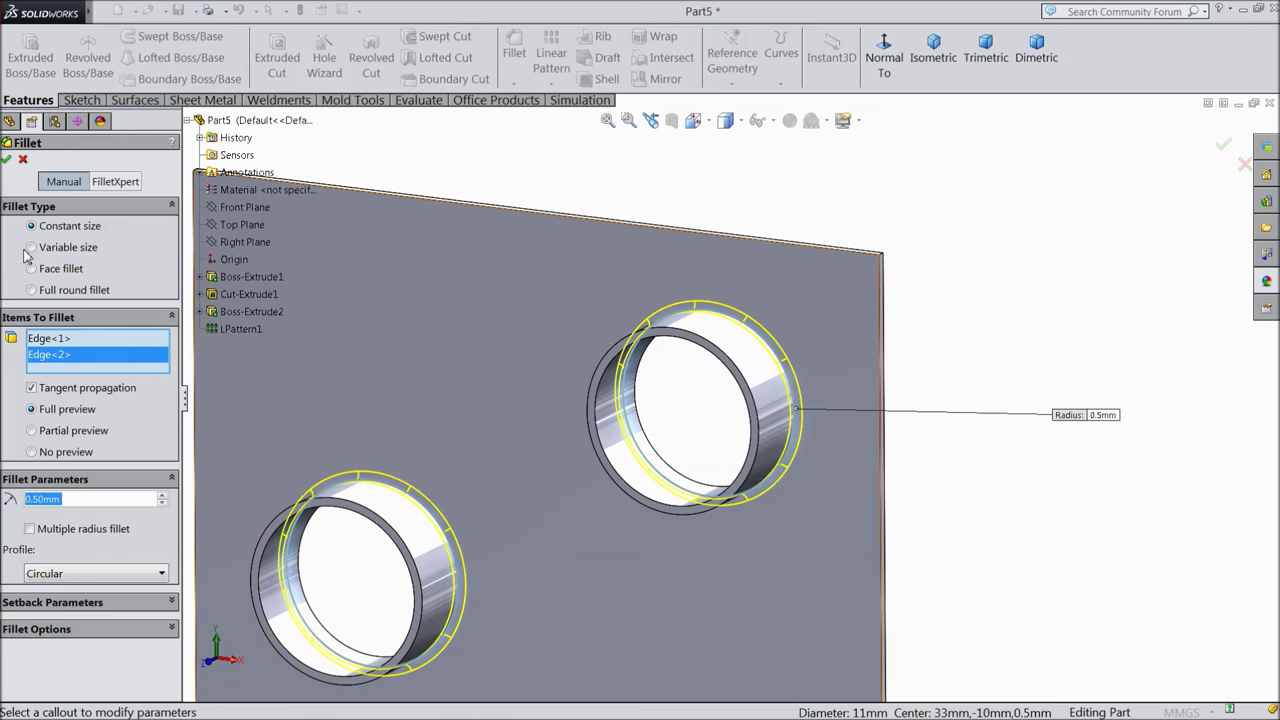
pyautogui.click(8, 160)
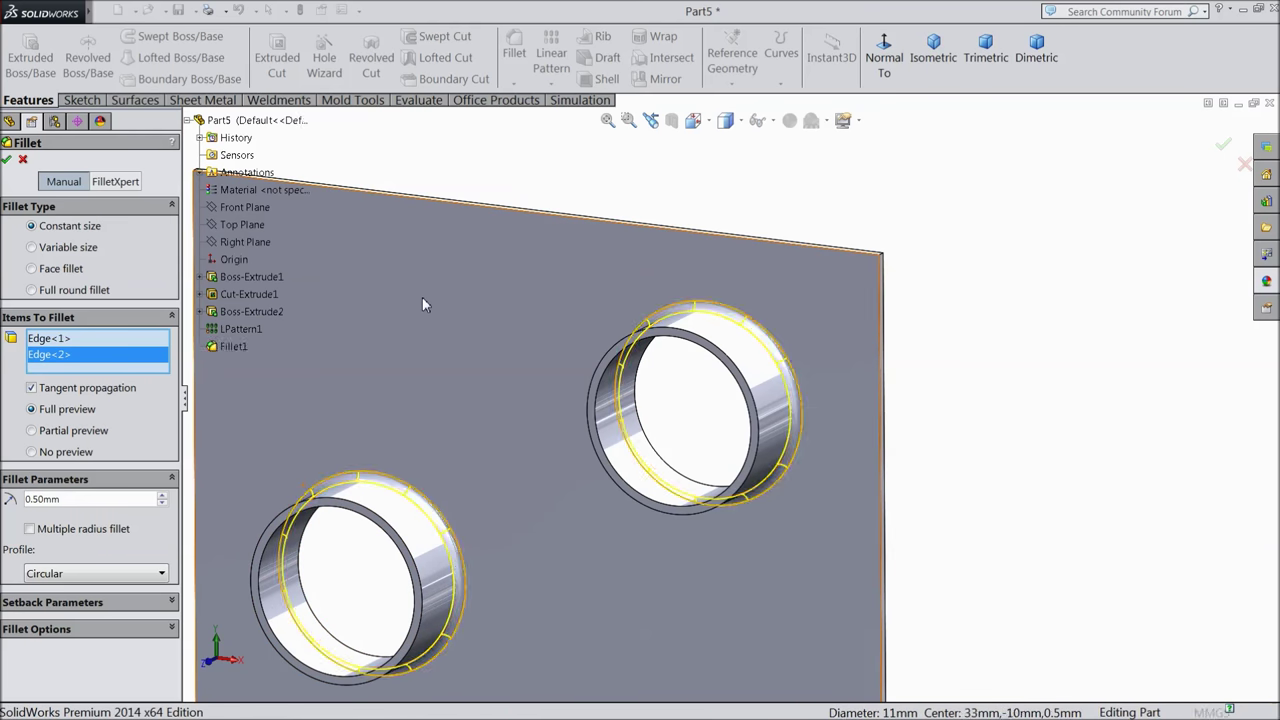
# - Move the fillet ahead of the linear pattern in the feature order and add it to the features being patterned
pyautogui.scroll(5, 490, 357)
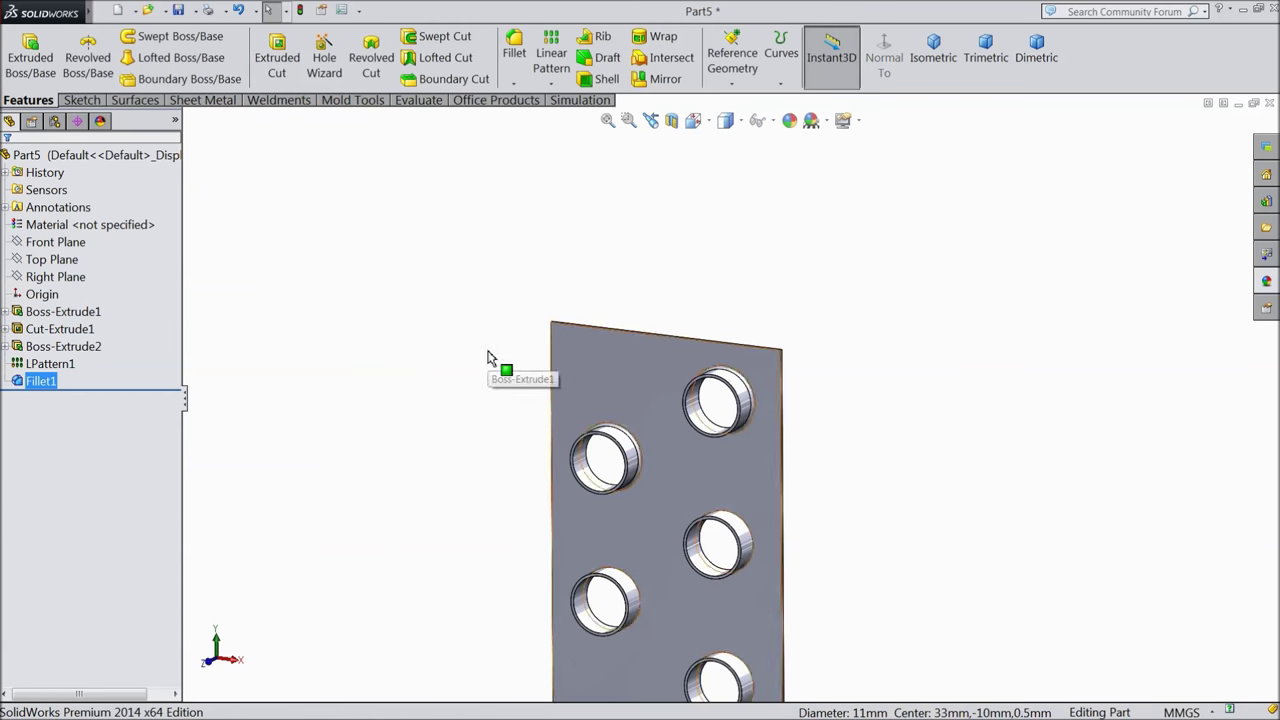
pyautogui.keyDown('ctrl'); pyautogui.click(47, 348); pyautogui.keyUp('ctrl')
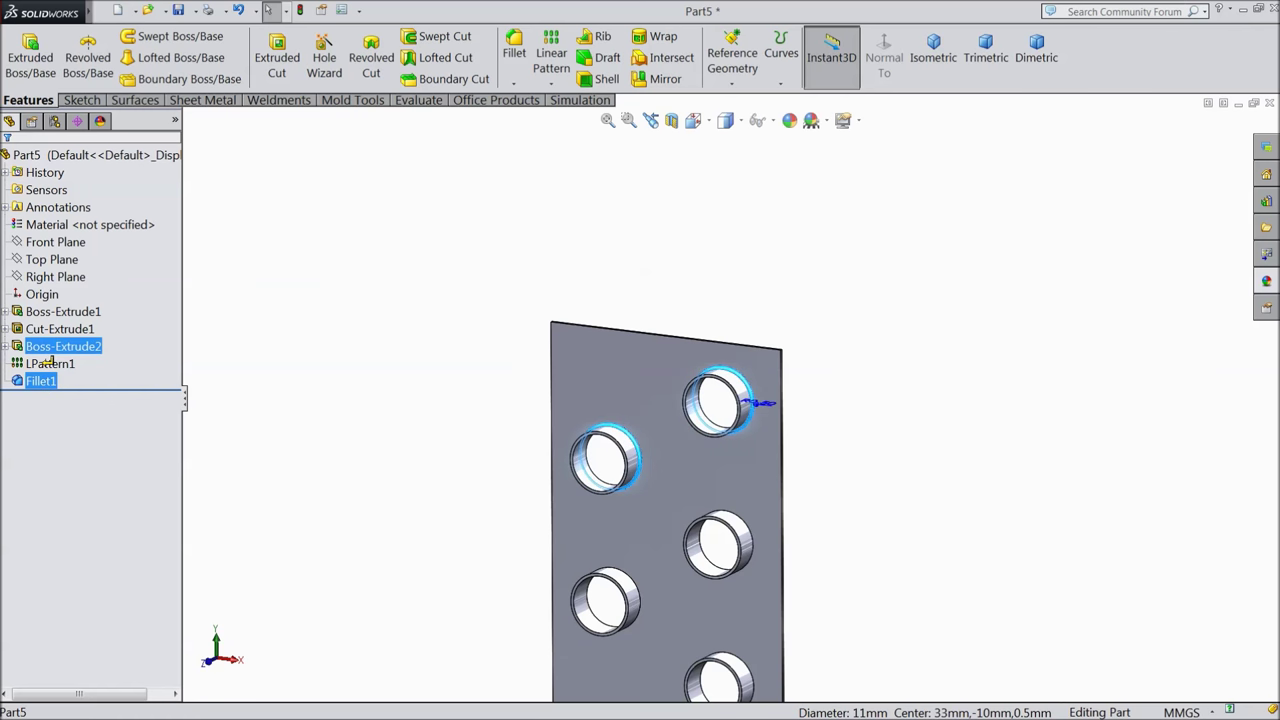
pyautogui.moveTo(47, 363); pyautogui.dragTo(47, 362)
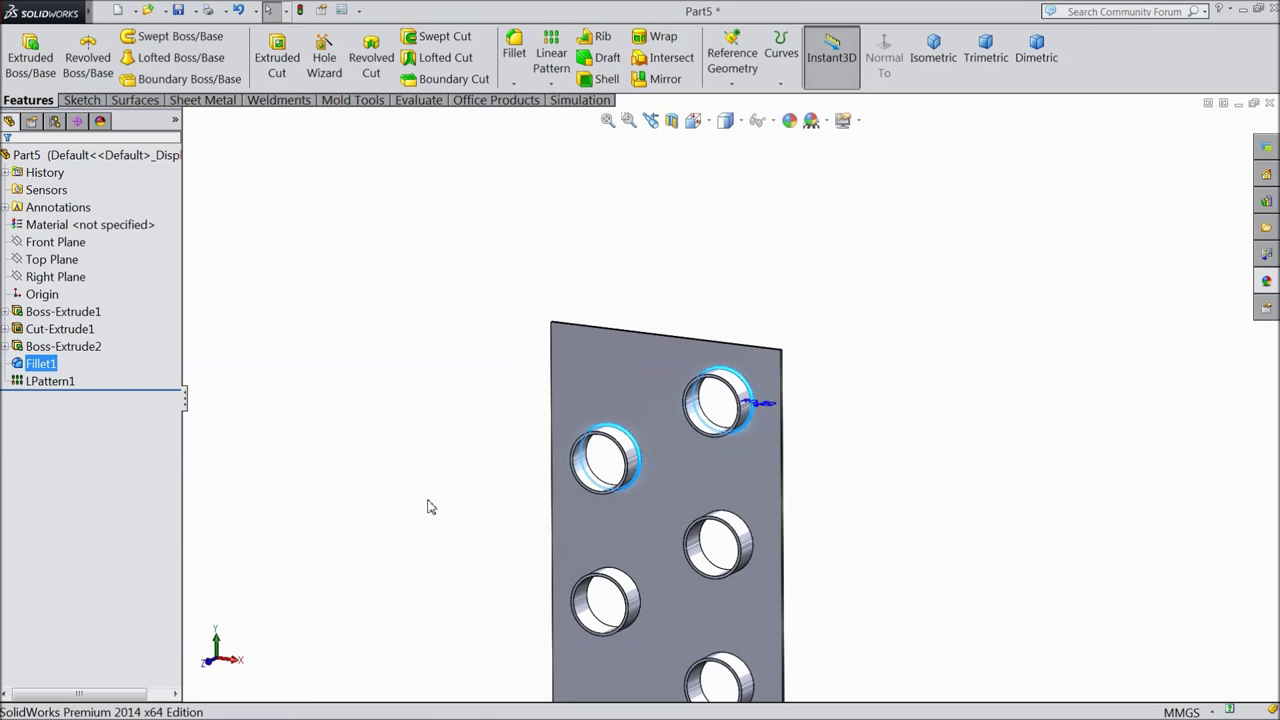
pyautogui.click(30, 384)
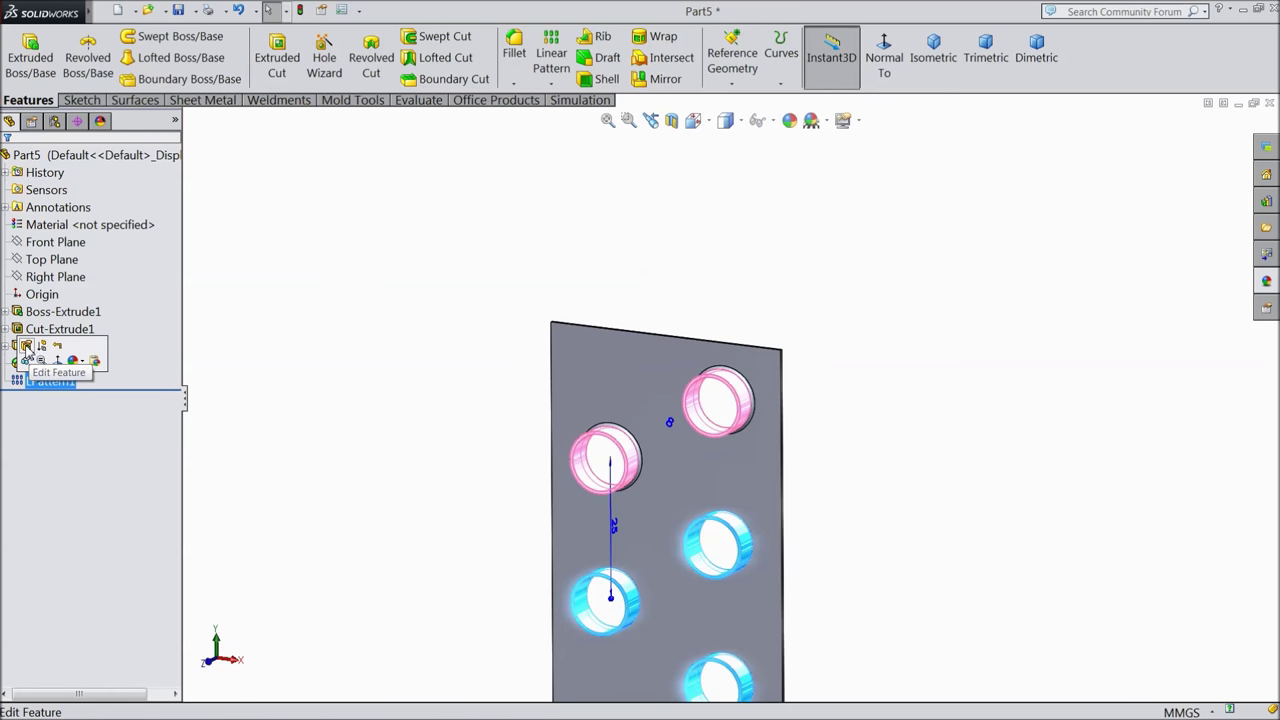
pyautogui.click(27, 346)
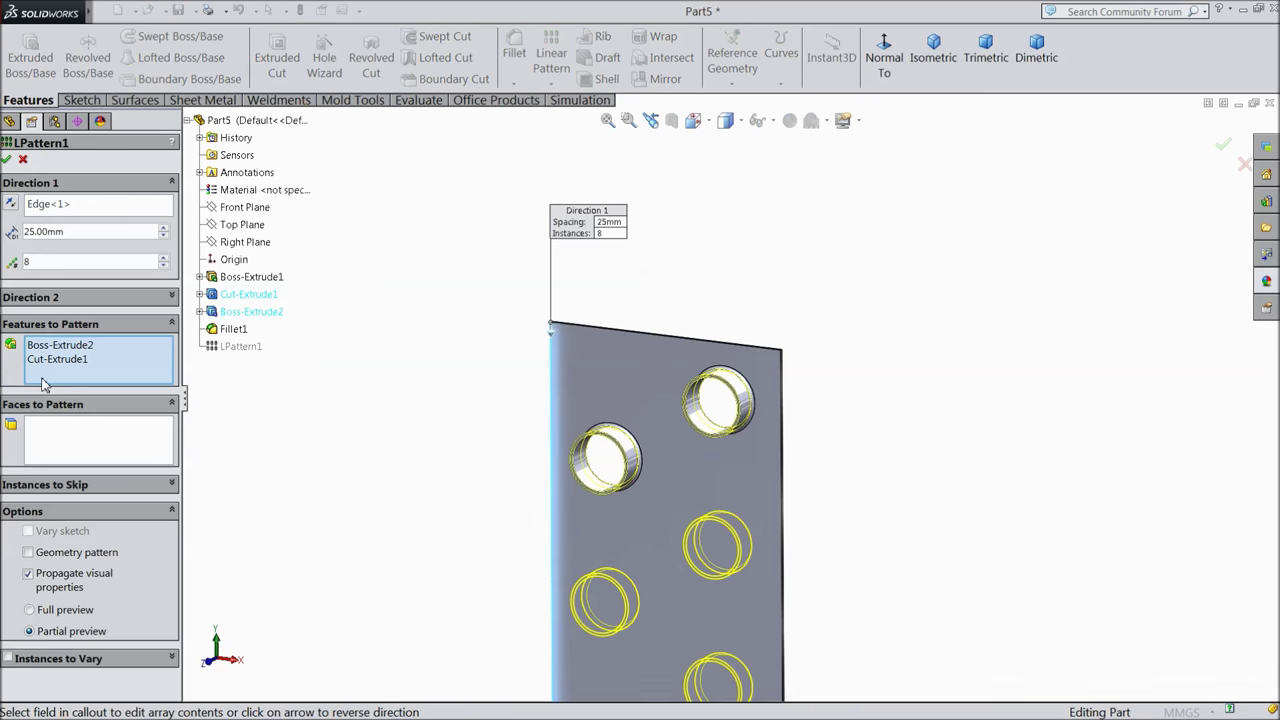
pyautogui.click(233, 329)
pyautogui.click(7, 160)
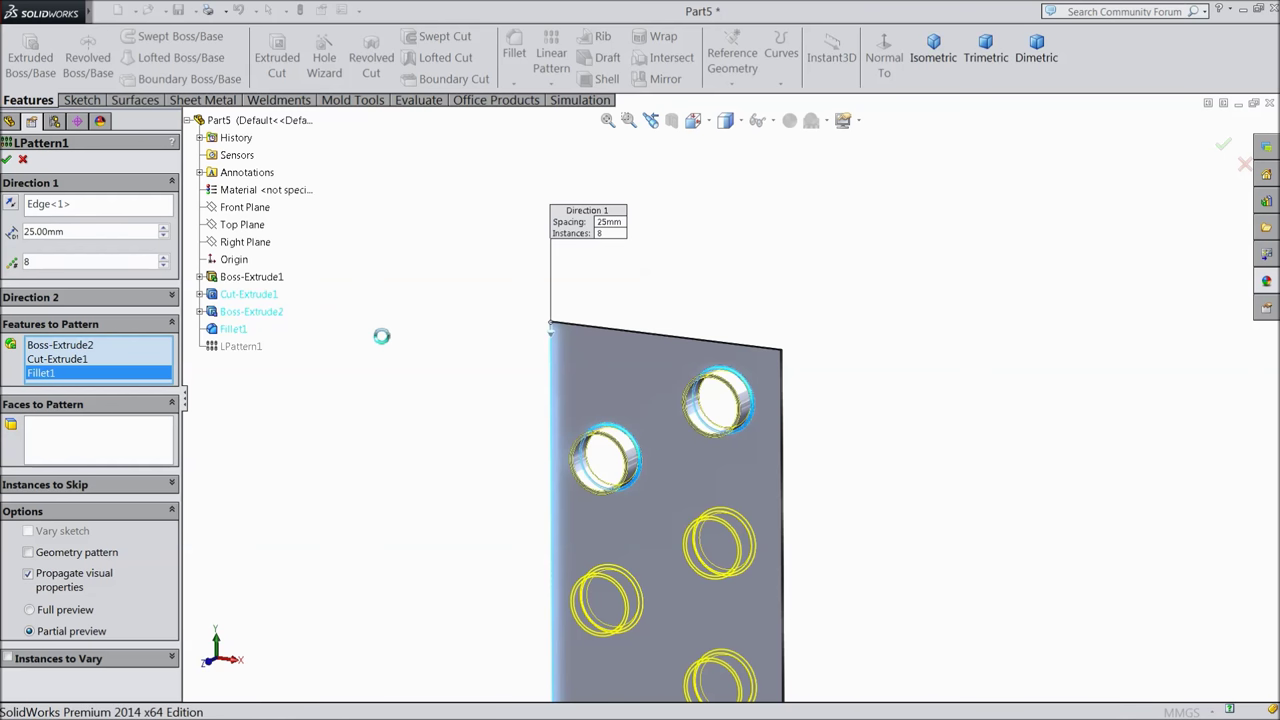
# - Examine the patterned collars and their base fillets along the whole plate
pyautogui.press('z')
pyautogui.press('z')
pyautogui.press('z')
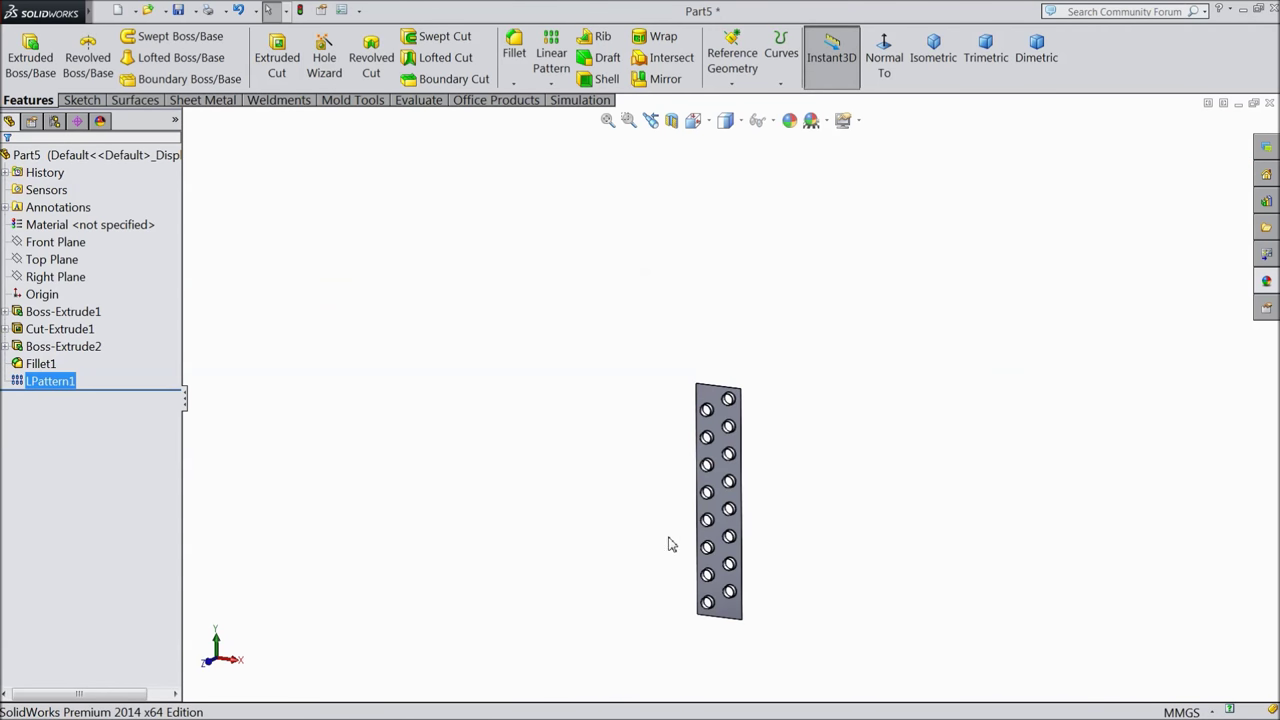
pyautogui.scroll(-4, 743, 520)
pyautogui.moveTo(662, 480); pyautogui.dragTo(652, 474, button='middle')
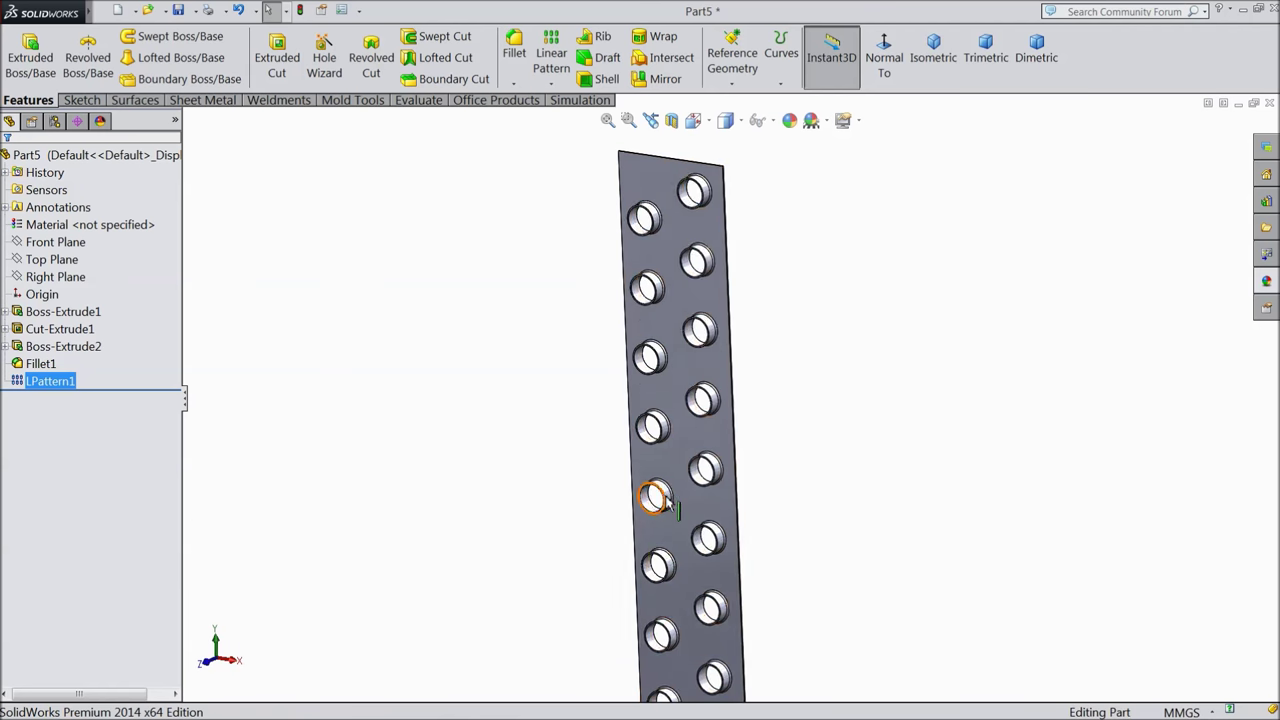
pyautogui.scroll(-5, 650, 477)
pyautogui.press('z')
pyautogui.press('z')
pyautogui.press('z')
pyautogui.press('z')
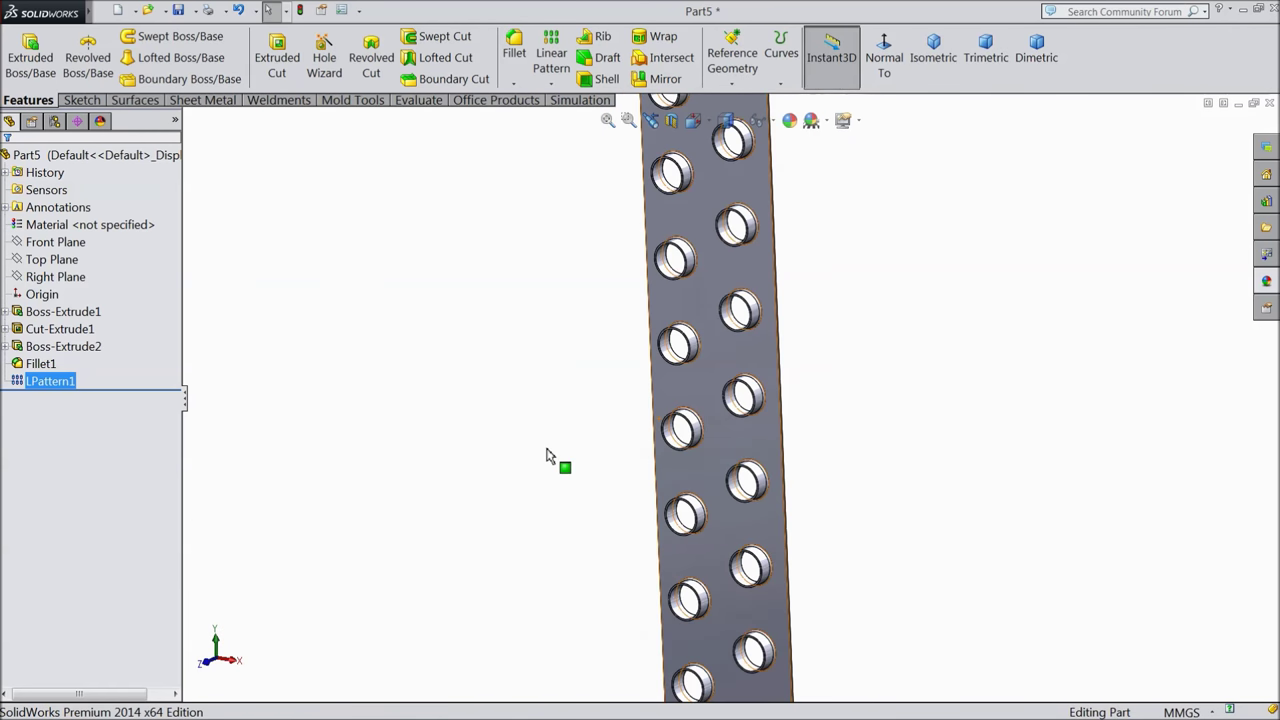
pyautogui.press('z')
pyautogui.press('z')
# - Start a sketch on the plate's flat back face and draw a circle about 8.4 mm in diameter in the empty upper corner beside the first hole
pyautogui.moveTo(509, 357); pyautogui.dragTo(781, 293, button='middle')
pyautogui.click(760, 268)
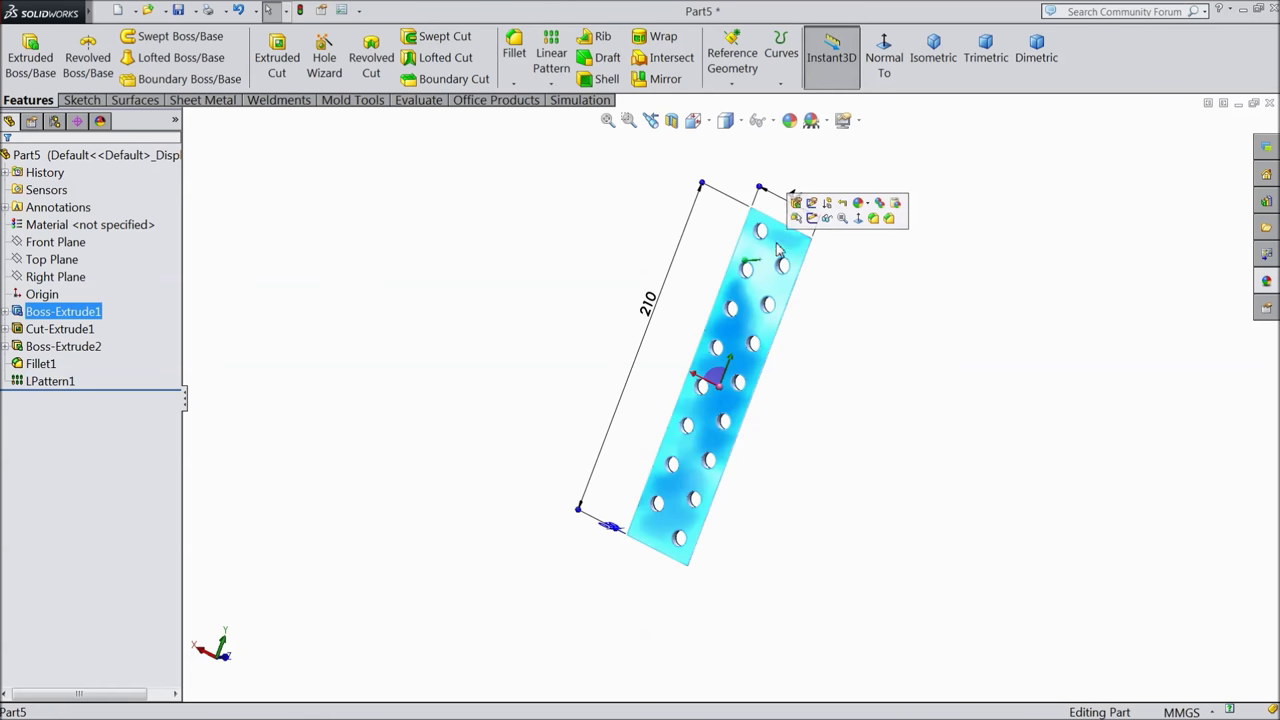
pyautogui.click(812, 212)
pyautogui.scroll(-5, 740, 220)
pyautogui.click(82, 100)
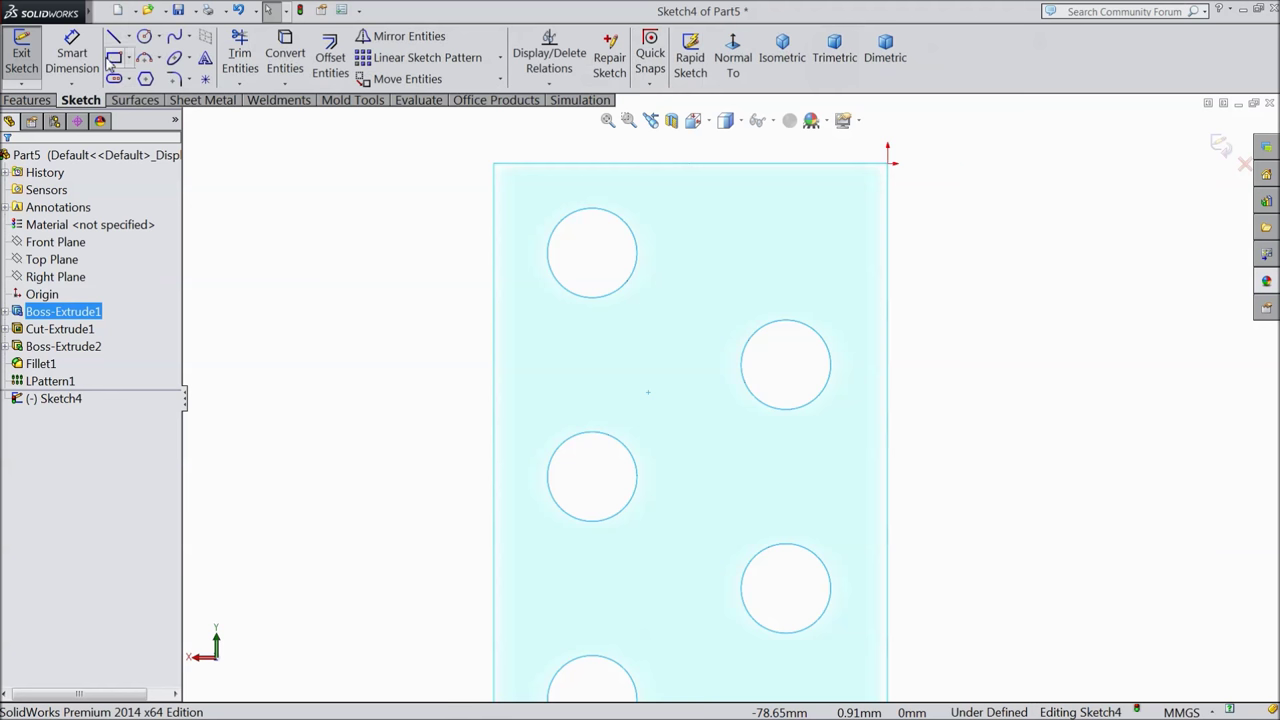
pyautogui.click(145, 37)
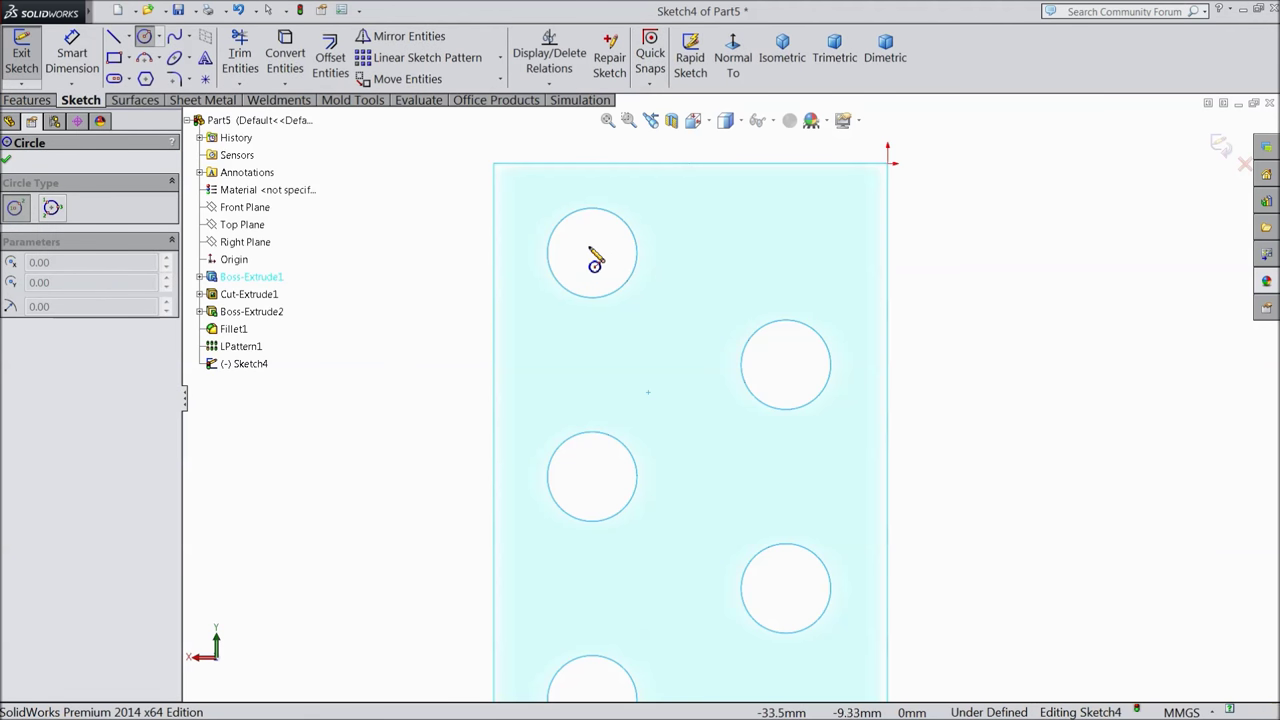
pyautogui.click(778, 238)
pyautogui.click(741, 237)
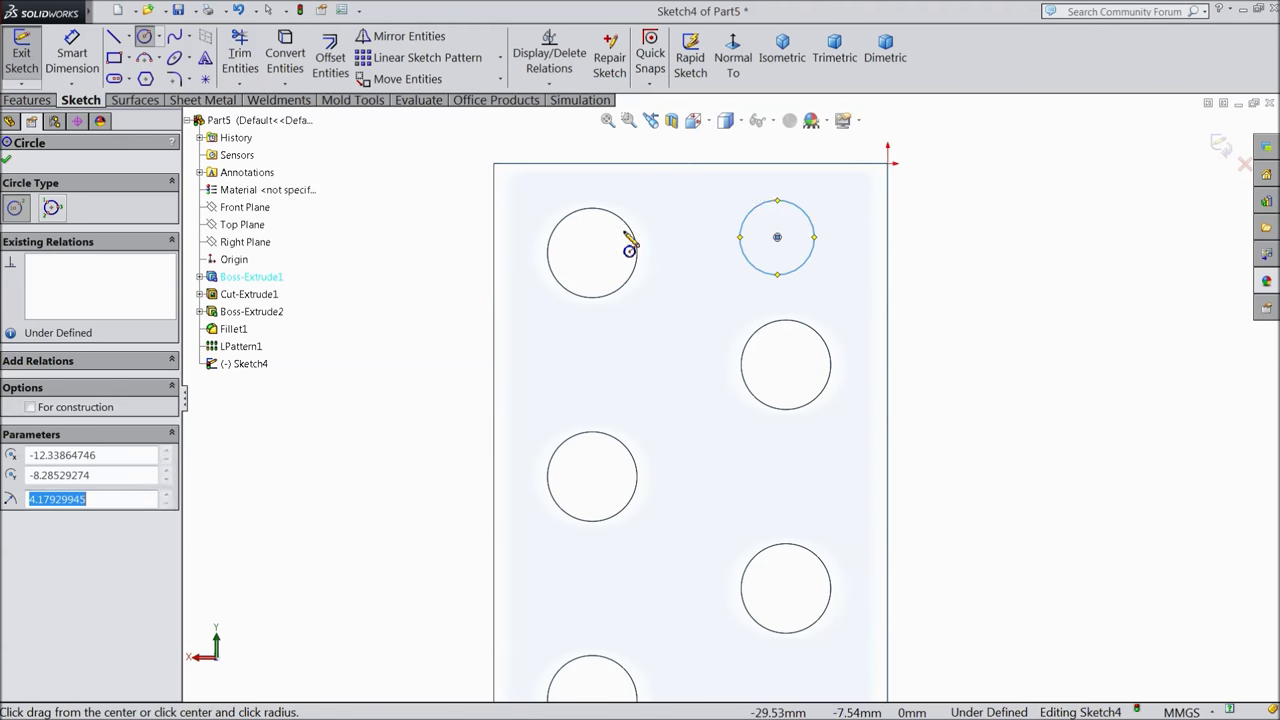
# - Dimension the new circle's diameter as 6.2 mm
pyautogui.click(72, 55)
pyautogui.click(814, 262)
pyautogui.click(980, 258)
pyautogui.write('6.2')
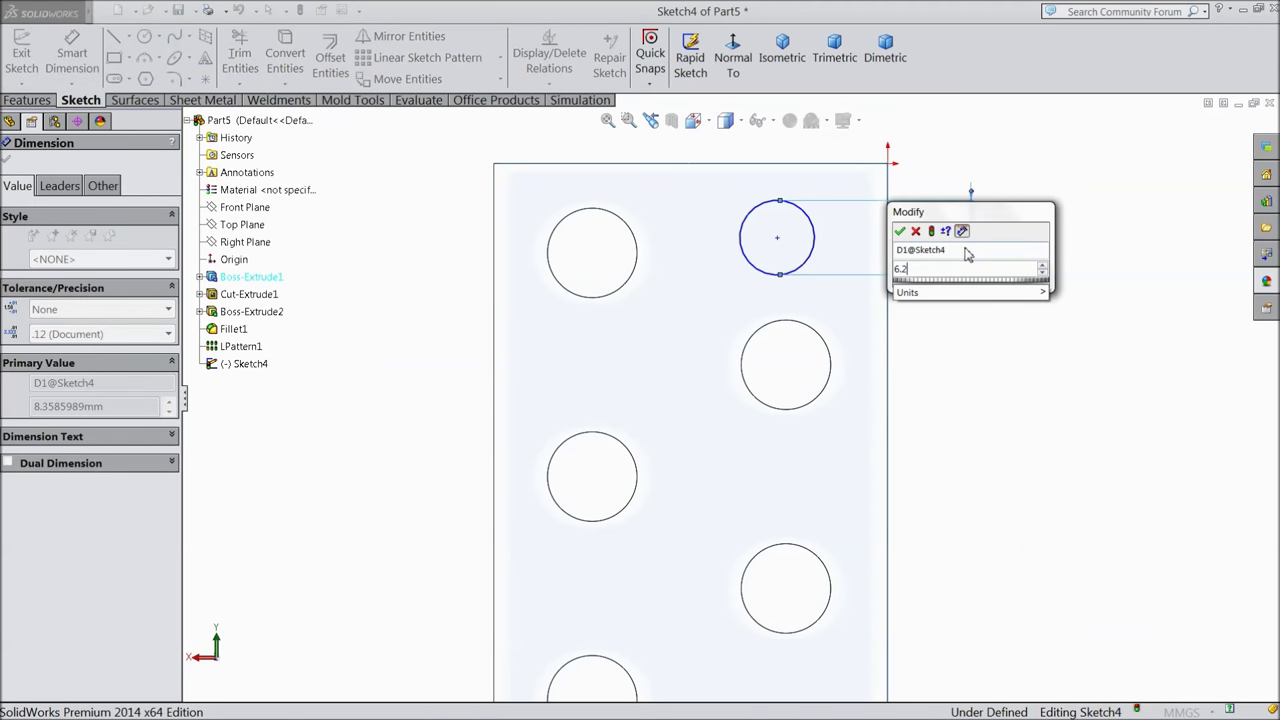
pyautogui.click(900, 231)
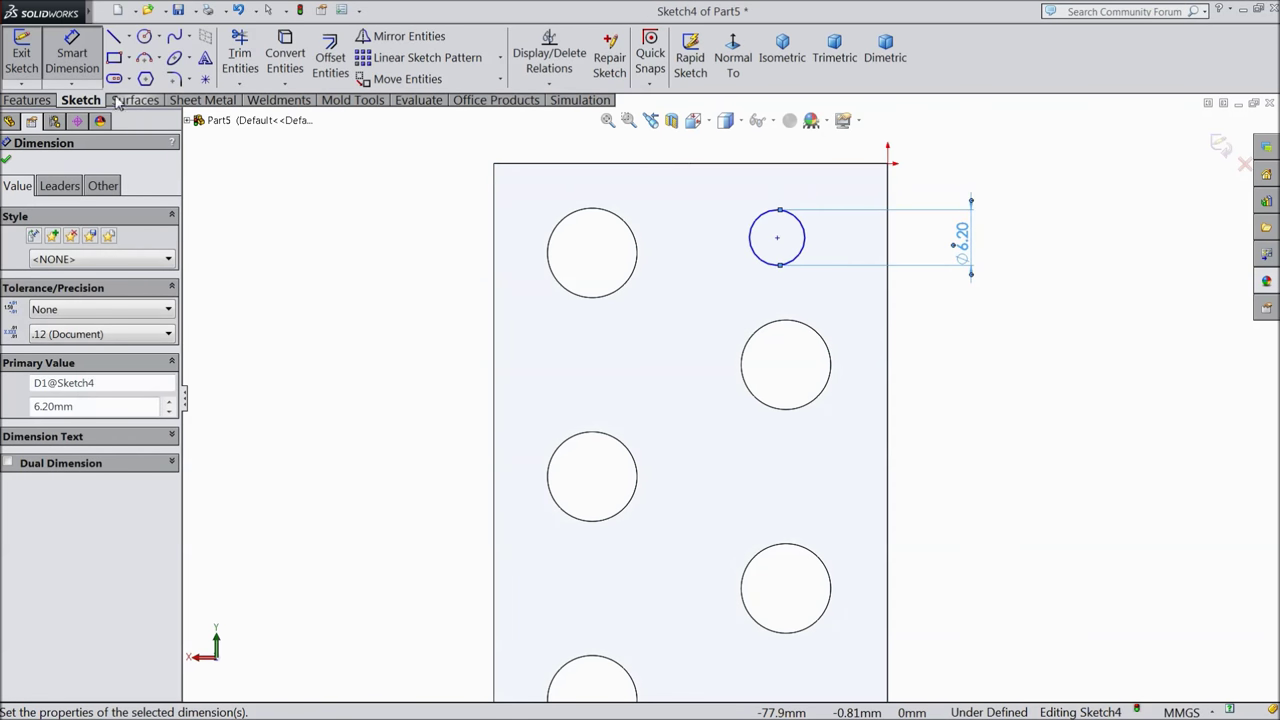
pyautogui.click(6, 162)
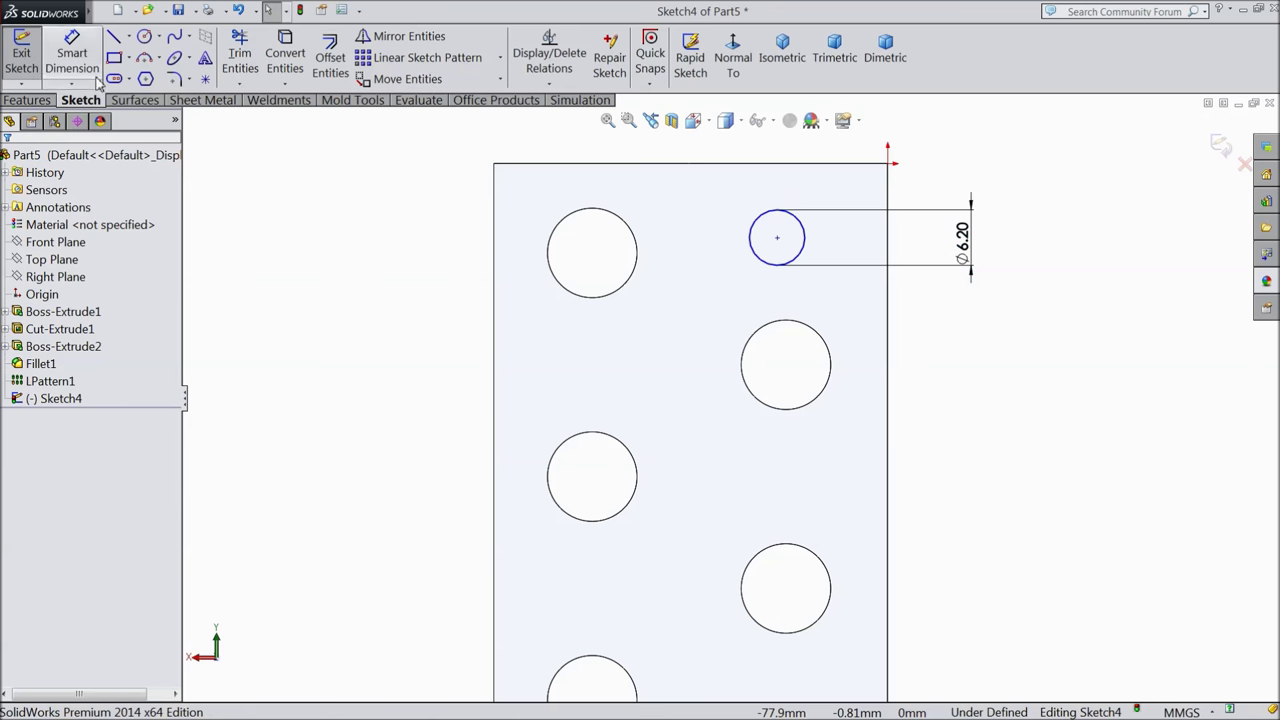
# - Draw two centerlines joining the small circle's center to the centers of the hole below it and the hole beside it
pyautogui.click(128, 36)
pyautogui.click(145, 79)
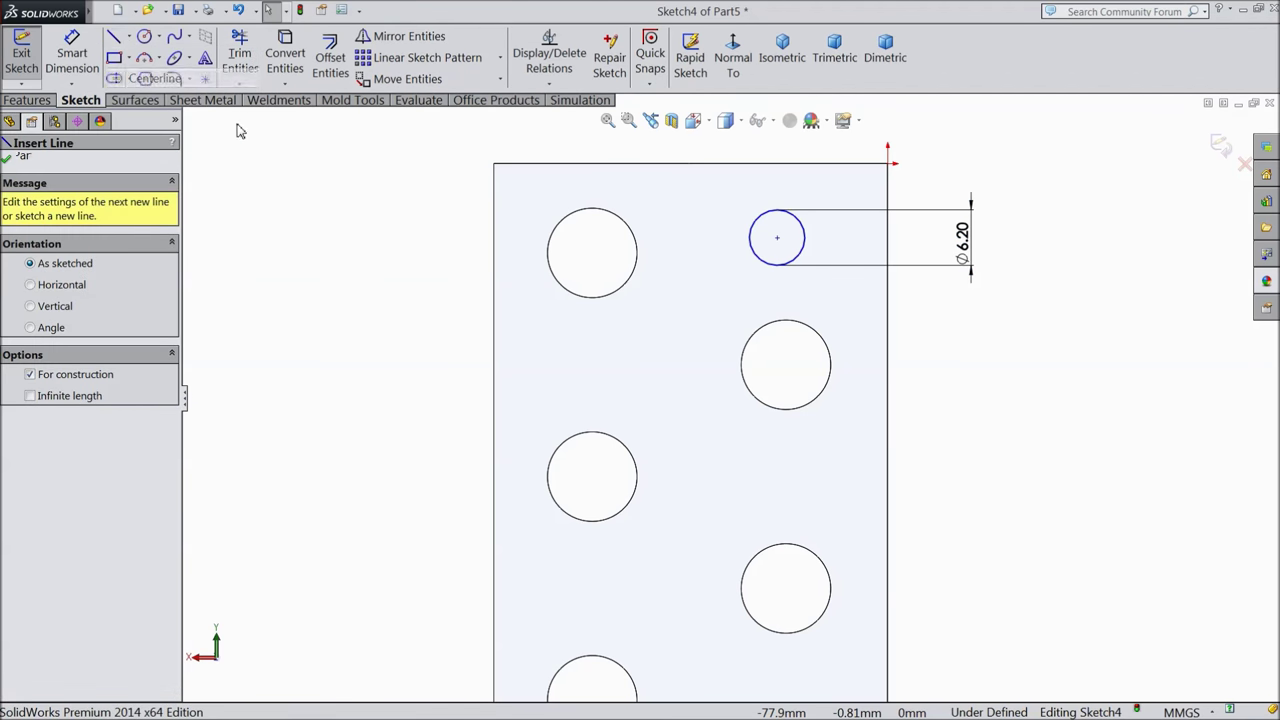
pyautogui.click(786, 365)
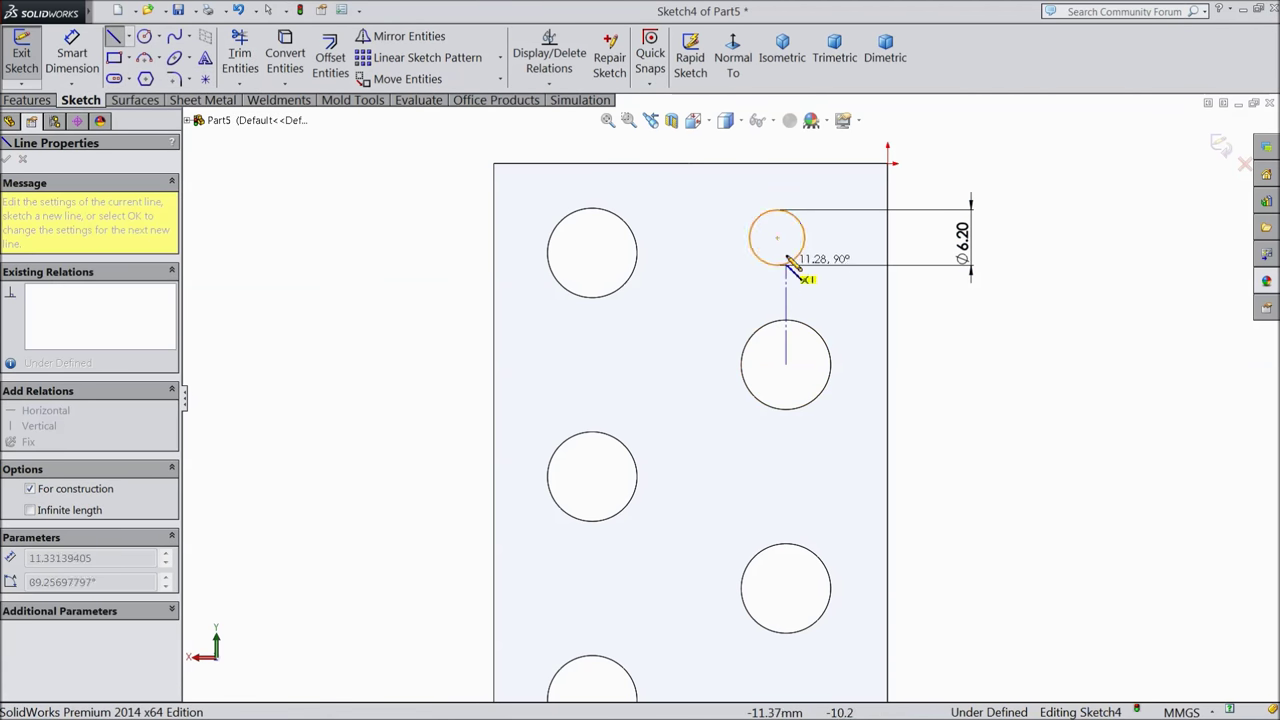
pyautogui.click(777, 237)
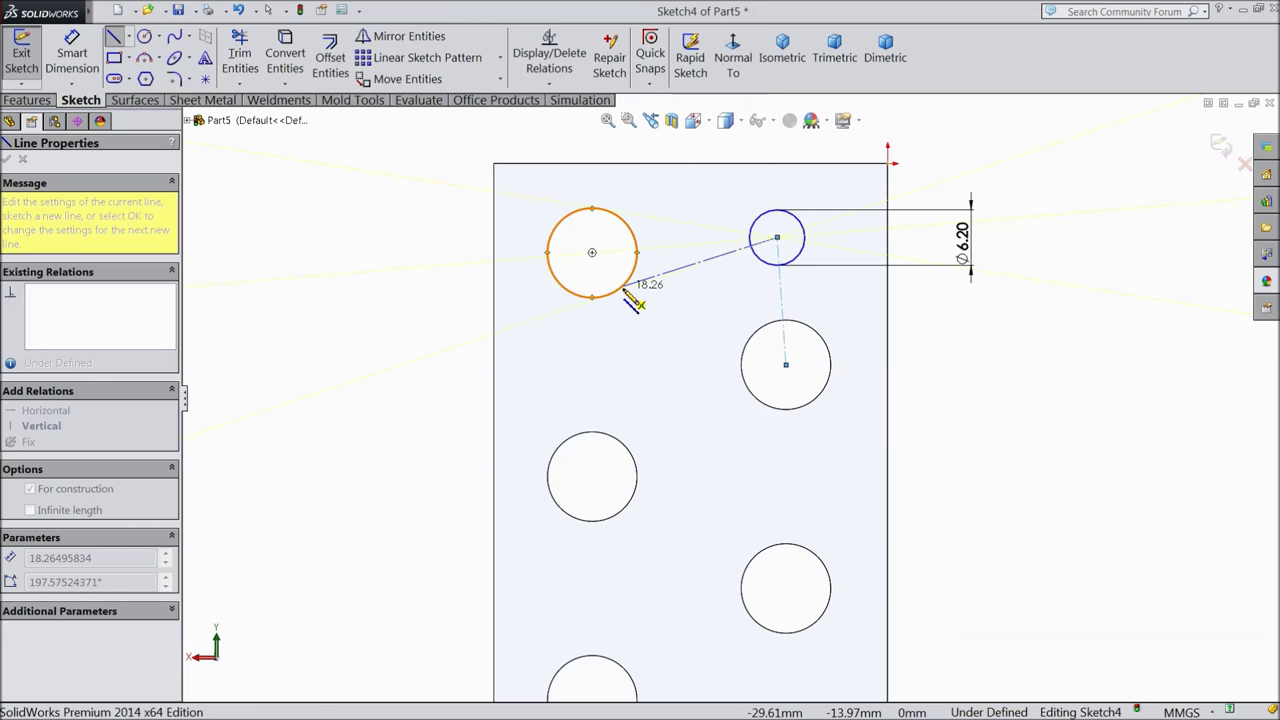
pyautogui.click(592, 252)
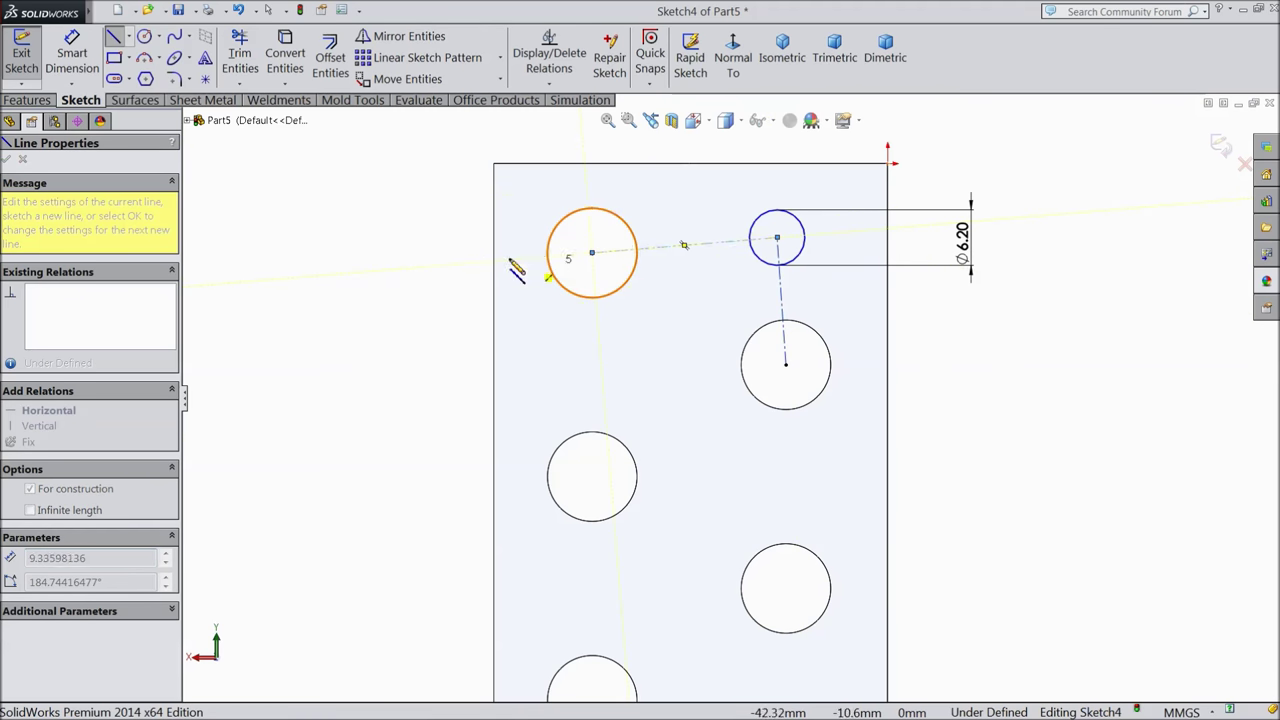
pyautogui.rightClick(446, 112)
pyautogui.click(466, 128)
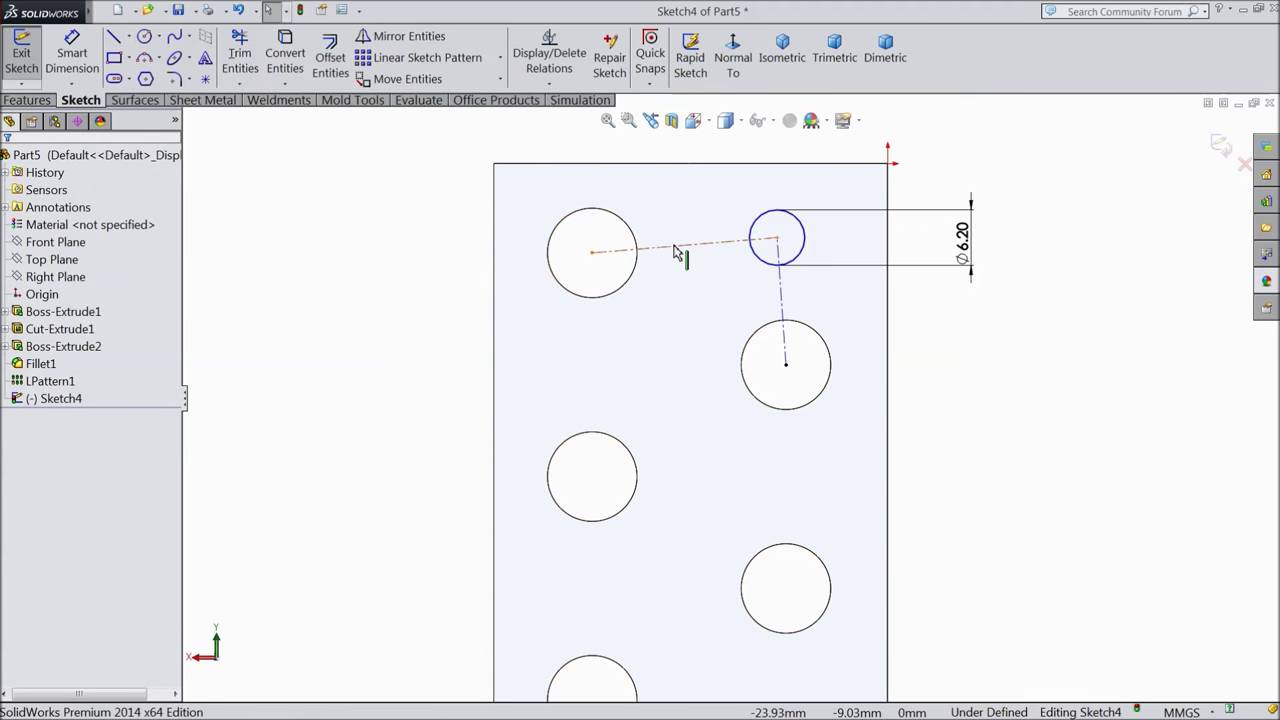
# - Make the centerline to the neighboring hole horizontal and the centerline to the hole below vertical
pyautogui.click(674, 246)
pyautogui.click(711, 190)
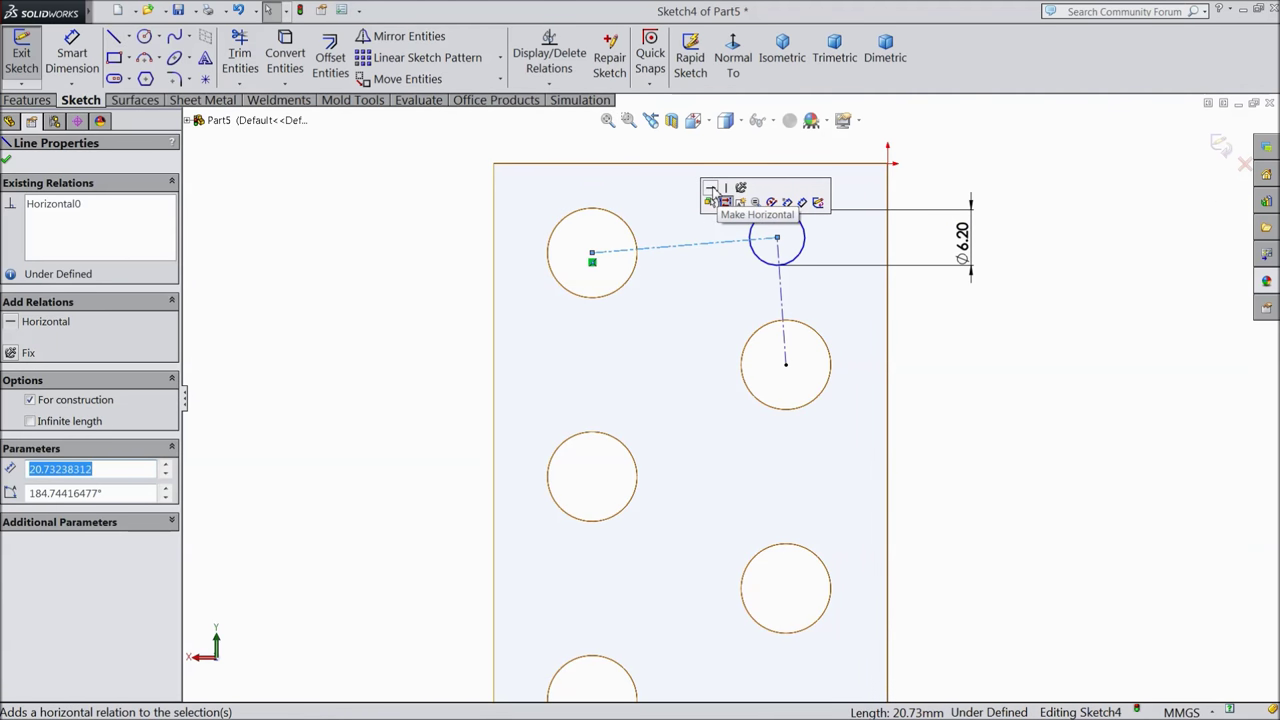
pyautogui.click(786, 316)
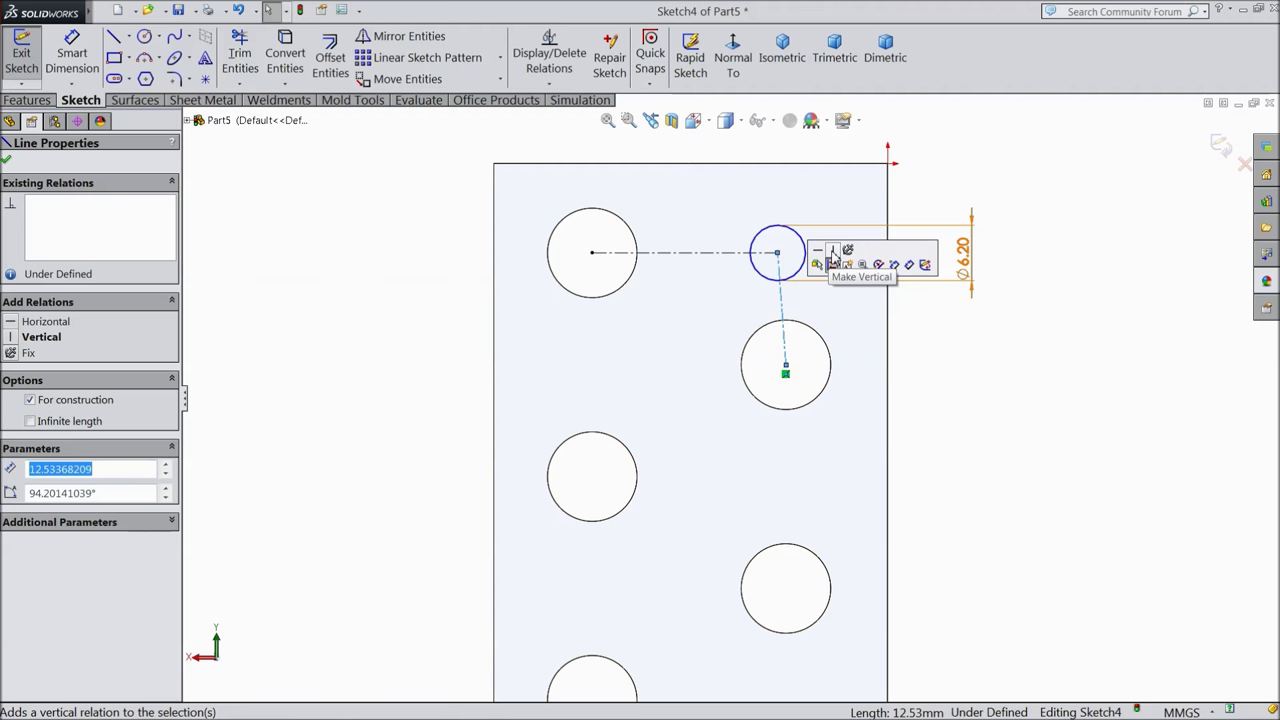
pyautogui.click(831, 252)
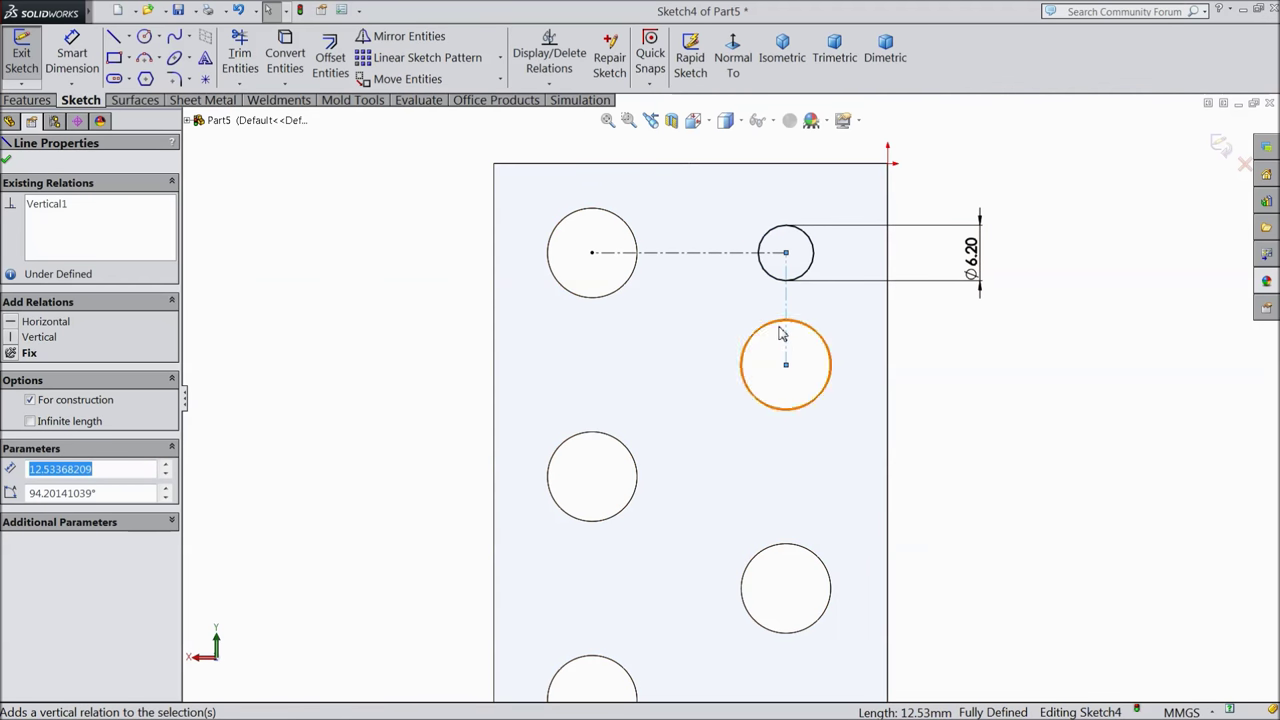
# - Draw a circle about 7.4 mm in diameter in the plate's empty lower corner, vertically in line with the holes above it
pyautogui.scroll(10, 770, 345)
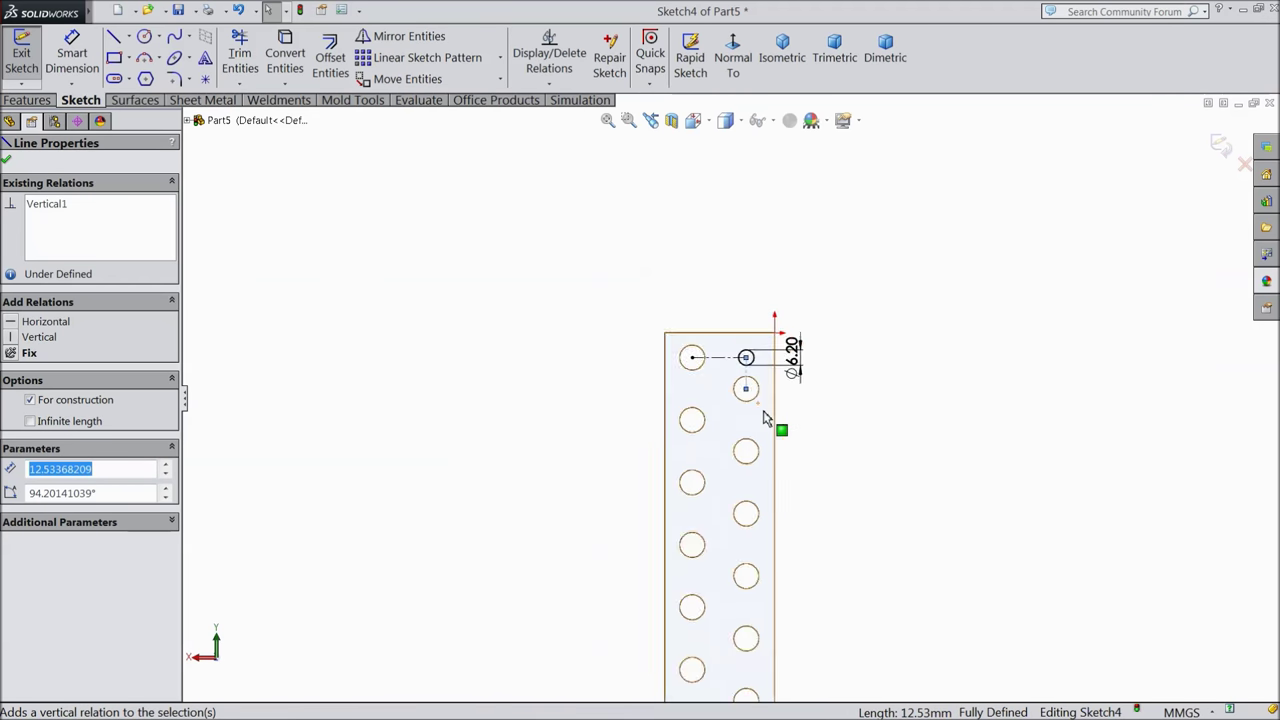
pyautogui.scroll(-10, 757, 517)
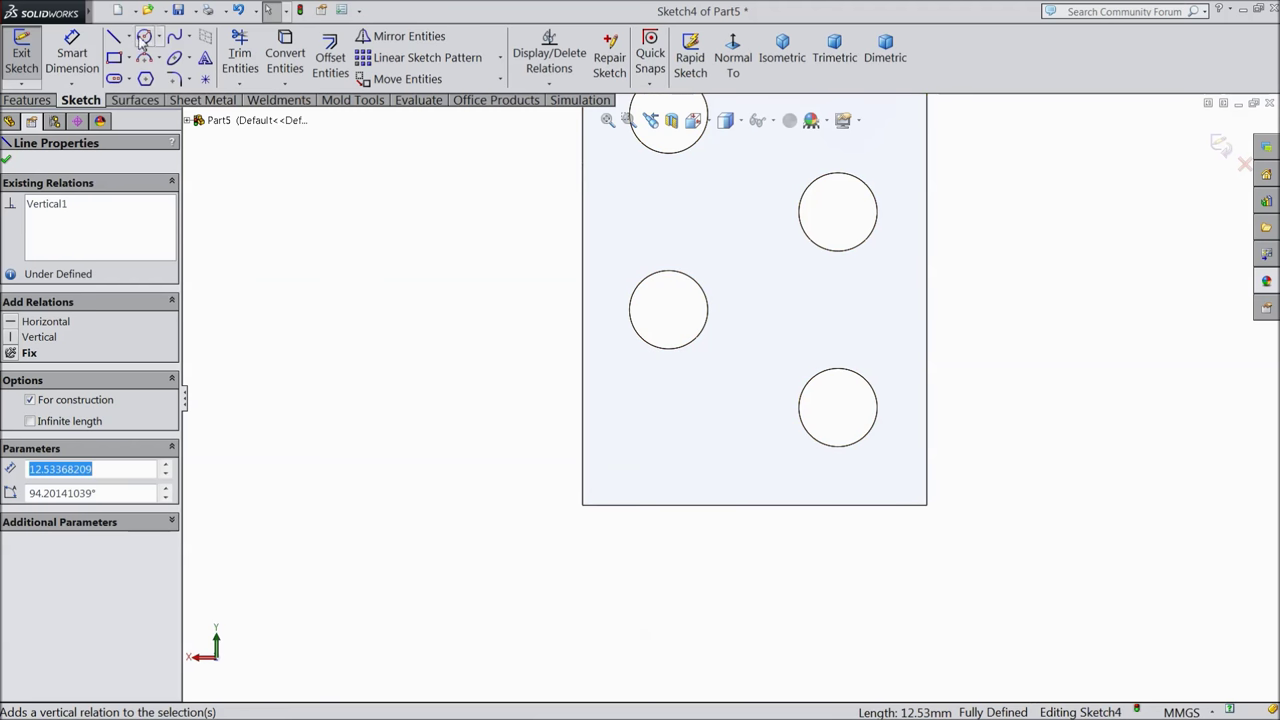
pyautogui.click(144, 37)
pyautogui.click(668, 442)
pyautogui.click(697, 449)
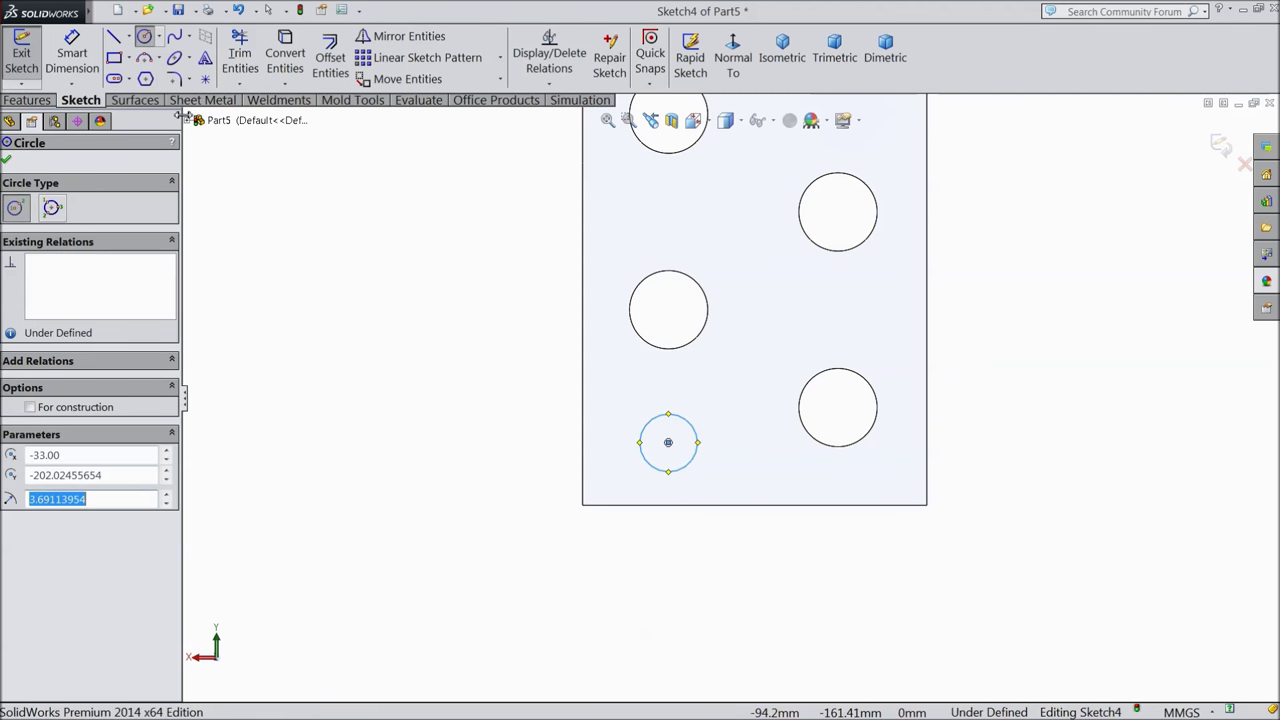
# - Dimension the diameter of the new circle in the plate's lower corner as 6.2 mm
pyautogui.click(104, 62)
pyautogui.click(686, 466)
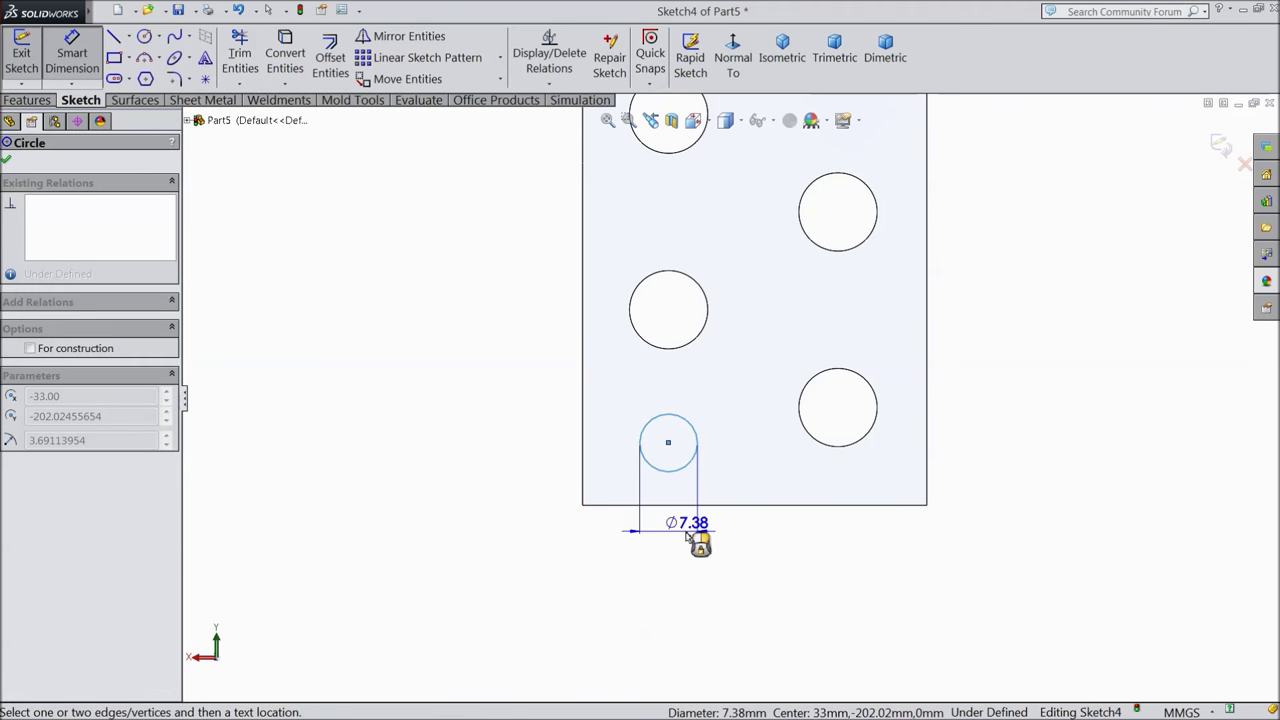
pyautogui.click(686, 538)
pyautogui.write('6.2')
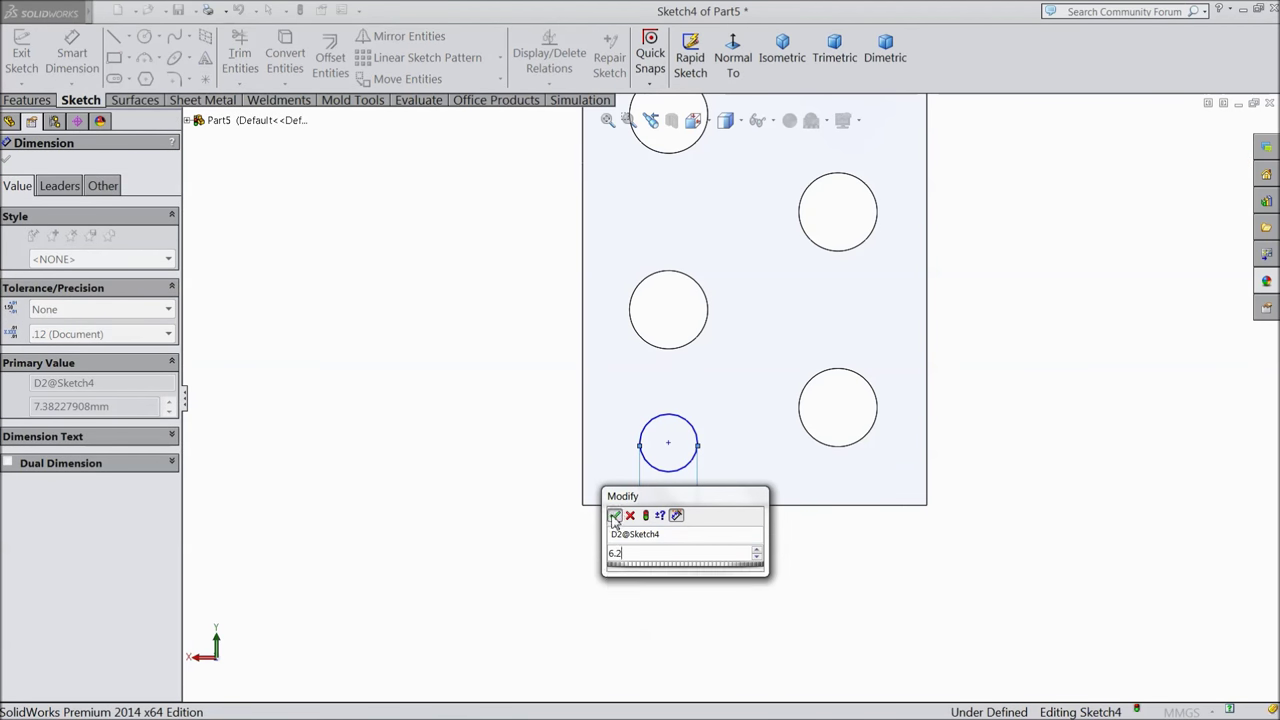
pyautogui.click(614, 516)
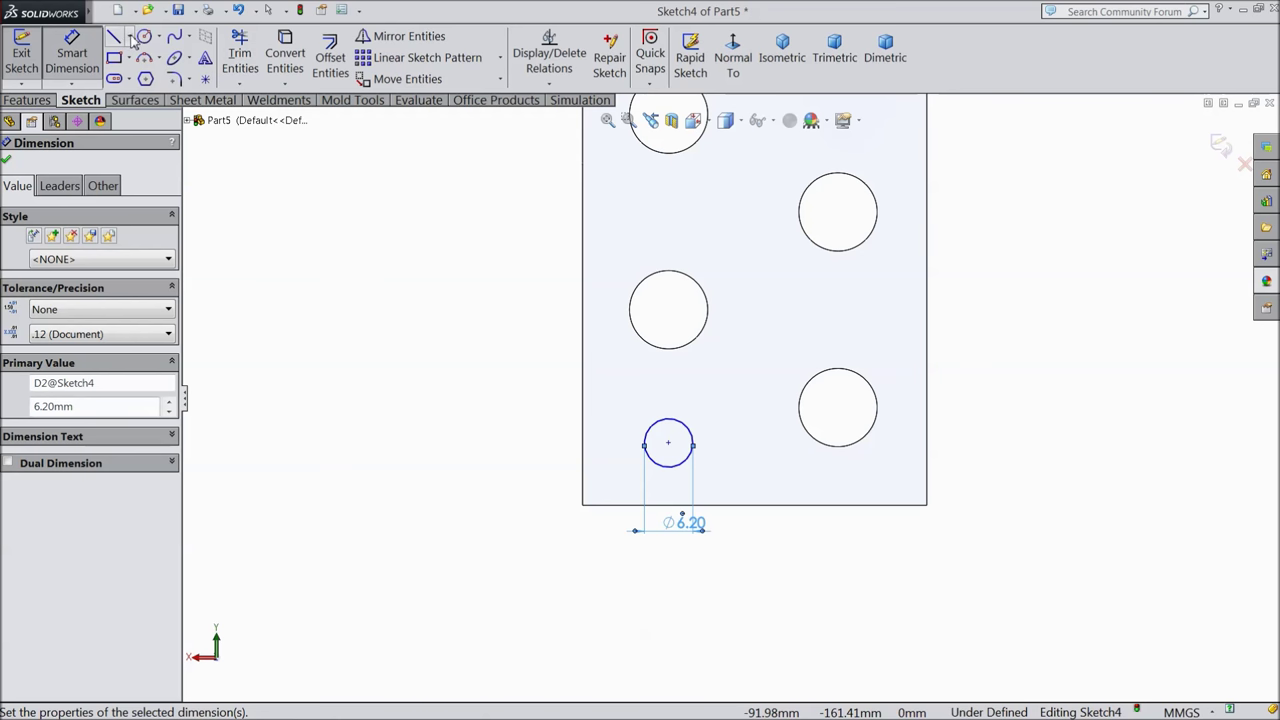
# - Draw two centerlines joining the lower small circle's center to the centers of the hole above it and the neighboring hole
pyautogui.click(131, 37)
pyautogui.click(140, 77)
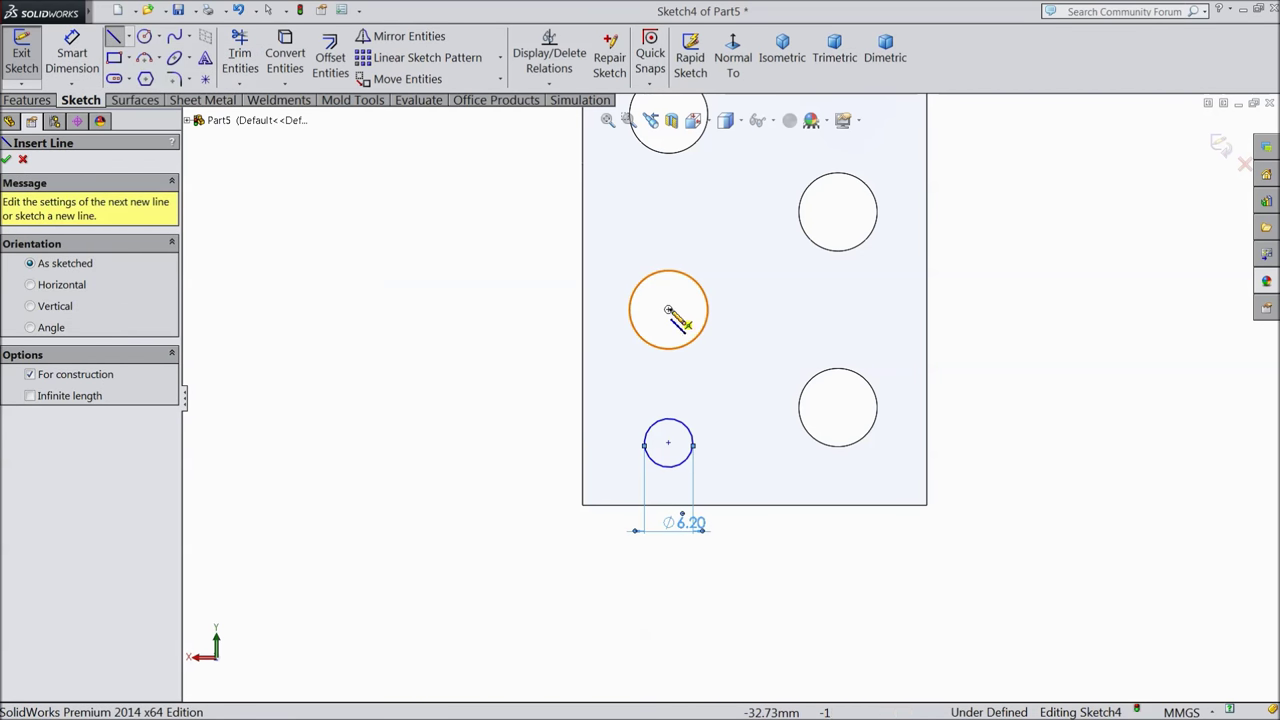
pyautogui.click(668, 310)
pyautogui.click(668, 442)
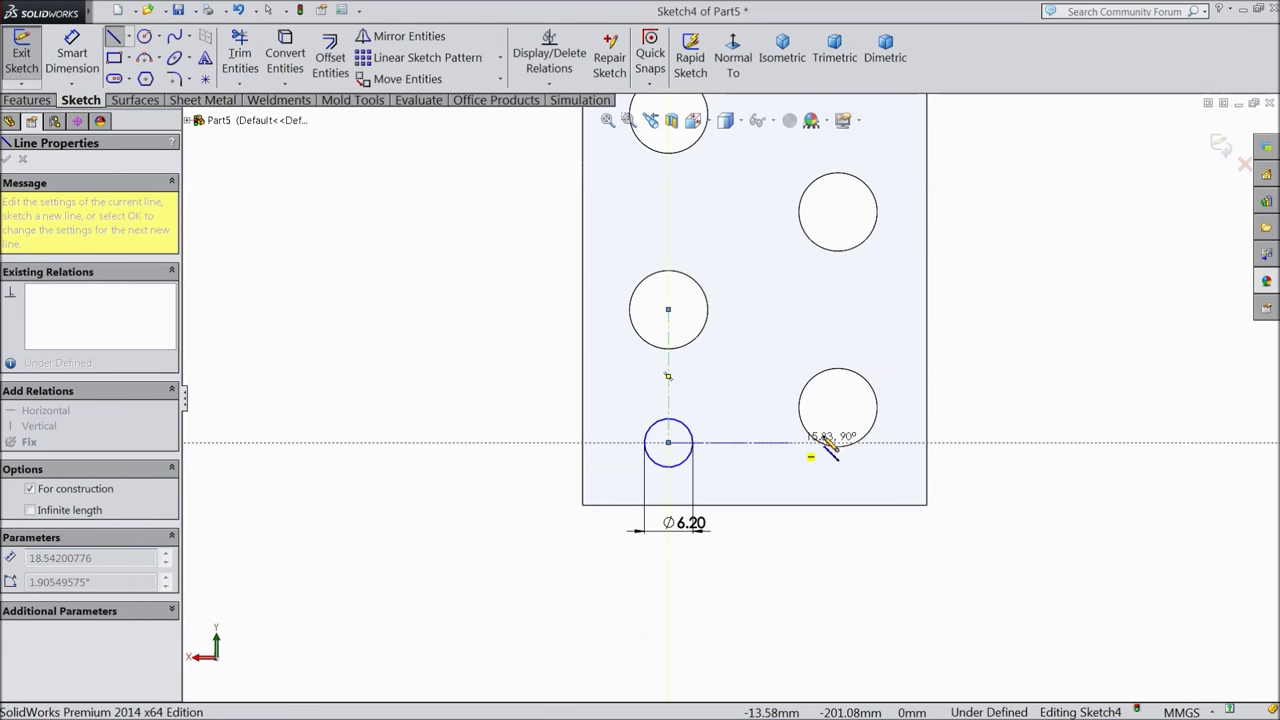
pyautogui.click(838, 408)
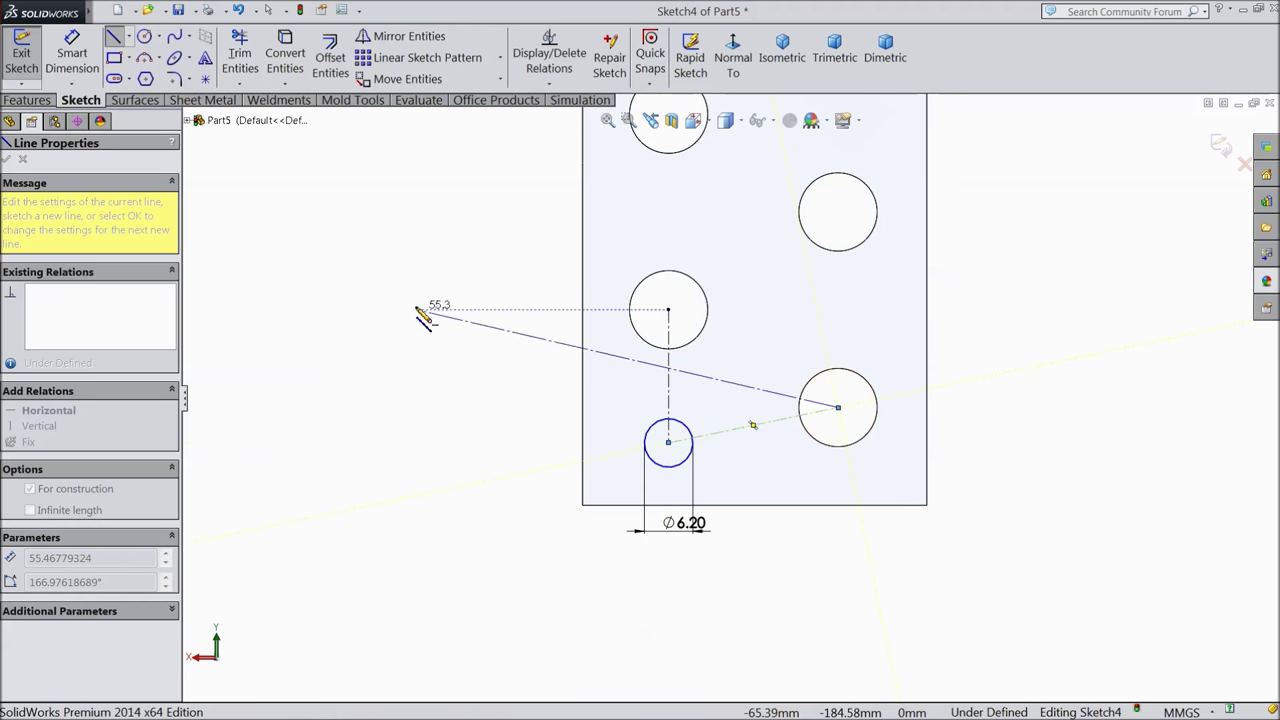
pyautogui.rightClick(423, 316)
pyautogui.click(466, 133)
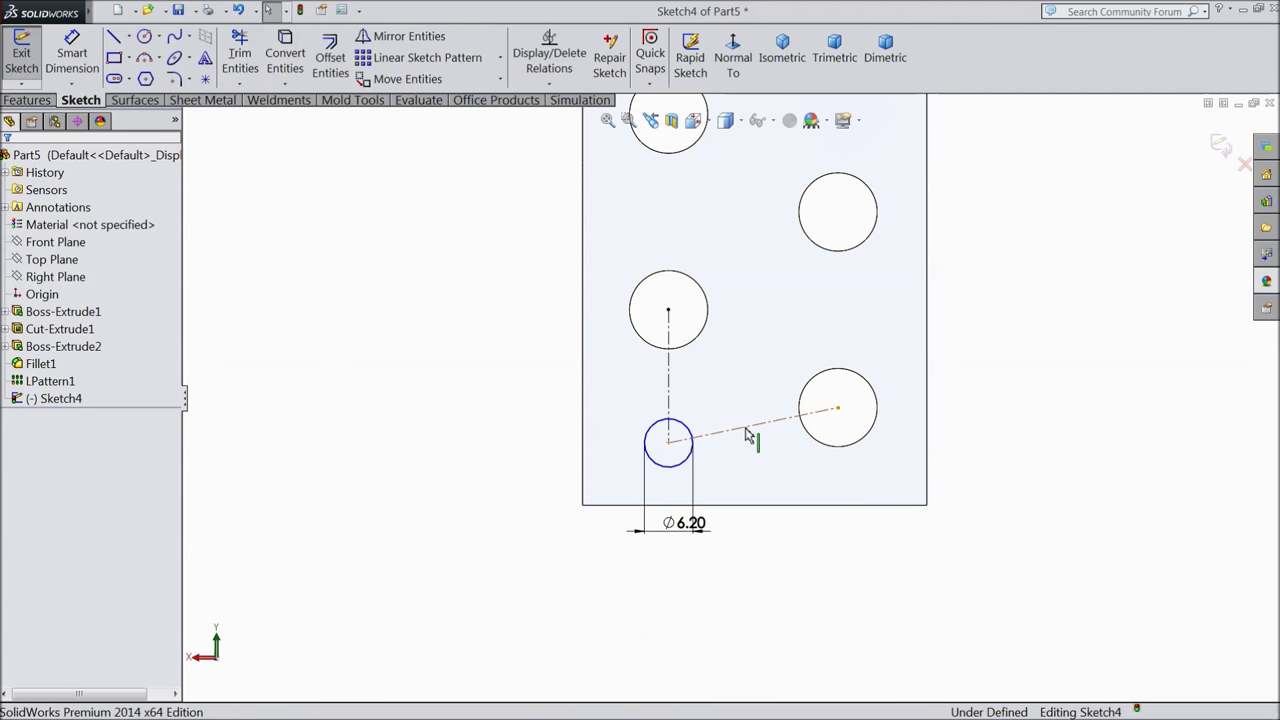
# - Make the slanted centerline between the lower small circle and the neighboring hole horizontal
pyautogui.click(749, 424)
pyautogui.click(784, 377)
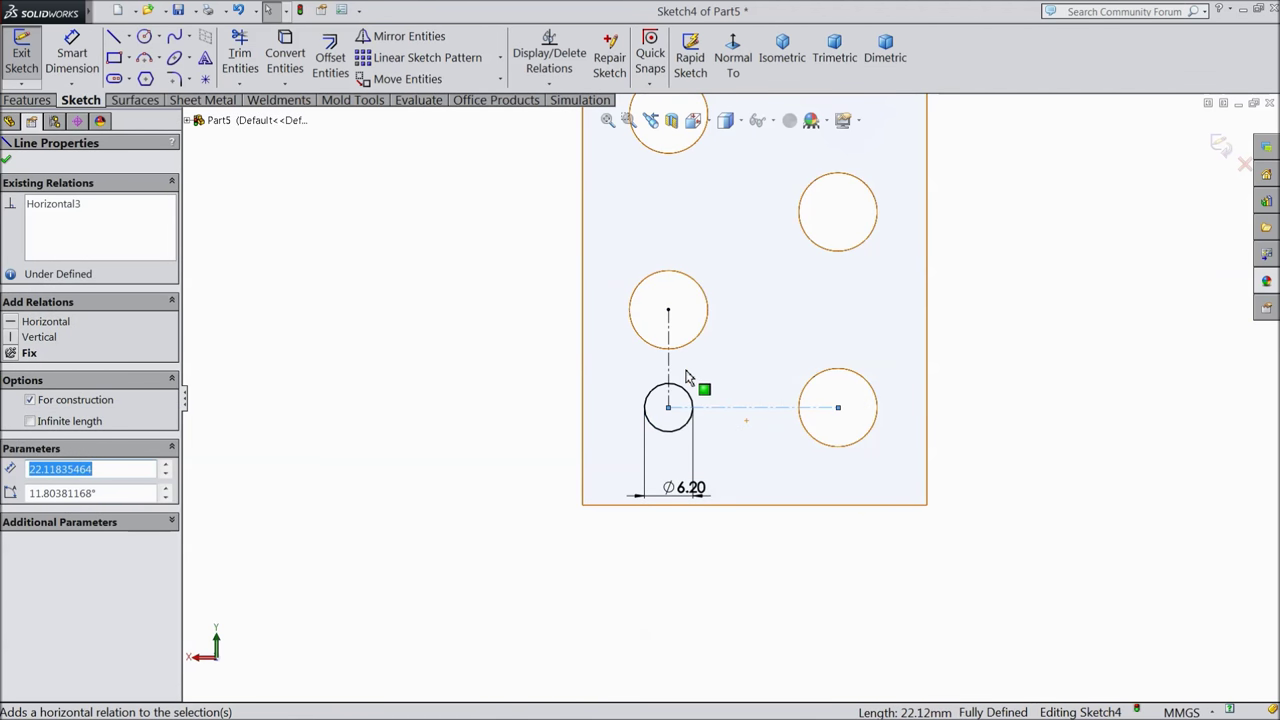
pyautogui.click(669, 368)
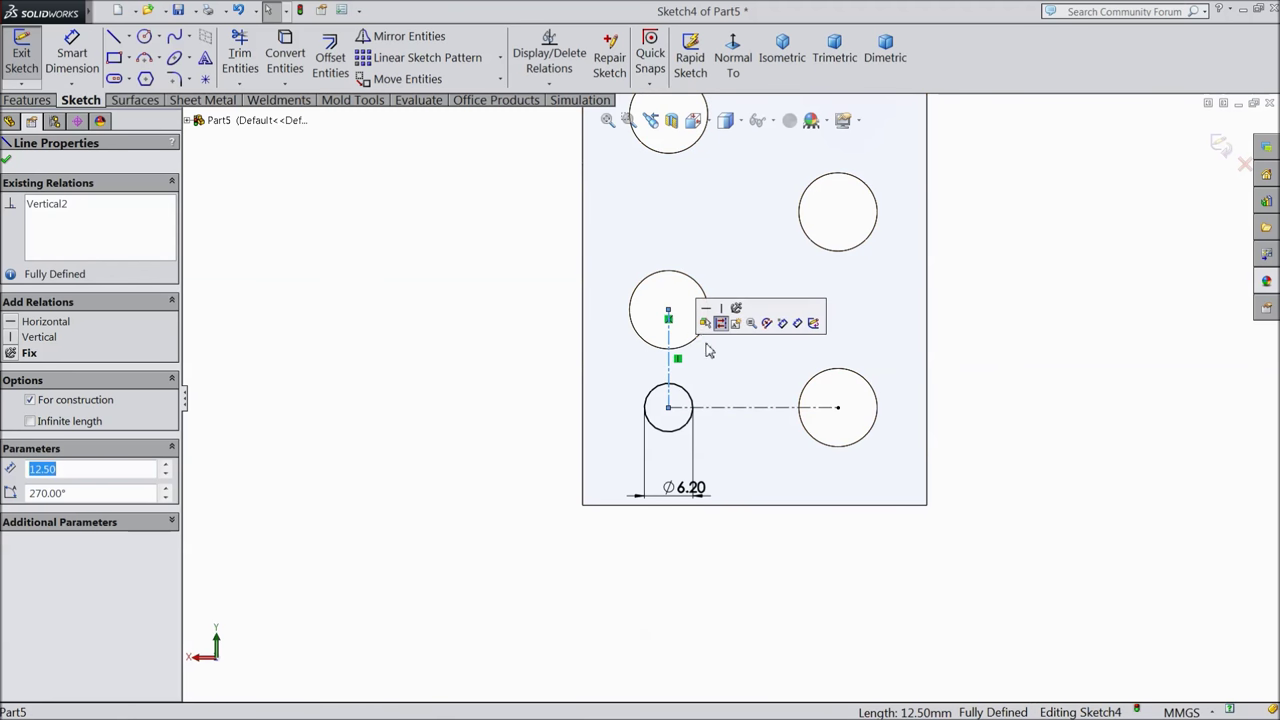
pyautogui.click(7, 164)
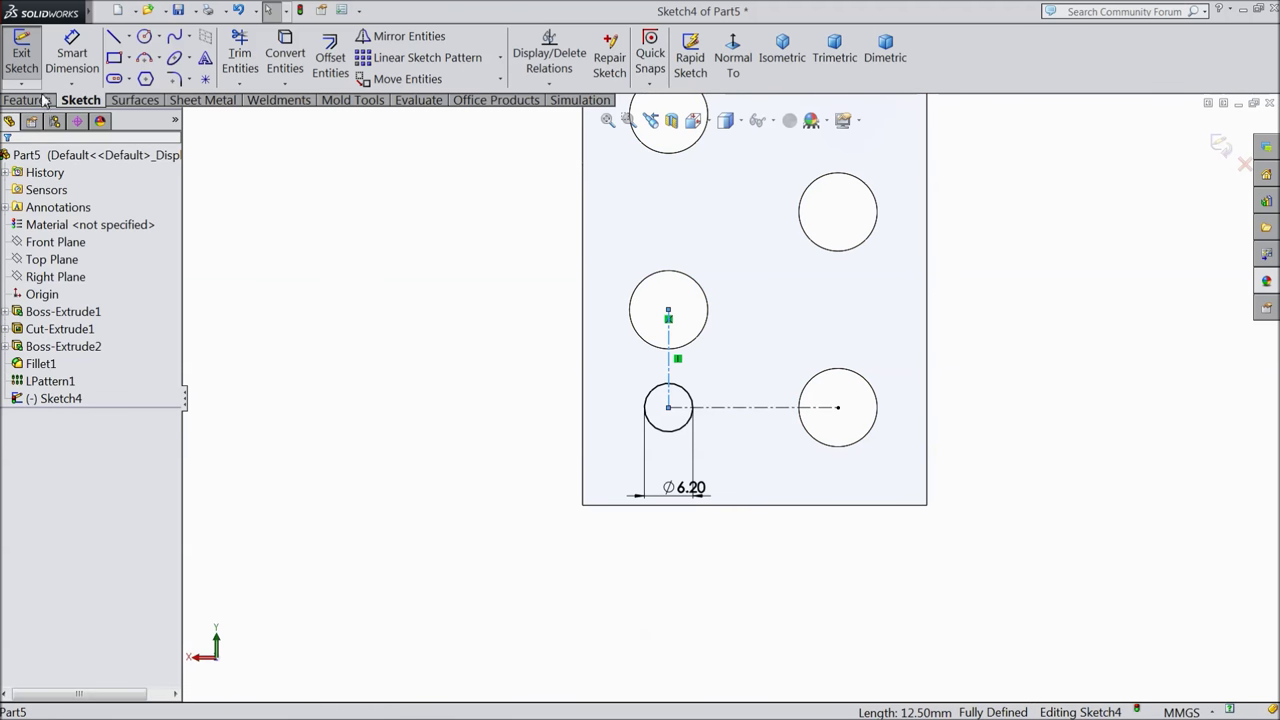
# - Cut both 6.2 mm corner circles through the plate with an Extruded Cut set to Through All
pyautogui.click(27, 100)
pyautogui.click(277, 60)
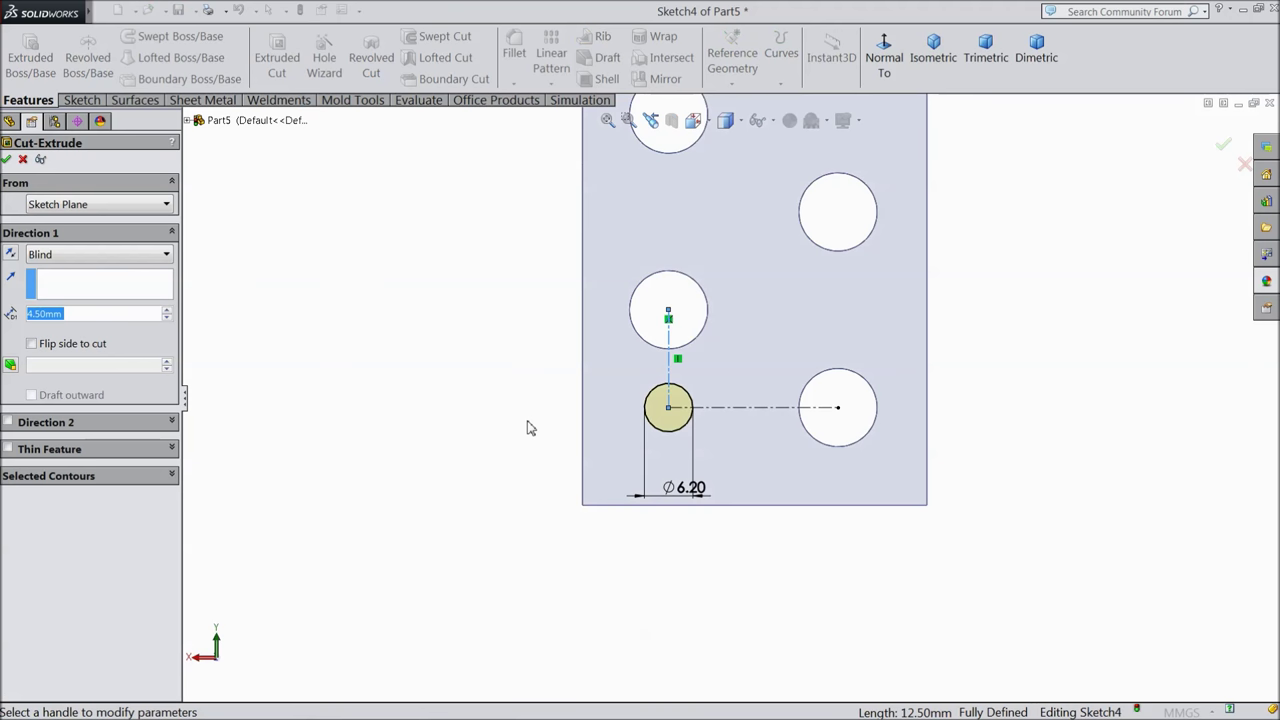
pyautogui.scroll(-2, 745, 288)
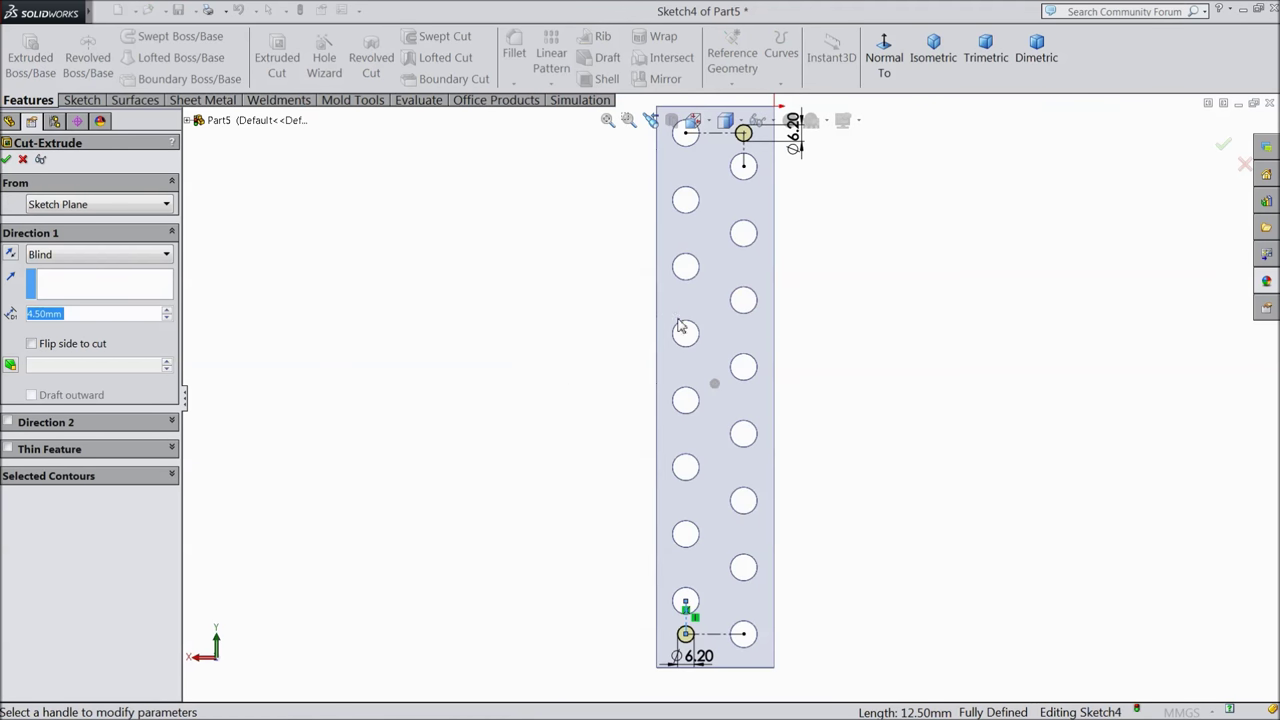
pyautogui.click(77, 256)
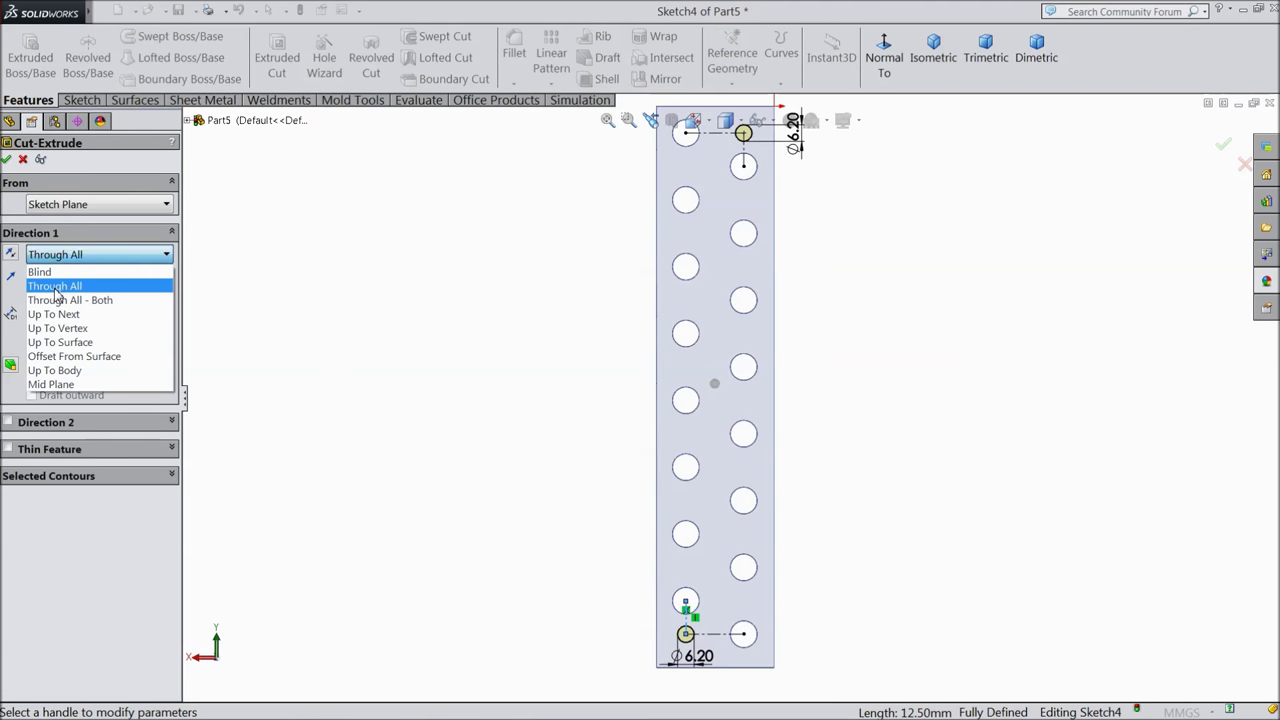
pyautogui.click(60, 283)
pyautogui.click(7, 160)
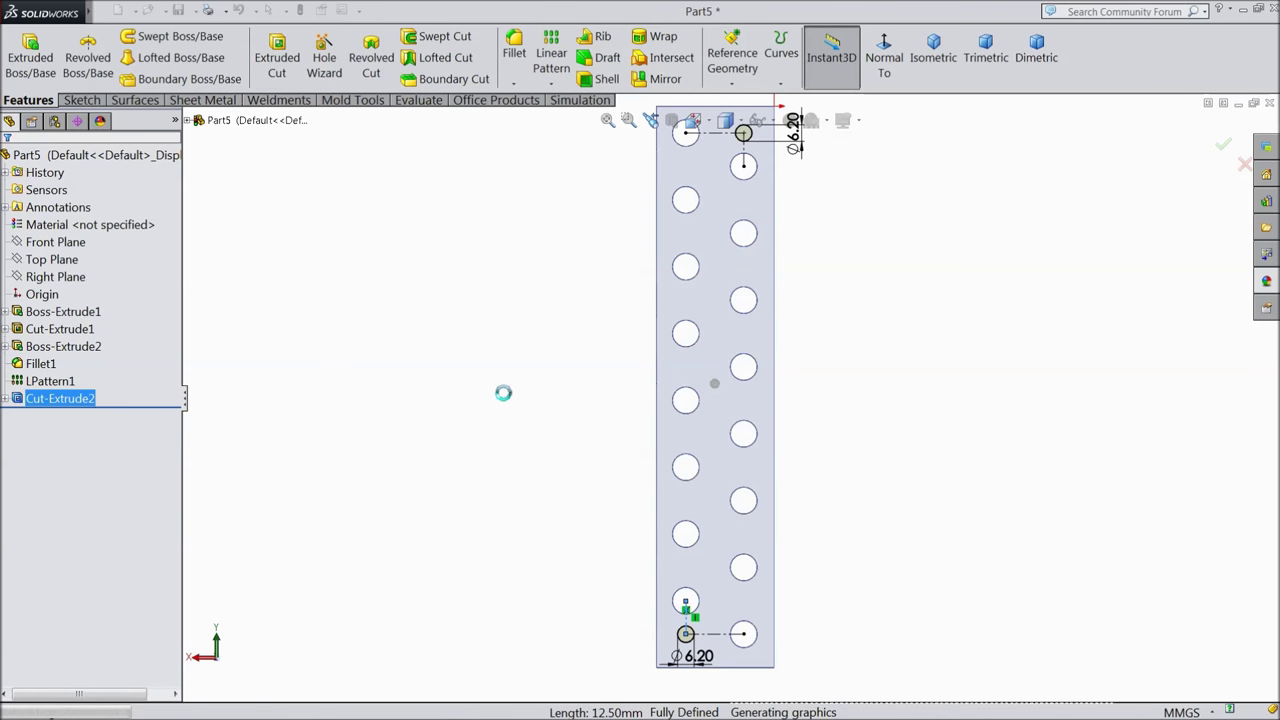
pyautogui.click(551, 363)
pyautogui.moveTo(574, 323)
pyautogui.mouseDown(button='middle')
pyautogui.moveTo(474, 380)
pyautogui.moveTo(323, 380)
pyautogui.moveTo(294, 209)
pyautogui.moveTo(231, 271)
pyautogui.moveTo(251, 180)
pyautogui.moveTo(226, 291)
pyautogui.mouseUp(button='middle')
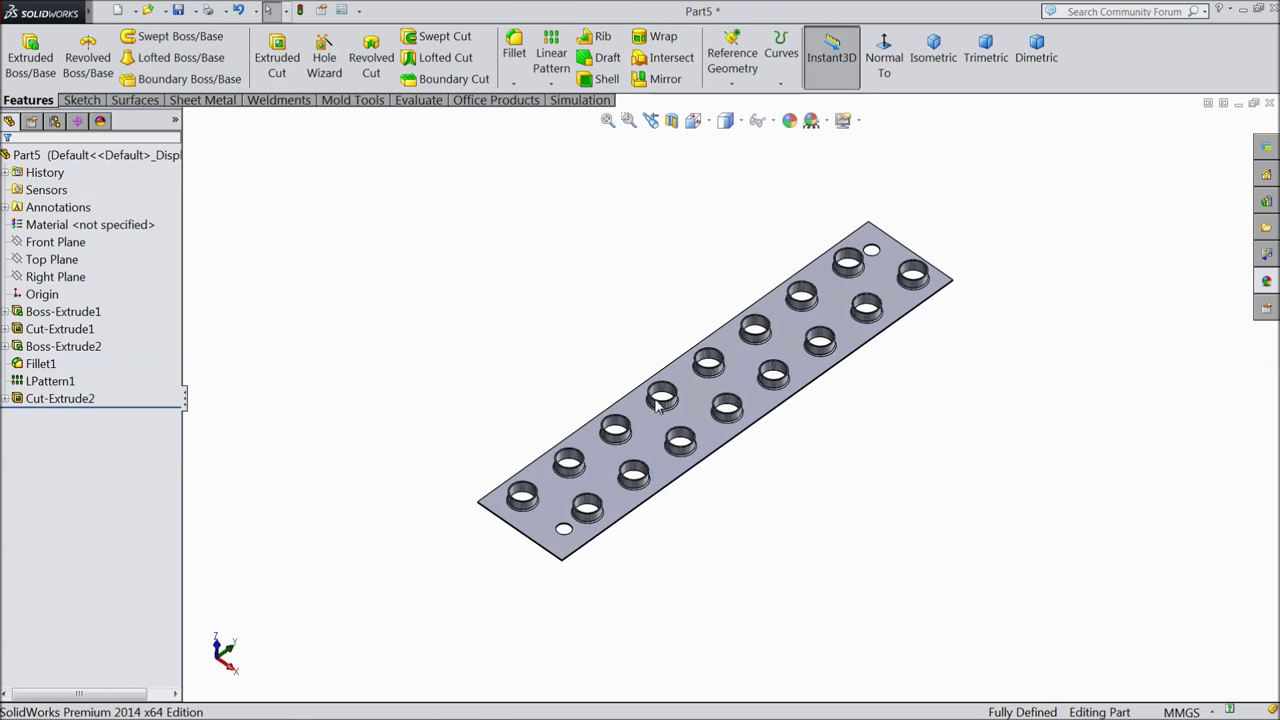
# - Apply the brushed aluminum appearance to the whole plate
pyautogui.scroll(-5, 810, 400)
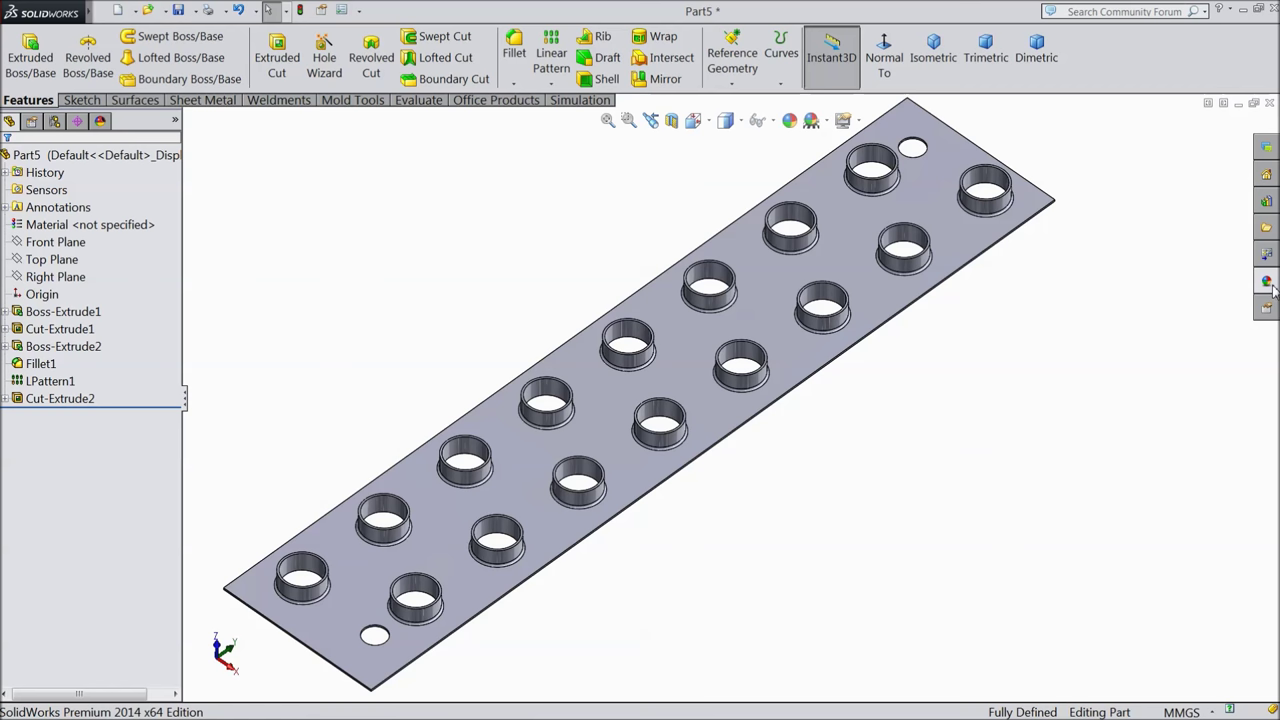
pyautogui.click(1266, 283)
pyautogui.click(1167, 205)
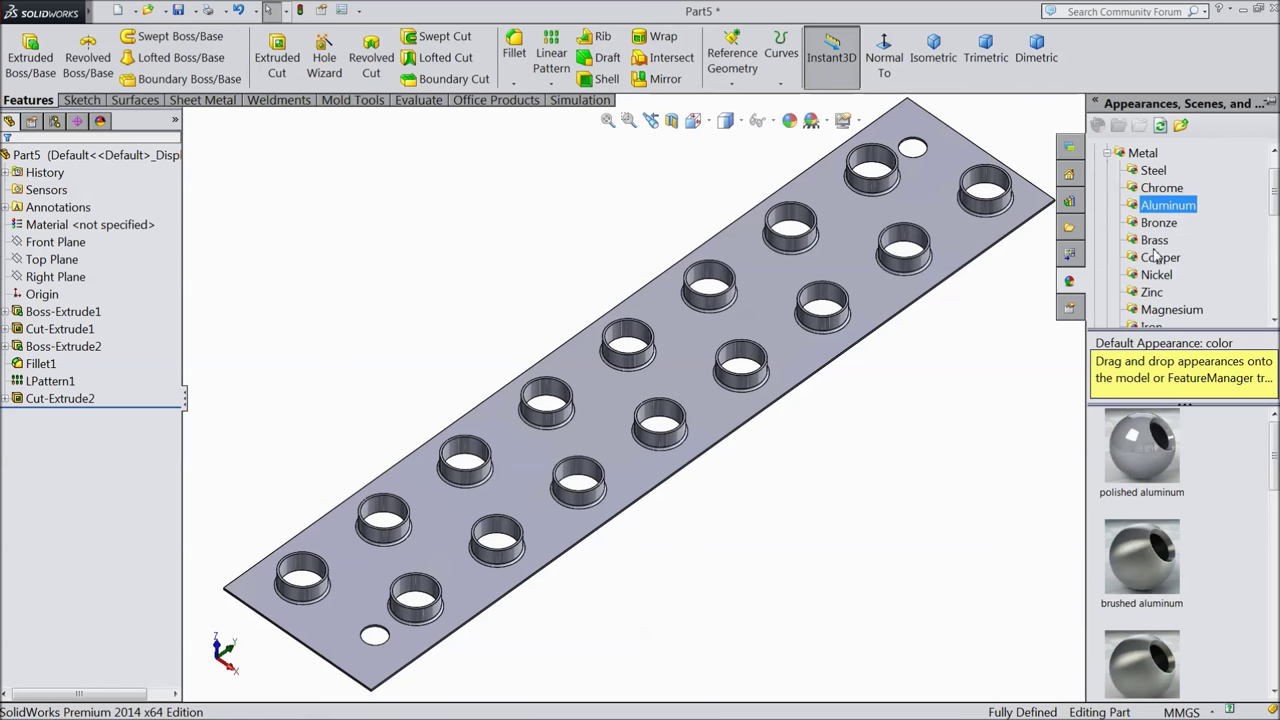
pyautogui.click(1142, 560)
pyautogui.moveTo(909, 490)
pyautogui.mouseDown(button='middle')
pyautogui.moveTo(971, 500)
pyautogui.moveTo(923, 429)
pyautogui.moveTo(903, 429)
pyautogui.moveTo(898, 473)
pyautogui.mouseUp(button='middle')
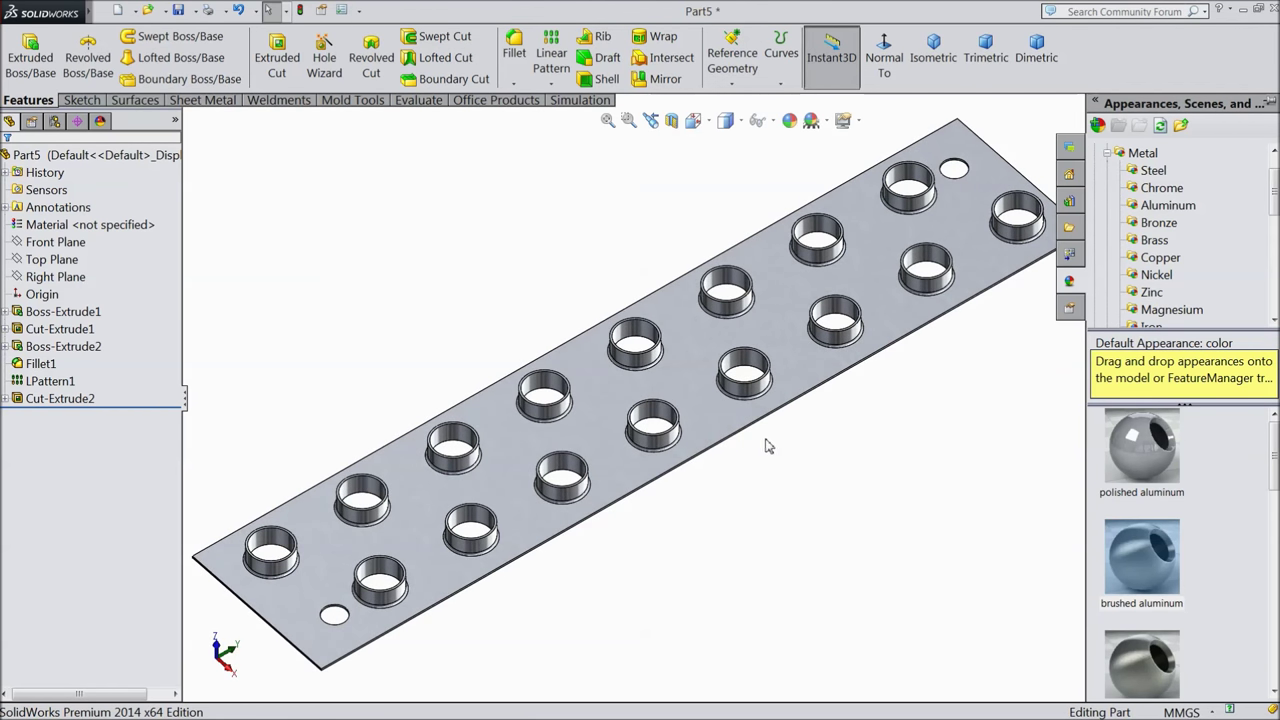
# - Apply the satin finish stainless steel appearance to the whole plate
pyautogui.click(1153, 171)
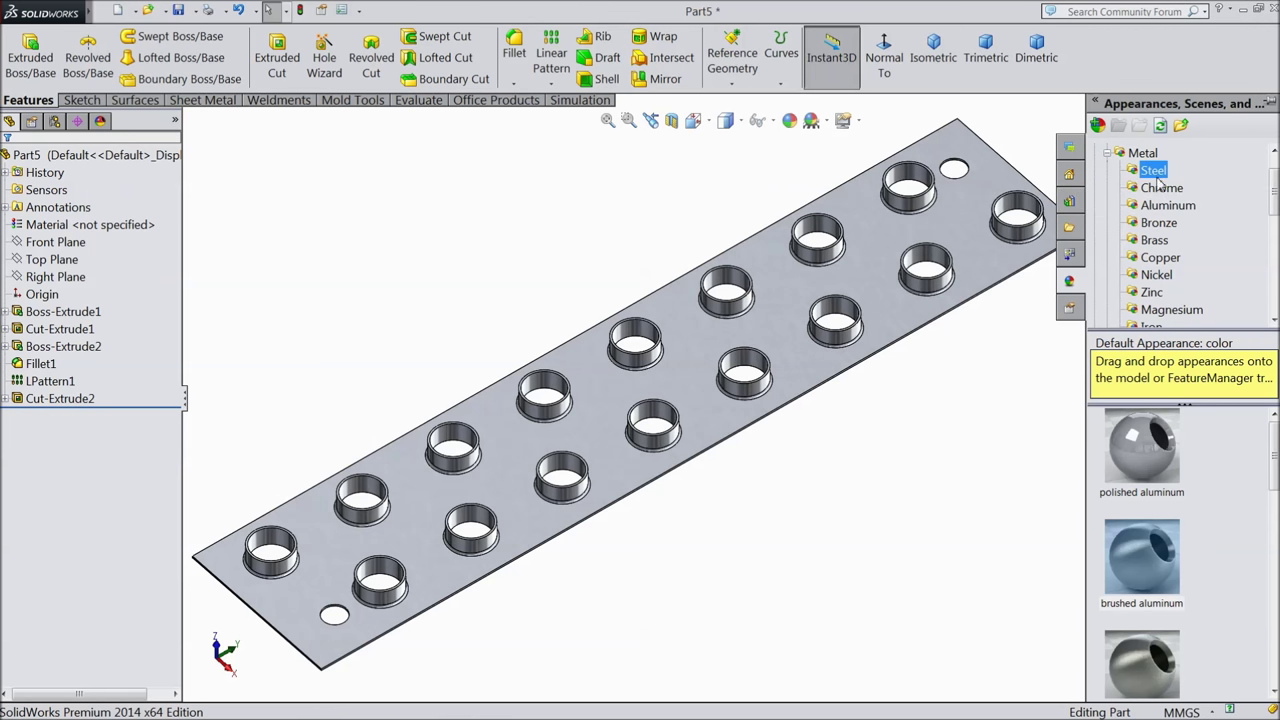
pyautogui.click(1147, 574)
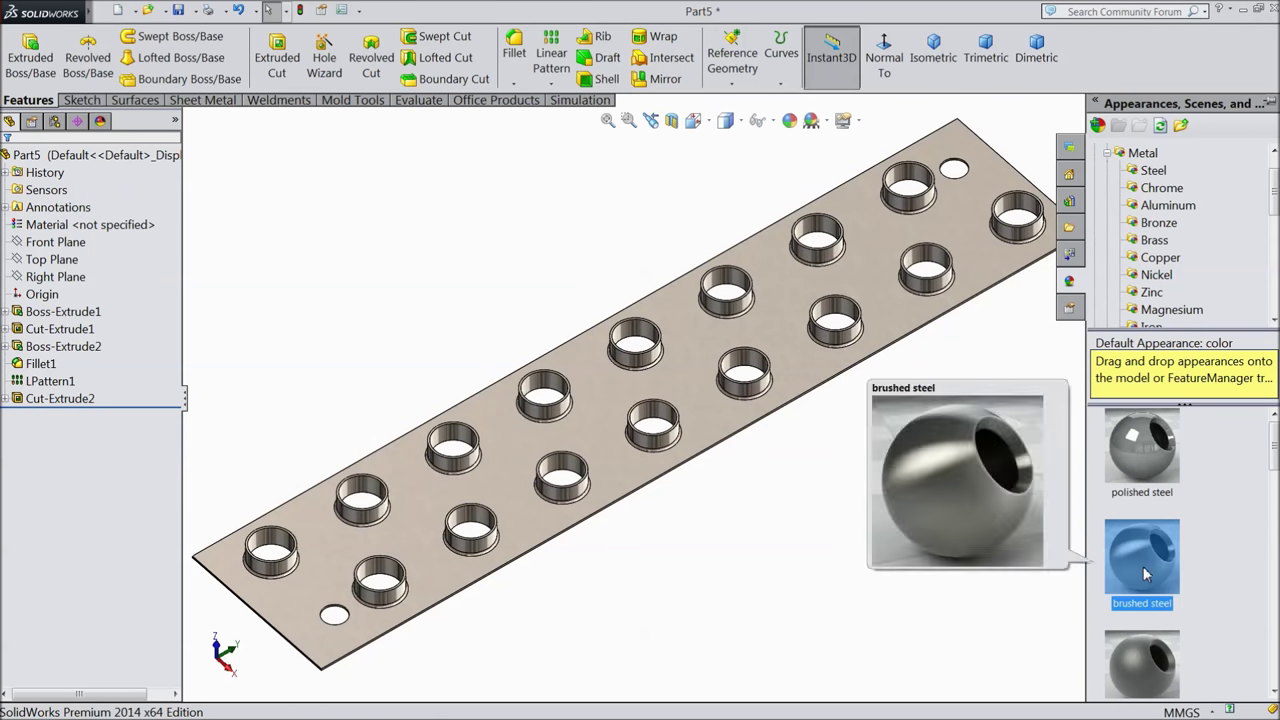
pyautogui.click(1147, 680)
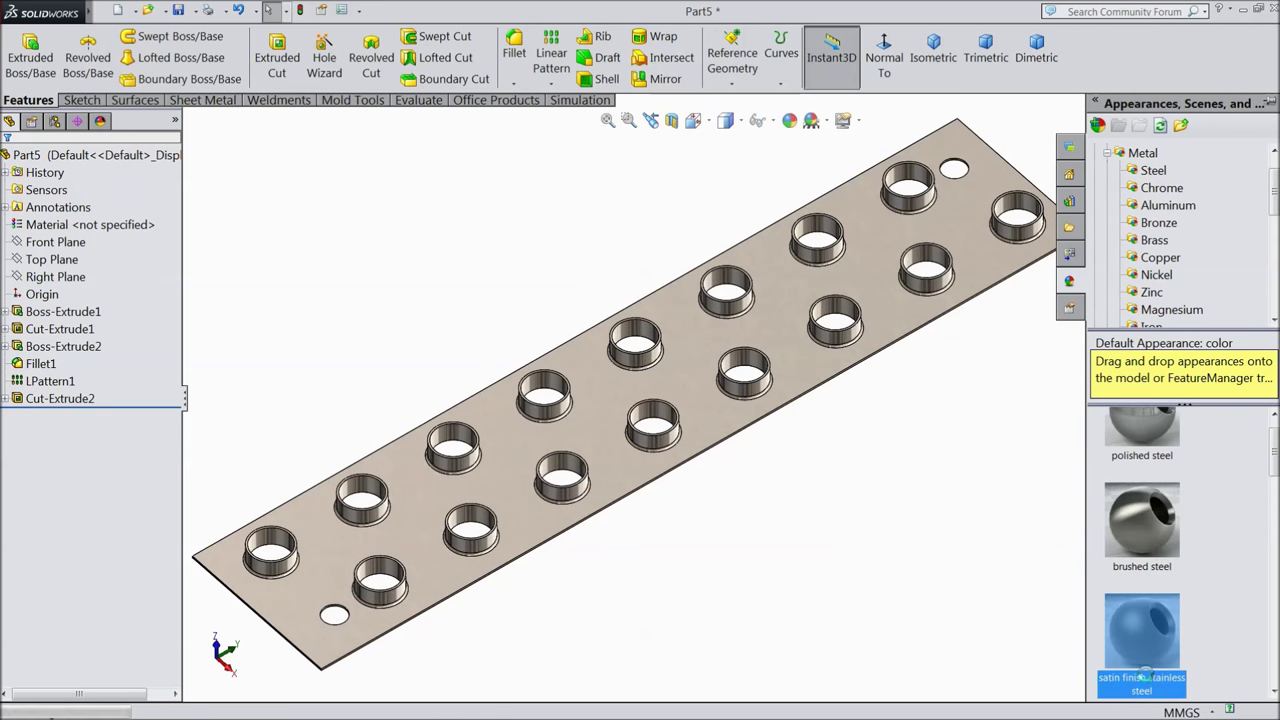
pyautogui.scroll(3, 850, 536)
pyautogui.moveTo(850, 536); pyautogui.dragTo(836, 490, button='middle')
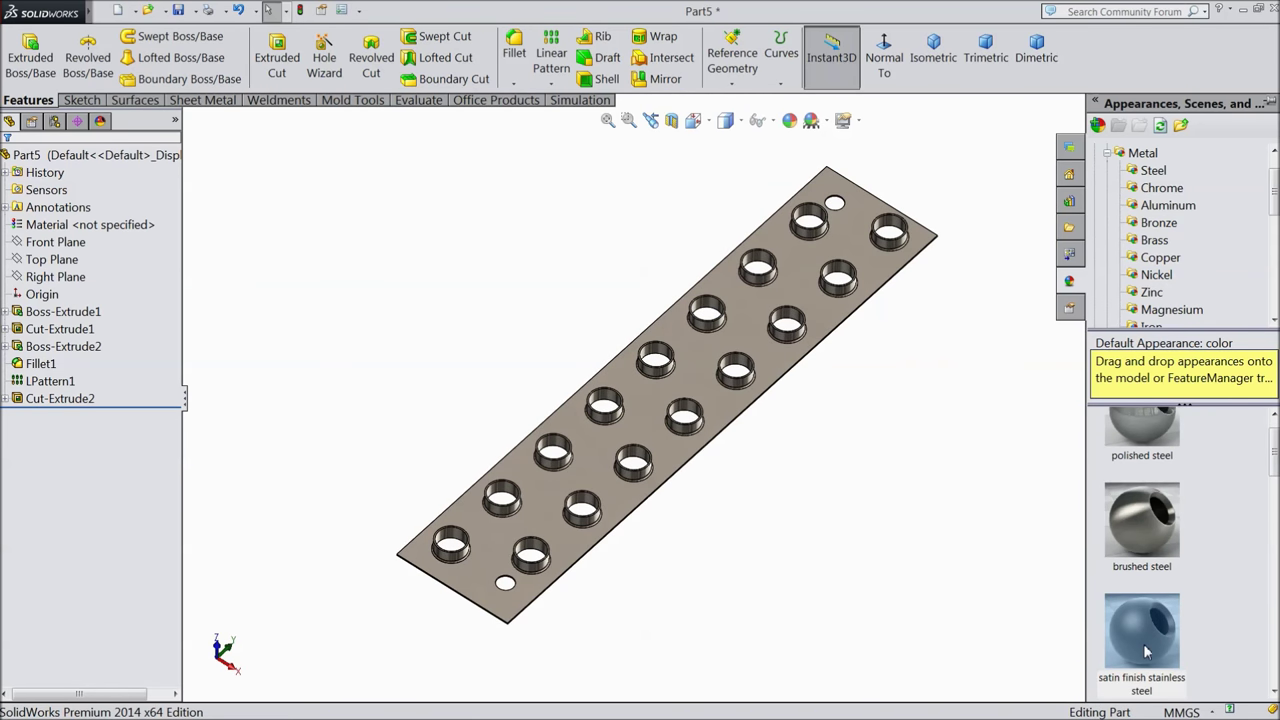
# - Save the plate part as "5.Cooling Plate" in the Heat Exchanger folder
pyautogui.click(178, 10)
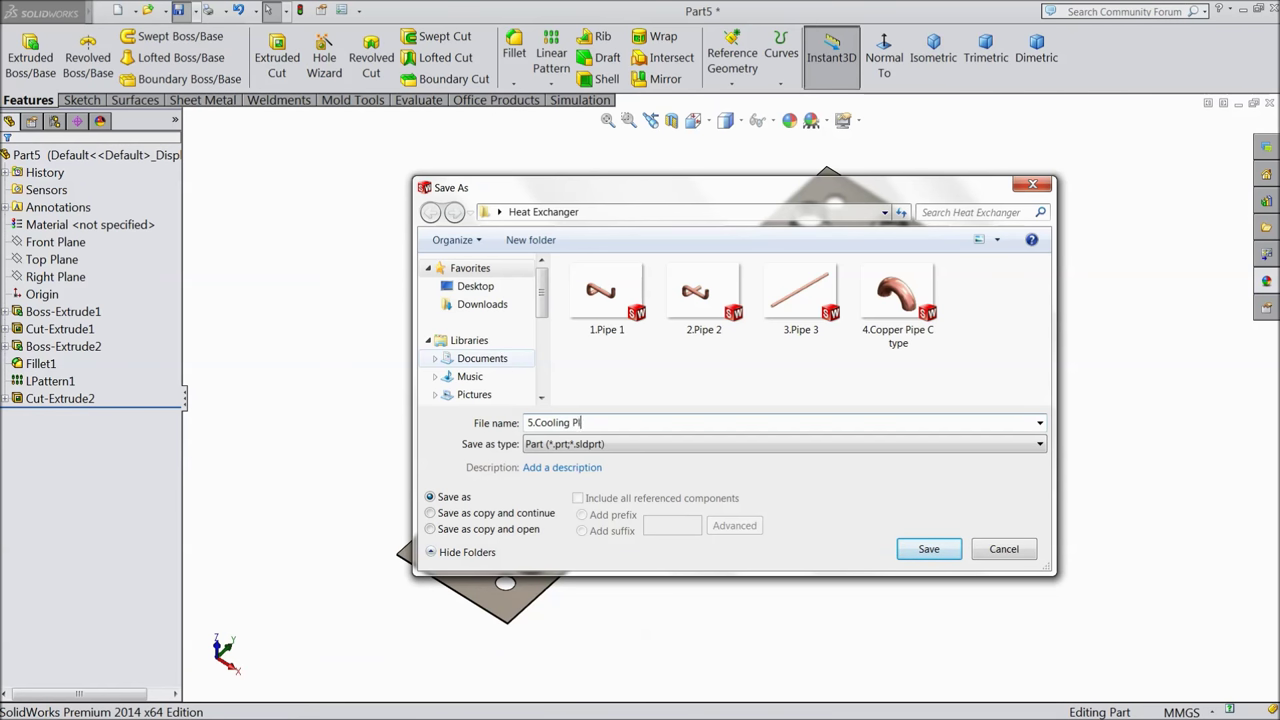
pyautogui.click(928, 550)
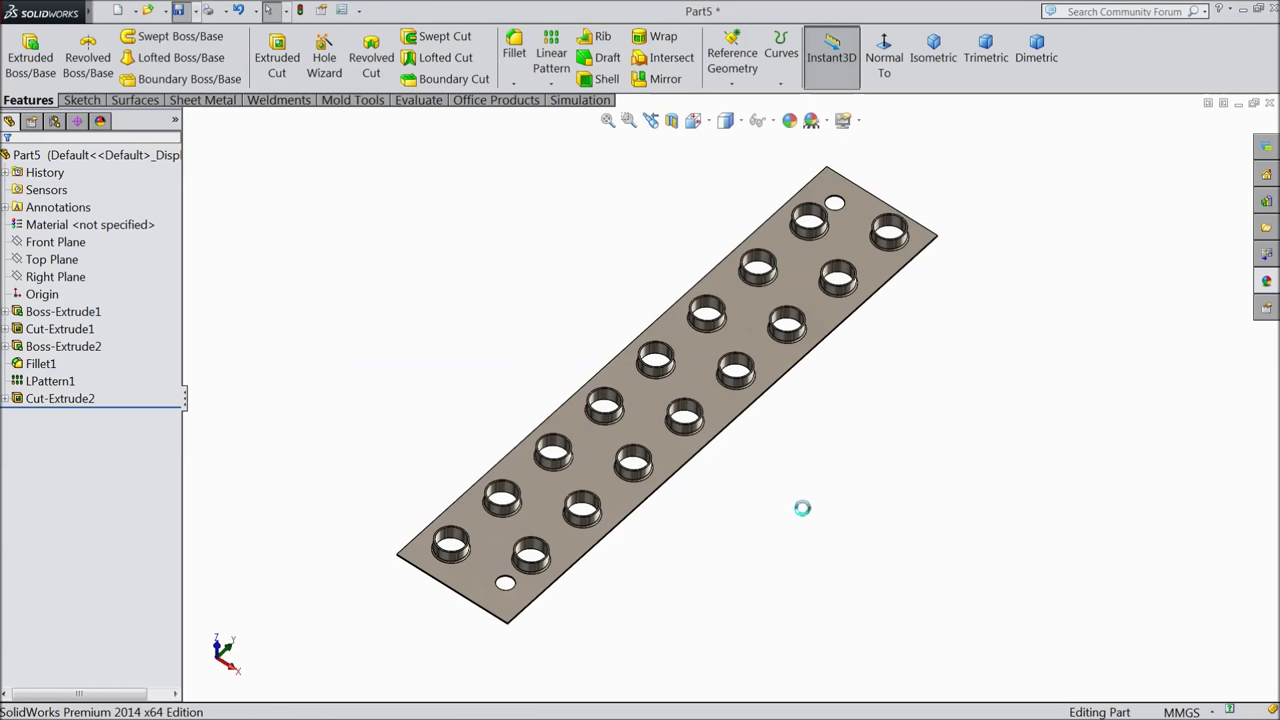
pyautogui.moveTo(782, 490); pyautogui.dragTo(729, 423, button='middle')
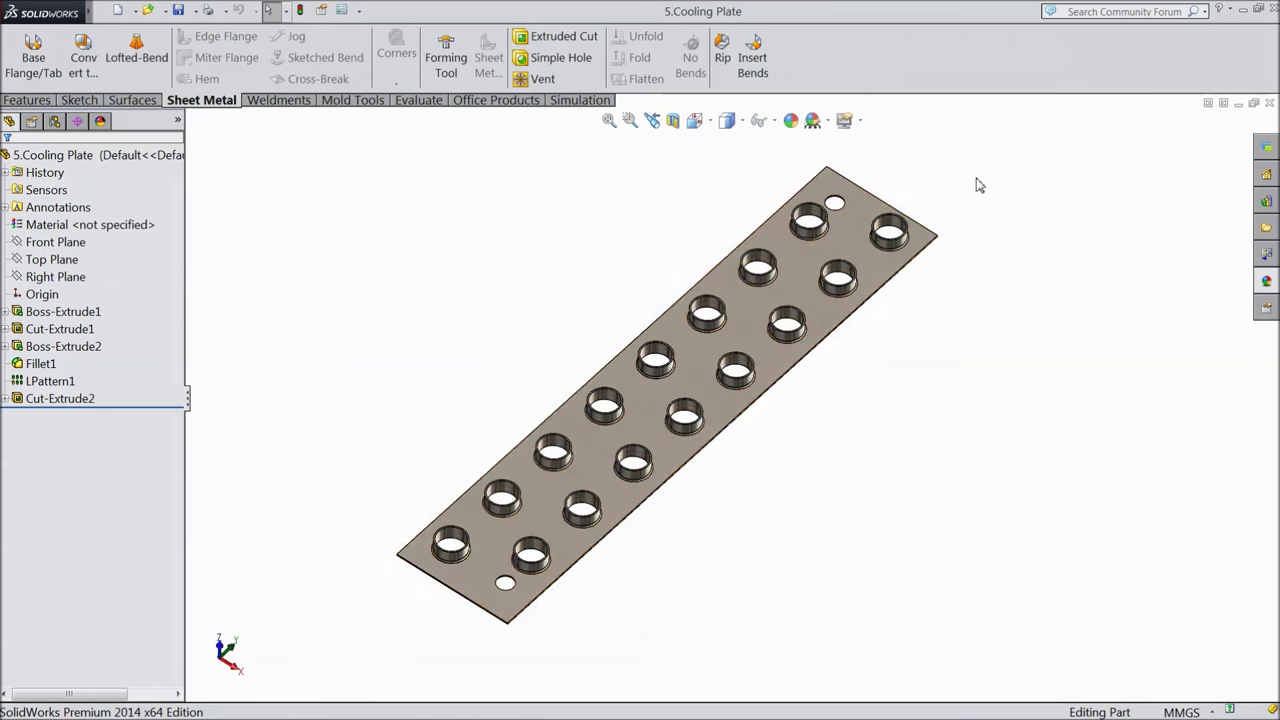
# - Open Sketch2 of the first hole cut for editing and orient the view normal to it
pyautogui.moveTo(835, 333); pyautogui.dragTo(837, 366, button='middle')
pyautogui.scroll(-5, 810, 243)
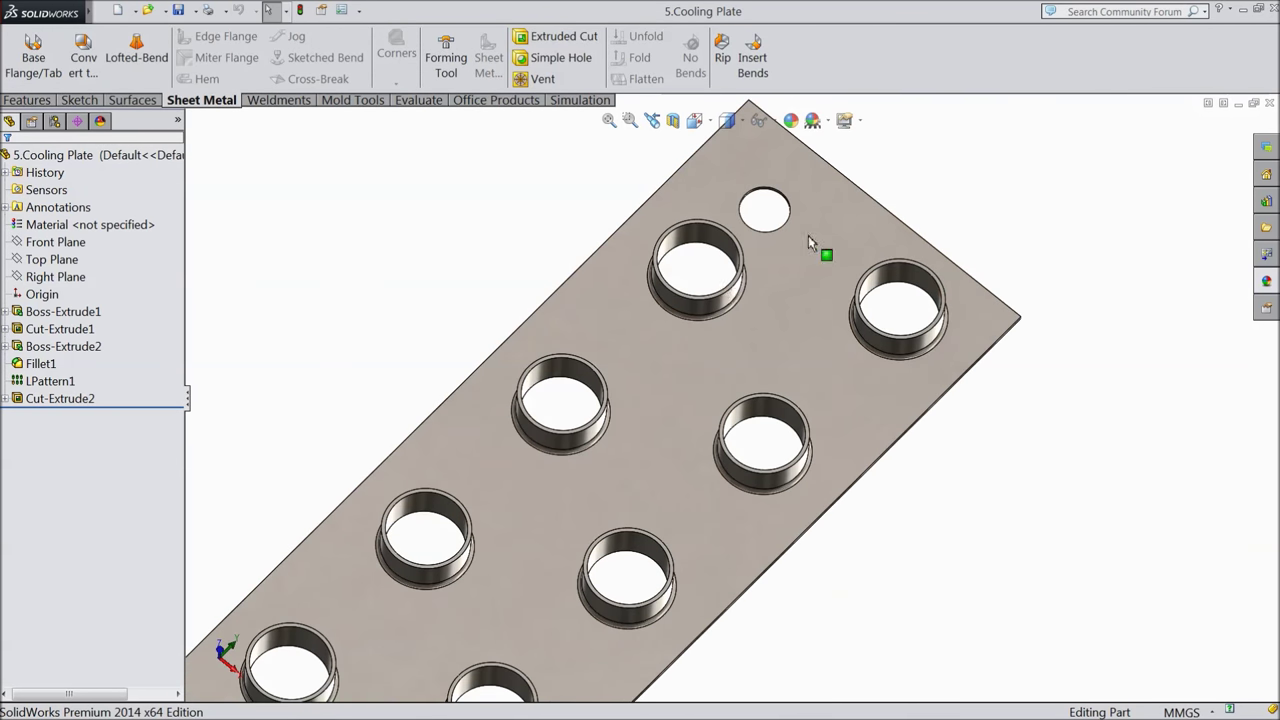
pyautogui.click(6, 313)
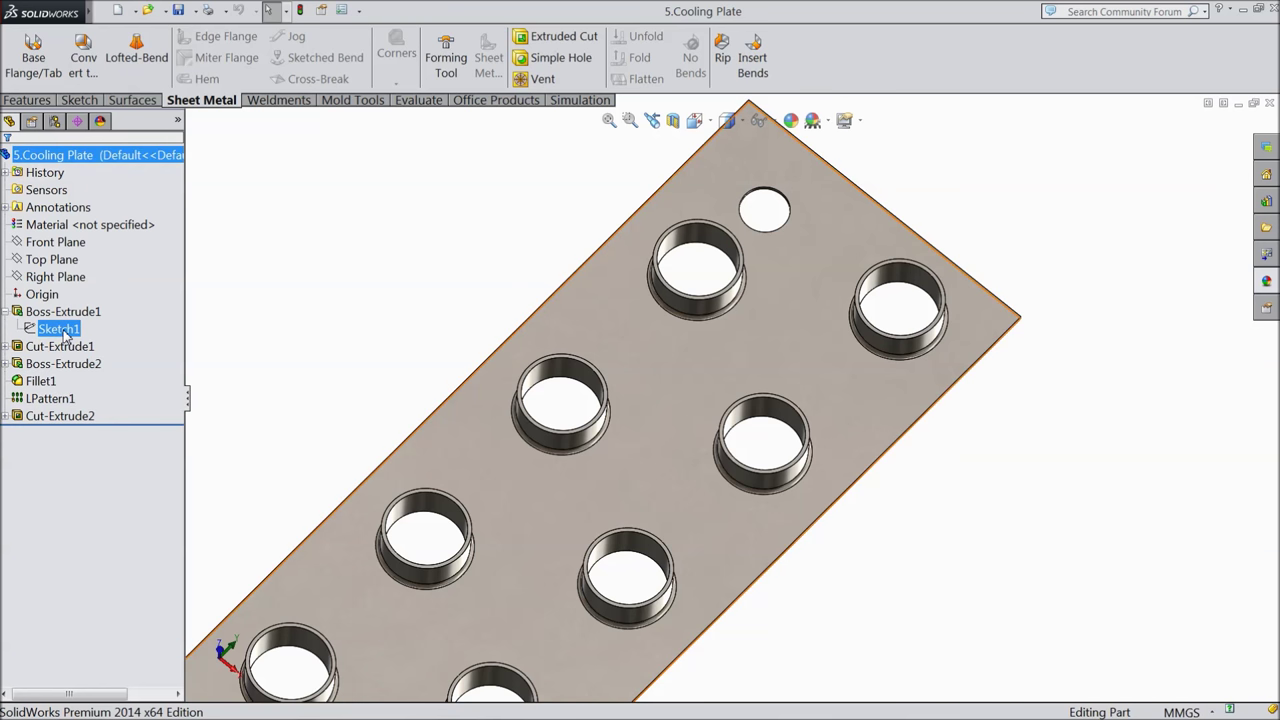
pyautogui.click(60, 330)
pyautogui.click(6, 347)
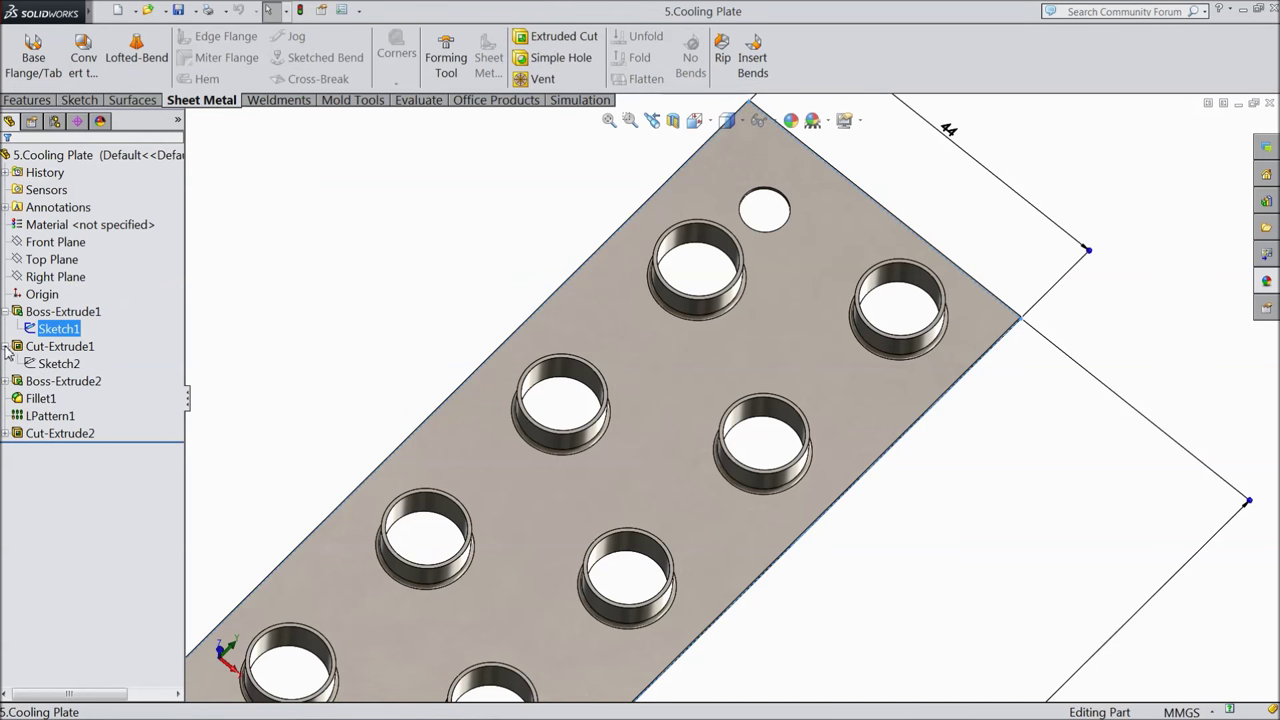
pyautogui.click(58, 364)
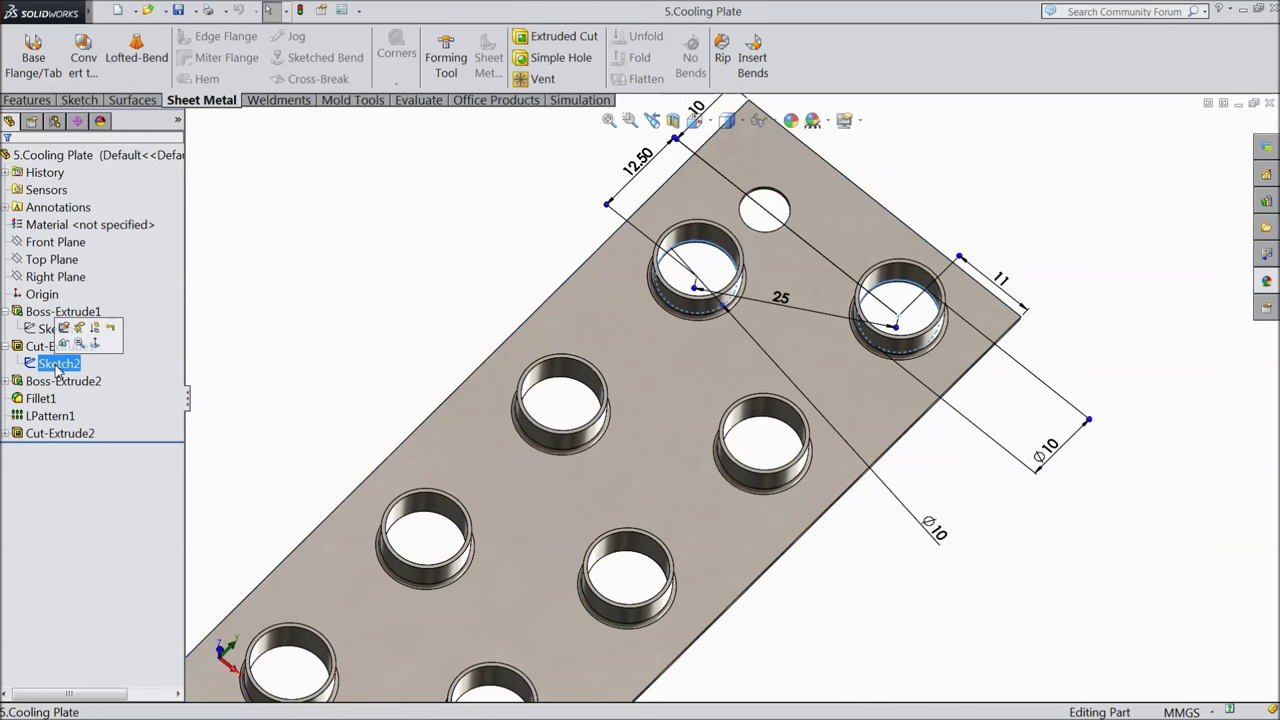
pyautogui.click(63, 330)
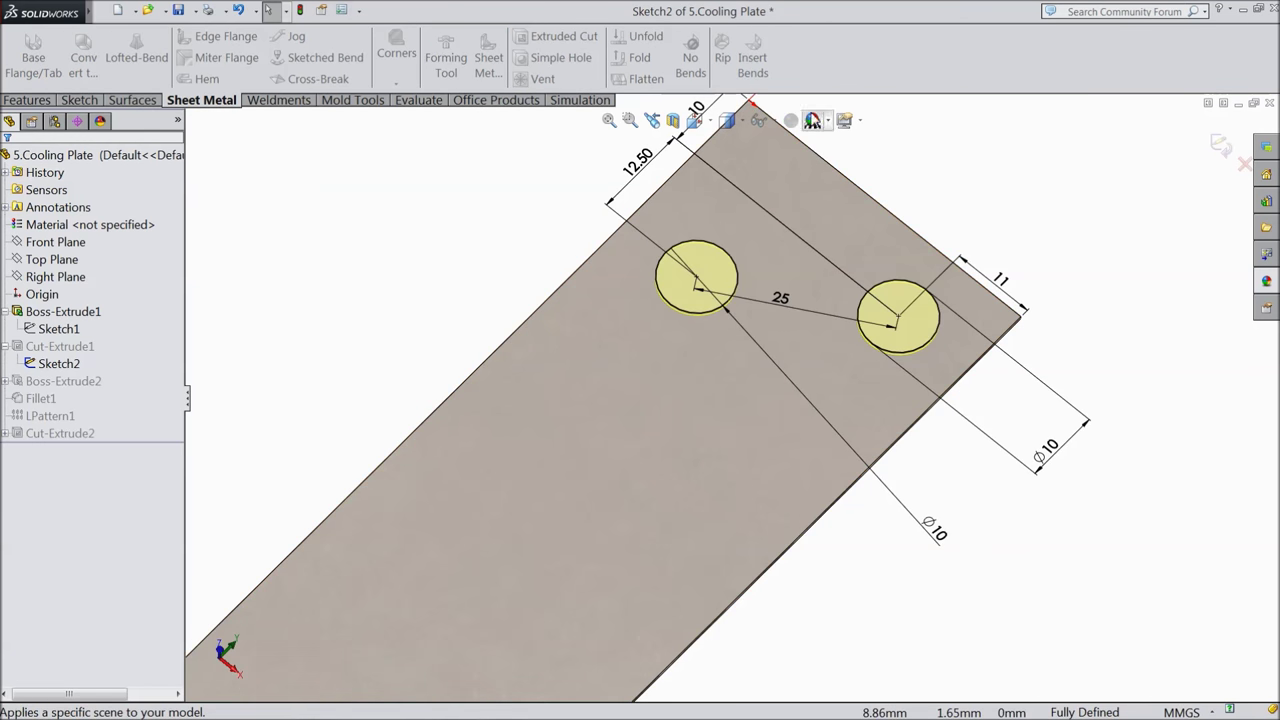
pyautogui.click(34, 102)
pyautogui.click(884, 60)
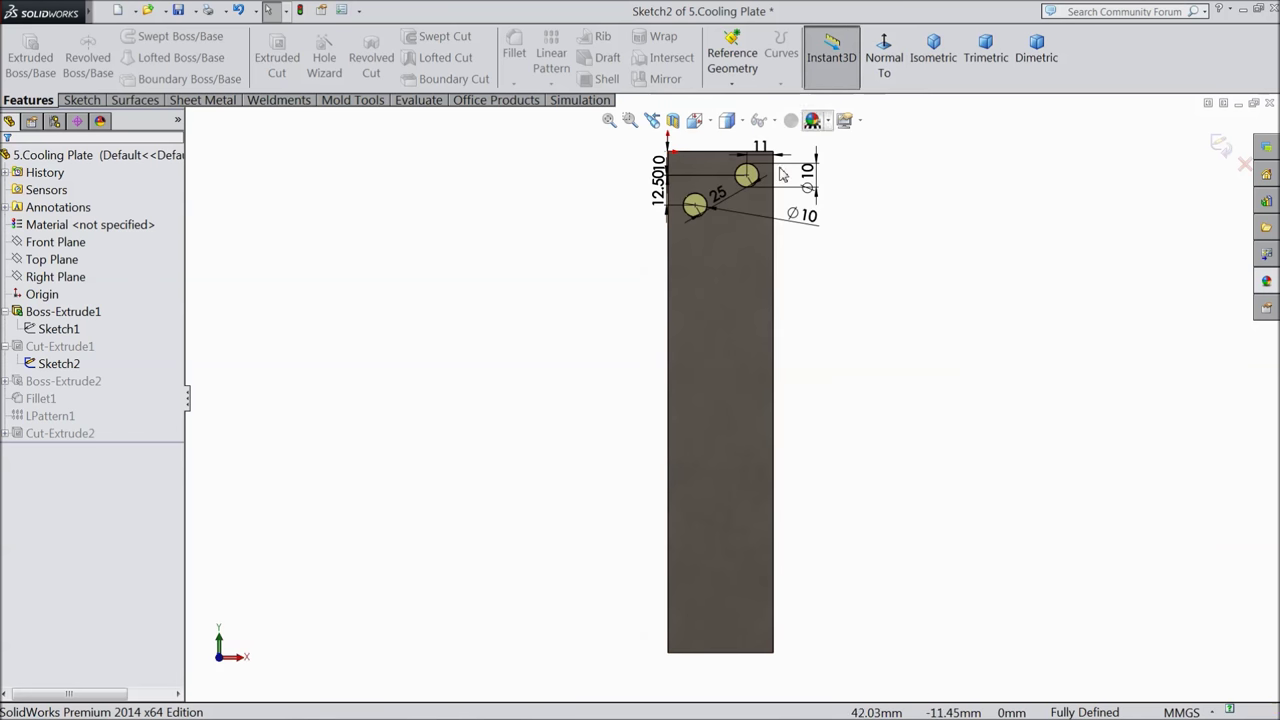
# - Draw a horizontal construction centerline from the center of the lower hole circle toward the plate's opposite long edge
pyautogui.click(81, 100)
pyautogui.click(127, 36)
pyautogui.click(150, 74)
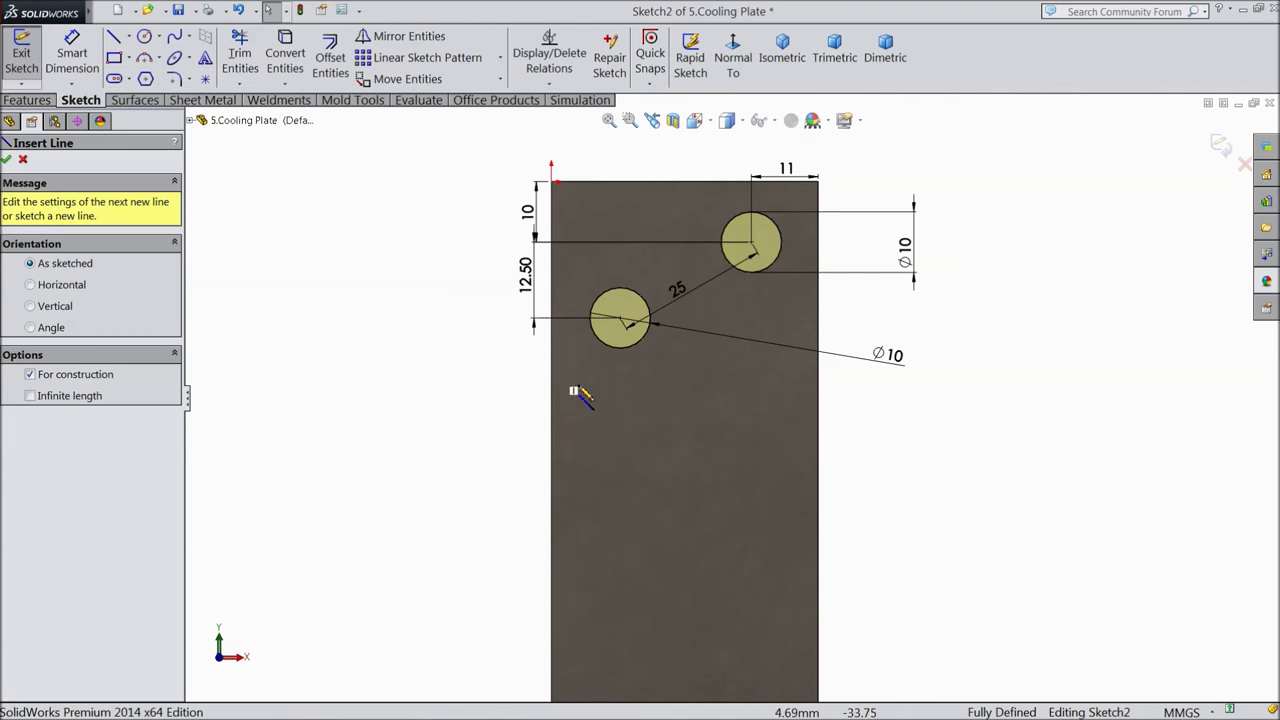
pyautogui.scroll(-2, 680, 314)
pyautogui.scroll(2, 751, 220)
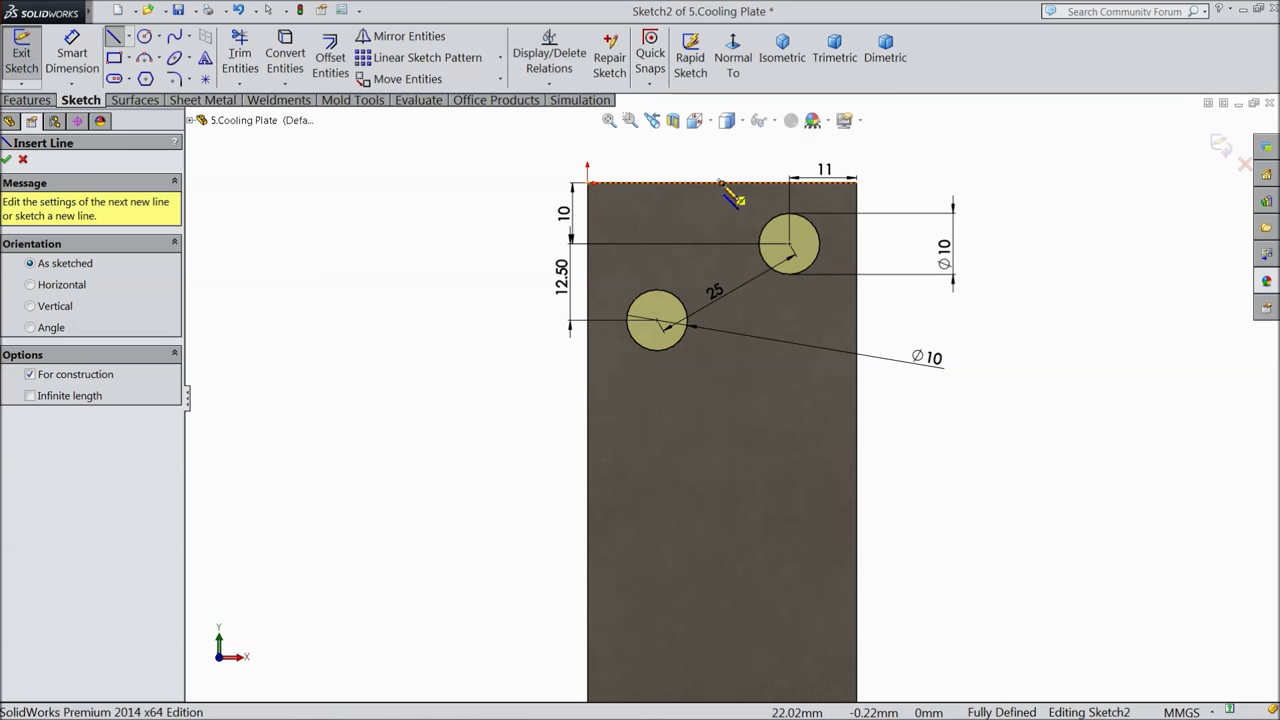
pyautogui.scroll(-3, 712, 352)
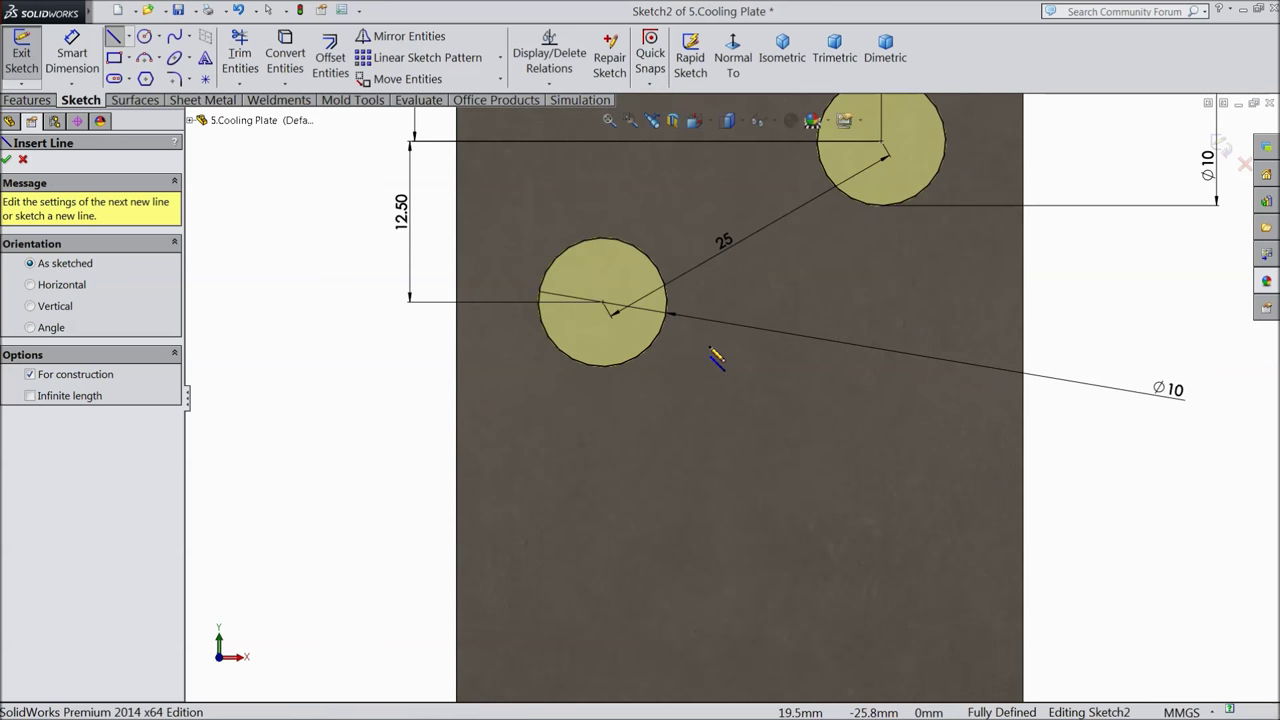
pyautogui.click(603, 302)
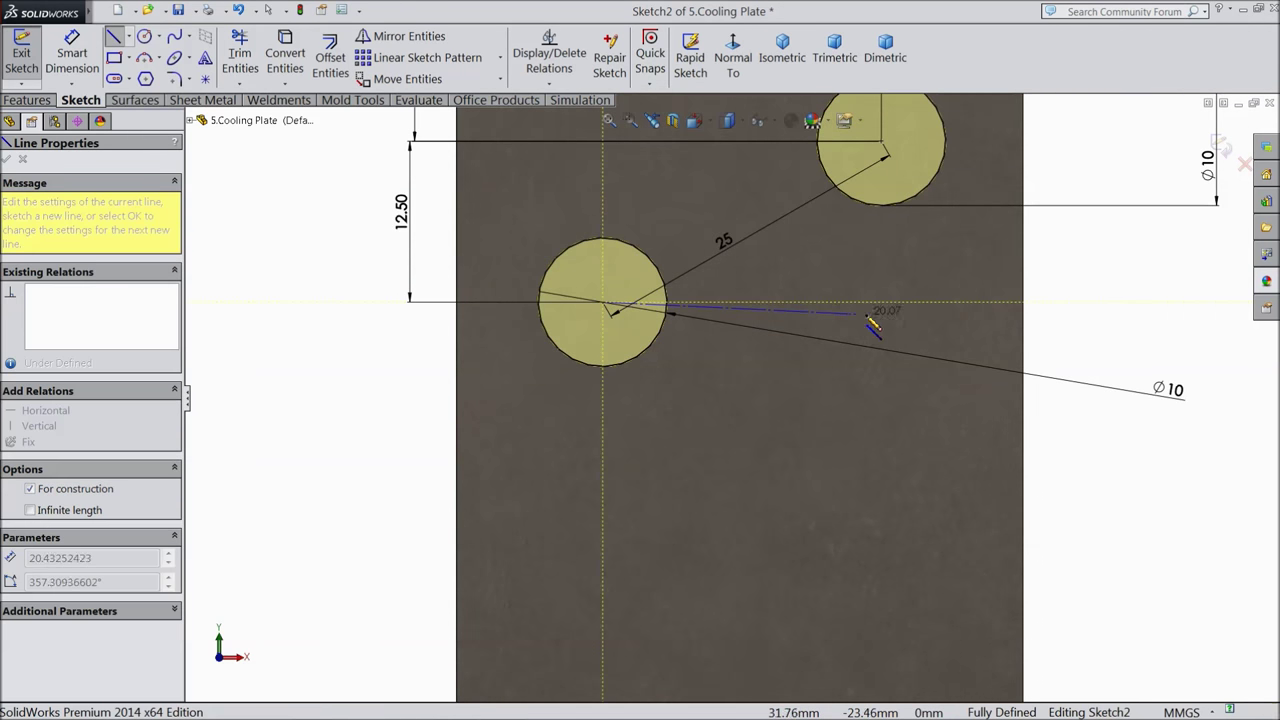
pyautogui.click(896, 302)
pyautogui.rightClick(903, 300)
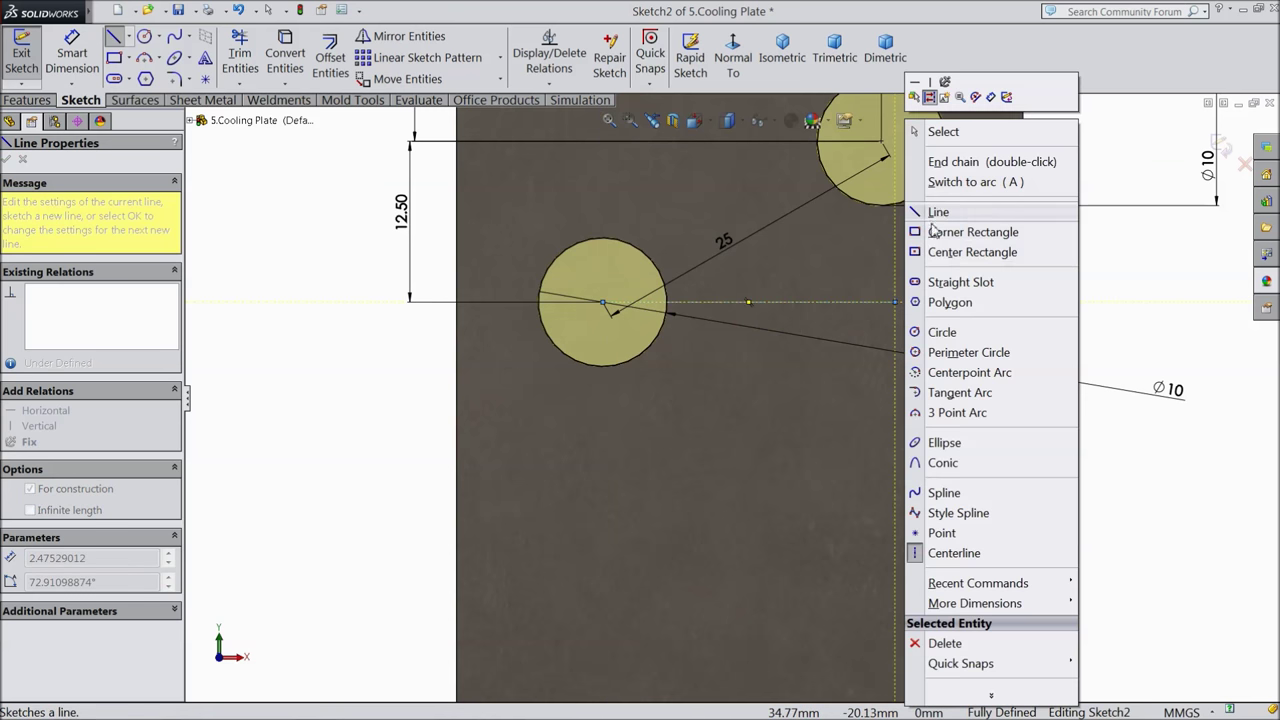
pyautogui.click(943, 132)
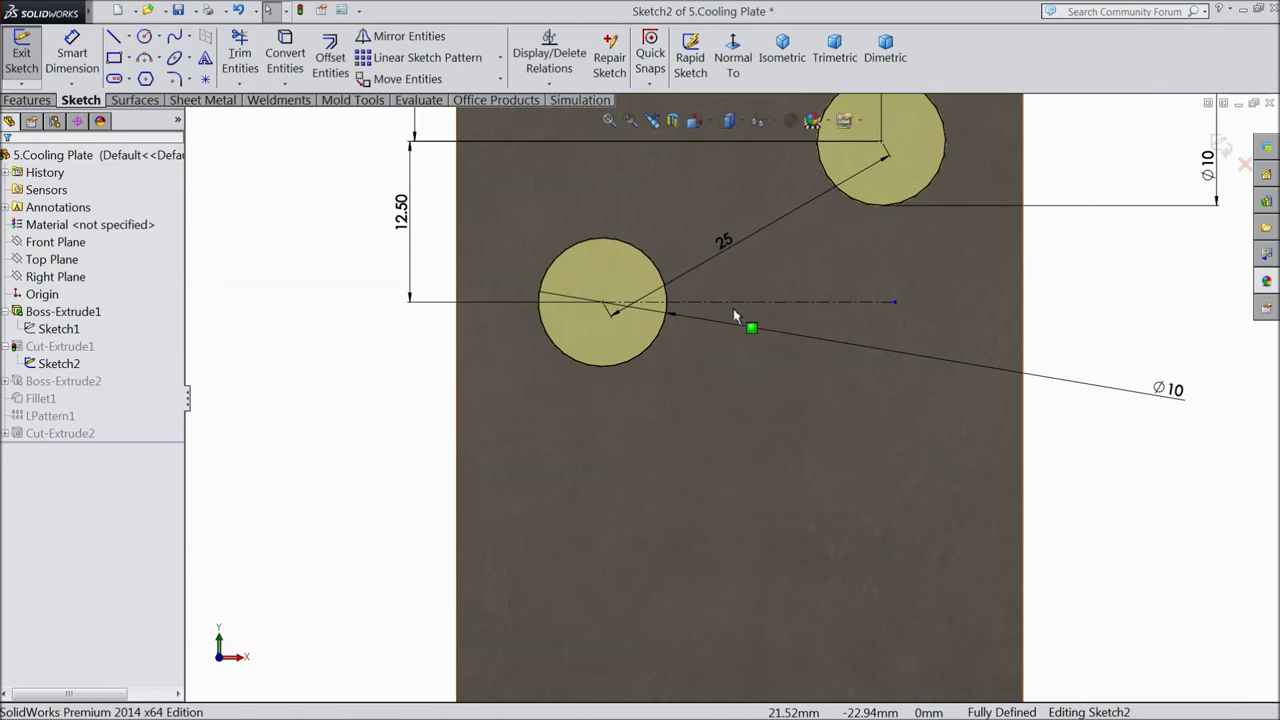
# - Draw a vertical centerline about 11.5 mm long downward from the horizontal centerline, aligned with the midpoint of the plate's top edge
pyautogui.click(128, 37)
pyautogui.click(139, 58)
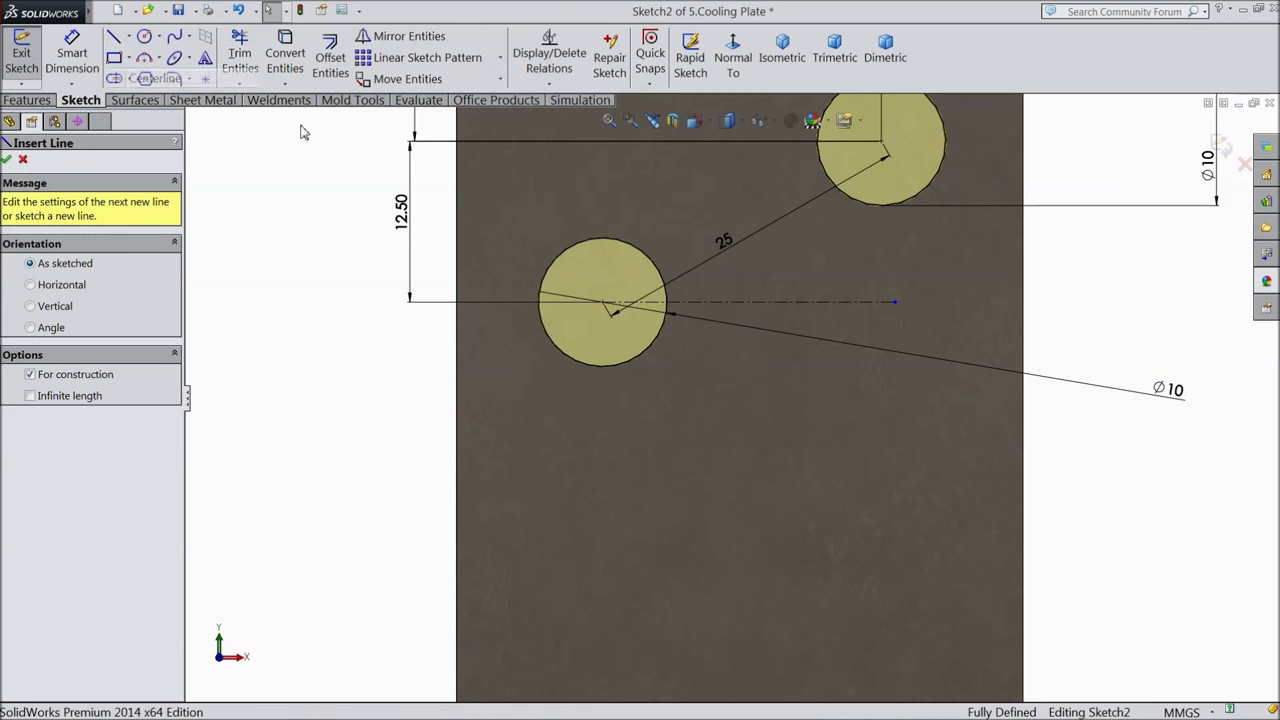
pyautogui.scroll(1, 910, 372)
pyautogui.scroll(2, 722, 228)
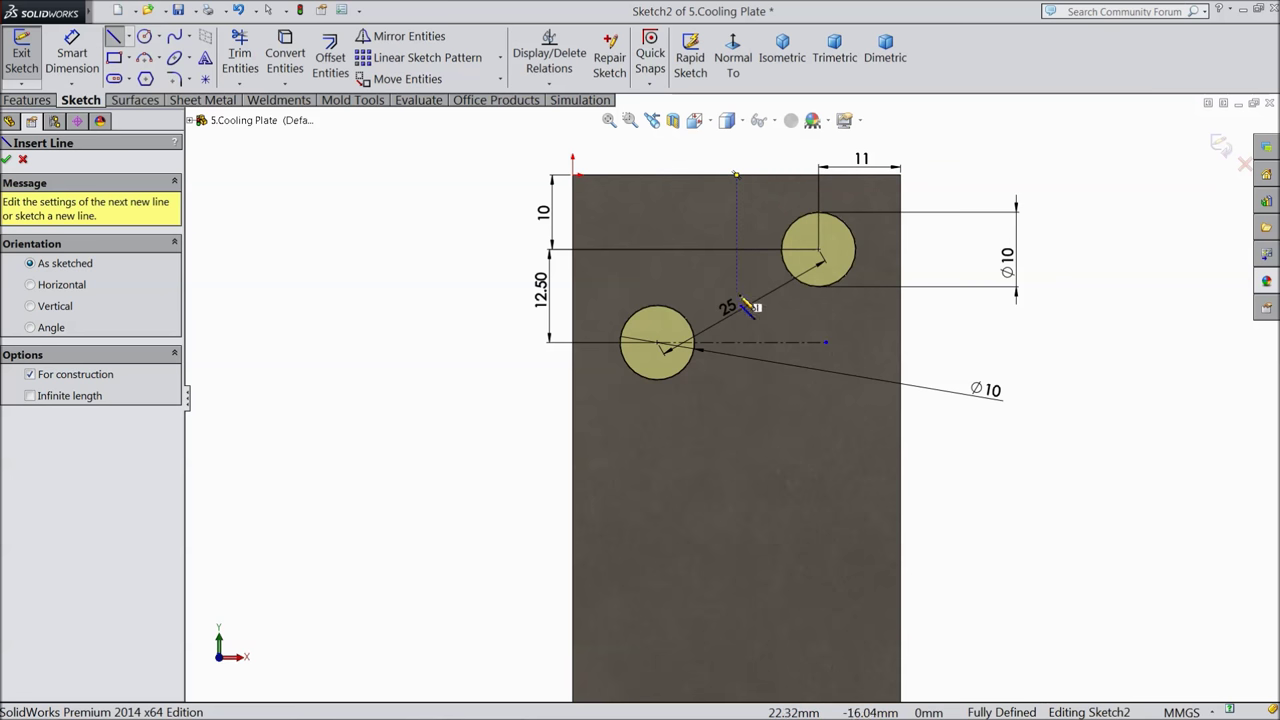
pyautogui.click(737, 342)
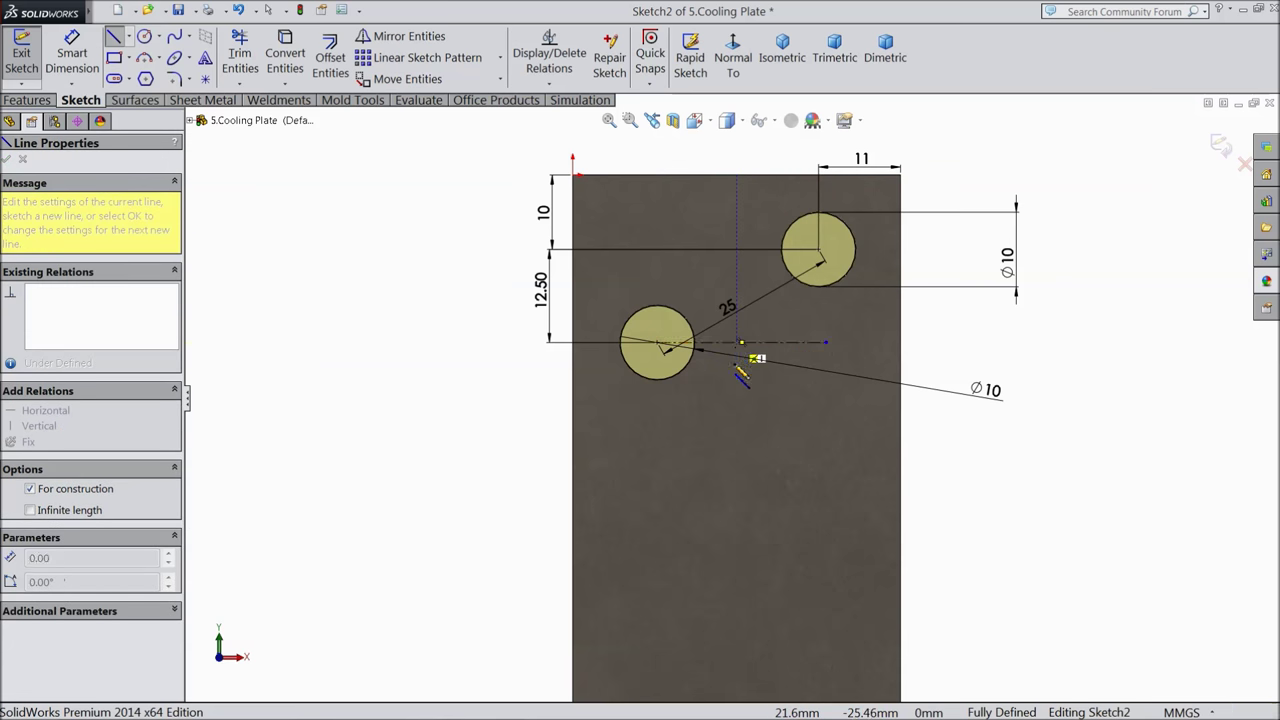
pyautogui.click(736, 428)
pyautogui.rightClick(775, 425)
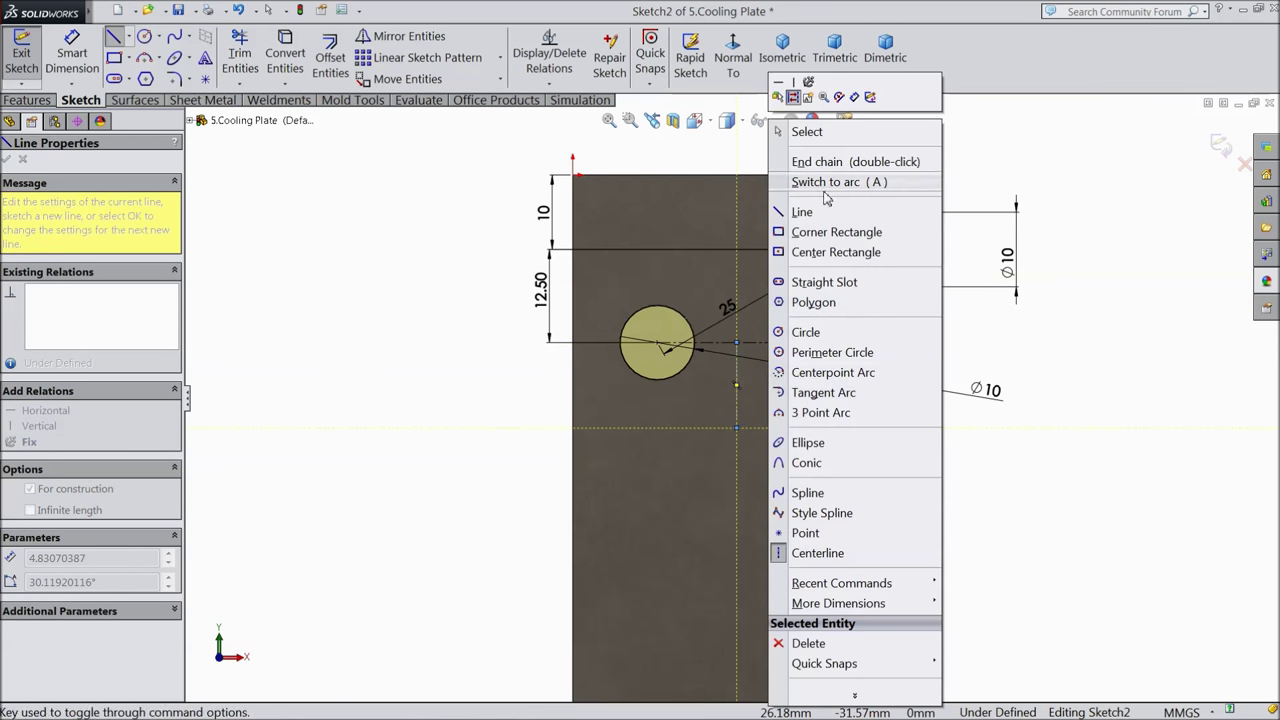
pyautogui.click(810, 133)
pyautogui.scroll(-5, 765, 310)
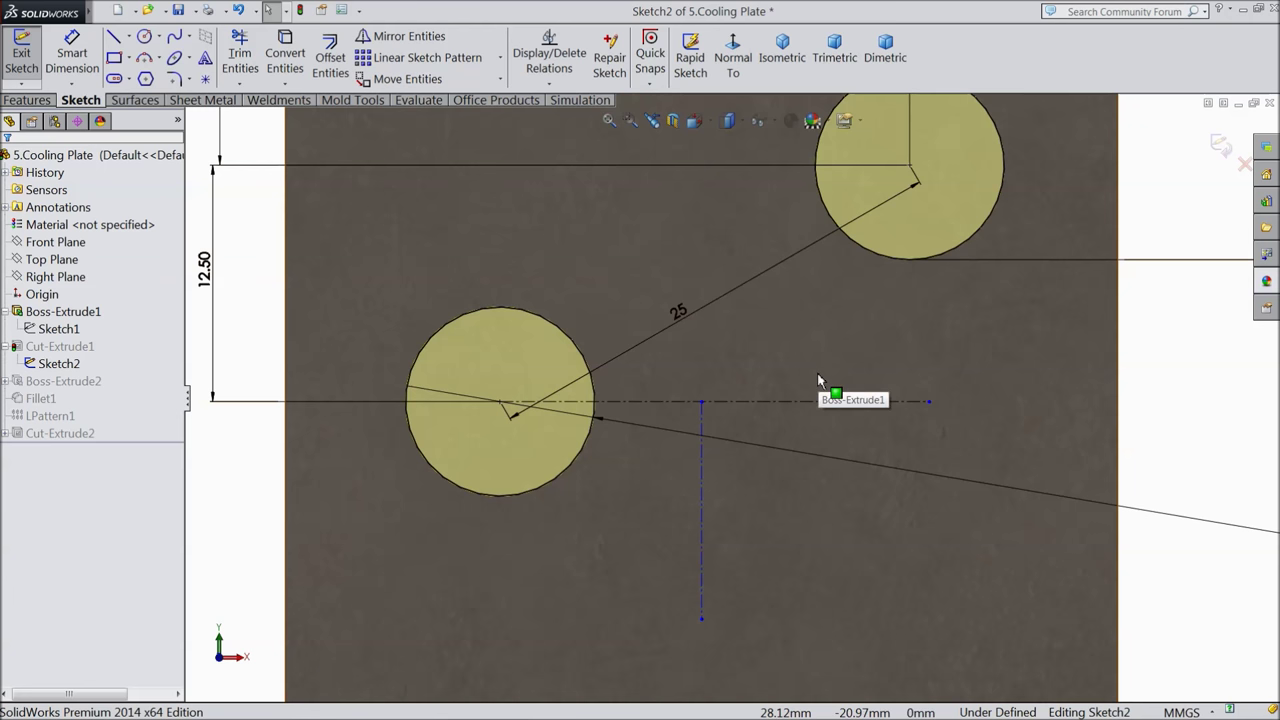
# - Add a Midpoint relation between the vertical centerline's upper endpoint and the horizontal centerline
pyautogui.click(704, 428)
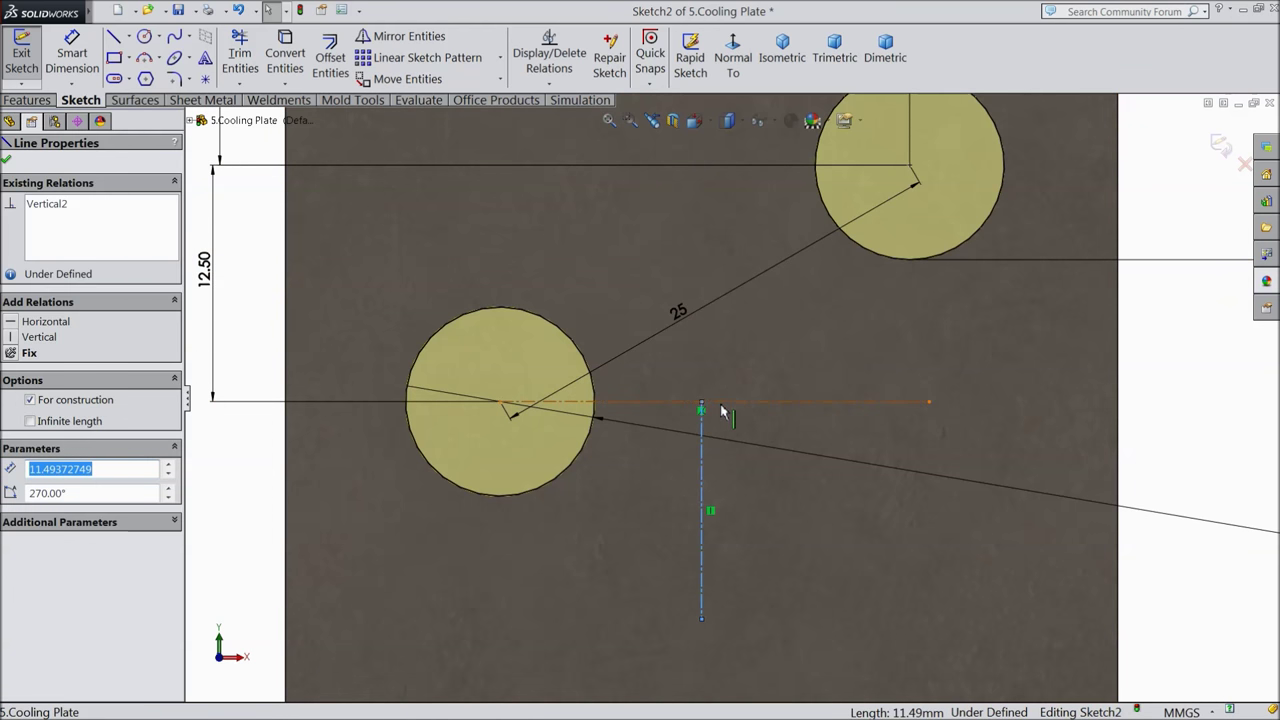
pyautogui.keyDown('ctrl'); pyautogui.click(722, 405); pyautogui.keyUp('ctrl')
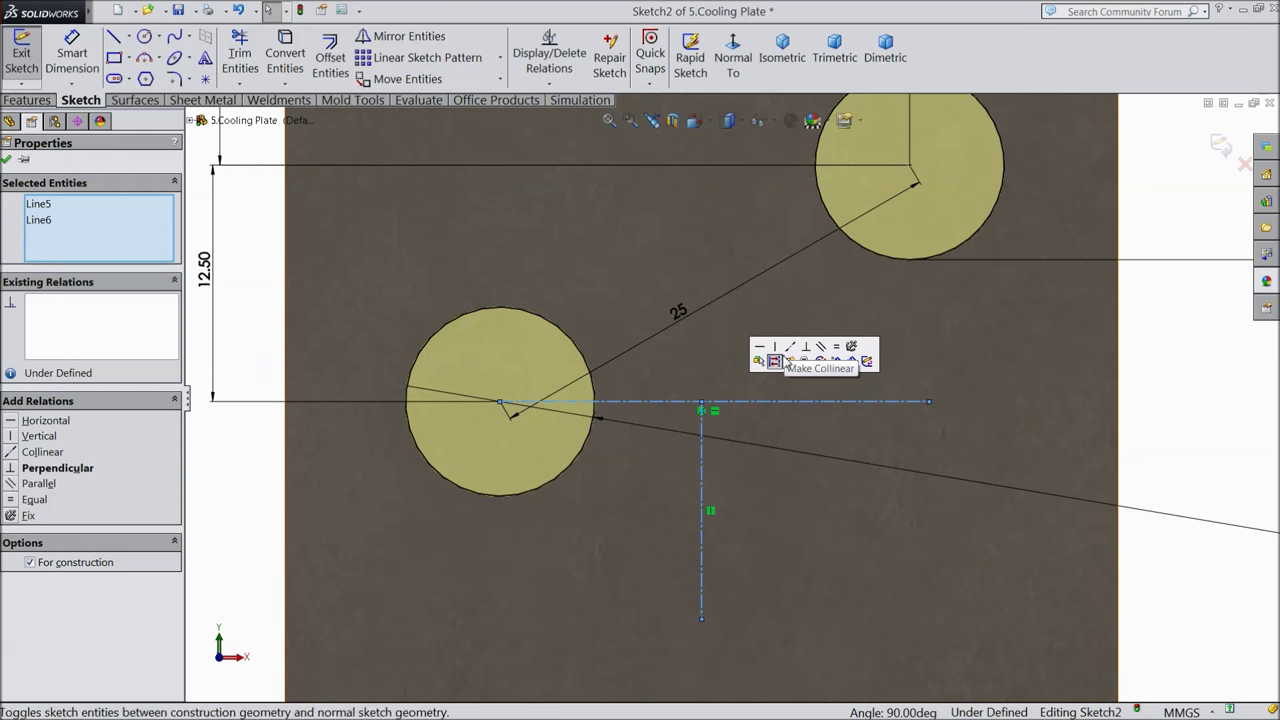
pyautogui.click(792, 352)
pyautogui.click(701, 404)
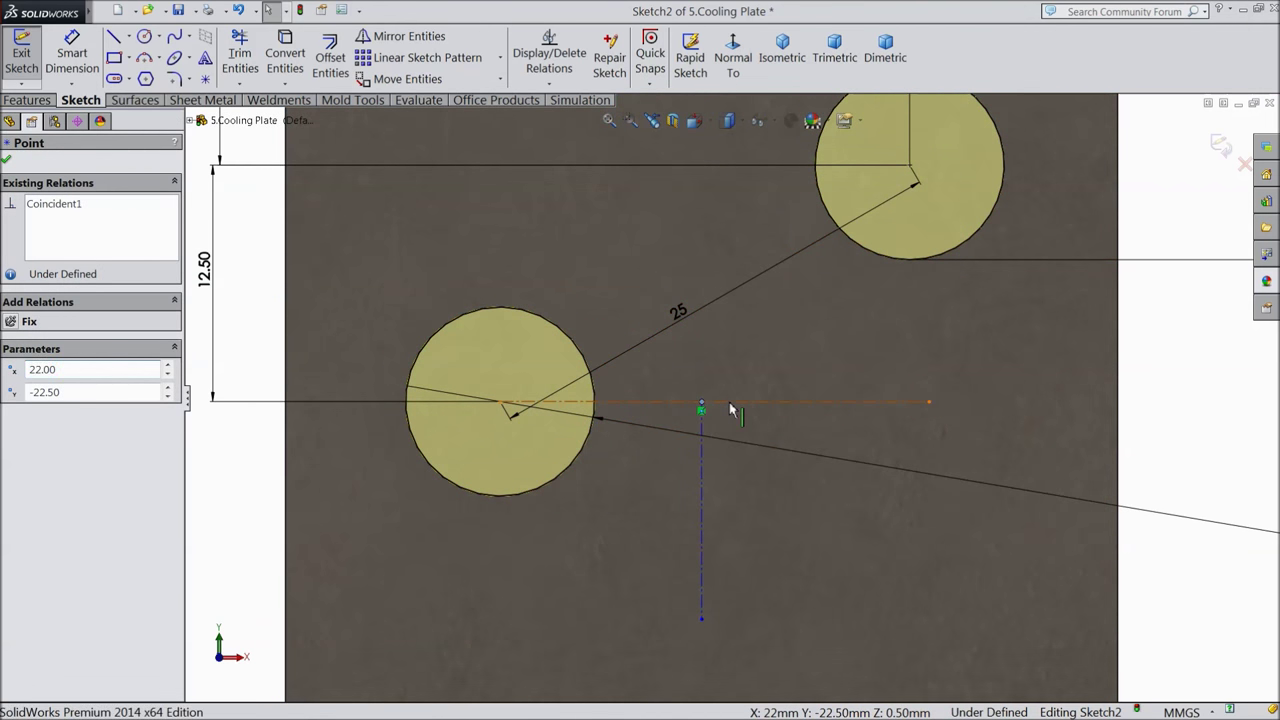
pyautogui.keyDown('ctrl'); pyautogui.click(731, 408); pyautogui.keyUp('ctrl')
pyautogui.click(765, 352)
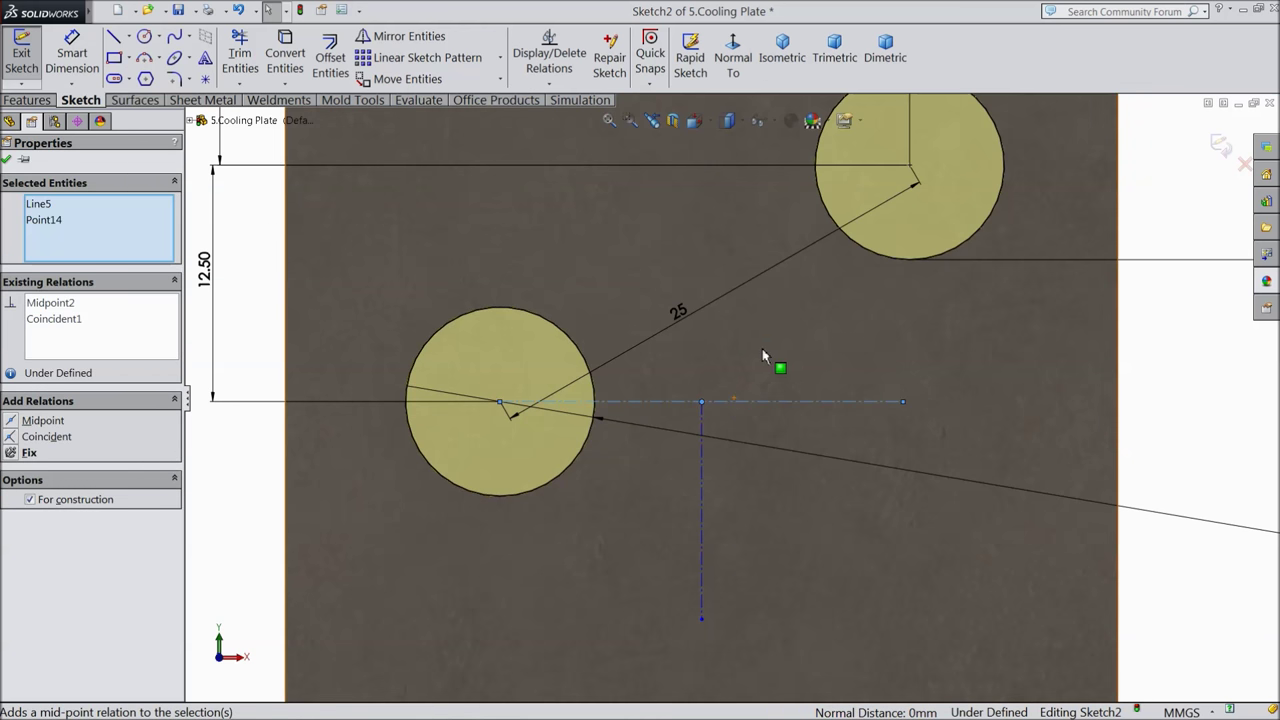
# - Add a Vertical relation between the upper hole circle's center and the horizontal centerline's free endpoint
pyautogui.click(908, 165)
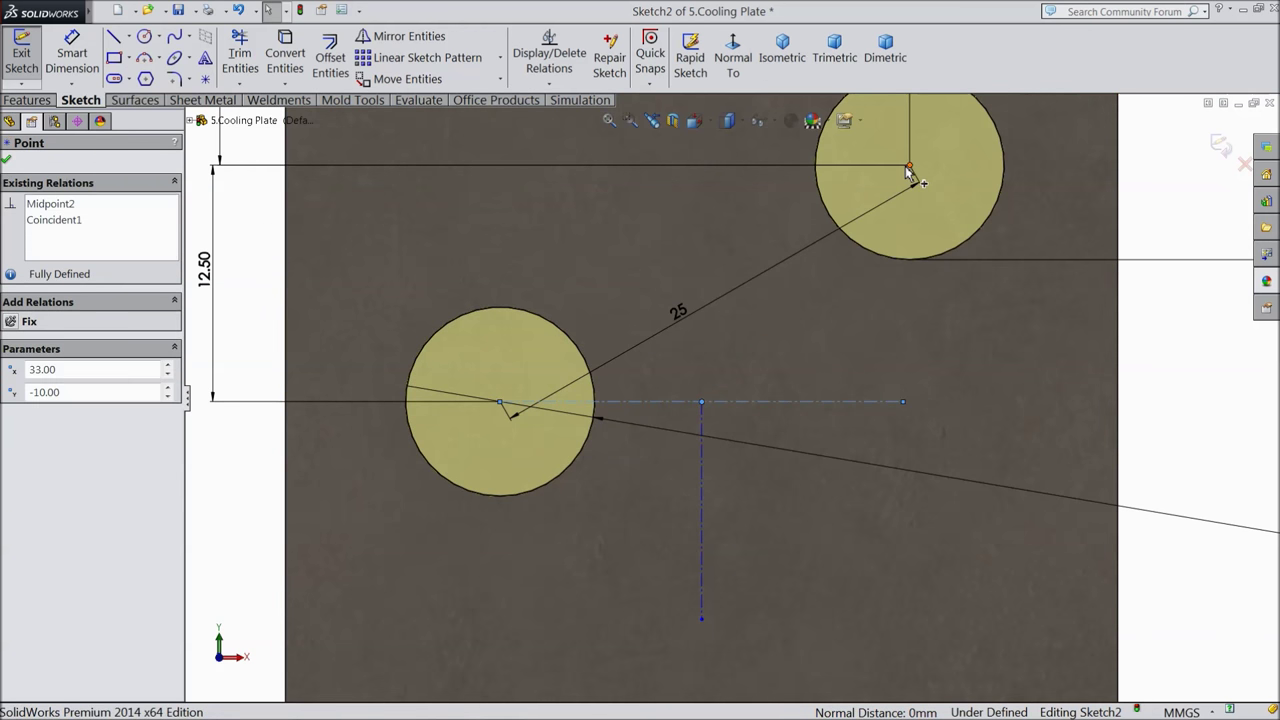
pyautogui.keyDown('ctrl'); pyautogui.click(903, 401); pyautogui.keyUp('ctrl')
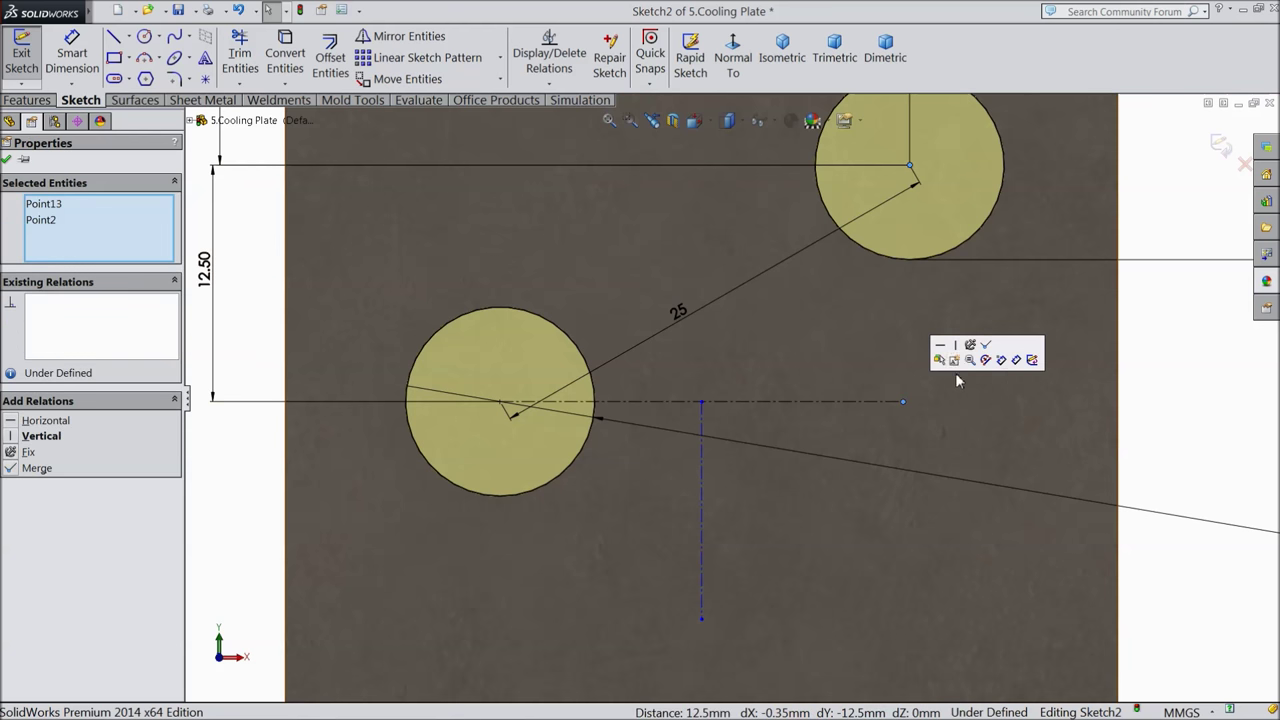
pyautogui.click(955, 349)
pyautogui.press('f')
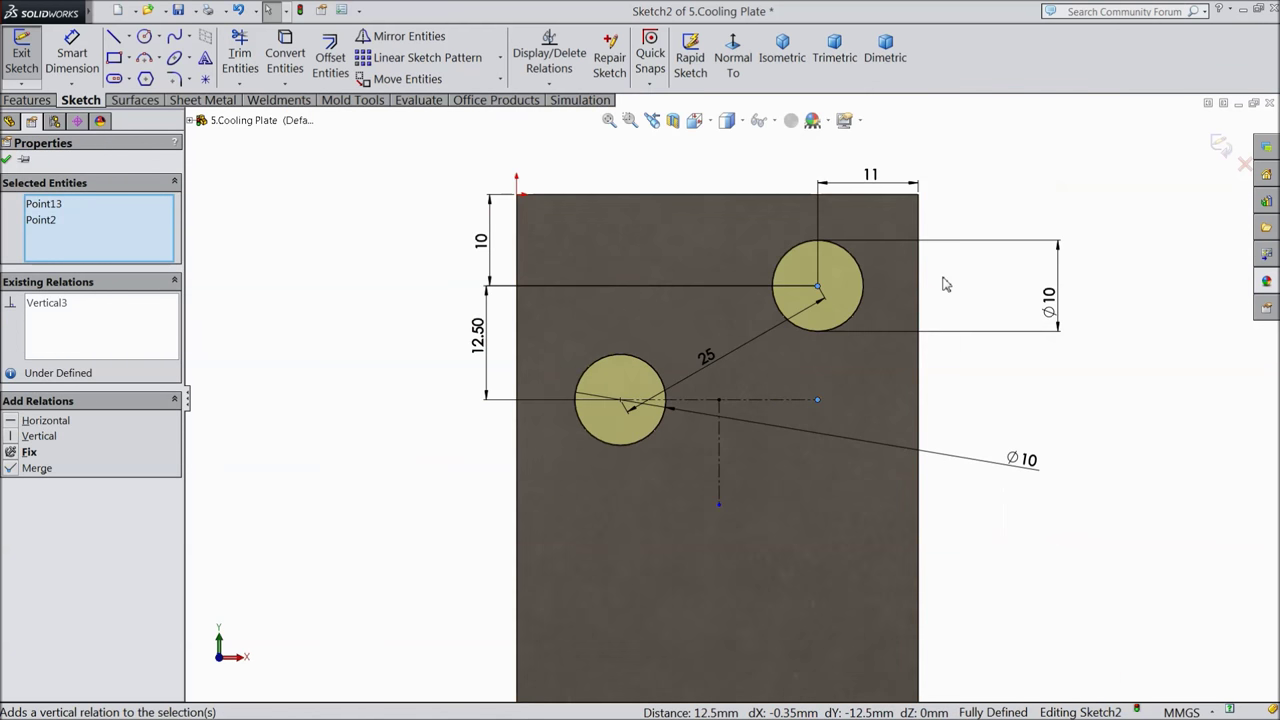
# - Delete the 11 mm dimension between the upper circle and the plate's side edge, and exit the sketch to rebuild the plate
pyautogui.click(870, 178)
pyautogui.press('Delete')
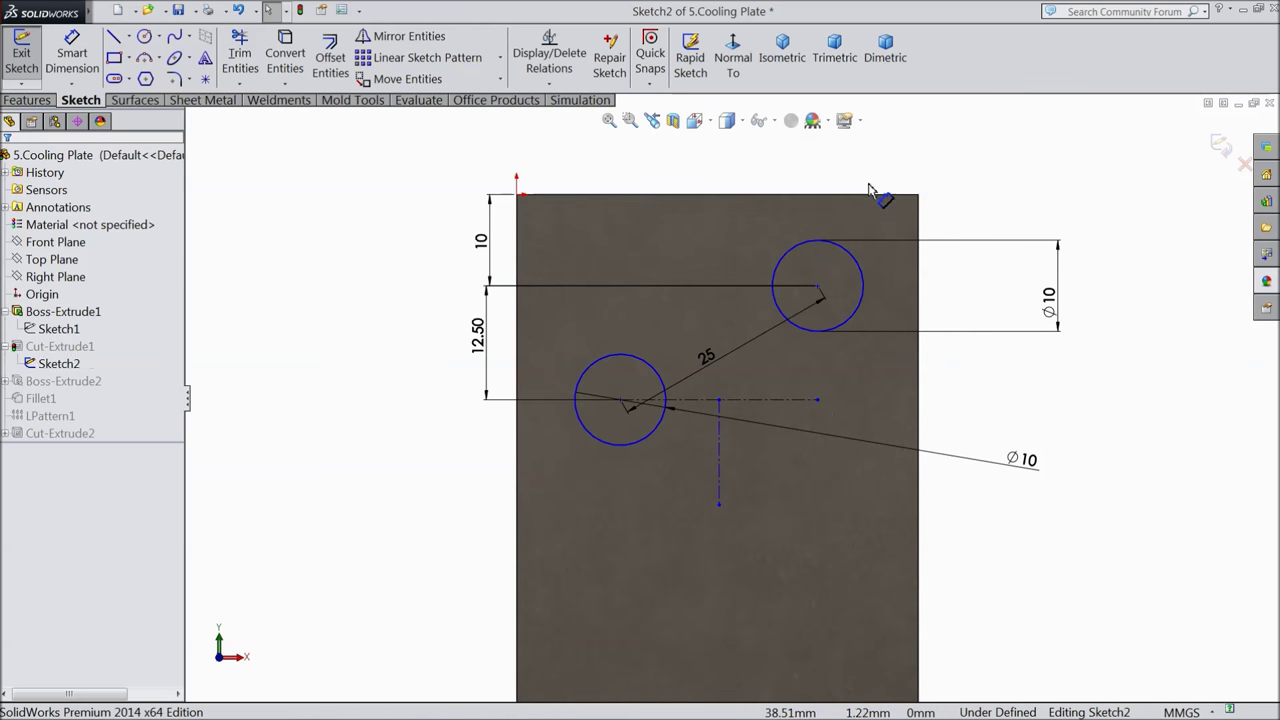
pyautogui.scroll(-2, 796, 352)
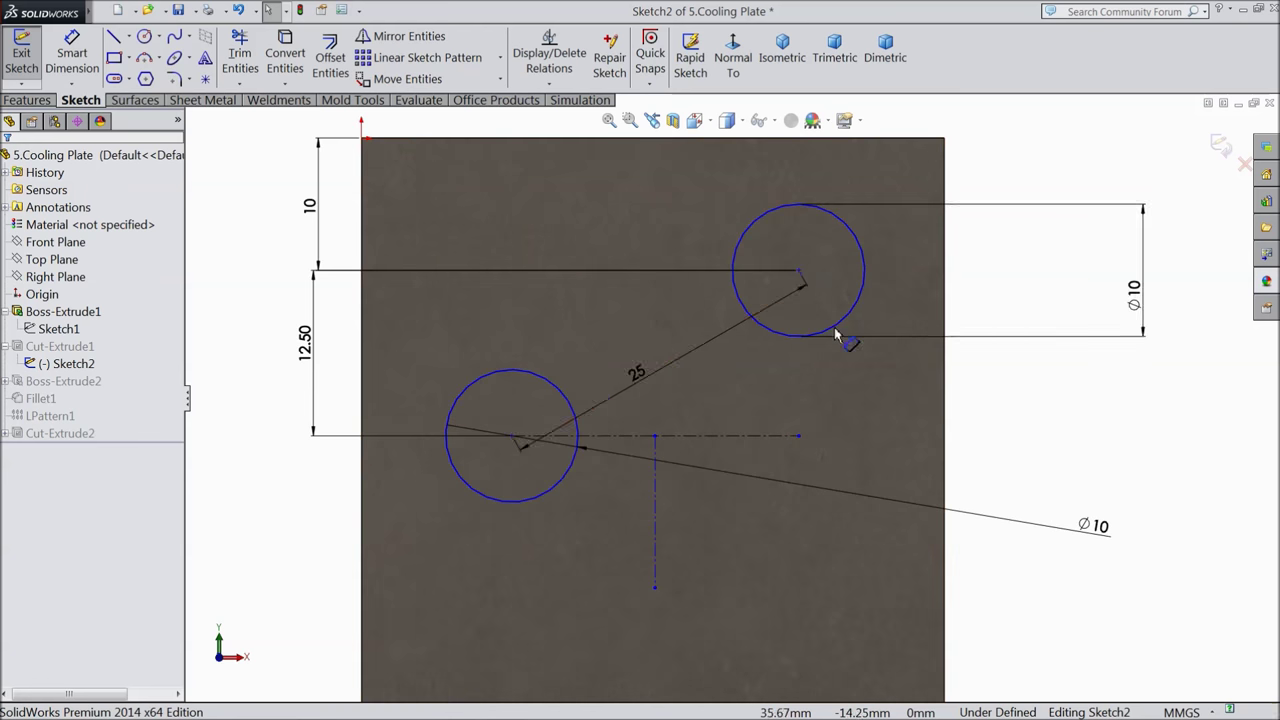
pyautogui.click(799, 272)
pyautogui.click(799, 436)
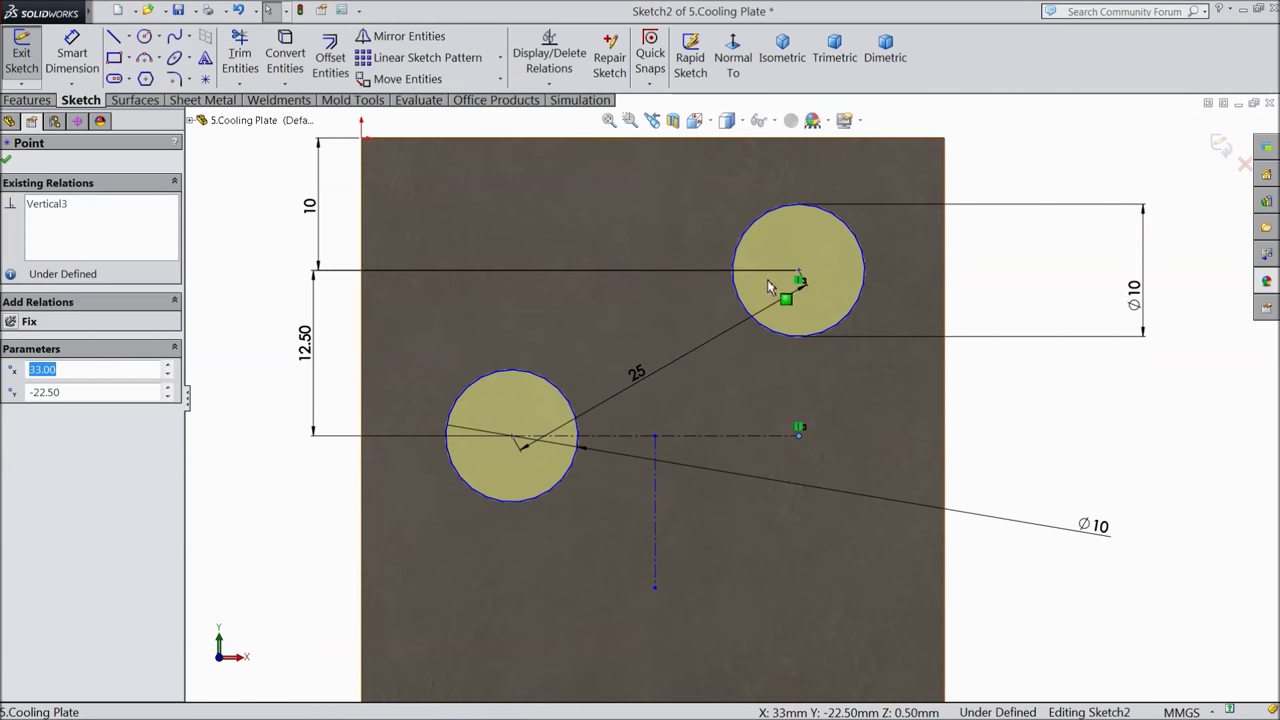
pyautogui.click(7, 162)
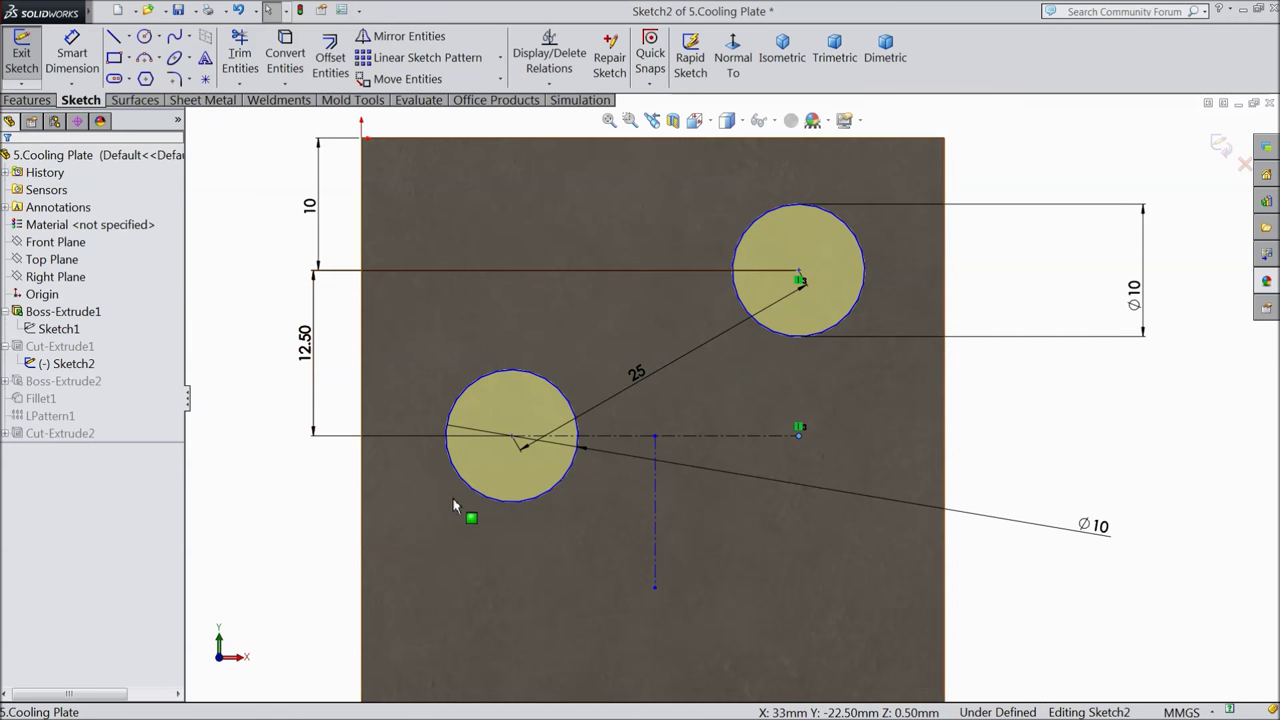
pyautogui.click(1221, 146)
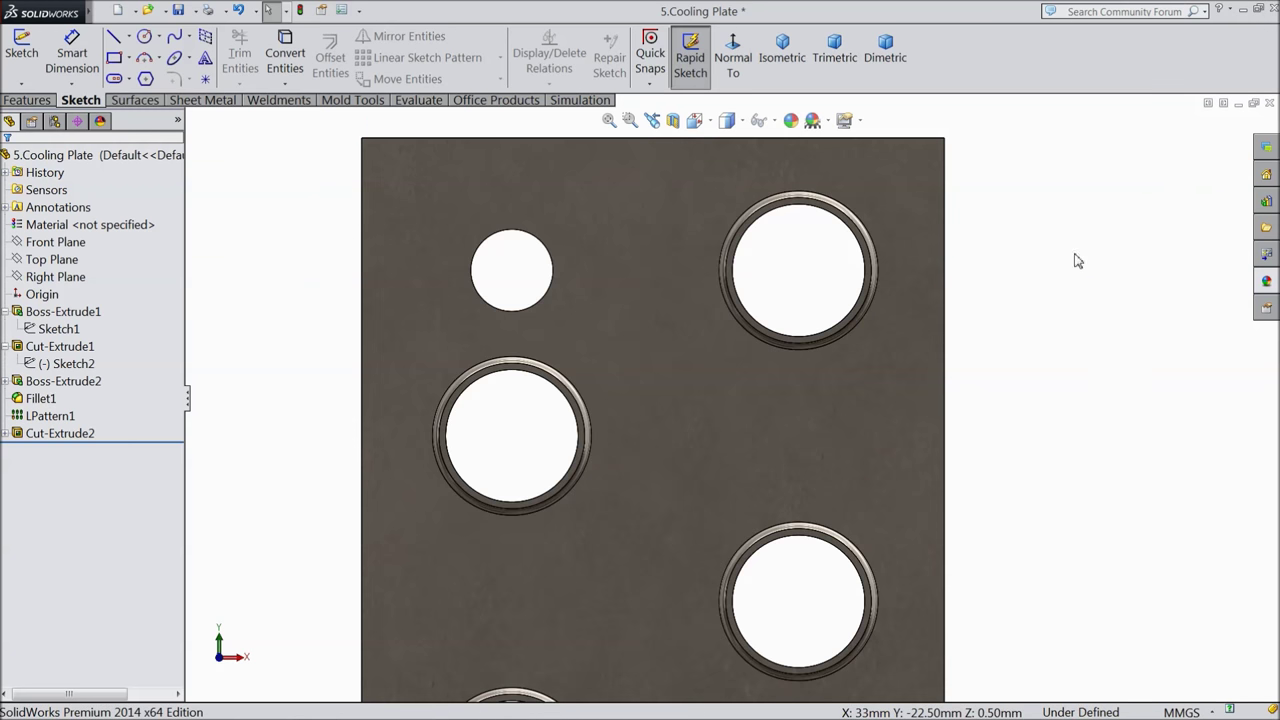
# - Save the updated cooling plate part and look over its rebuilt collared holes
pyautogui.scroll(5, 1116, 240)
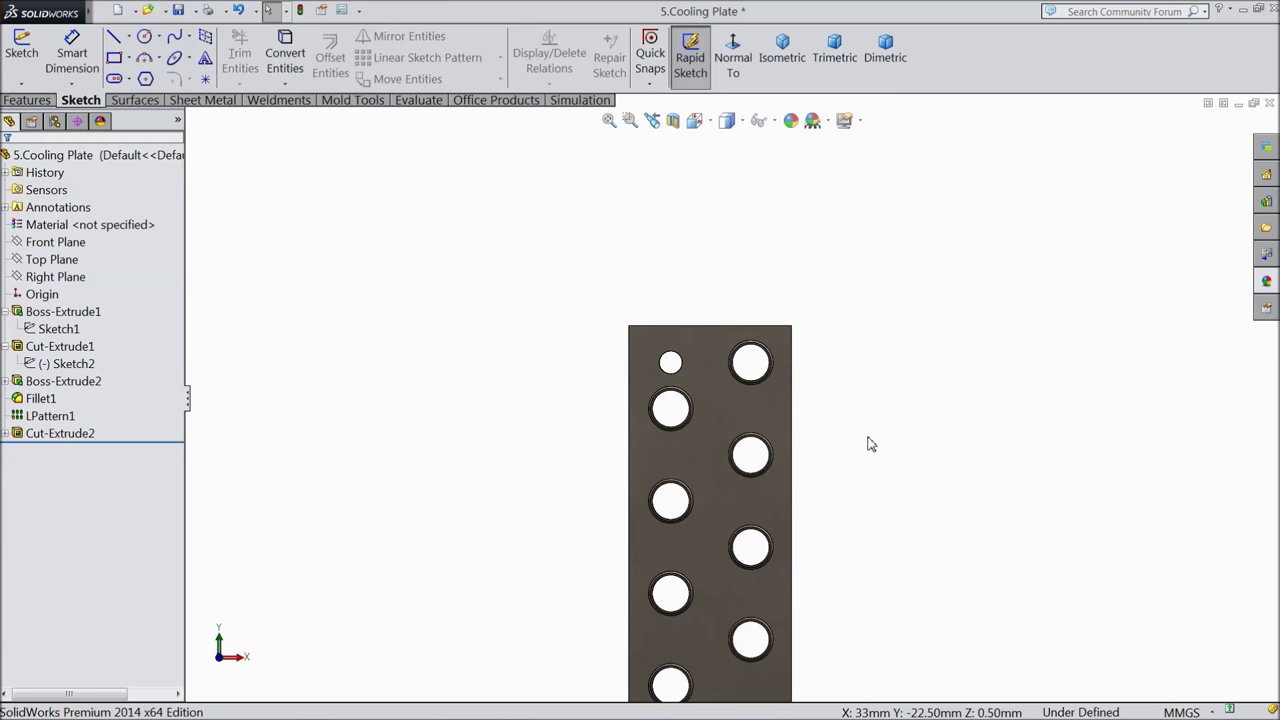
pyautogui.moveTo(837, 566); pyautogui.dragTo(765, 345, button='middle')
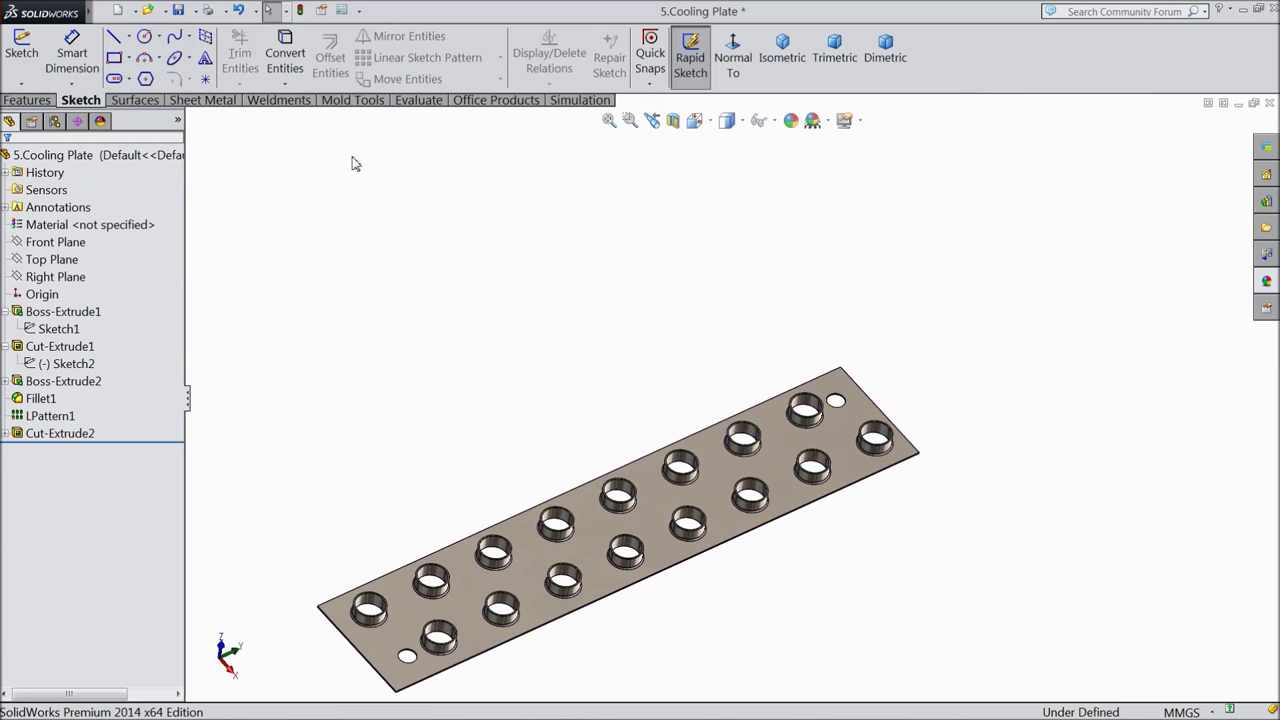
pyautogui.click(178, 10)
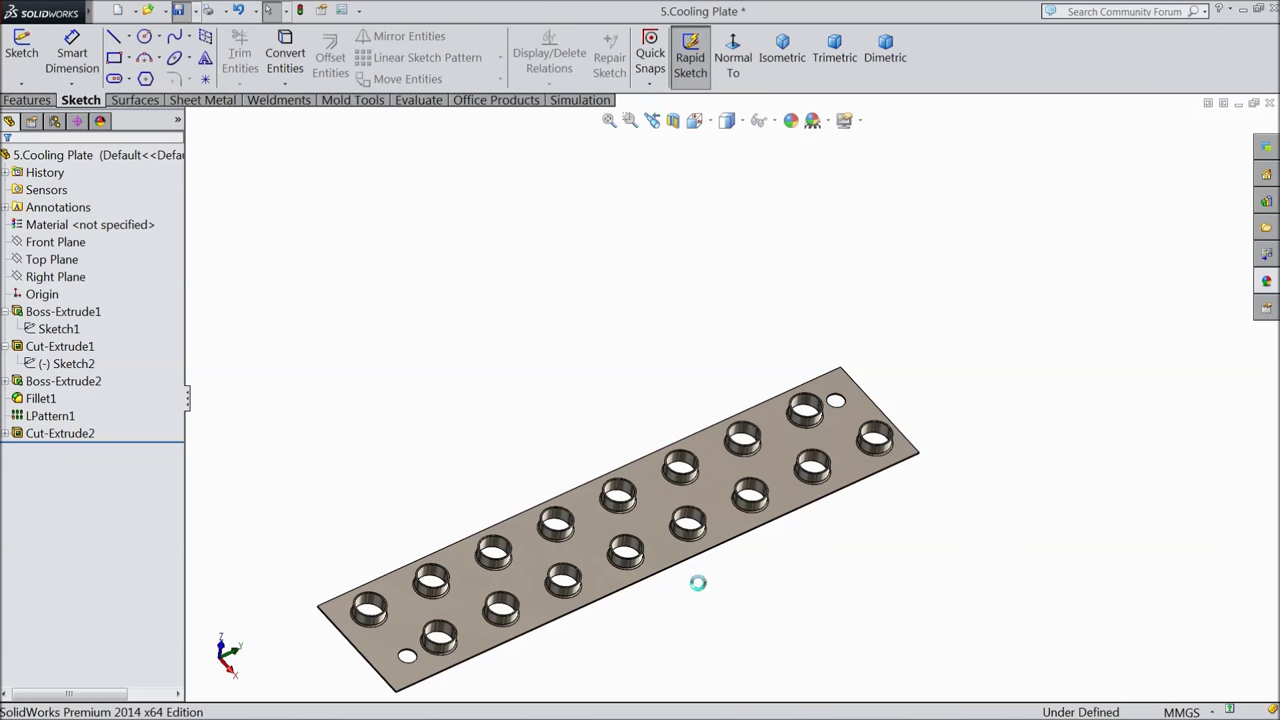
pyautogui.scroll(-5, 680, 580)
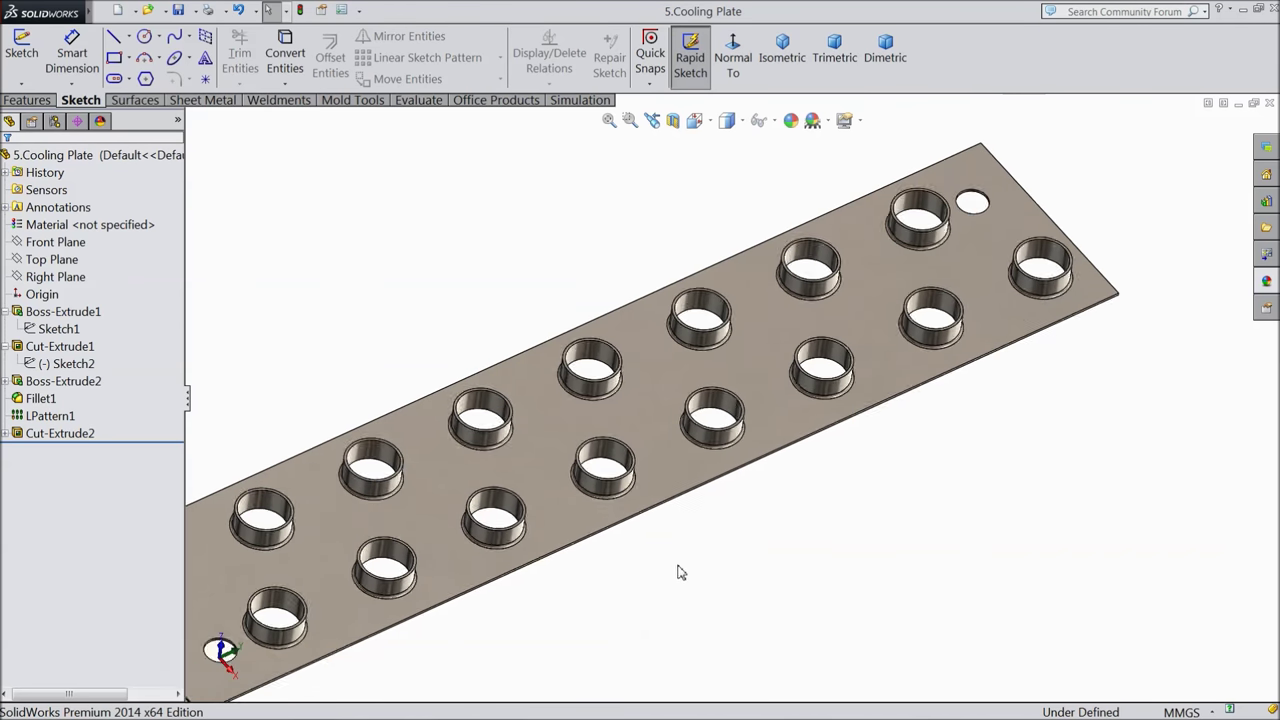
pyautogui.scroll(5, 629, 500)
pyautogui.scroll(-2, 600, 523)
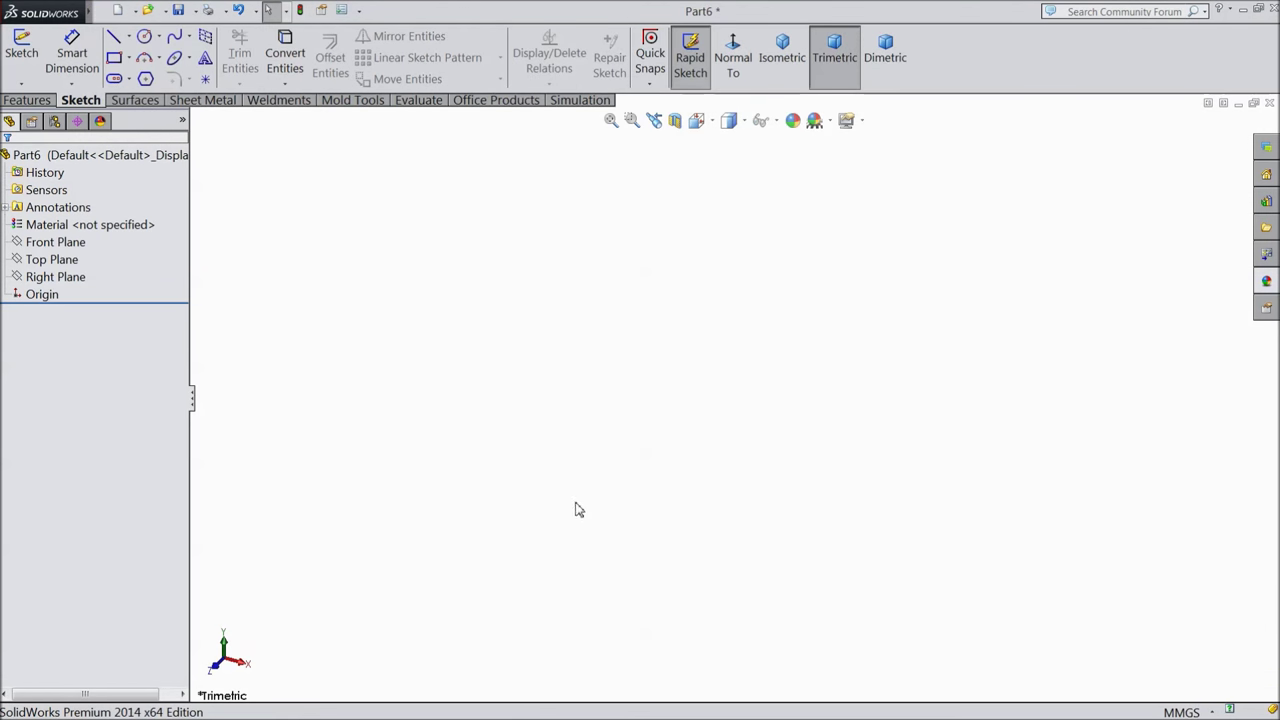
# - Sketch a center rectangle about 70 mm wide and 177 mm tall on the Front Plane, centered on the origin
pyautogui.click(58, 243)
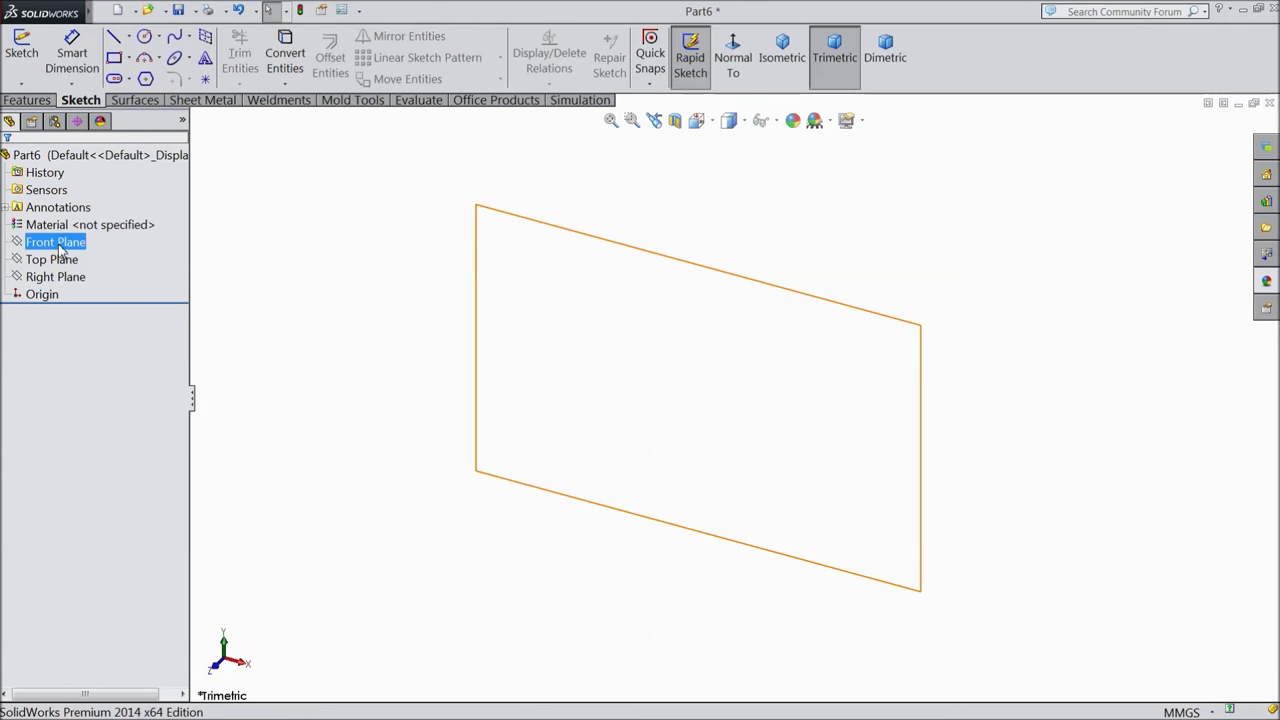
pyautogui.click(62, 245)
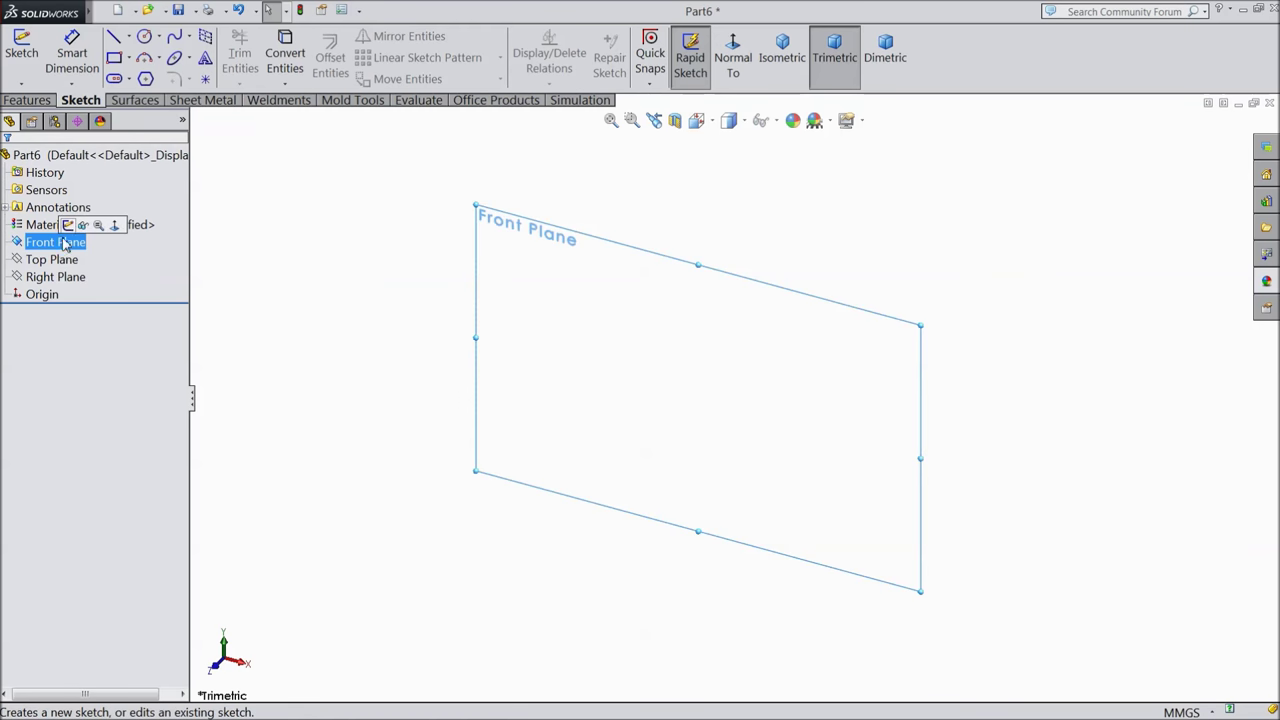
pyautogui.click(68, 225)
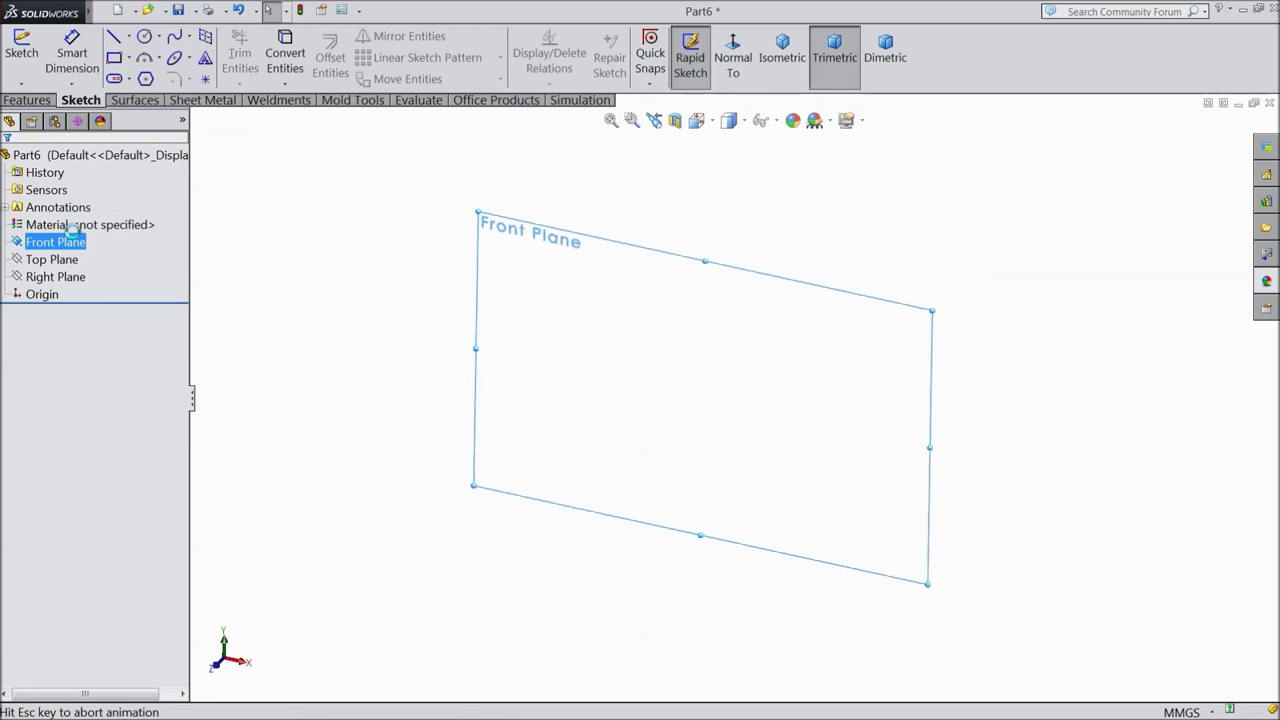
pyautogui.click(130, 58)
pyautogui.click(165, 98)
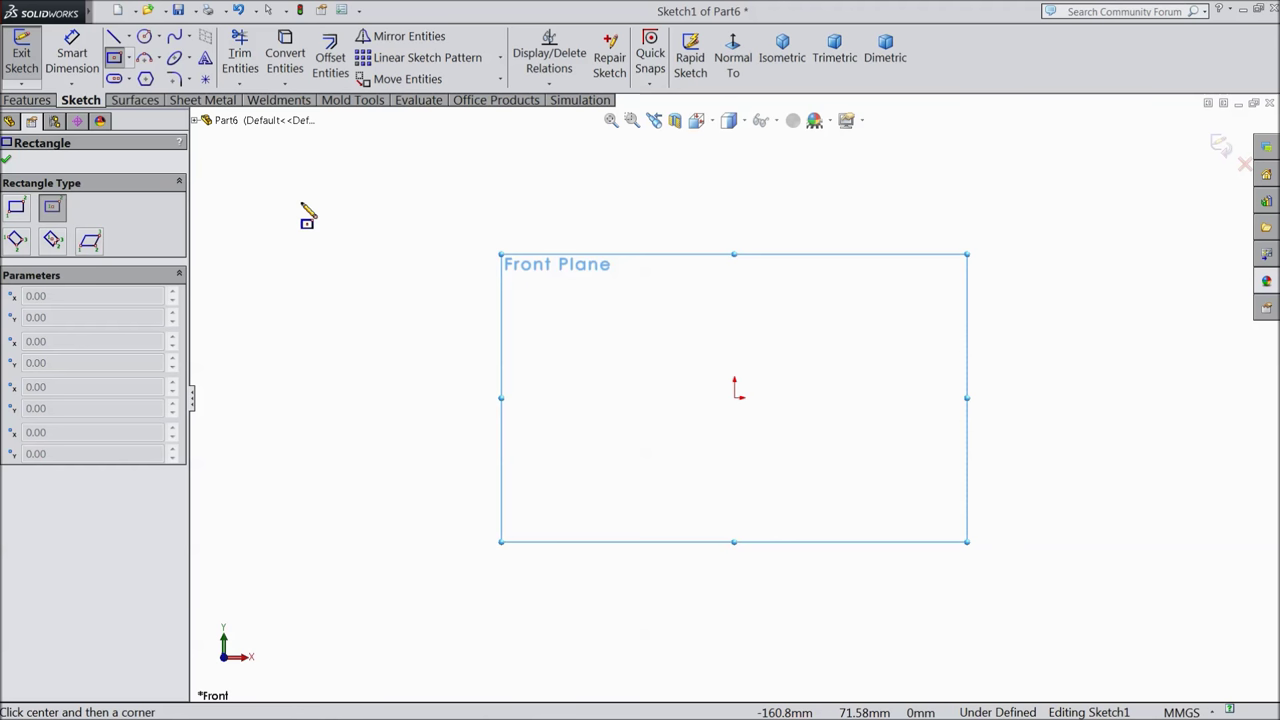
pyautogui.click(734, 398)
pyautogui.click(643, 167)
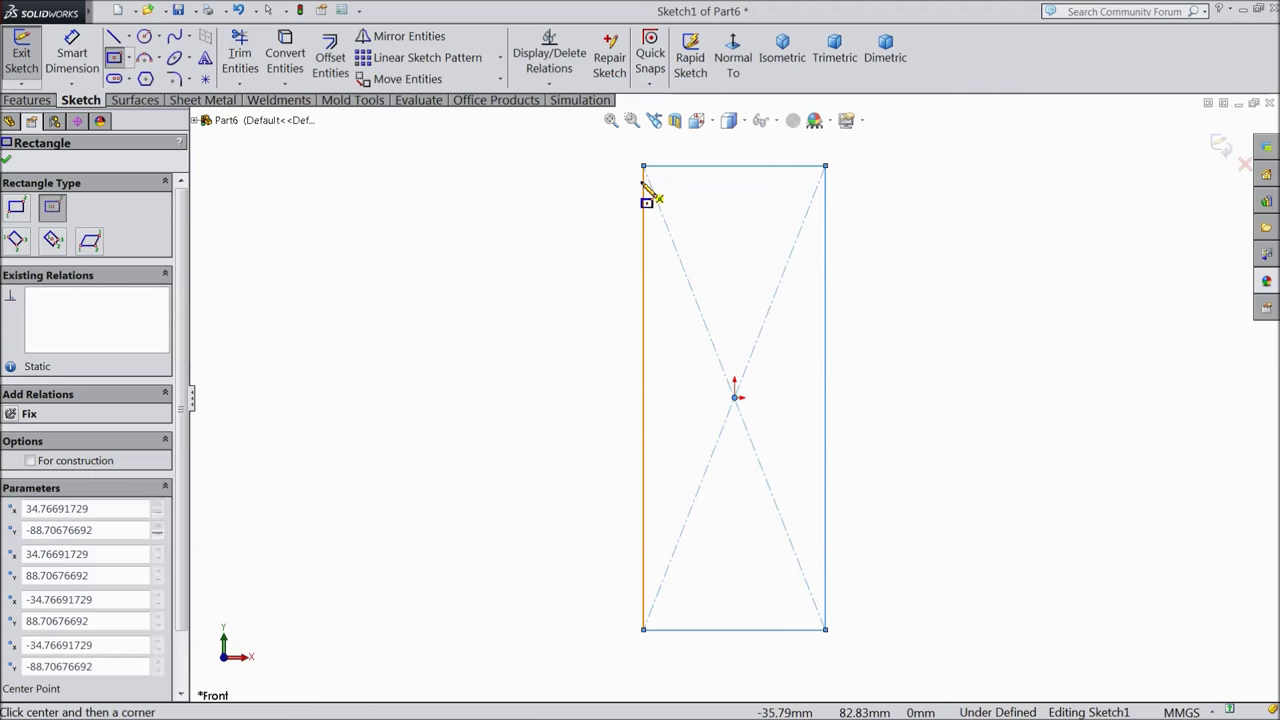
# - Dimension the center rectangle to 210 mm tall and 44 mm wide
pyautogui.click(40, 101)
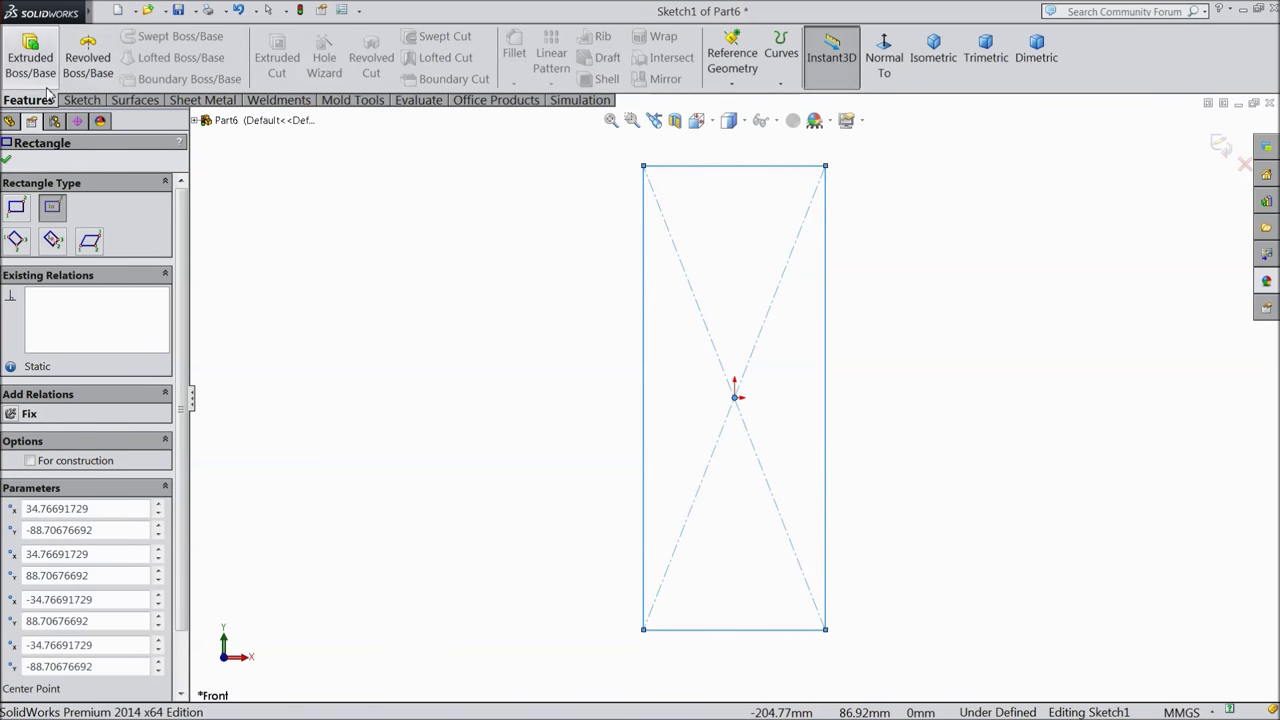
pyautogui.click(81, 100)
pyautogui.click(72, 55)
pyautogui.press('z')
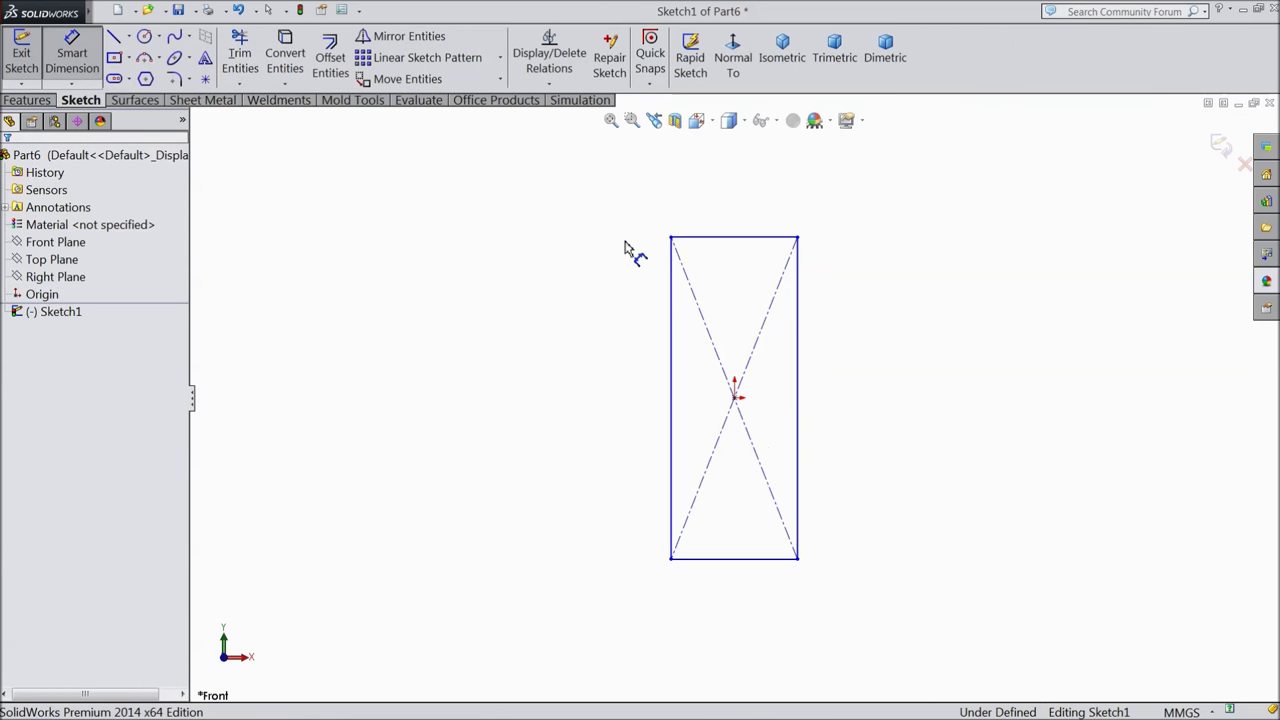
pyautogui.click(797, 386)
pyautogui.click(860, 388)
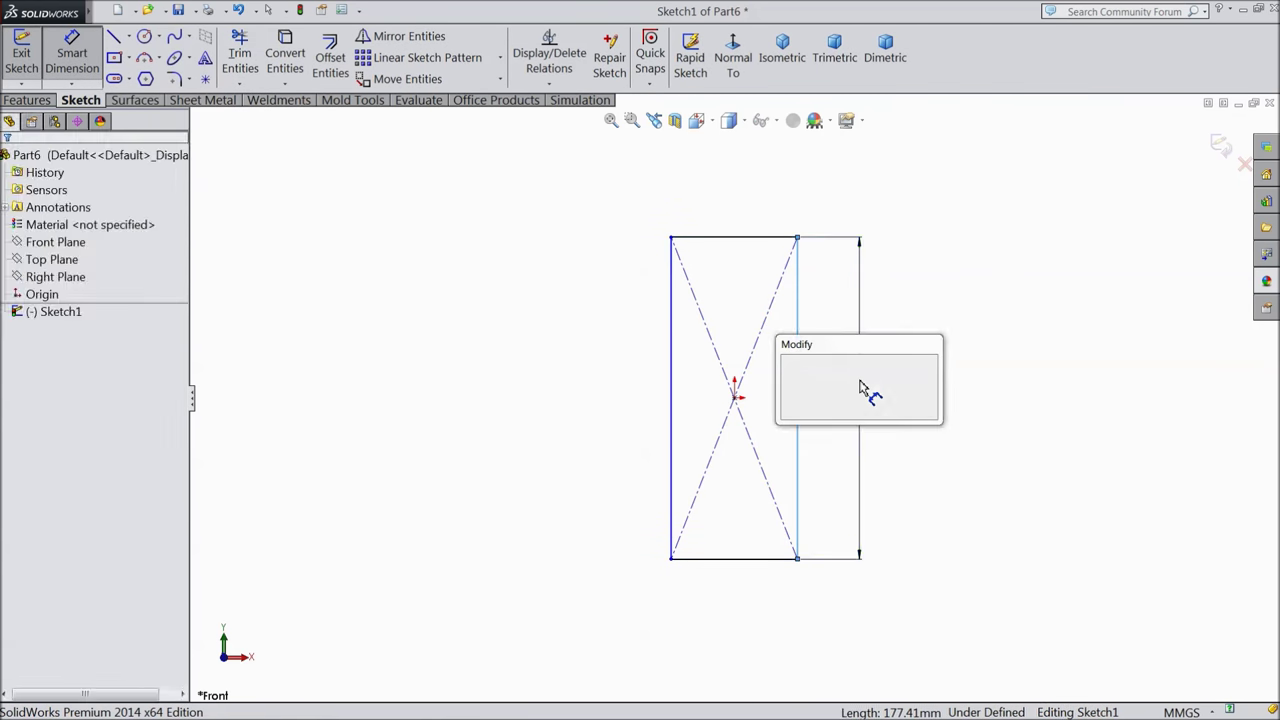
pyautogui.write('210')
pyautogui.click(790, 365)
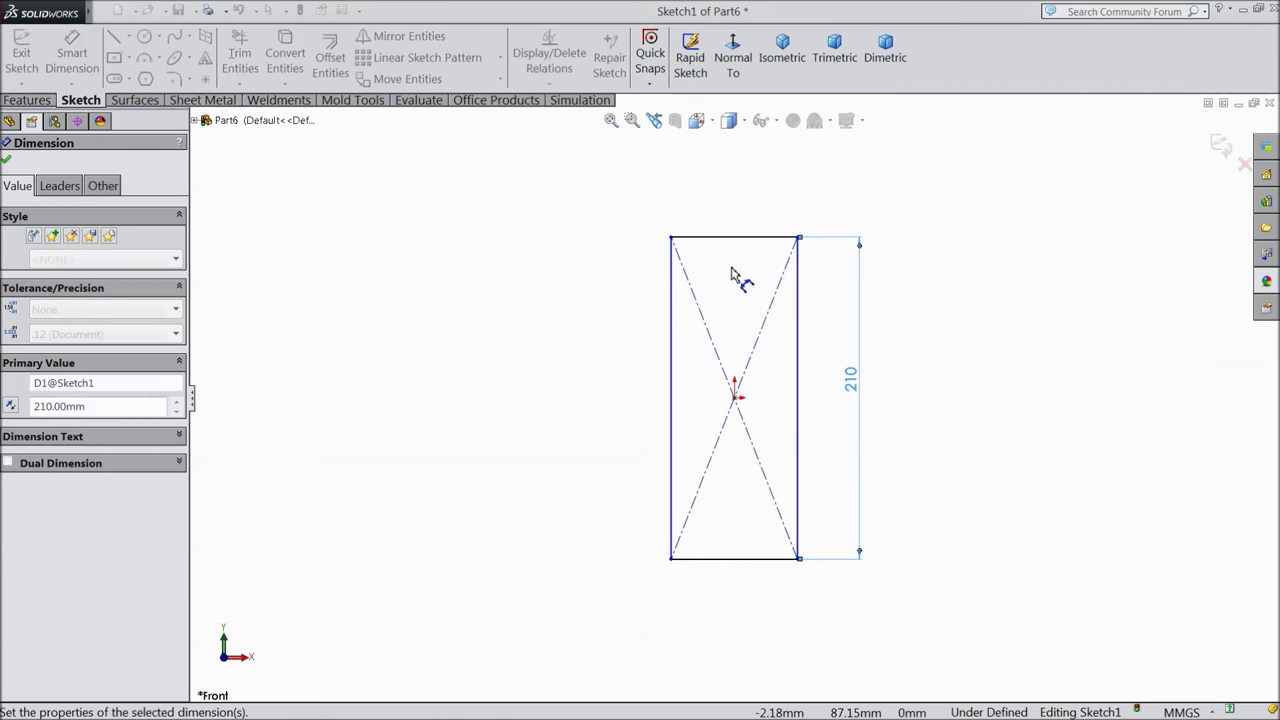
pyautogui.click(737, 238)
pyautogui.click(726, 210)
pyautogui.write('44')
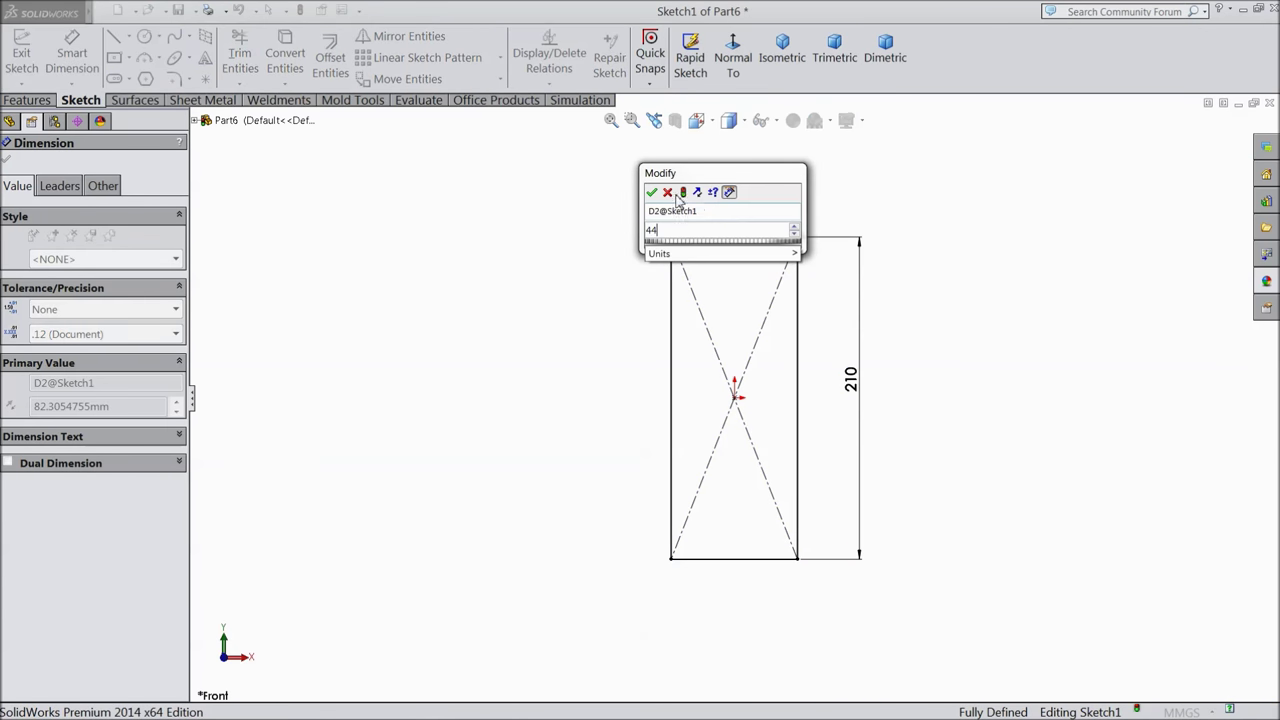
pyautogui.press('Return')
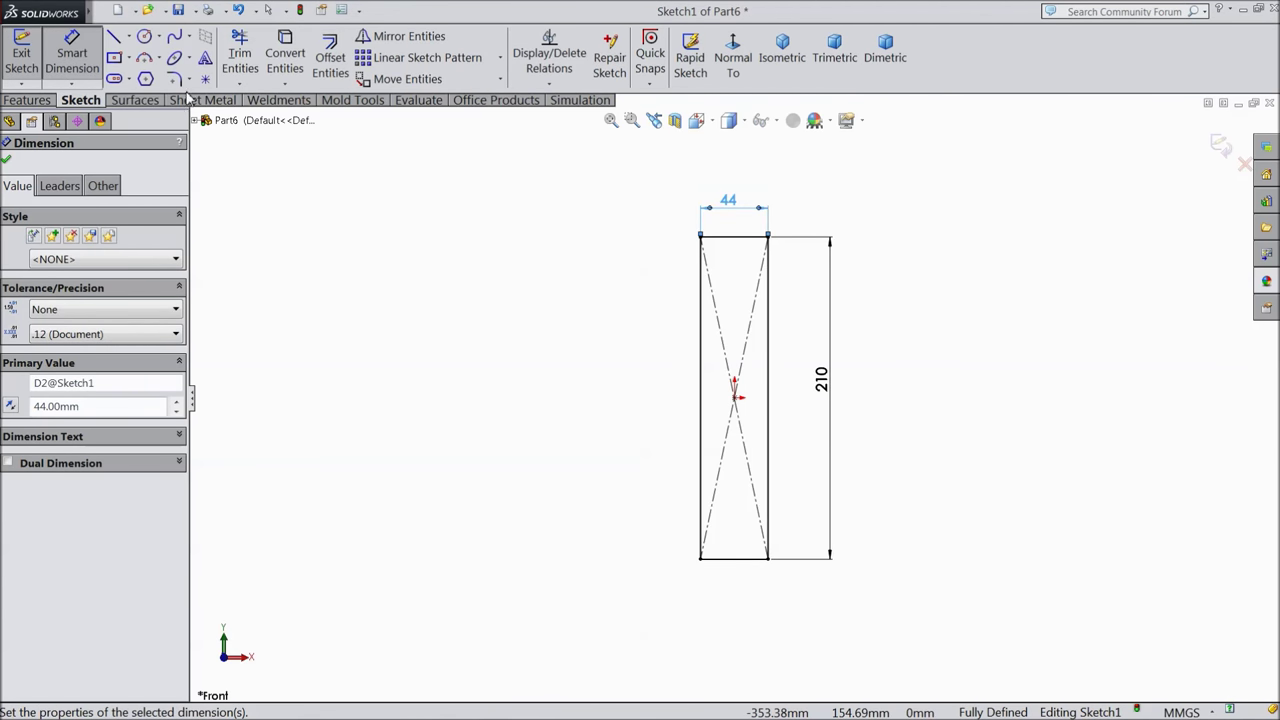
# - Create a sheet metal base flange from the rectangle with a thickness of 0.5 mm
pyautogui.click(202, 100)
pyautogui.click(36, 72)
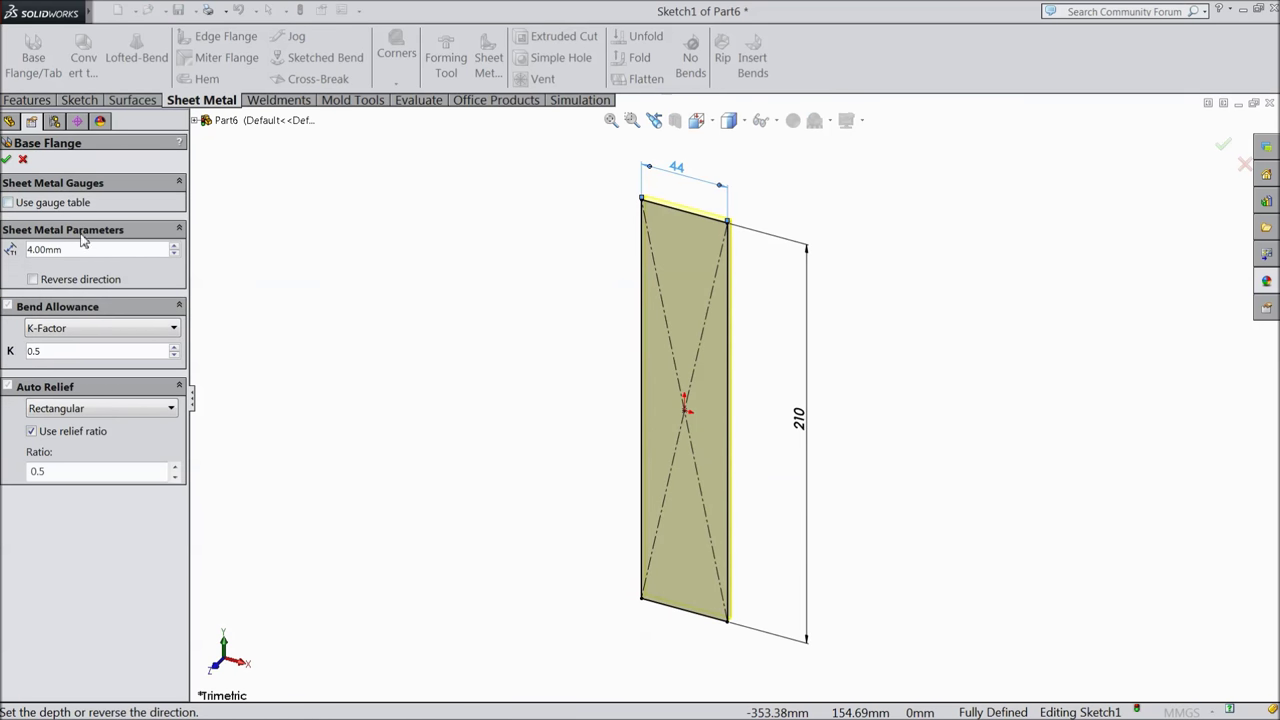
pyautogui.write('0.5')
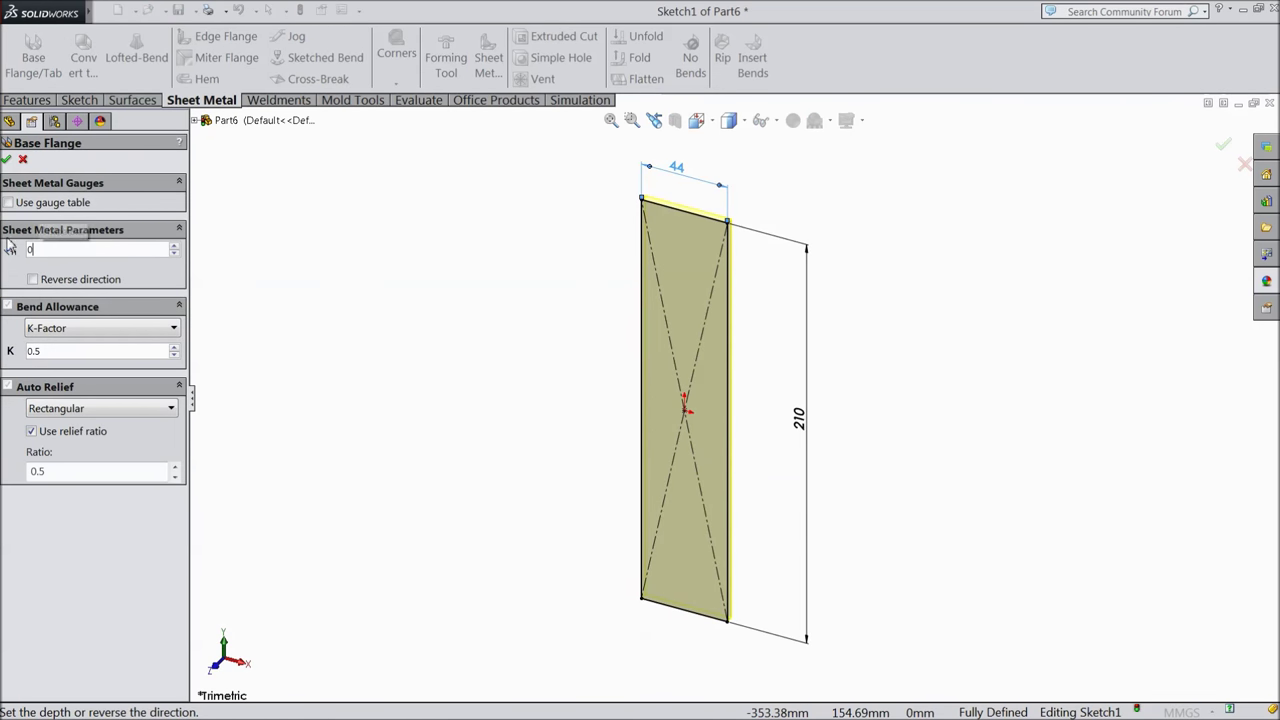
pyautogui.scroll(-3, 690, 440)
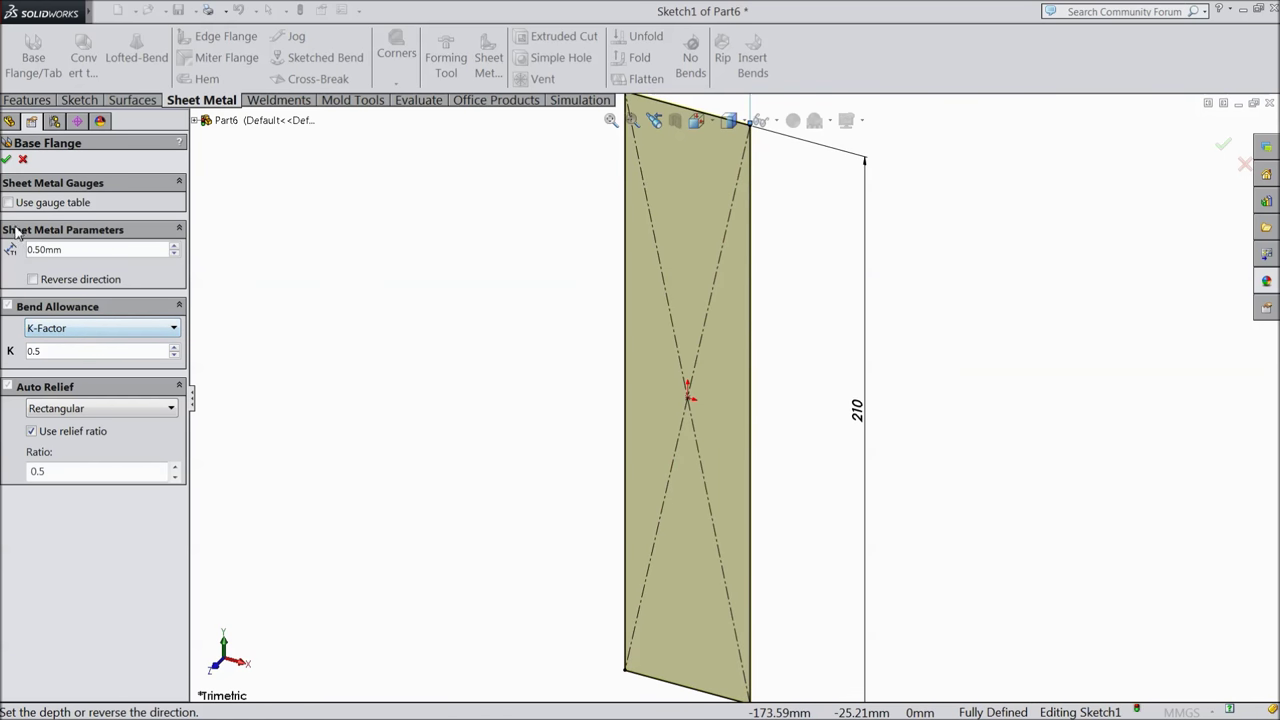
pyautogui.click(7, 160)
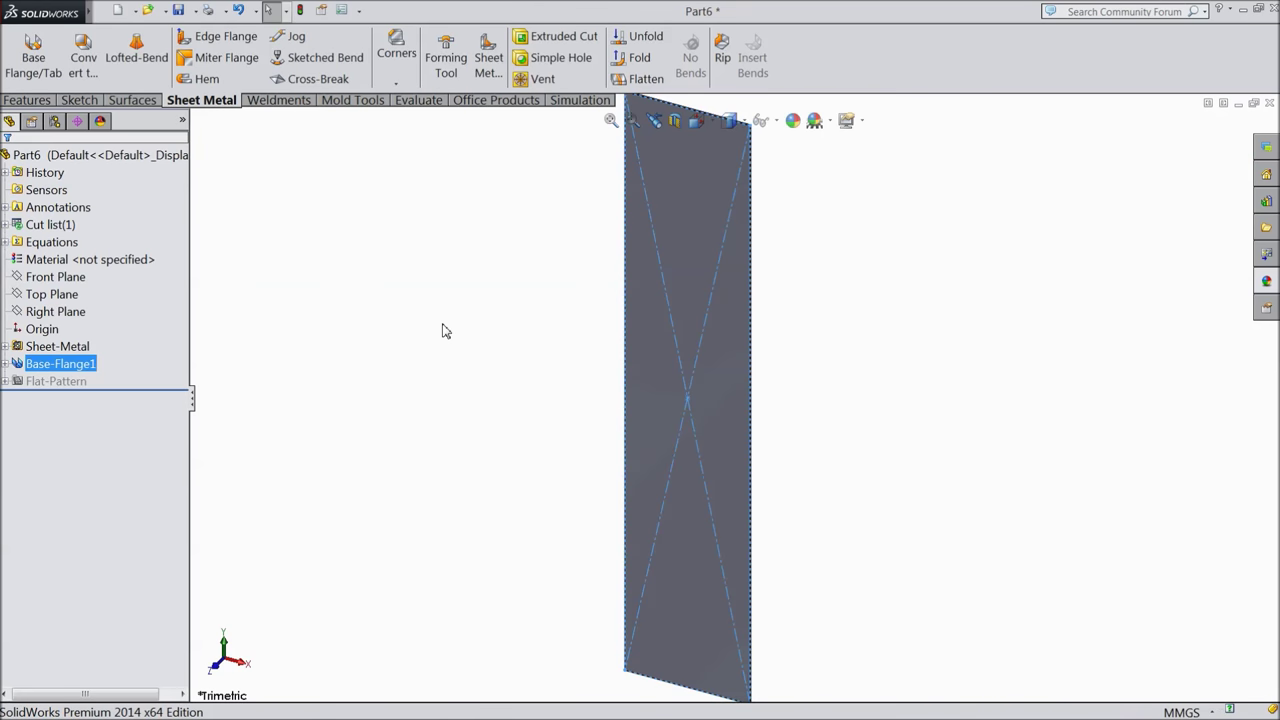
# - Sketch two circles near the top of the plate's front face, about 7.4 mm radius upper right and 6.4 mm radius lower left
pyautogui.click(684, 290)
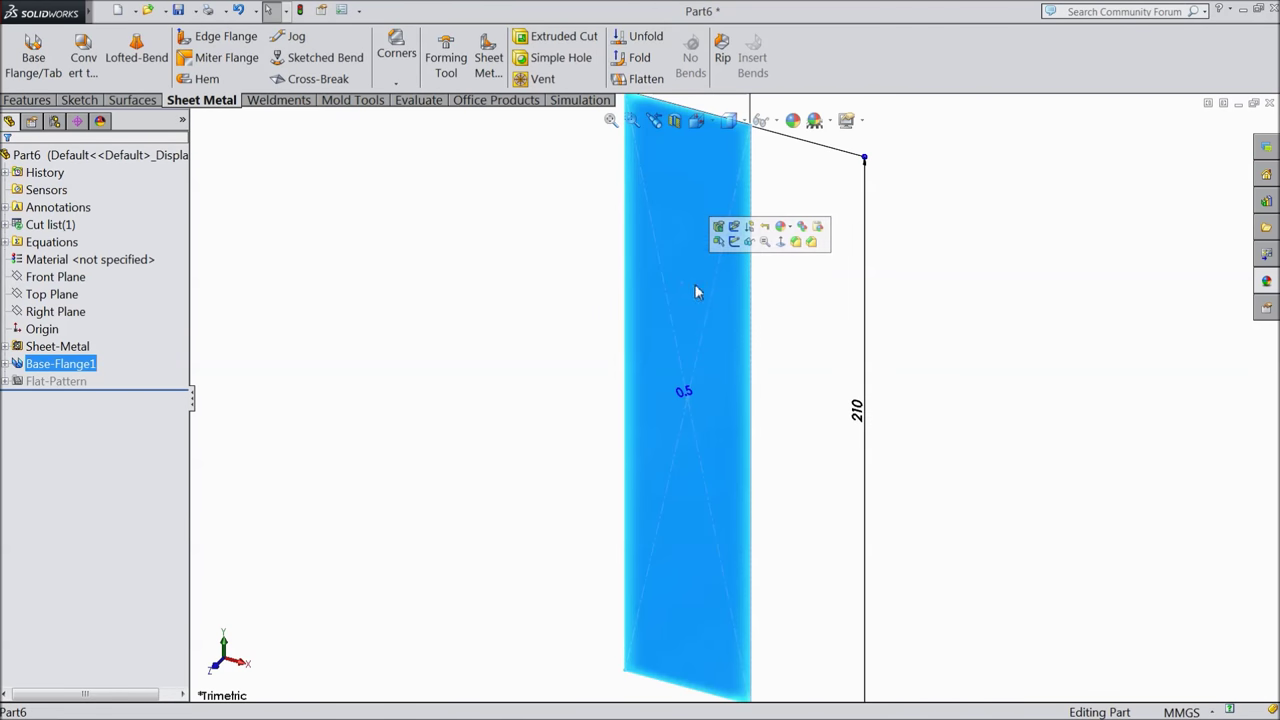
pyautogui.click(734, 242)
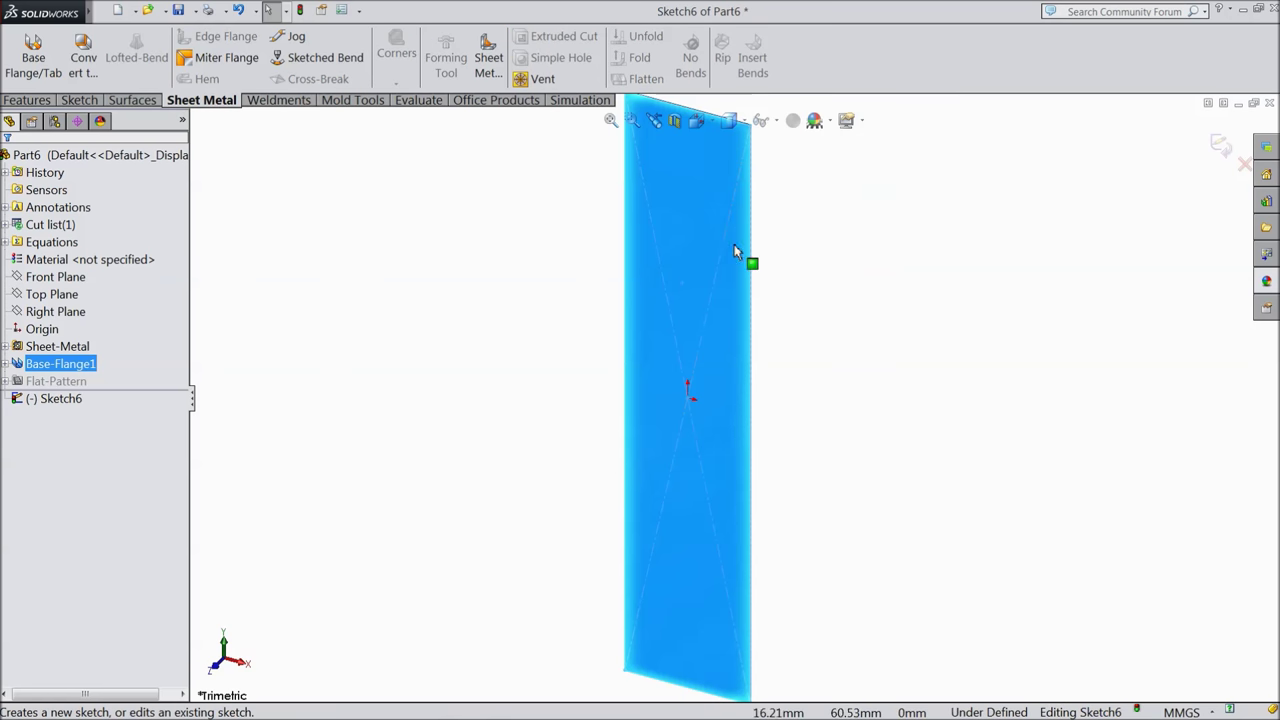
pyautogui.click(27, 100)
pyautogui.click(80, 100)
pyautogui.click(733, 57)
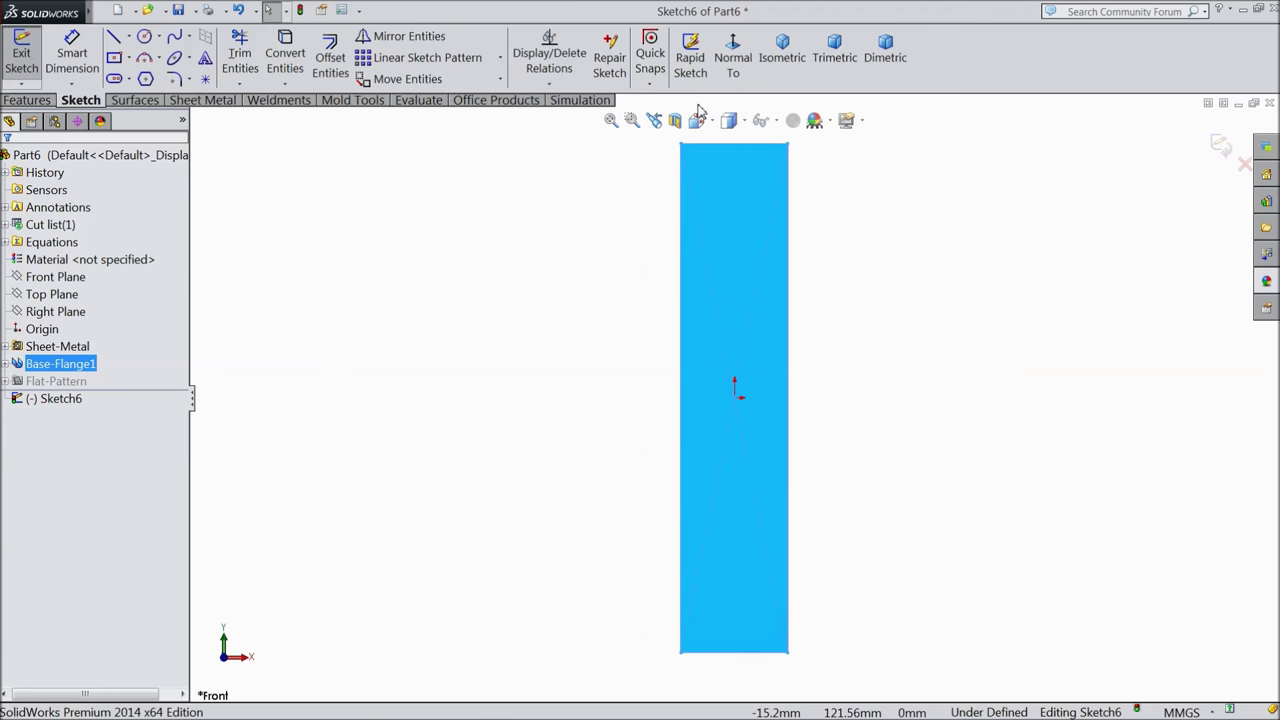
pyautogui.click(144, 37)
pyautogui.scroll(-5, 766, 263)
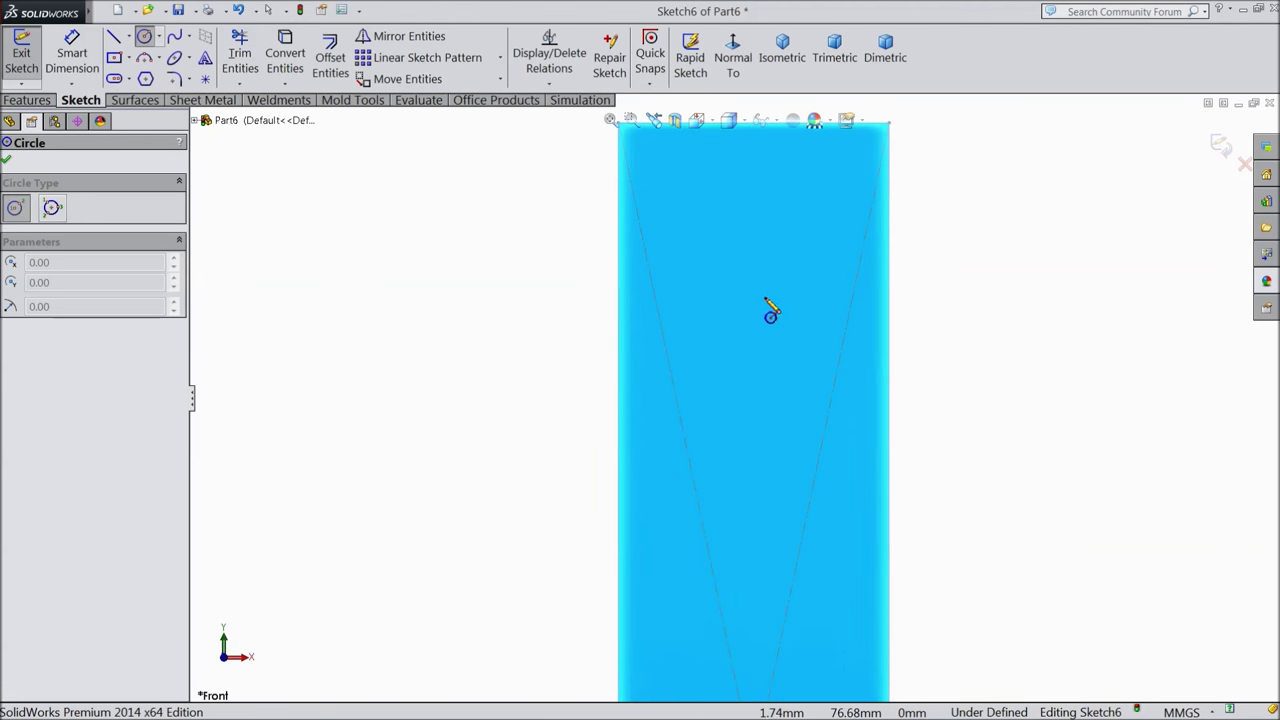
pyautogui.moveTo(808, 216); pyautogui.dragTo(822, 258)
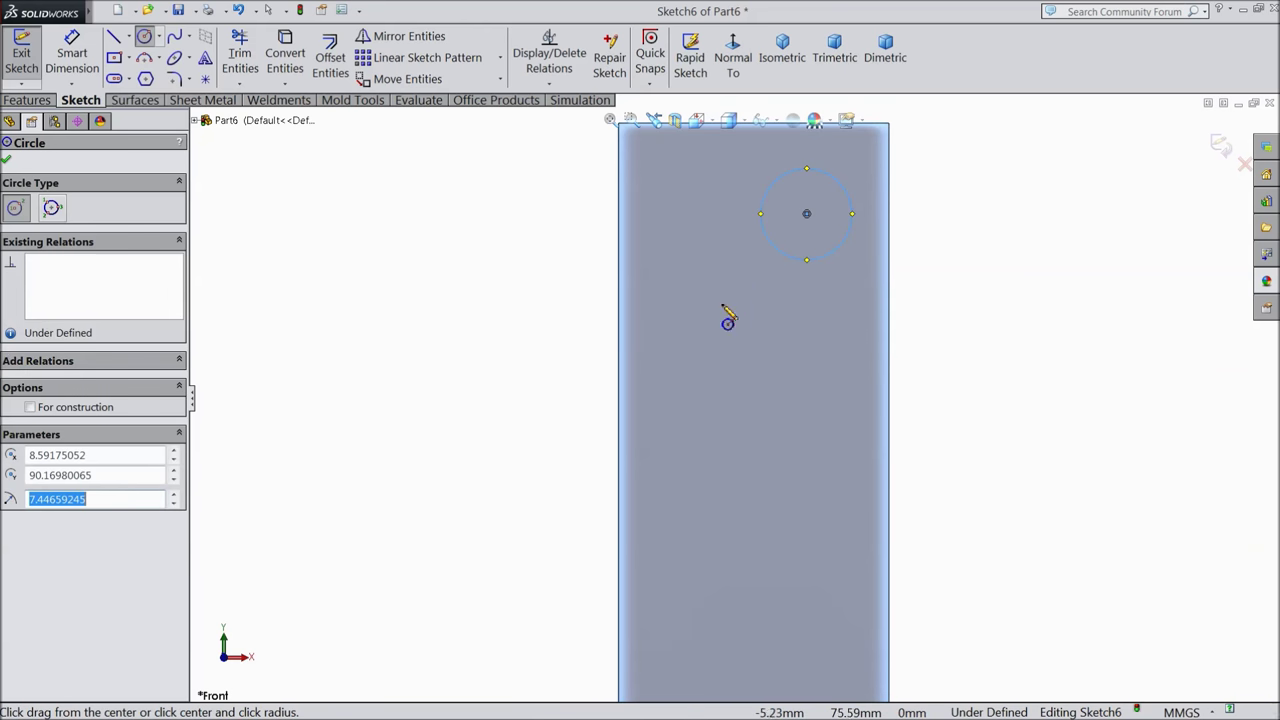
pyautogui.moveTo(695, 300)
pyautogui.mouseDown()
pyautogui.moveTo(711, 355)
pyautogui.moveTo(682, 337)
pyautogui.mouseUp()
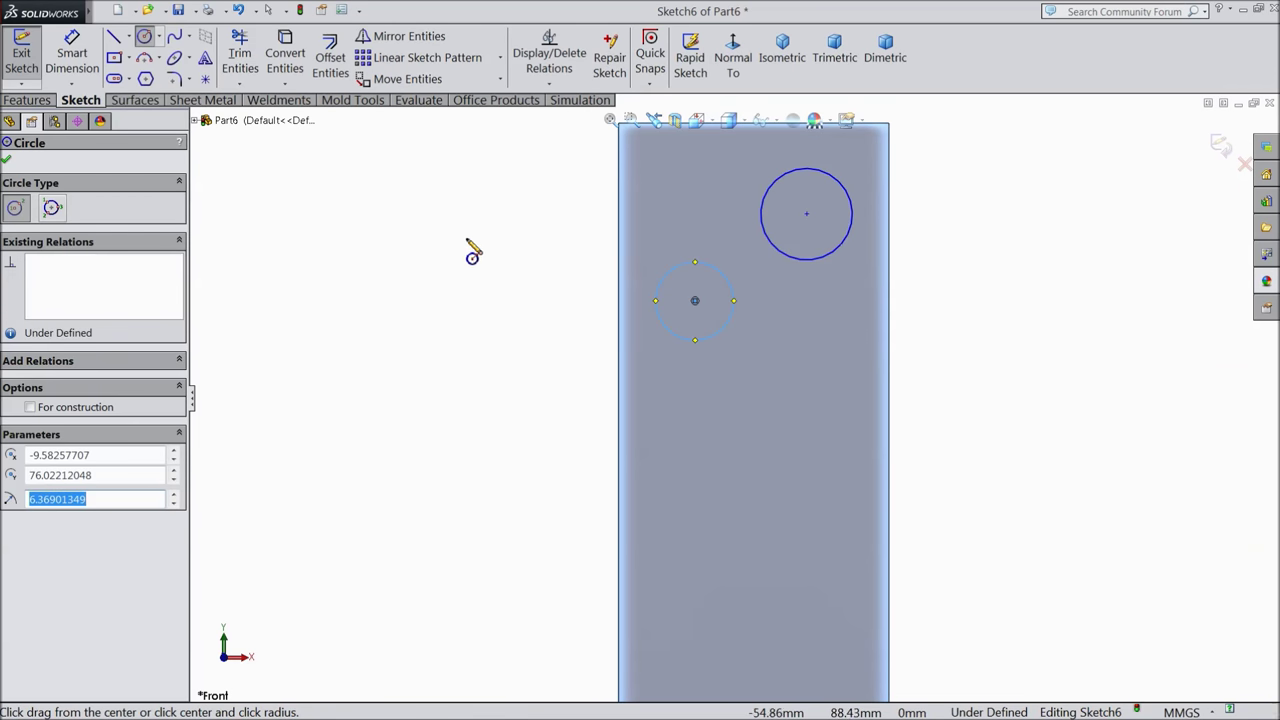
pyautogui.rightClick(269, 177)
pyautogui.click(328, 172)
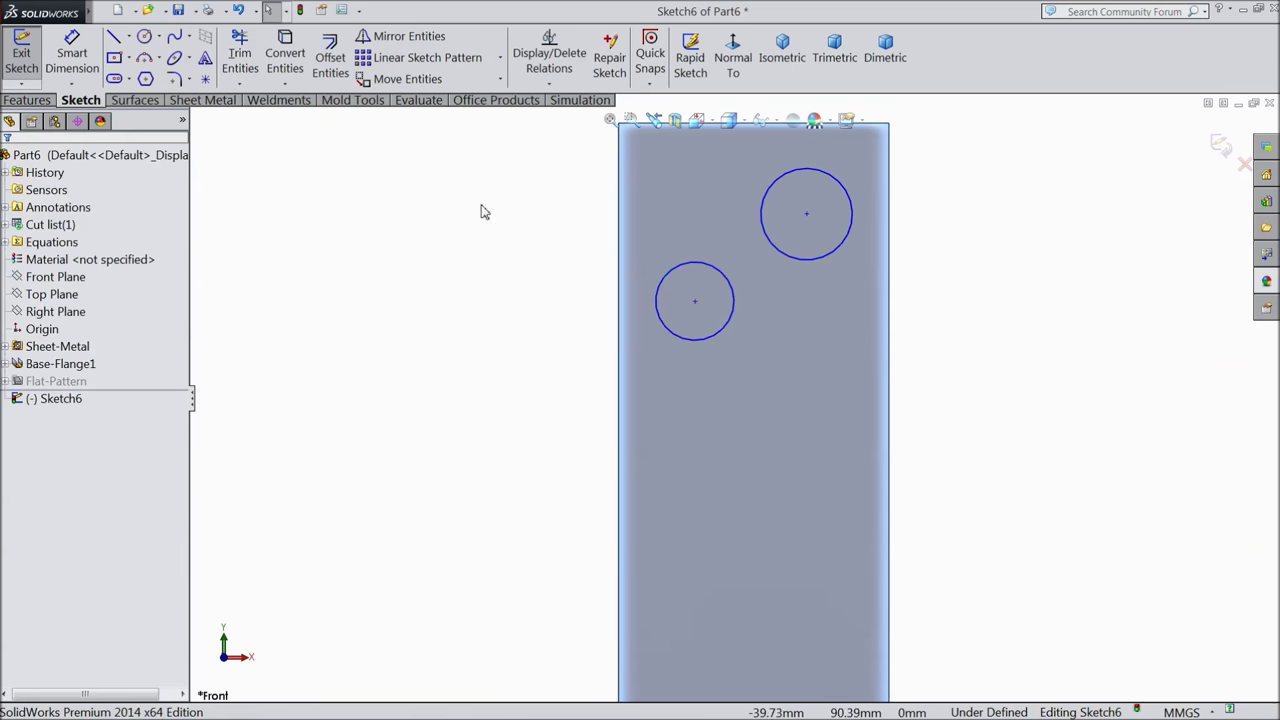
# - Add an Equal relation between the two circles
pyautogui.click(814, 266)
pyautogui.keyDown('ctrl'); pyautogui.click(733, 316); pyautogui.keyUp('ctrl')
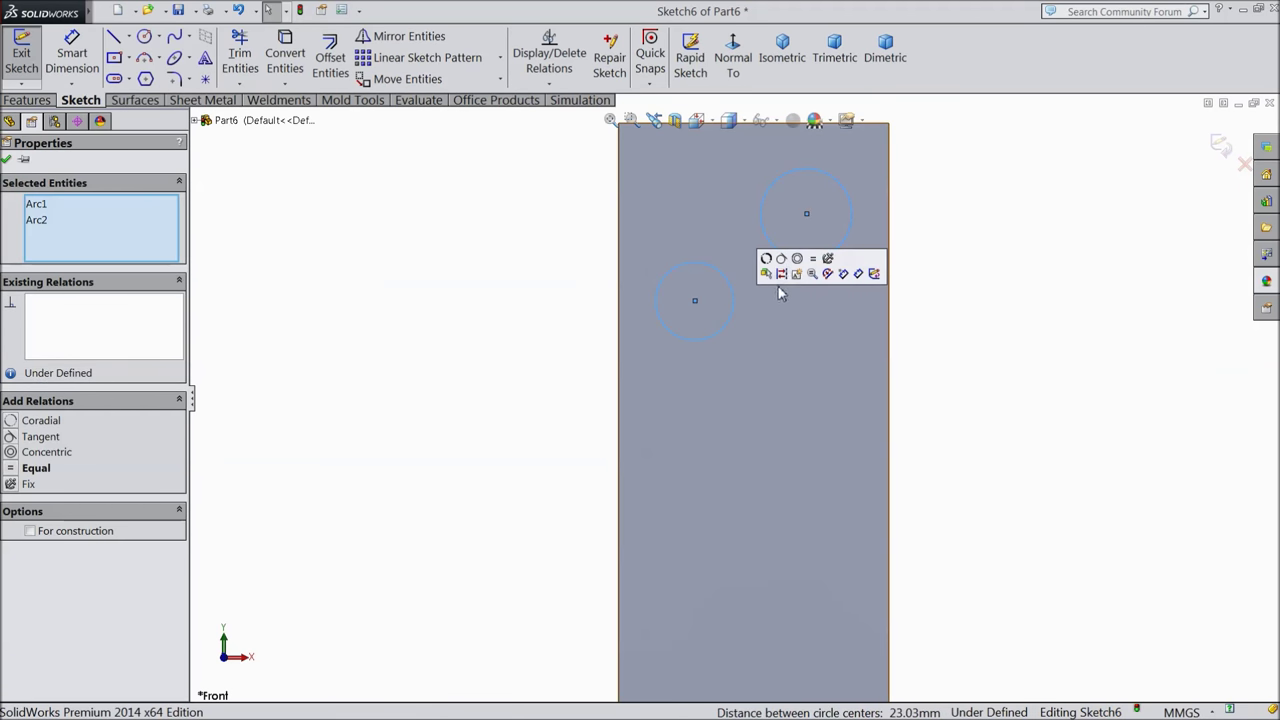
pyautogui.click(812, 258)
# - Dimension the center-to-center distance between the two circles to 25 mm
pyautogui.click(72, 55)
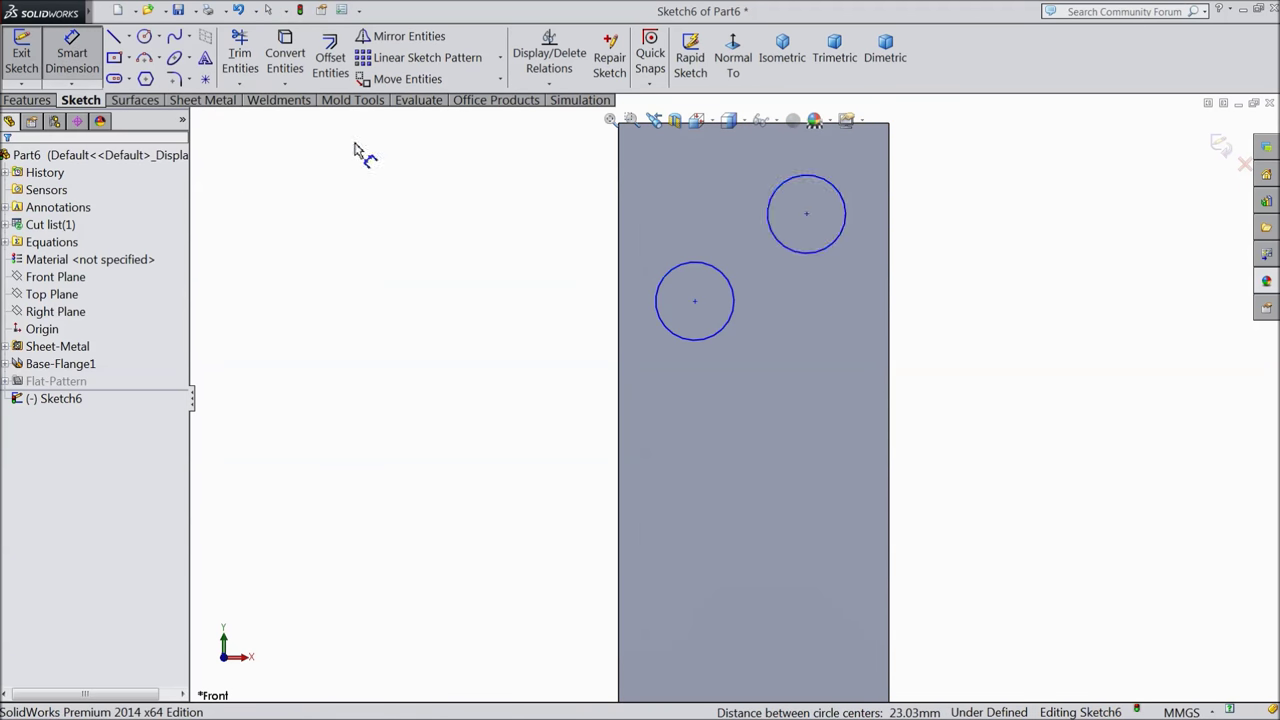
pyautogui.scroll(-4, 800, 206)
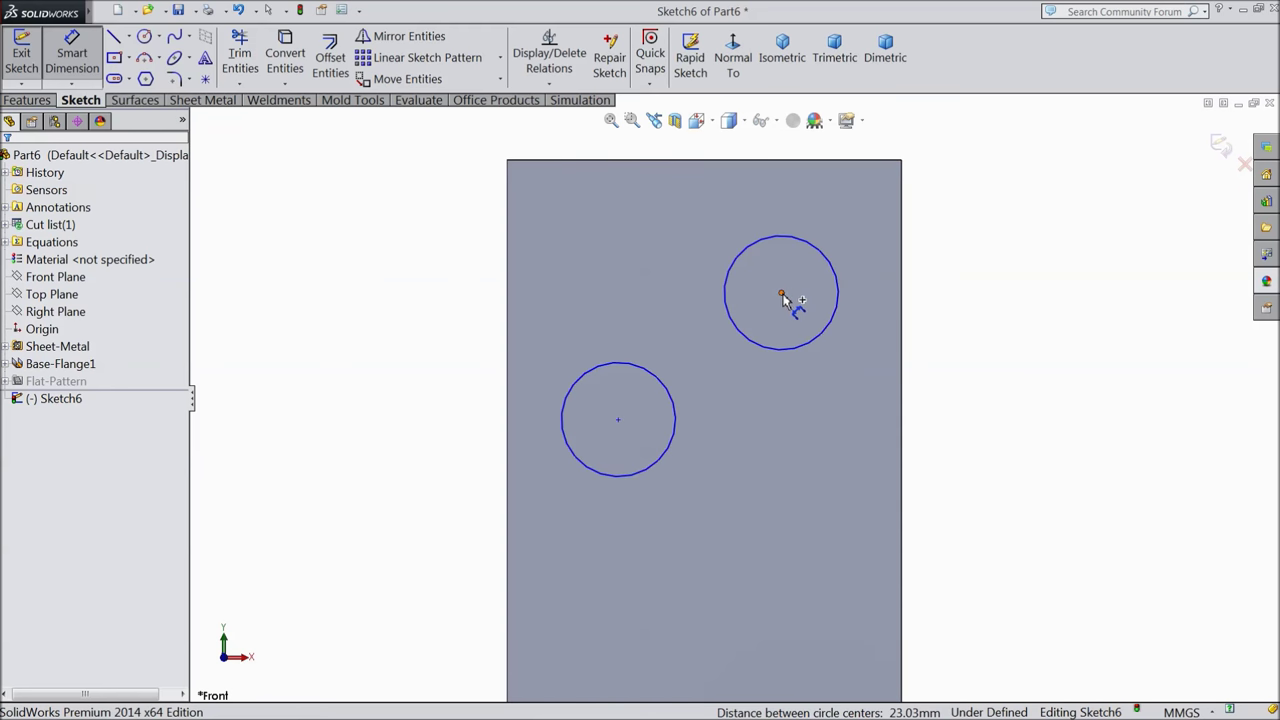
pyautogui.click(781, 294)
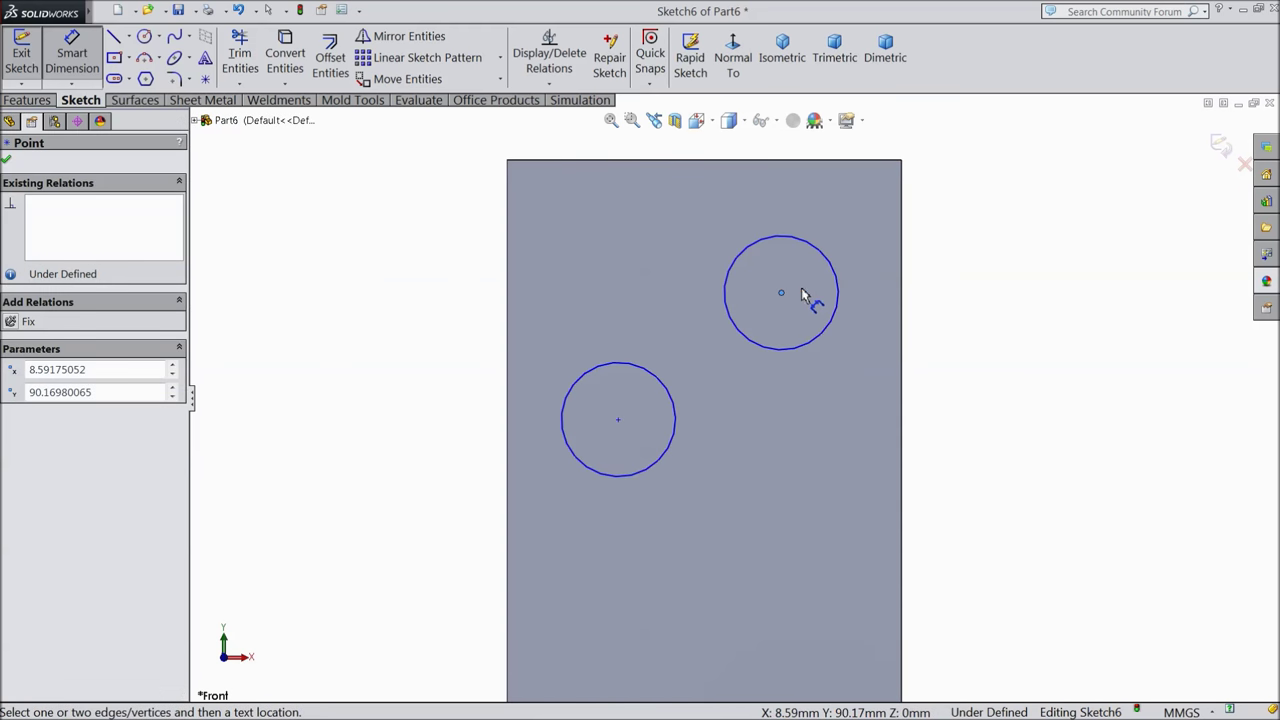
pyautogui.click(618, 421)
pyautogui.click(709, 357)
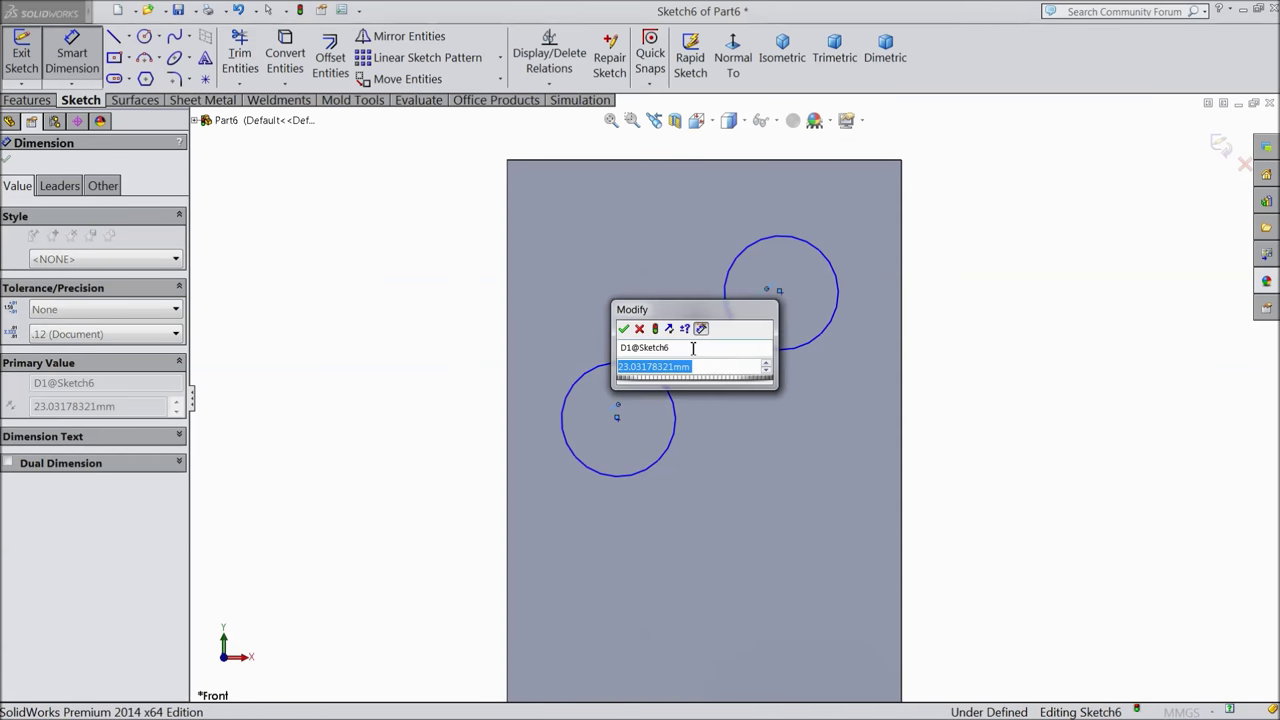
pyautogui.write('25')
pyautogui.click(624, 330)
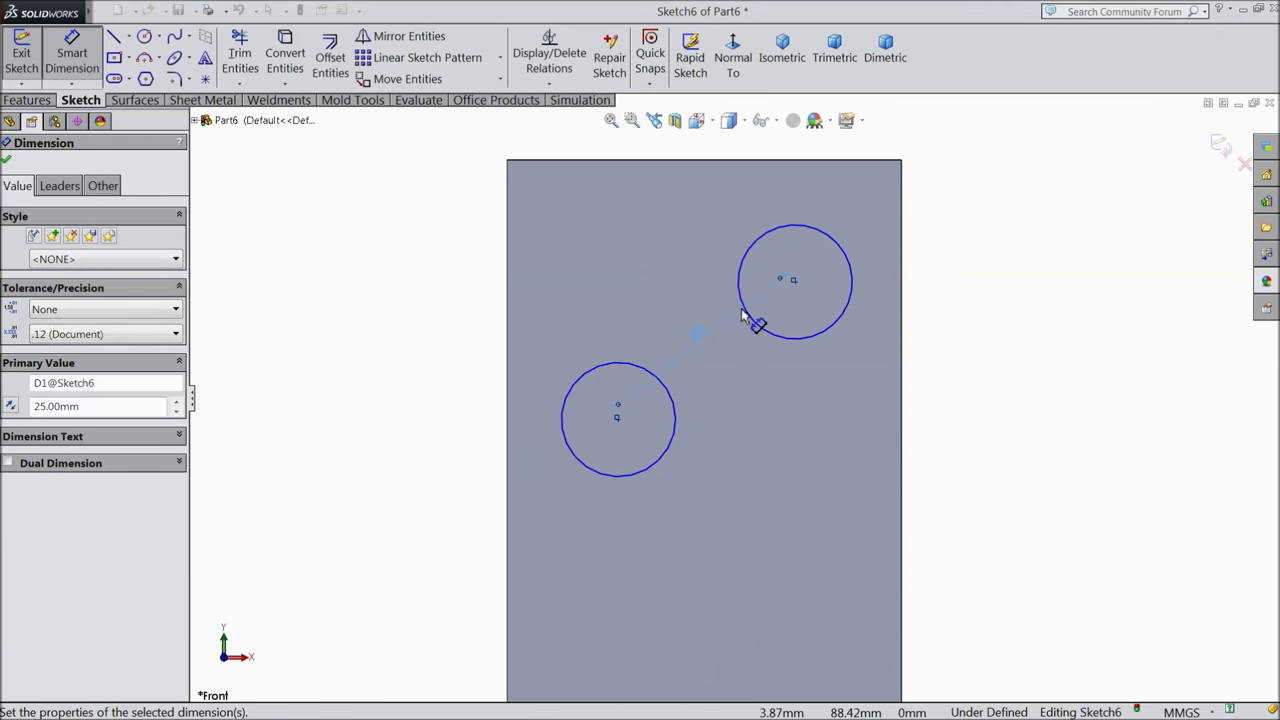
# - Dimension the upper circle's center to 10 mm below the plate's top edge
pyautogui.click(795, 283)
pyautogui.click(810, 161)
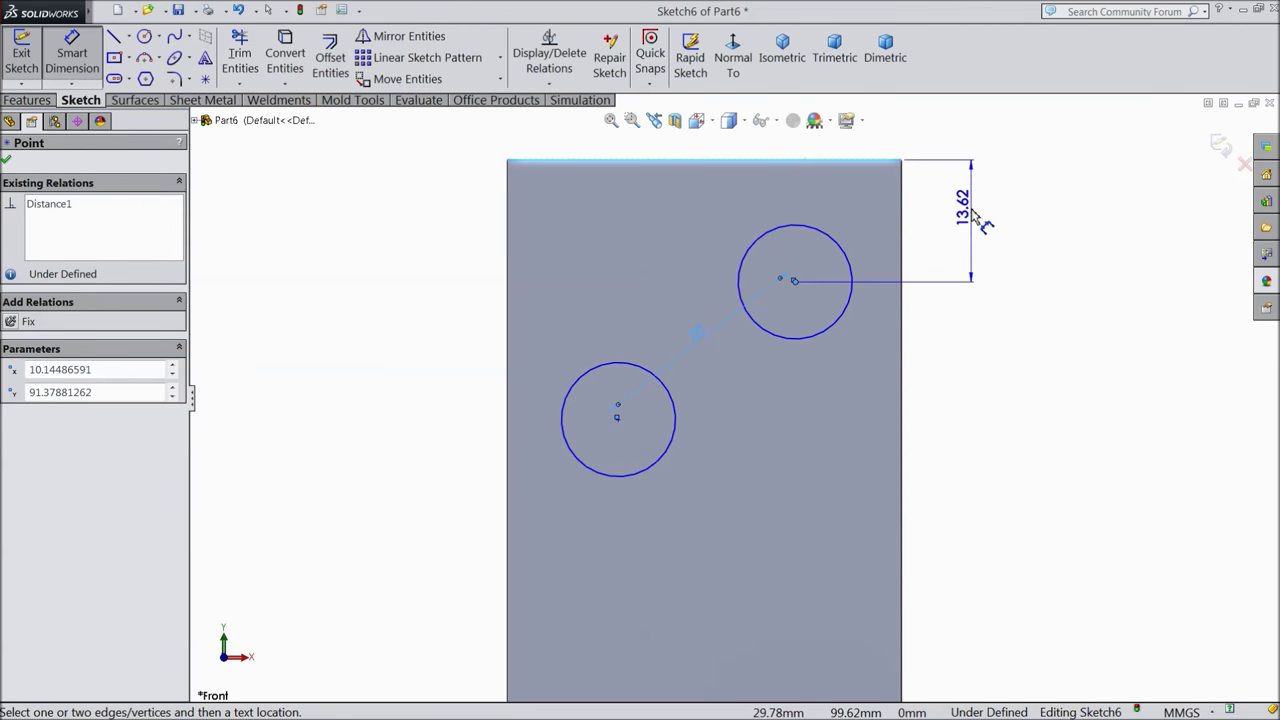
pyautogui.click(975, 220)
pyautogui.write('10')
pyautogui.press('Return')
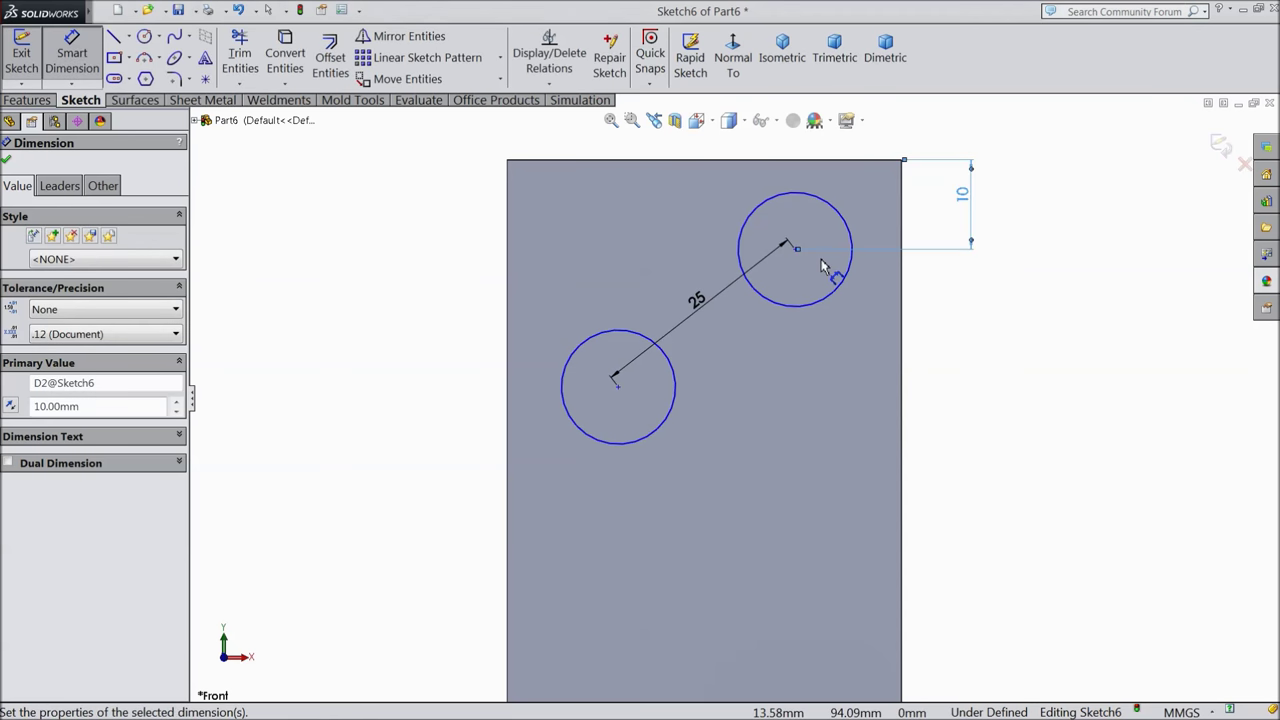
# - Dimension the vertical distance between the two circle centers to 12.5 mm
pyautogui.click(796, 250)
pyautogui.click(617, 384)
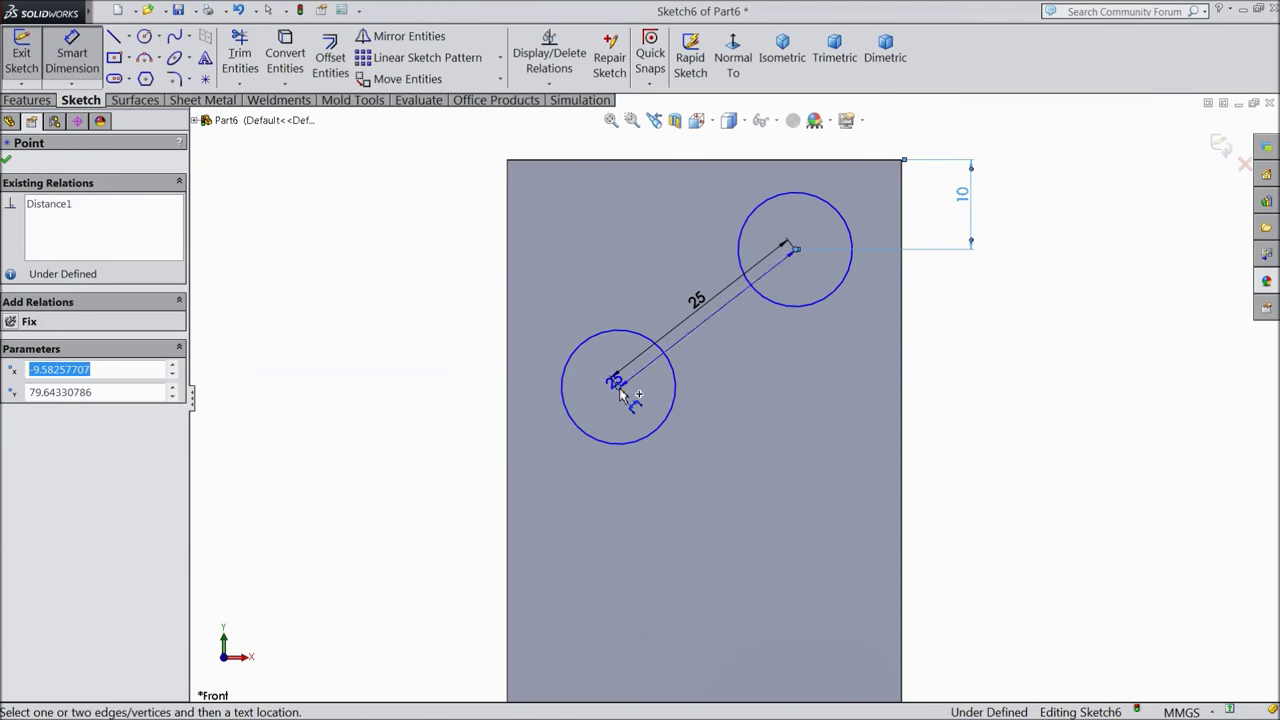
pyautogui.click(474, 335)
pyautogui.write('12.5')
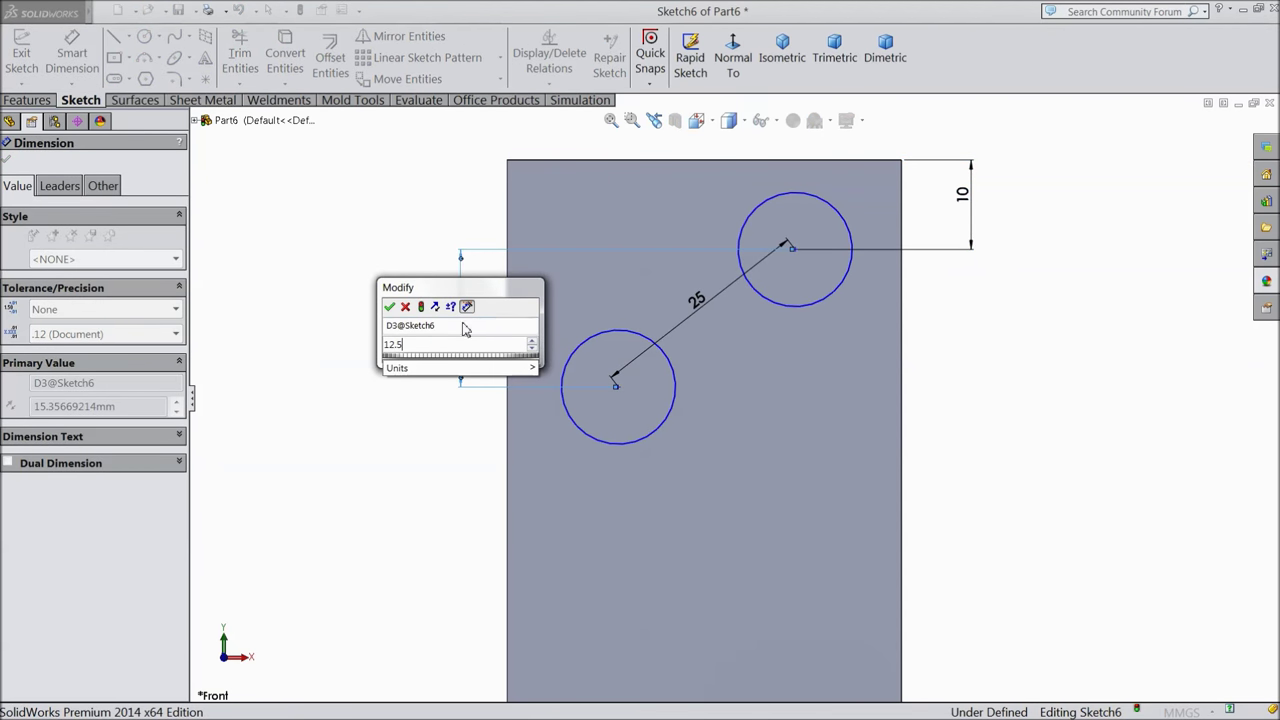
pyautogui.click(391, 307)
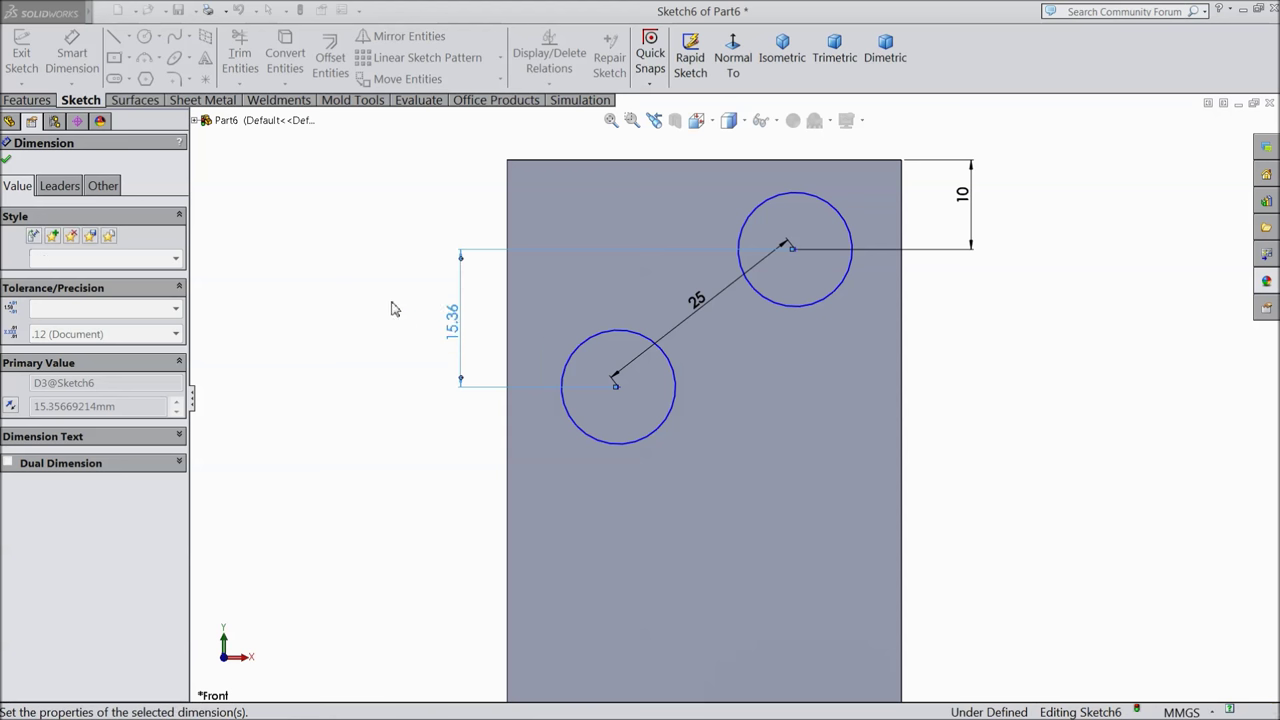
pyautogui.click(8, 162)
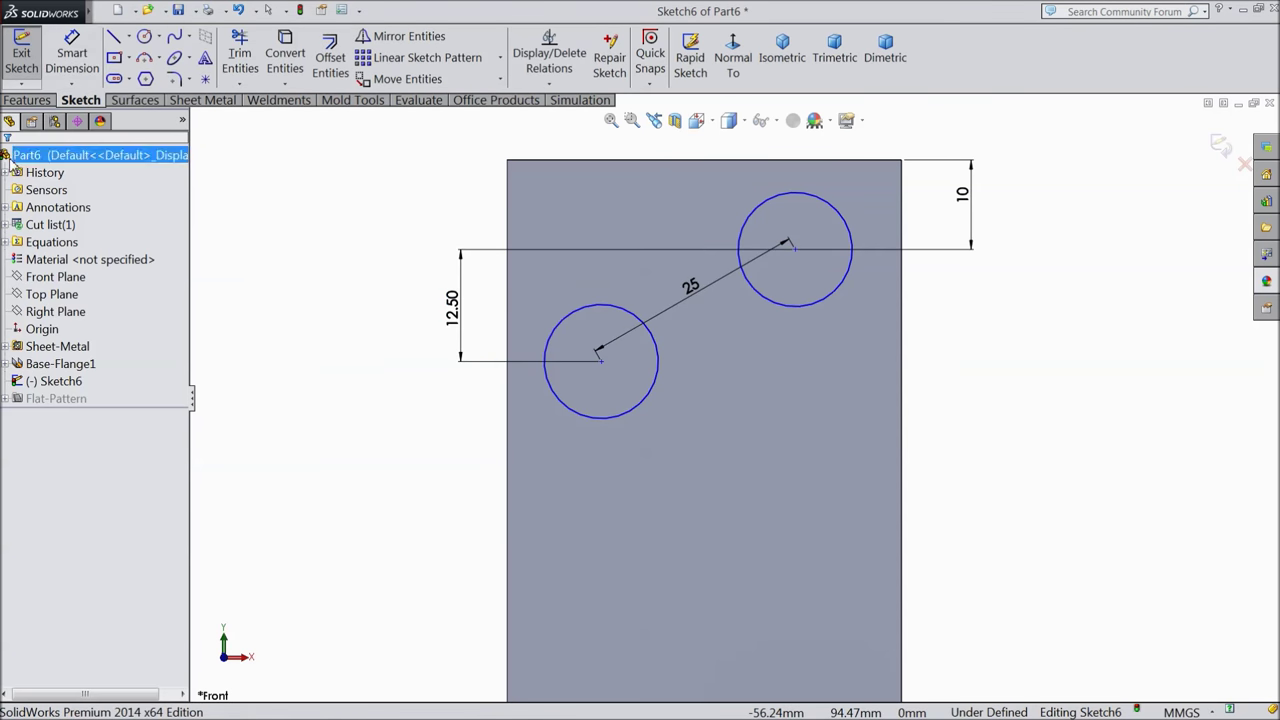
# - Draw a horizontal centerline about 20 mm long from the lower circle's center toward the area beneath the upper circle
pyautogui.click(127, 37)
pyautogui.click(140, 63)
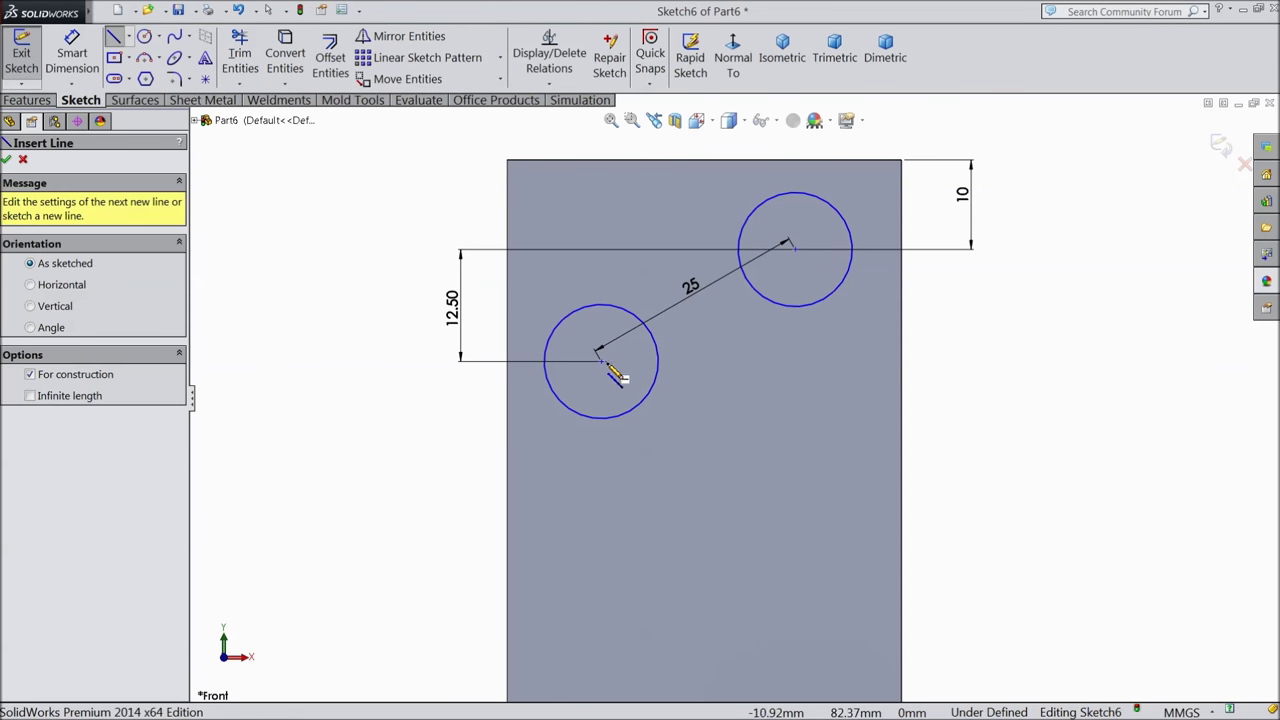
pyautogui.click(601, 361)
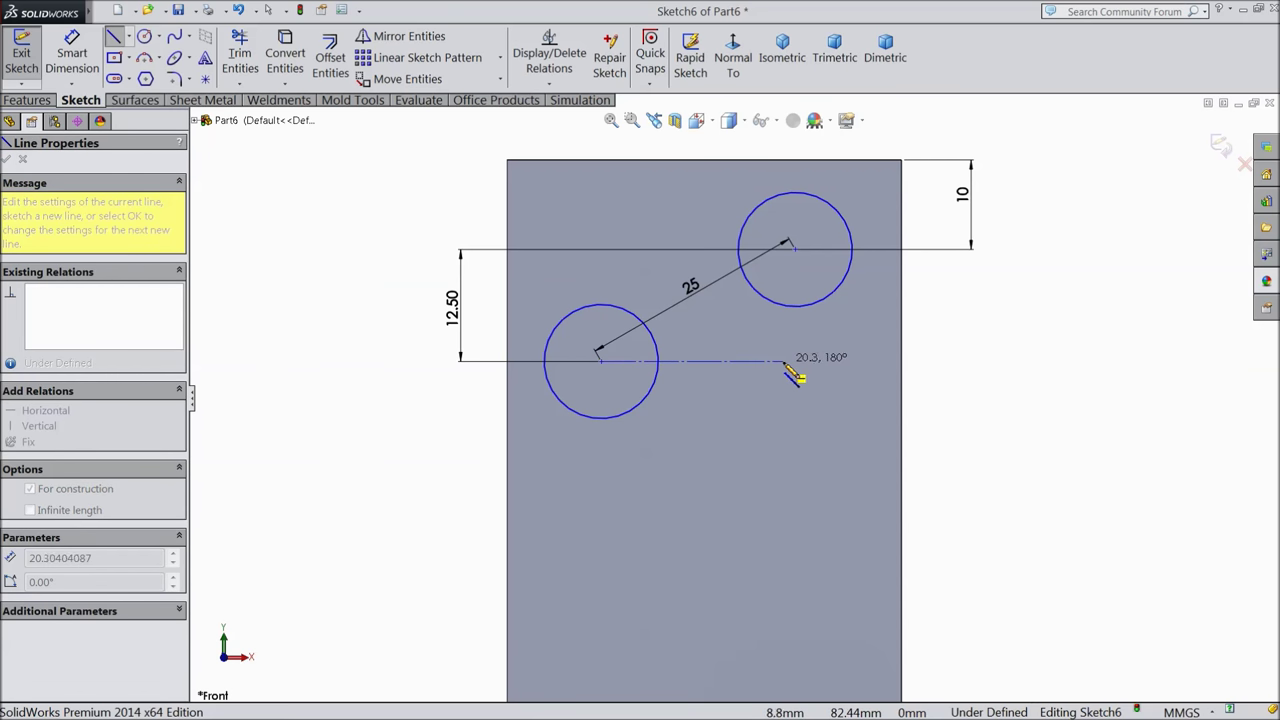
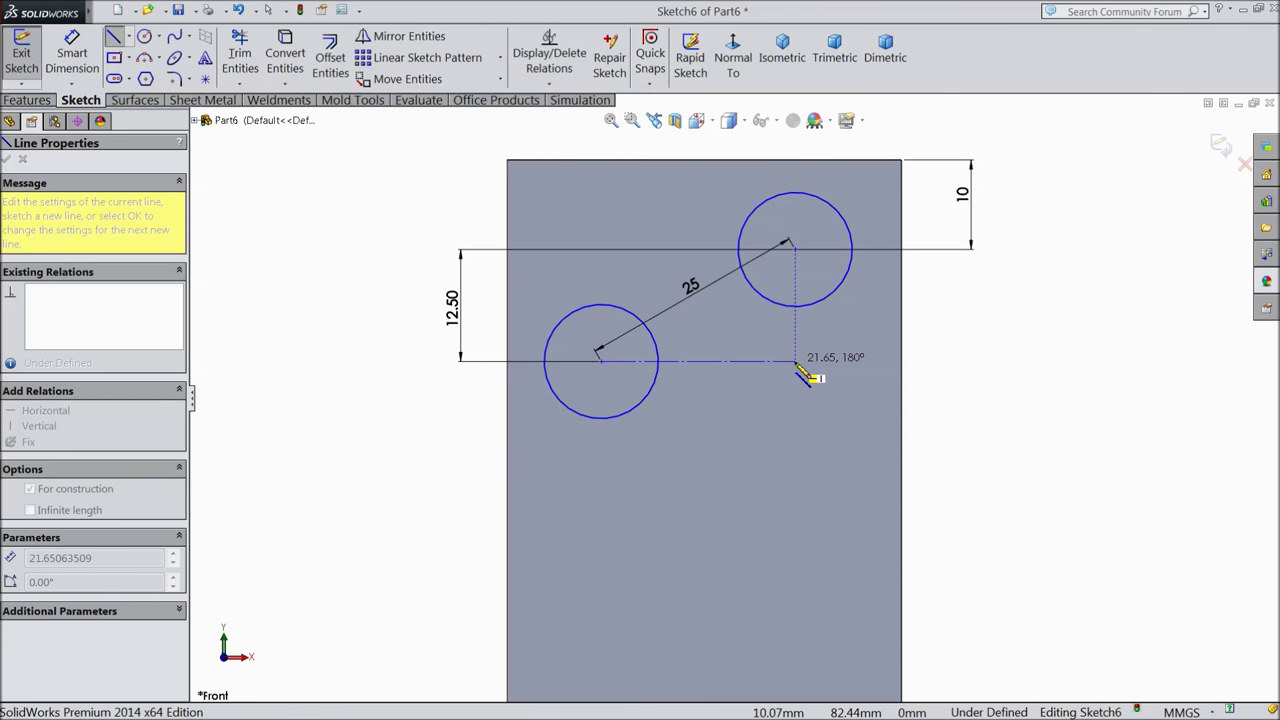
pyautogui.click(781, 361)
pyautogui.rightClick(790, 358)
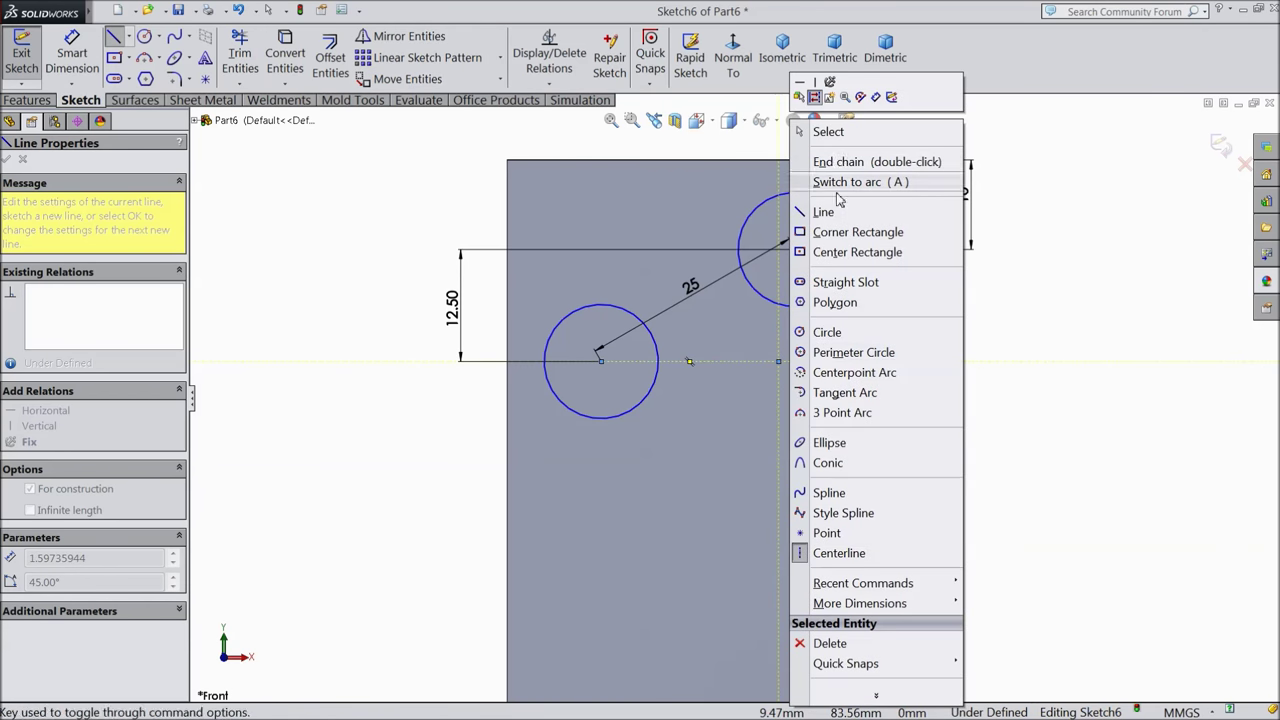
pyautogui.click(829, 132)
# - Add a vertical relation between the horizontal centerline's free endpoint and the upper circle's center
pyautogui.scroll(-1, 791, 266)
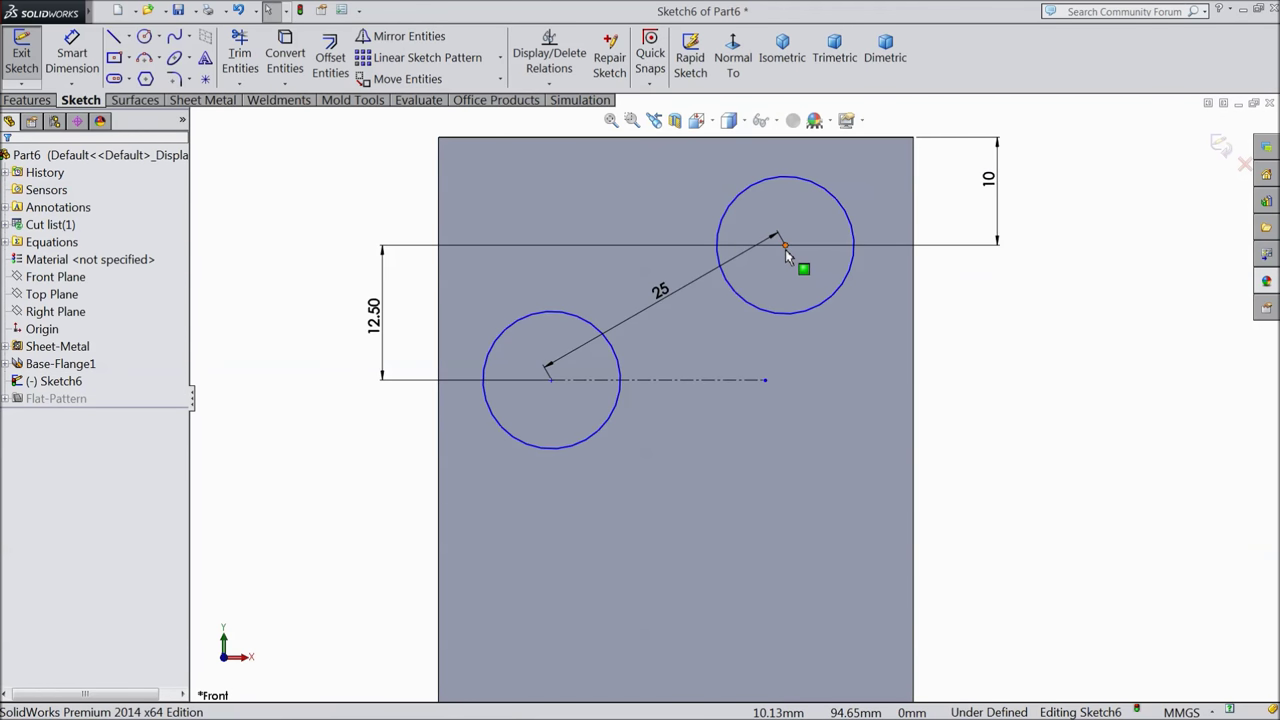
pyautogui.click(785, 246)
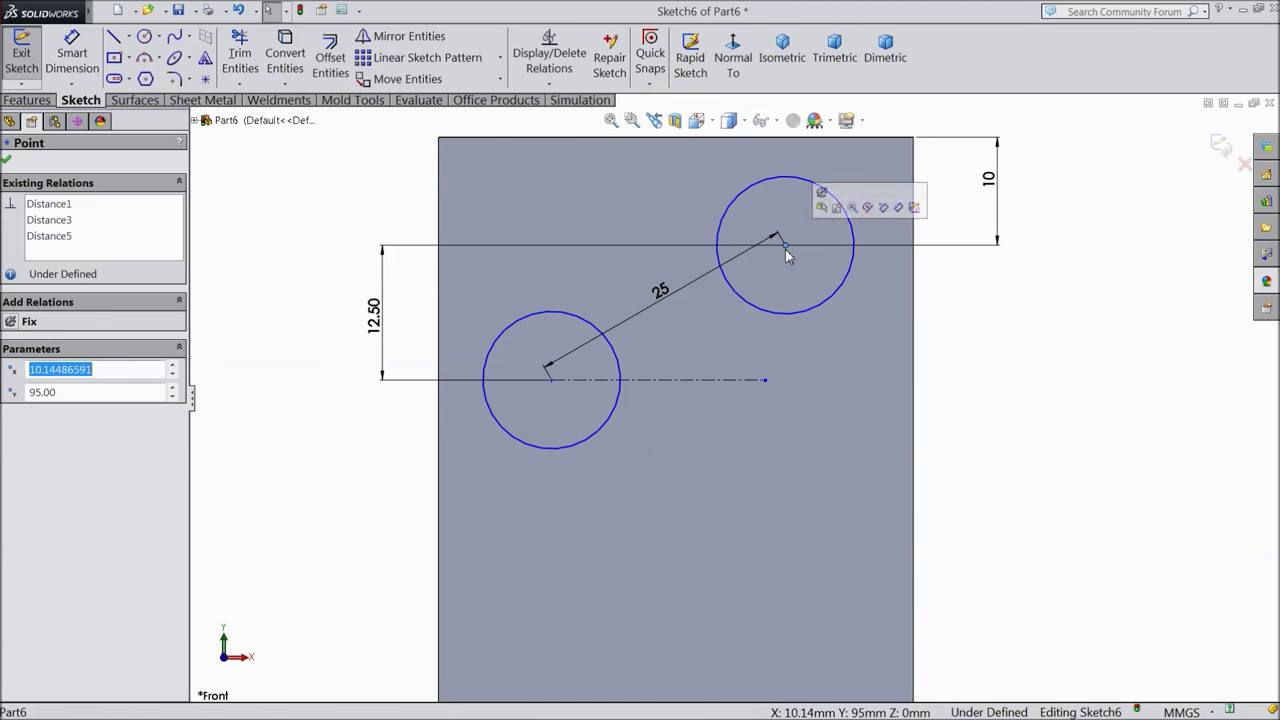
pyautogui.keyDown('ctrl'); pyautogui.click(765, 381); pyautogui.keyUp('ctrl')
pyautogui.click(816, 325)
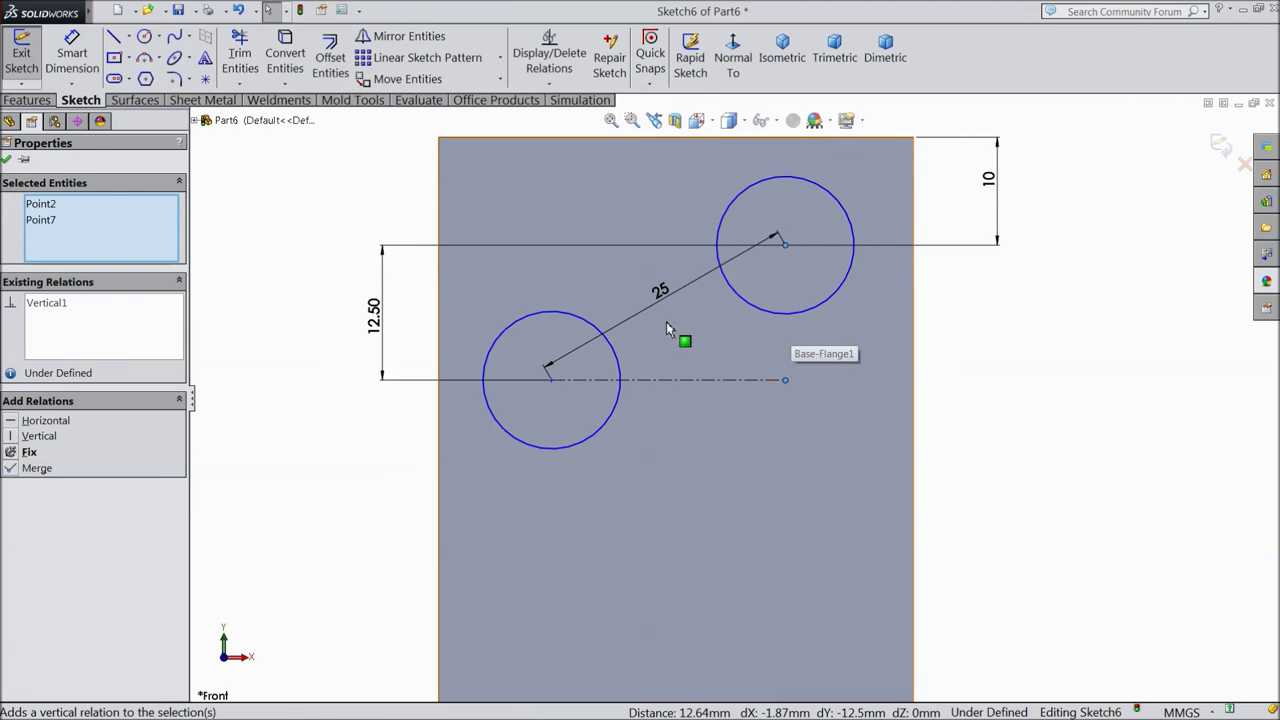
# - Draw a vertical centerline about 22.5 mm long from the midpoint of the plate's top edge down to the horizontal centerline
pyautogui.click(128, 36)
pyautogui.click(150, 74)
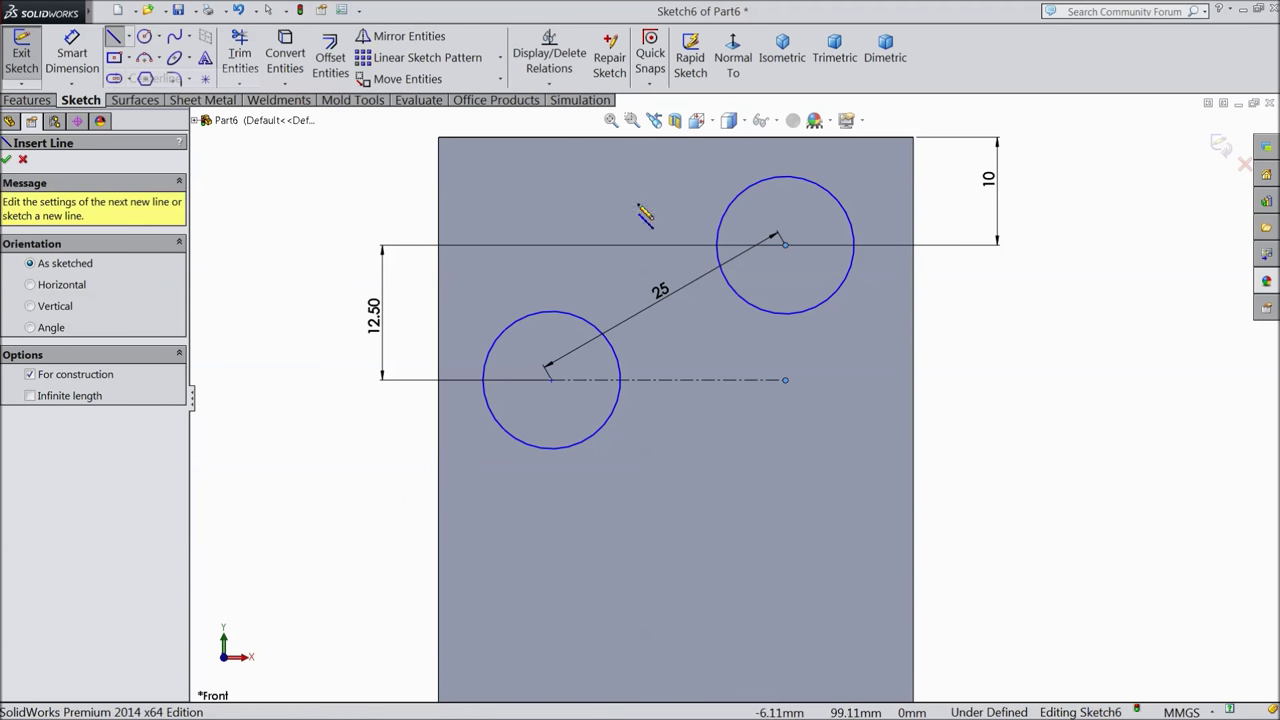
pyautogui.click(676, 137)
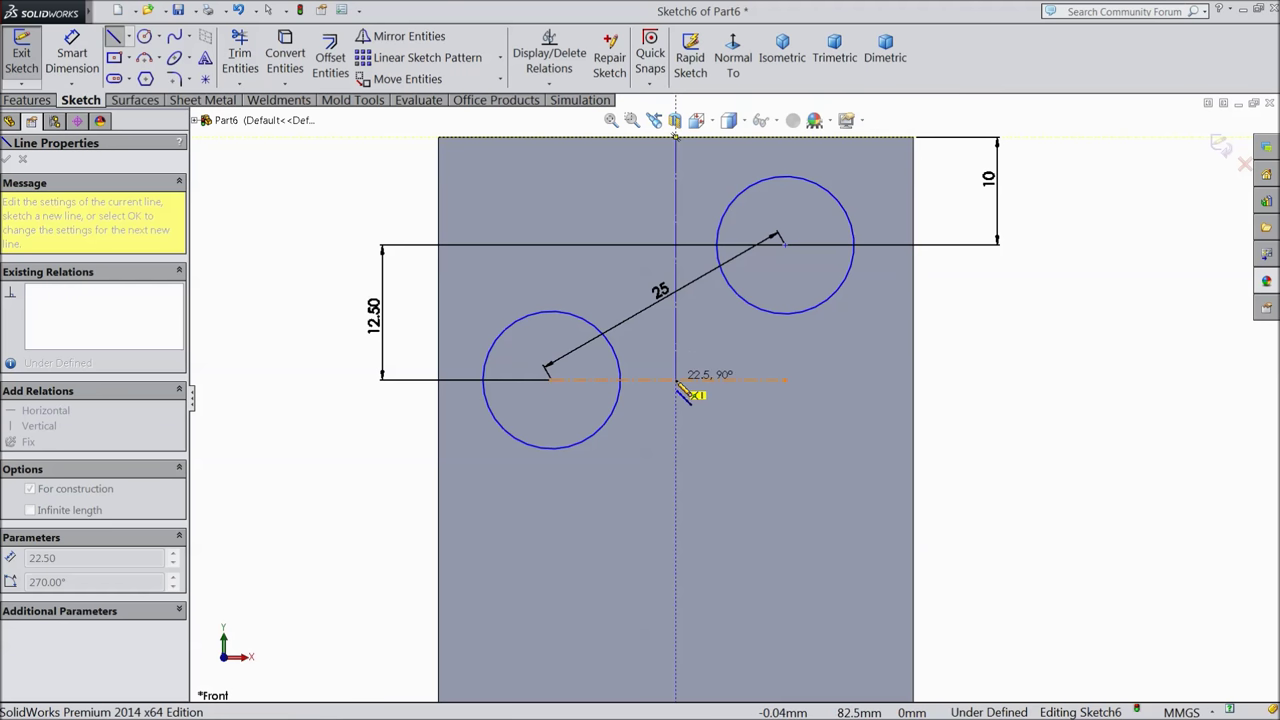
pyautogui.rightClick(678, 120)
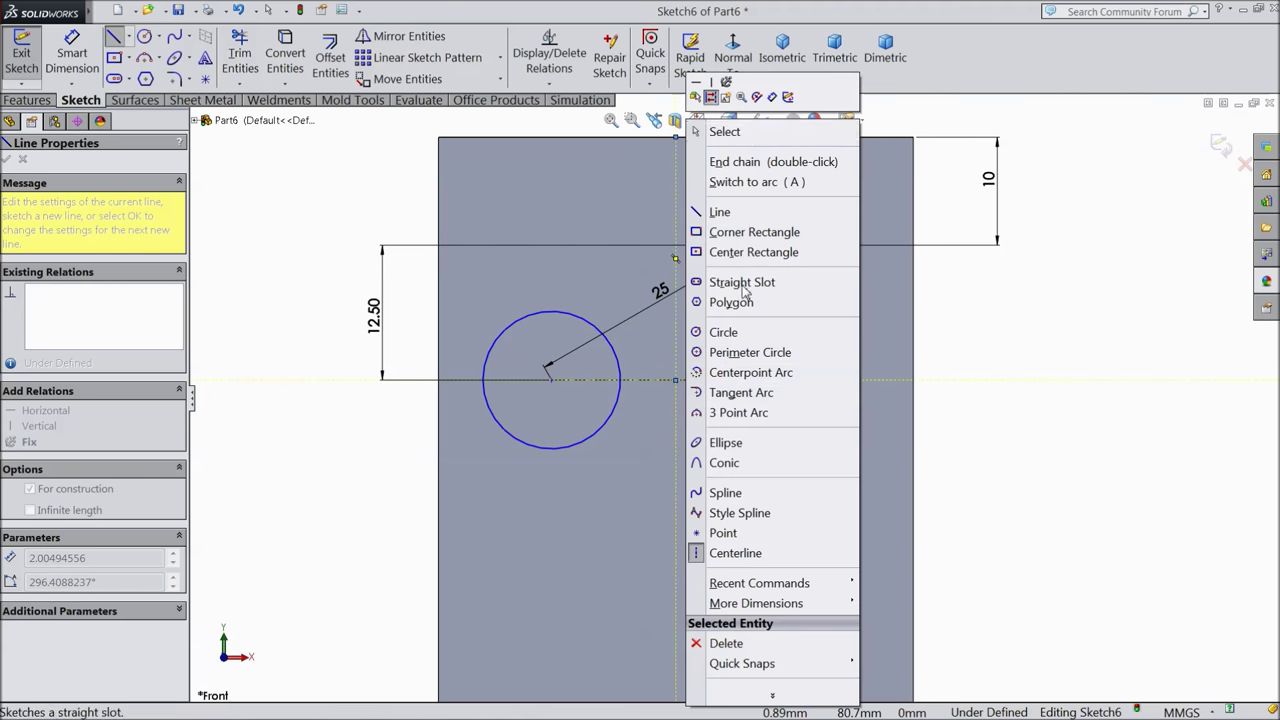
pyautogui.click(712, 131)
pyautogui.scroll(-3, 703, 362)
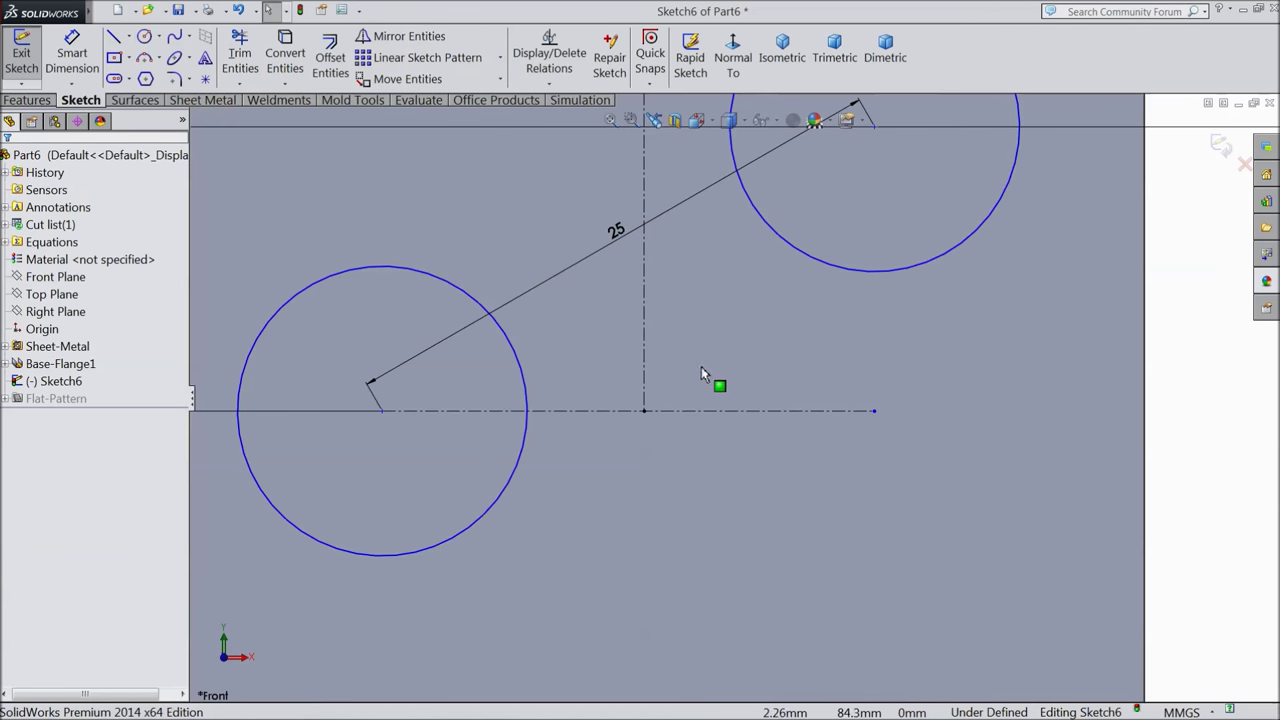
# - Add a midpoint relation between the vertical centerline's lower endpoint and the horizontal centerline
pyautogui.click(660, 411)
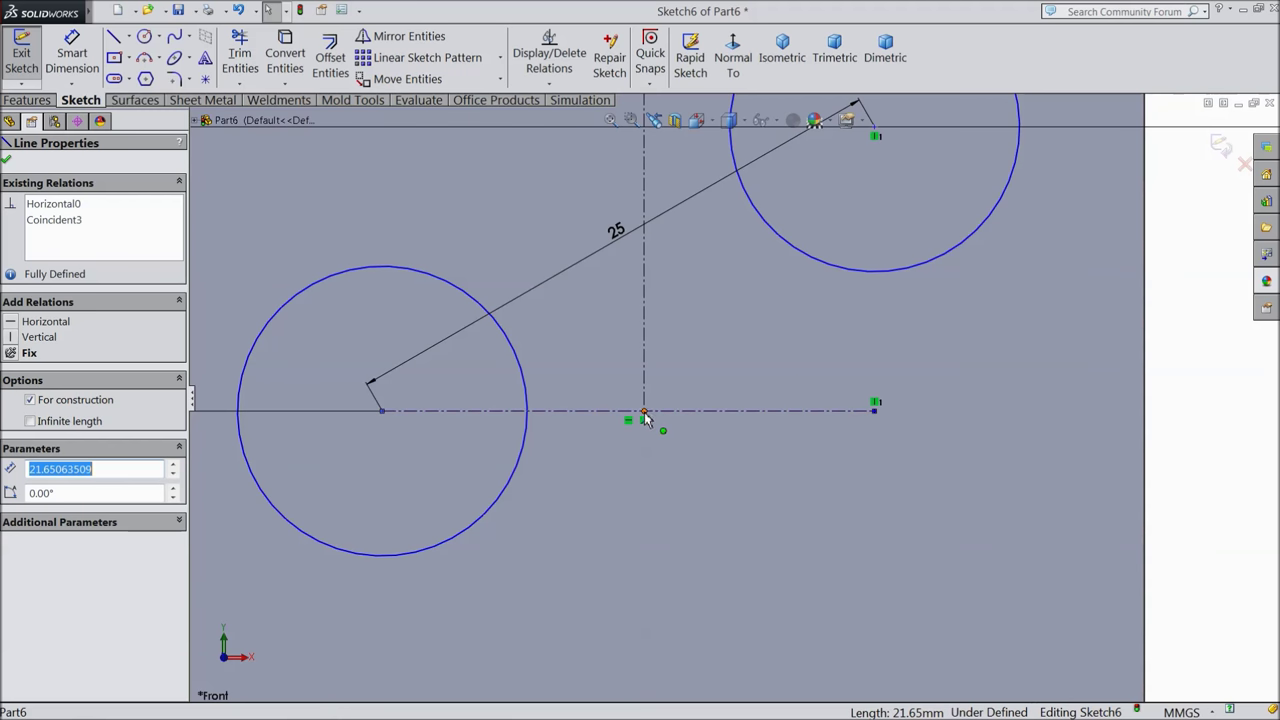
pyautogui.keyDown('ctrl'); pyautogui.click(646, 413); pyautogui.keyUp('ctrl')
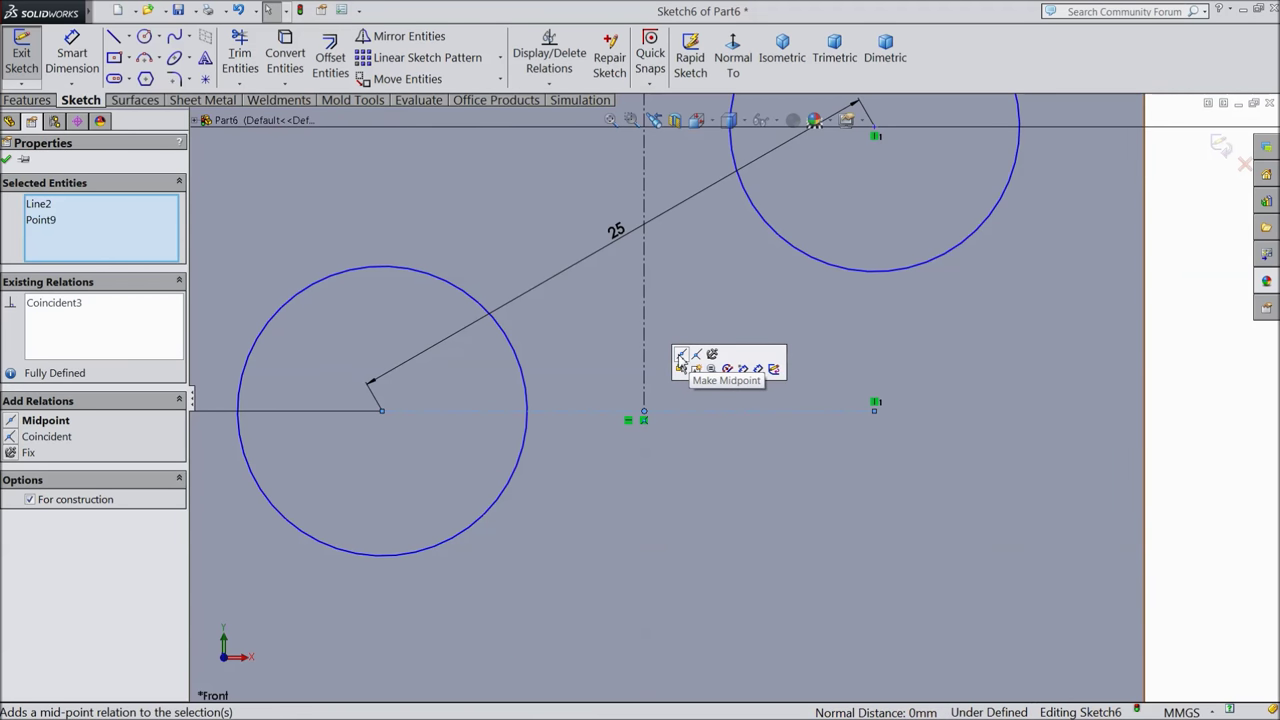
pyautogui.click(680, 358)
pyautogui.scroll(3, 737, 342)
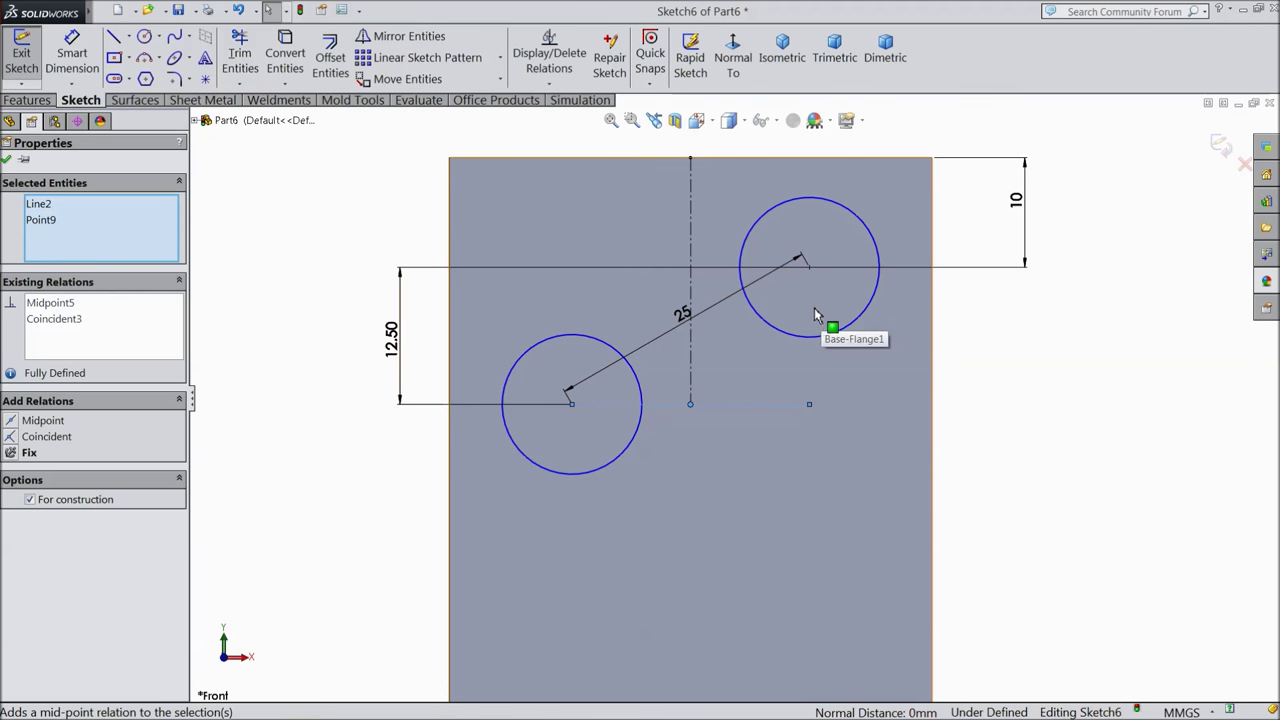
pyautogui.click(6, 160)
# - Dimension the upper circle's diameter to 10 mm
pyautogui.click(72, 55)
pyautogui.scroll(2, 553, 306)
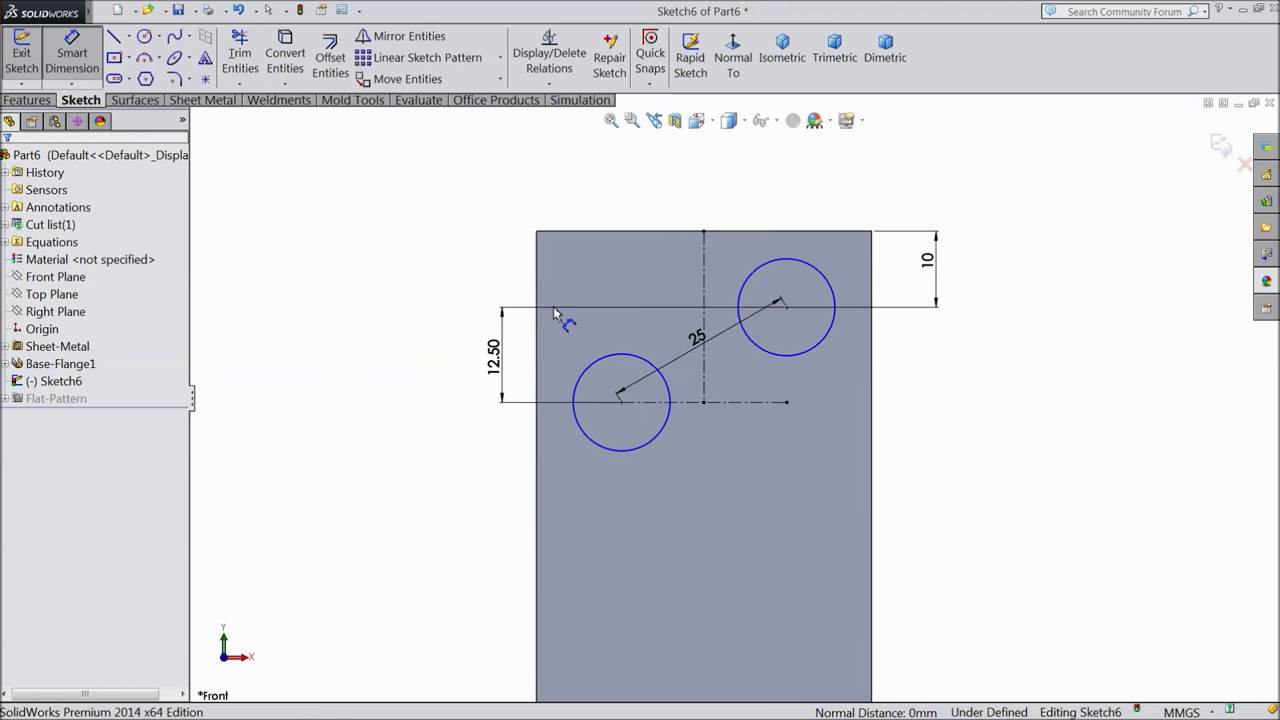
pyautogui.click(818, 345)
pyautogui.click(915, 372)
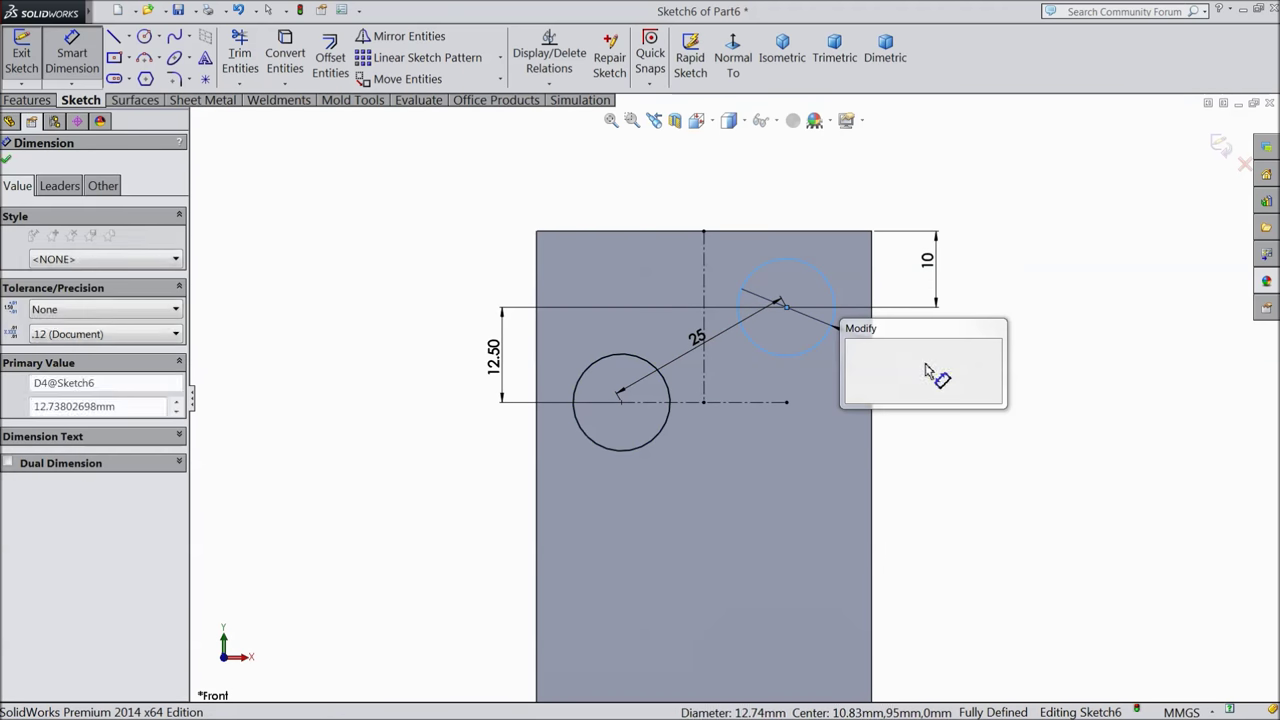
pyautogui.write('10')
pyautogui.click(852, 348)
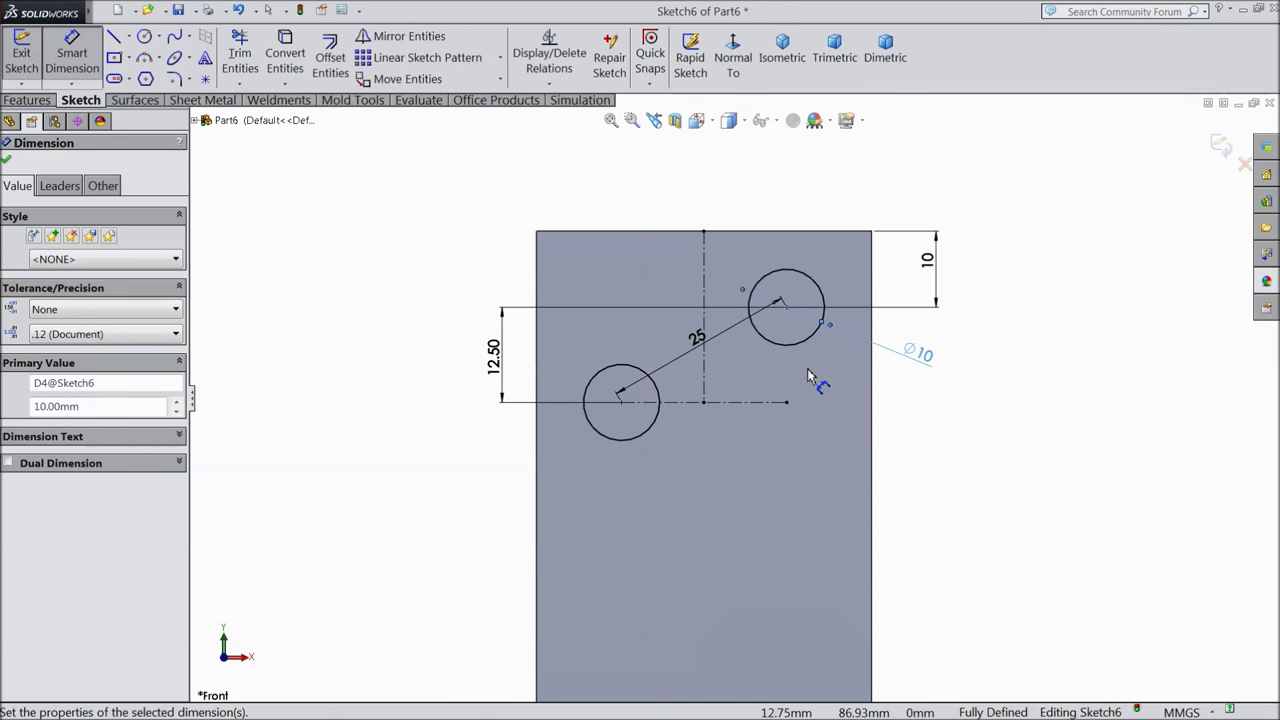
pyautogui.click(6, 160)
# - Cut both circles through the sheet metal plate with an Extruded Cut
pyautogui.click(28, 100)
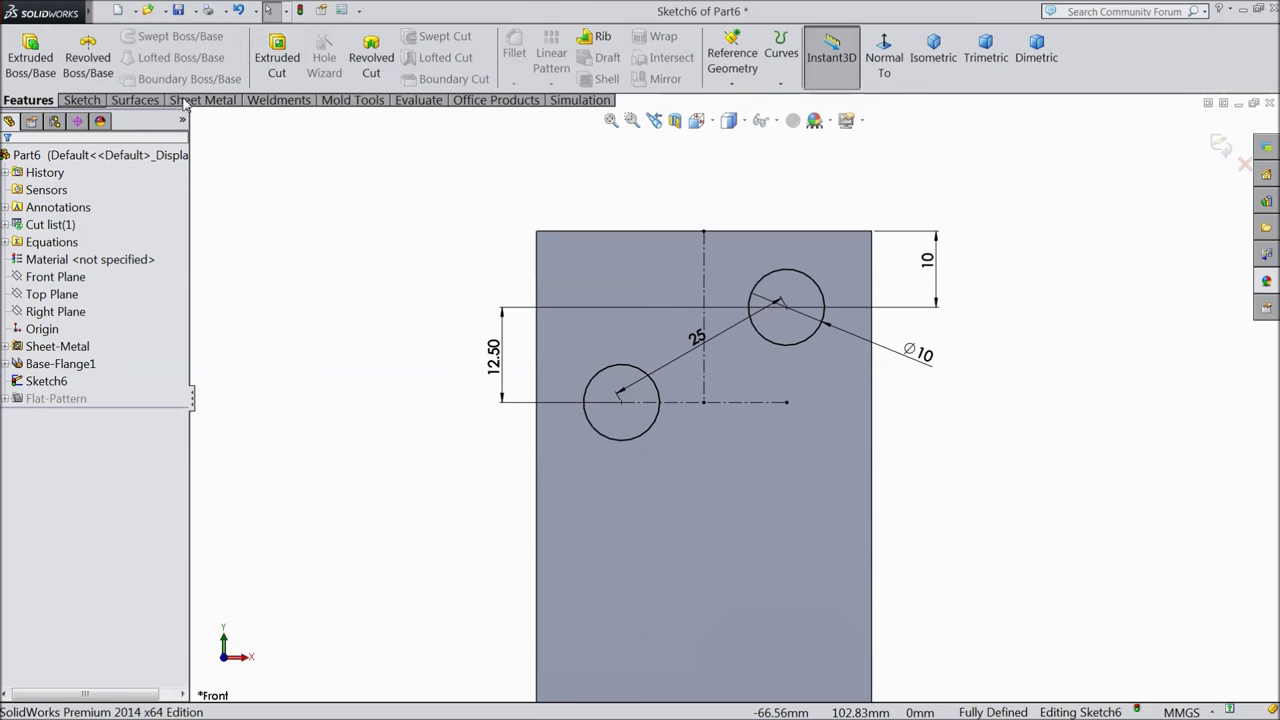
pyautogui.click(280, 68)
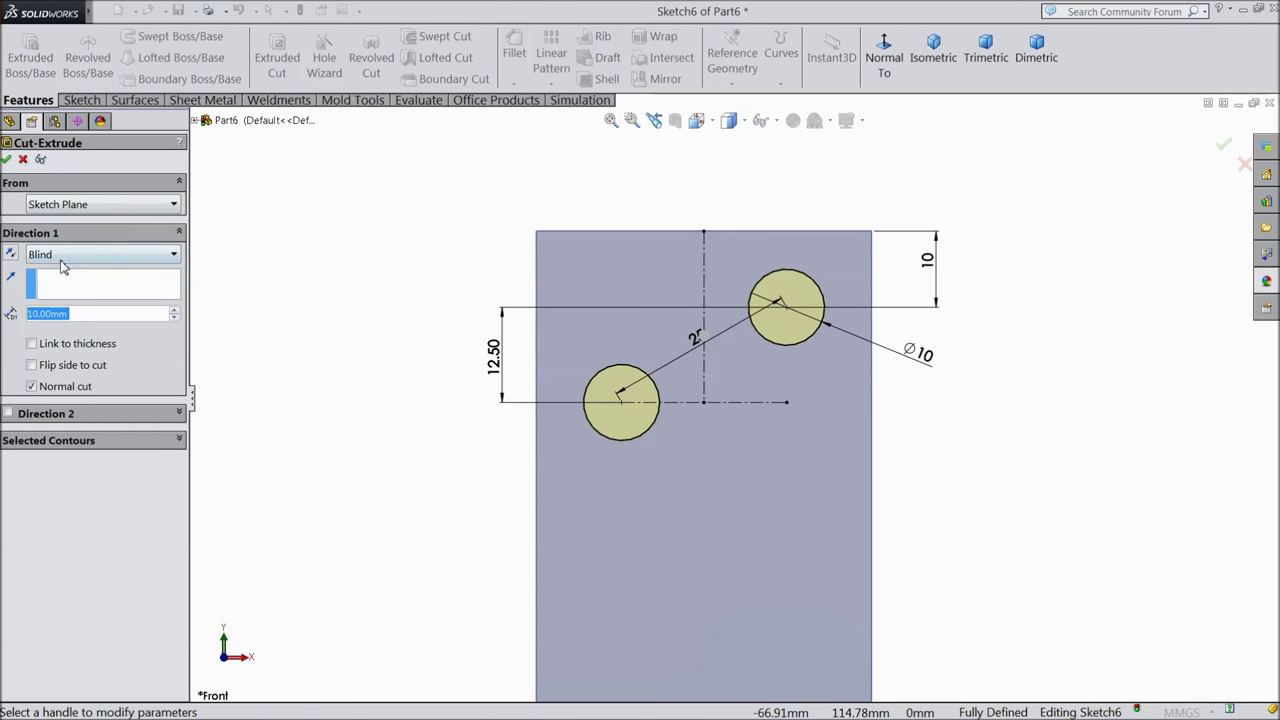
pyautogui.click(62, 260)
pyautogui.click(55, 286)
pyautogui.click(6, 160)
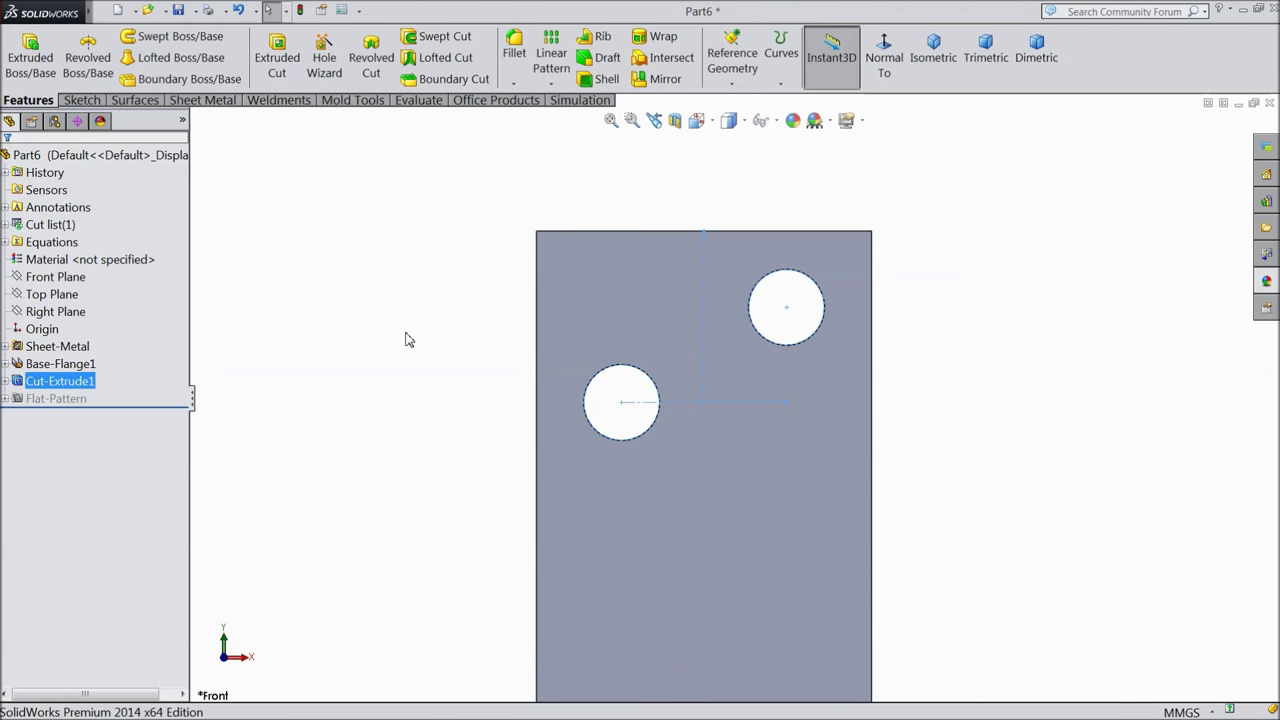
# - Pattern the two-hole cut linearly along the plate's long edge with 25 mm spacing and 8 instances
pyautogui.click(548, 58)
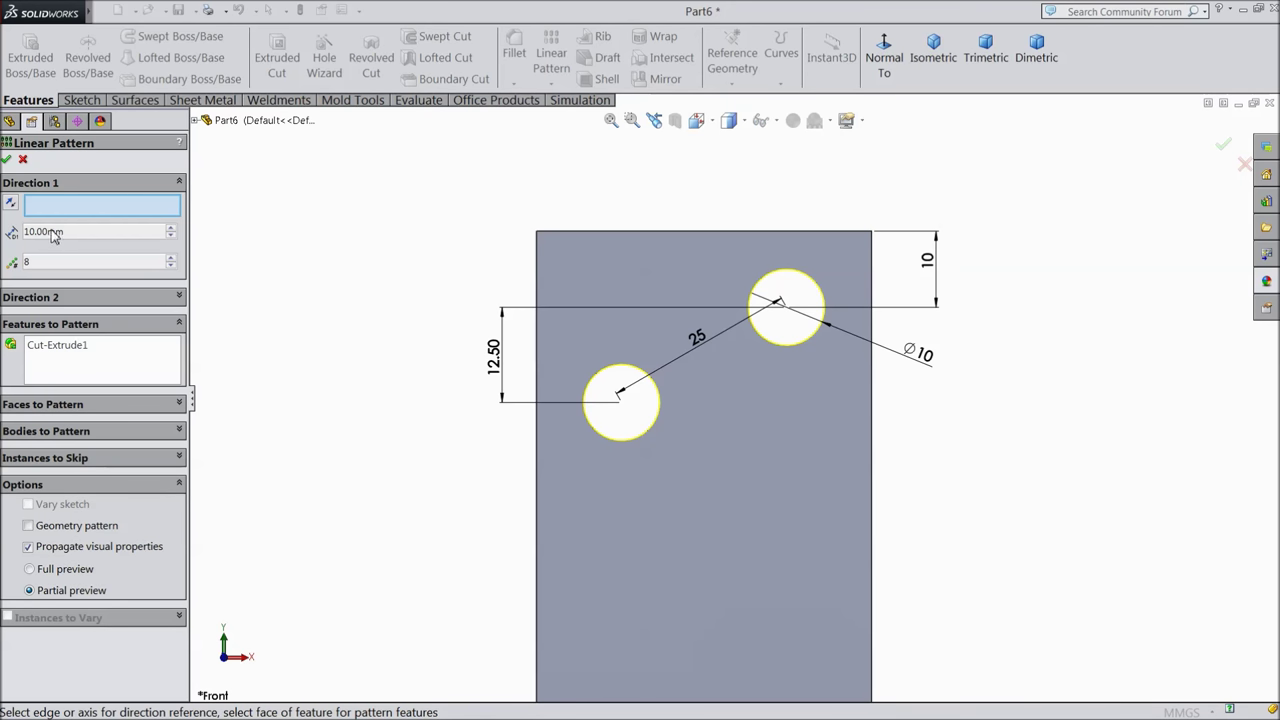
pyautogui.click(536, 438)
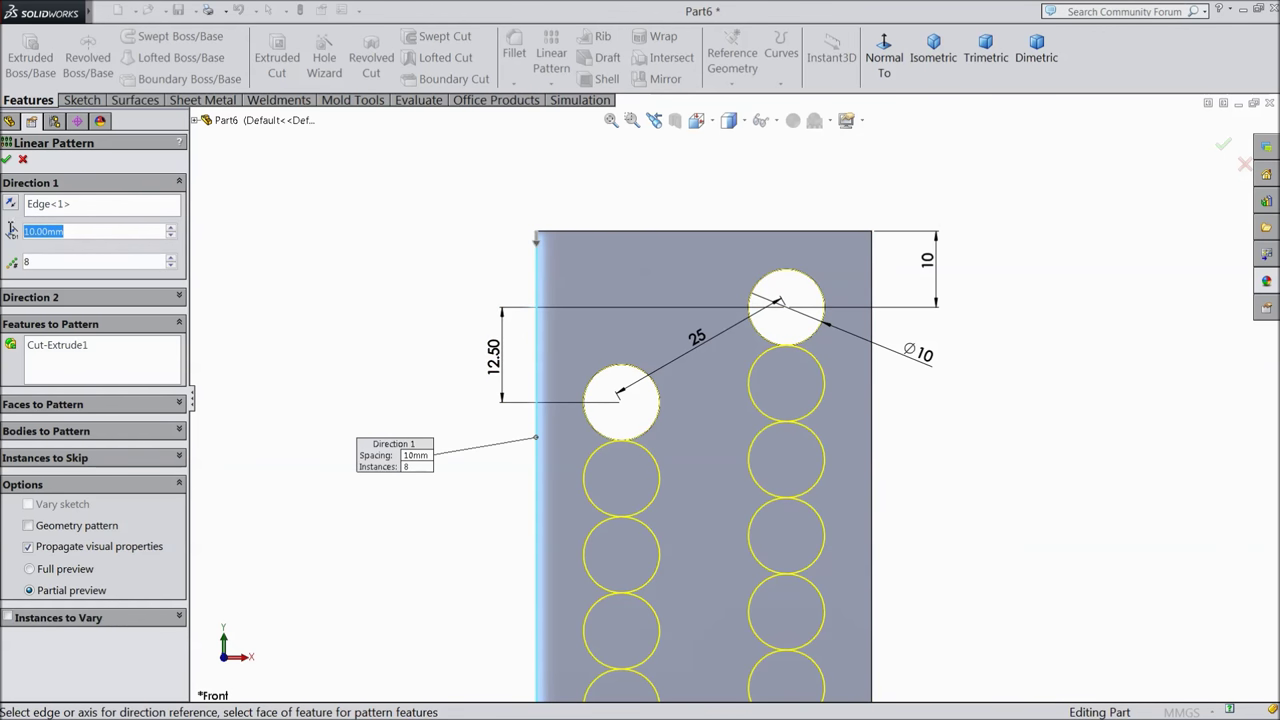
pyautogui.write('25')
pyautogui.press('z')
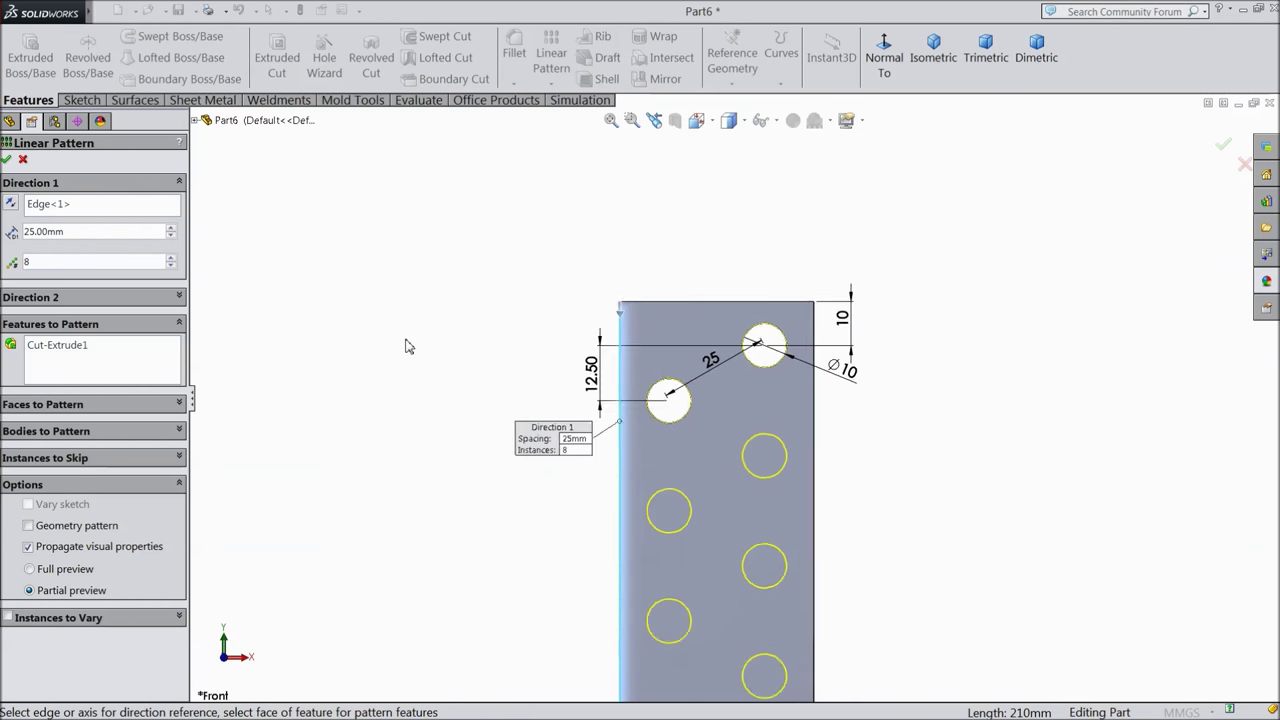
pyautogui.press('f')
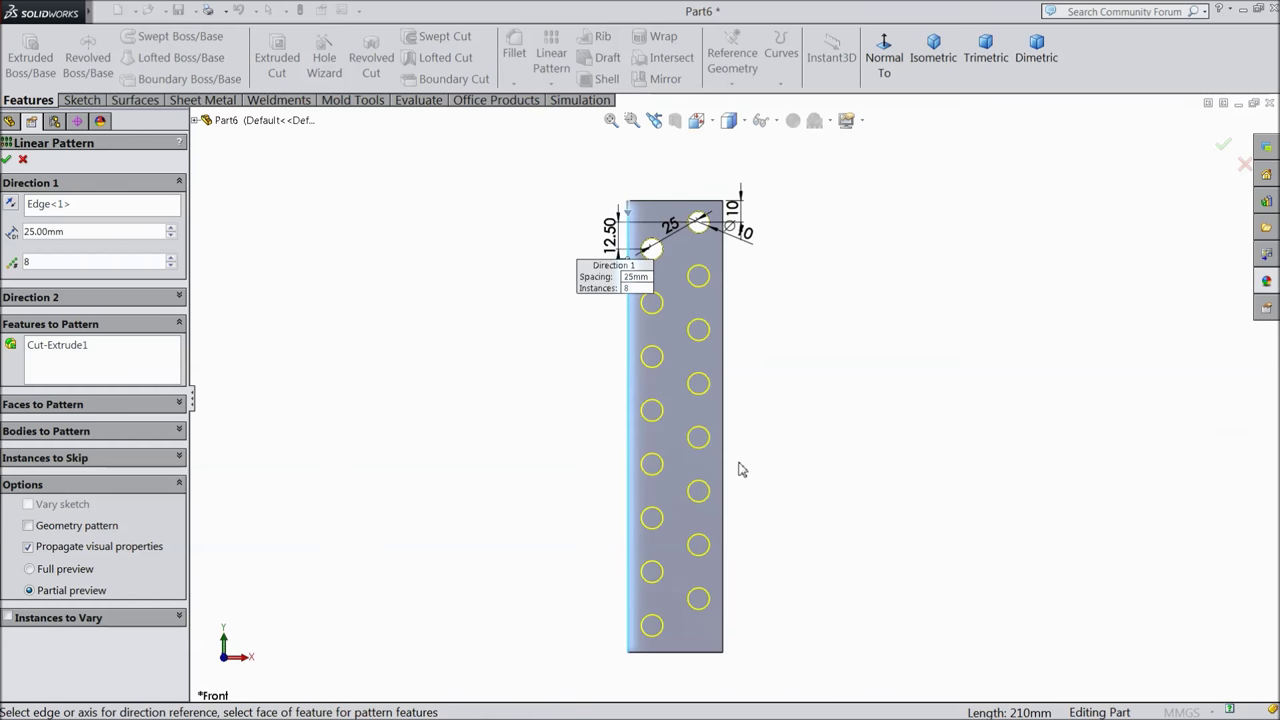
pyautogui.click(7, 161)
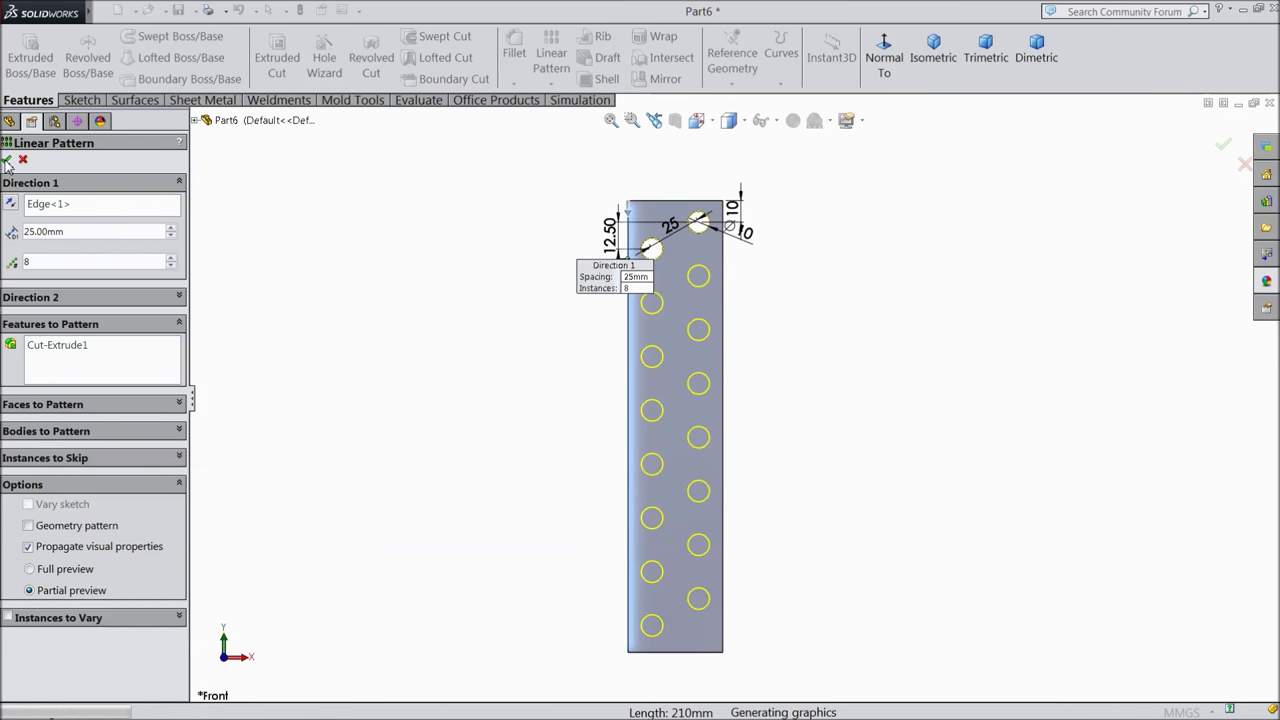
# - Inspect the patterned plate and the dimensions of the base flange's sketch
pyautogui.moveTo(572, 402); pyautogui.dragTo(528, 218, button='middle')
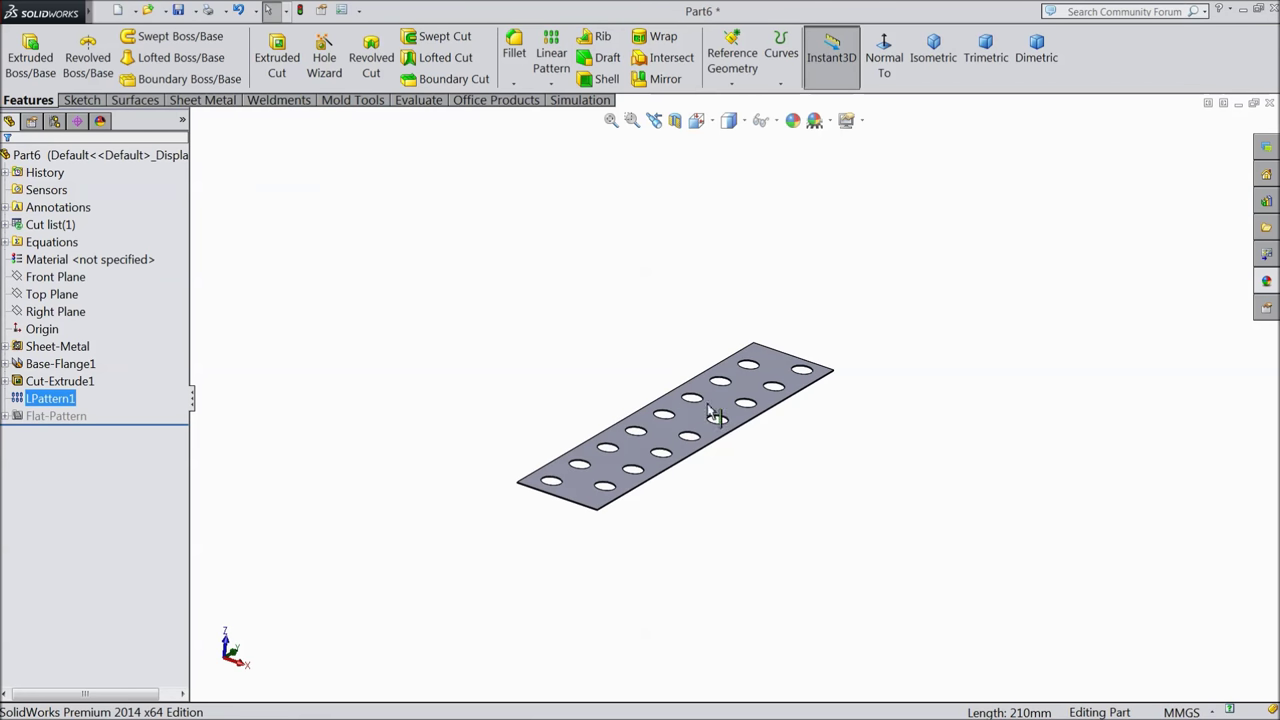
pyautogui.scroll(-5, 714, 451)
pyautogui.scroll(1, 784, 367)
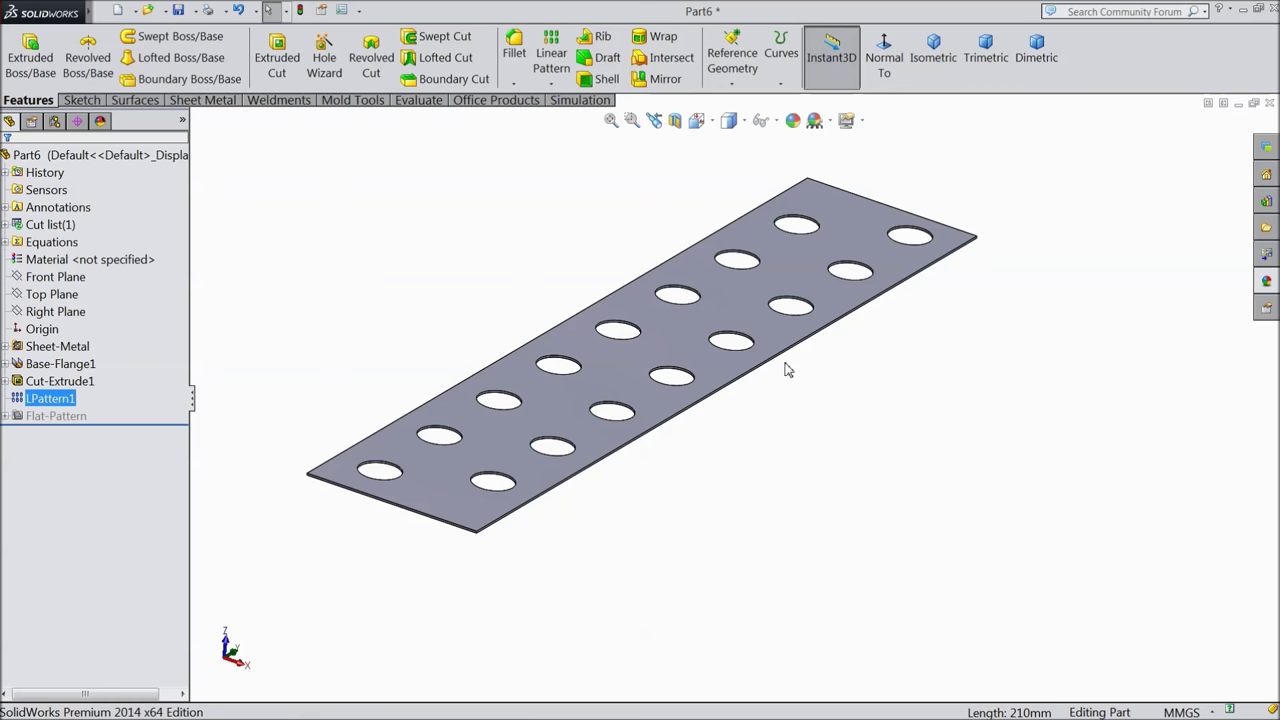
pyautogui.moveTo(754, 380); pyautogui.dragTo(671, 380, button='middle')
pyautogui.keyDown('ctrl'); pyautogui.click(18, 364); pyautogui.keyUp('ctrl')
pyautogui.keyDown('ctrl'); pyautogui.click(18, 364); pyautogui.keyUp('ctrl')
pyautogui.click(6, 364)
pyautogui.keyDown('ctrl'); pyautogui.click(46, 381); pyautogui.keyUp('ctrl')
pyautogui.click(57, 386)
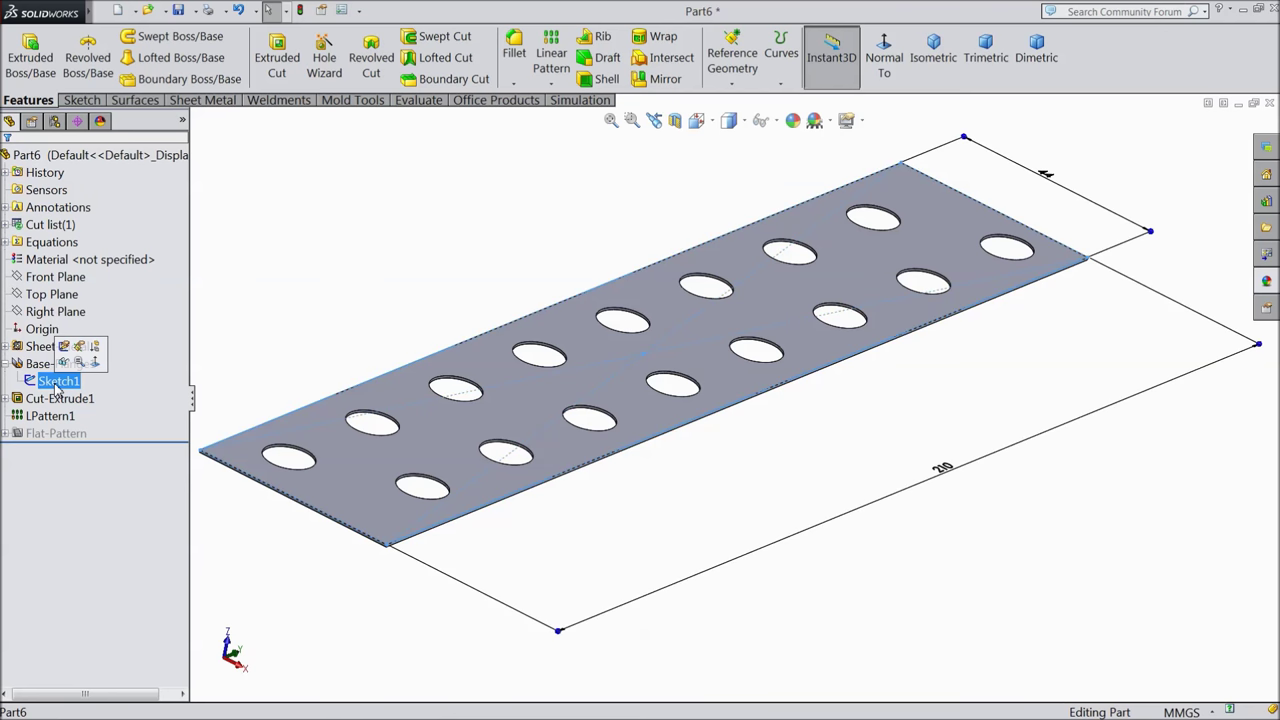
pyautogui.click(425, 290)
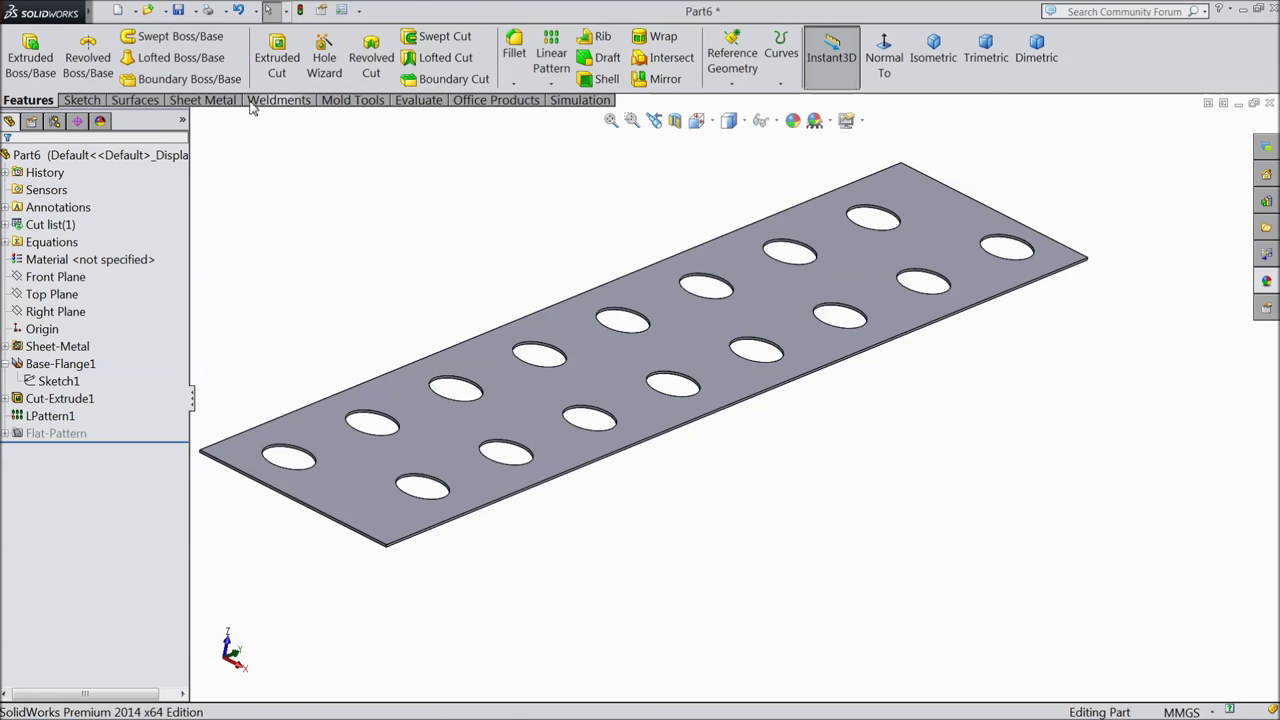
# - Start an Edge Flange on the plate's long front edge, directed downward from the plate
pyautogui.click(215, 101)
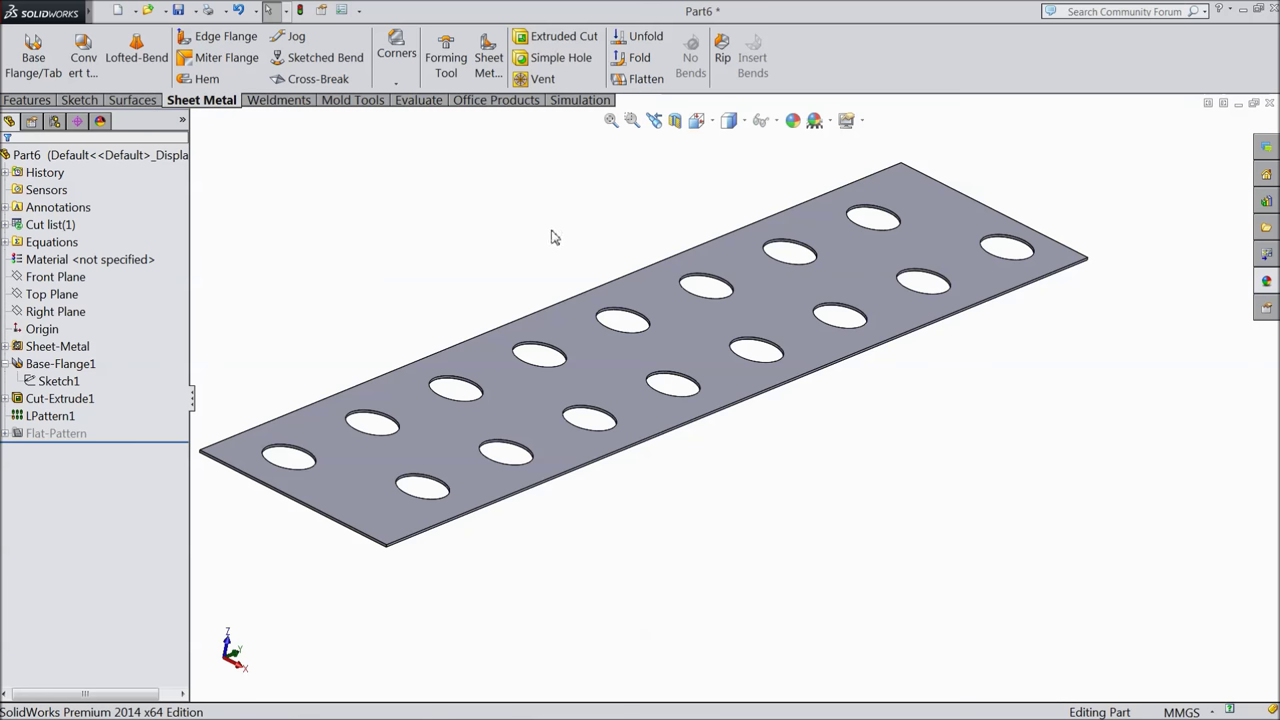
pyautogui.click(224, 45)
pyautogui.scroll(-5, 650, 425)
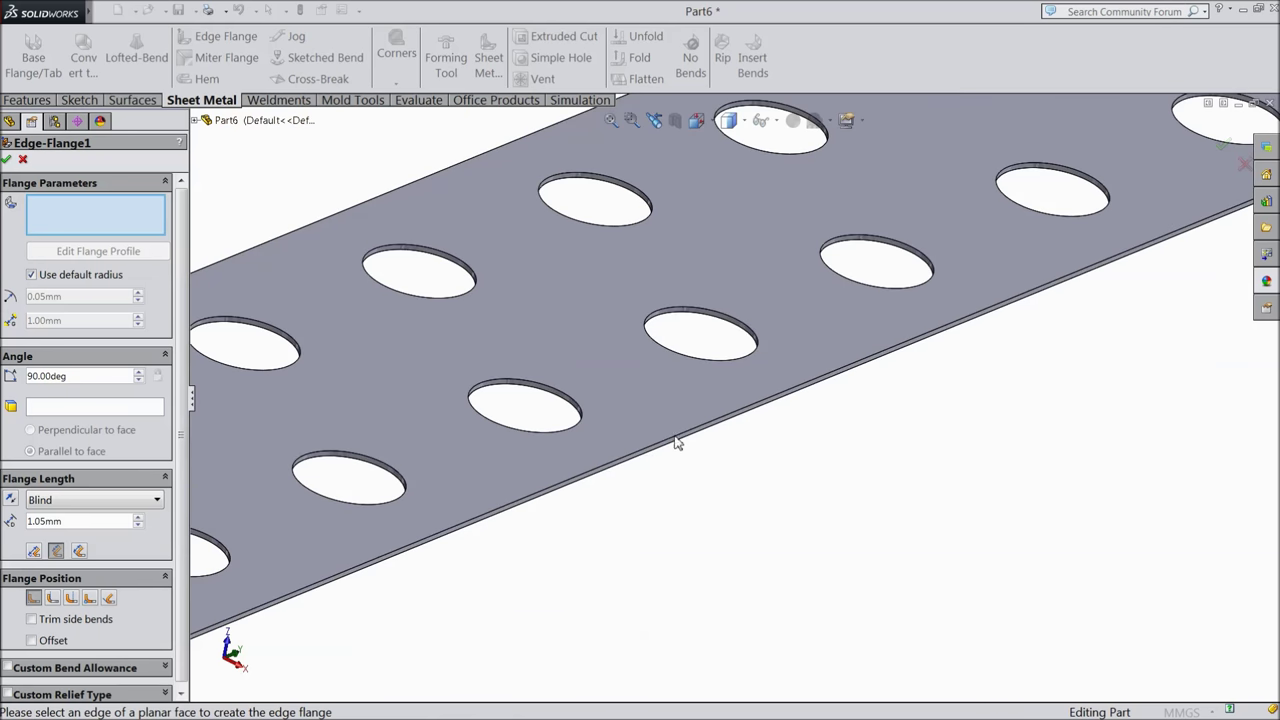
pyautogui.click(699, 440)
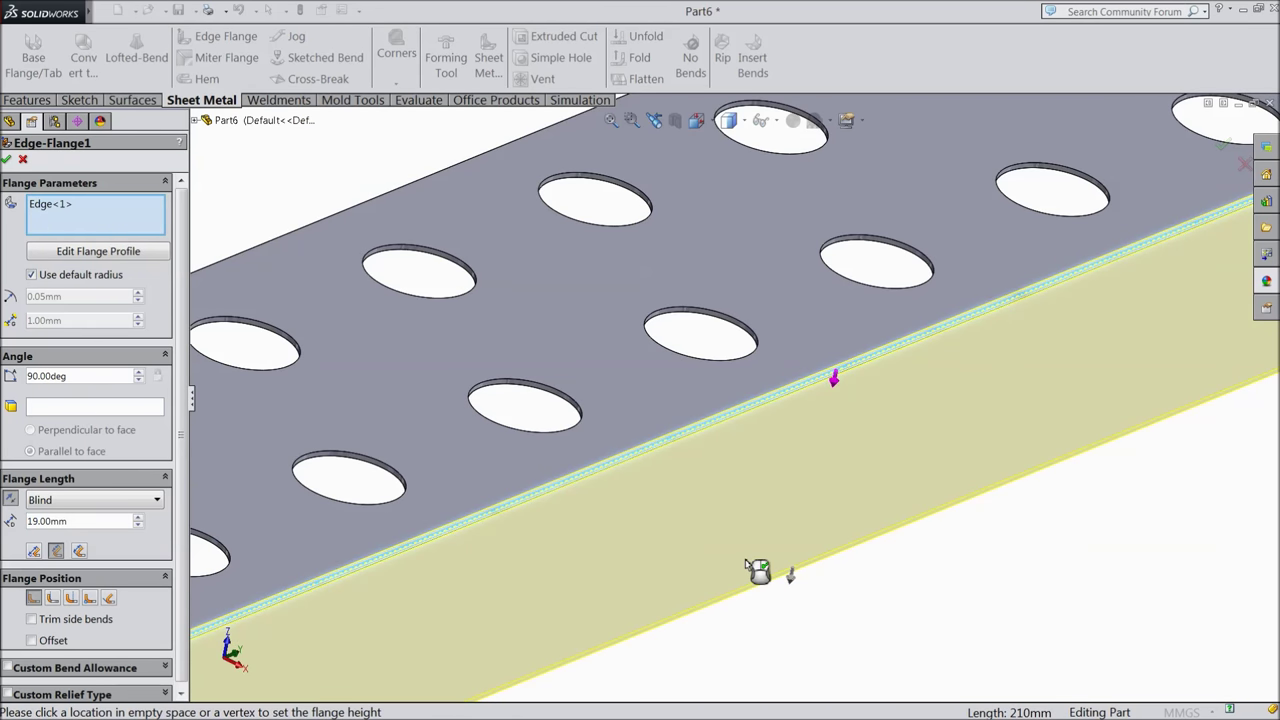
pyautogui.scroll(4, 751, 572)
pyautogui.scroll(1, 740, 577)
pyautogui.moveTo(723, 583)
pyautogui.mouseDown(button='middle')
pyautogui.moveTo(800, 500)
pyautogui.moveTo(700, 551)
pyautogui.moveTo(712, 562)
pyautogui.mouseUp(button='middle')
pyautogui.scroll(-2, 666, 451)
pyautogui.scroll(-3, 506, 429)
pyautogui.scroll(-3, 357, 486)
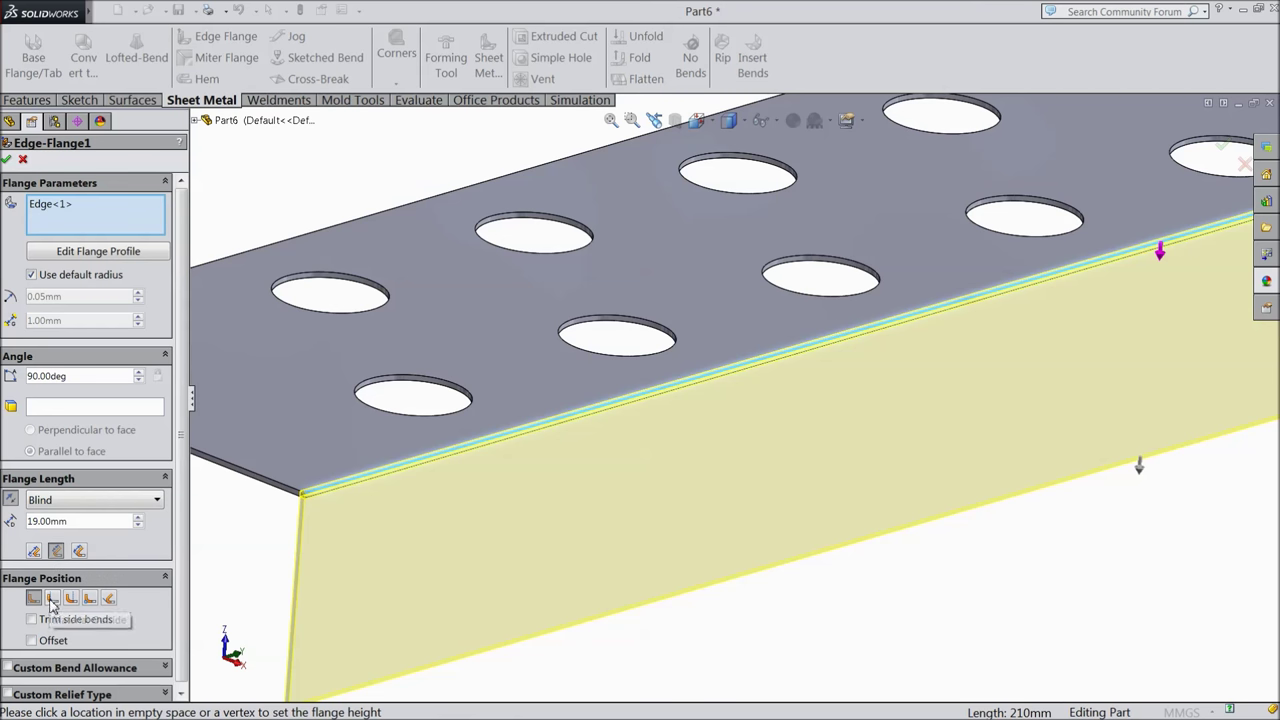
# - Set the edge flange's position to Material Outside and its length to 20 mm, and create the flange
pyautogui.click(52, 600)
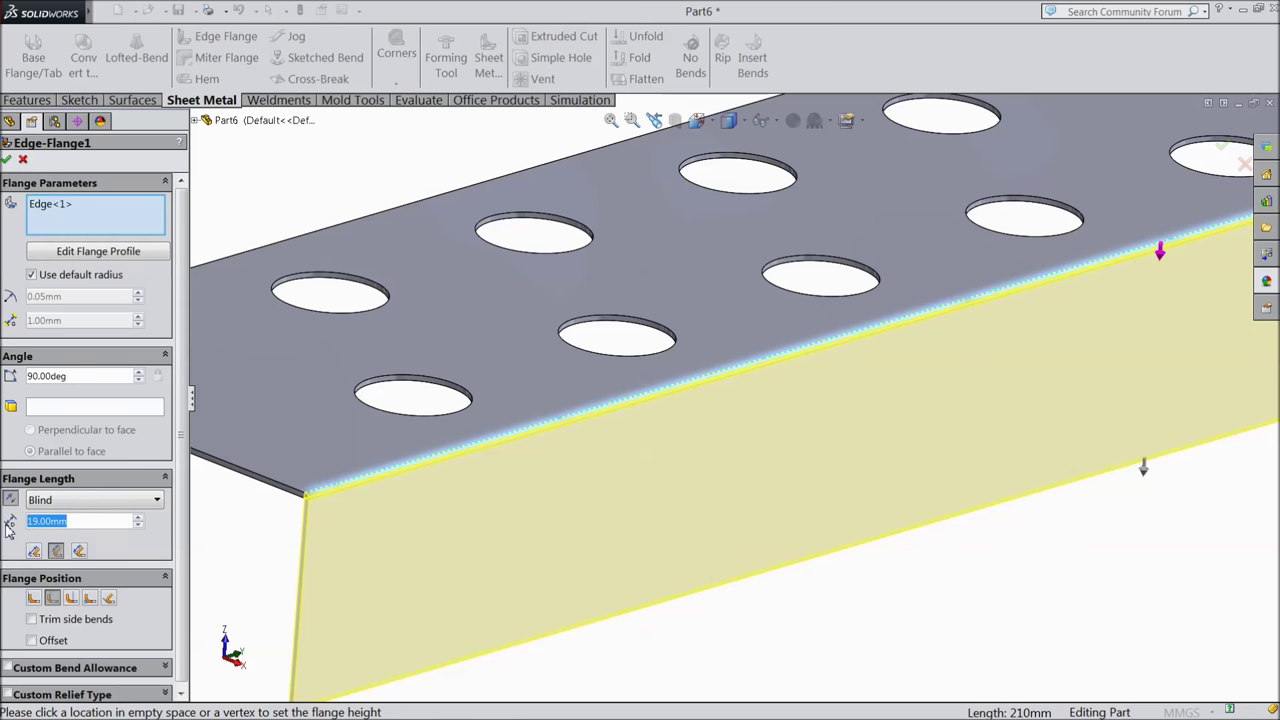
pyautogui.write('20')
pyautogui.press('Return')
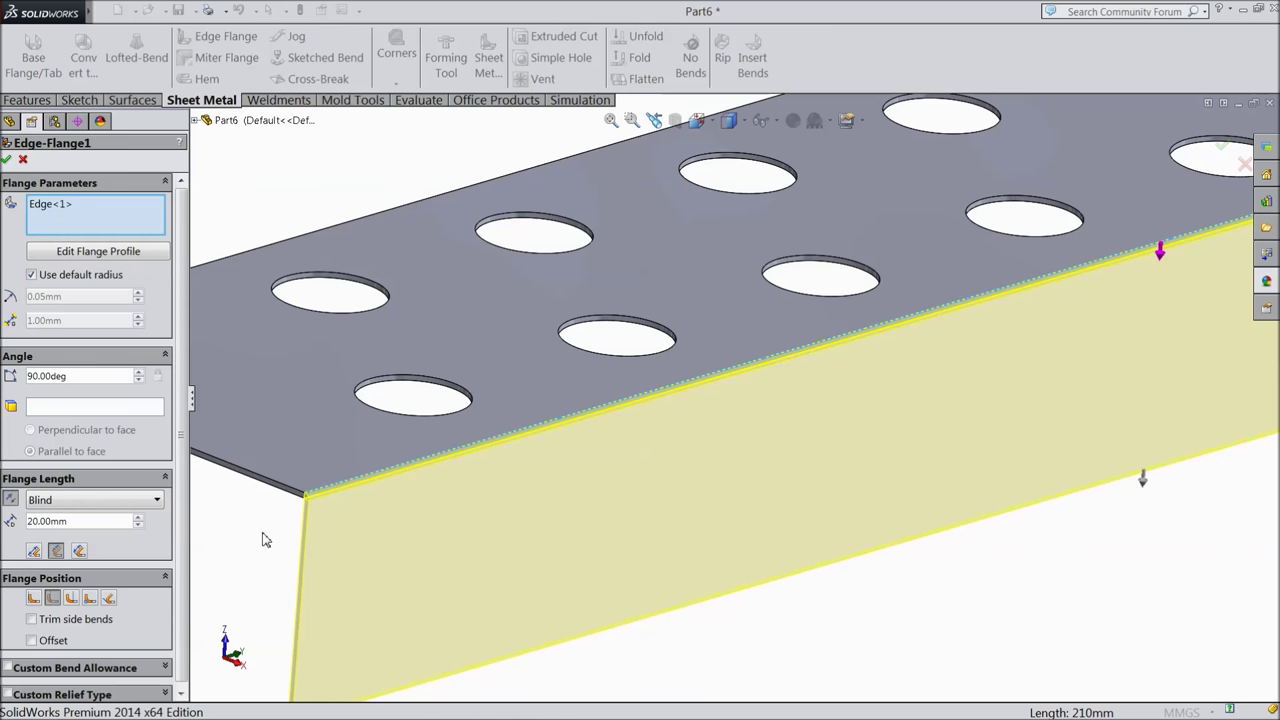
pyautogui.press('z')
pyautogui.press('z')
pyautogui.moveTo(343, 517)
pyautogui.mouseDown(button='middle')
pyautogui.moveTo(363, 563)
pyautogui.moveTo(360, 509)
pyautogui.moveTo(360, 523)
pyautogui.mouseUp(button='middle')
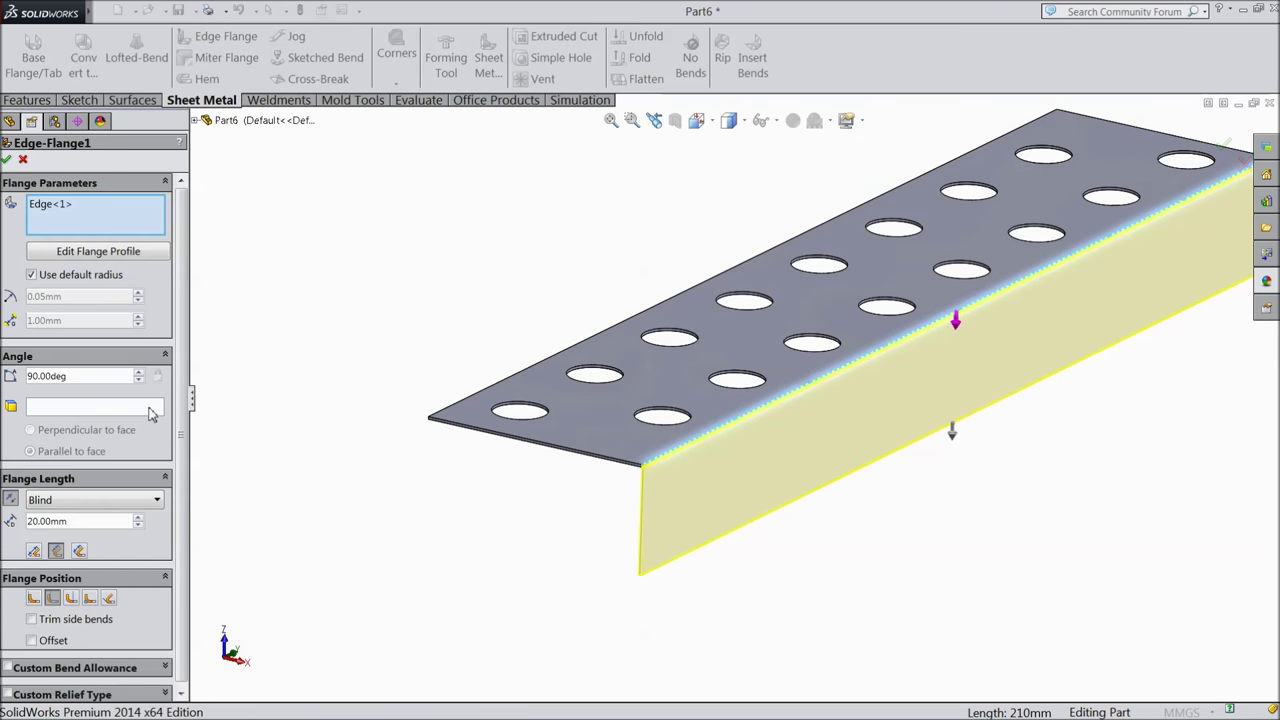
pyautogui.click(7, 160)
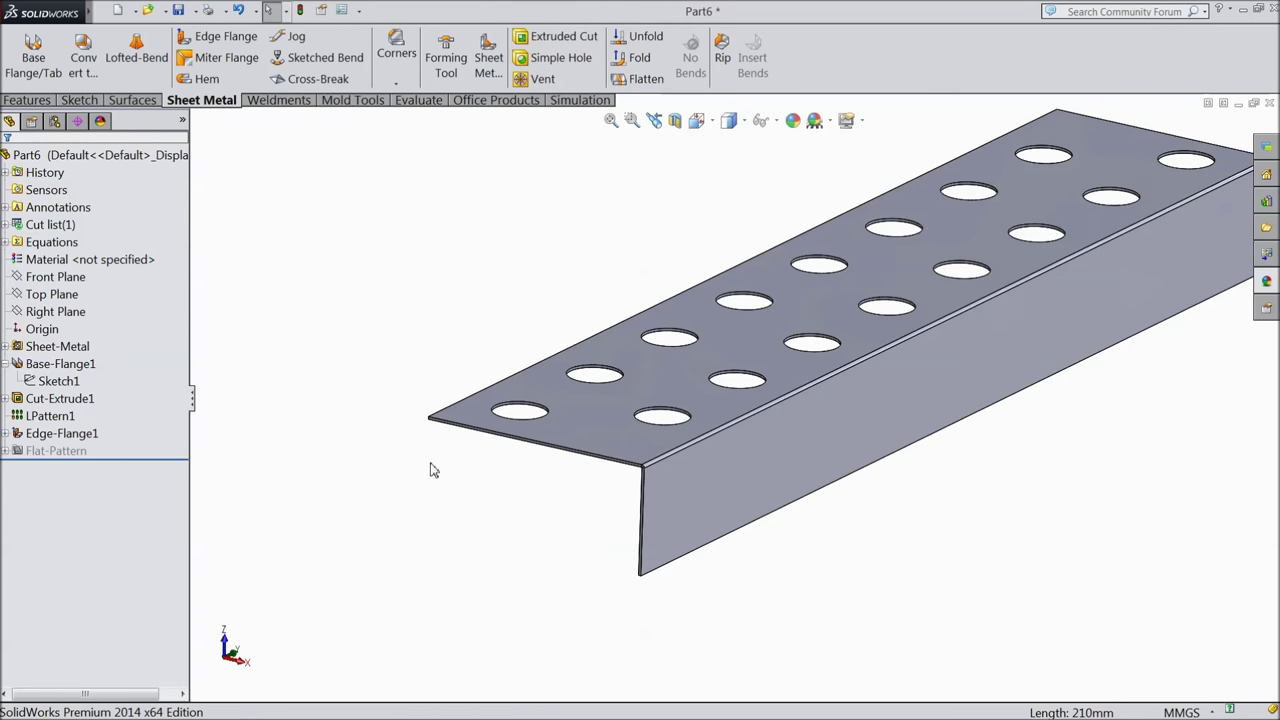
# - Turn on perspective display for the flanged plate
pyautogui.press('z')
pyautogui.moveTo(446, 492)
pyautogui.mouseDown(button='middle')
pyautogui.moveTo(503, 491)
pyautogui.moveTo(517, 466)
pyautogui.moveTo(477, 474)
pyautogui.moveTo(458, 507)
pyautogui.moveTo(466, 500)
pyautogui.mouseUp(button='middle')
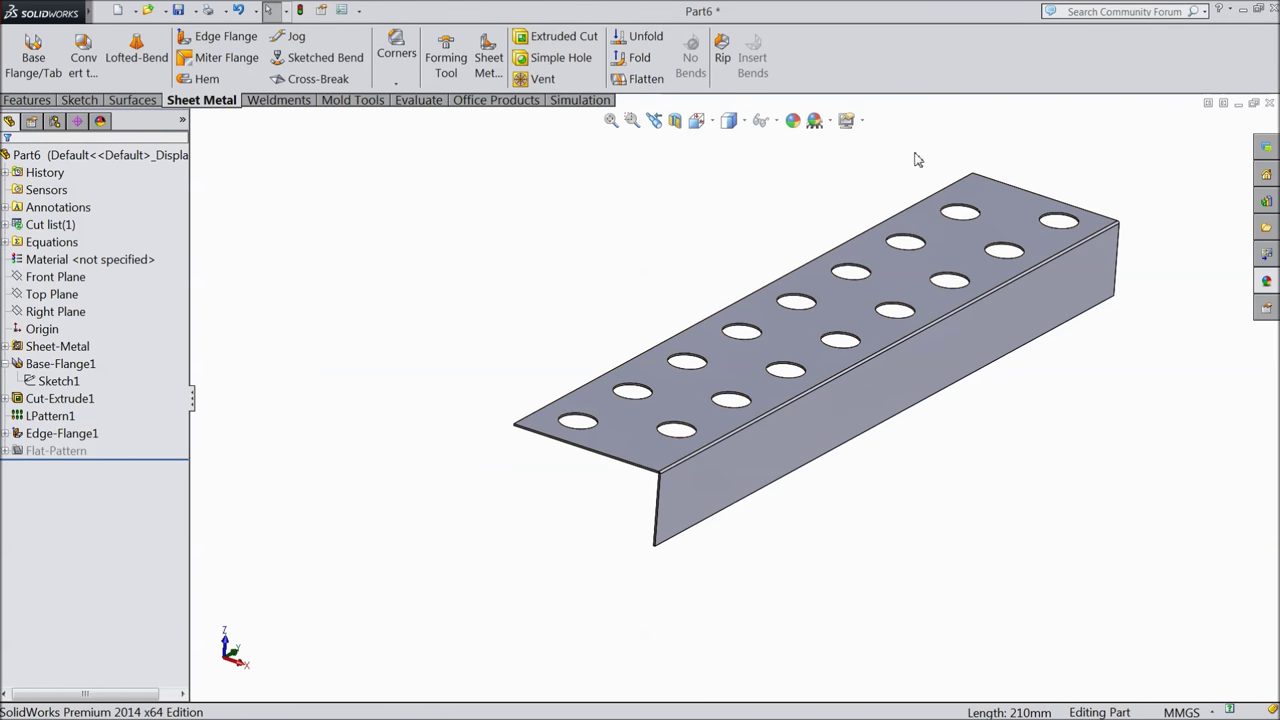
pyautogui.click(864, 122)
pyautogui.click(880, 203)
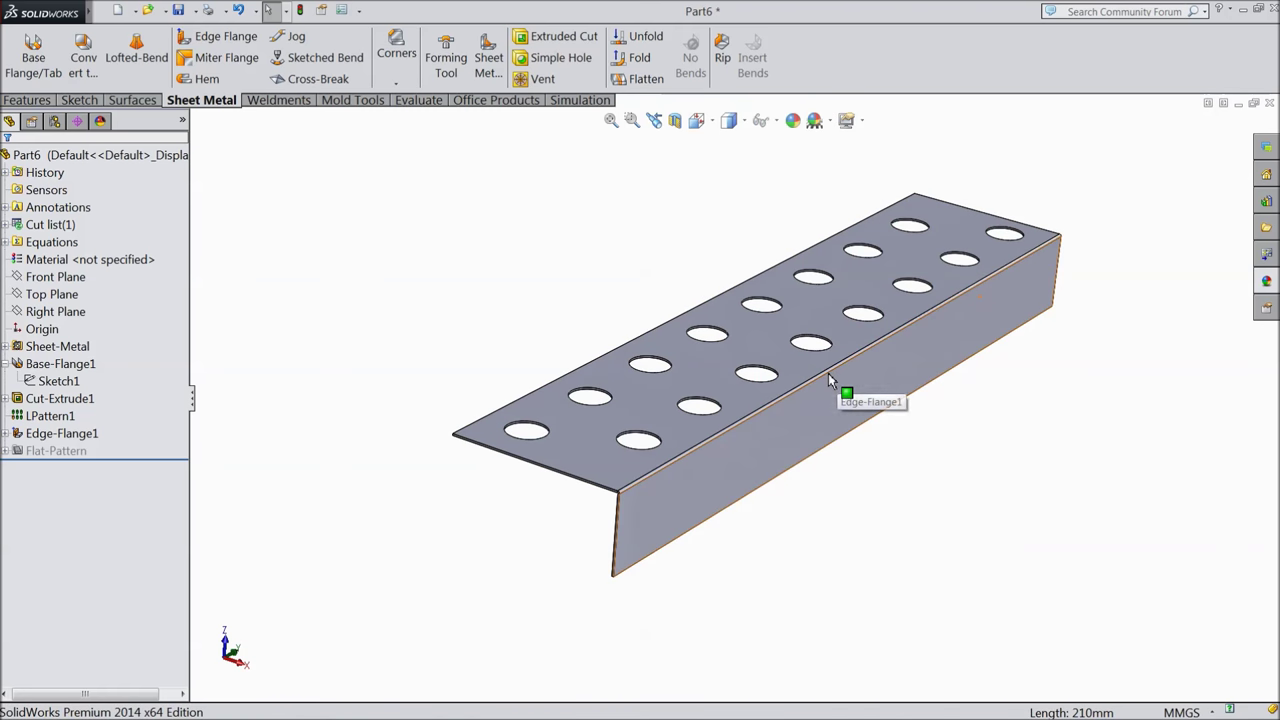
# - View the edge flange's outer face straight on and start the Hole Wizard on that face
pyautogui.scroll(-3, 829, 395)
pyautogui.moveTo(863, 471)
pyautogui.mouseDown(button='middle')
pyautogui.moveTo(831, 434)
pyautogui.moveTo(843, 457)
pyautogui.mouseUp(button='middle')
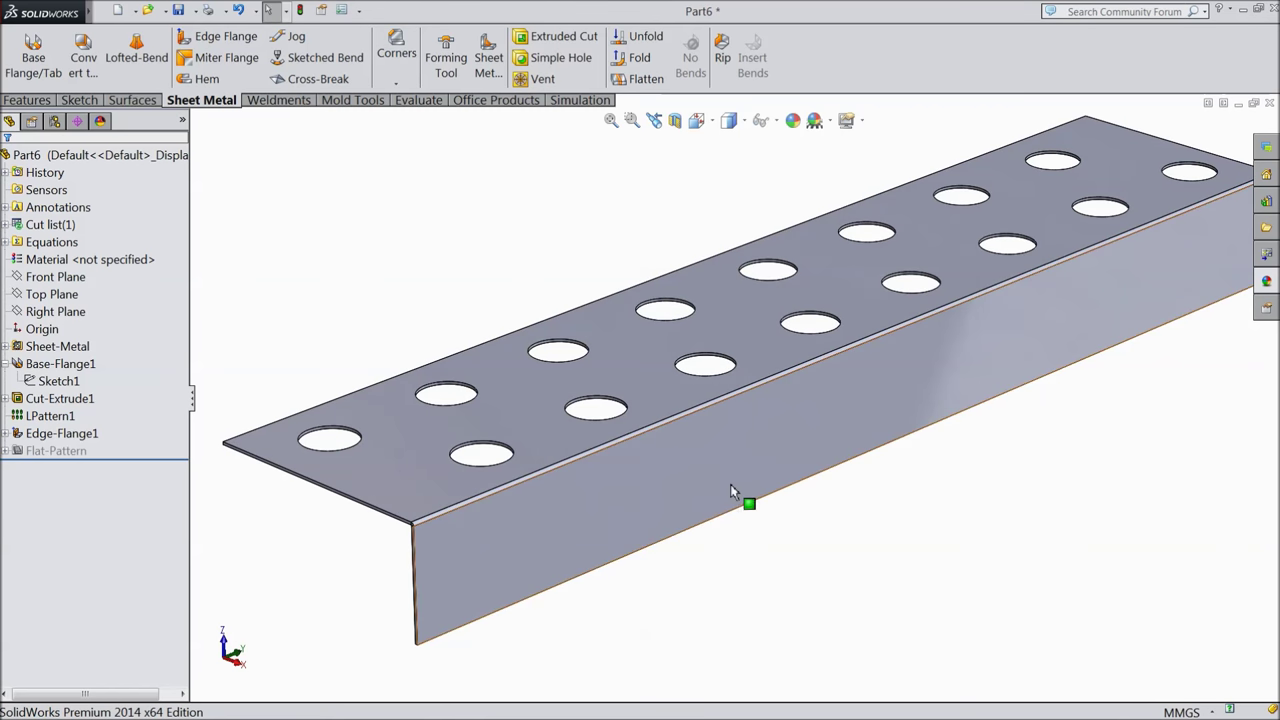
pyautogui.click(676, 497)
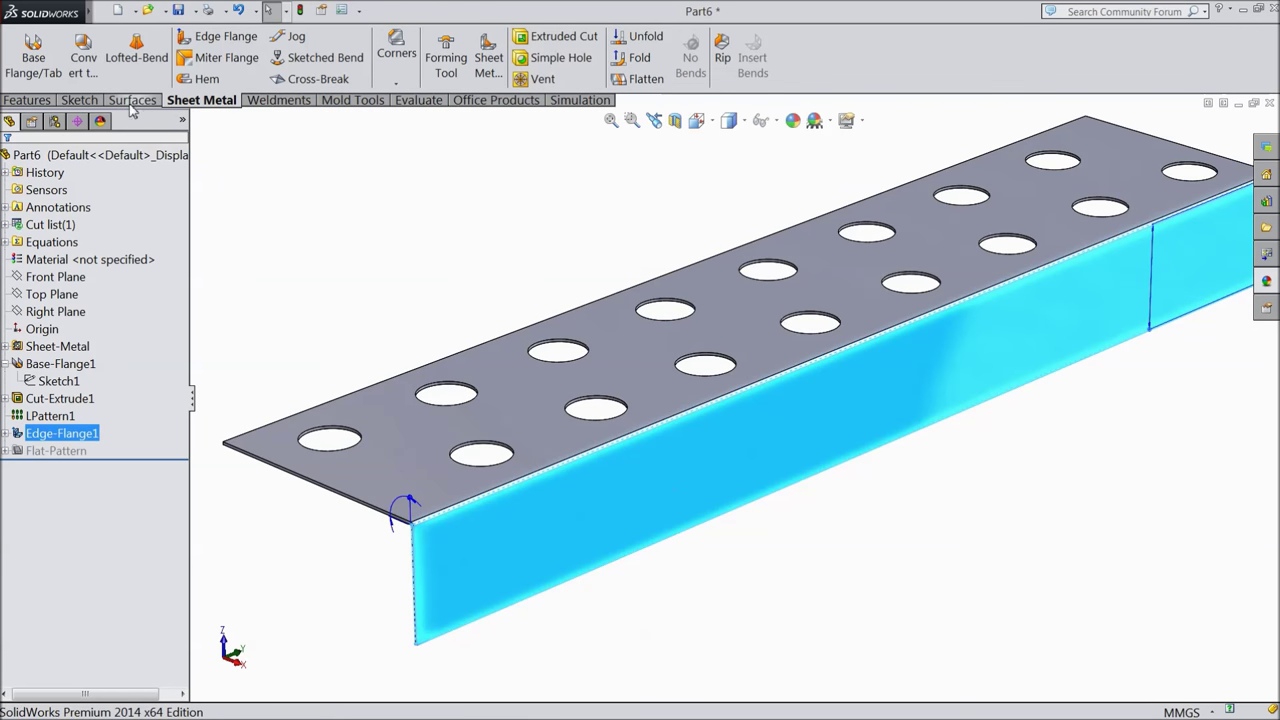
pyautogui.click(77, 104)
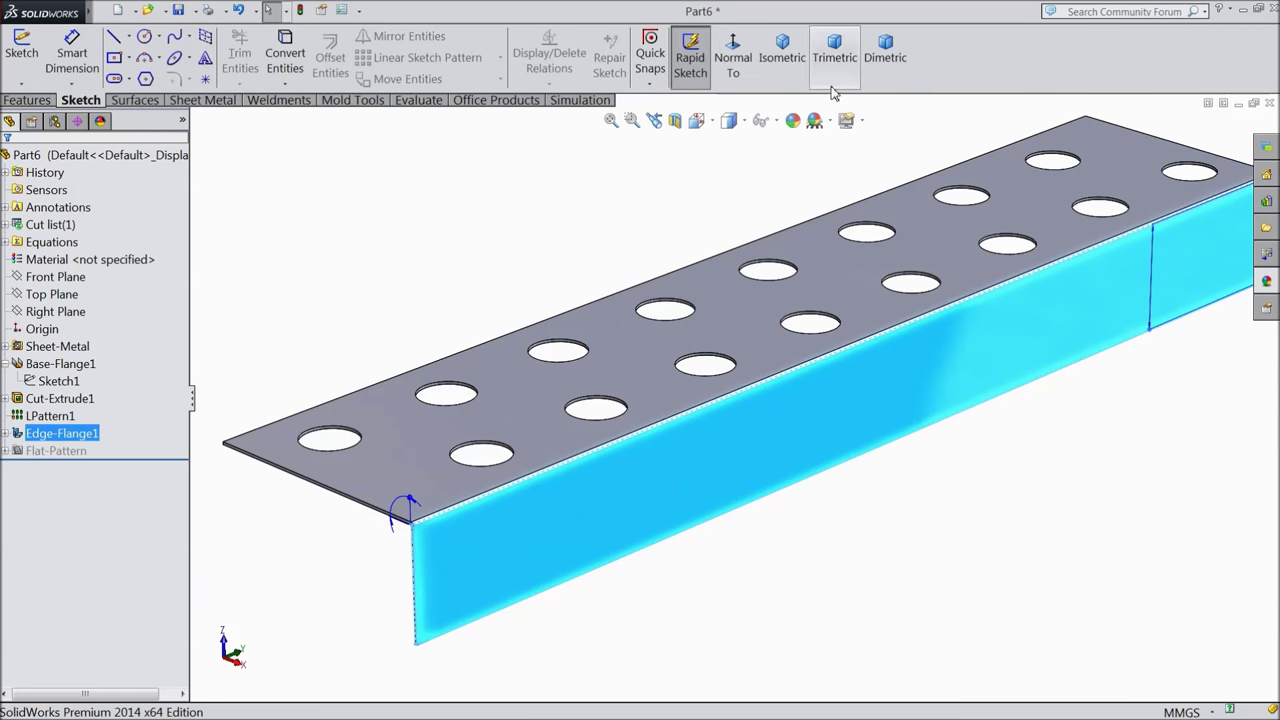
pyautogui.click(733, 52)
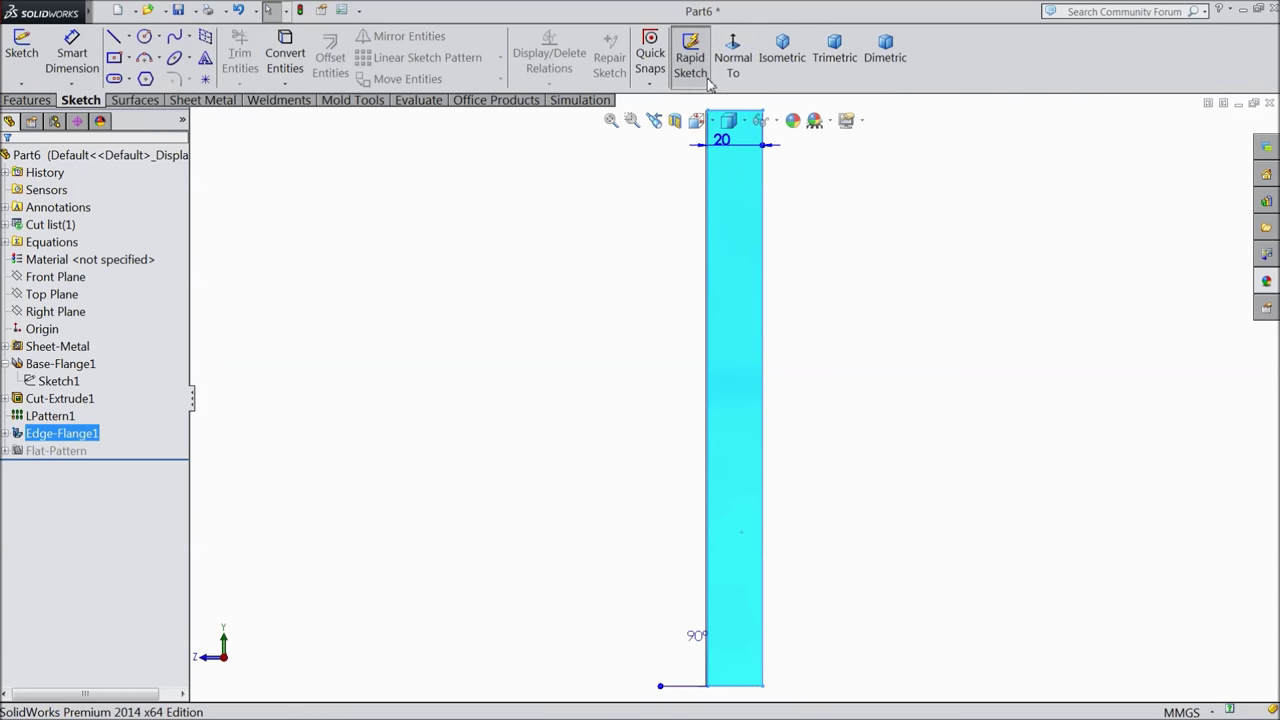
pyautogui.click(28, 100)
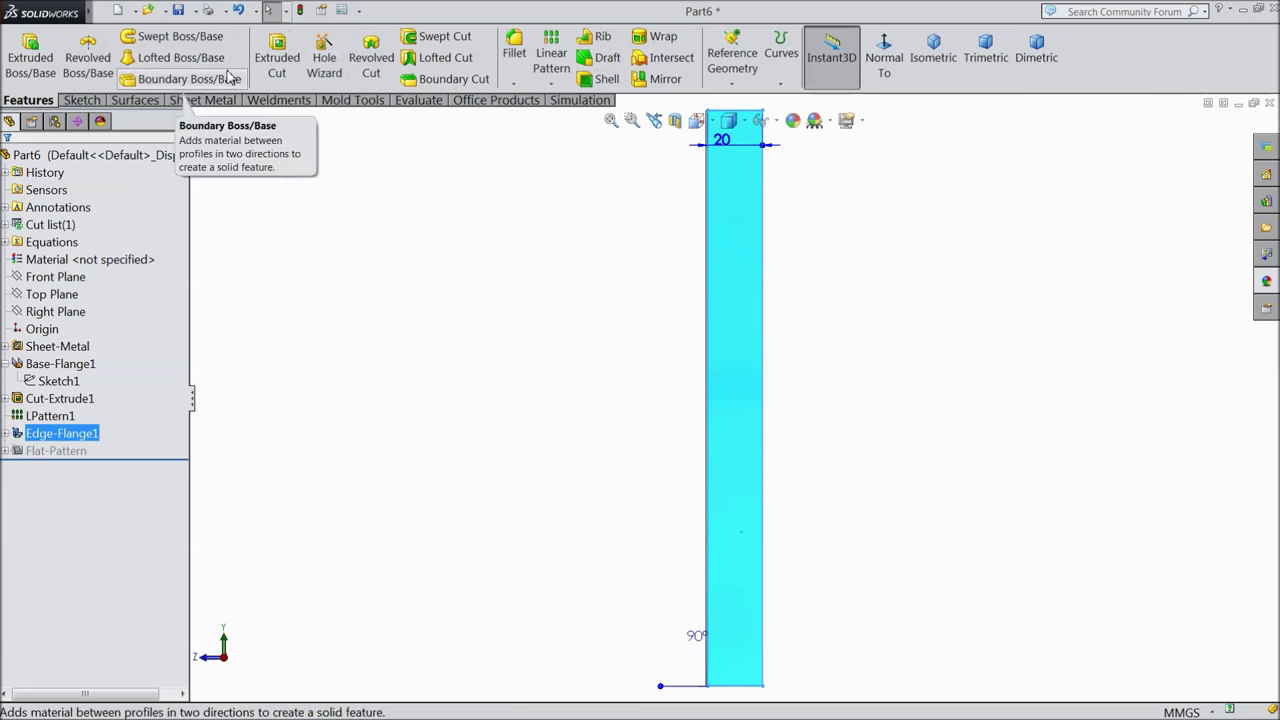
pyautogui.click(326, 64)
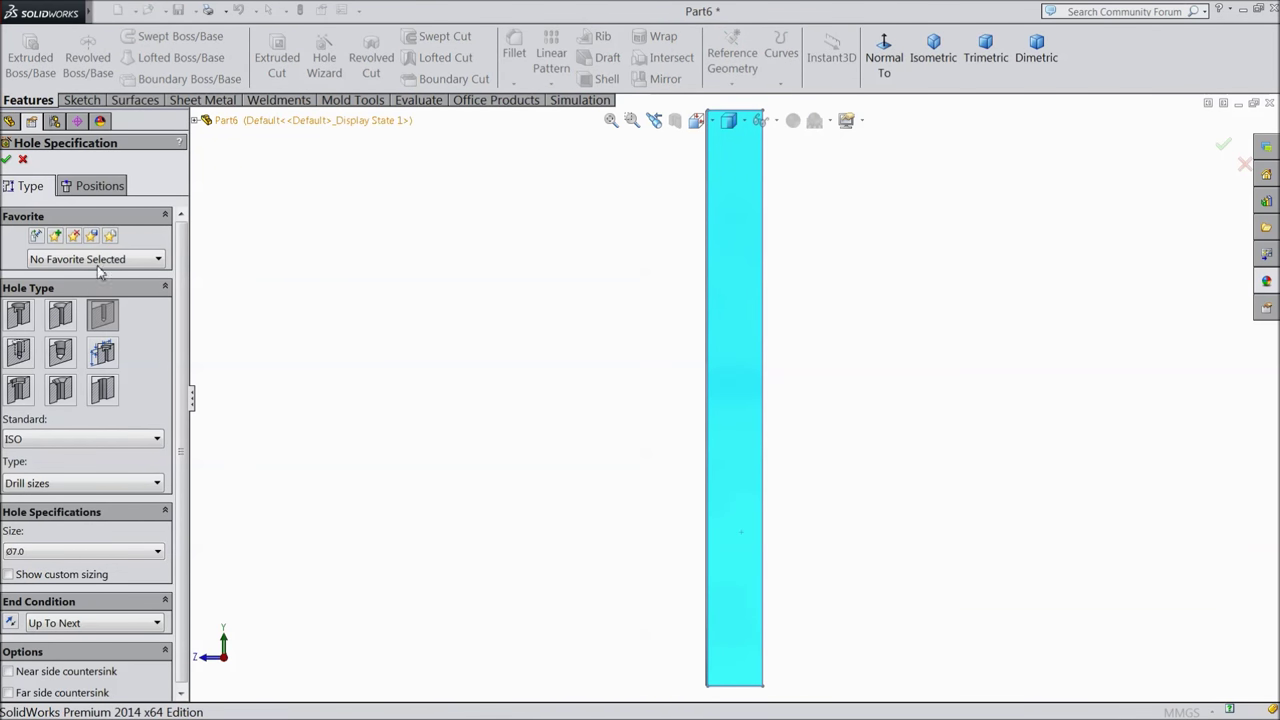
# - Specify an ISO Drill sizes hole with a Blind end condition and start positioning it on the flange face
pyautogui.click(36, 488)
pyautogui.click(30, 497)
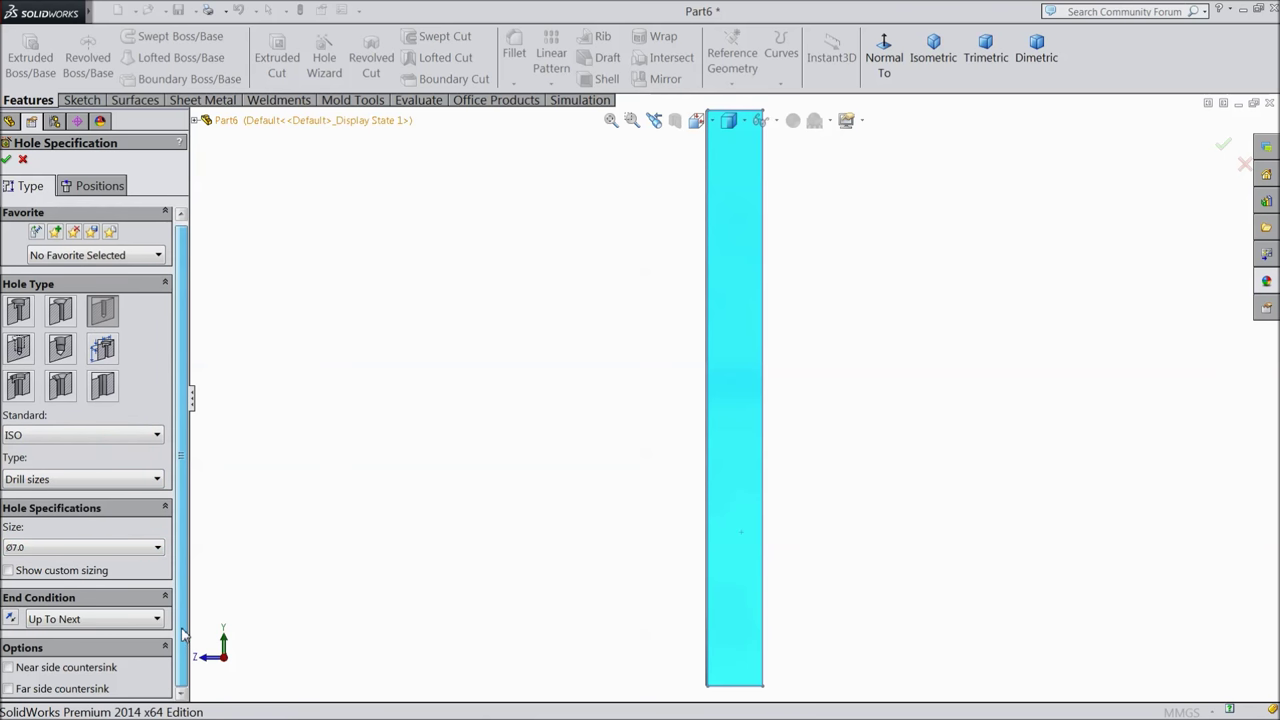
pyautogui.click(70, 620)
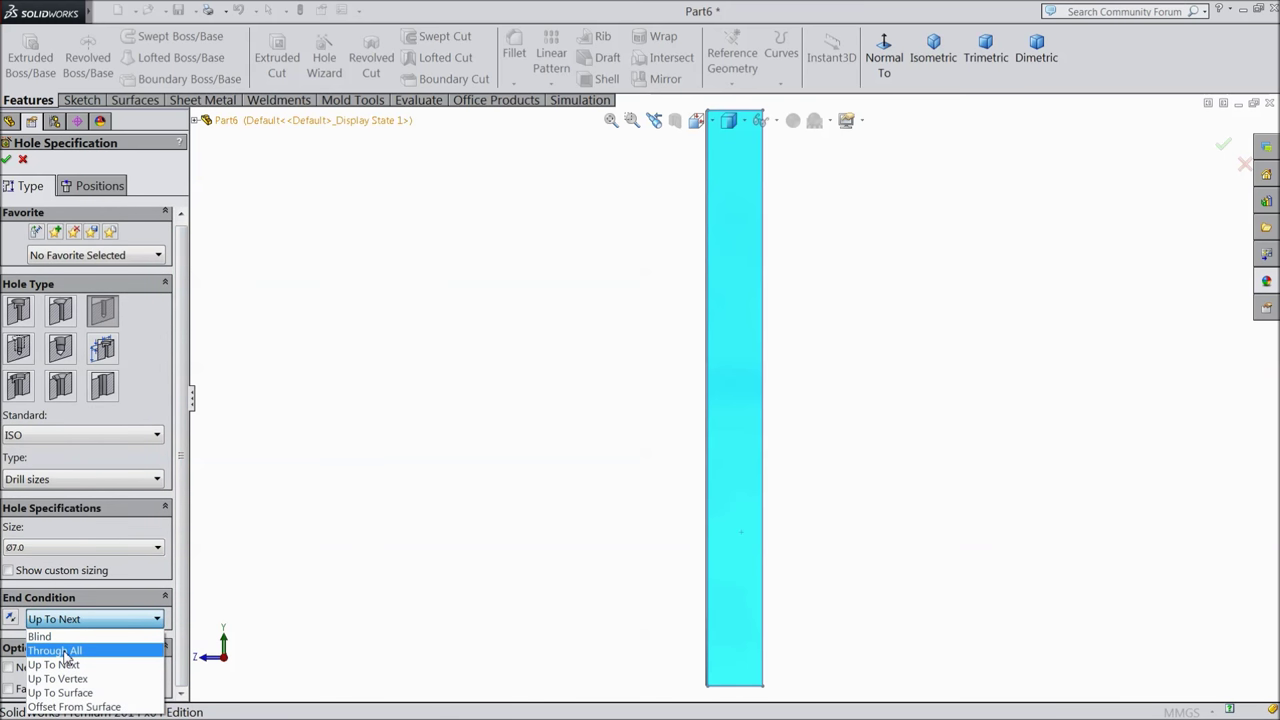
pyautogui.click(55, 636)
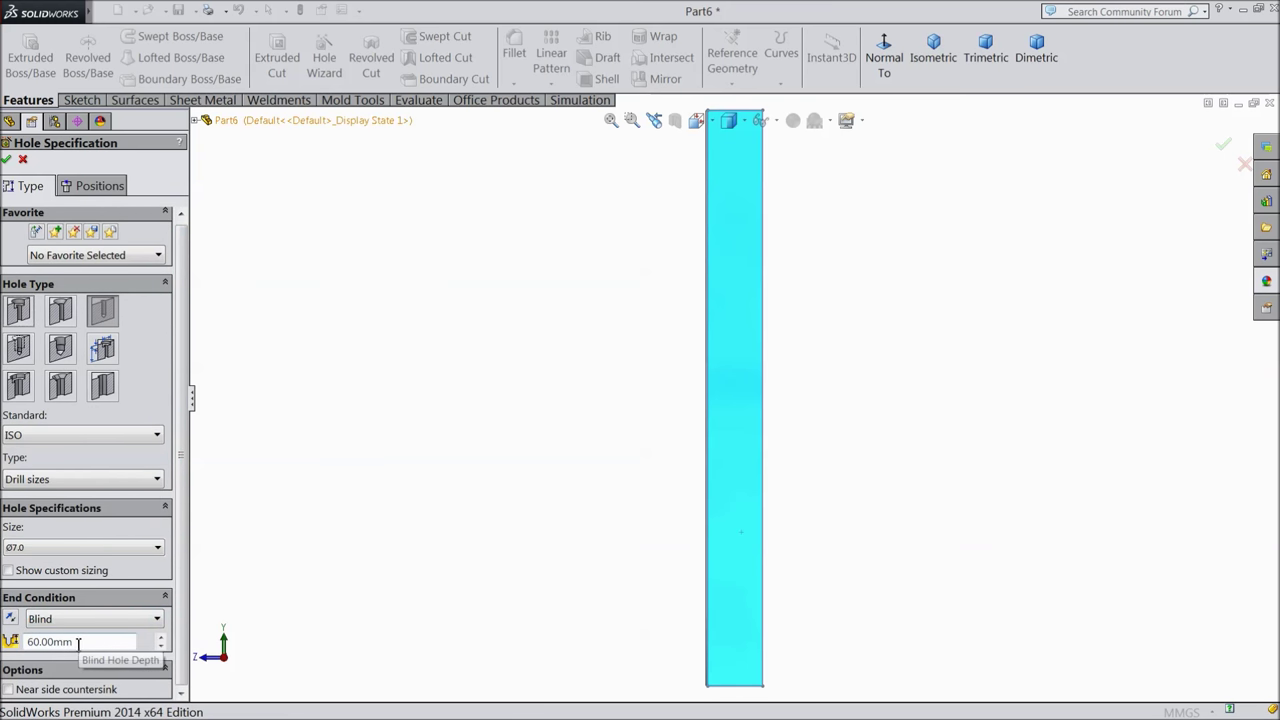
pyautogui.click(97, 186)
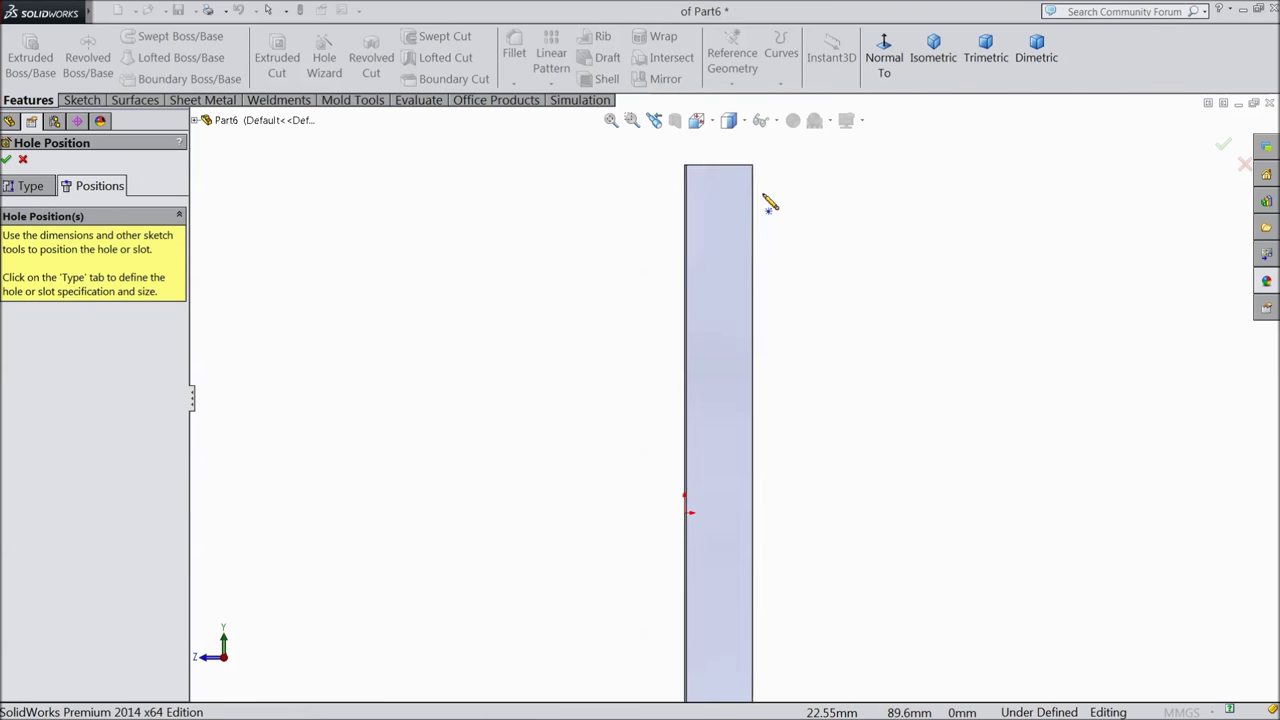
# - Place two hole centres on the narrow flange face, one near its upper end and one near its lower end
pyautogui.click(718, 212)
pyautogui.click(720, 323)
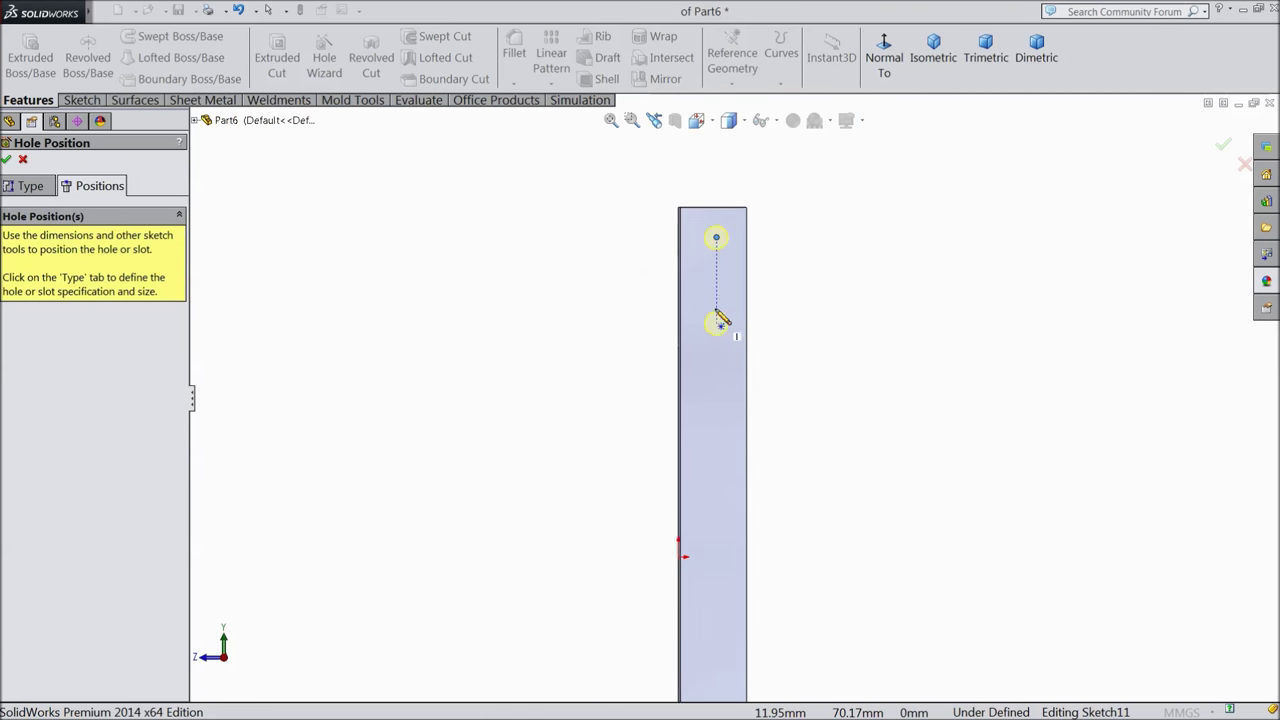
pyautogui.scroll(3, 735, 400)
pyautogui.click(726, 624)
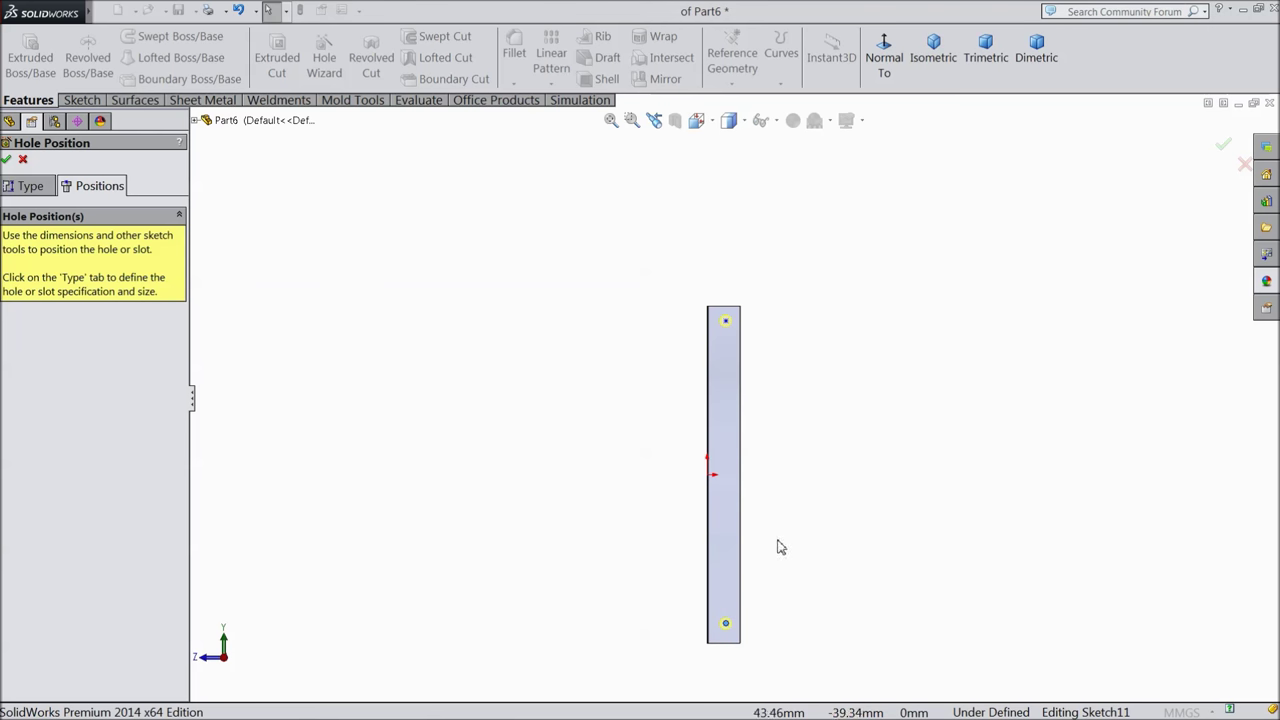
# - Dimension the lower hole centre 10 mm from the flange's bottom edge
pyautogui.scroll(-3, 712, 560)
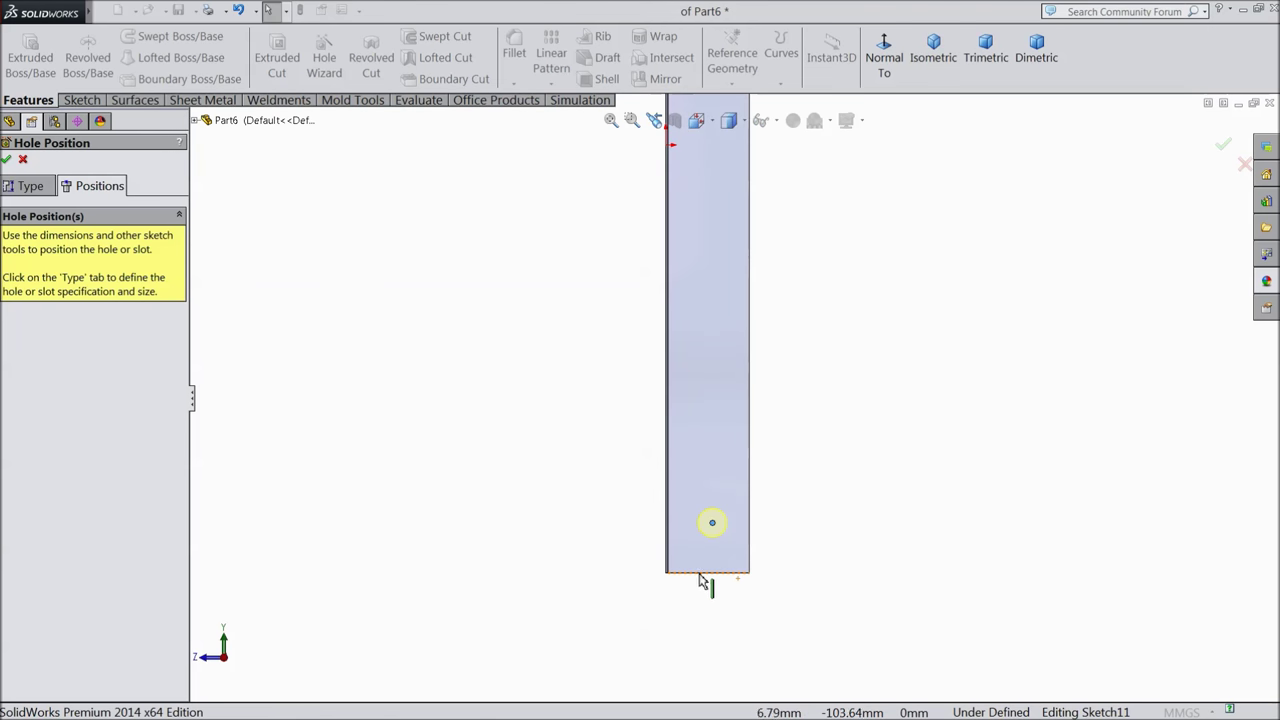
pyautogui.click(82, 100)
pyautogui.click(72, 55)
pyautogui.scroll(-2, 656, 520)
pyautogui.scroll(-1, 682, 522)
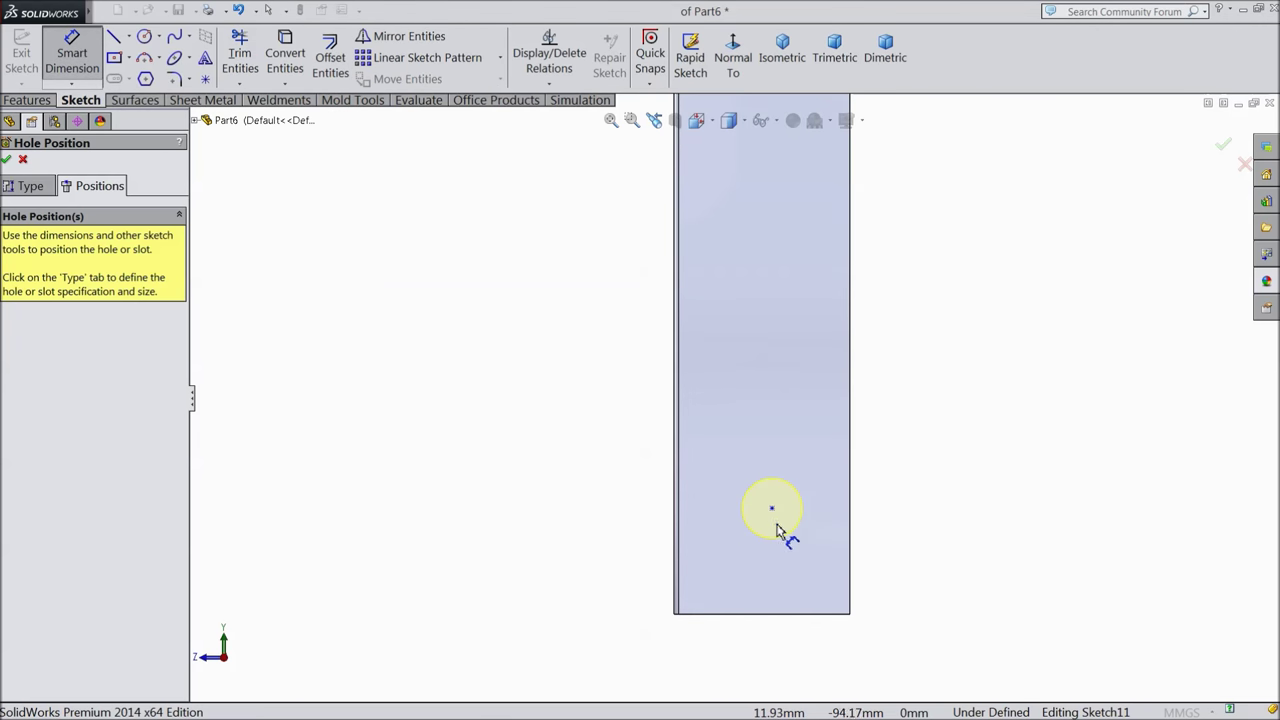
pyautogui.click(773, 511)
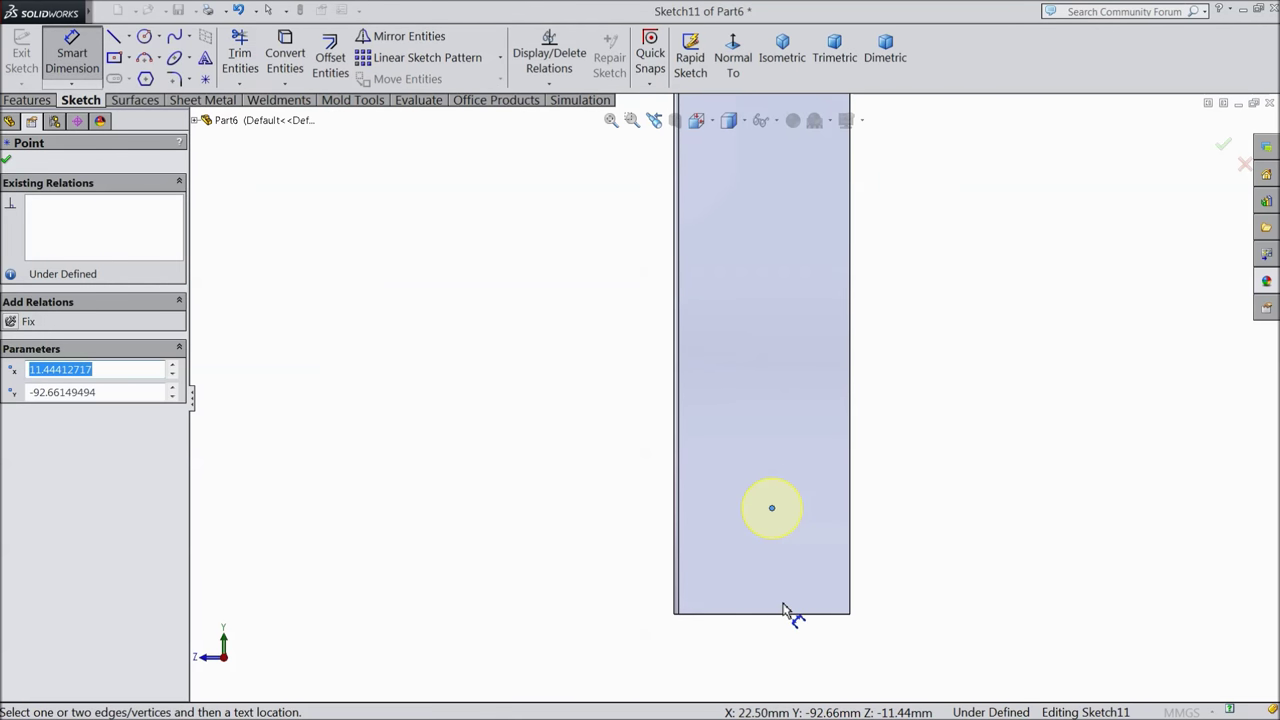
pyautogui.click(785, 614)
pyautogui.click(930, 580)
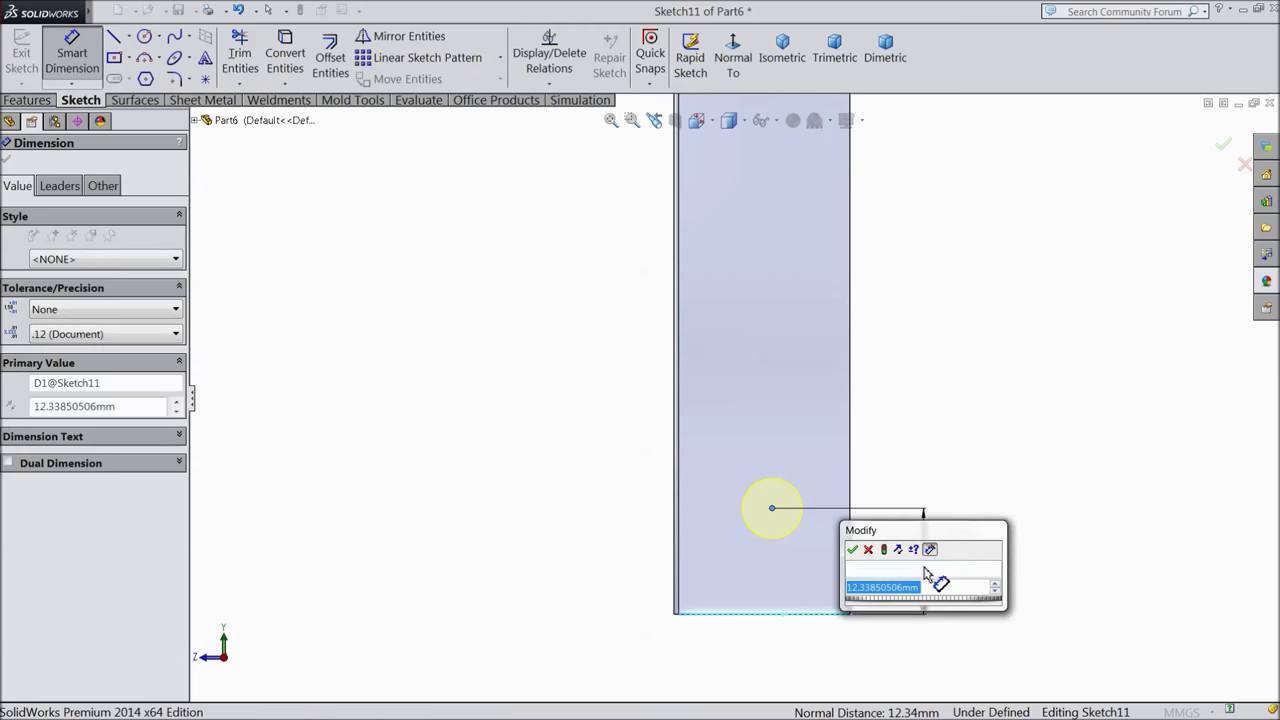
pyautogui.write('10')
pyautogui.click(852, 550)
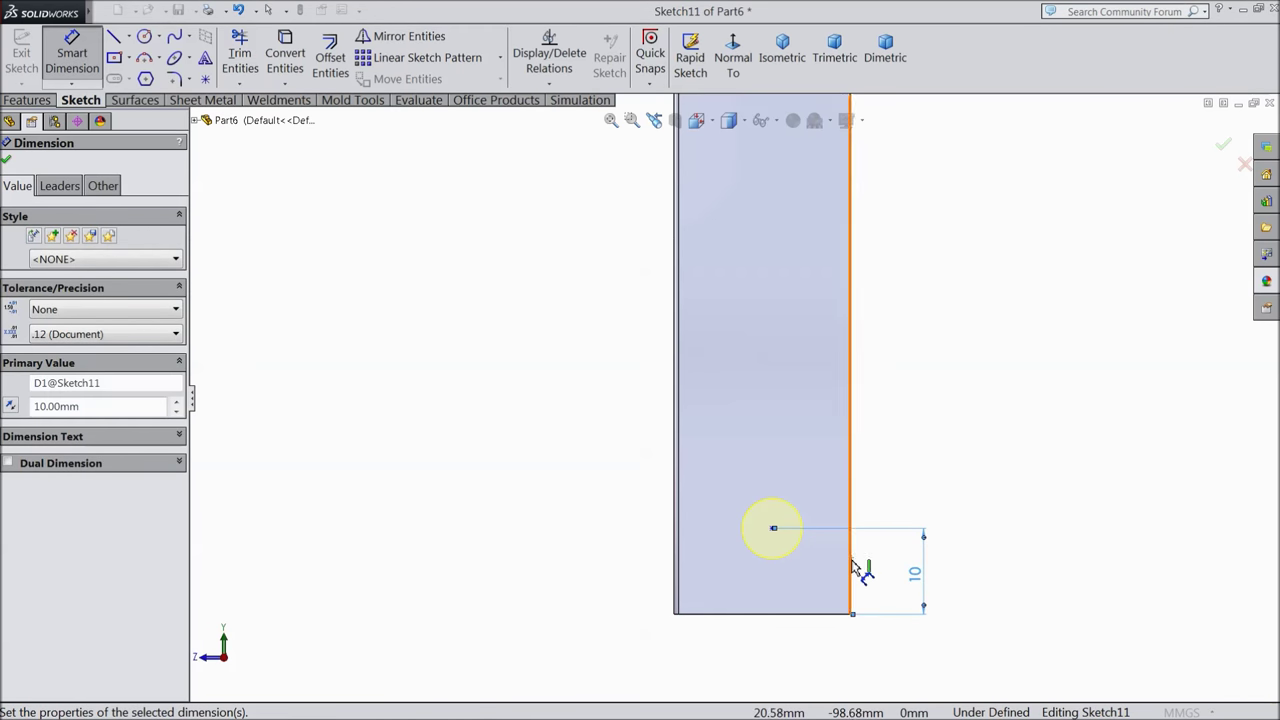
# - Dimension the lower hole centre 8 mm from the flange's long outer edge
pyautogui.click(773, 528)
pyautogui.click(849, 506)
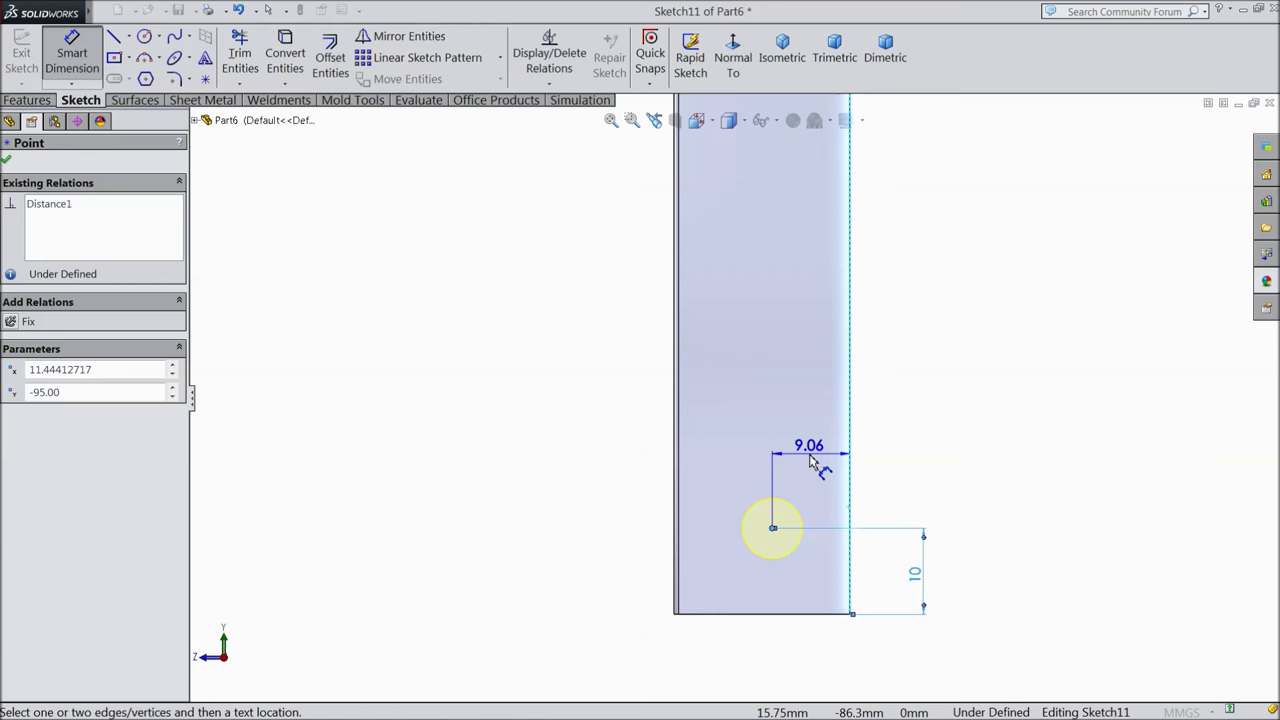
pyautogui.click(812, 460)
pyautogui.write('8')
pyautogui.click(738, 439)
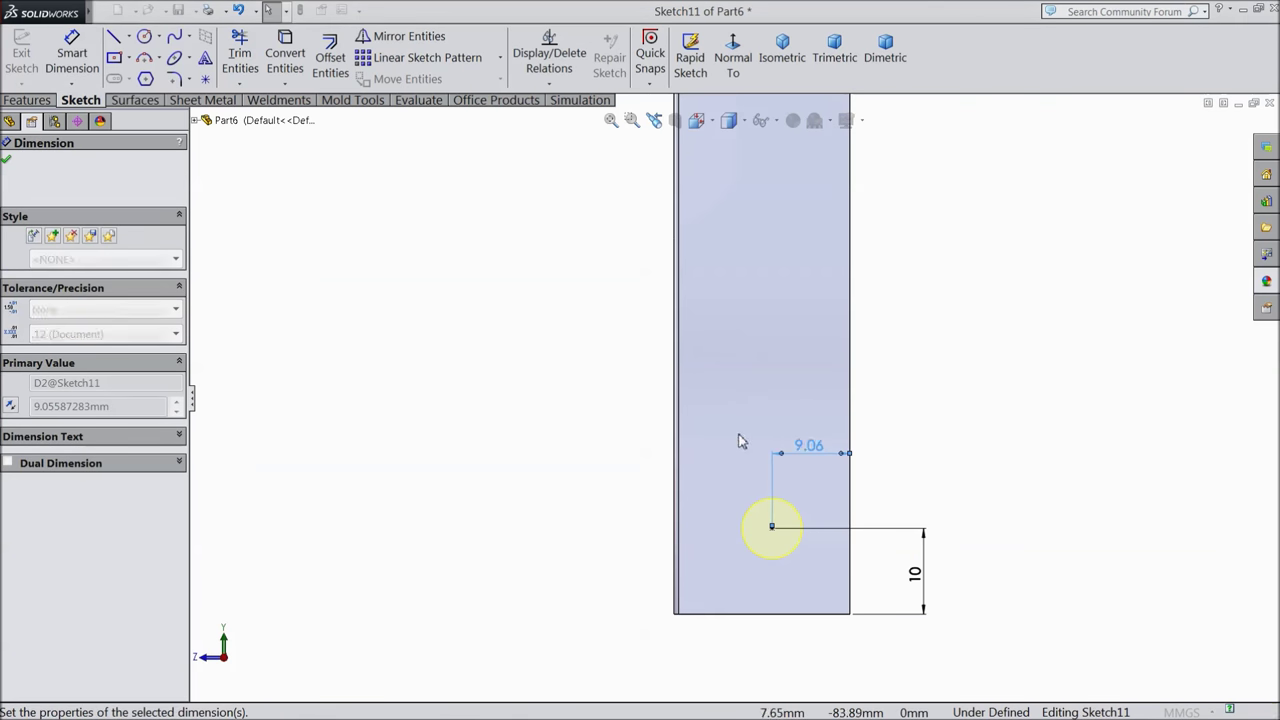
# - Dimension the upper hole centre 10 mm from the flange's top edge
pyautogui.scroll(8, 757, 414)
pyautogui.scroll(-8, 755, 234)
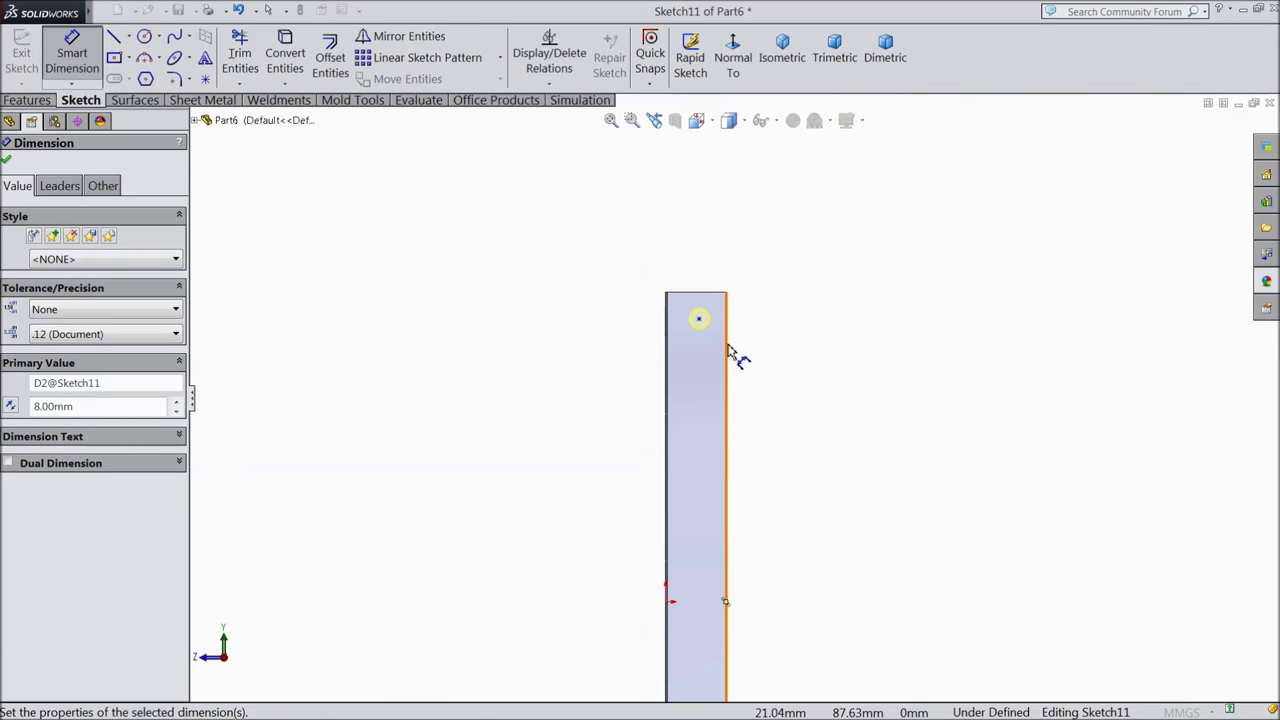
pyautogui.click(647, 297)
pyautogui.click(650, 214)
pyautogui.click(790, 263)
pyautogui.write('10')
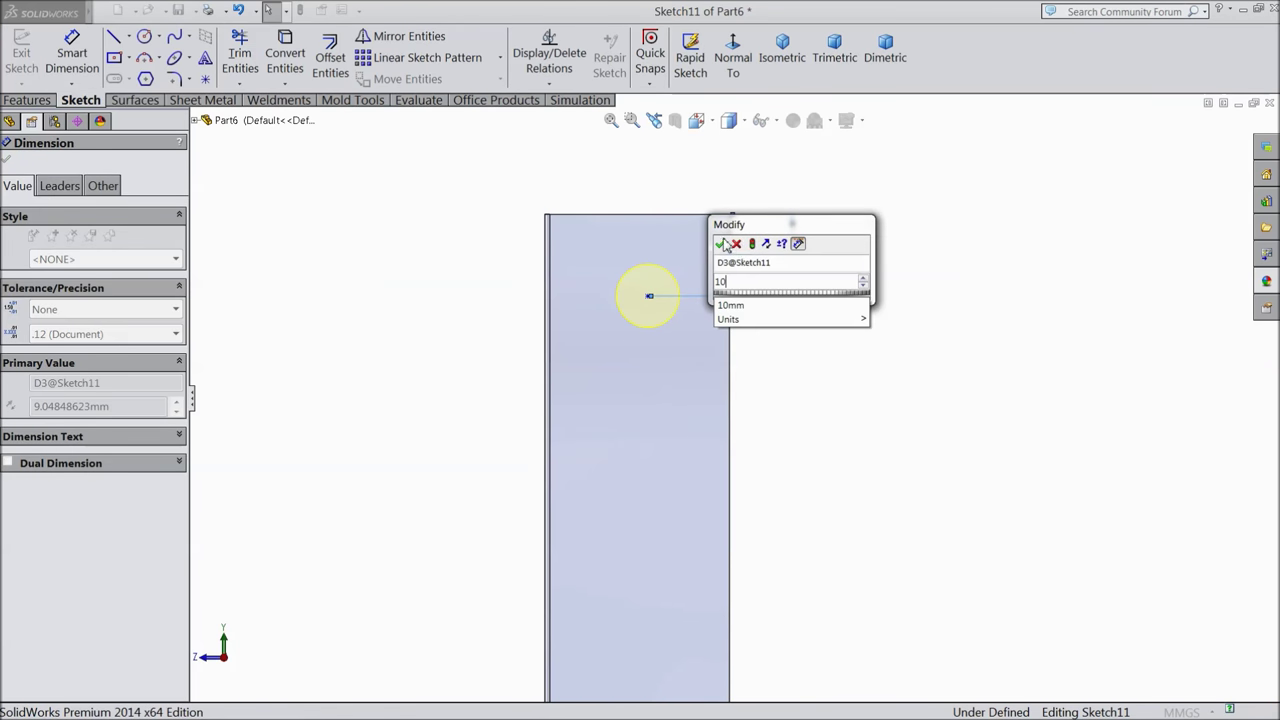
pyautogui.click(720, 243)
# - Dimension the upper hole centre 8 mm from the flange's long outer edge
pyautogui.click(648, 305)
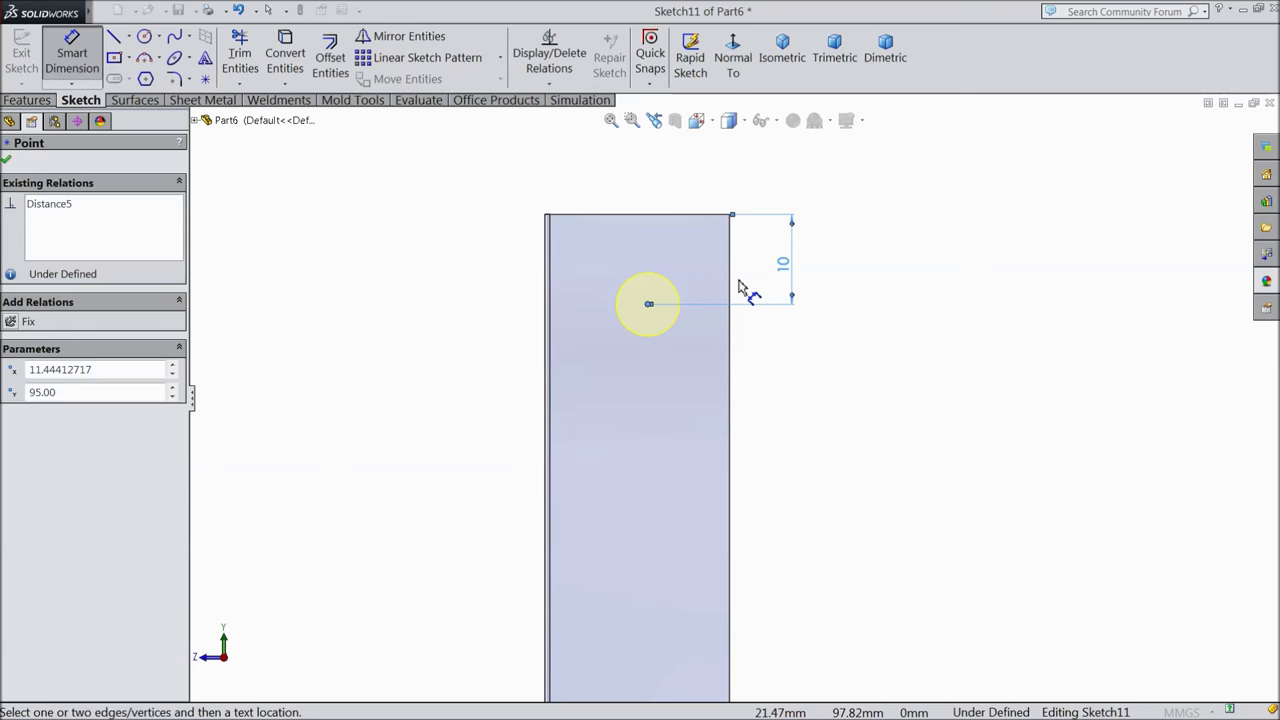
pyautogui.click(731, 285)
pyautogui.click(687, 196)
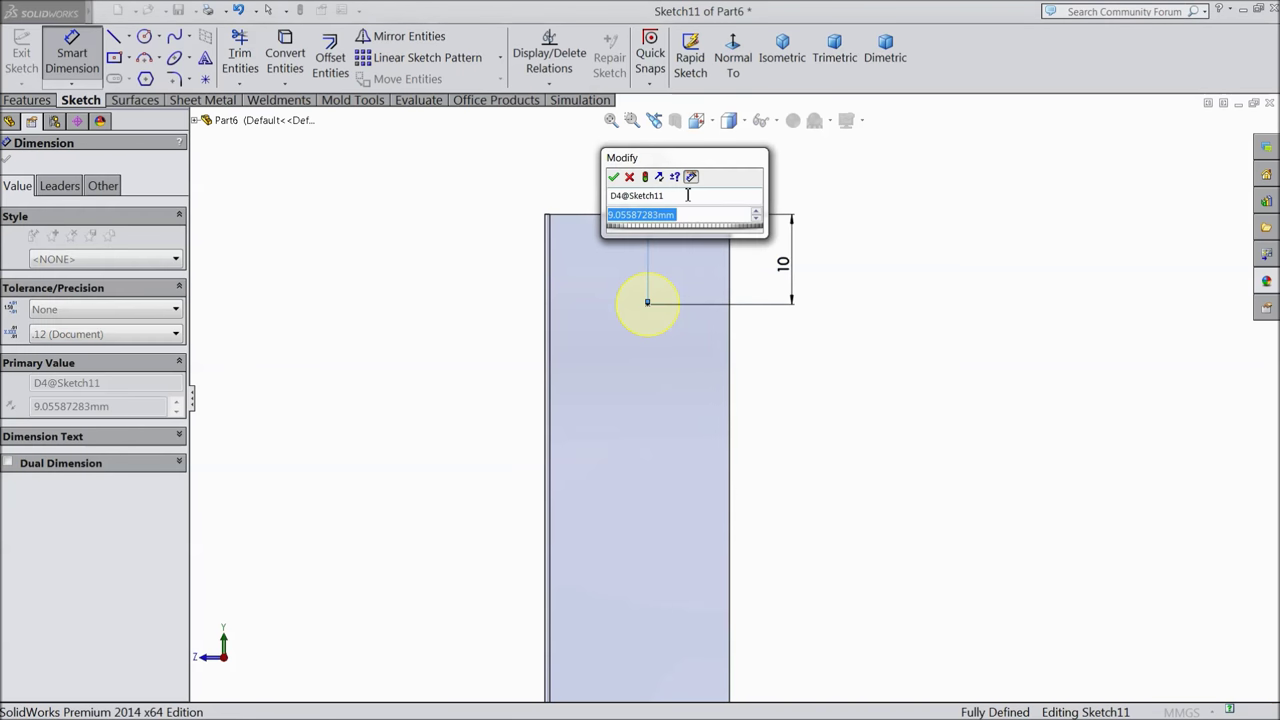
pyautogui.write('8')
pyautogui.click(611, 179)
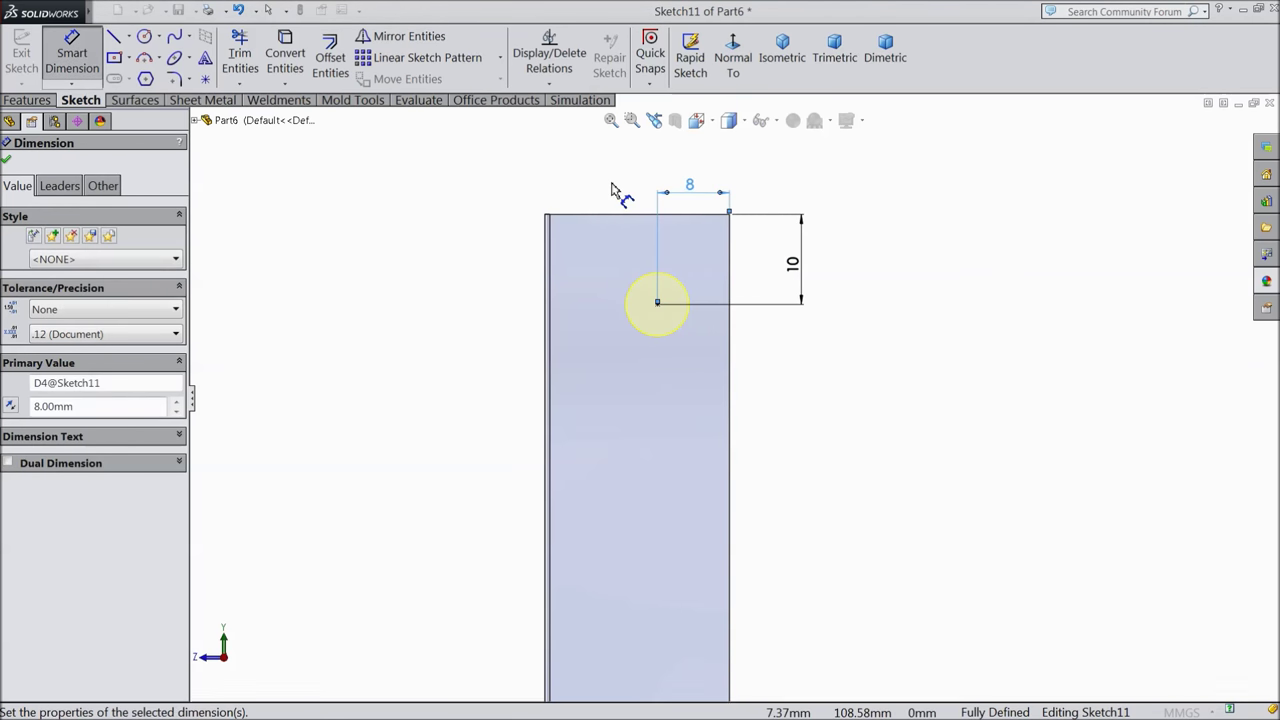
# - Finish dimensioning, check the hole preview in an isometric view and accept the two holes in the flange
pyautogui.click(6, 160)
pyautogui.press('f')
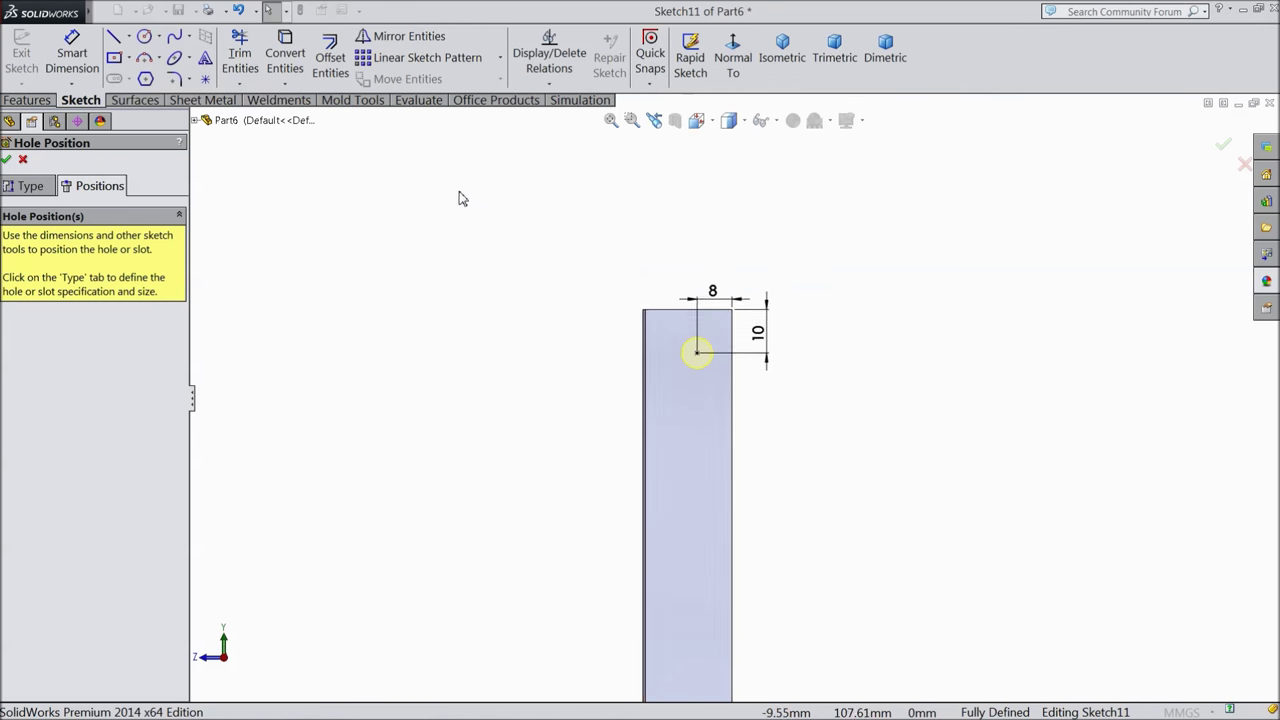
pyautogui.click(777, 70)
pyautogui.click(770, 82)
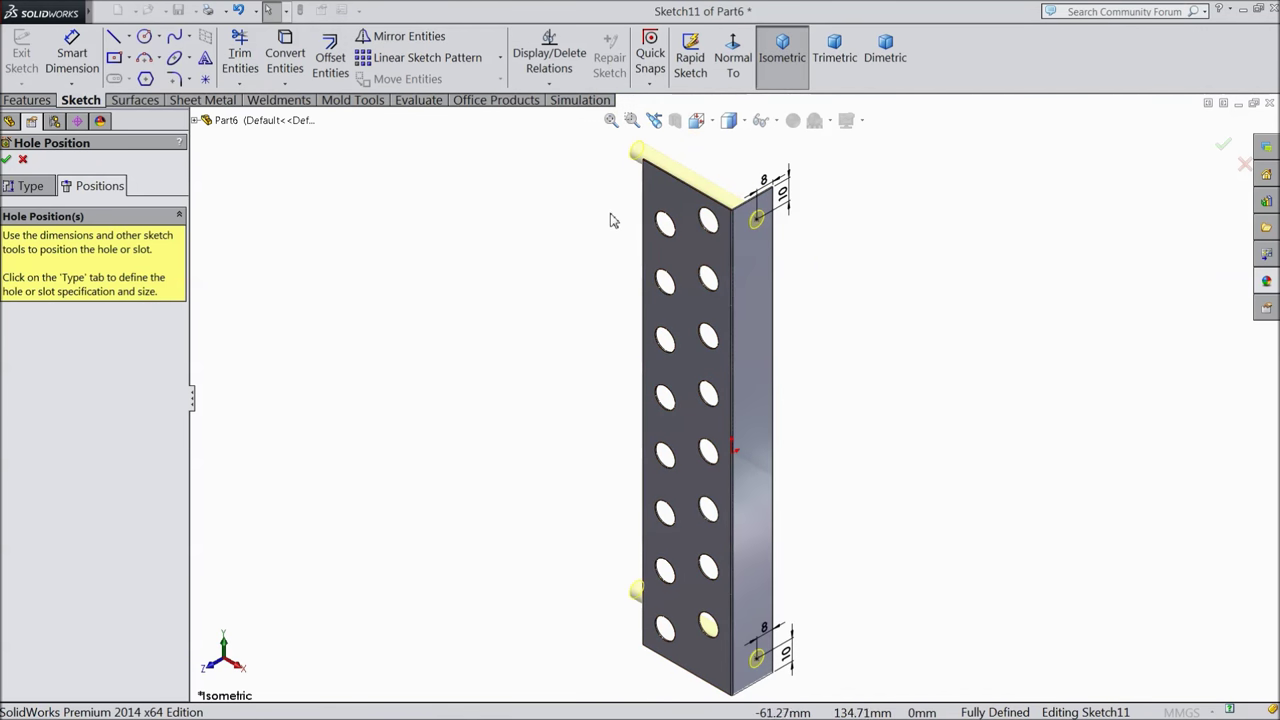
pyautogui.moveTo(611, 217); pyautogui.dragTo(571, 251, button='middle')
pyautogui.click(8, 161)
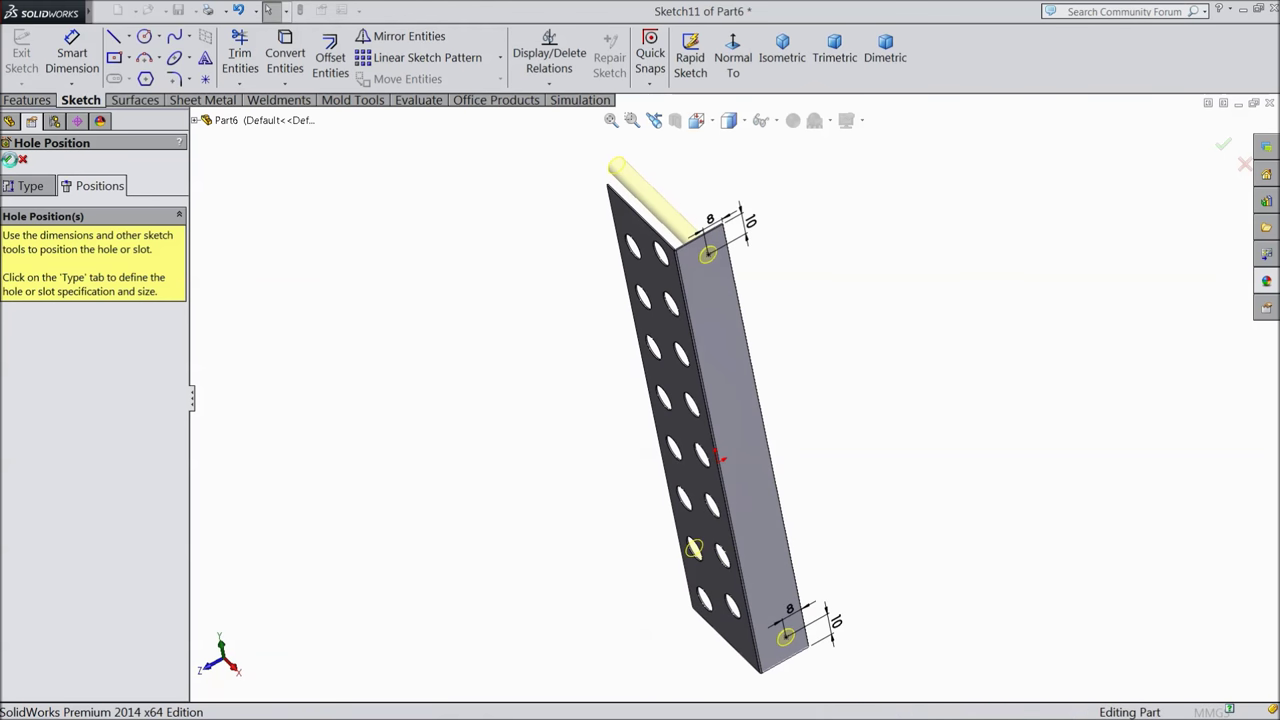
pyautogui.click(533, 353)
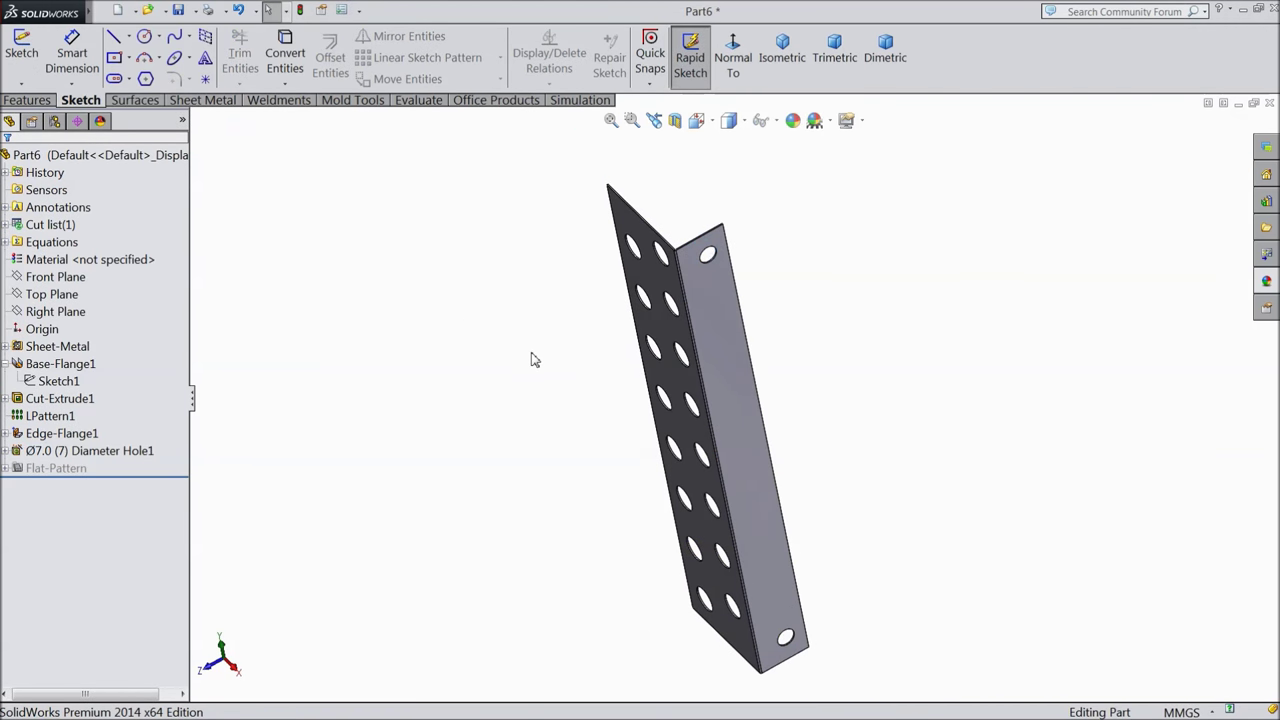
# - Break the two free outer corners of the edge flange with 2 mm chamfers
pyautogui.scroll(2, 537, 372)
pyautogui.moveTo(537, 374)
pyautogui.mouseDown(button='middle')
pyautogui.moveTo(586, 369)
pyautogui.moveTo(580, 216)
pyautogui.moveTo(509, 234)
pyautogui.moveTo(630, 414)
pyautogui.mouseUp(button='middle')
pyautogui.scroll(-5, 646, 489)
pyautogui.scroll(-2, 540, 430)
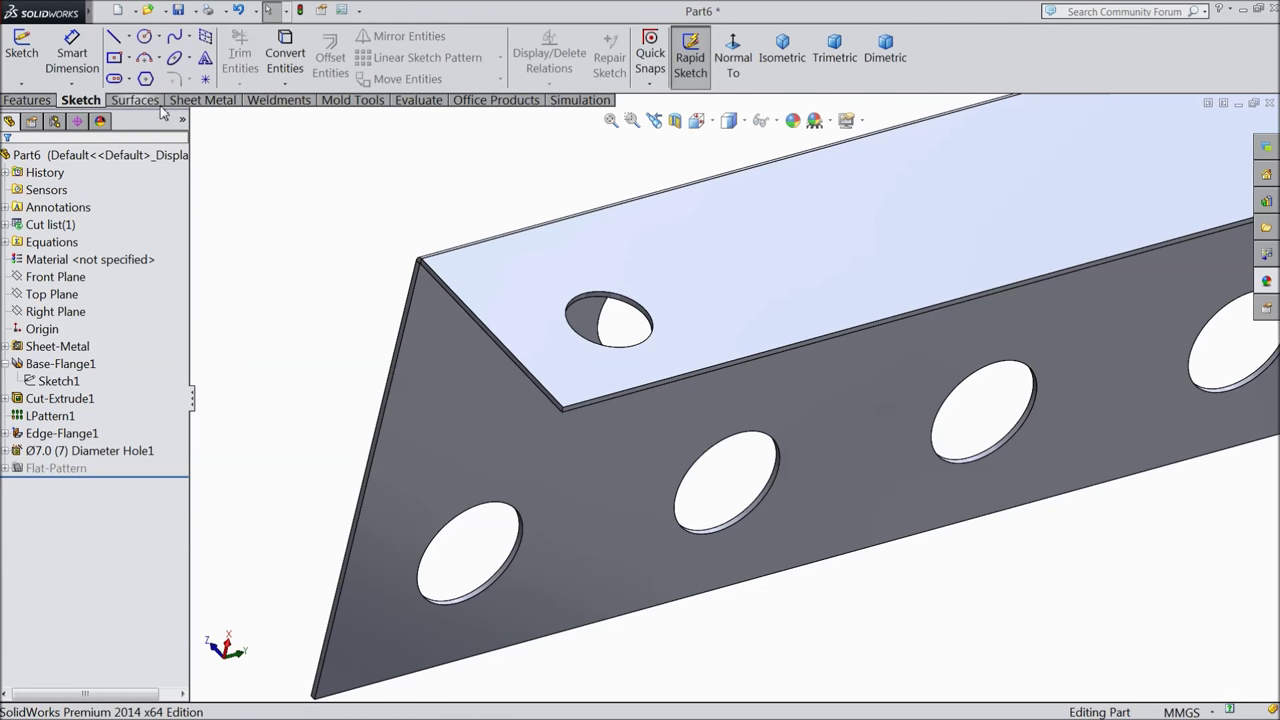
pyautogui.click(202, 100)
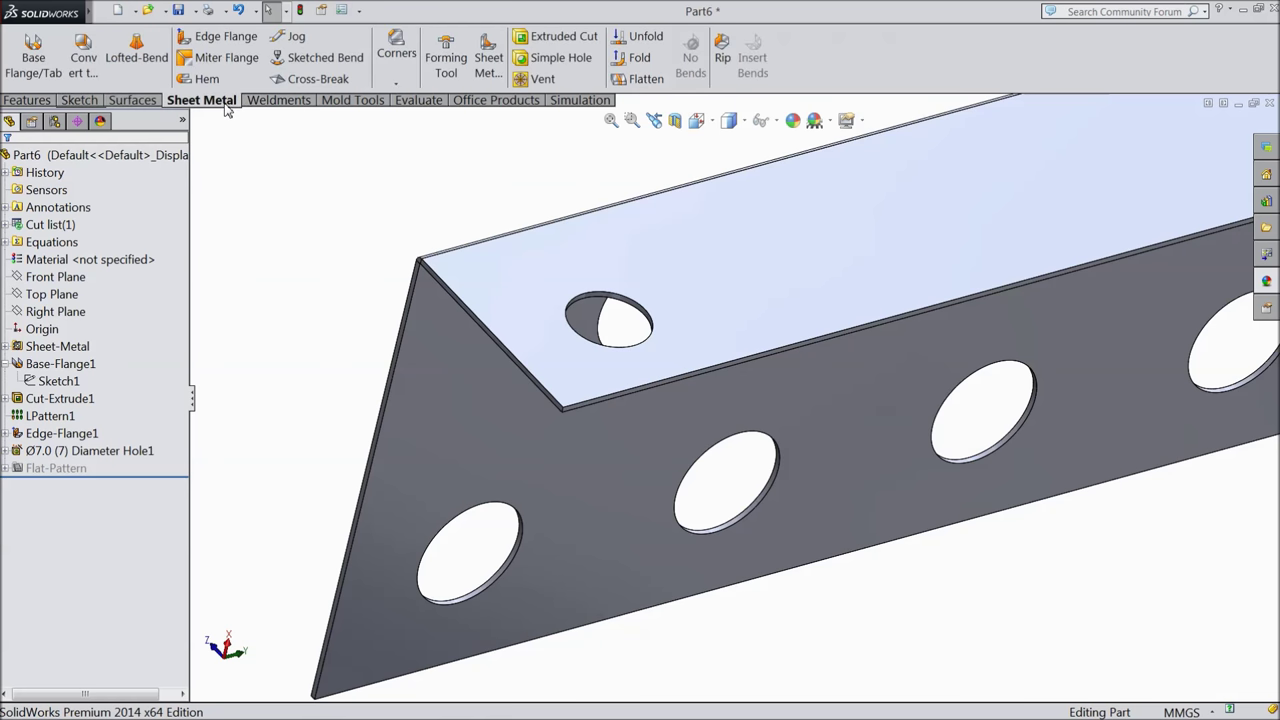
pyautogui.click(396, 84)
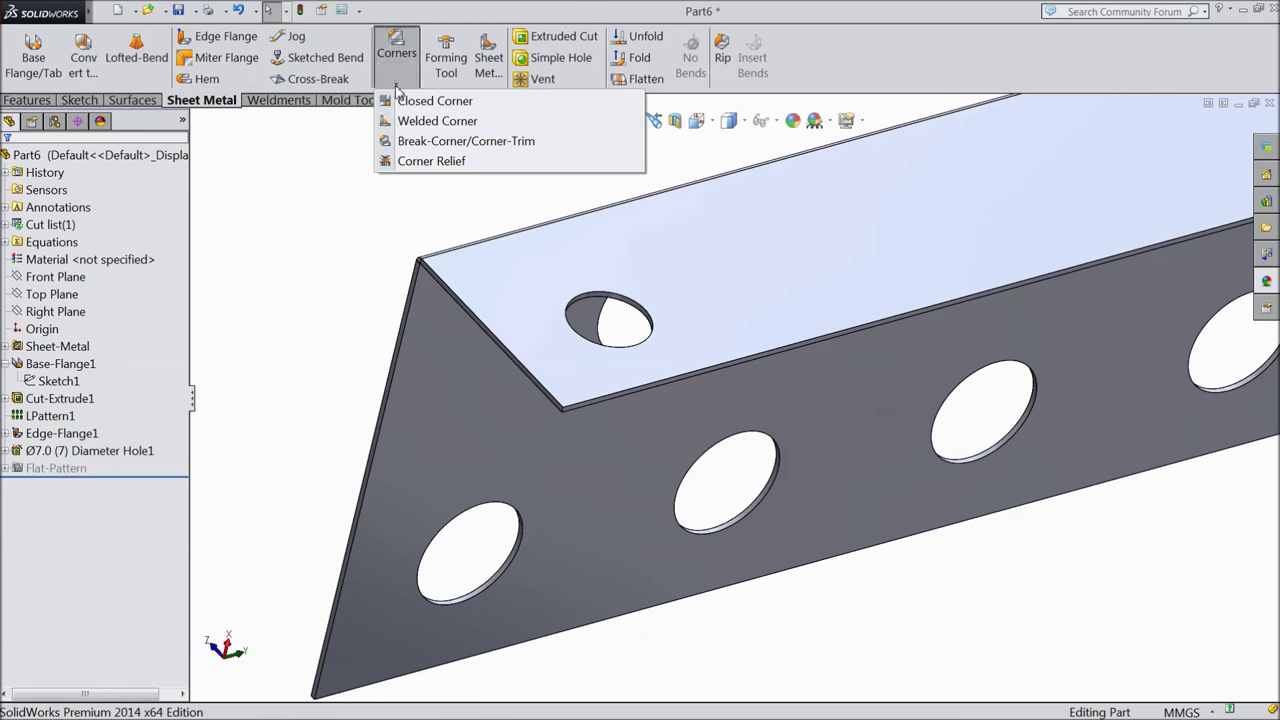
pyautogui.click(432, 145)
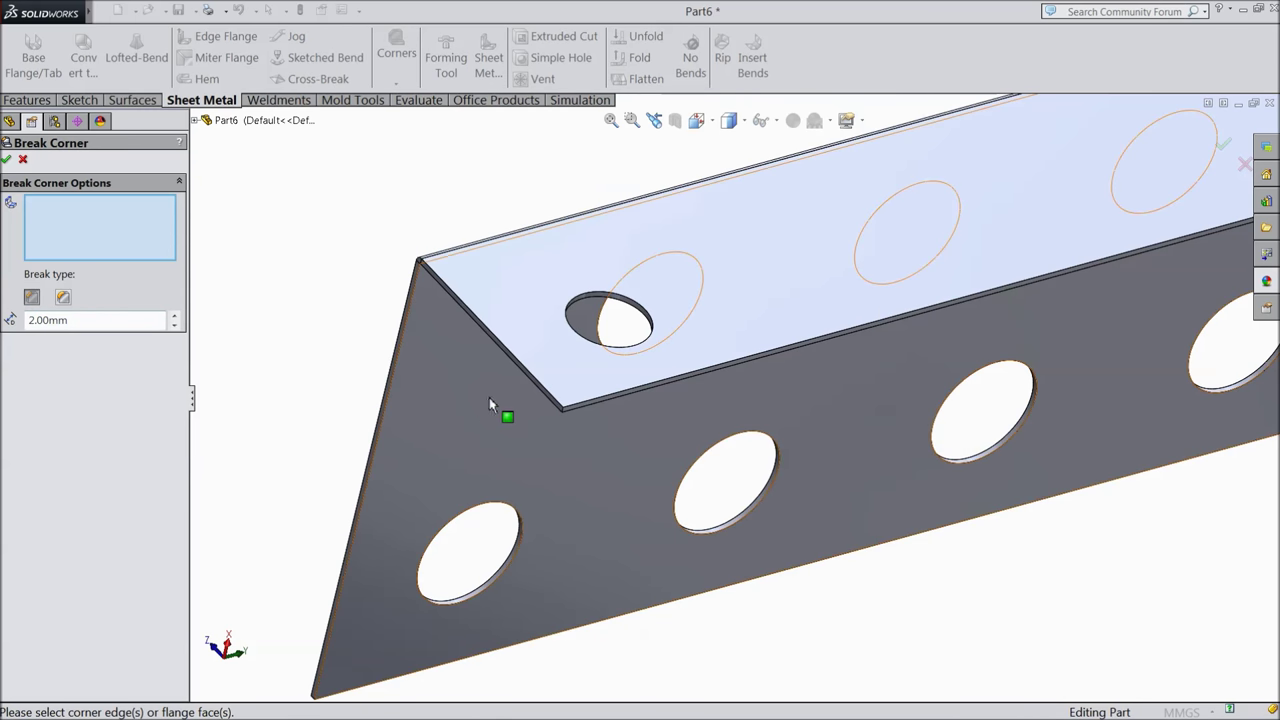
pyautogui.click(562, 418)
pyautogui.scroll(-8, 562, 432)
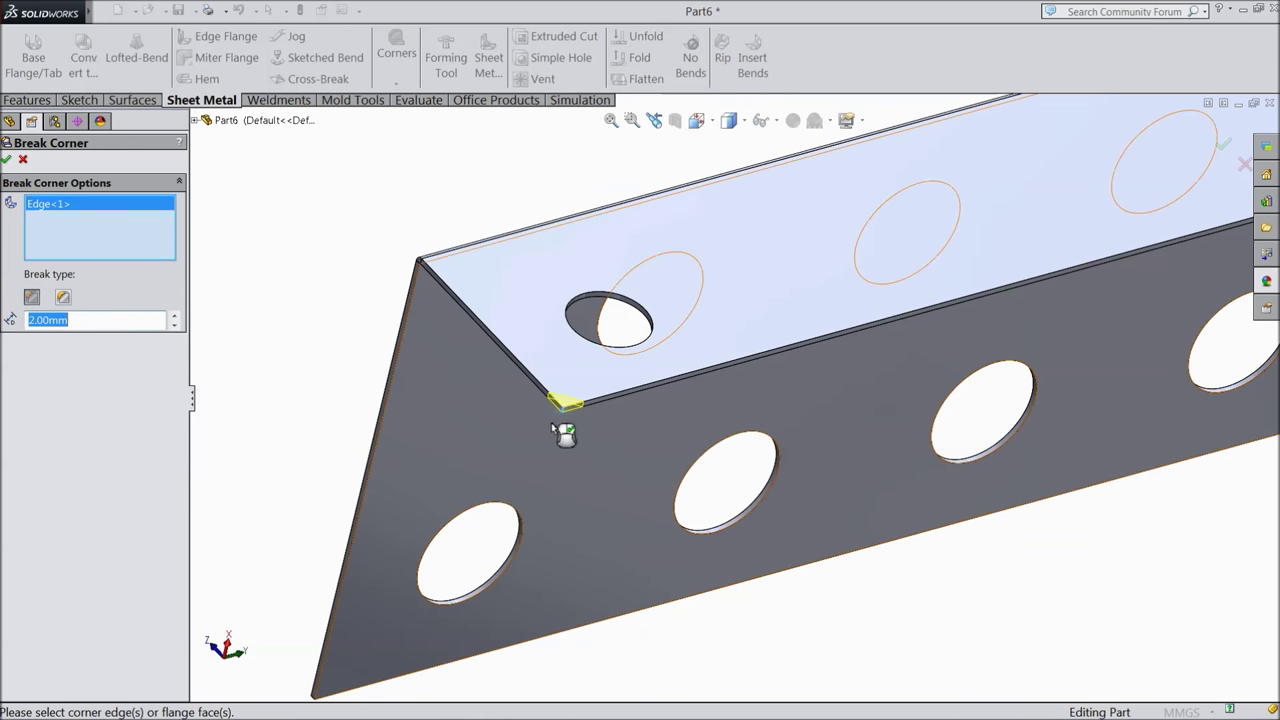
pyautogui.scroll(10, 1065, 338)
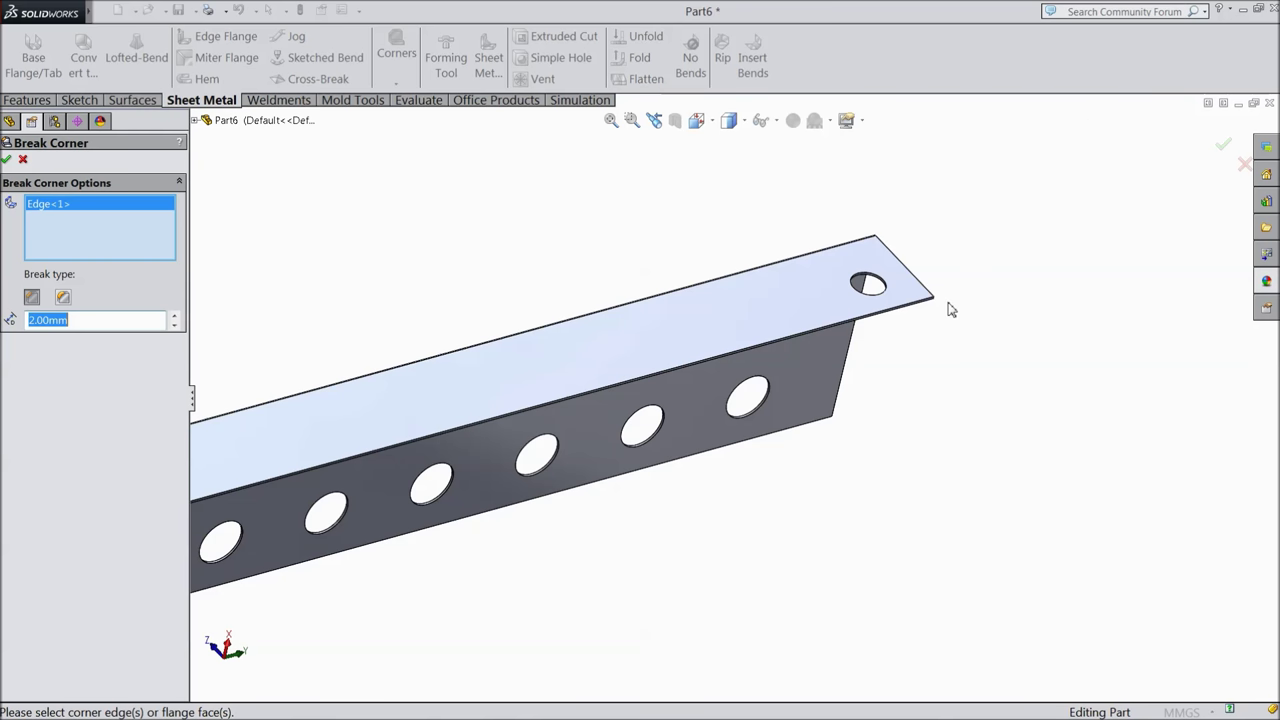
pyautogui.click(807, 355)
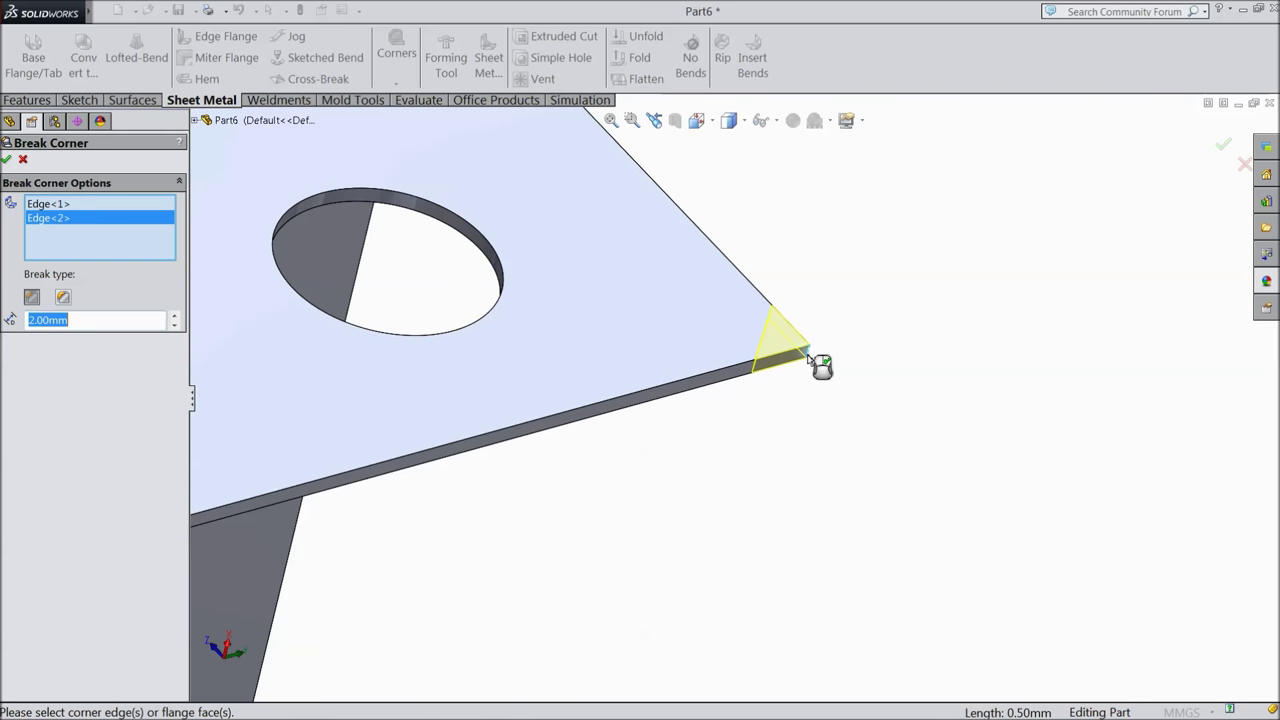
pyautogui.click(9, 159)
pyautogui.scroll(-5, 730, 433)
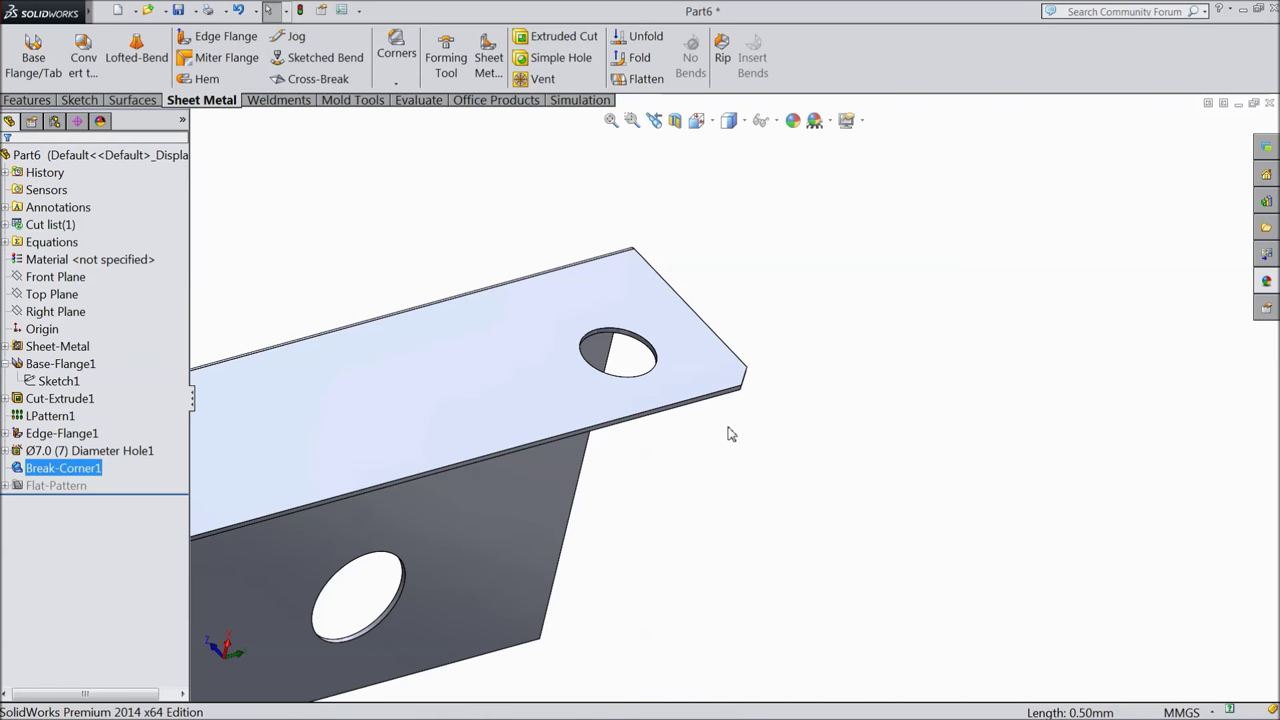
# - Apply the satin finish stainless steel appearance from the Steel metals to the whole part
pyautogui.scroll(-5, 730, 433)
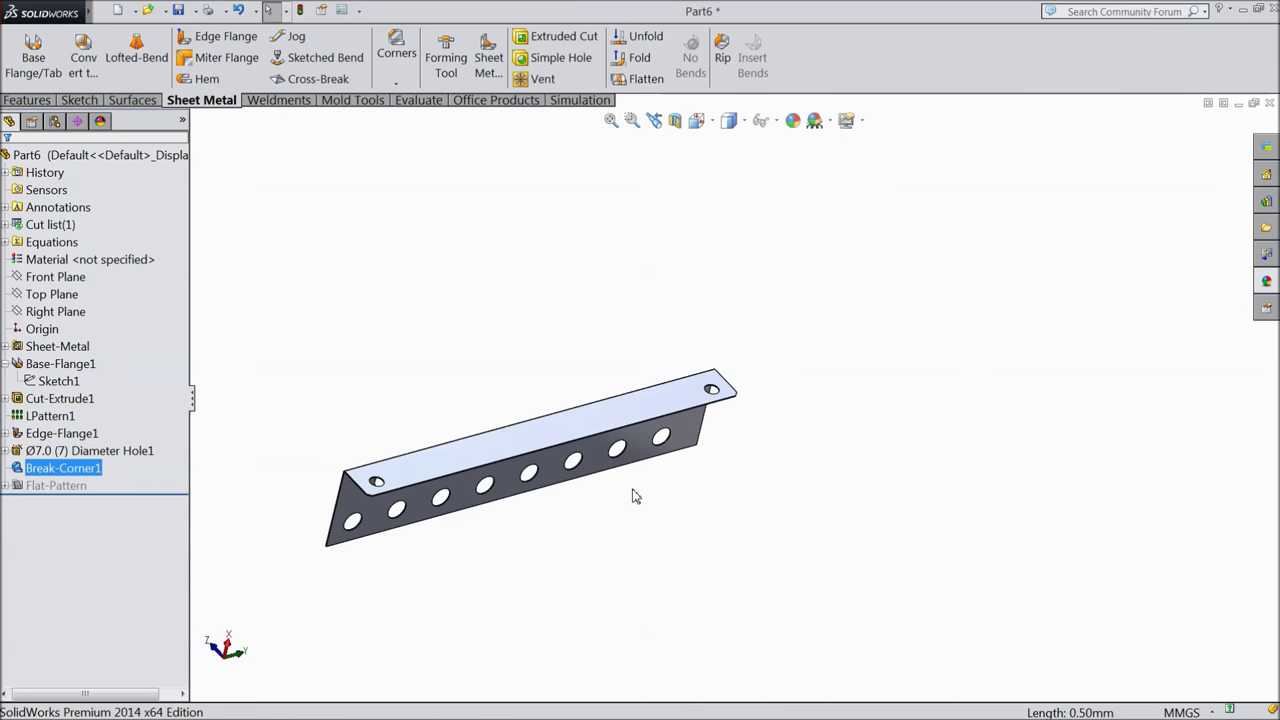
pyautogui.moveTo(631, 494); pyautogui.dragTo(966, 446, button='middle')
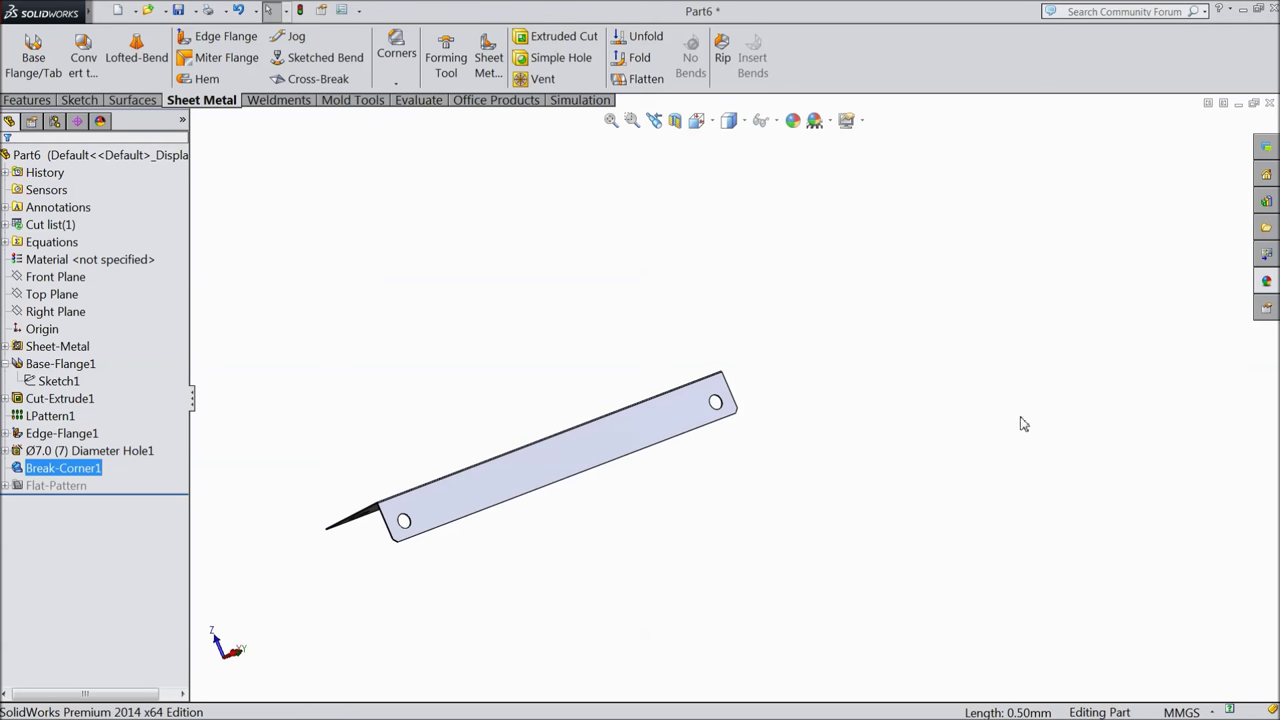
pyautogui.click(120, 158)
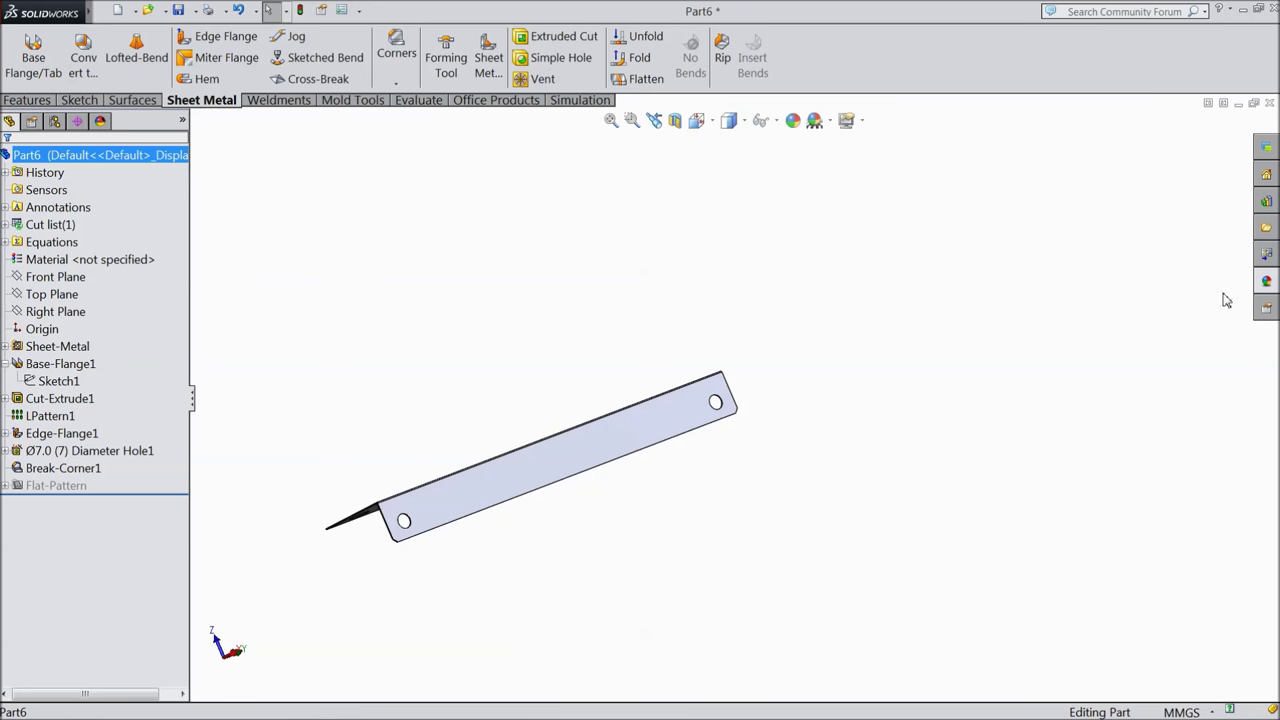
pyautogui.click(1267, 284)
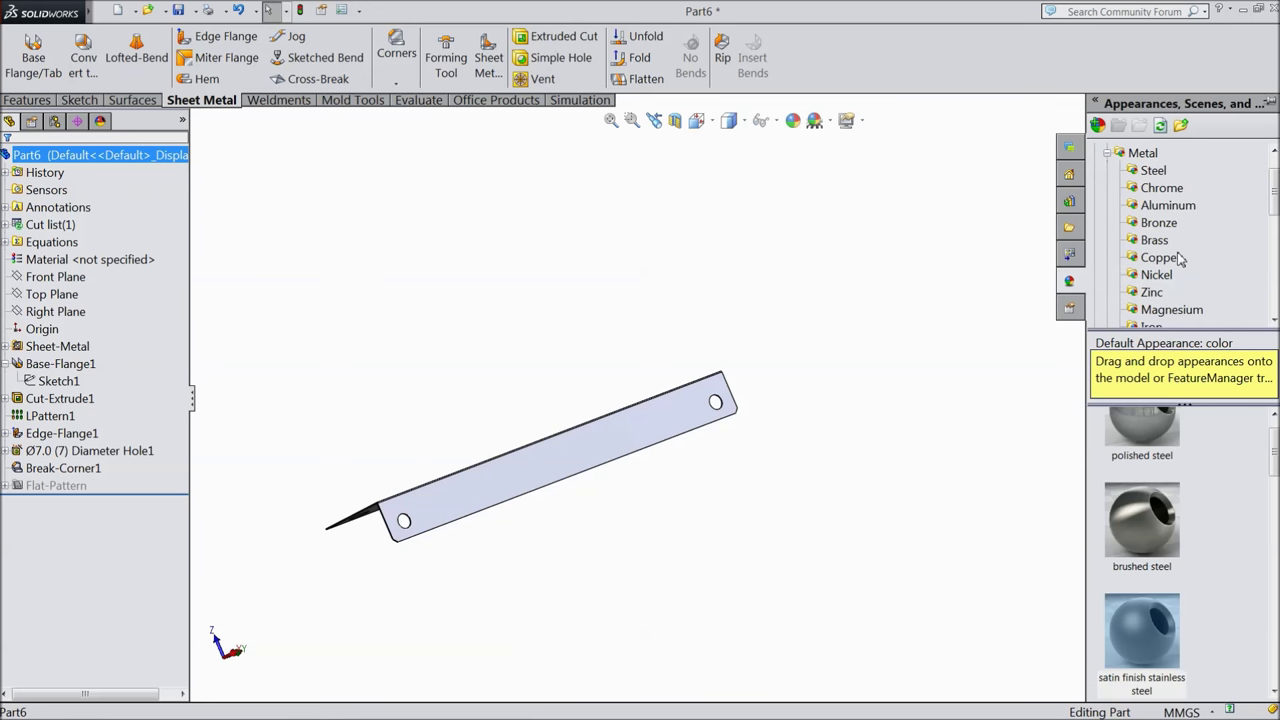
pyautogui.click(1154, 172)
pyautogui.scroll(1, 1160, 509)
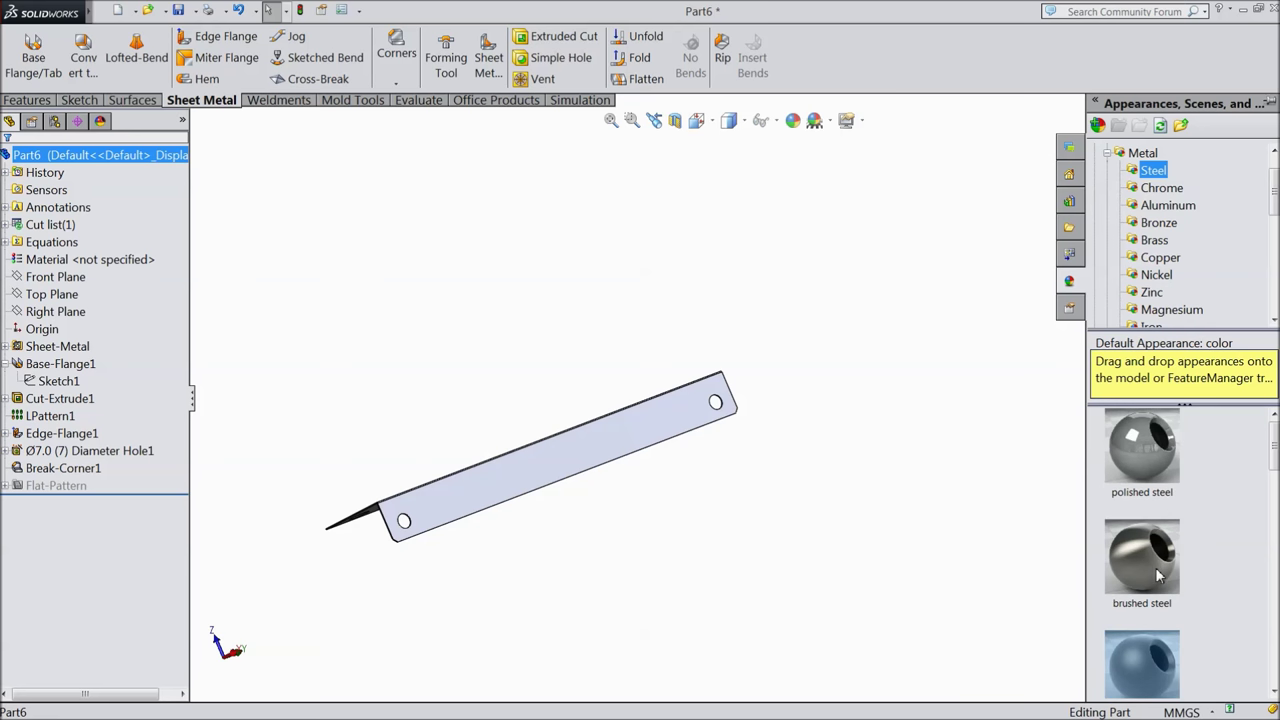
pyautogui.scroll(-3, 1170, 606)
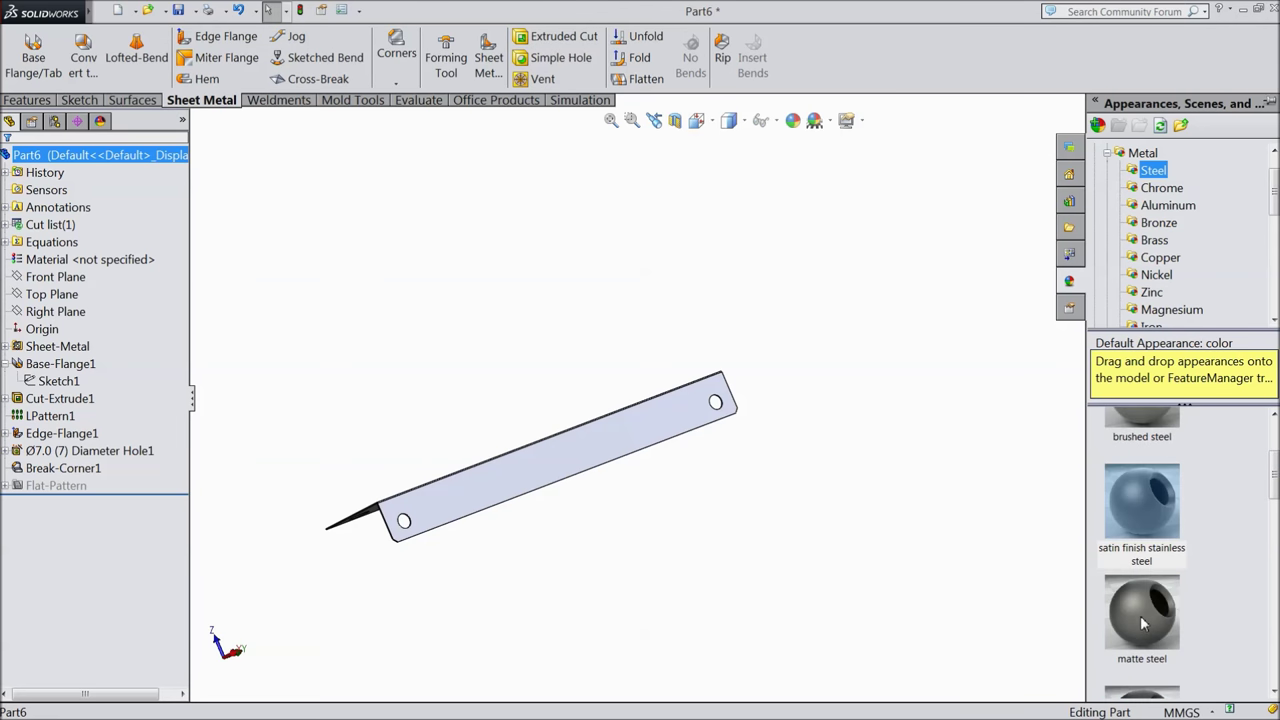
pyautogui.click(1155, 502)
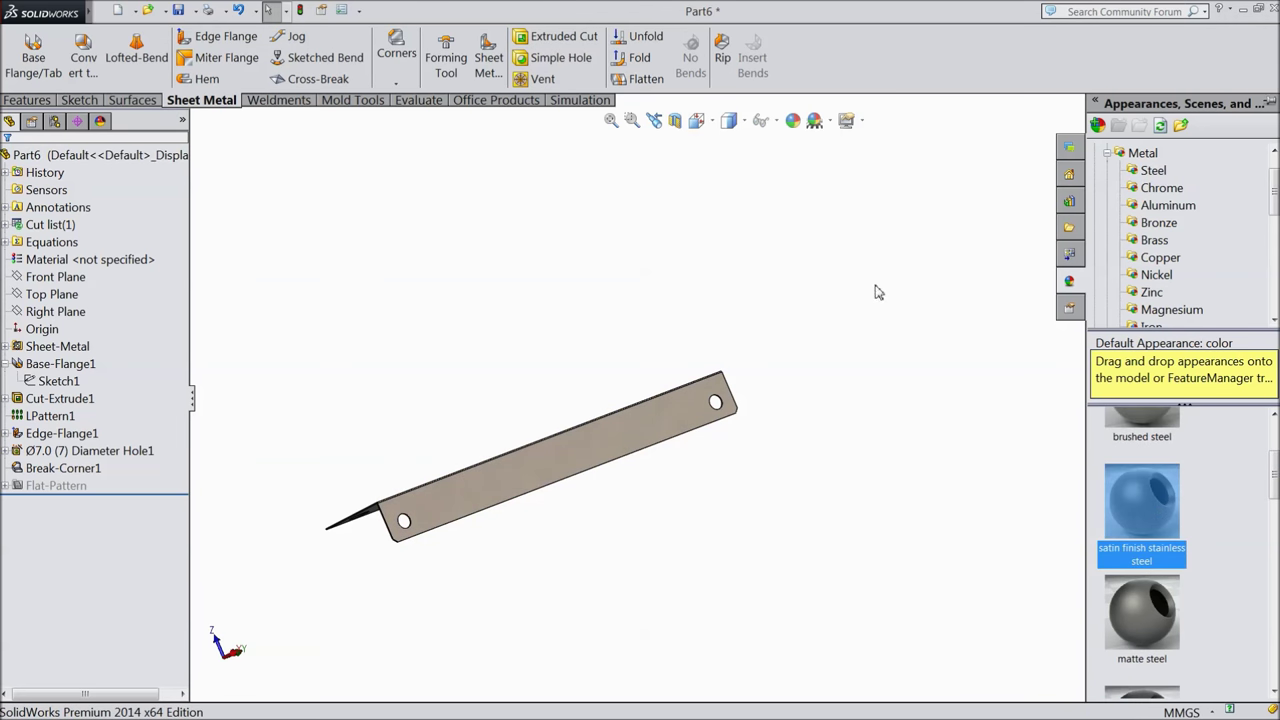
# - Flatten the sheet metal bracket into its flat pattern
pyautogui.moveTo(875, 291); pyautogui.dragTo(1020, 429, button='middle')
pyautogui.scroll(-1, 491, 491)
pyautogui.moveTo(491, 491); pyautogui.dragTo(622, 502, button='middle')
pyautogui.scroll(-2, 694, 511)
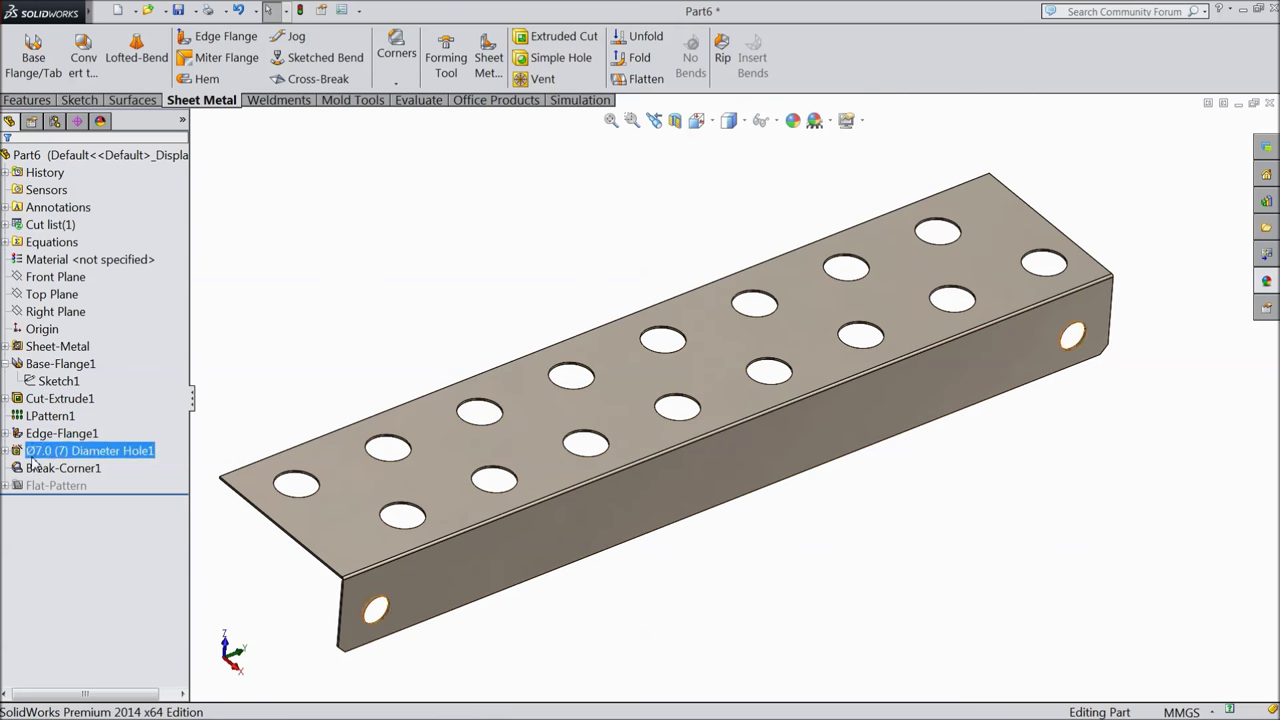
pyautogui.click(643, 79)
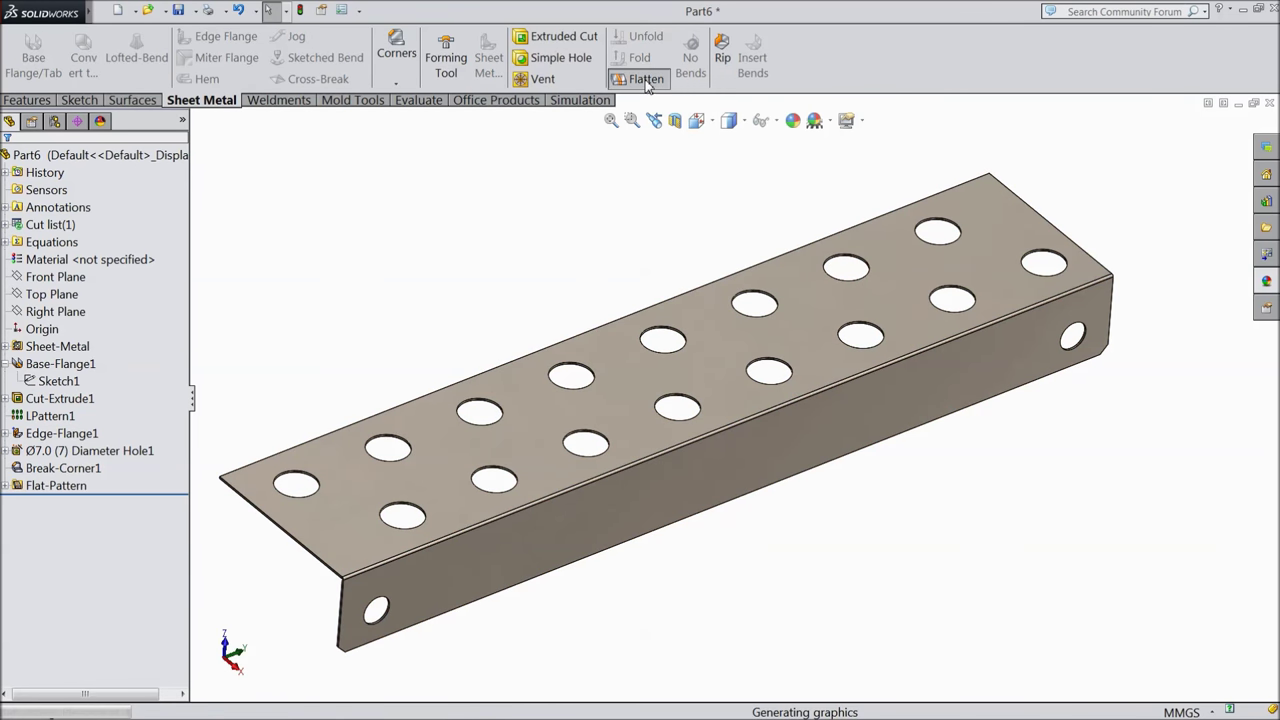
# - Return the part from its flat pattern to the folded bracket
pyautogui.moveTo(567, 305); pyautogui.dragTo(598, 286, button='middle')
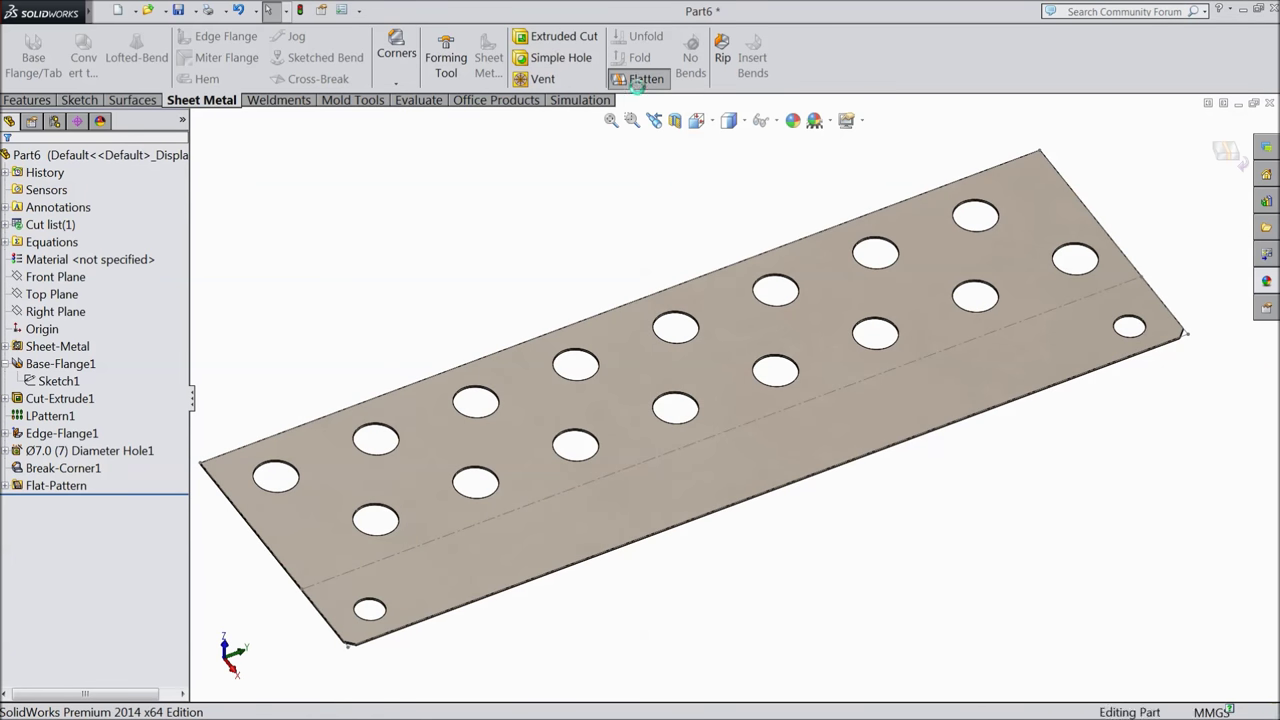
pyautogui.click(640, 79)
pyautogui.moveTo(559, 253); pyautogui.dragTo(517, 200, button='middle')
# - Save the part as "6.SS End Plate" in the Heat Exchanger folder
pyautogui.click(178, 11)
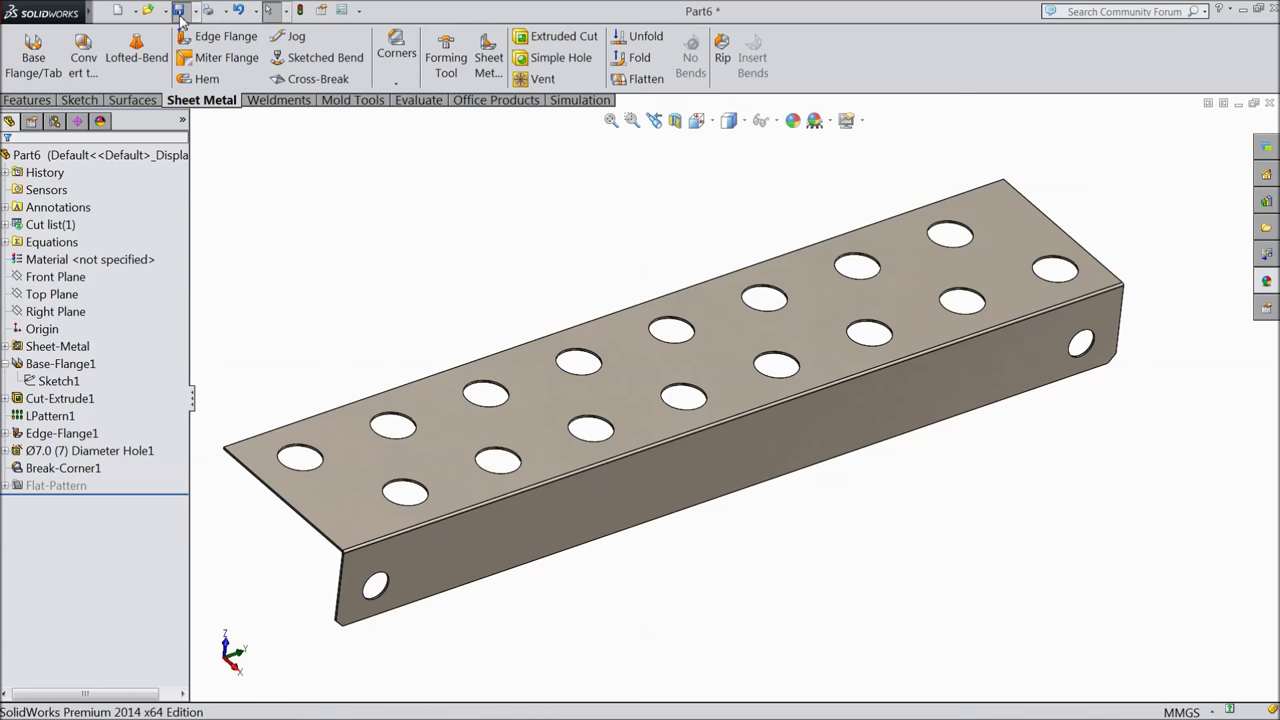
pyautogui.write('SS End Plate')
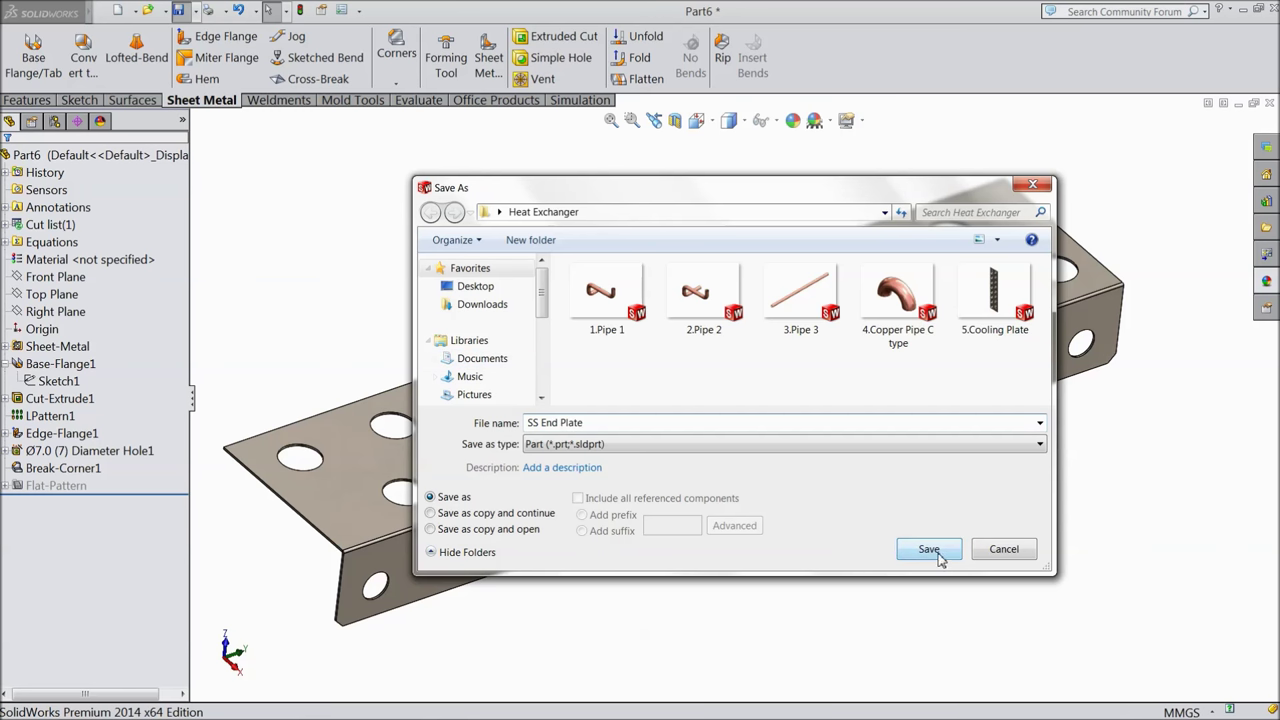
pyautogui.click(530, 422)
pyautogui.write('6.')
pyautogui.click(927, 552)
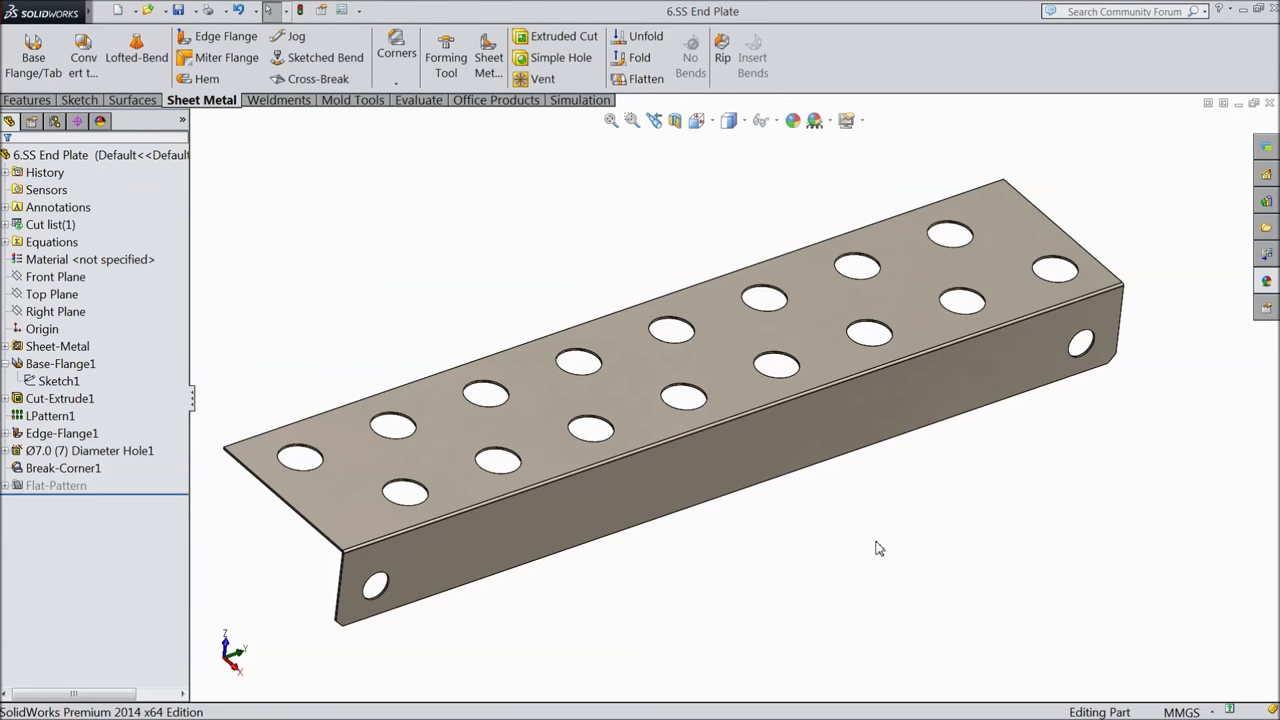
# - Edit the edge flange and reverse its direction so it folds toward the opposite side of the perforated plate
pyautogui.moveTo(820, 567); pyautogui.dragTo(735, 421, button='middle')
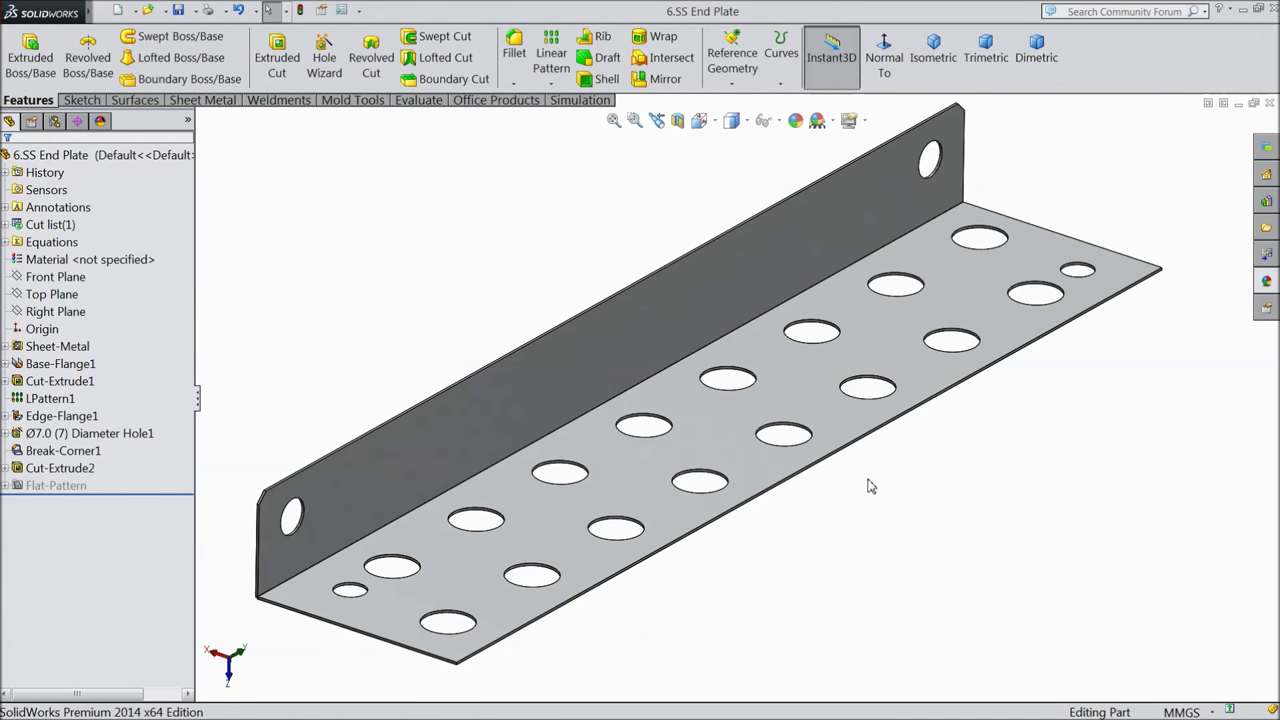
pyautogui.moveTo(886, 434); pyautogui.dragTo(855, 483, button='middle')
pyautogui.moveTo(950, 341); pyautogui.dragTo(991, 309, button='middle')
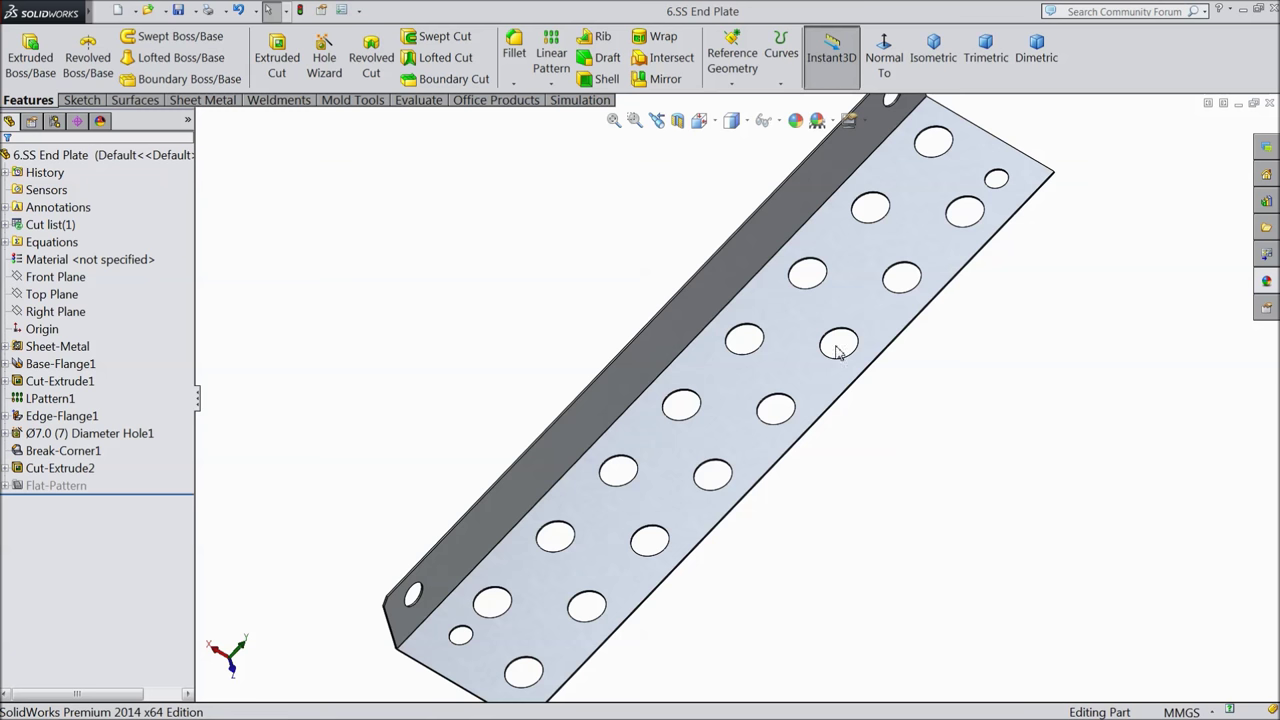
pyautogui.moveTo(771, 409); pyautogui.dragTo(791, 369, button='middle')
pyautogui.scroll(-2, 797, 372)
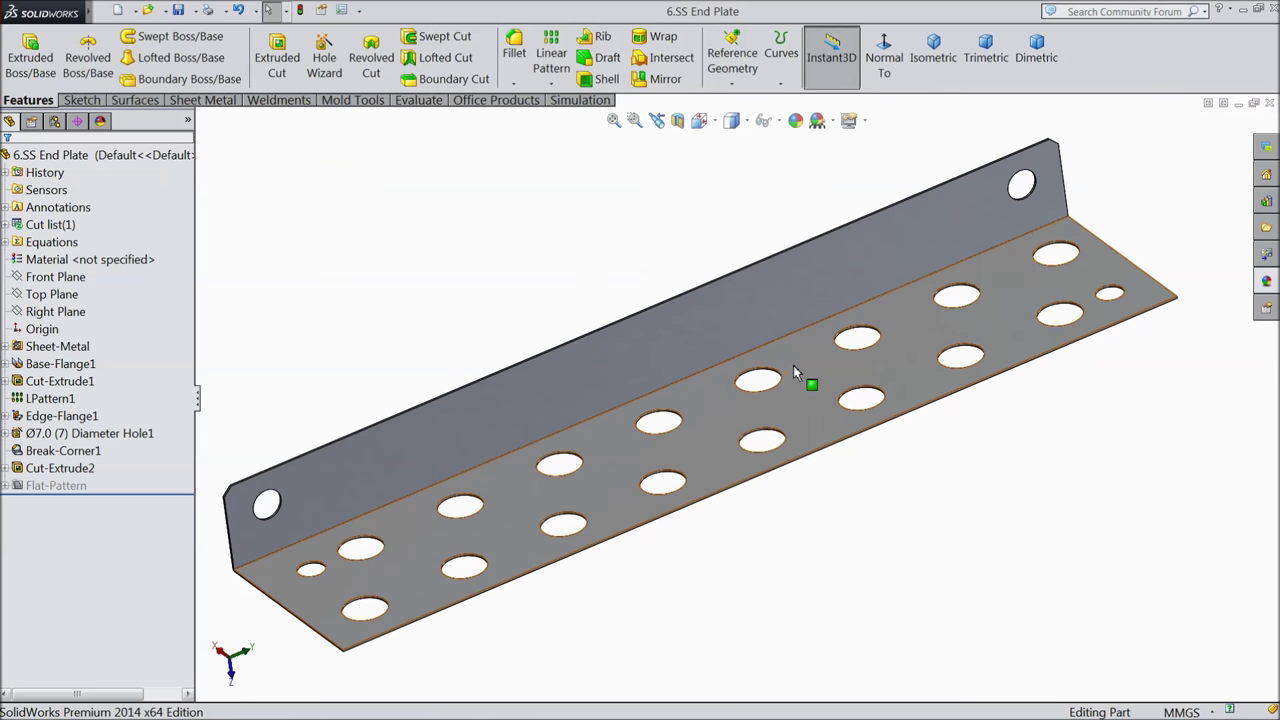
pyautogui.click(124, 436)
pyautogui.click(62, 416)
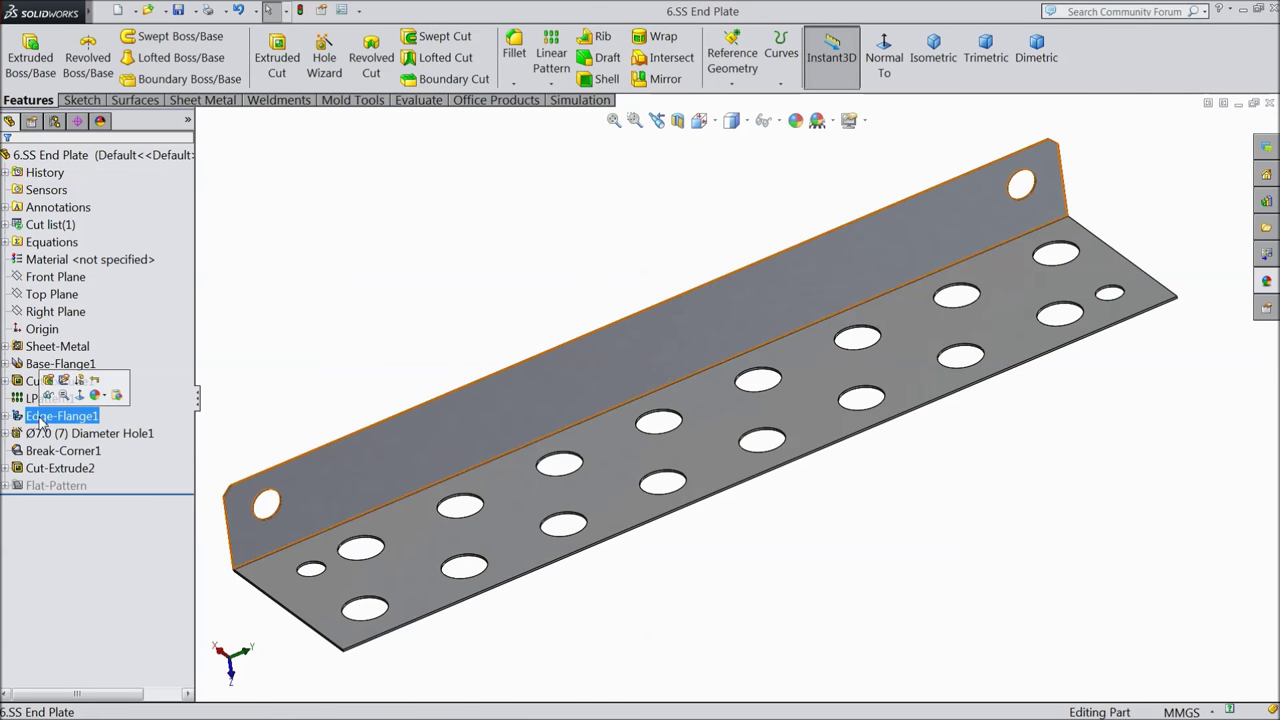
pyautogui.click(50, 388)
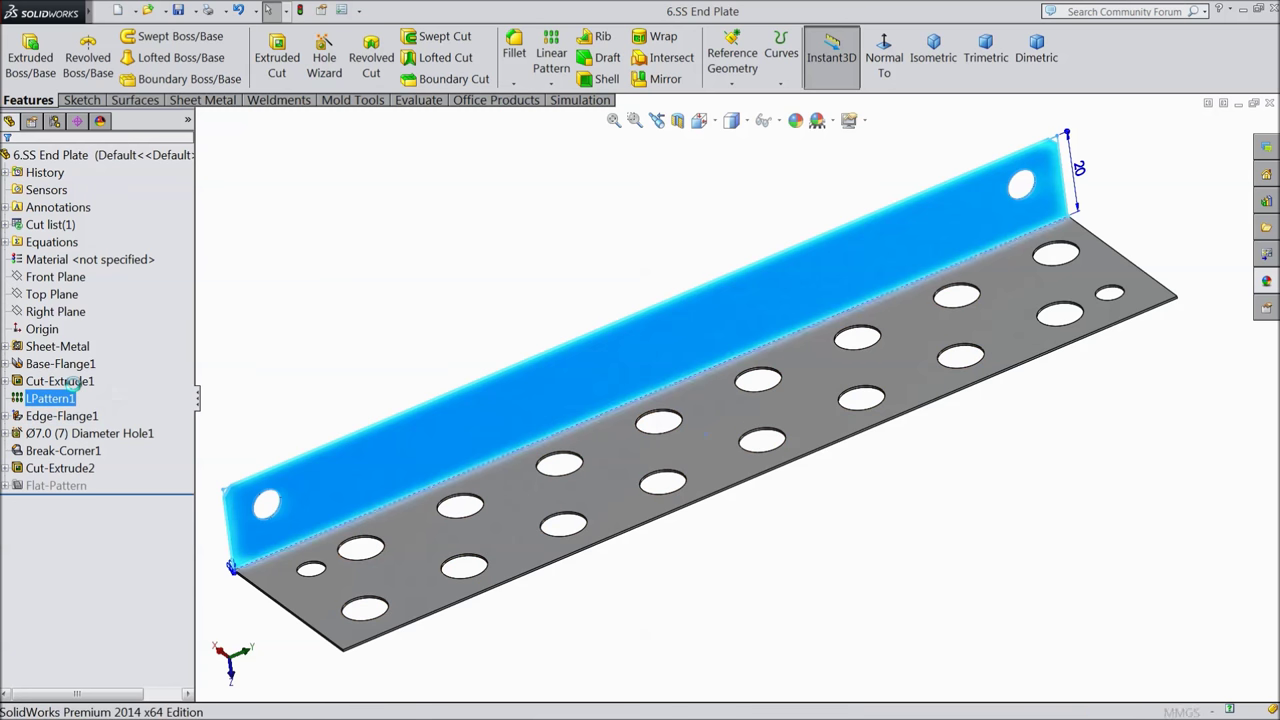
pyautogui.moveTo(663, 481); pyautogui.dragTo(566, 375, button='middle')
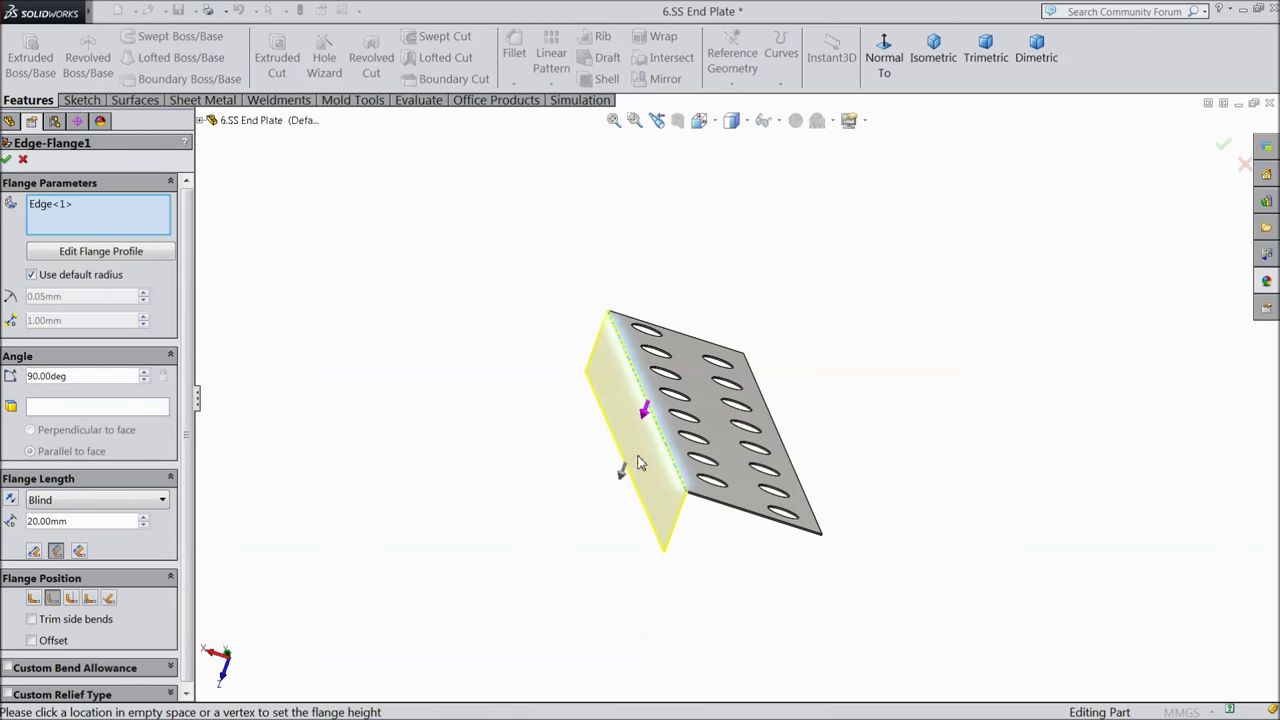
pyautogui.scroll(-2, 650, 455)
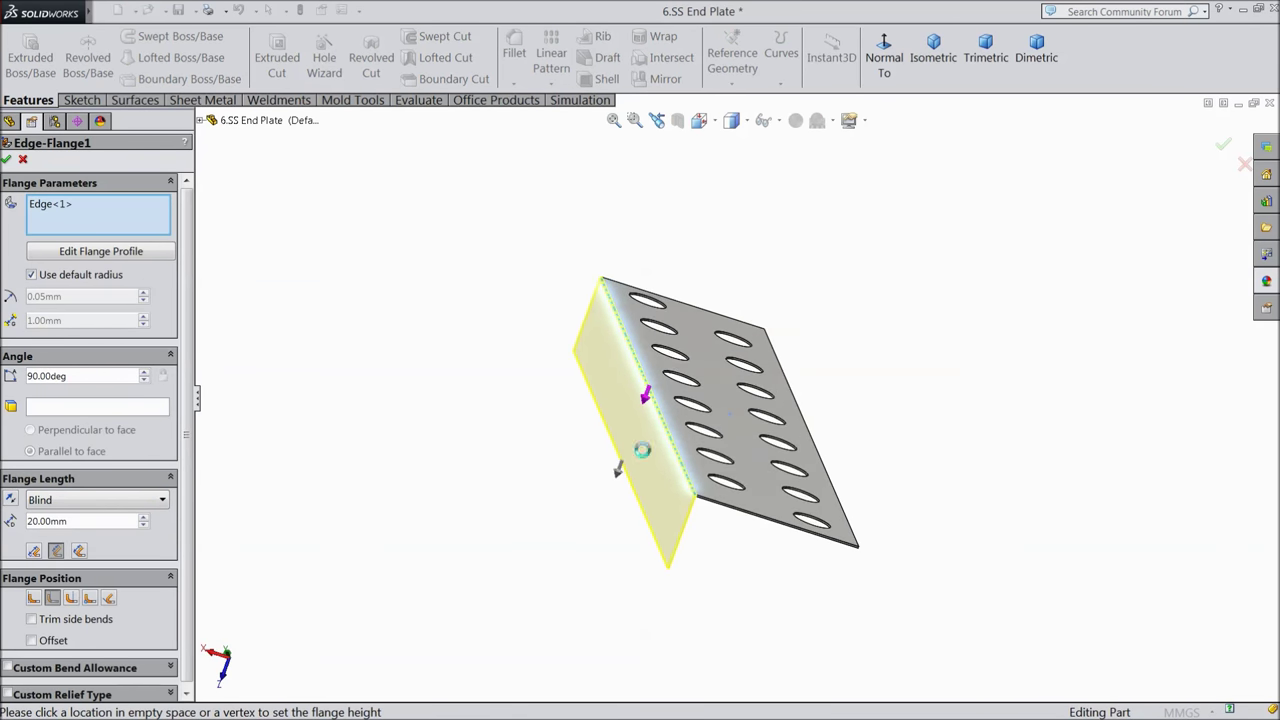
pyautogui.click(7, 160)
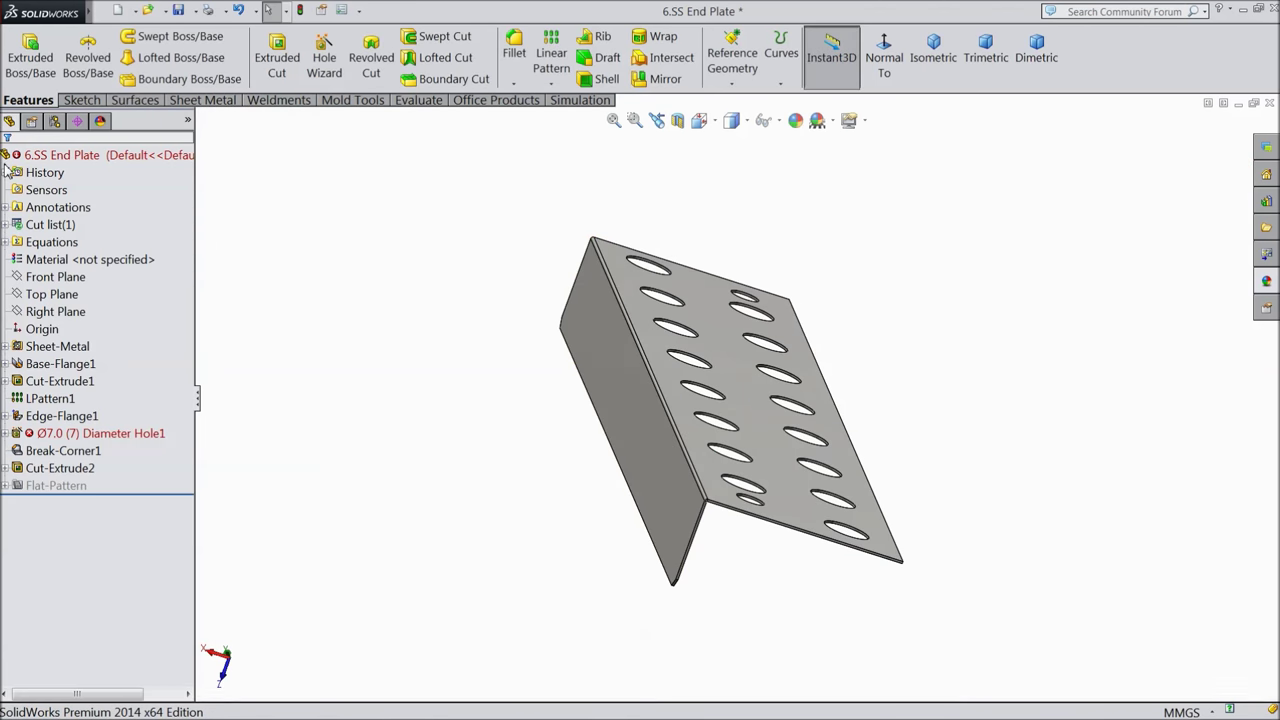
# - Open the 7 mm flange holes for position editing and view the flange face straight on
pyautogui.click(55, 433)
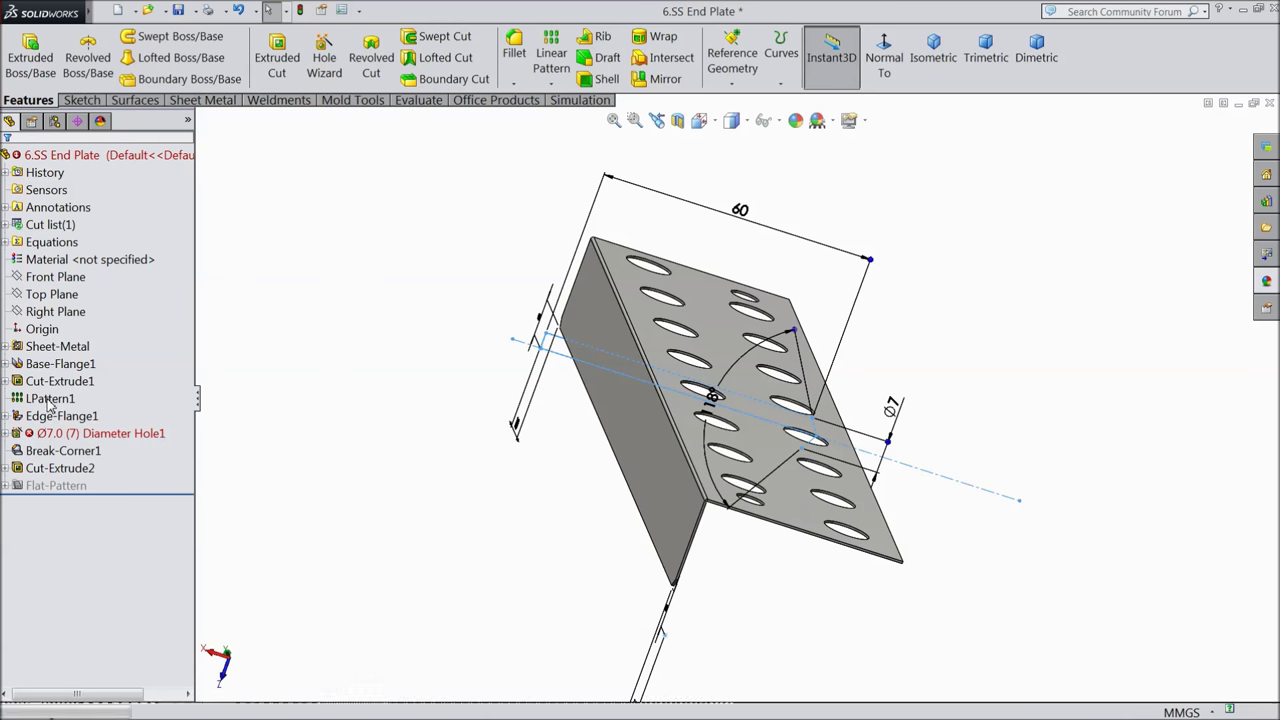
pyautogui.press('Escape')
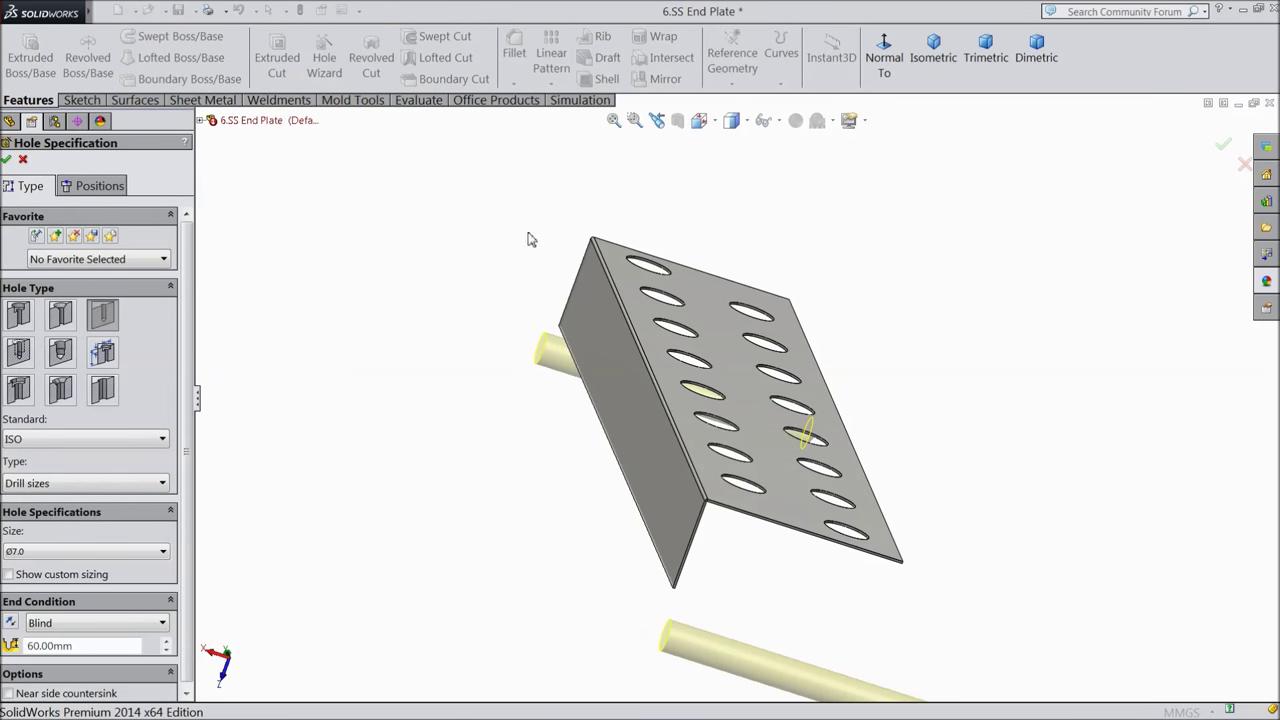
pyautogui.moveTo(460, 353); pyautogui.dragTo(578, 435, button='middle')
pyautogui.click(94, 186)
pyautogui.moveTo(443, 354); pyautogui.dragTo(586, 457, button='middle')
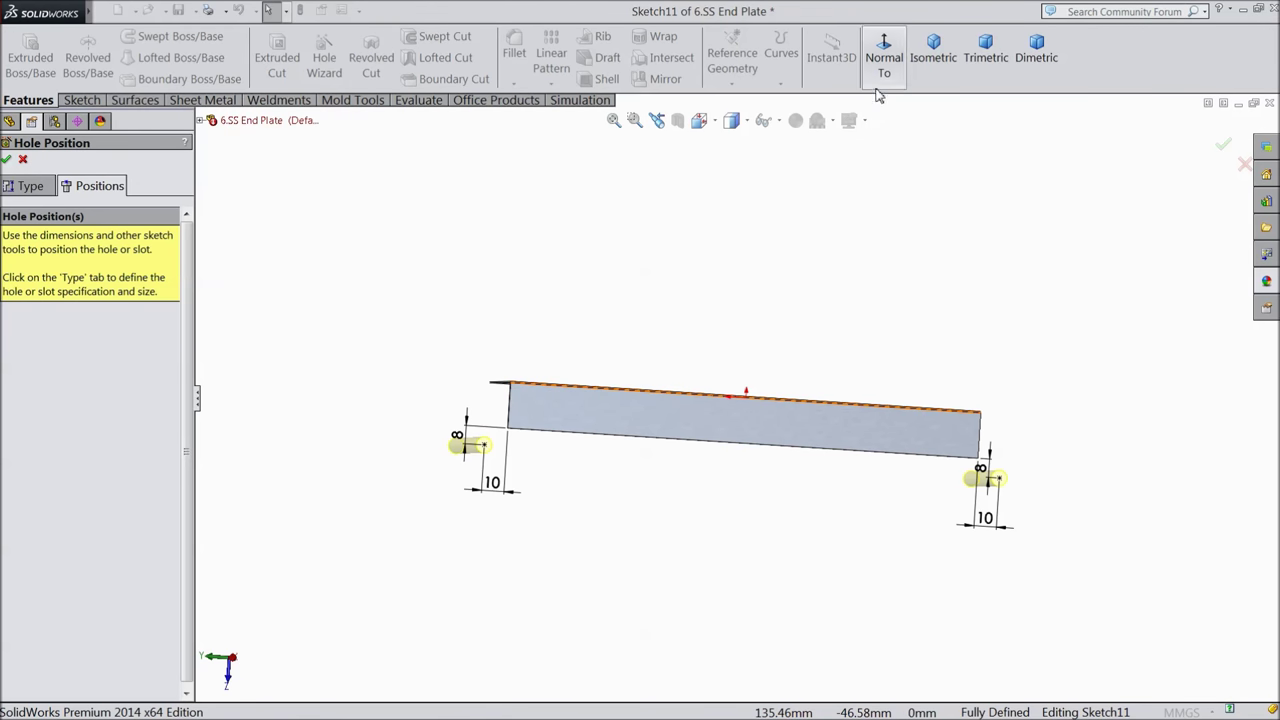
pyautogui.click(889, 79)
# - Flip the +Y-end hole onto the flange by setting its corner offsets to -8 mm across and -10 mm along
pyautogui.scroll(-5, 760, 192)
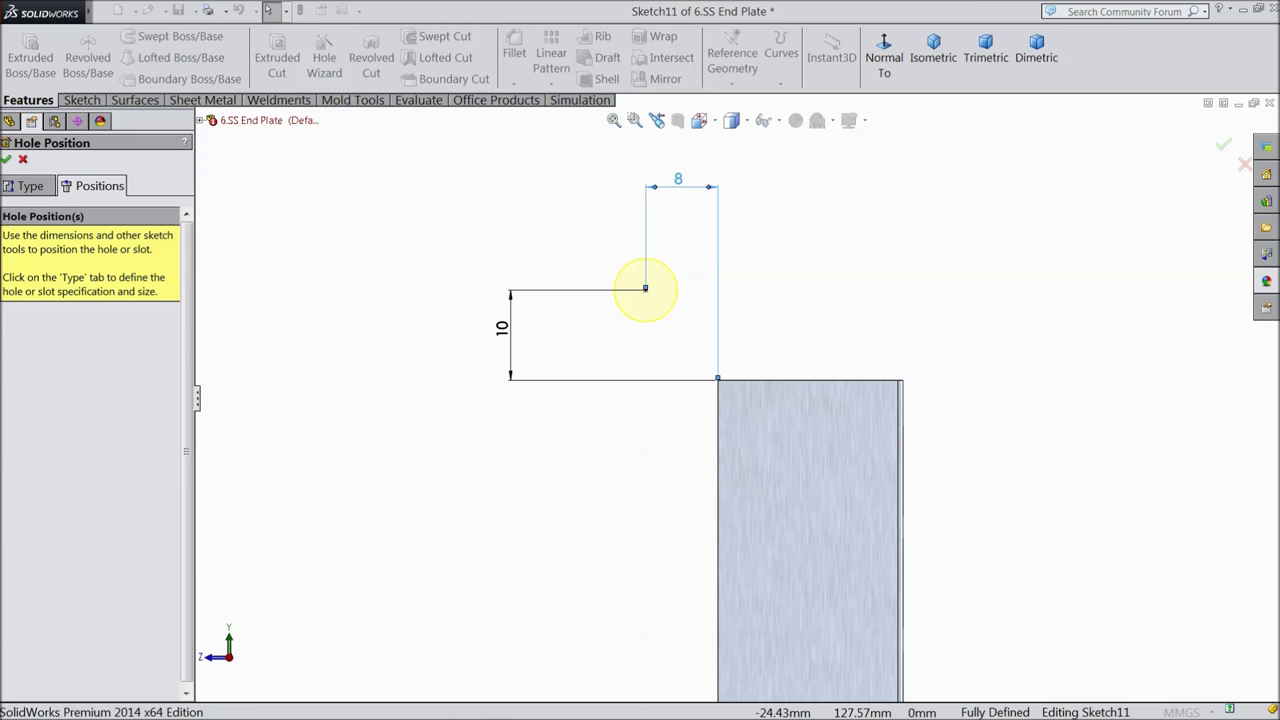
pyautogui.doubleClick(680, 182)
pyautogui.click(604, 202)
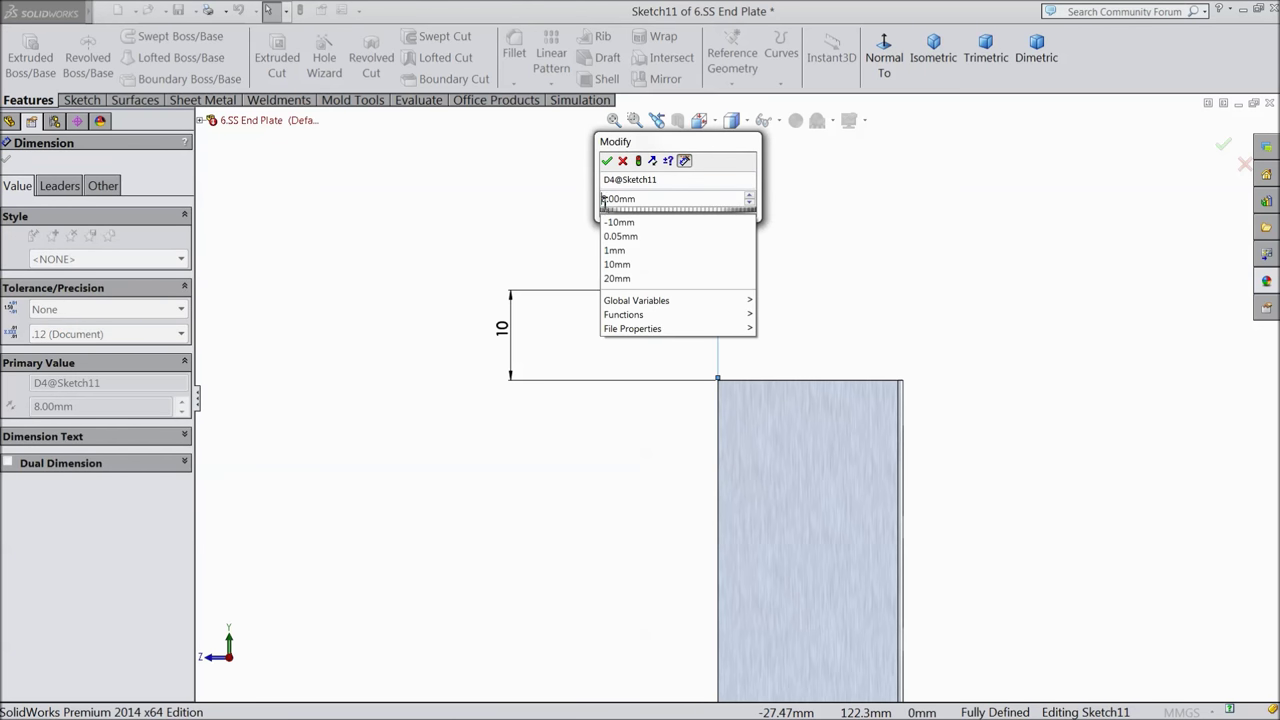
pyautogui.write('=')
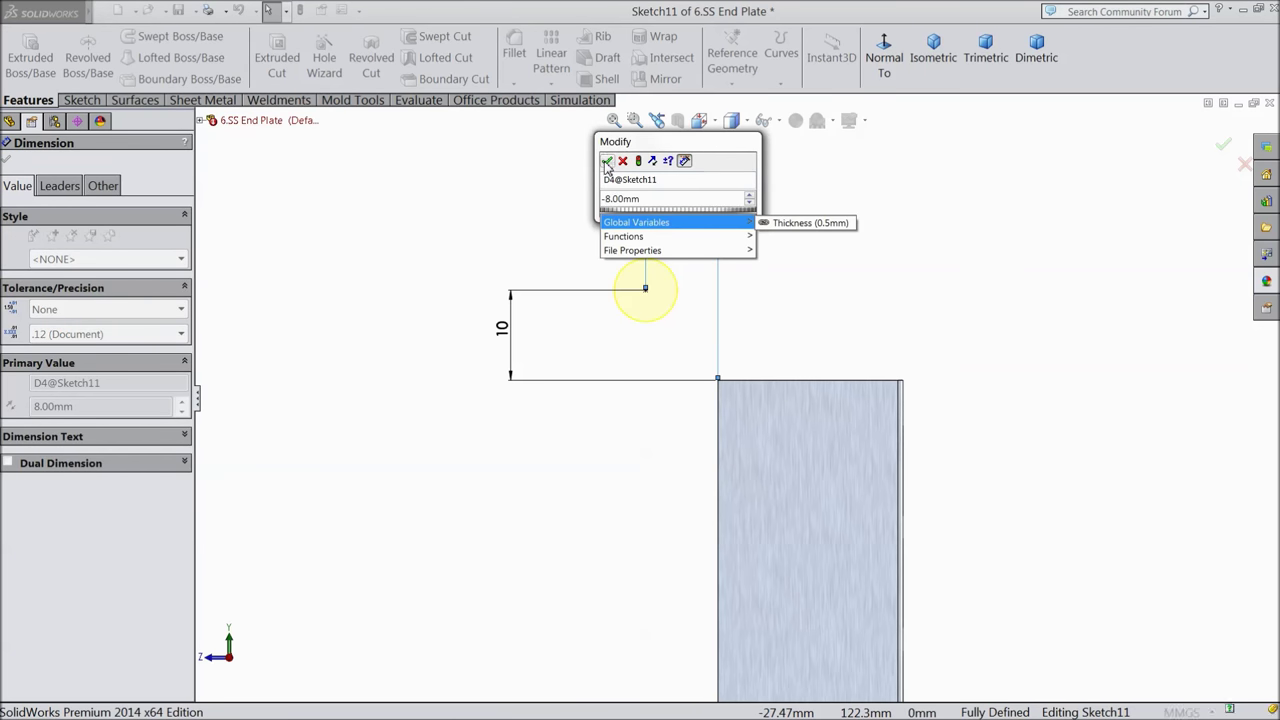
pyautogui.click(607, 163)
pyautogui.doubleClick(648, 331)
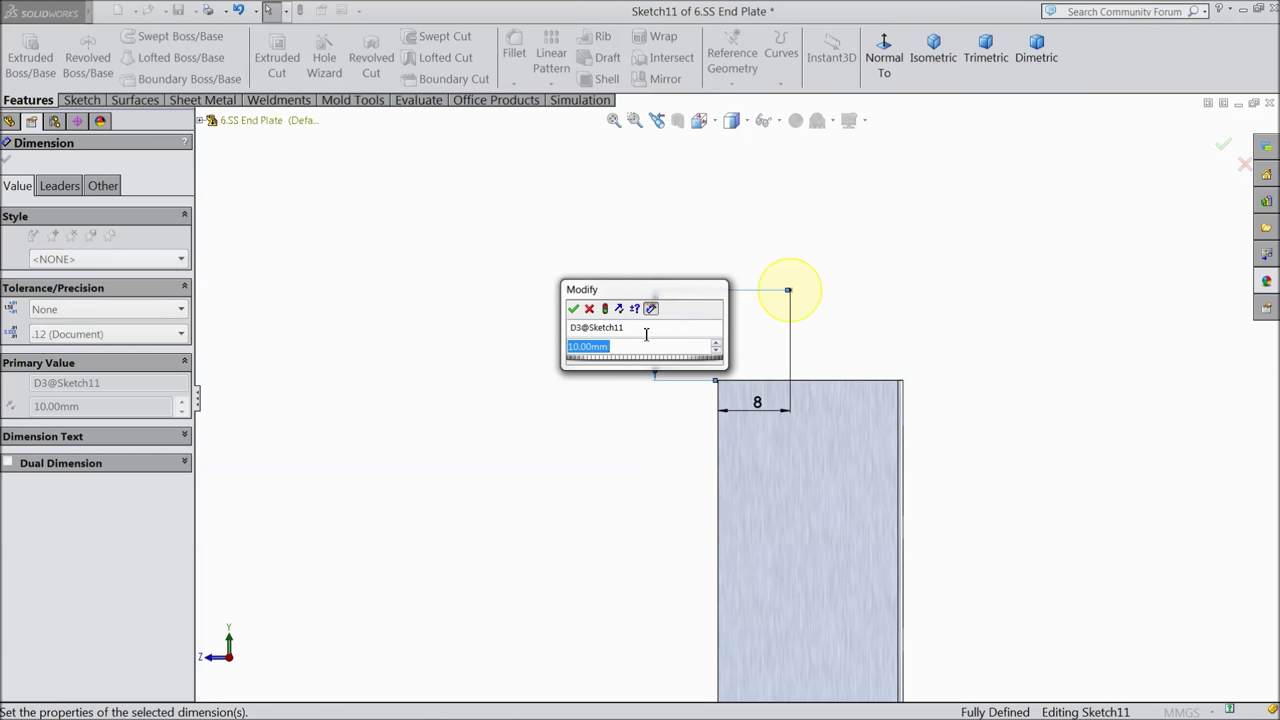
pyautogui.click(572, 346)
pyautogui.write('=')
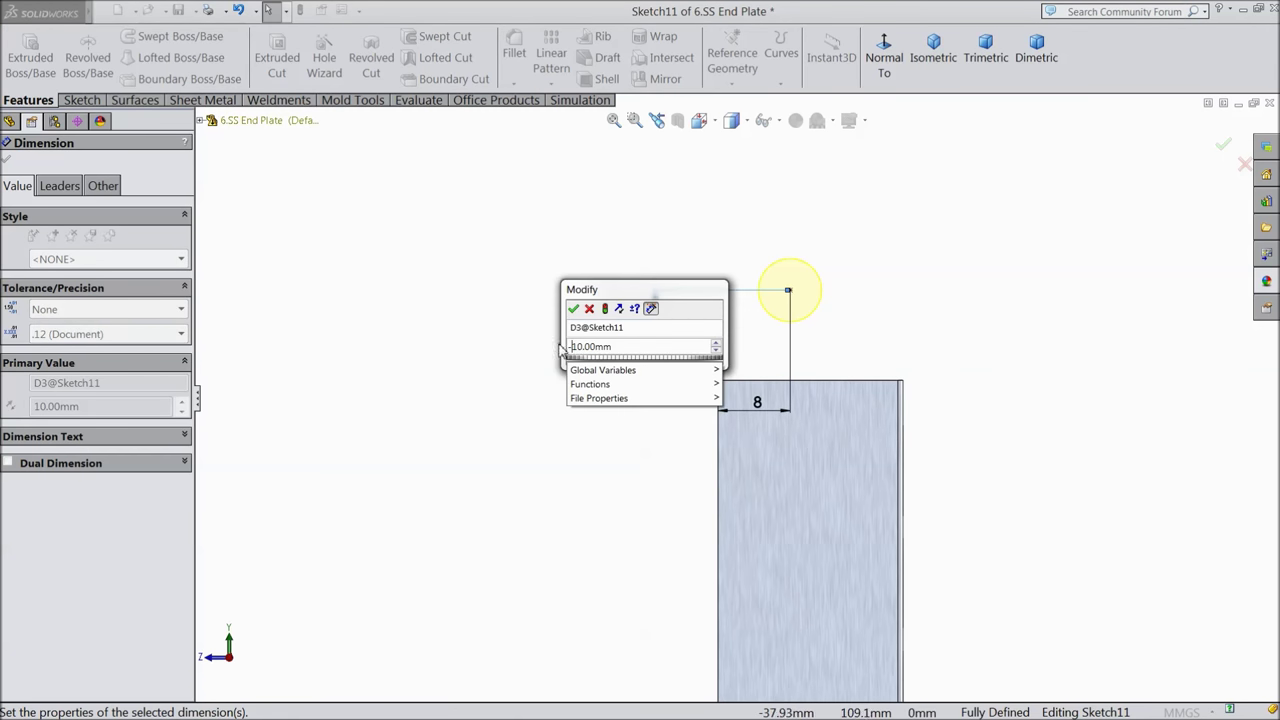
pyautogui.click(573, 308)
# - Flip the hole at the flange's other end onto the face with offsets of -10 mm along and -8 mm across
pyautogui.scroll(5, 683, 369)
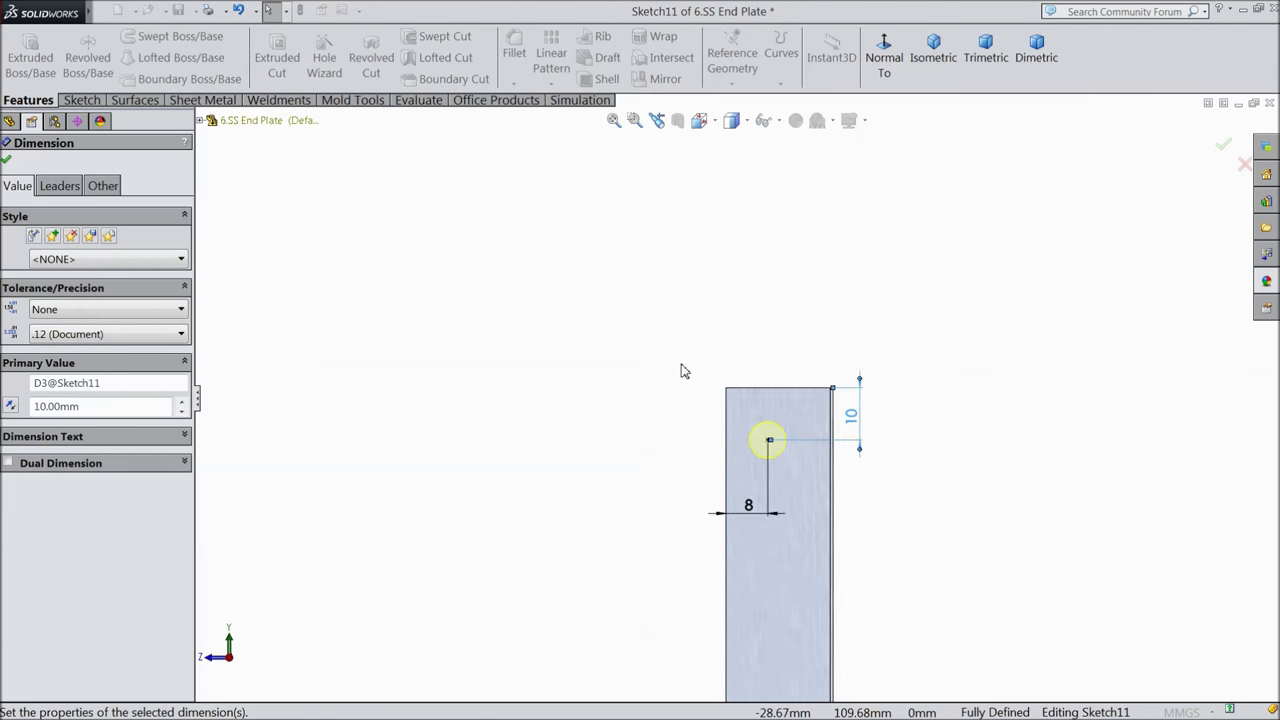
pyautogui.scroll(-2, 741, 549)
pyautogui.scroll(-4, 714, 451)
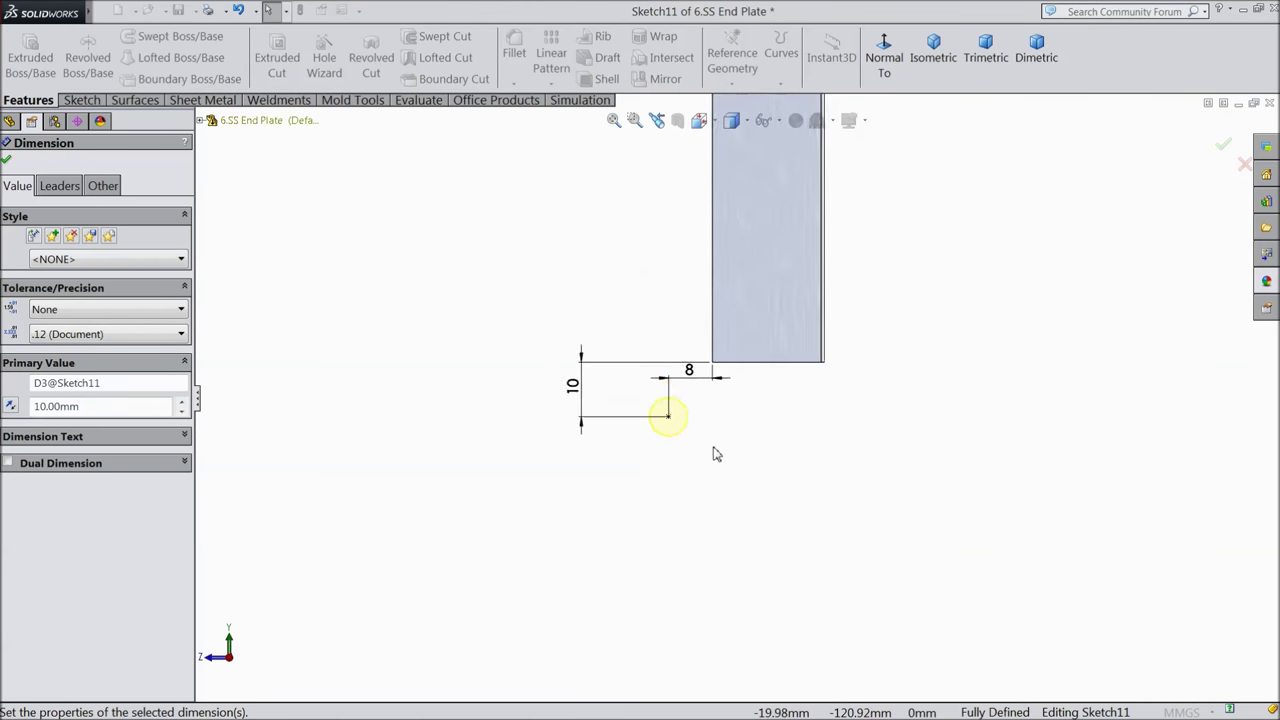
pyautogui.doubleClick(512, 358)
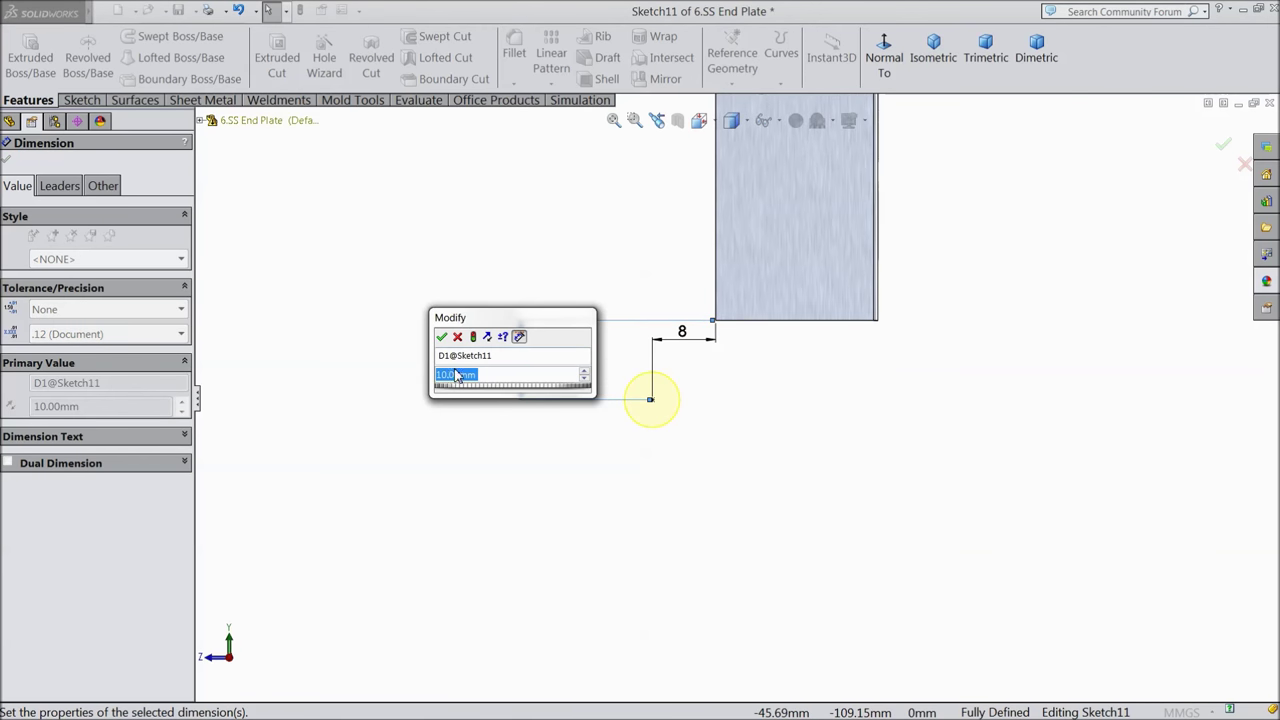
pyautogui.click(440, 374)
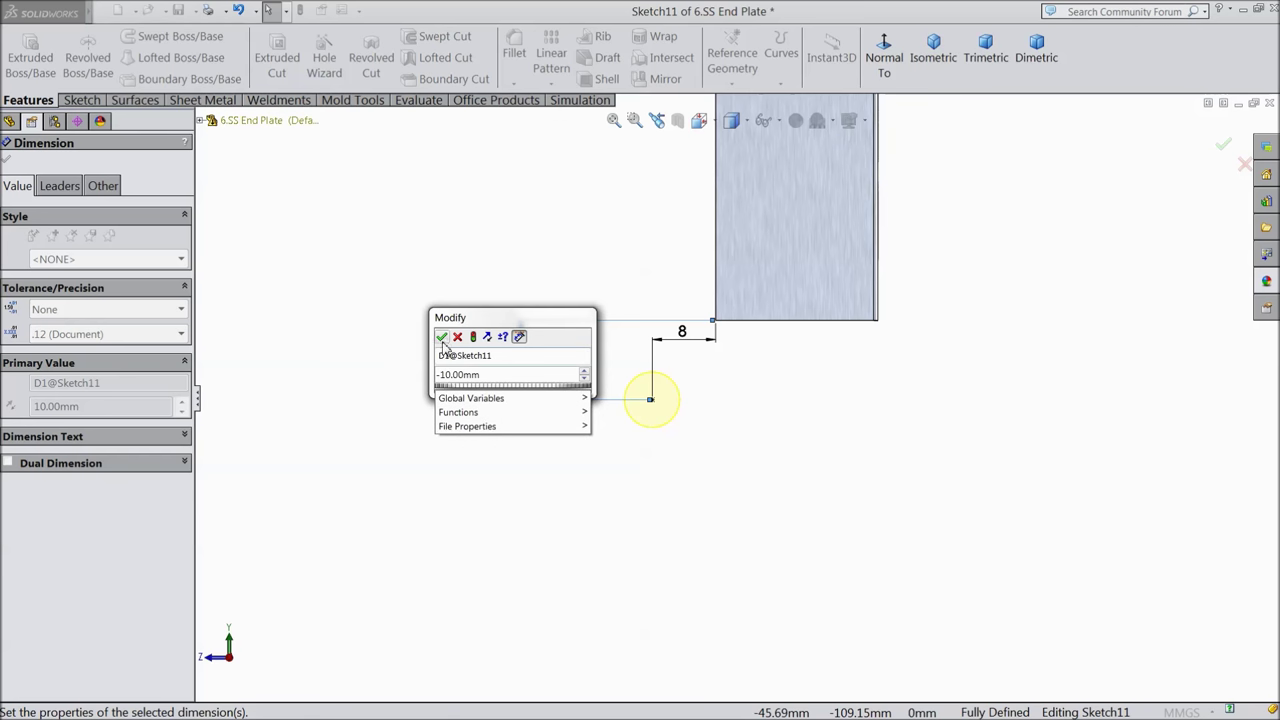
pyautogui.click(441, 337)
pyautogui.doubleClick(683, 173)
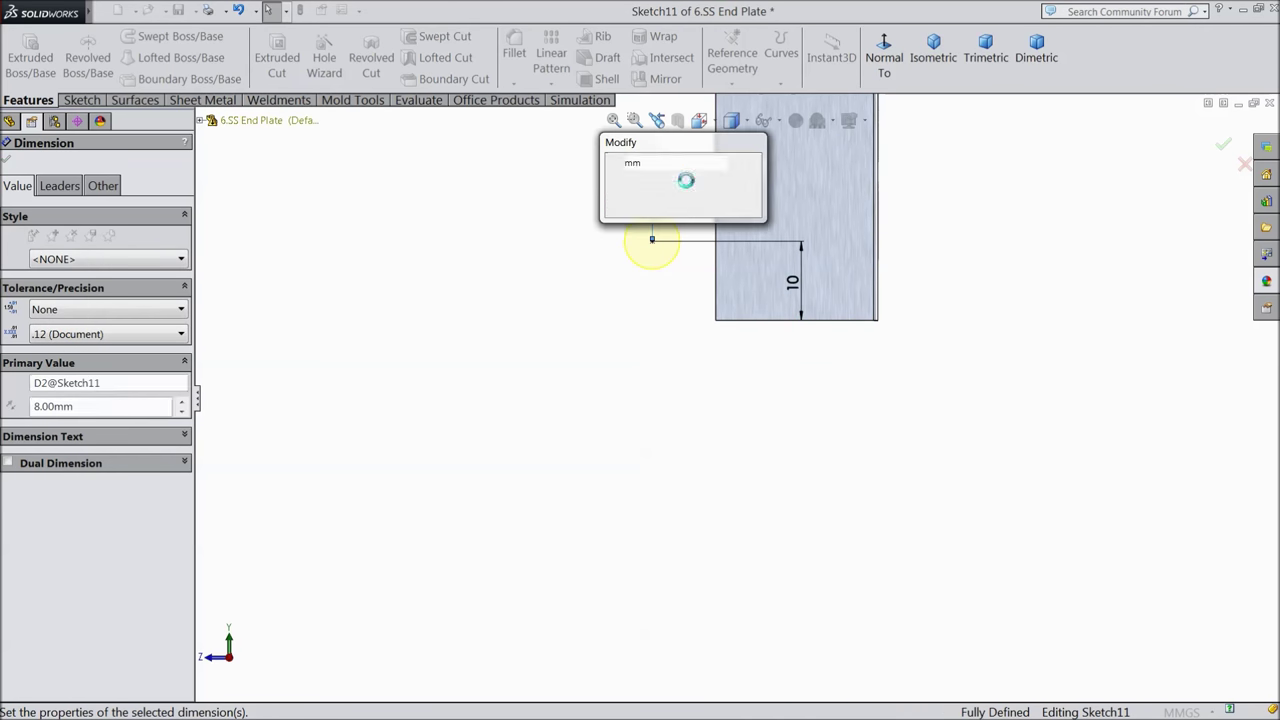
pyautogui.click(610, 200)
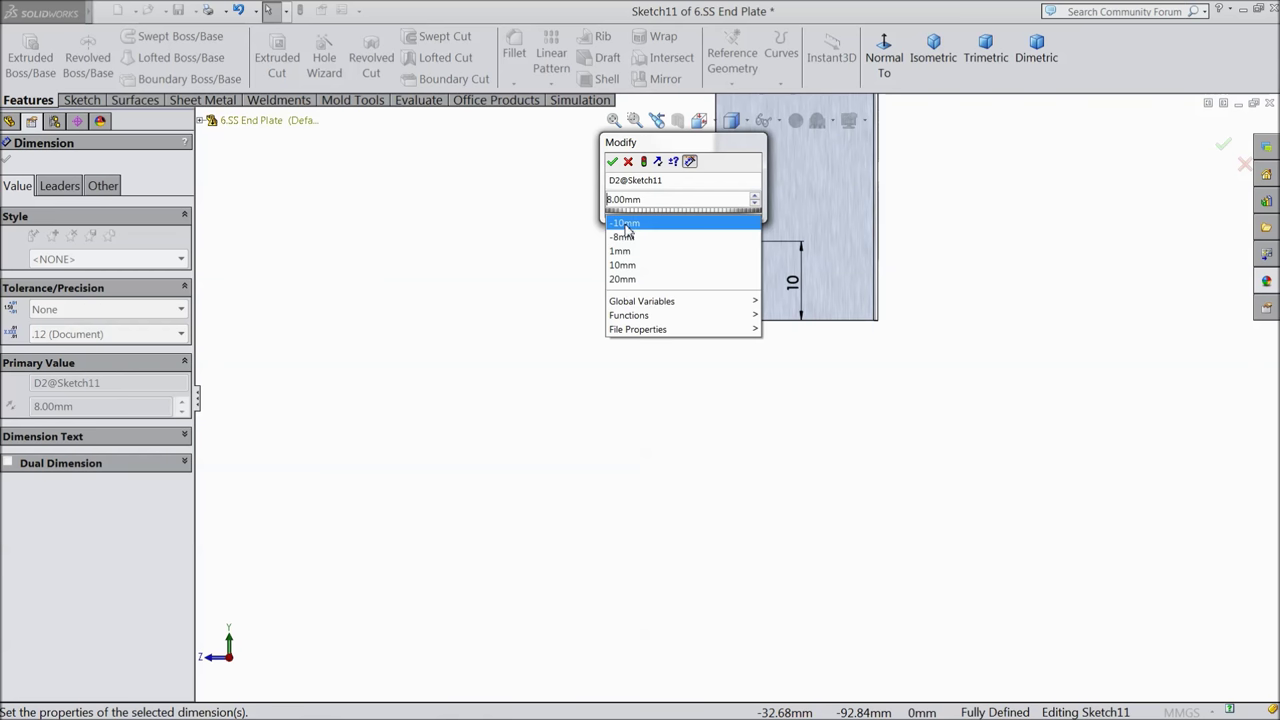
pyautogui.click(612, 161)
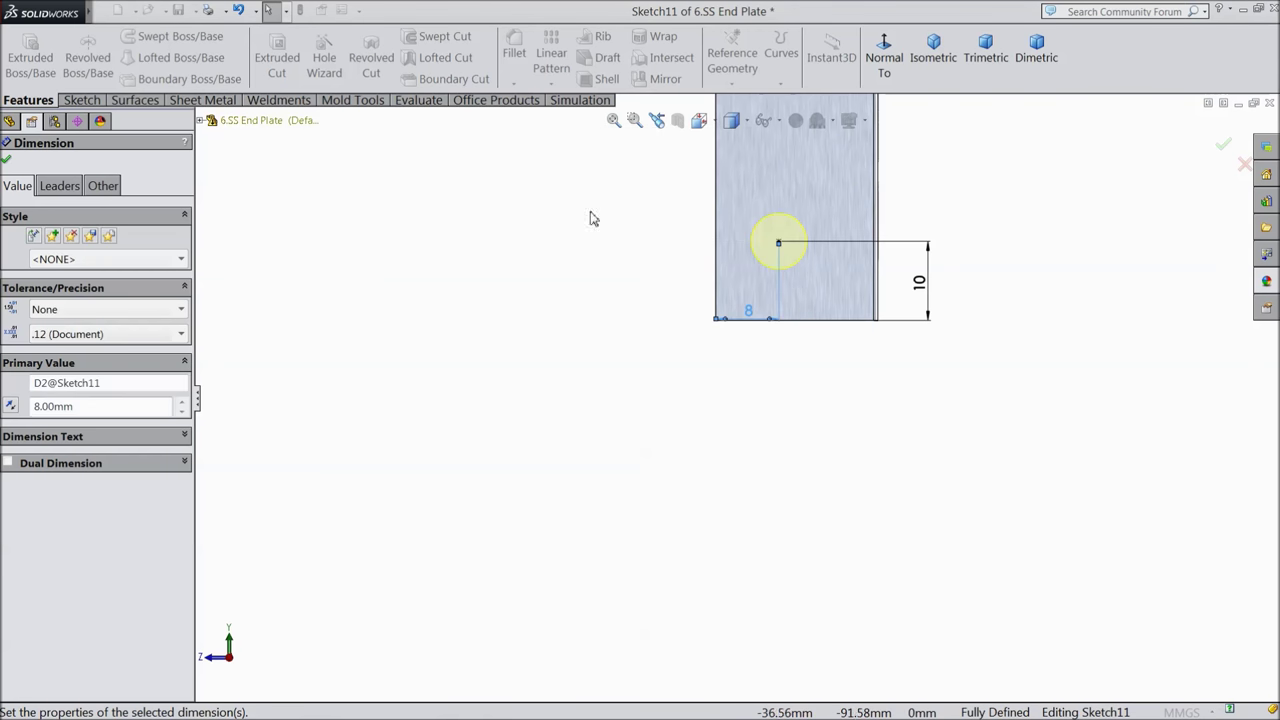
# - Accept the new positions of the two flange holes and inspect the whole bracket
pyautogui.click(7, 161)
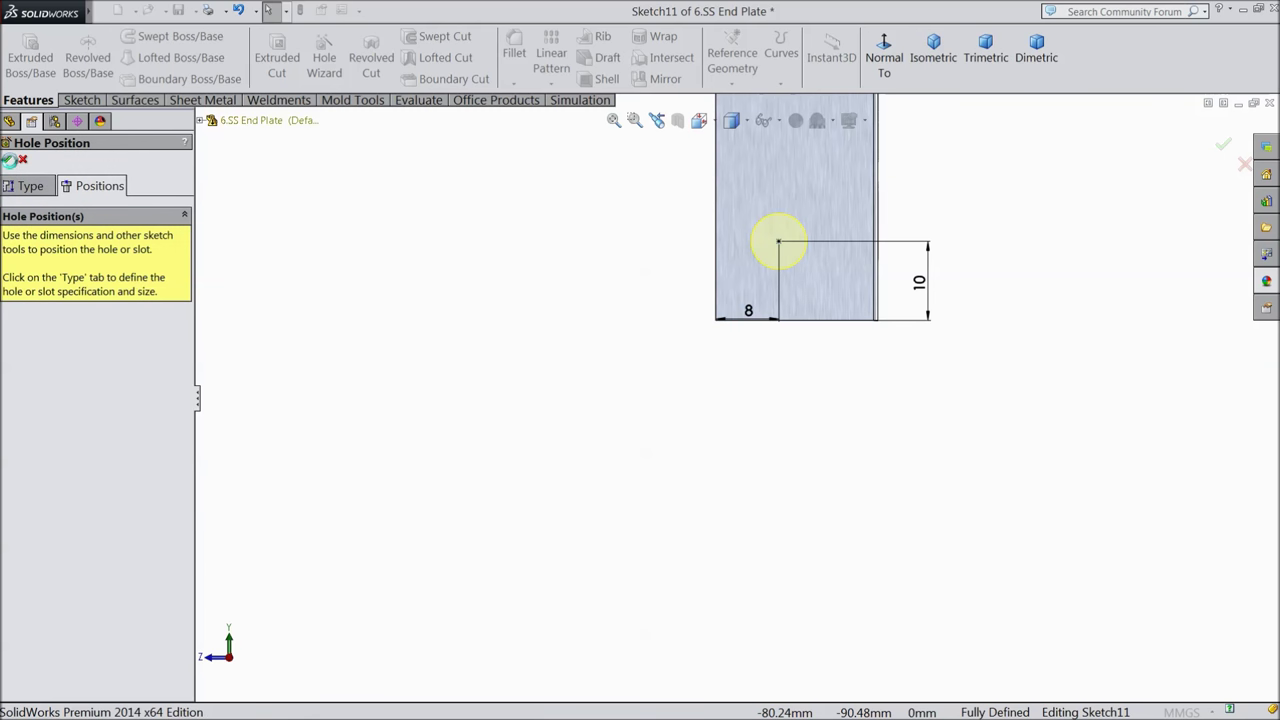
pyautogui.click(7, 161)
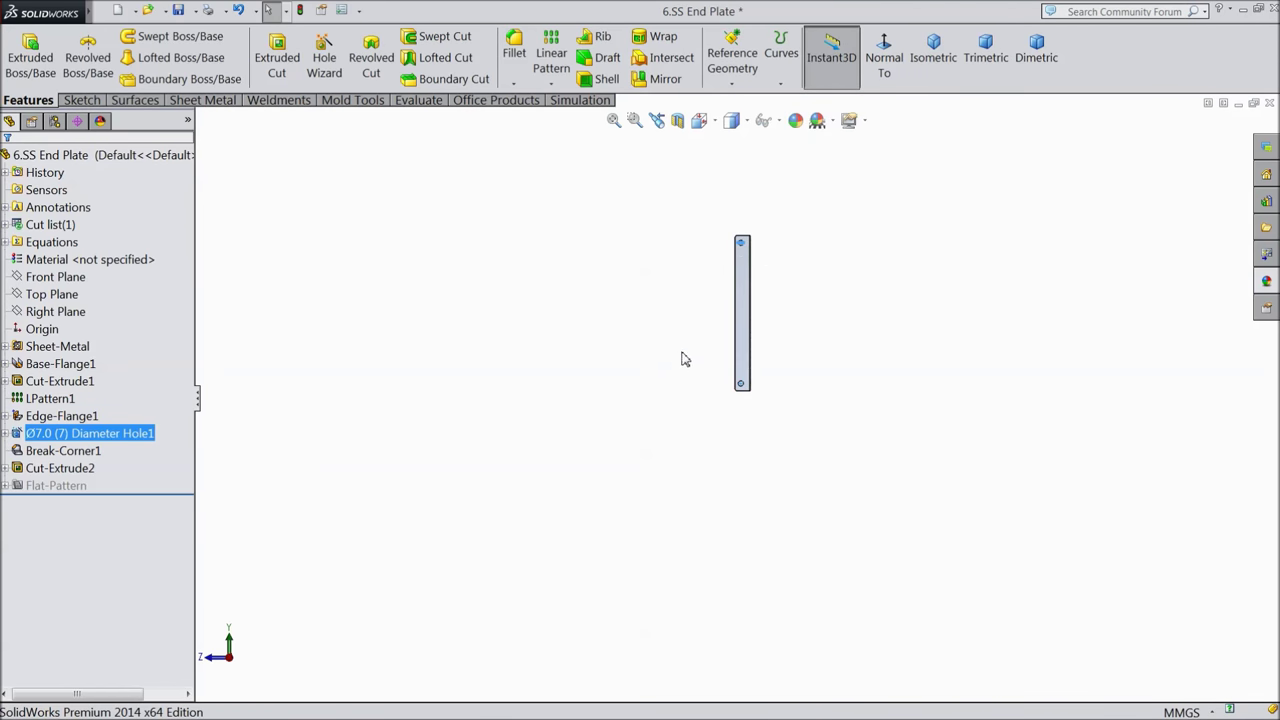
pyautogui.click(573, 317)
pyautogui.moveTo(573, 317); pyautogui.dragTo(731, 423, button='middle')
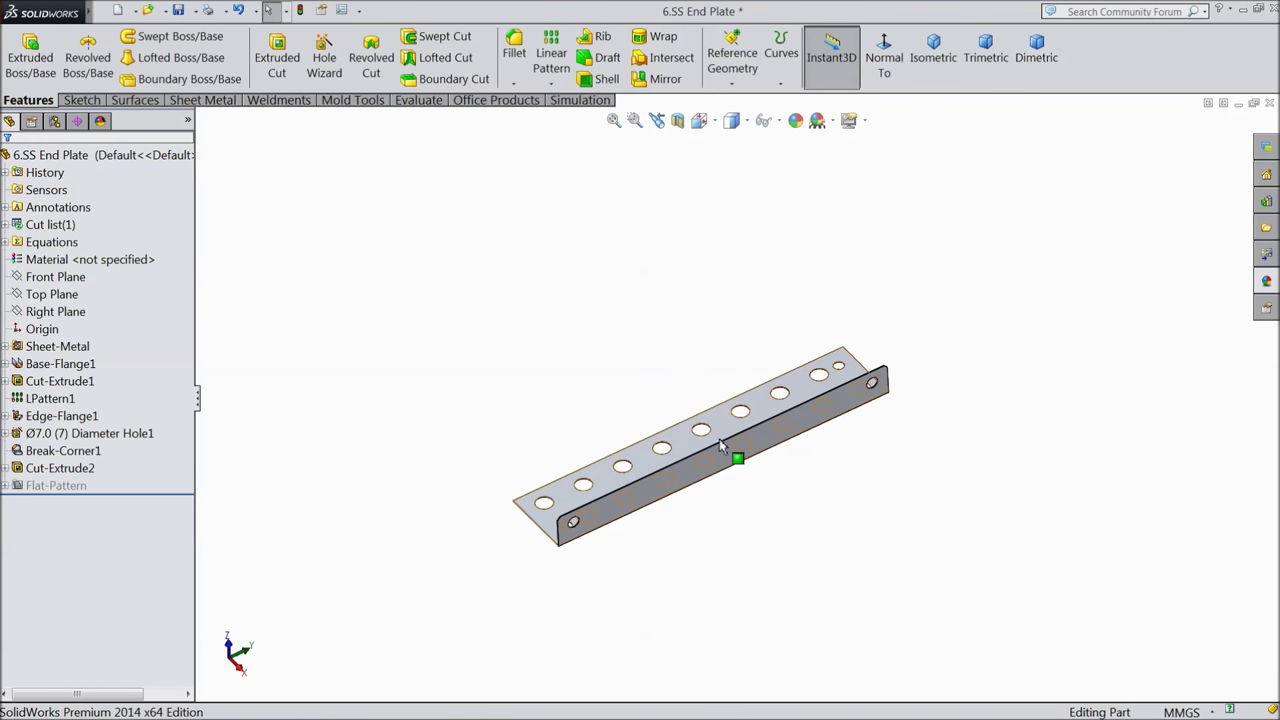
pyautogui.scroll(-6, 714, 462)
pyautogui.press('f')
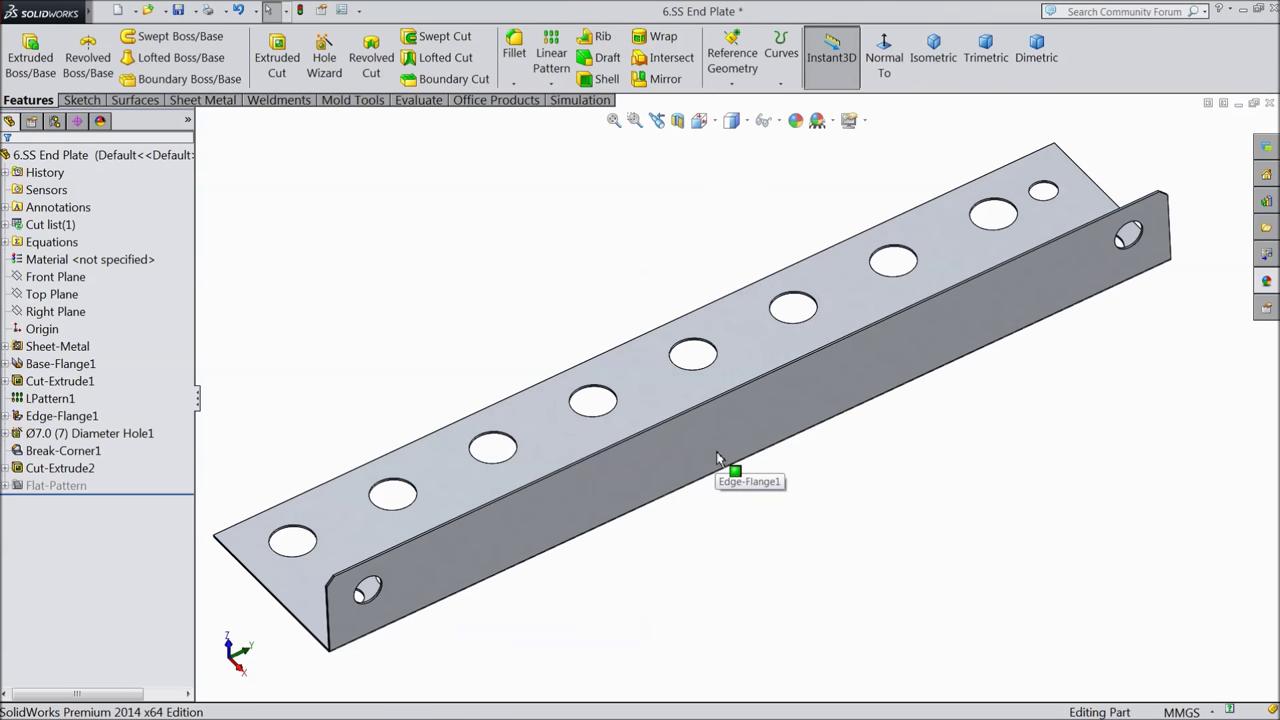
pyautogui.click(199, 11)
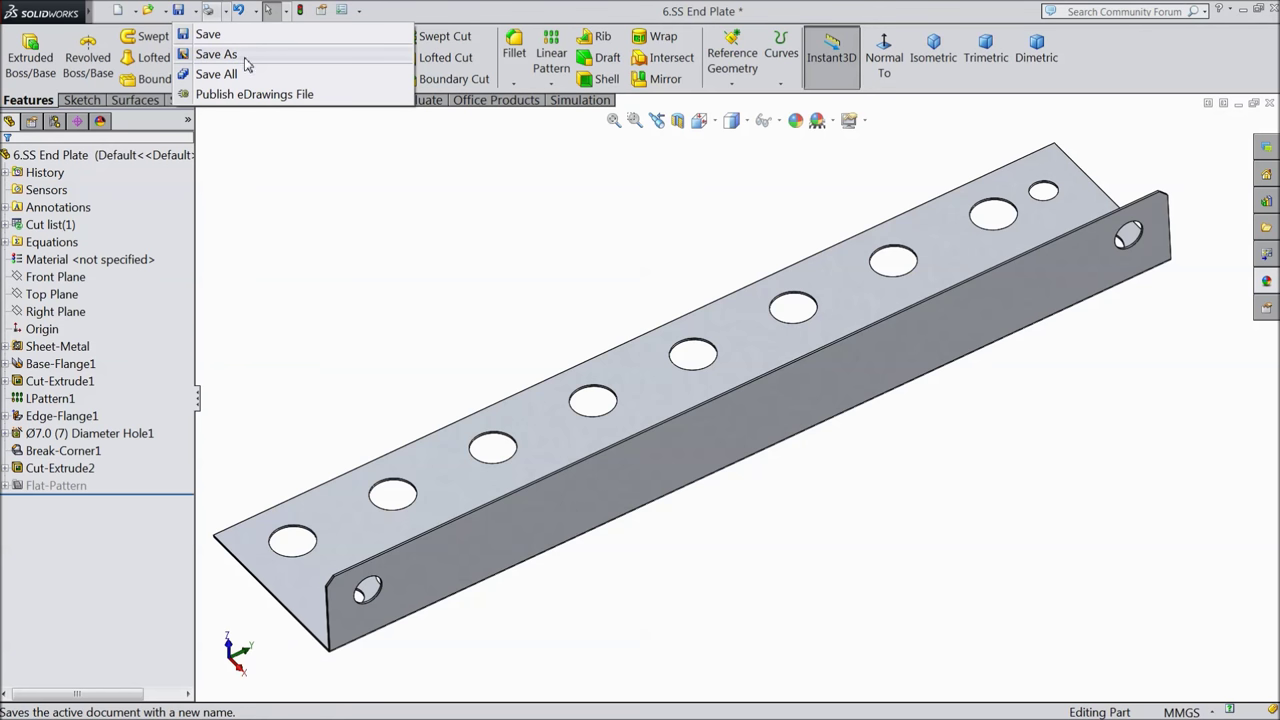
pyautogui.click(245, 56)
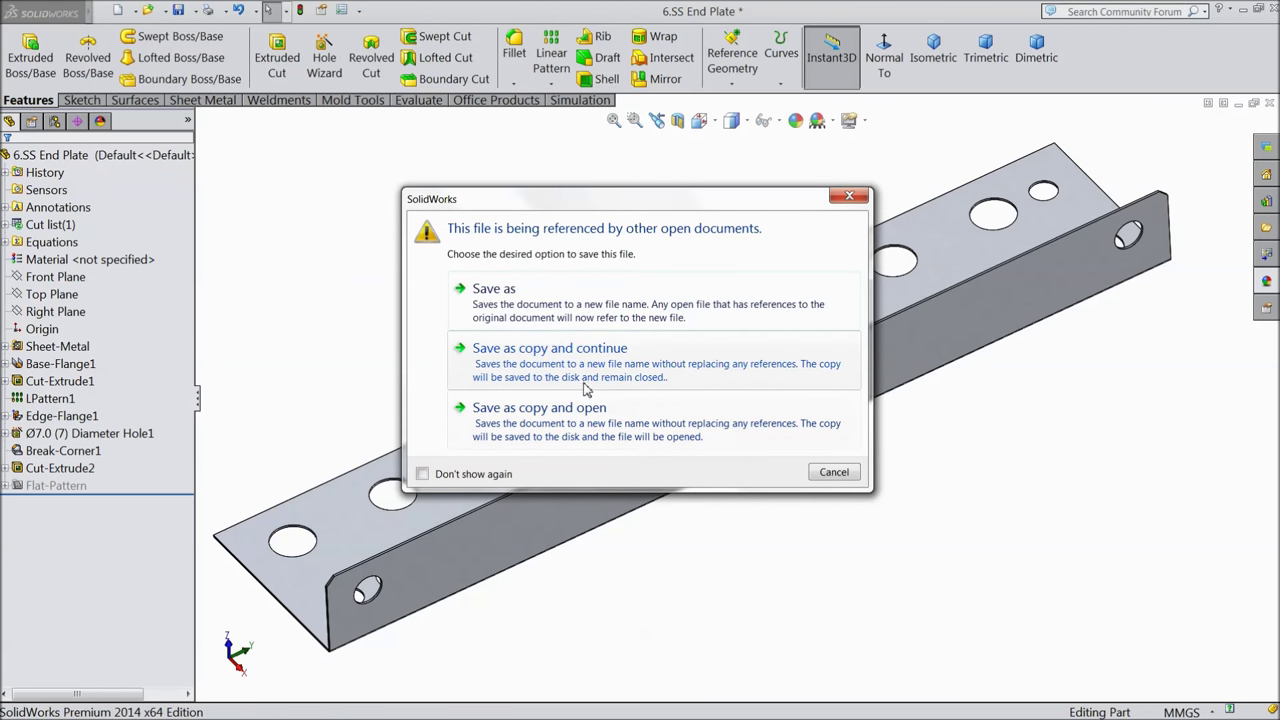
pyautogui.click(847, 198)
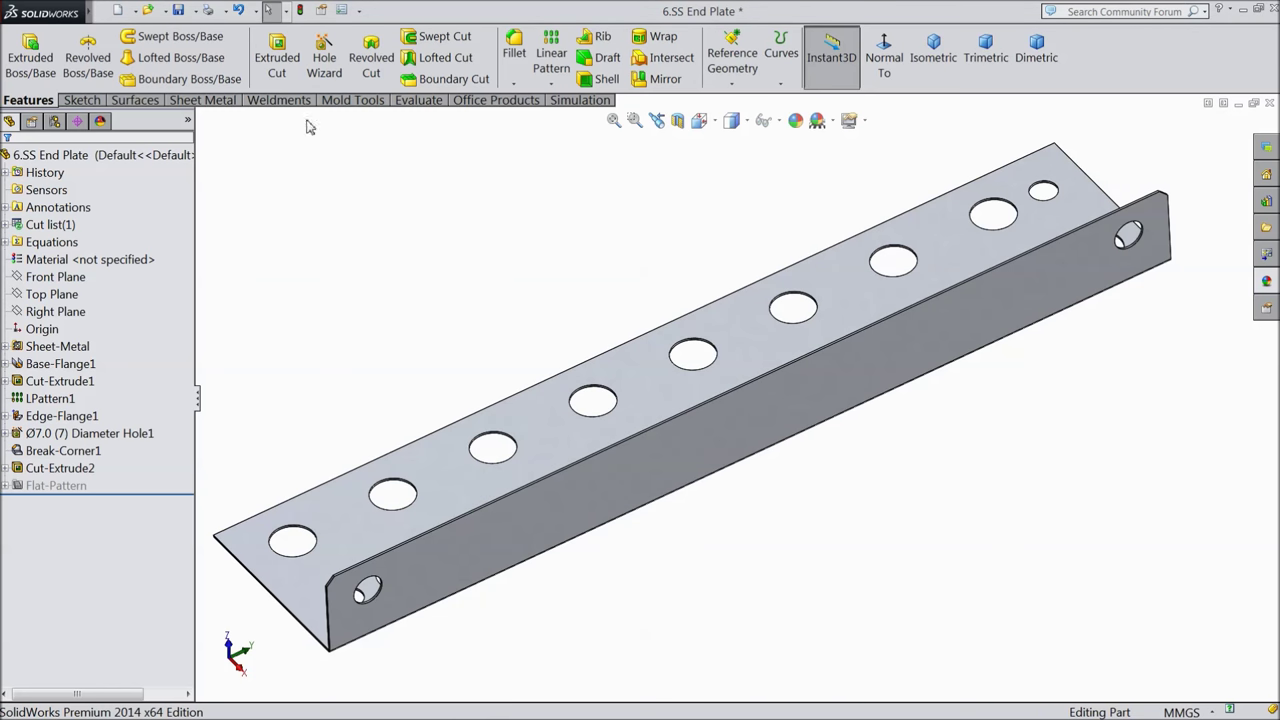
# - Save the reversed end plate as a new part file in the Heat Exchanger folder, adding 1 to its file name
pyautogui.click(190, 10)
pyautogui.click(218, 53)
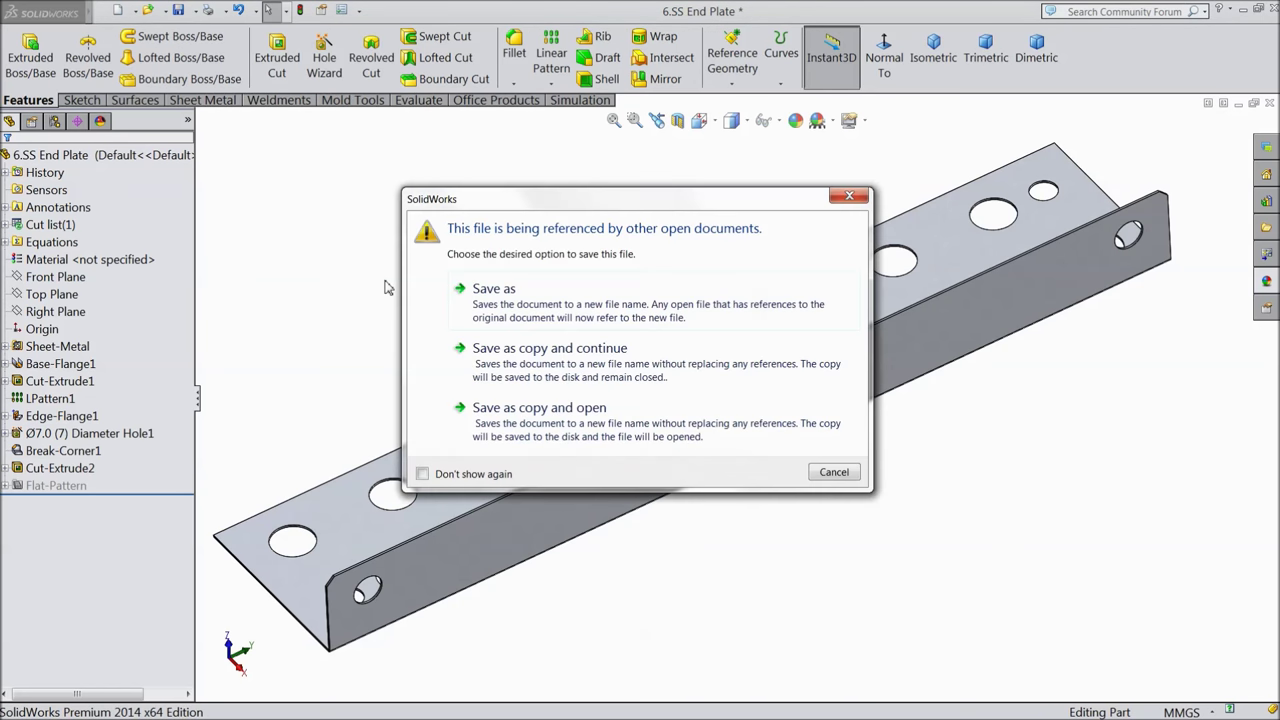
pyautogui.click(507, 307)
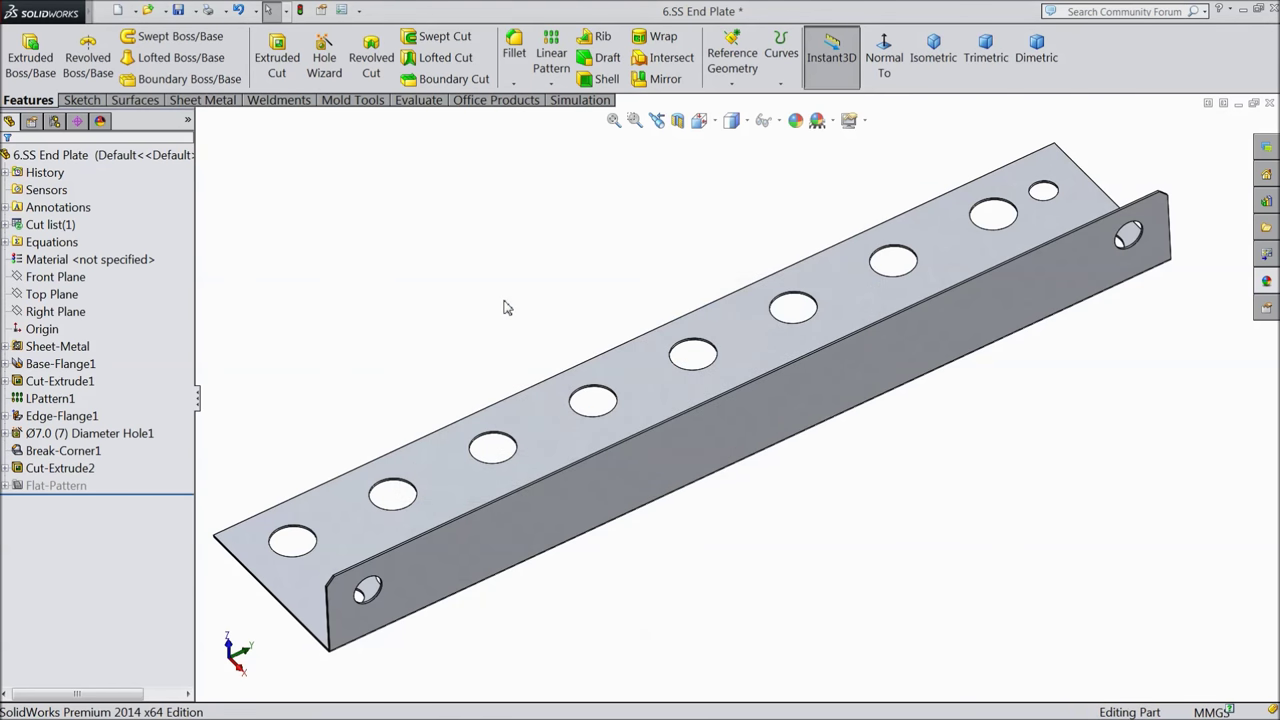
pyautogui.click(597, 424)
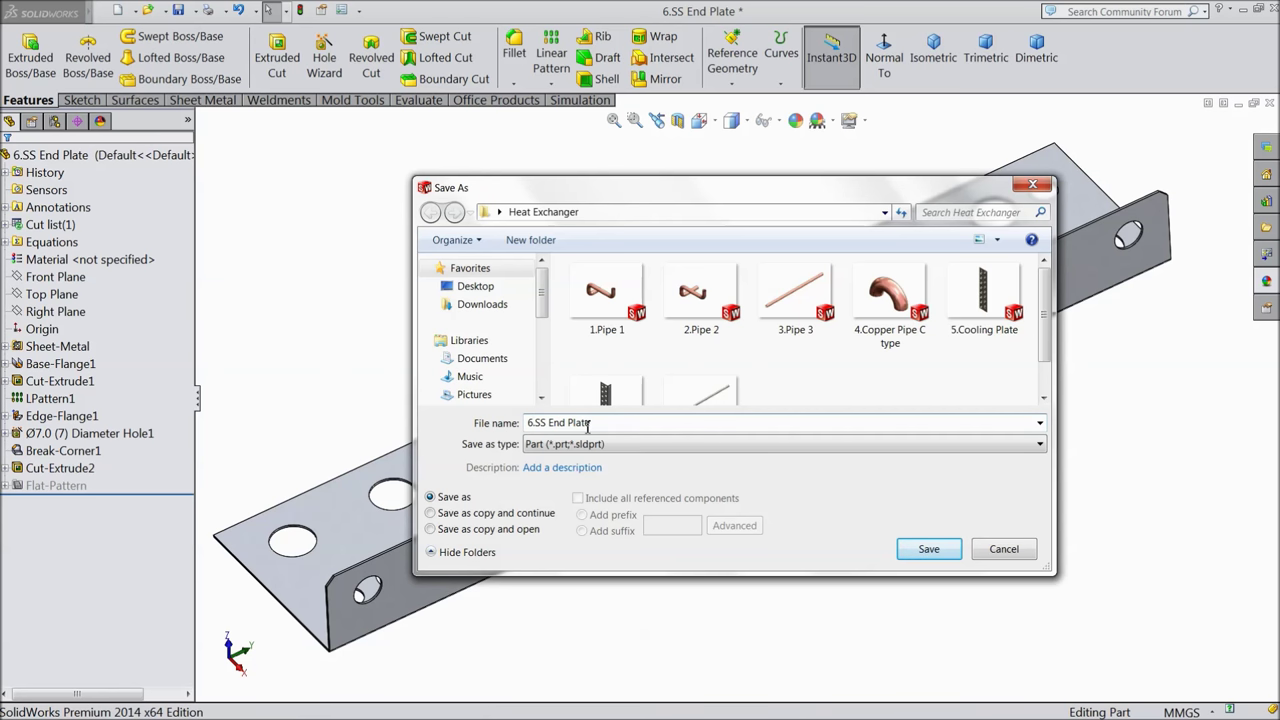
pyautogui.write('1.')
pyautogui.click(926, 549)
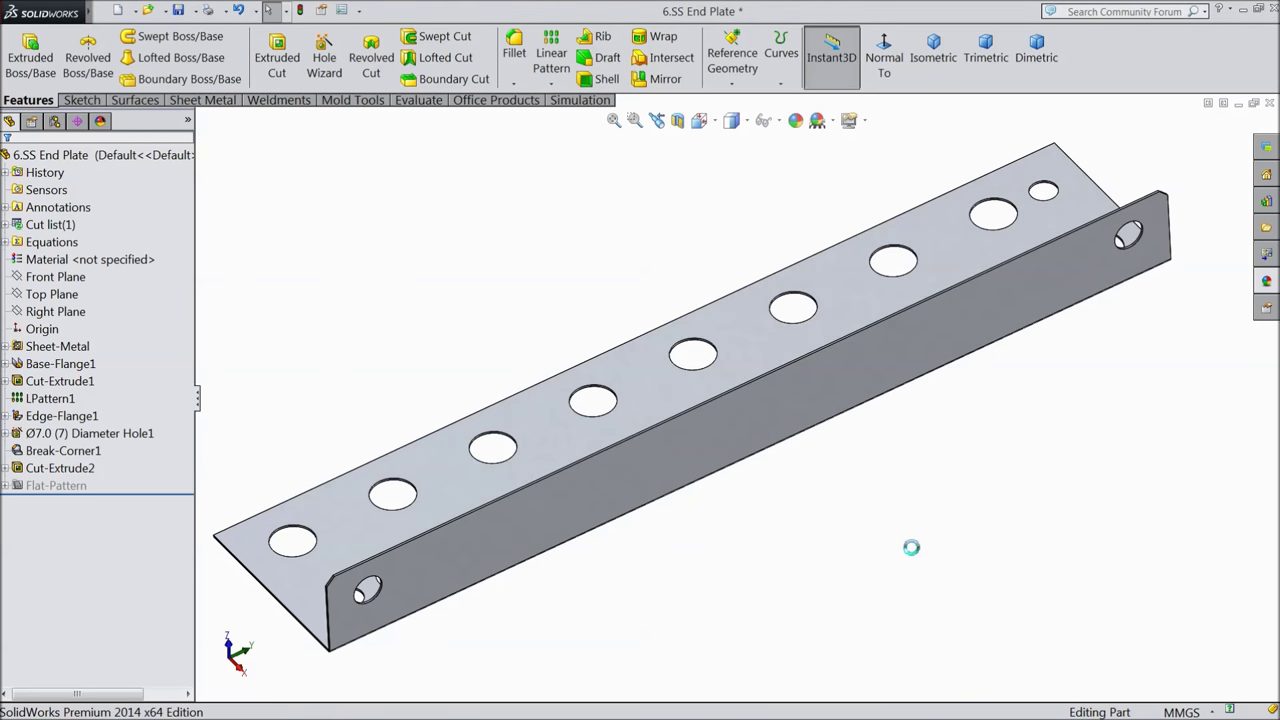
pyautogui.moveTo(810, 499); pyautogui.dragTo(776, 490, button='middle')
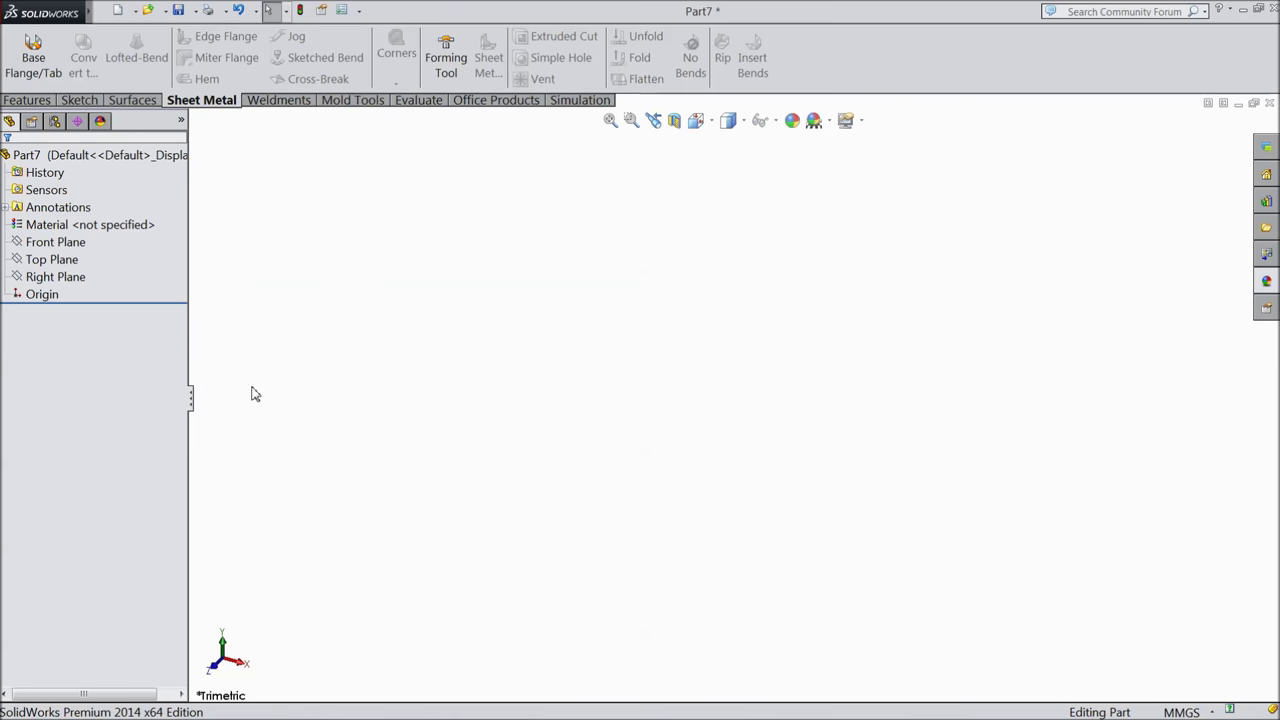
# - Sketch a circle of about 67 mm radius centred on the origin of the new part's Front Plane
pyautogui.click(55, 242)
pyautogui.click(75, 225)
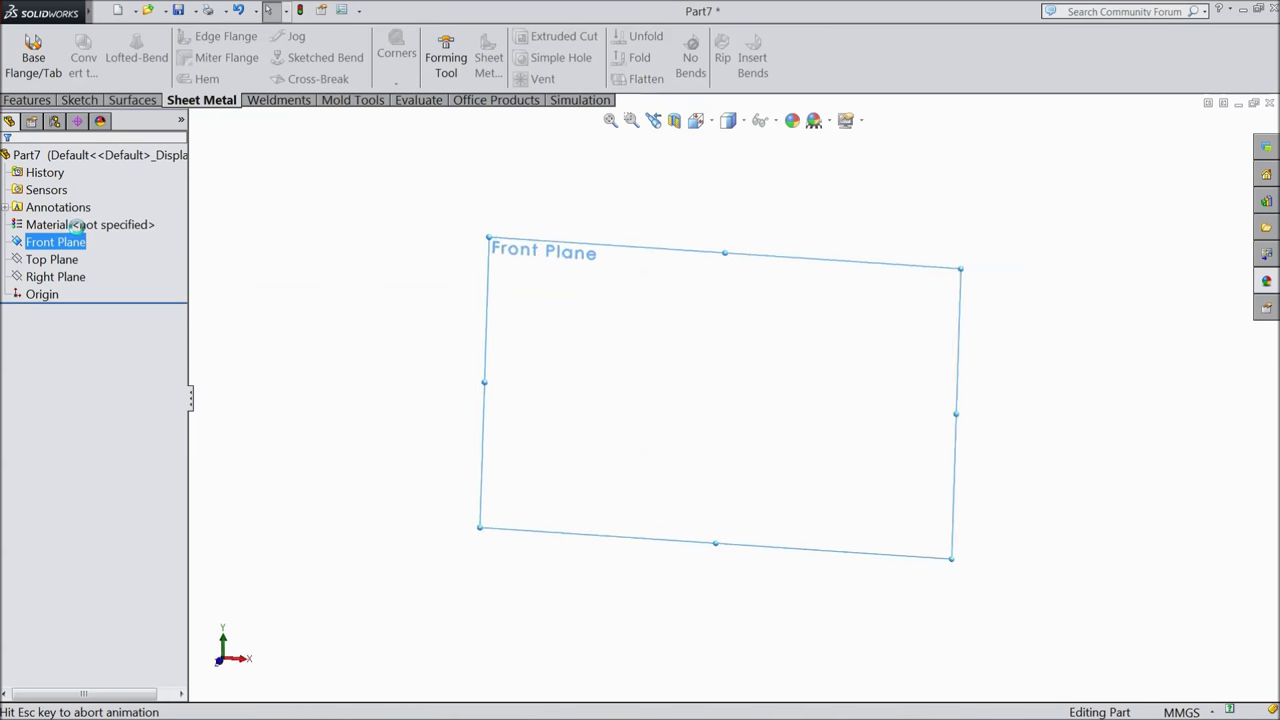
pyautogui.click(79, 100)
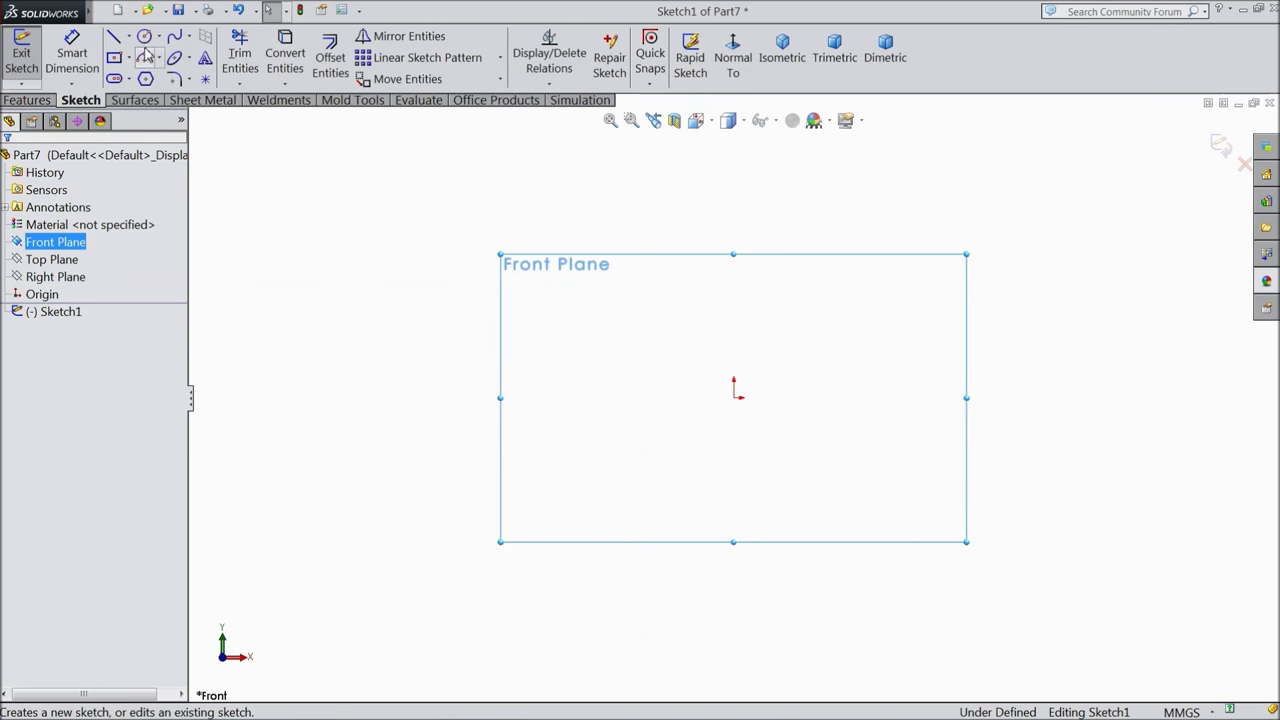
pyautogui.click(144, 36)
pyautogui.click(737, 397)
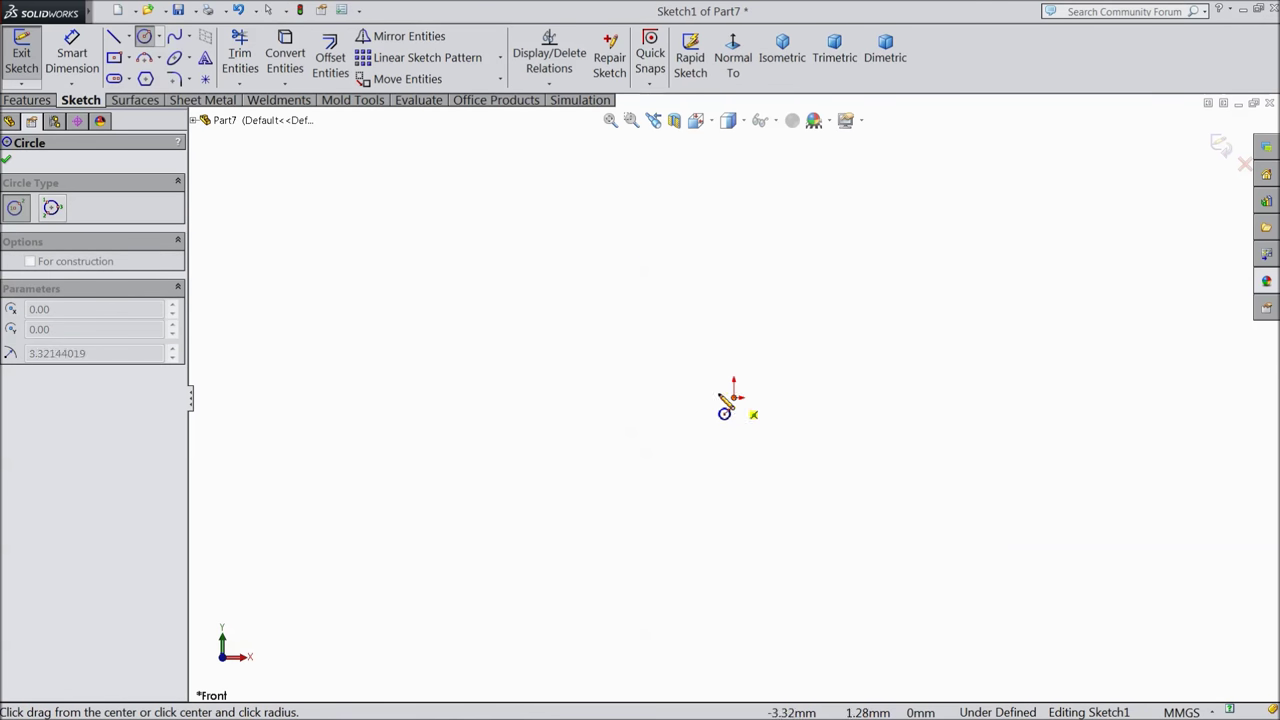
pyautogui.click(570, 343)
# - Dimension the circle's diameter as 6 mm
pyautogui.click(72, 55)
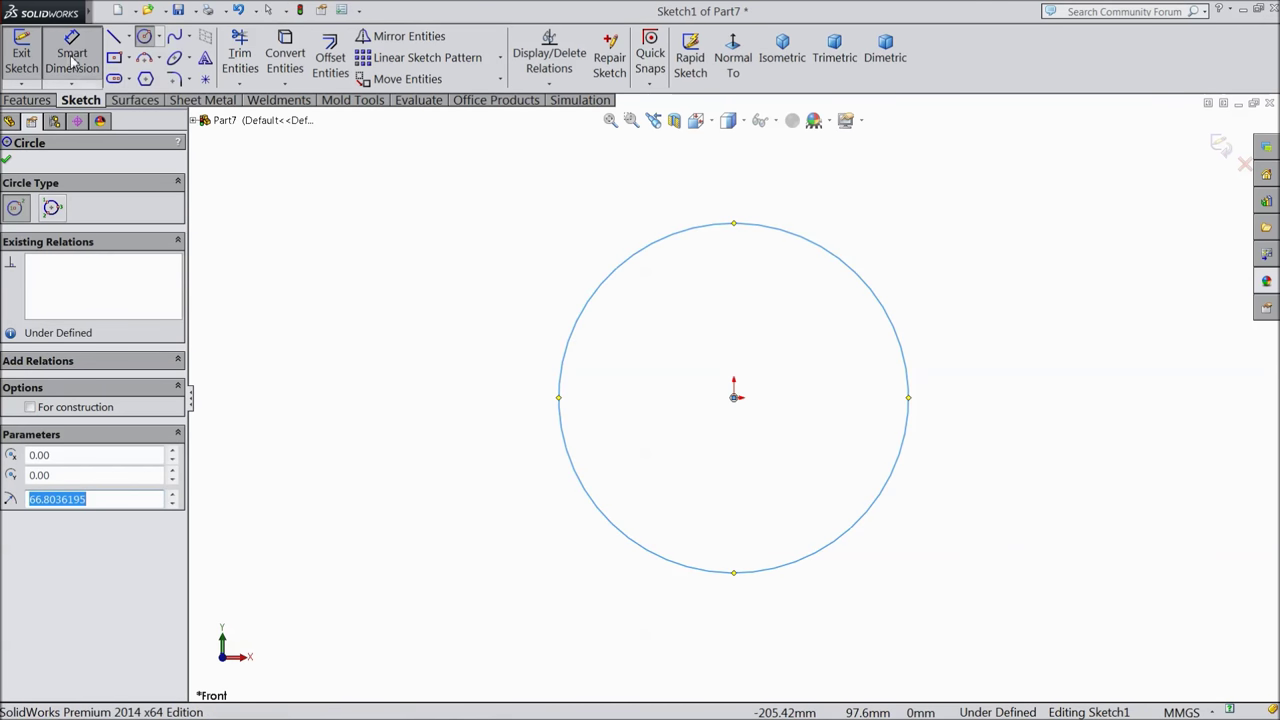
pyautogui.click(562, 398)
pyautogui.click(512, 398)
pyautogui.write('6')
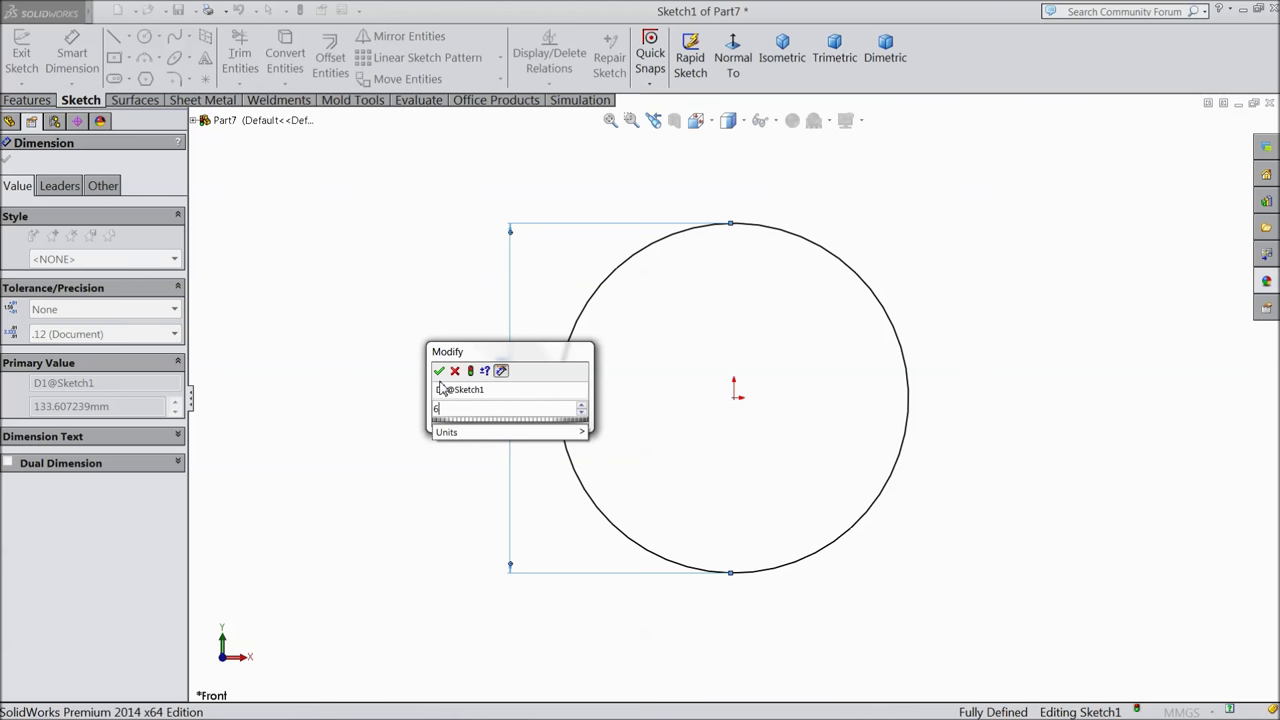
pyautogui.click(438, 371)
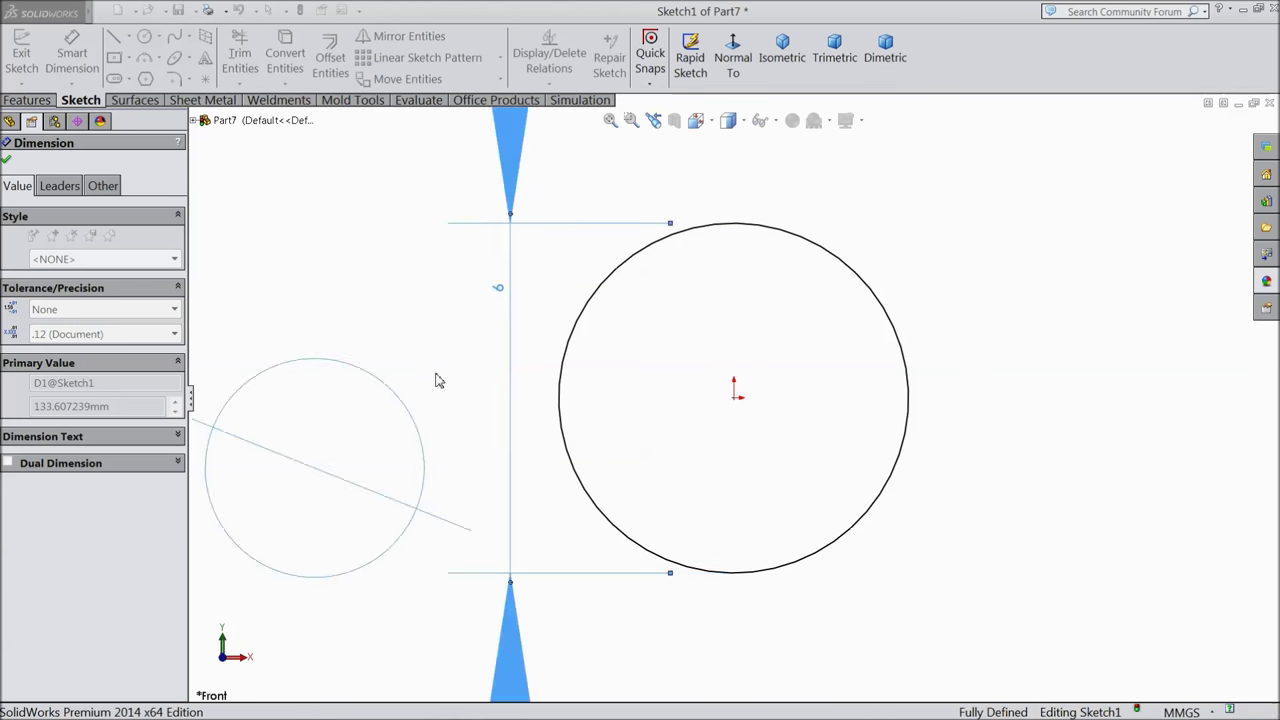
pyautogui.click(7, 162)
# - Extrude the circle symmetrically about the sketch plane with Mid Plane and a total length of 282.5 mm
pyautogui.click(28, 100)
pyautogui.click(30, 57)
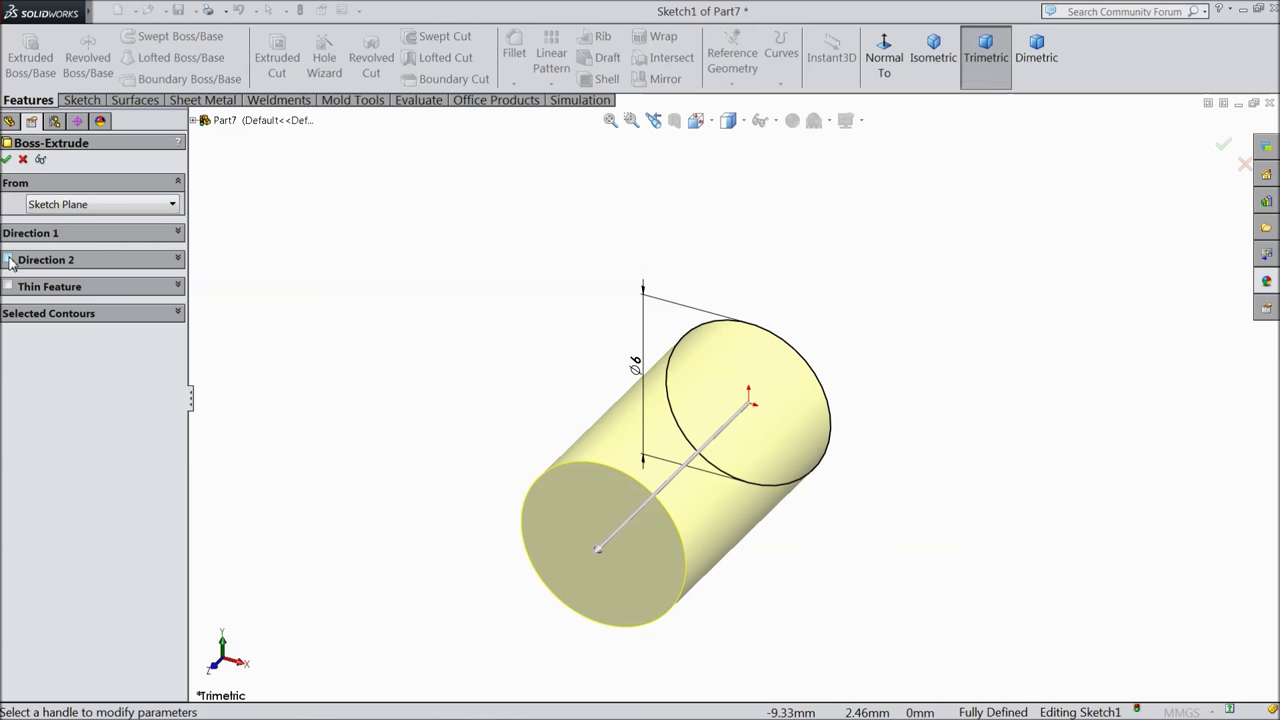
pyautogui.click(178, 233)
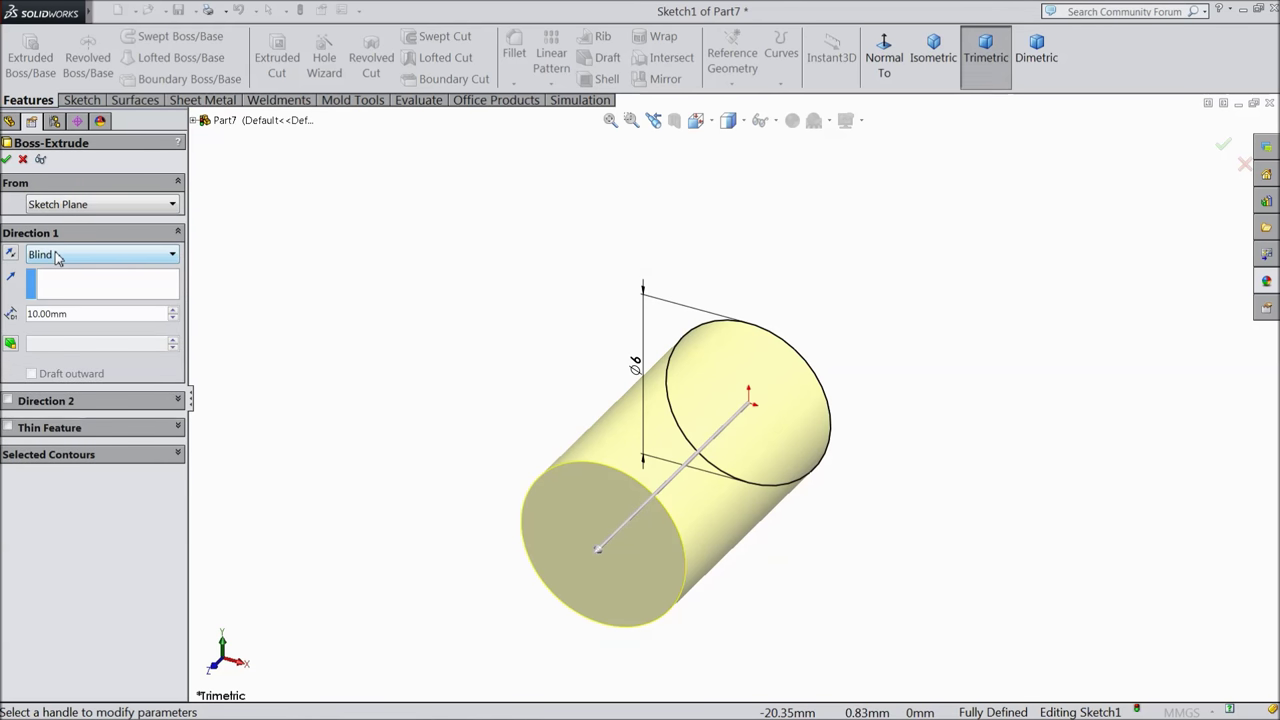
pyautogui.click(57, 255)
pyautogui.click(58, 342)
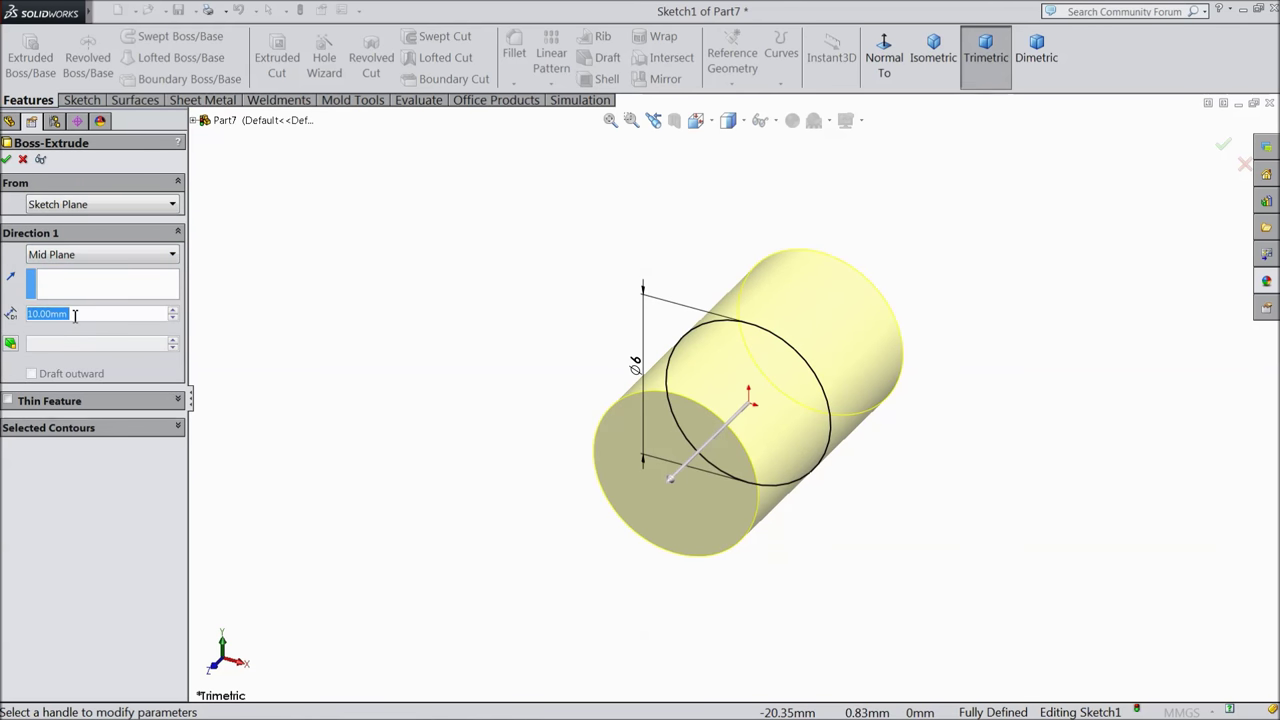
pyautogui.write('282.5')
pyautogui.press('Return')
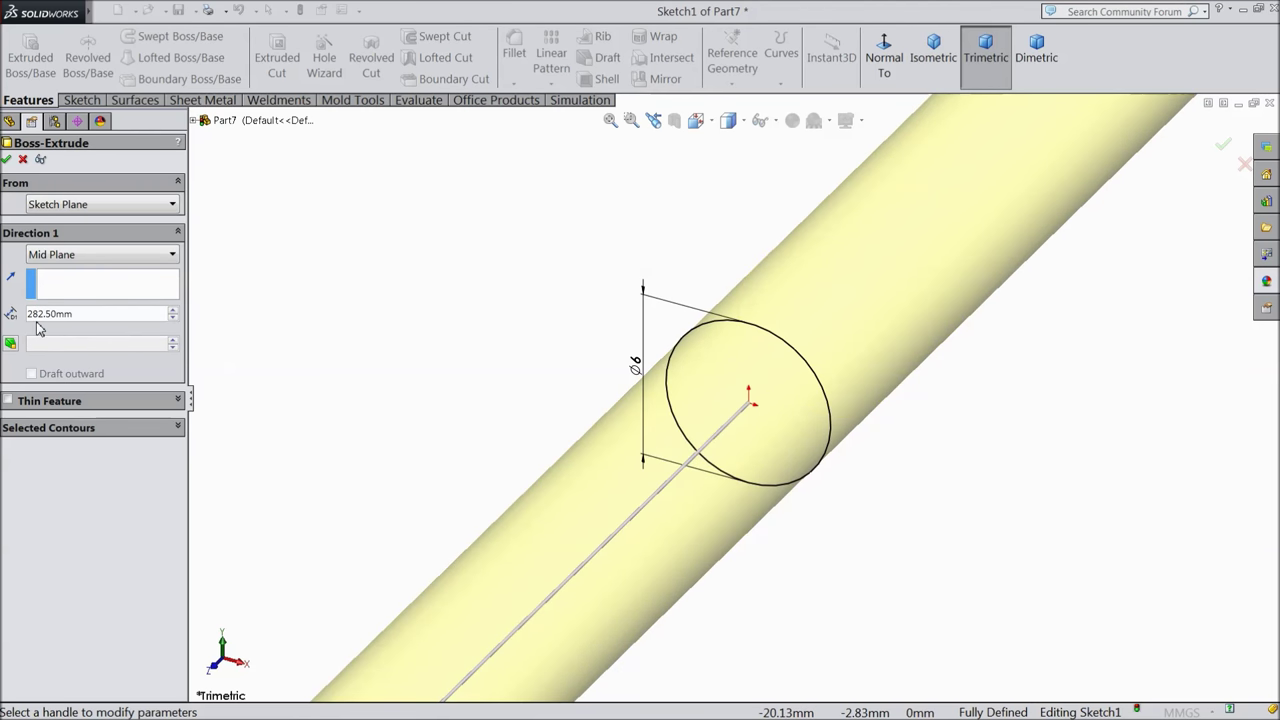
pyautogui.press('f')
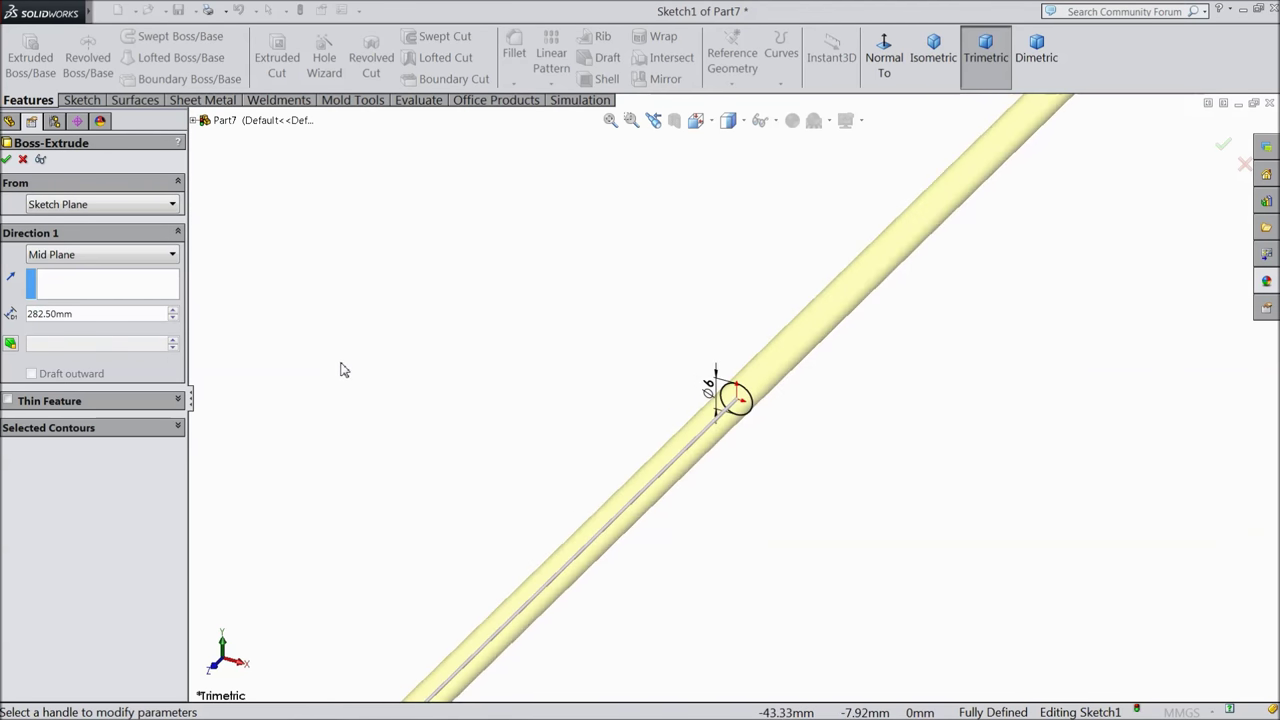
pyautogui.scroll(-3, 750, 488)
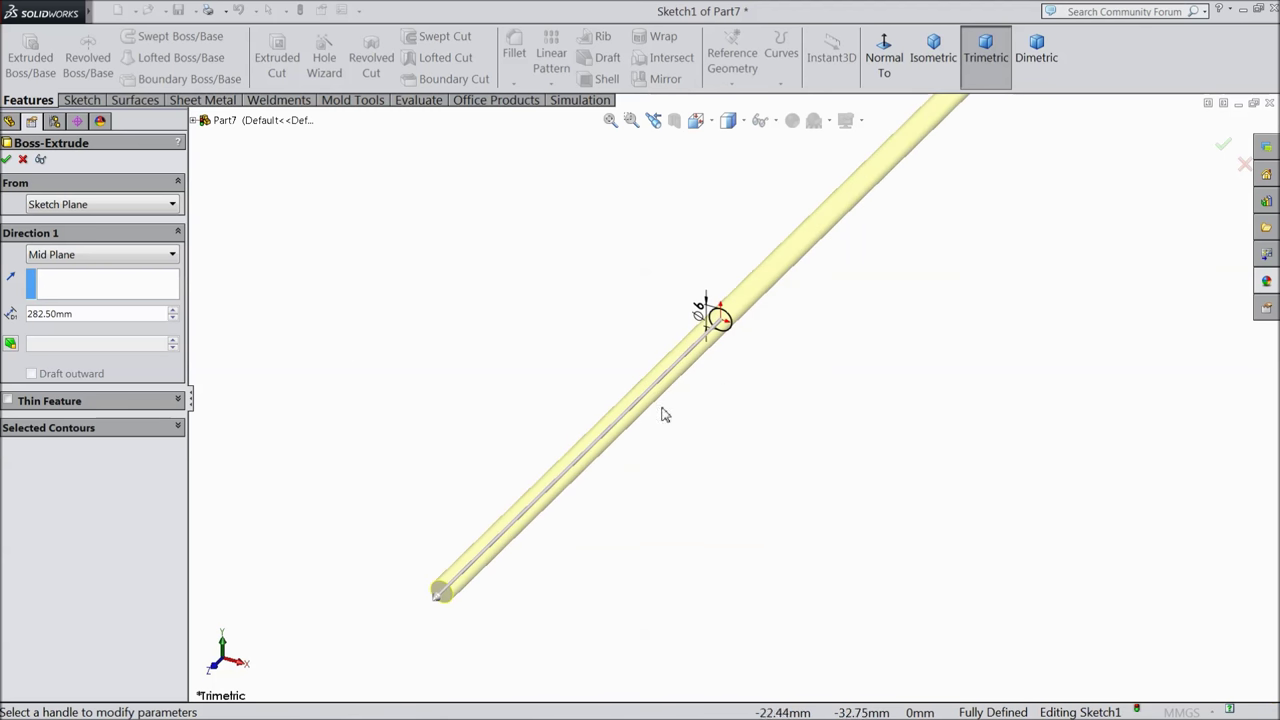
pyautogui.click(6, 160)
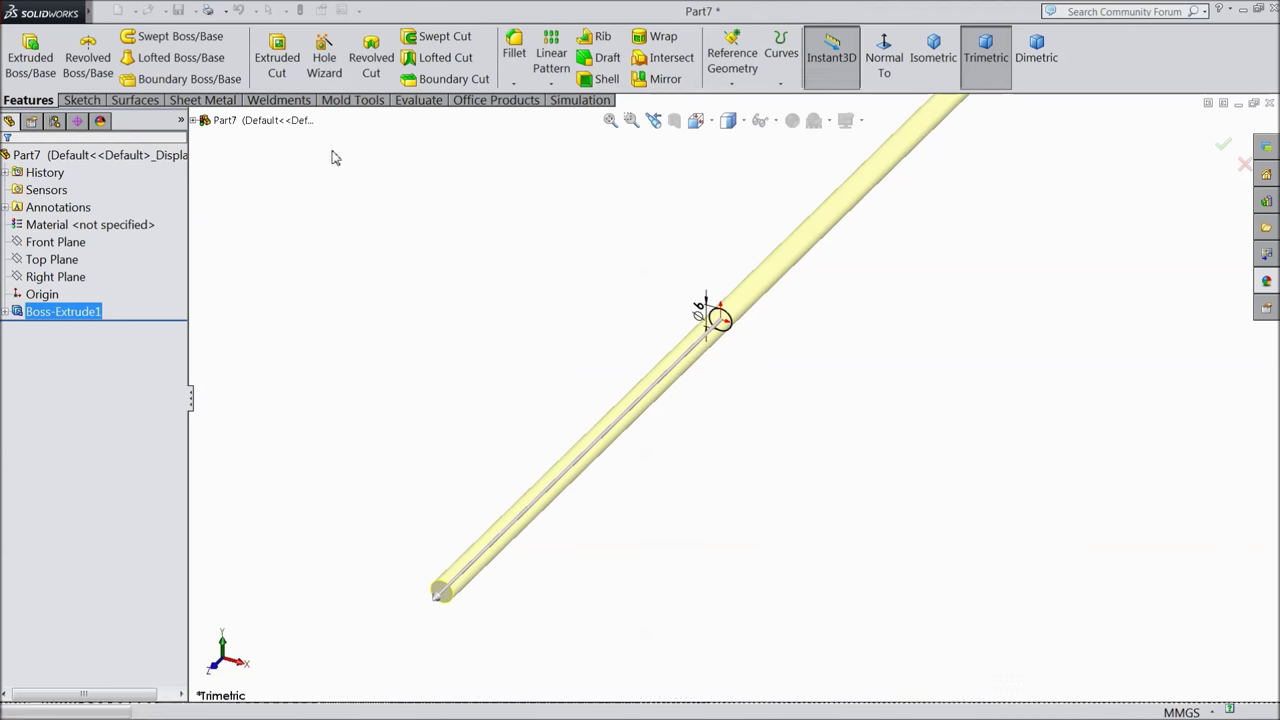
# - Chamfer the circular edges at both ends of the rod with a 0.5 mm distance at 45 degrees
pyautogui.click(512, 84)
pyautogui.click(533, 120)
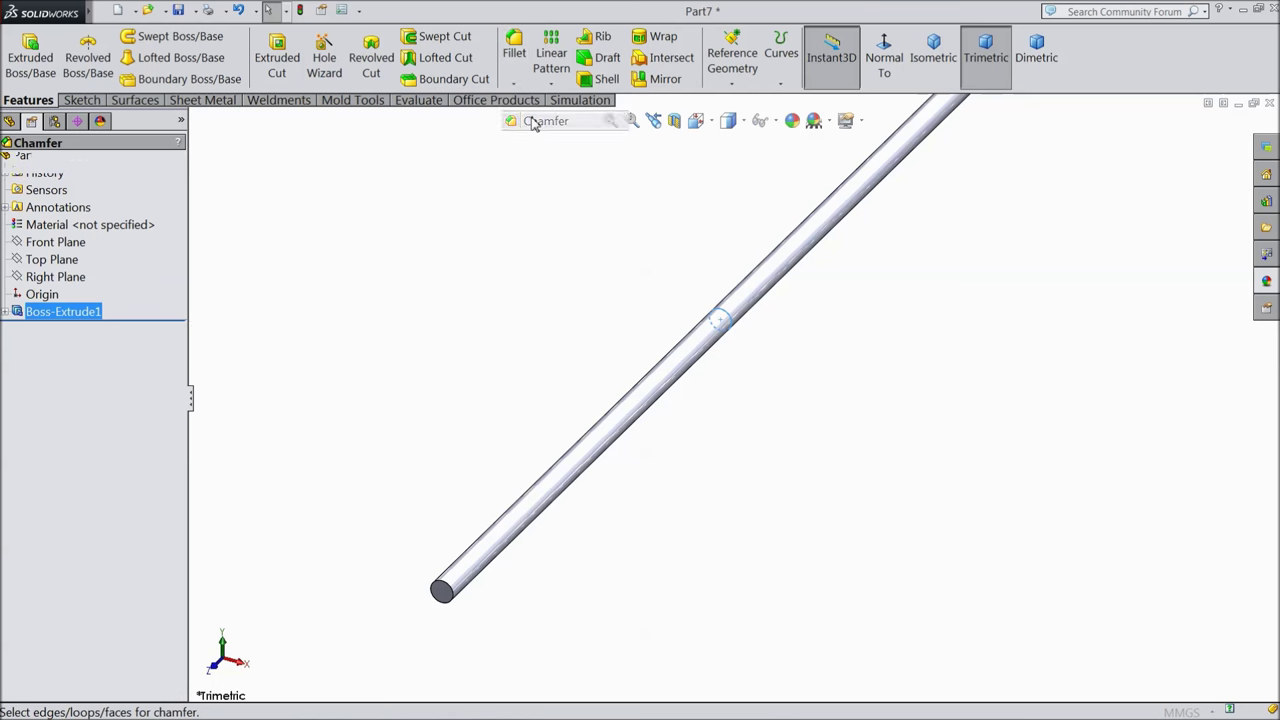
pyautogui.write('0.5')
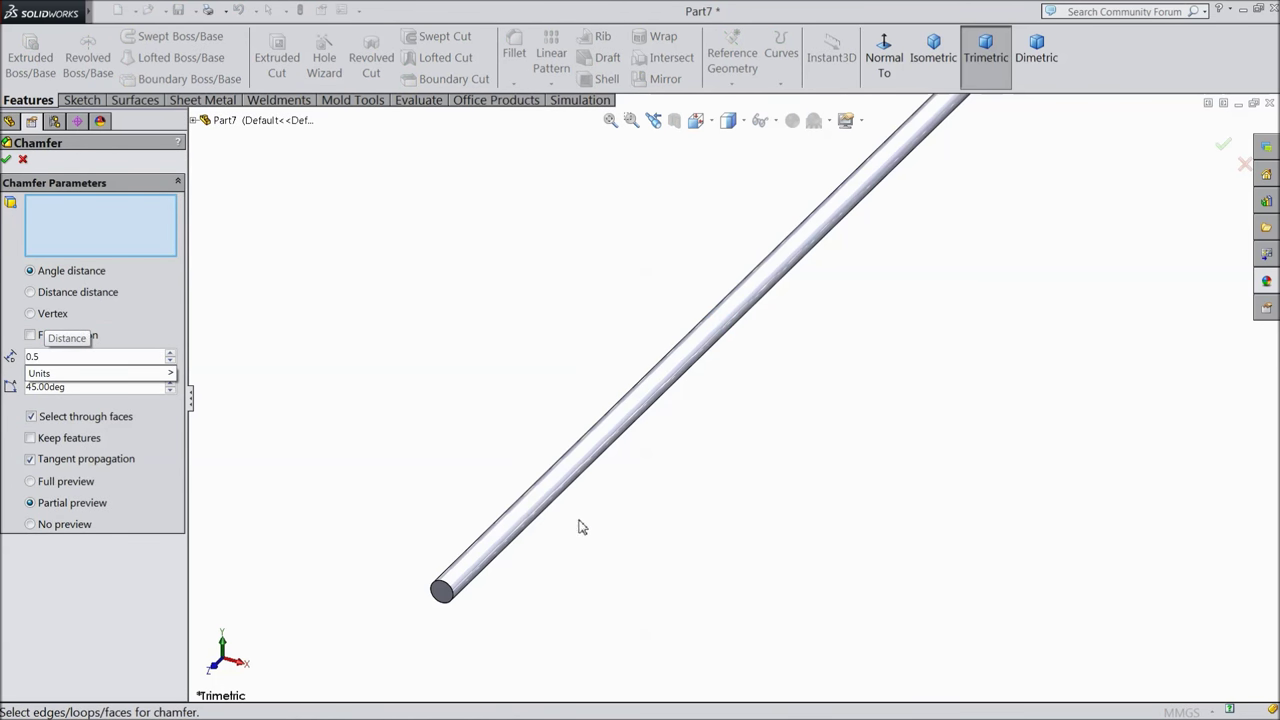
pyautogui.scroll(-2, 368, 614)
pyautogui.click(322, 636)
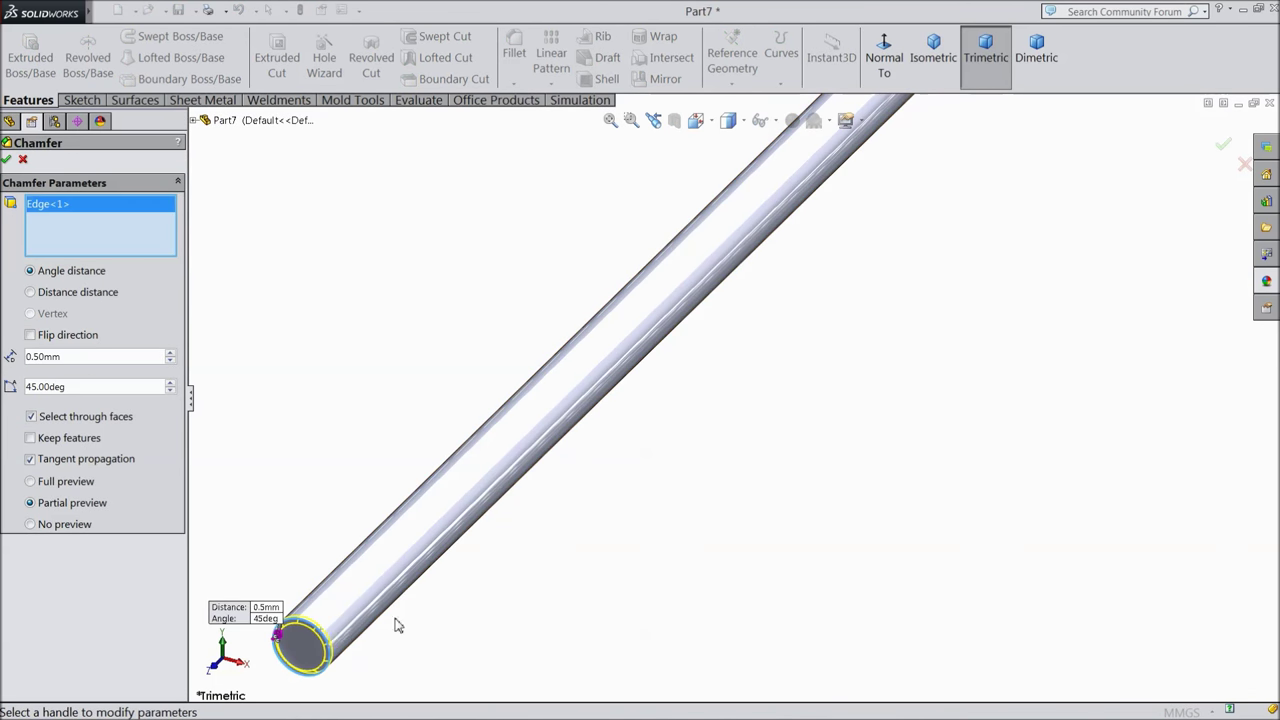
pyautogui.scroll(3, 514, 517)
pyautogui.scroll(-2, 893, 224)
pyautogui.scroll(-5, 751, 443)
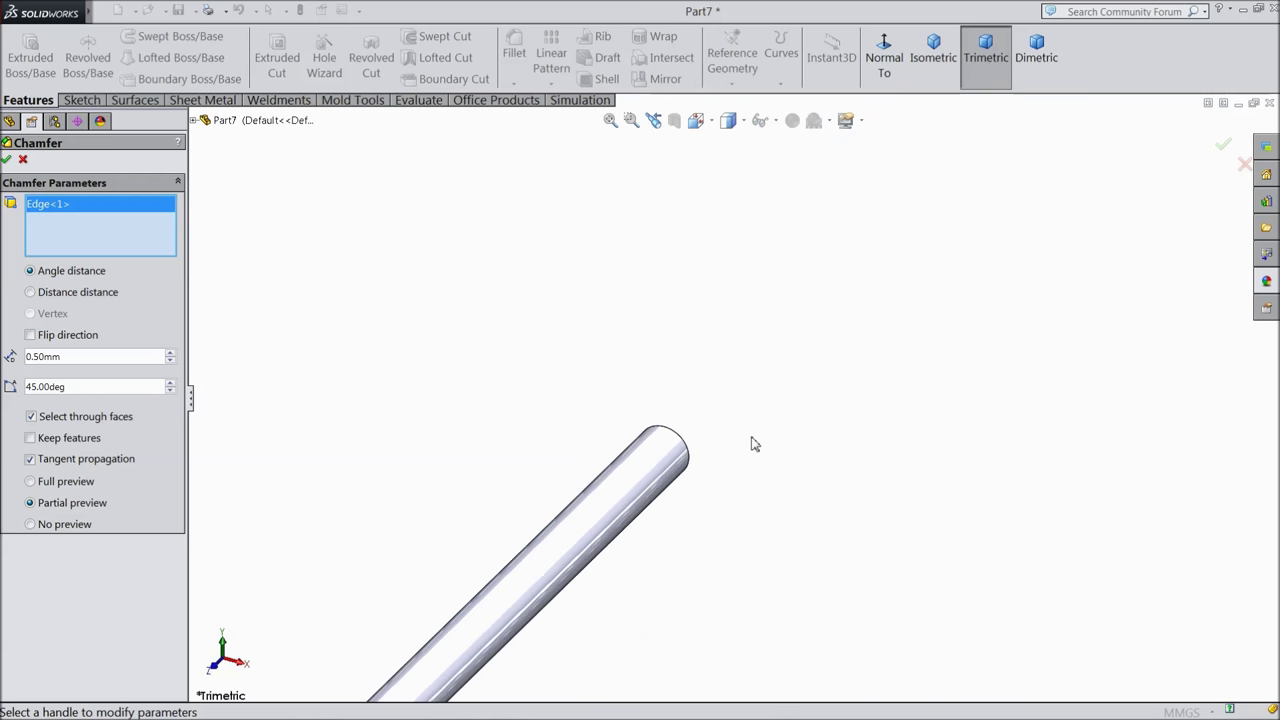
pyautogui.click(678, 455)
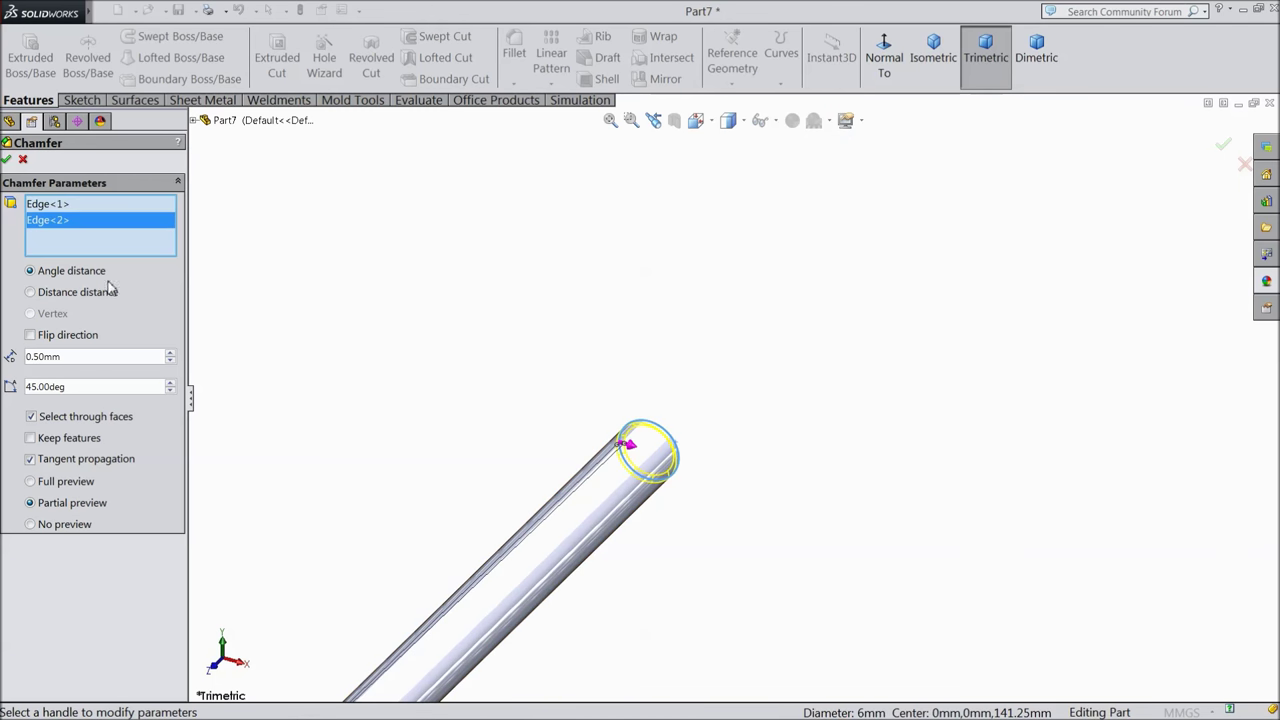
pyautogui.click(8, 162)
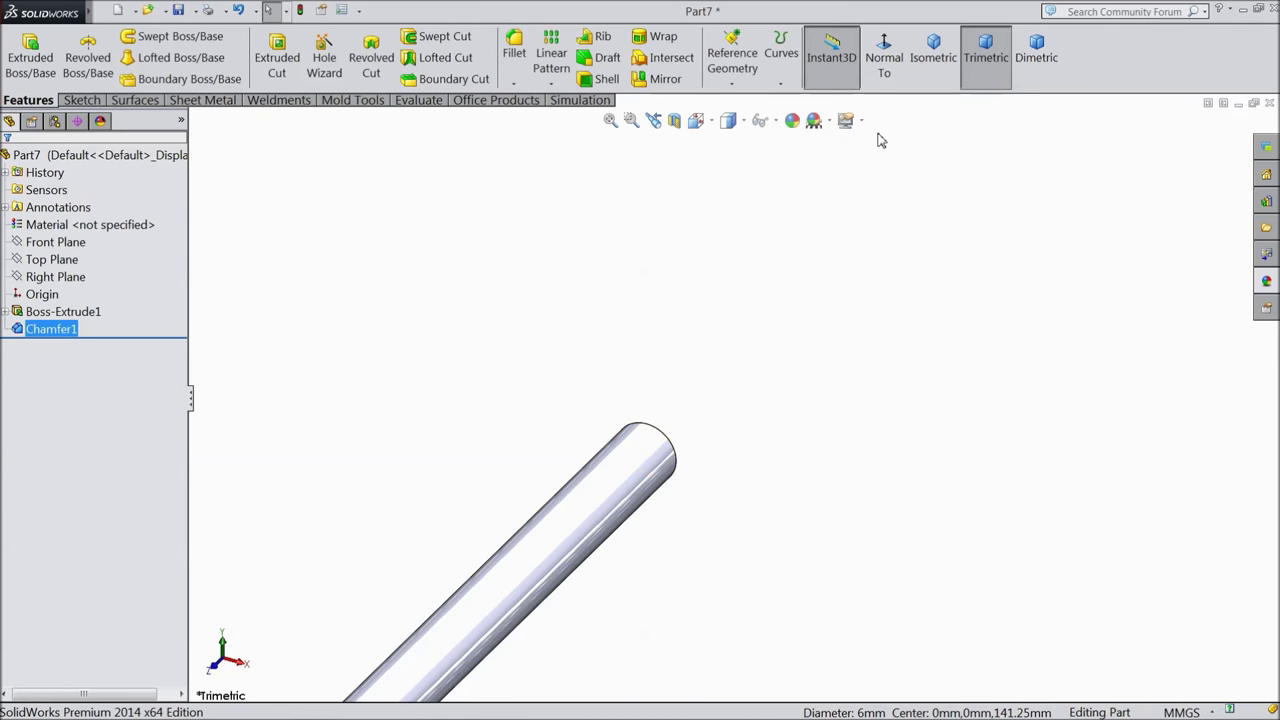
# - Try the satin finish stainless steel appearance on the rod and view it in isometric orientation
pyautogui.click(931, 58)
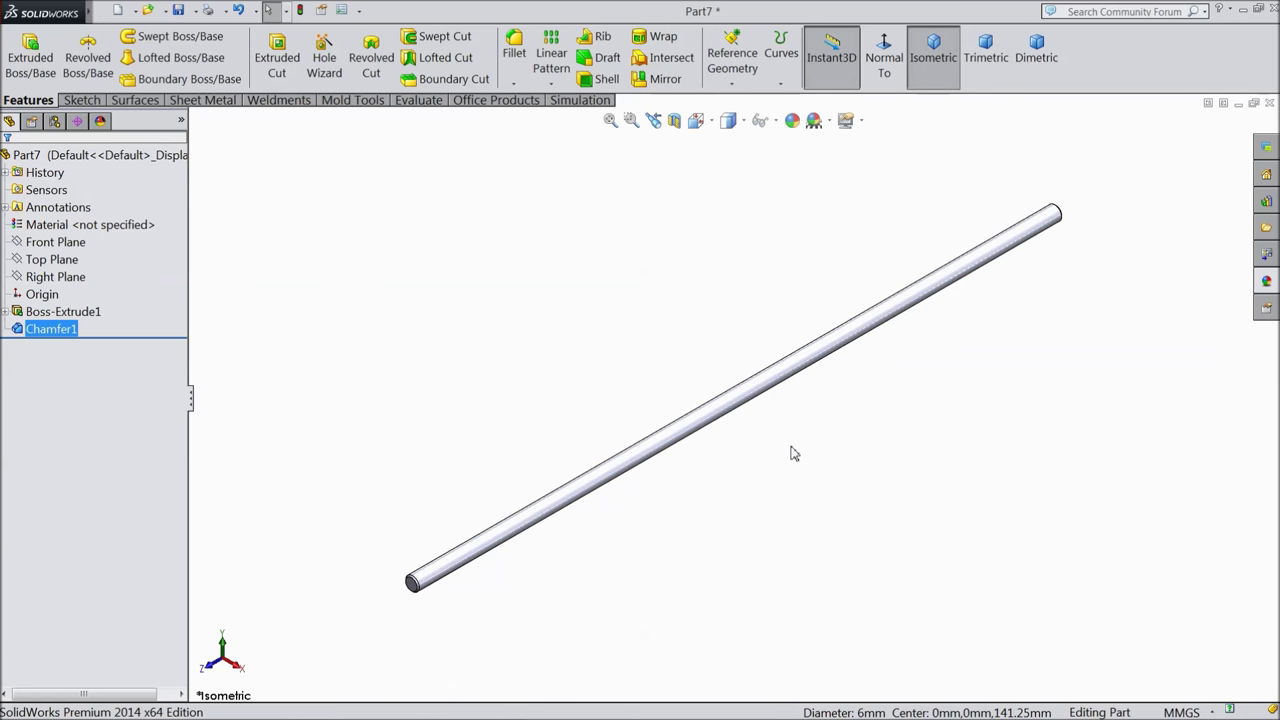
pyautogui.scroll(-1, 903, 379)
pyautogui.click(1265, 284)
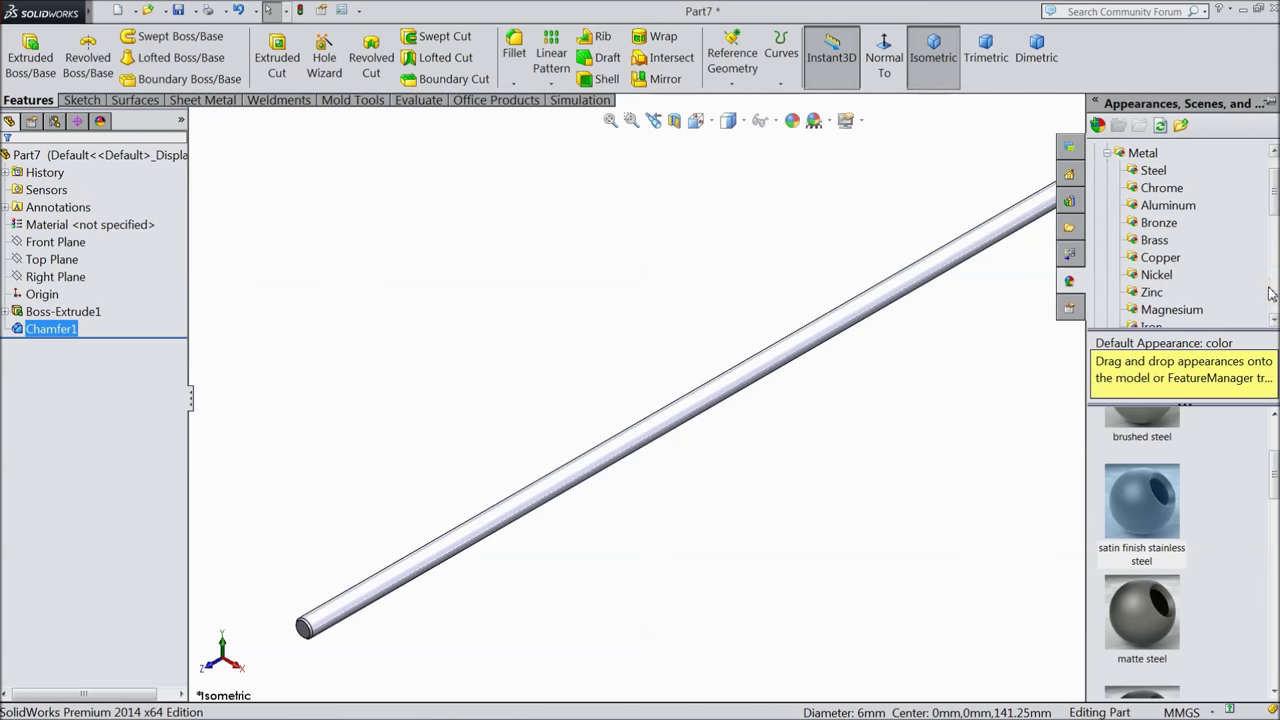
pyautogui.doubleClick(1160, 537)
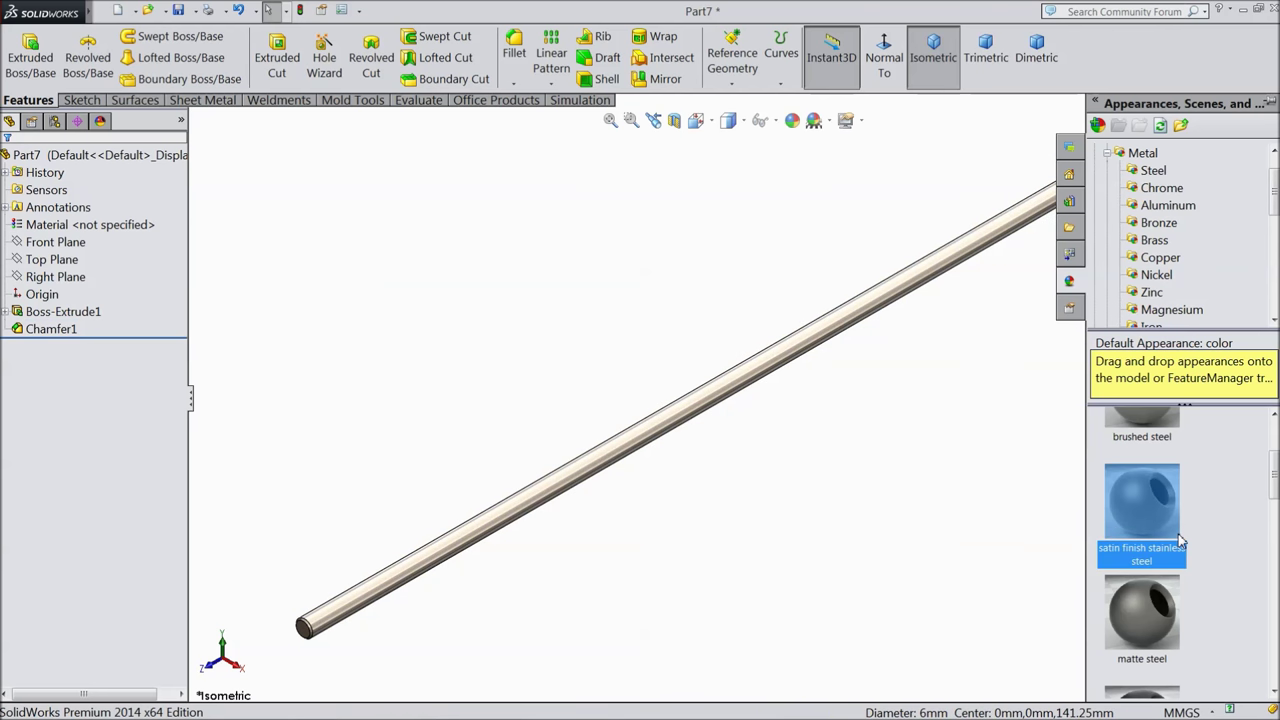
pyautogui.scroll(-3, 1178, 545)
pyautogui.scroll(-2, 1168, 565)
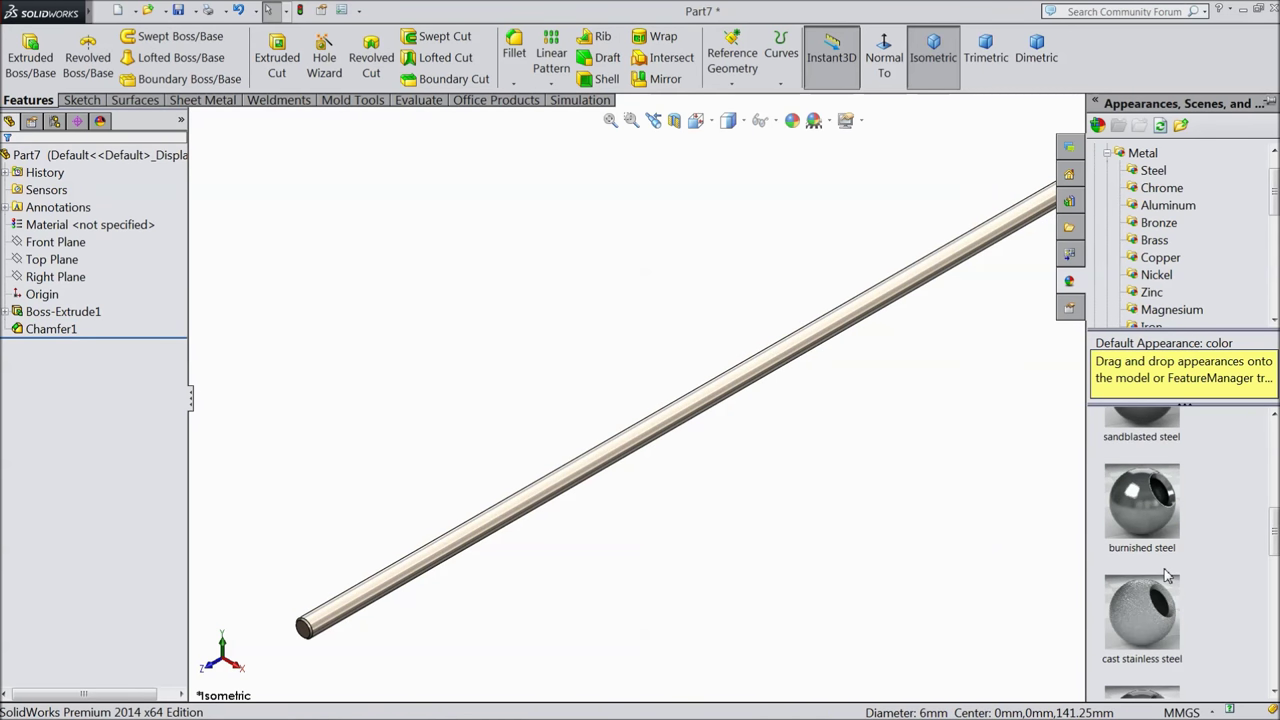
pyautogui.scroll(3, 1150, 568)
pyautogui.moveTo(940, 437)
pyautogui.mouseDown(button='middle')
pyautogui.moveTo(891, 434)
pyautogui.moveTo(944, 415)
pyautogui.moveTo(934, 434)
pyautogui.mouseUp(button='middle')
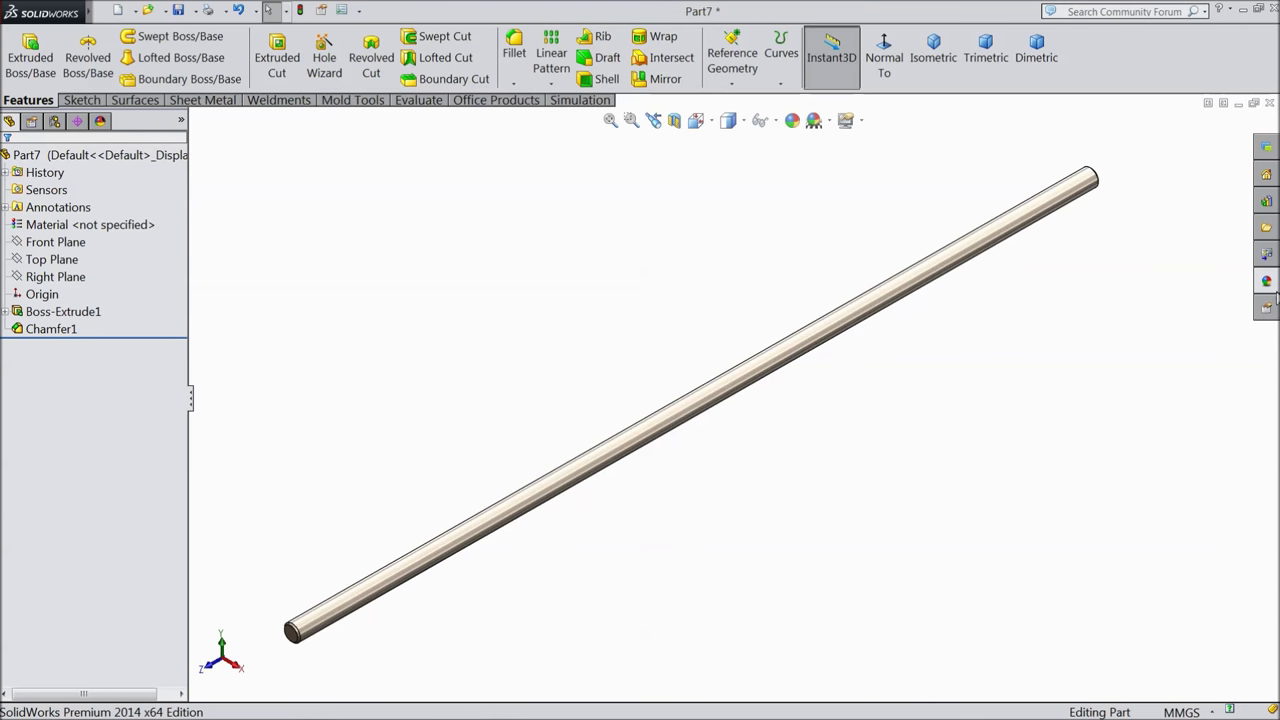
# - Try the matte steel and cast carbon steel appearances on the rod
pyautogui.click(1267, 283)
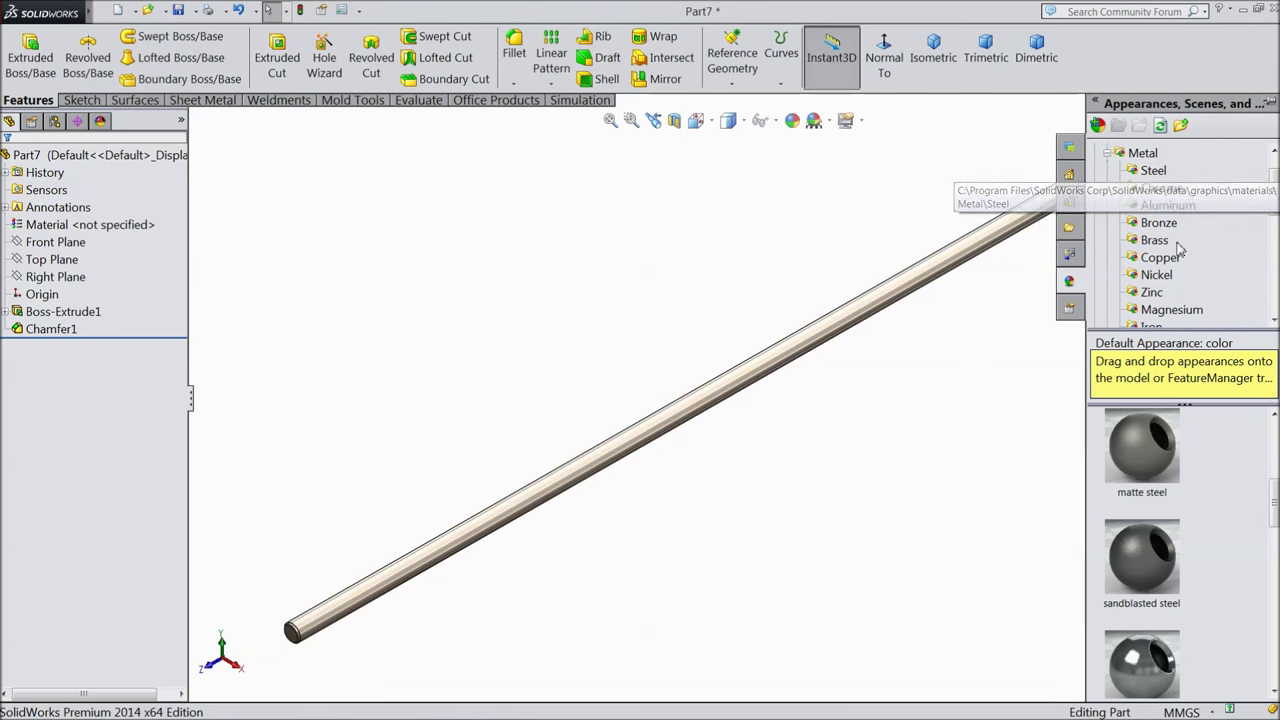
pyautogui.doubleClick(1152, 472)
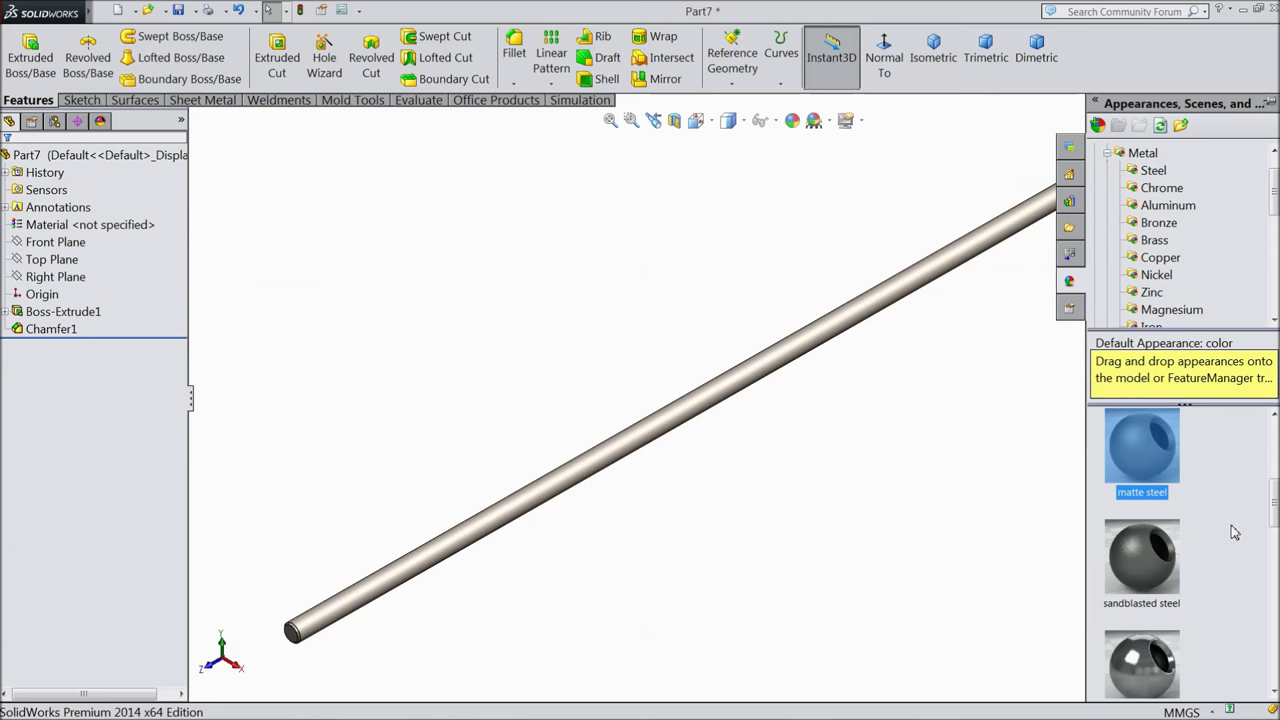
pyautogui.moveTo(1274, 508); pyautogui.dragTo(1273, 573)
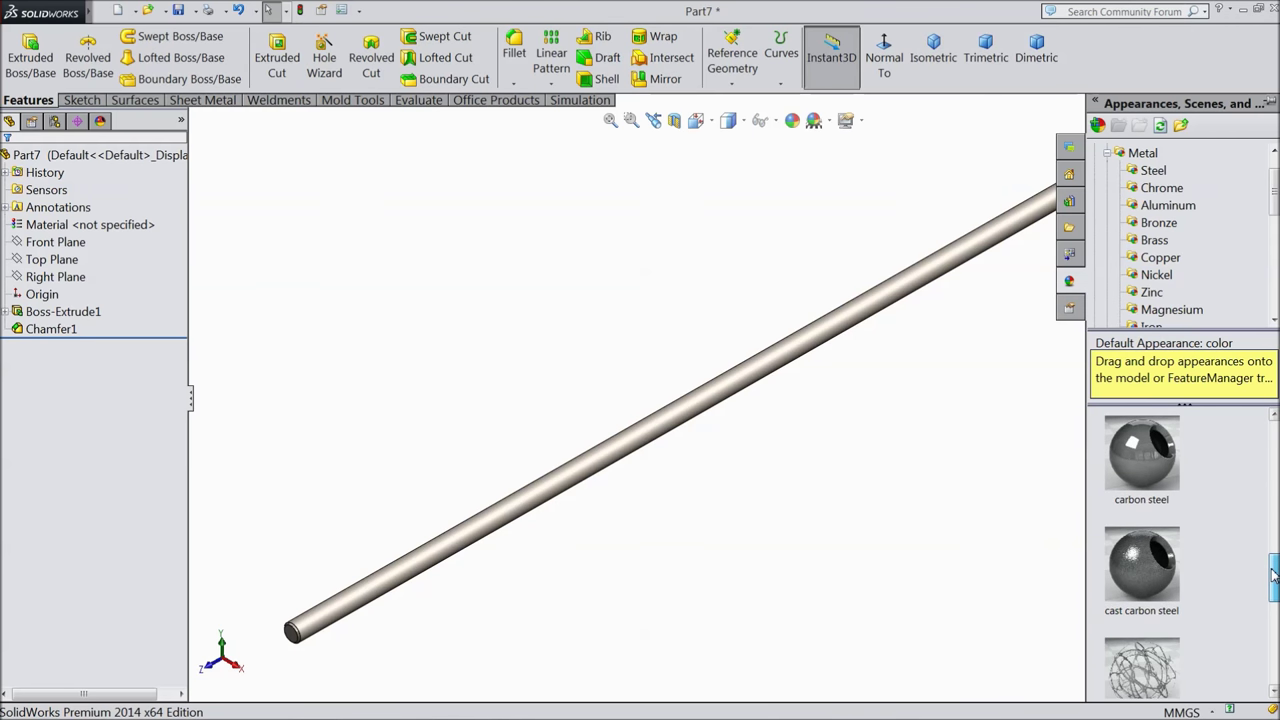
pyautogui.doubleClick(1141, 576)
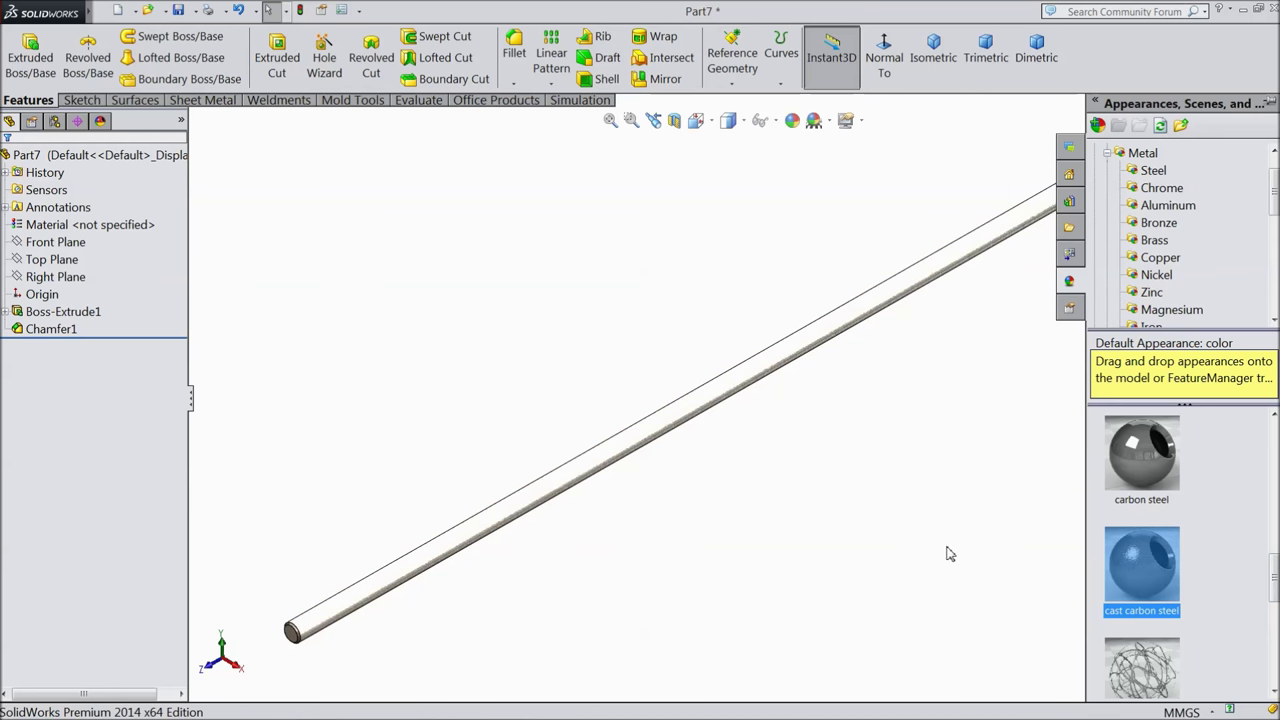
# - Apply the machined steel appearance to the whole rod
pyautogui.scroll(-3, 1172, 545)
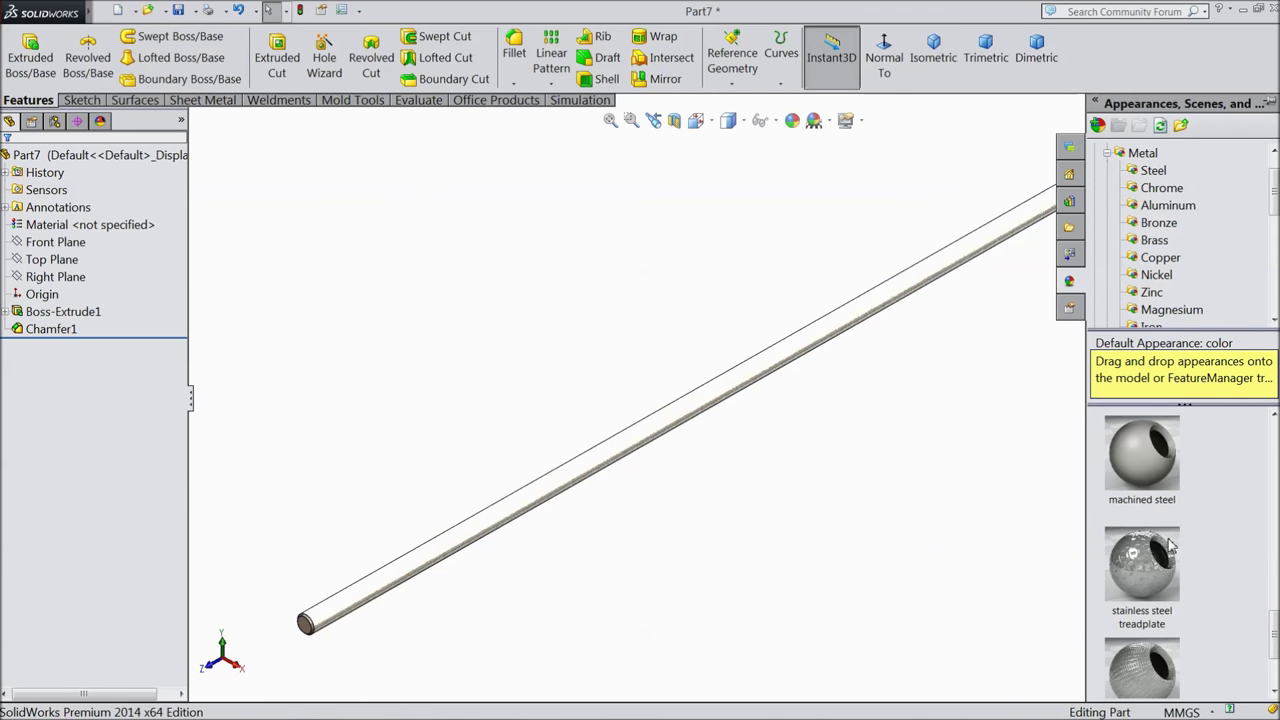
pyautogui.doubleClick(1151, 476)
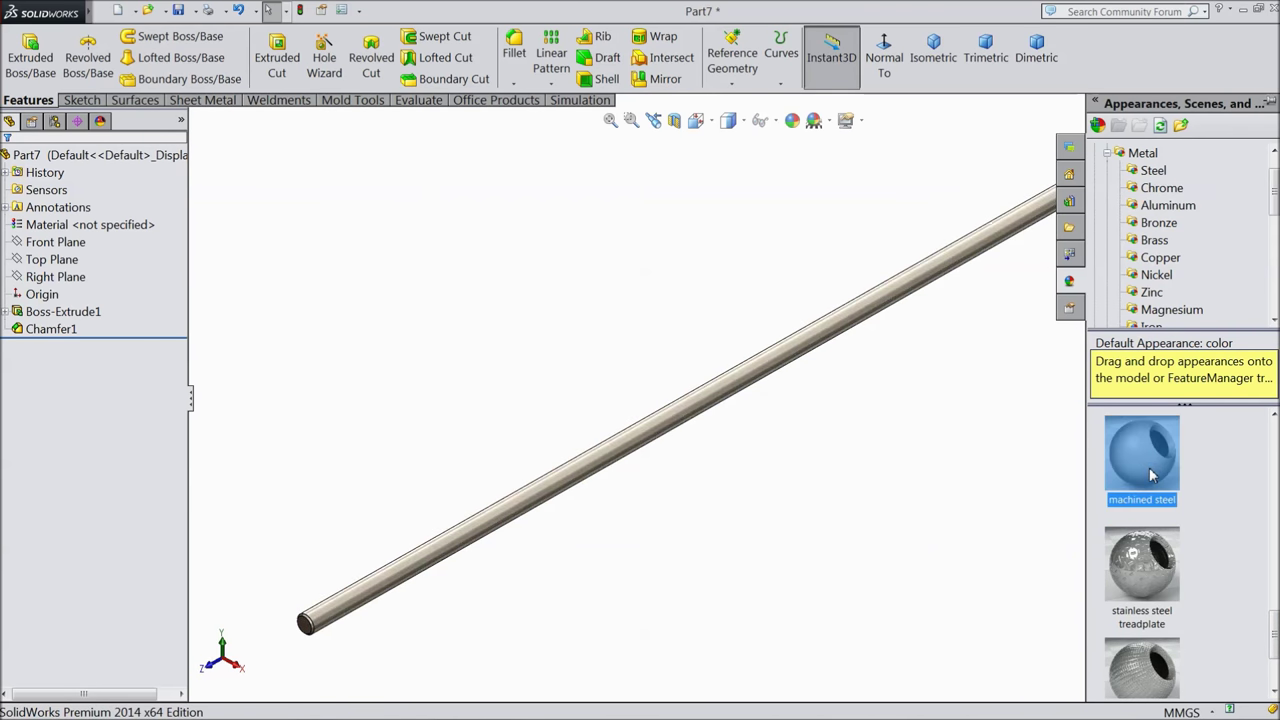
# - Apply the sandblasted iron appearance from the metal iron category to the whole rod
pyautogui.scroll(-5, 740, 445)
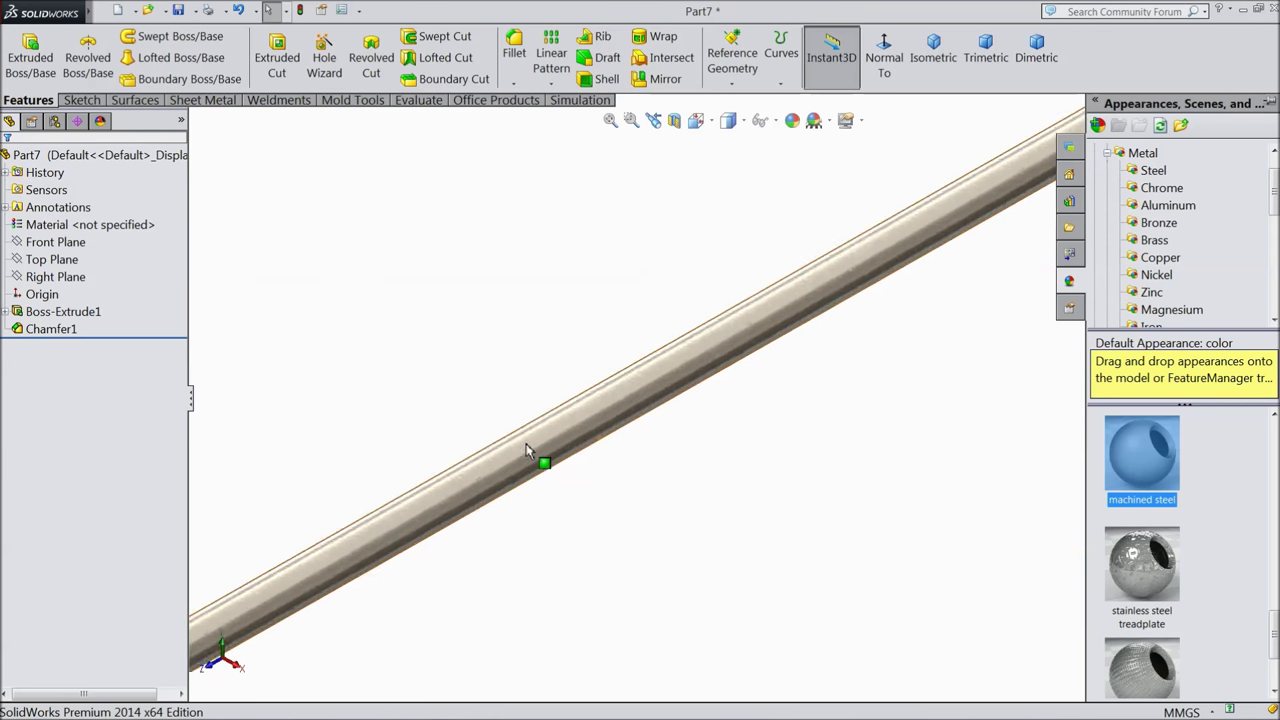
pyautogui.scroll(6, 540, 470)
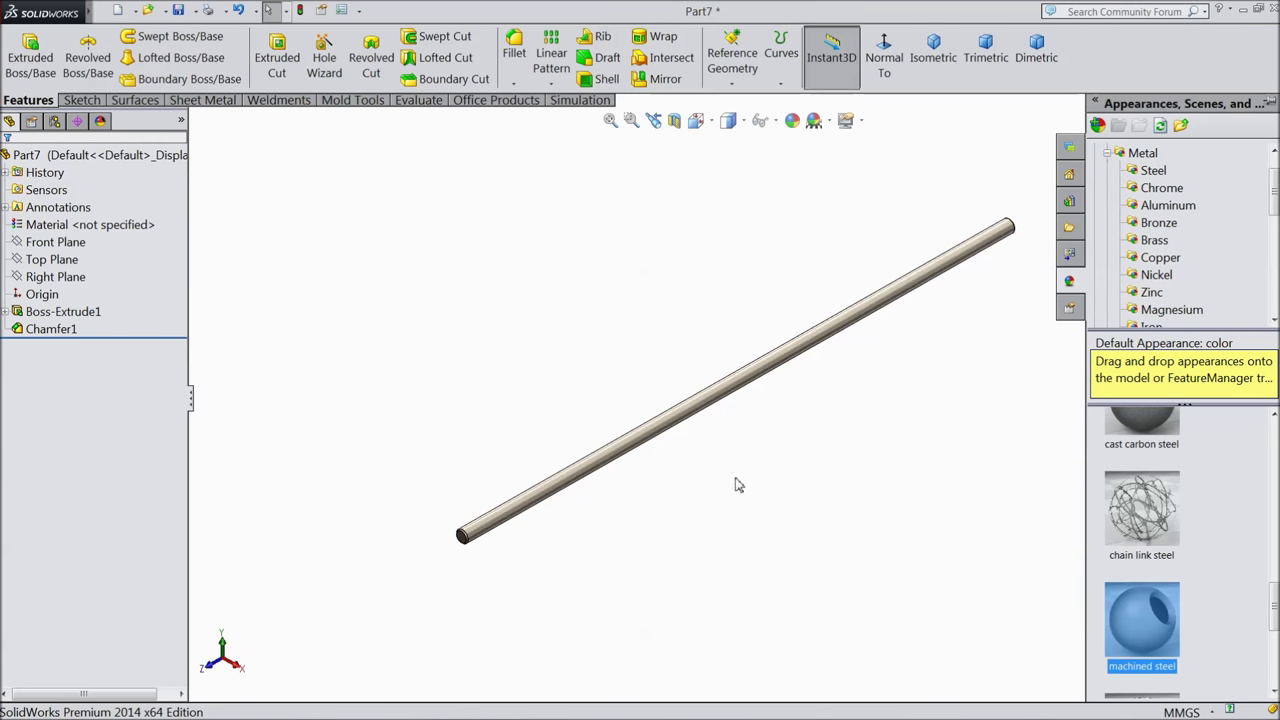
pyautogui.click(782, 484)
pyautogui.press('f')
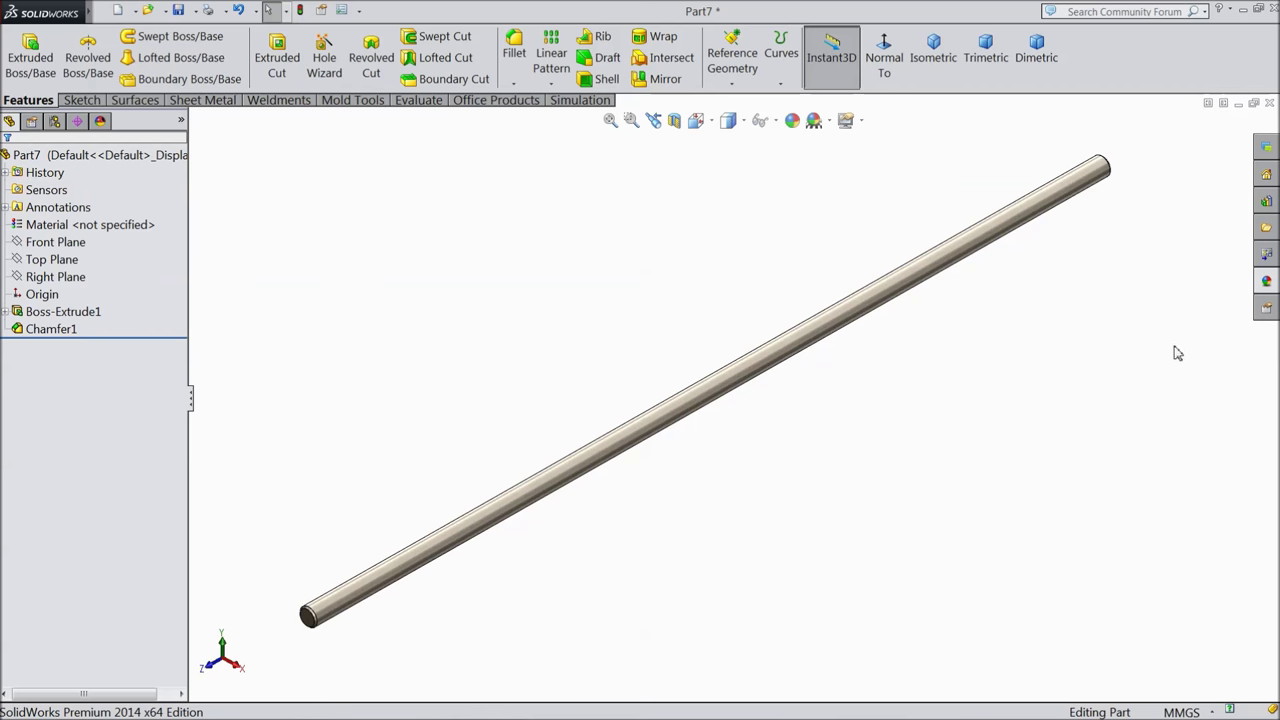
pyautogui.click(1266, 284)
pyautogui.scroll(-2, 1186, 256)
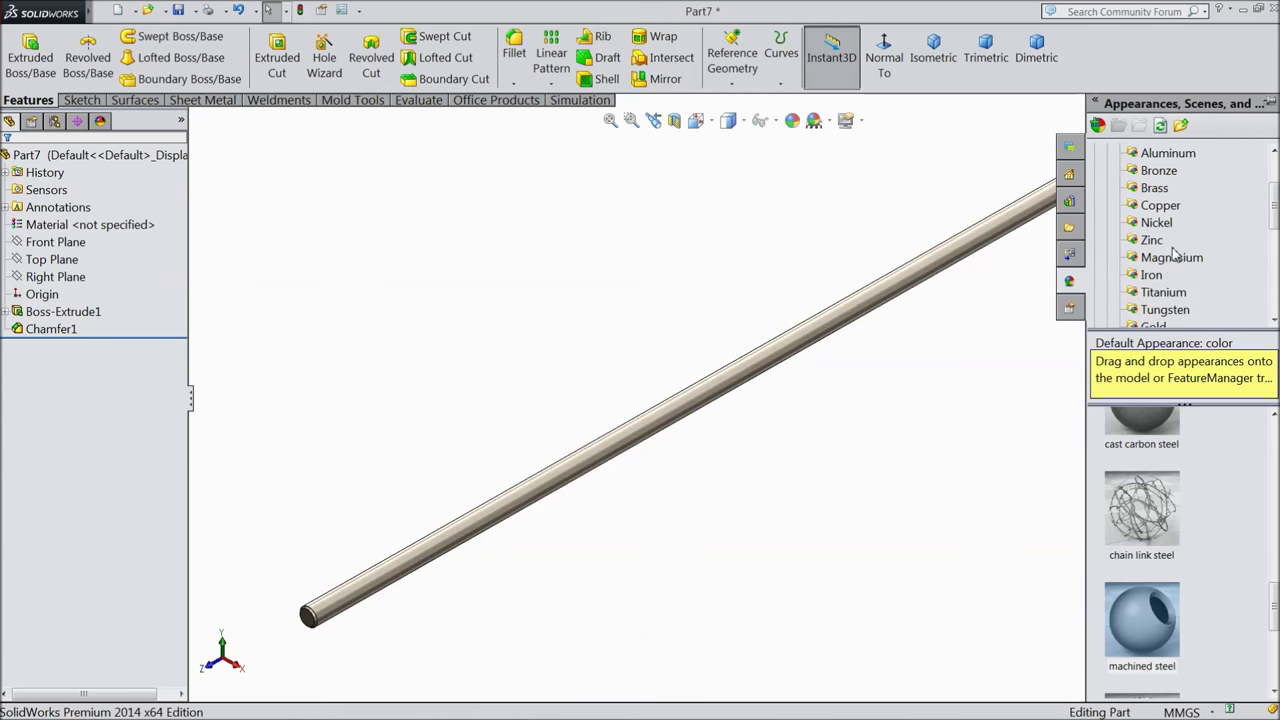
pyautogui.scroll(-1, 1160, 250)
pyautogui.click(1151, 170)
pyautogui.doubleClick(1157, 543)
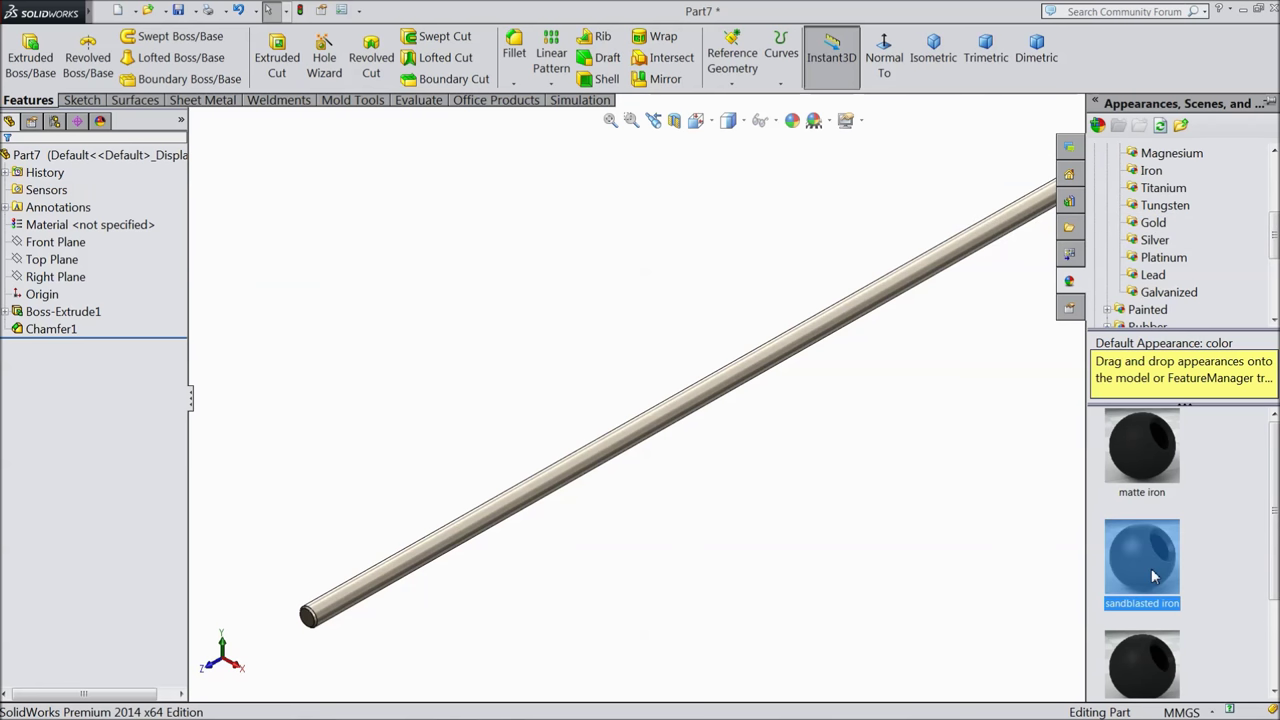
pyautogui.moveTo(798, 503); pyautogui.dragTo(771, 474, button='middle')
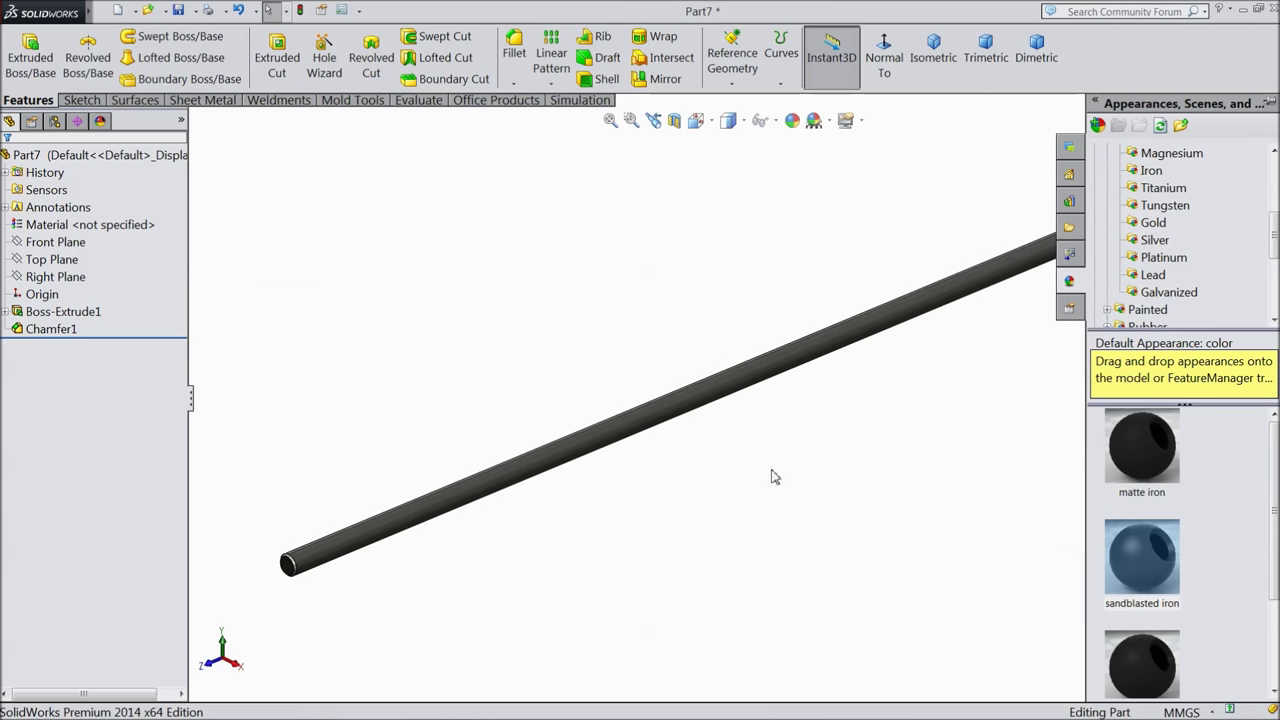
pyautogui.scroll(-2, 657, 451)
pyautogui.scroll(3, 657, 451)
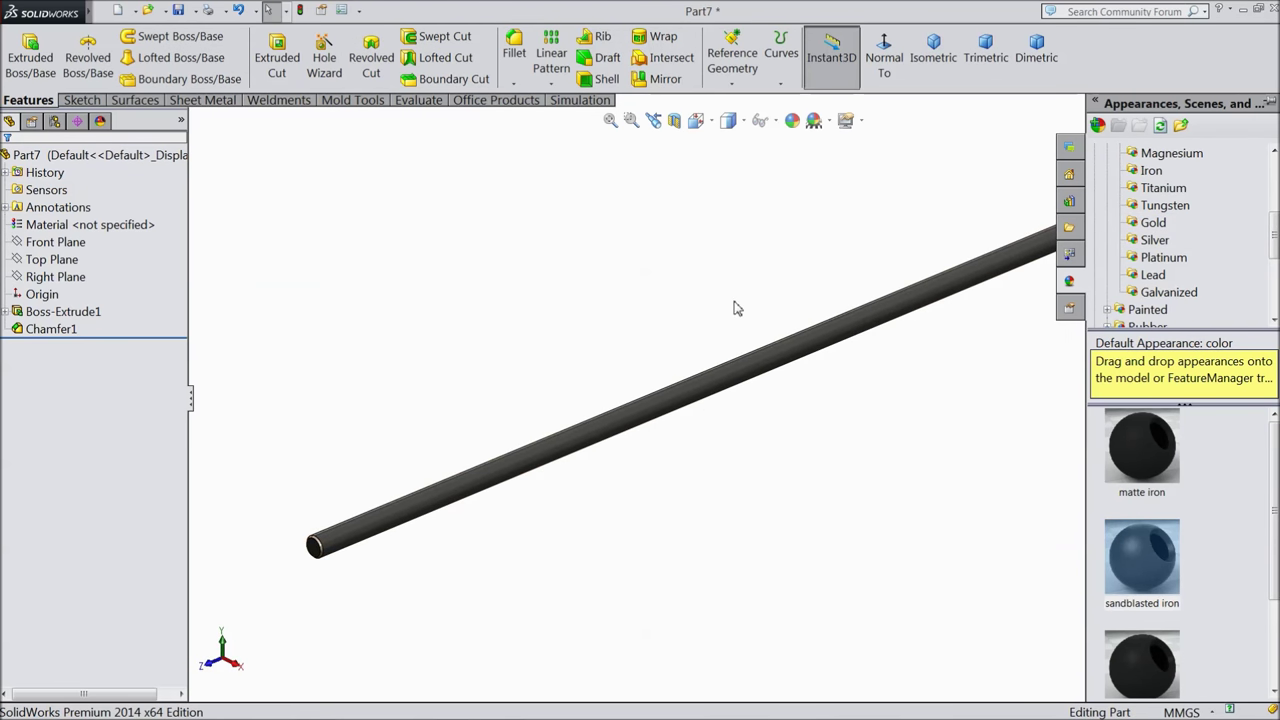
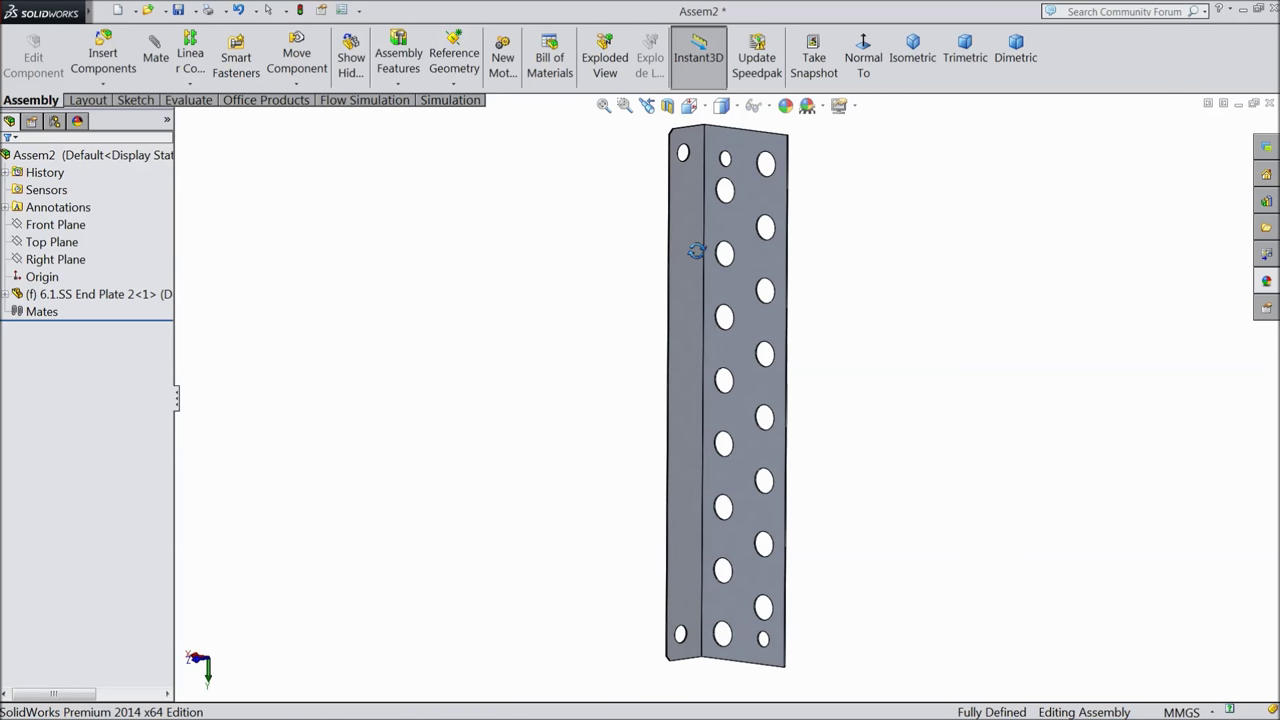
# - Insert the 6.SS End Plate part into the assembly and place it beside the existing end plate
pyautogui.press('f')
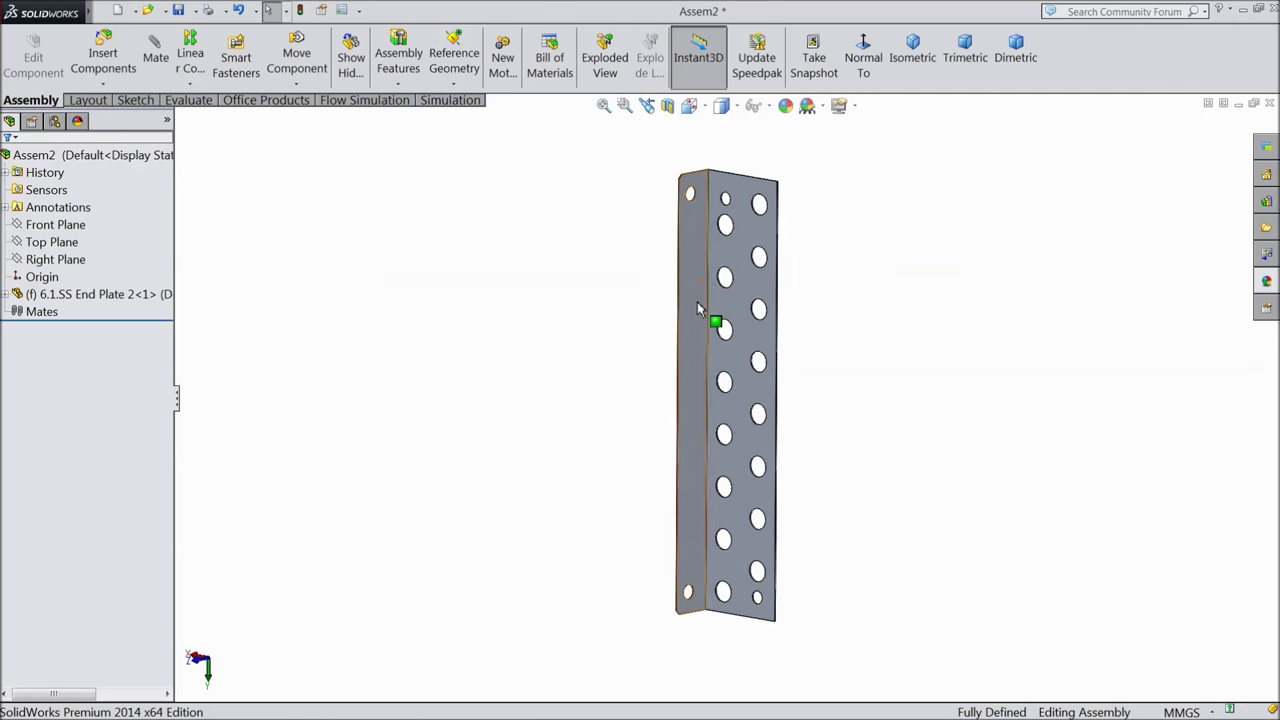
pyautogui.click(112, 68)
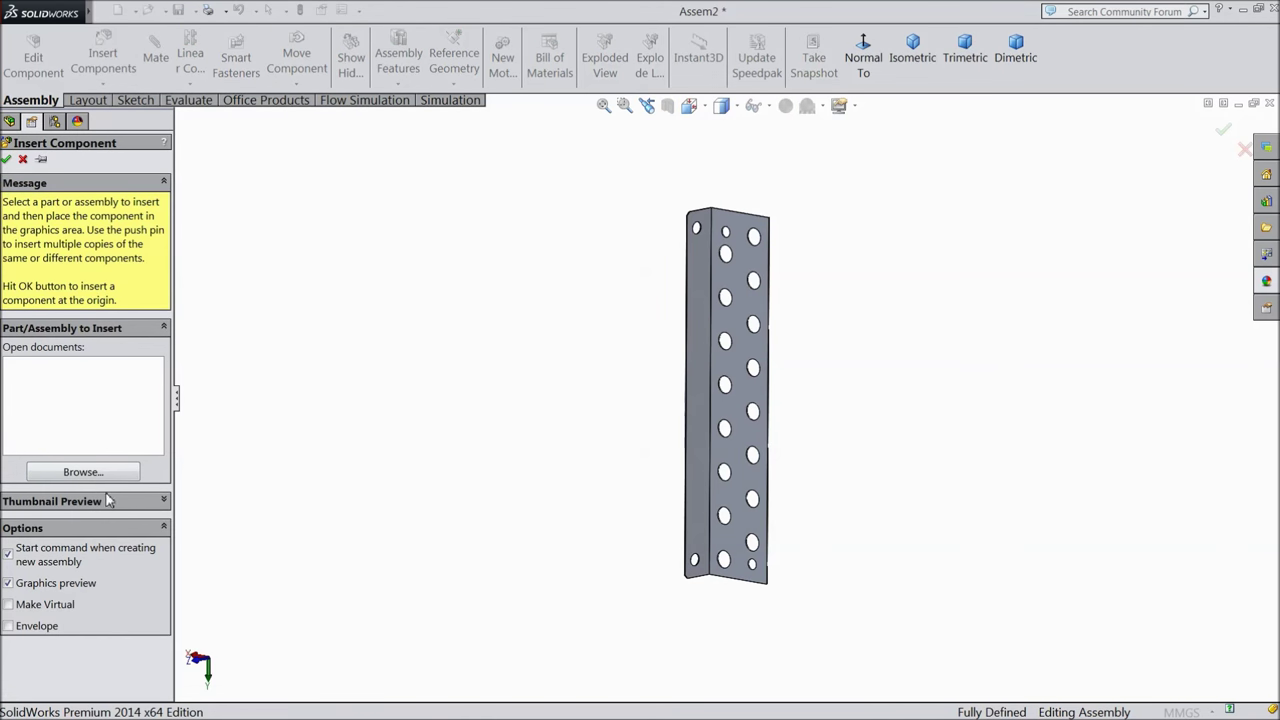
pyautogui.click(83, 473)
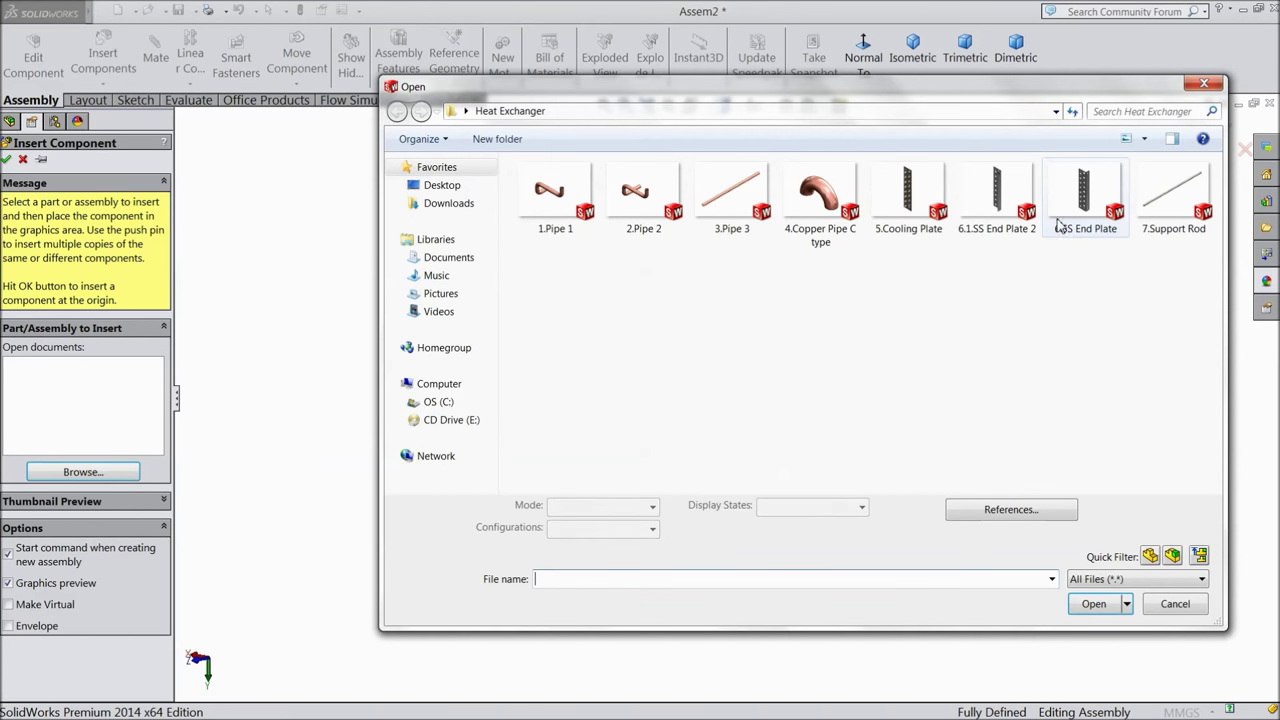
pyautogui.click(1082, 195)
pyautogui.click(1093, 605)
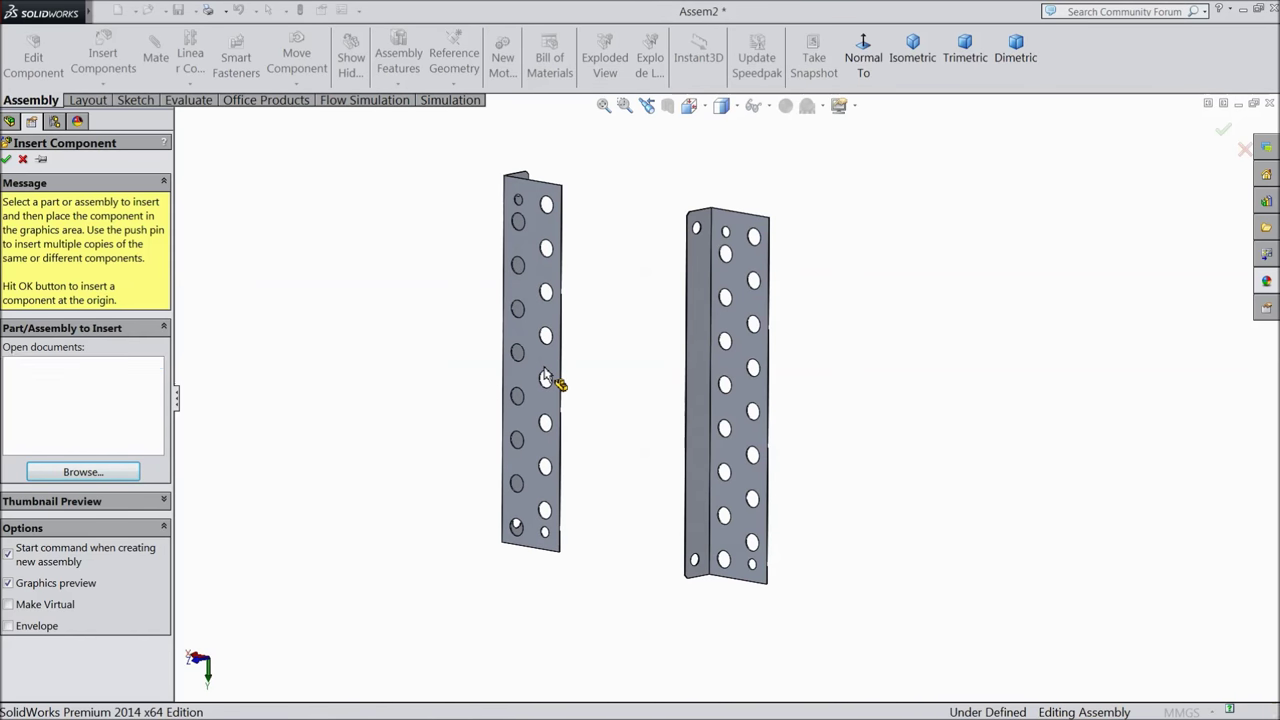
pyautogui.click(546, 377)
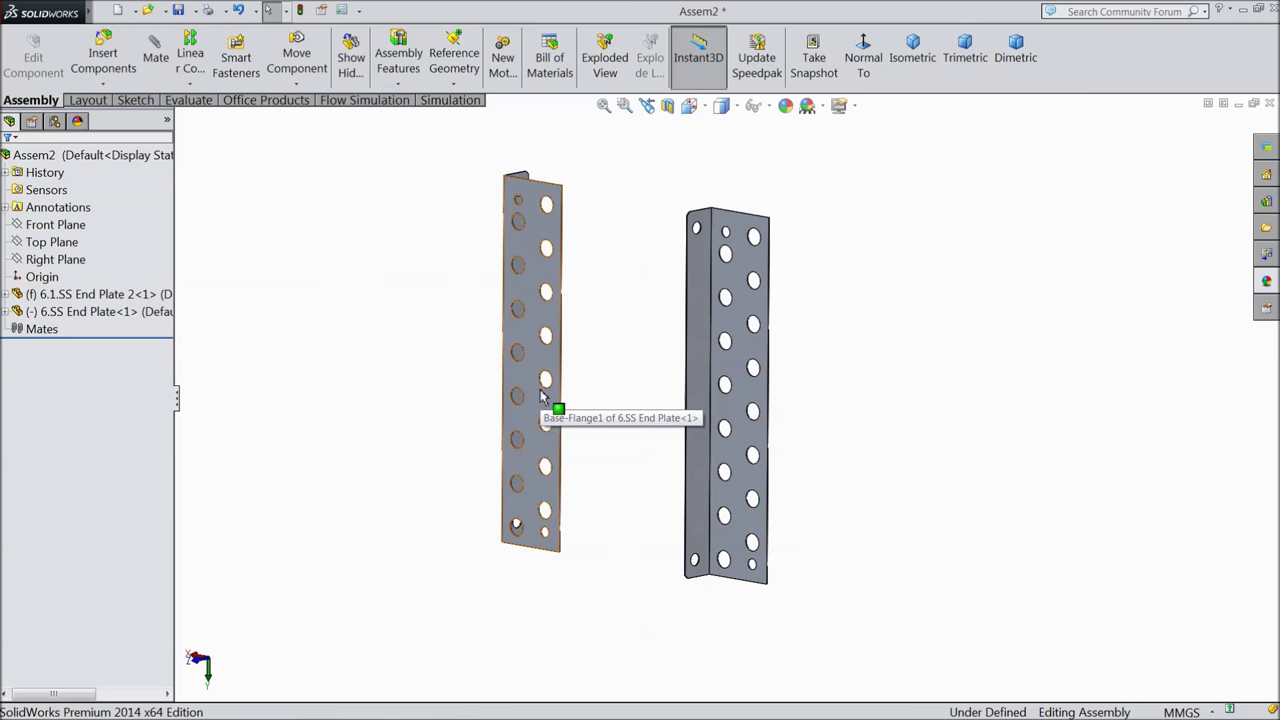
# - Reposition the 6.SS End Plate slightly and turn it with Rotate Component so its flange faces the same way as the other plate's
pyautogui.moveTo(527, 197); pyautogui.dragTo(572, 229)
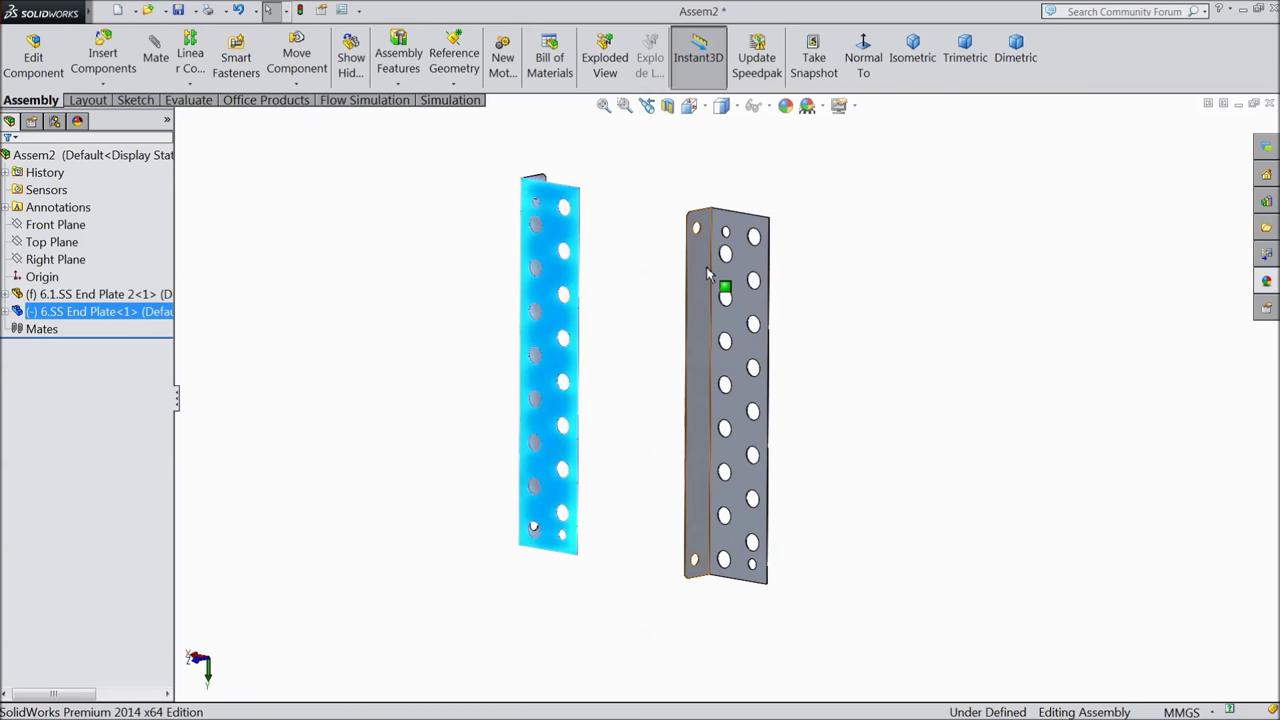
pyautogui.click(640, 256)
pyautogui.moveTo(574, 249)
pyautogui.mouseDown()
pyautogui.moveTo(569, 263)
pyautogui.moveTo(558, 234)
pyautogui.mouseUp()
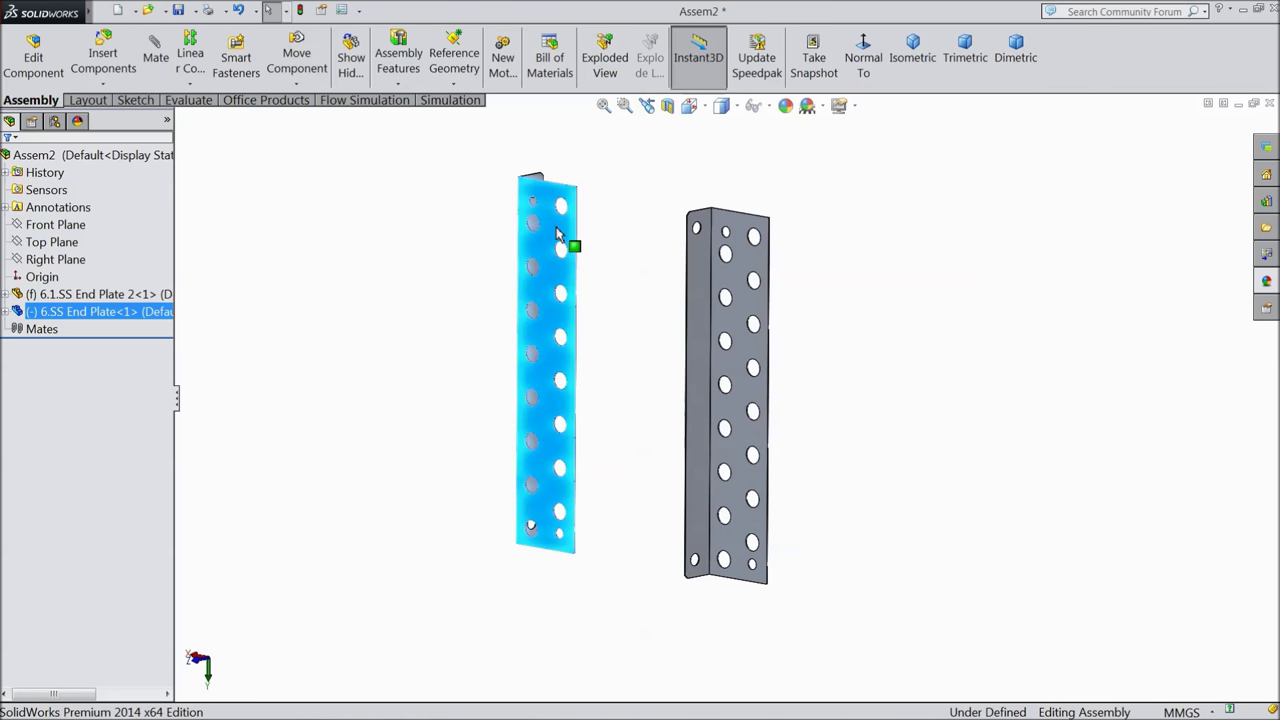
pyautogui.moveTo(549, 226)
pyautogui.mouseDown(button='middle')
pyautogui.moveTo(491, 417)
pyautogui.moveTo(550, 228)
pyautogui.mouseUp(button='middle')
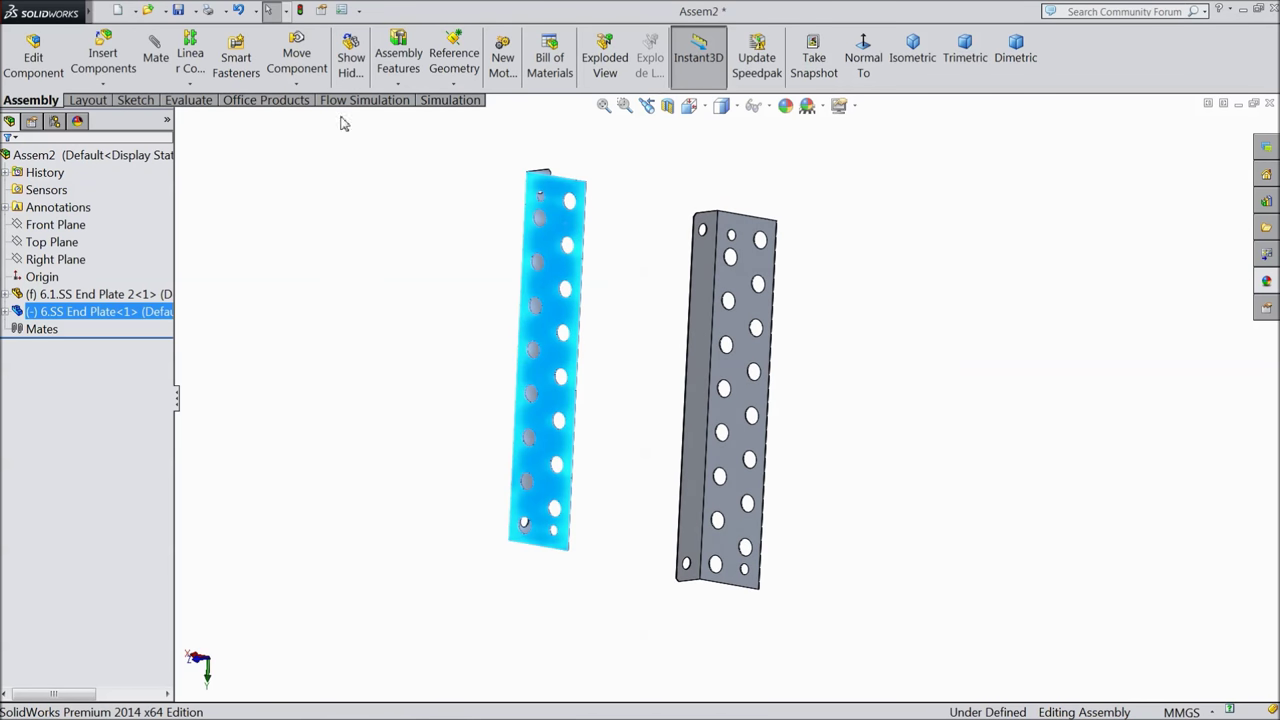
pyautogui.click(295, 84)
pyautogui.click(330, 118)
pyautogui.moveTo(537, 195); pyautogui.dragTo(431, 580)
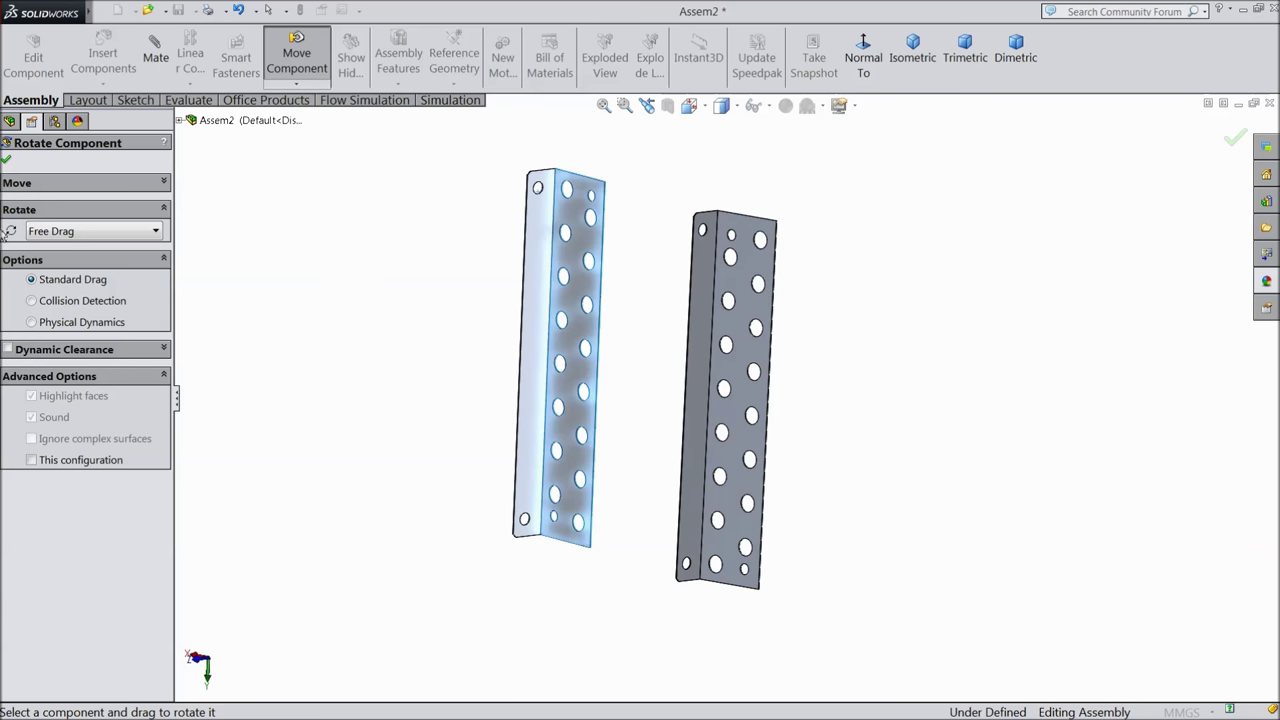
pyautogui.click(7, 160)
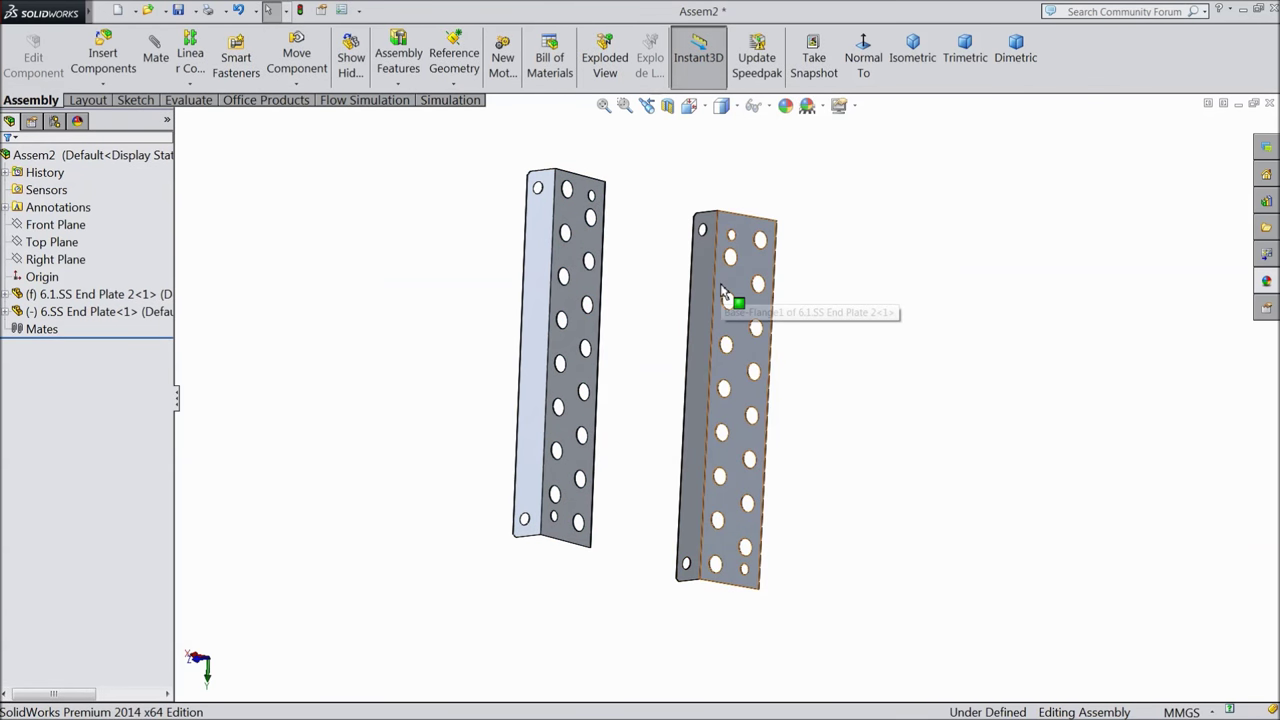
# - Try to rotate the 6.1.SS End Plate 2 component by free drag
pyautogui.scroll(-2, 642, 276)
pyautogui.scroll(2, 782, 336)
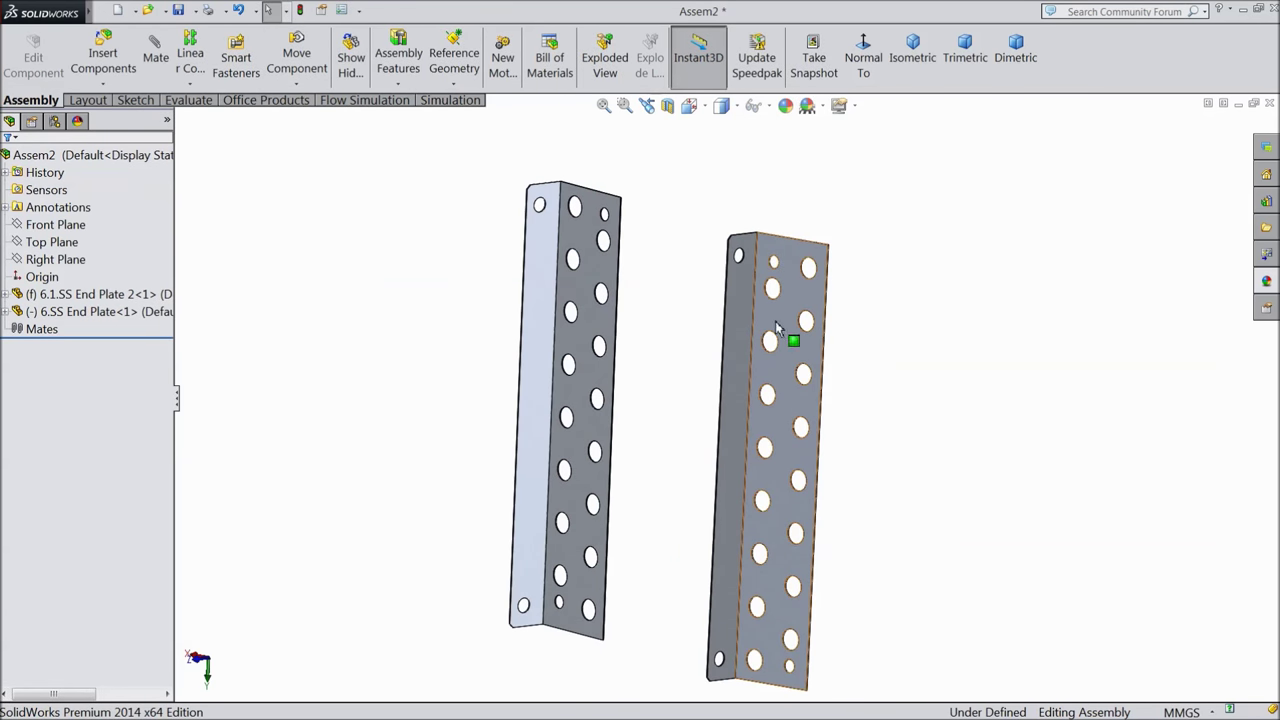
pyautogui.click(297, 86)
pyautogui.click(316, 122)
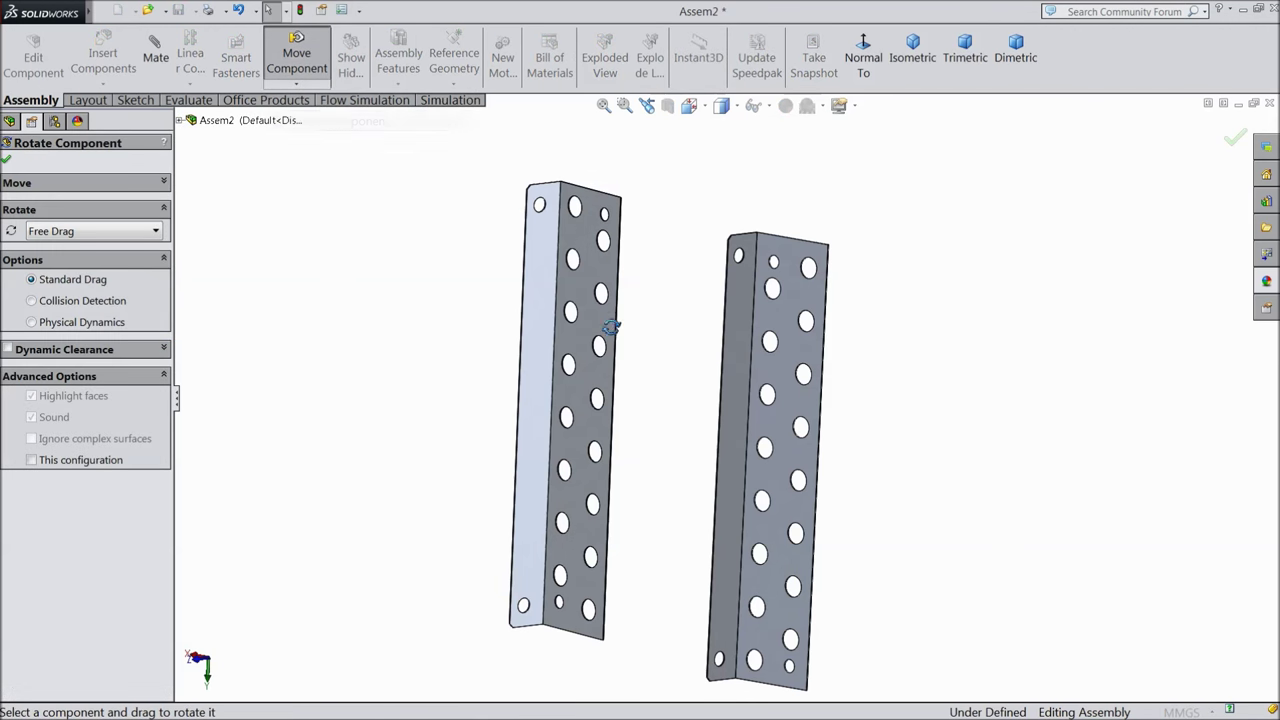
pyautogui.moveTo(766, 522); pyautogui.dragTo(778, 216)
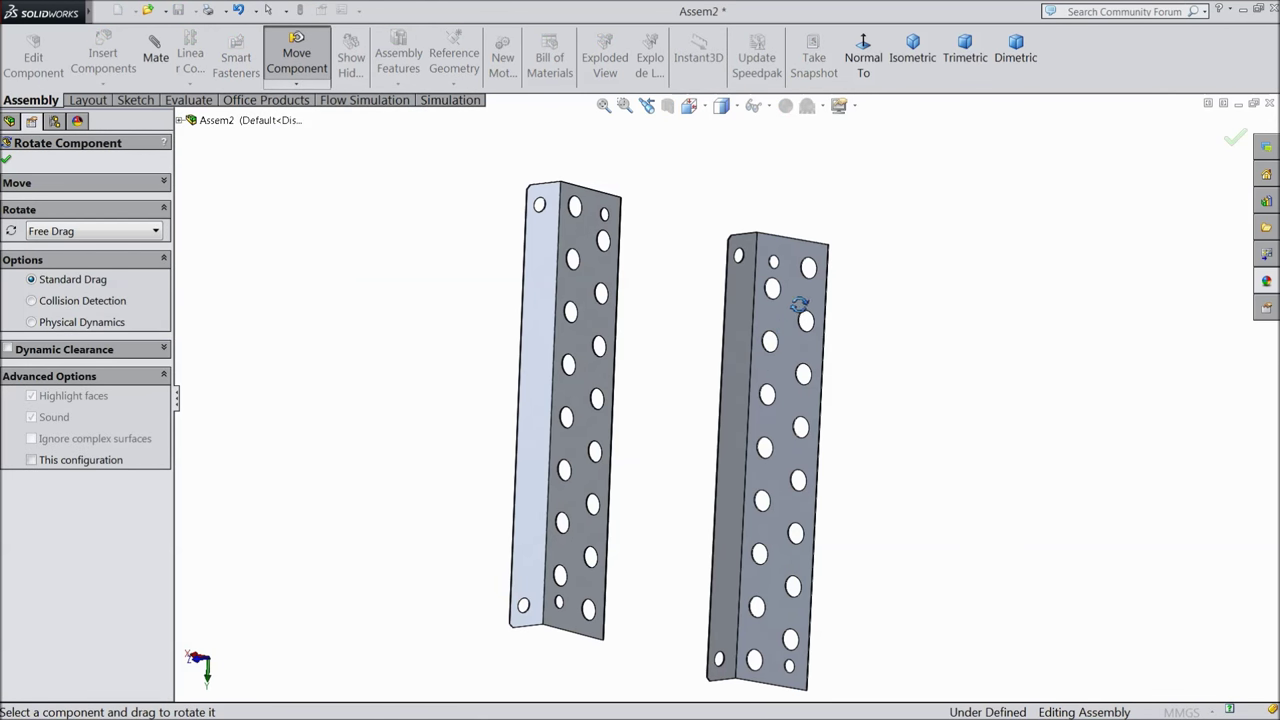
pyautogui.moveTo(803, 305); pyautogui.dragTo(739, 334)
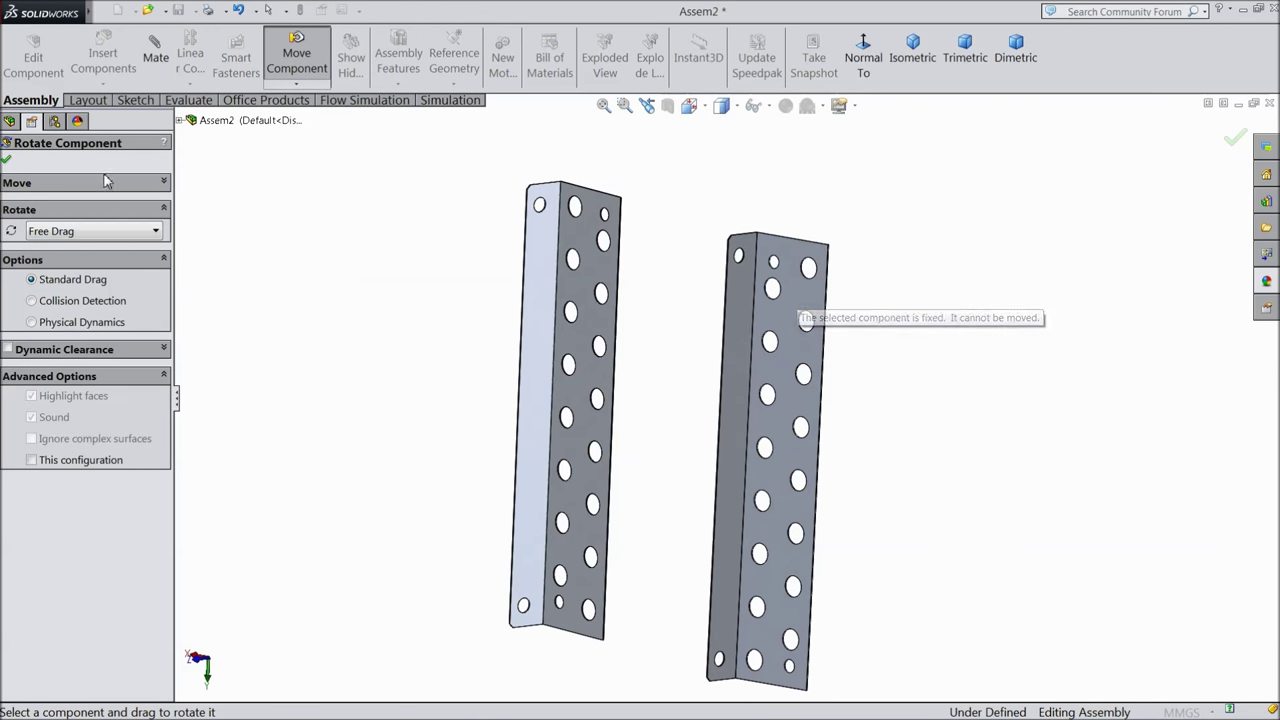
pyautogui.click(6, 158)
# - Fix the 6.SS End Plate component in its current position
pyautogui.rightClick(580, 311)
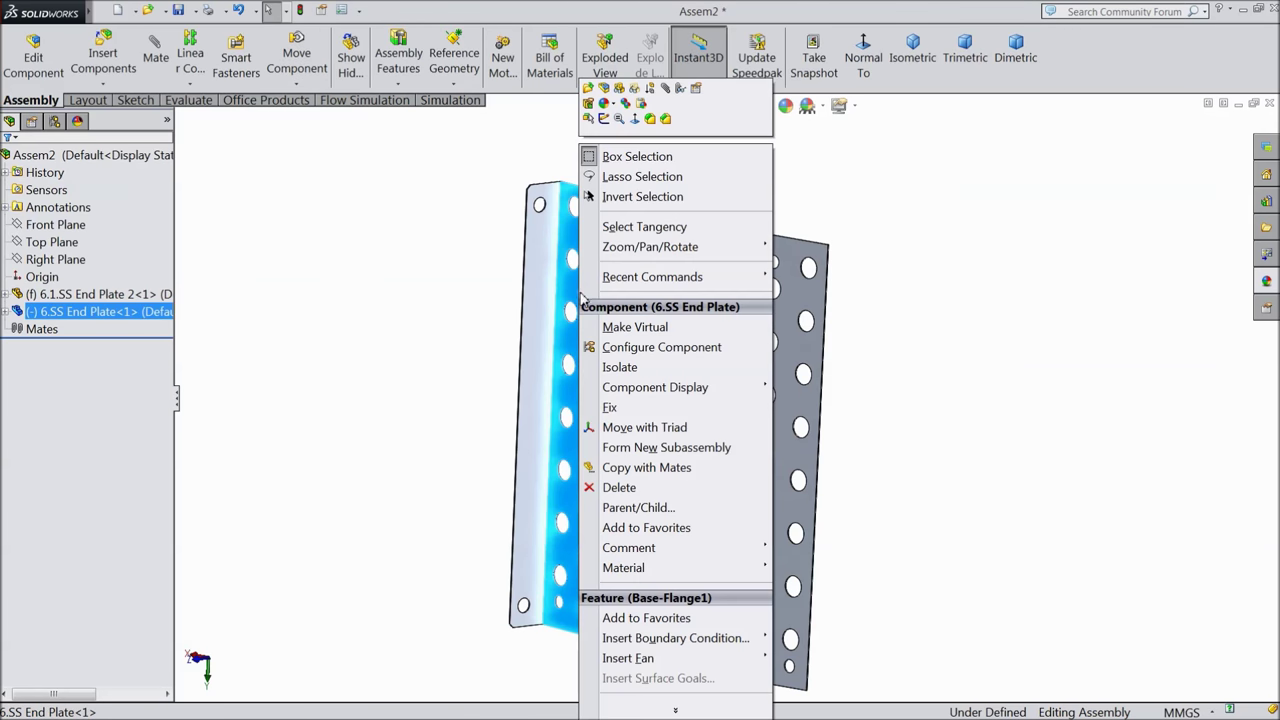
pyautogui.click(622, 414)
pyautogui.rightClick(753, 378)
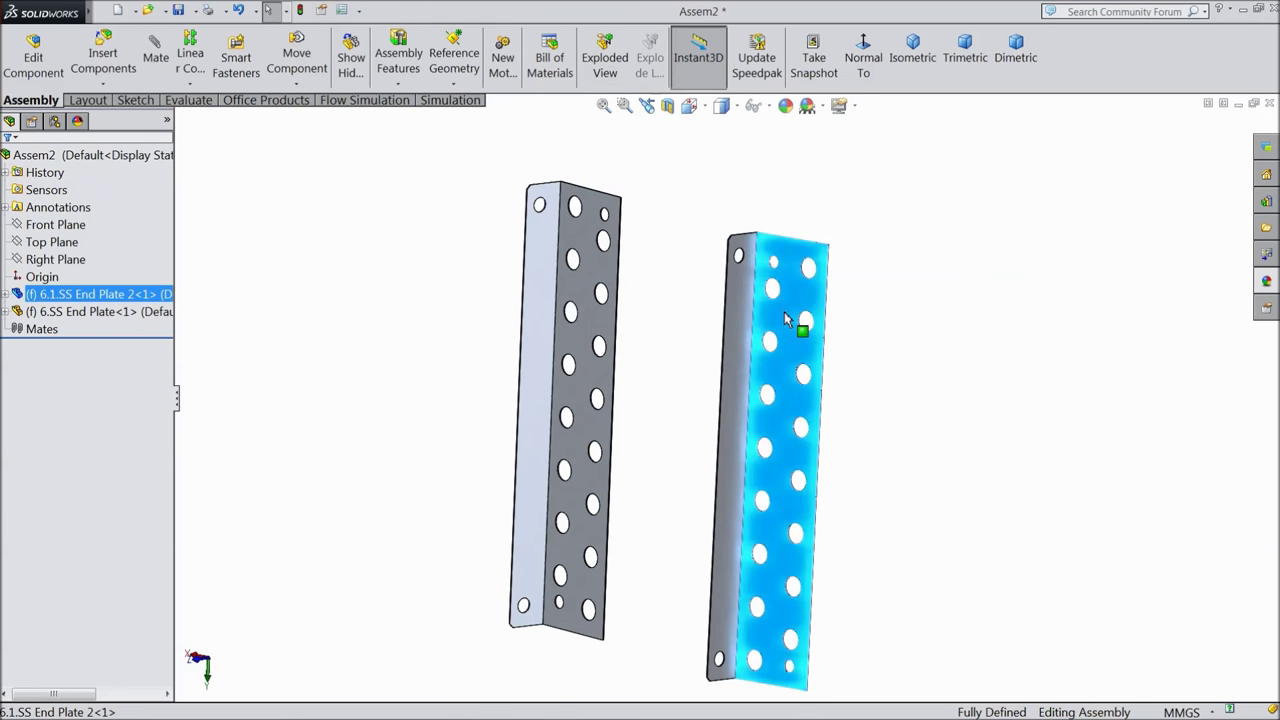
pyautogui.click(659, 237)
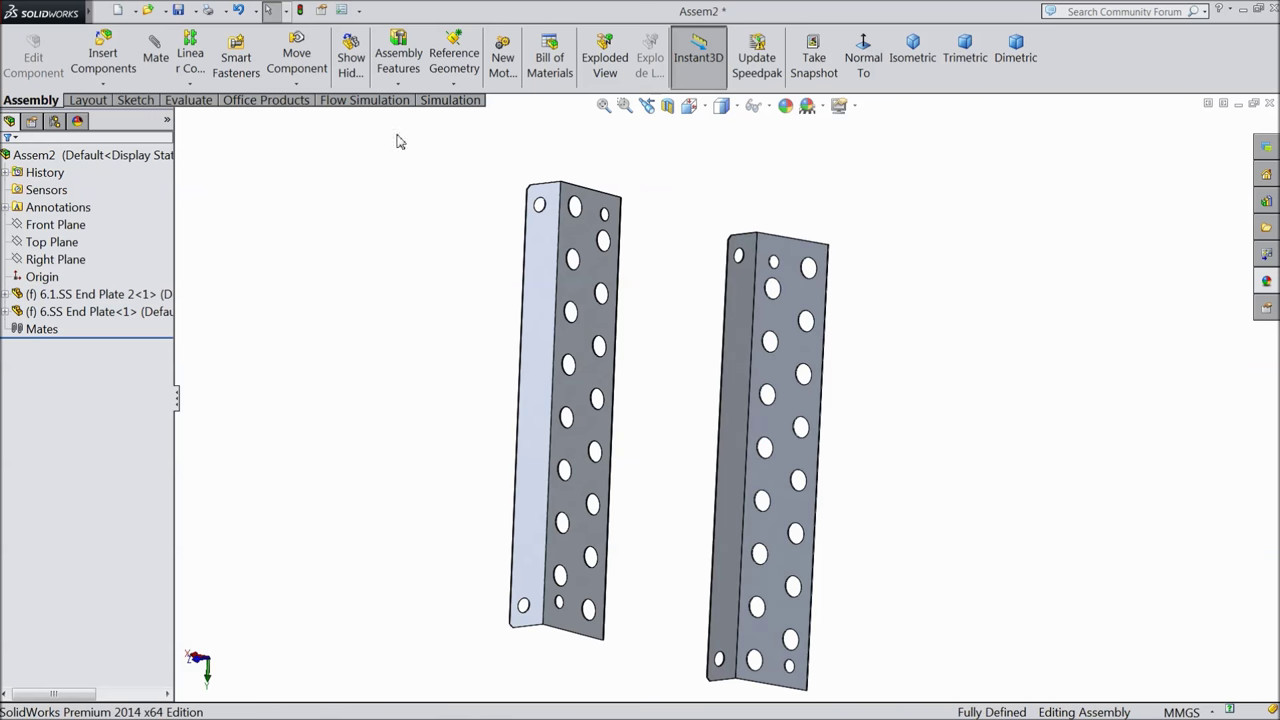
# - Try again to rotate the 6.1.SS End Plate 2 with Rotate Component while it is still fixed
pyautogui.click(305, 87)
pyautogui.click(320, 121)
pyautogui.moveTo(781, 425); pyautogui.dragTo(648, 302)
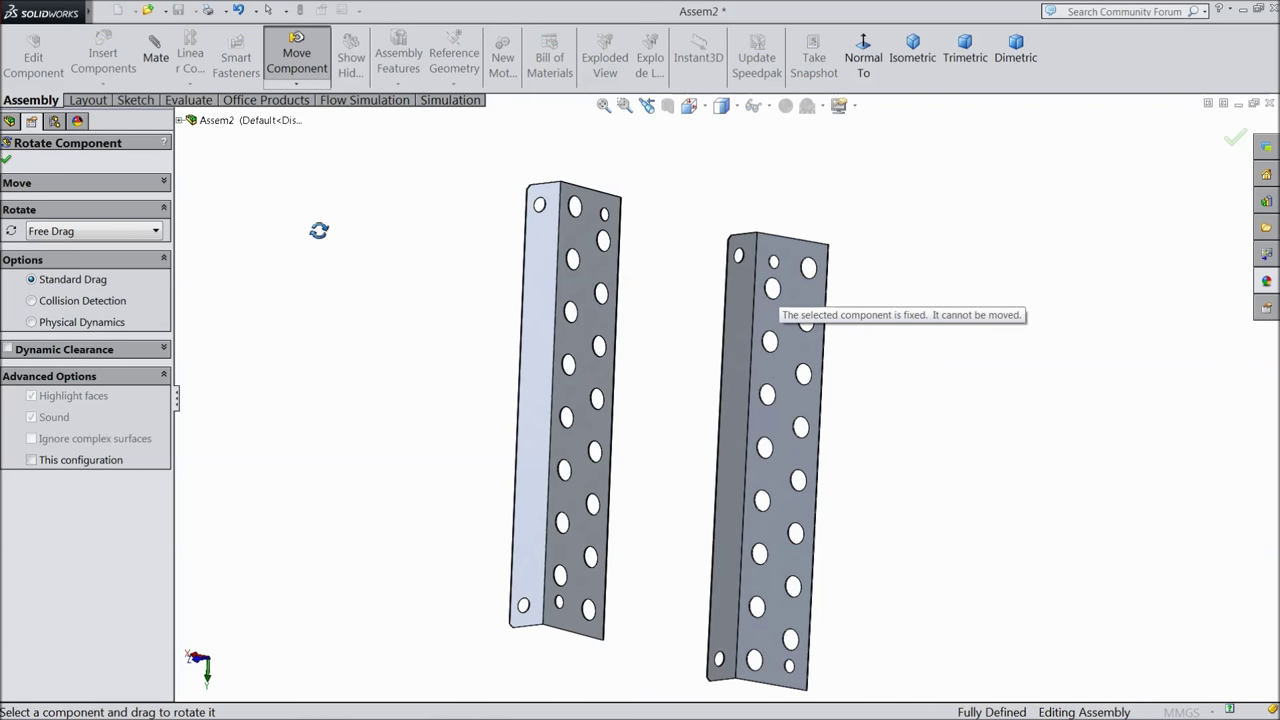
pyautogui.click(7, 160)
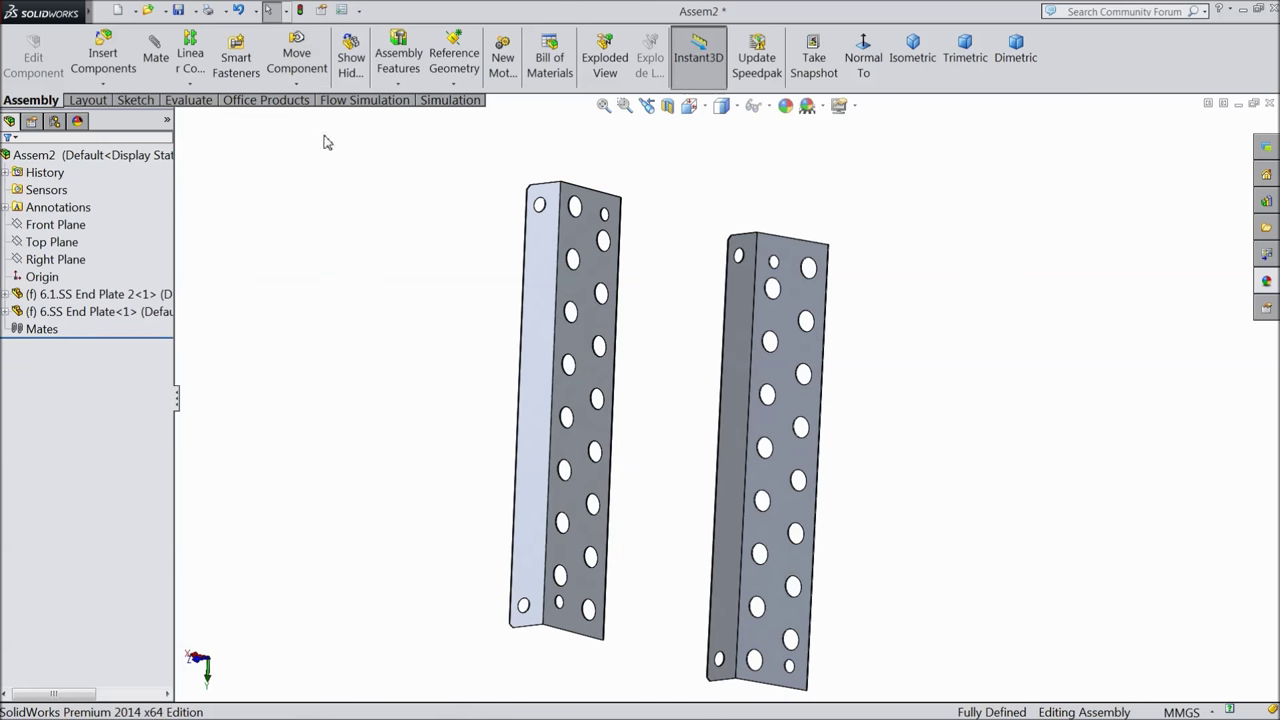
pyautogui.click(297, 85)
pyautogui.click(314, 123)
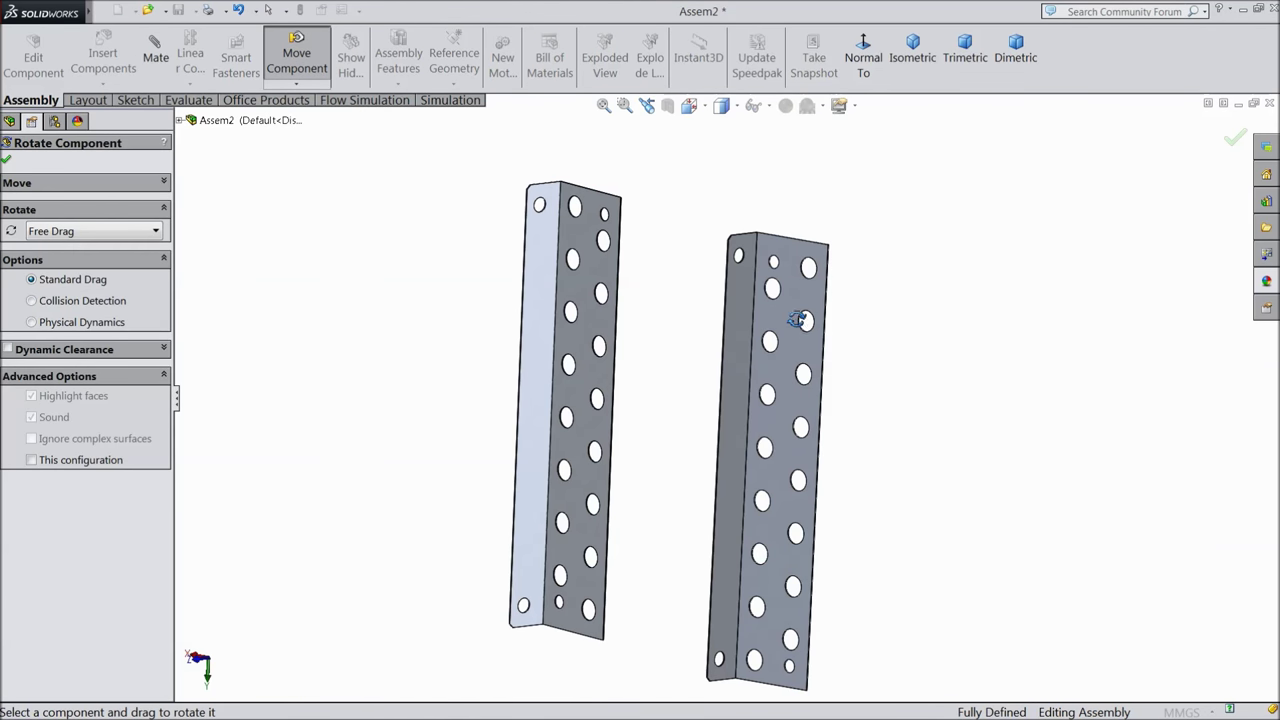
pyautogui.click(7, 159)
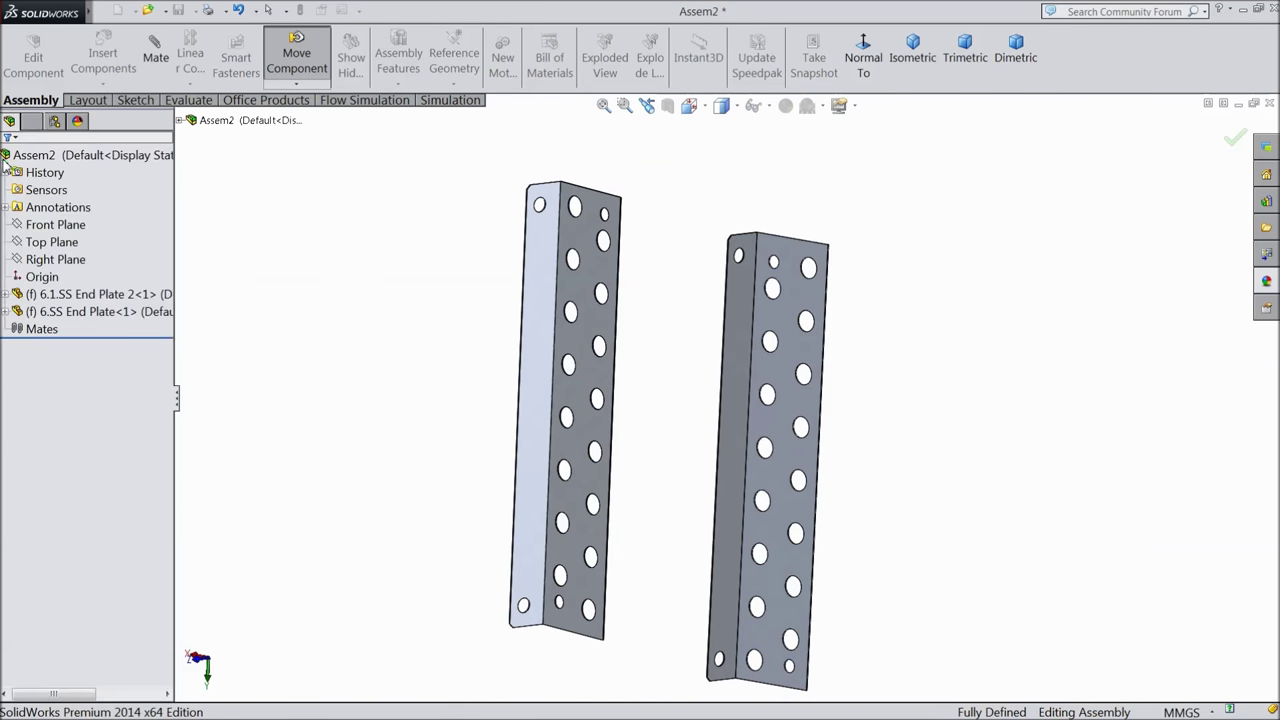
# - Float the 6.1.SS End Plate 2 component so it can move freely
pyautogui.click(574, 316)
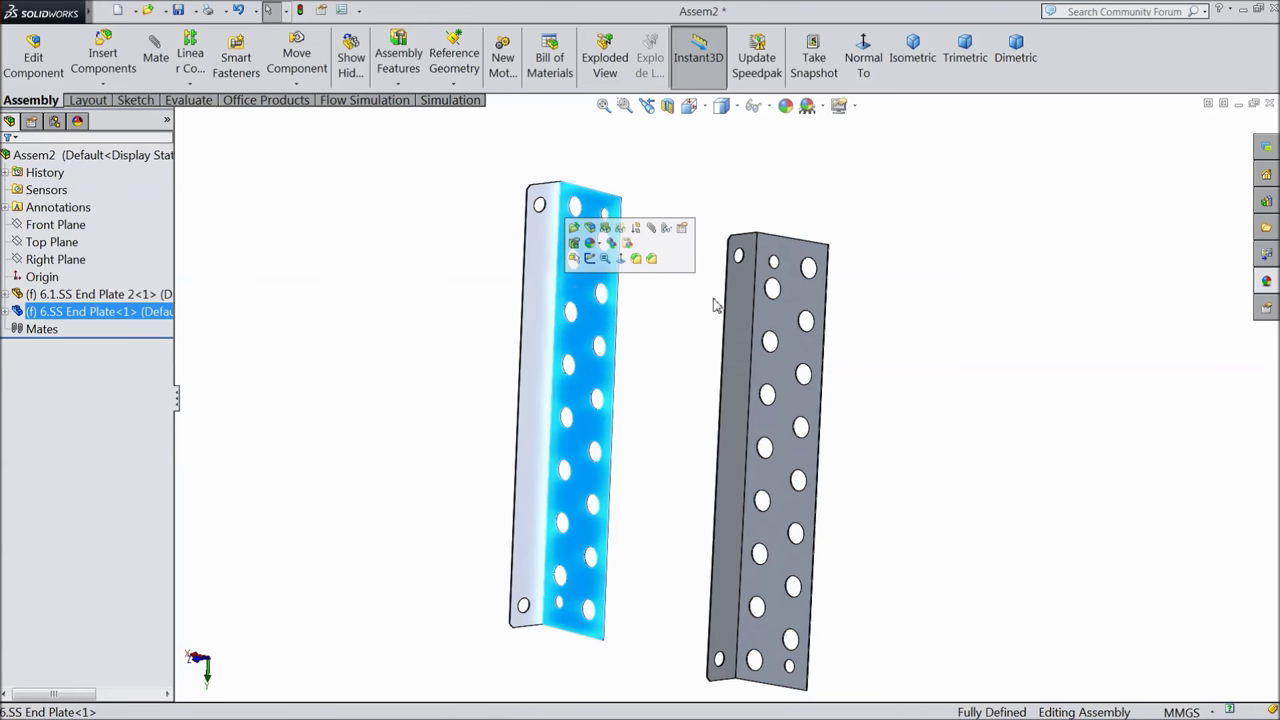
pyautogui.click(766, 290)
pyautogui.rightClick(772, 320)
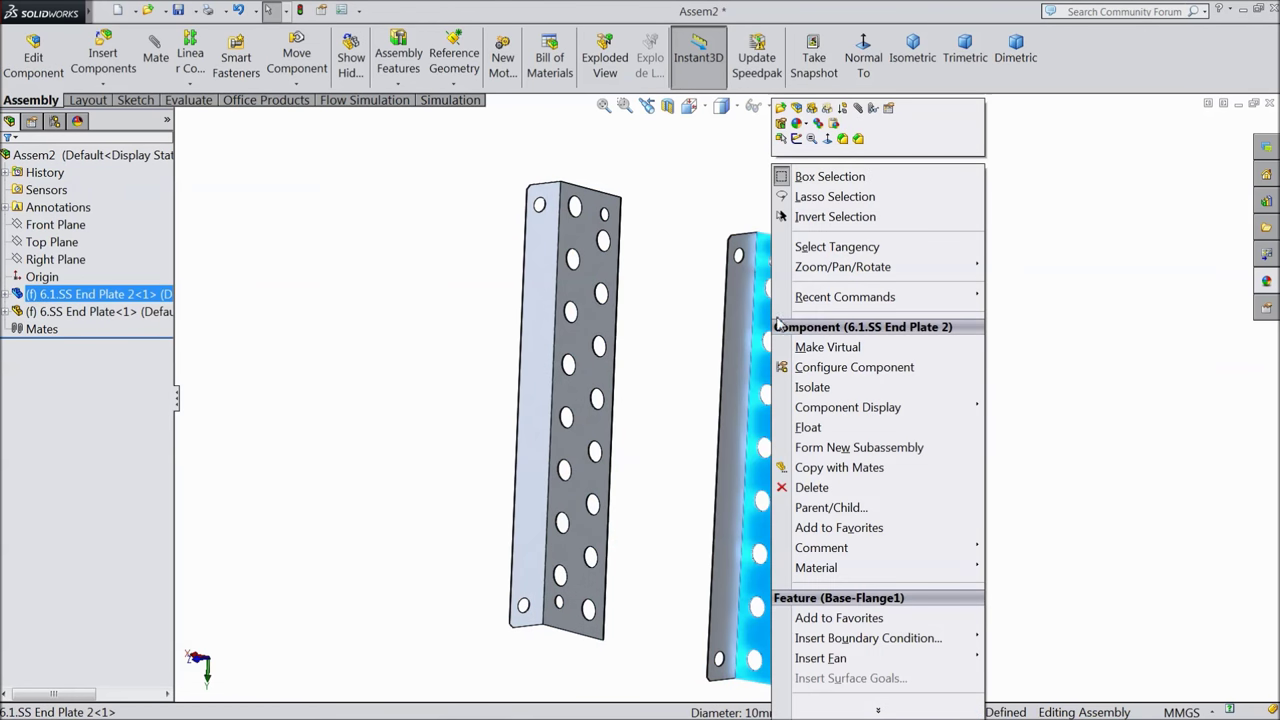
pyautogui.click(808, 427)
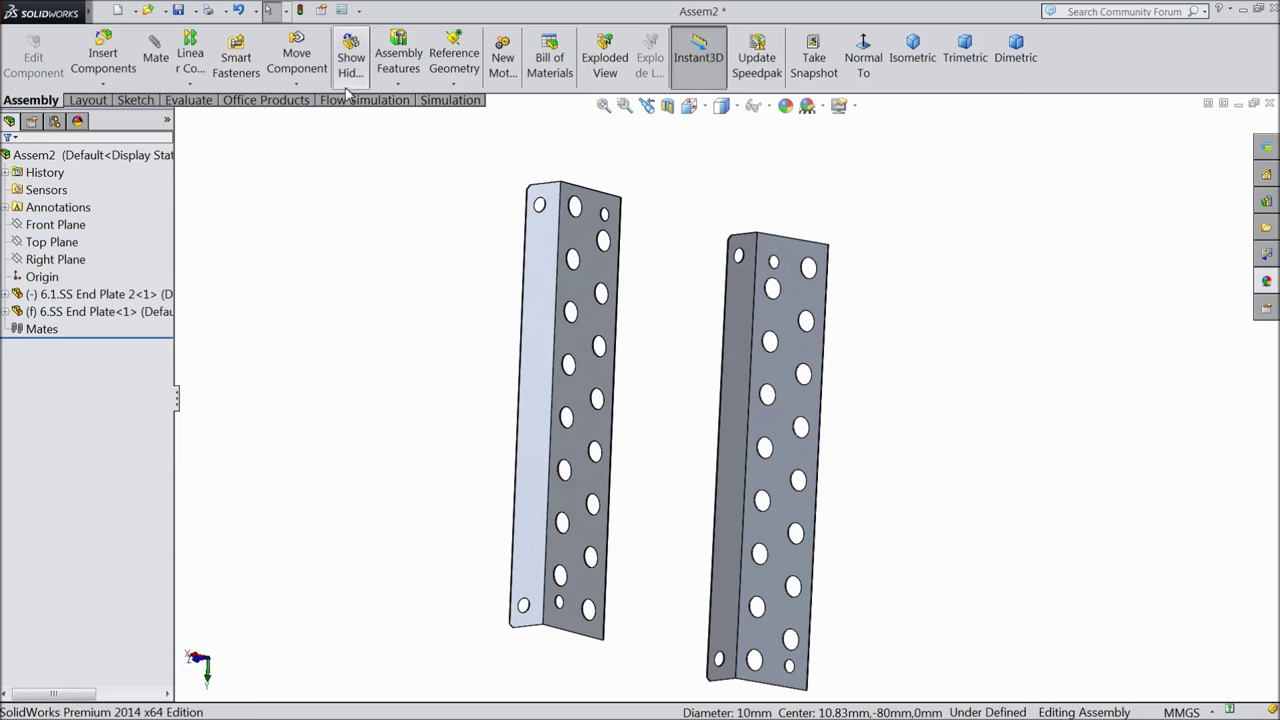
# - Rotate the 6.1.SS End Plate 2 so its flange points away from the other plate, and move it farther from that plate
pyautogui.click(296, 86)
pyautogui.click(300, 120)
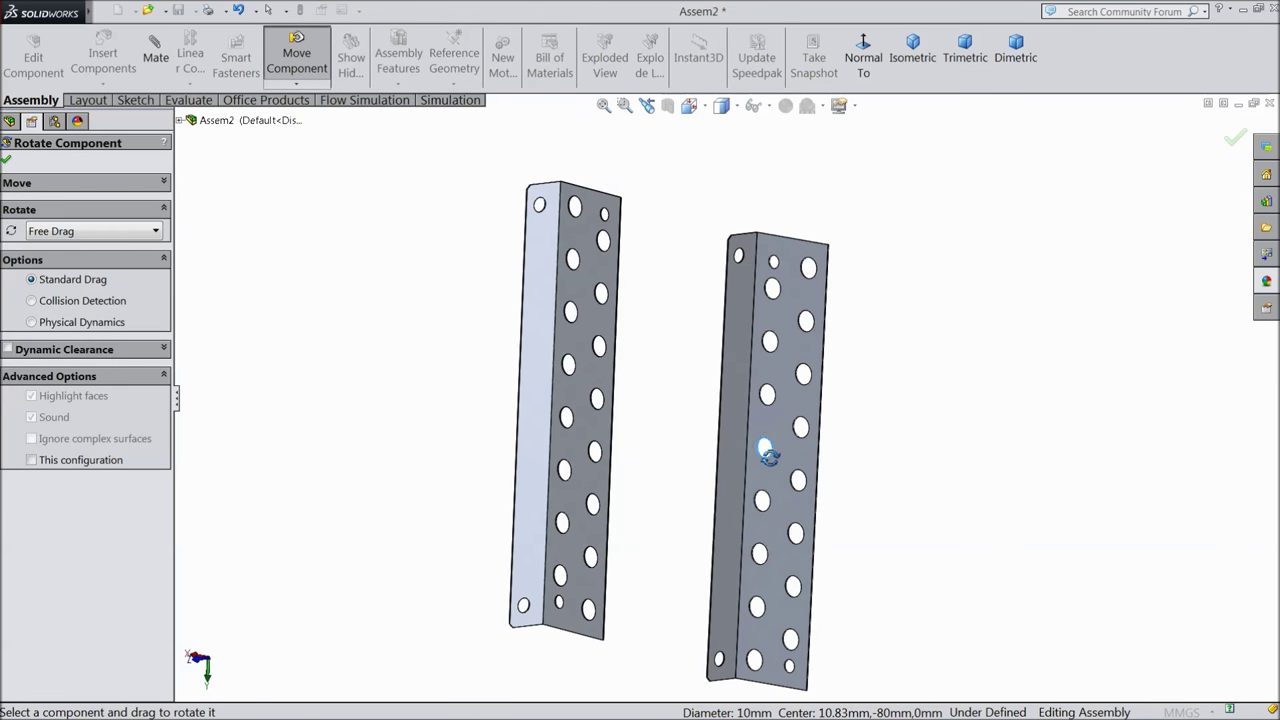
pyautogui.moveTo(767, 453); pyautogui.dragTo(767, 176)
pyautogui.moveTo(733, 568); pyautogui.dragTo(629, 251)
pyautogui.click(7, 160)
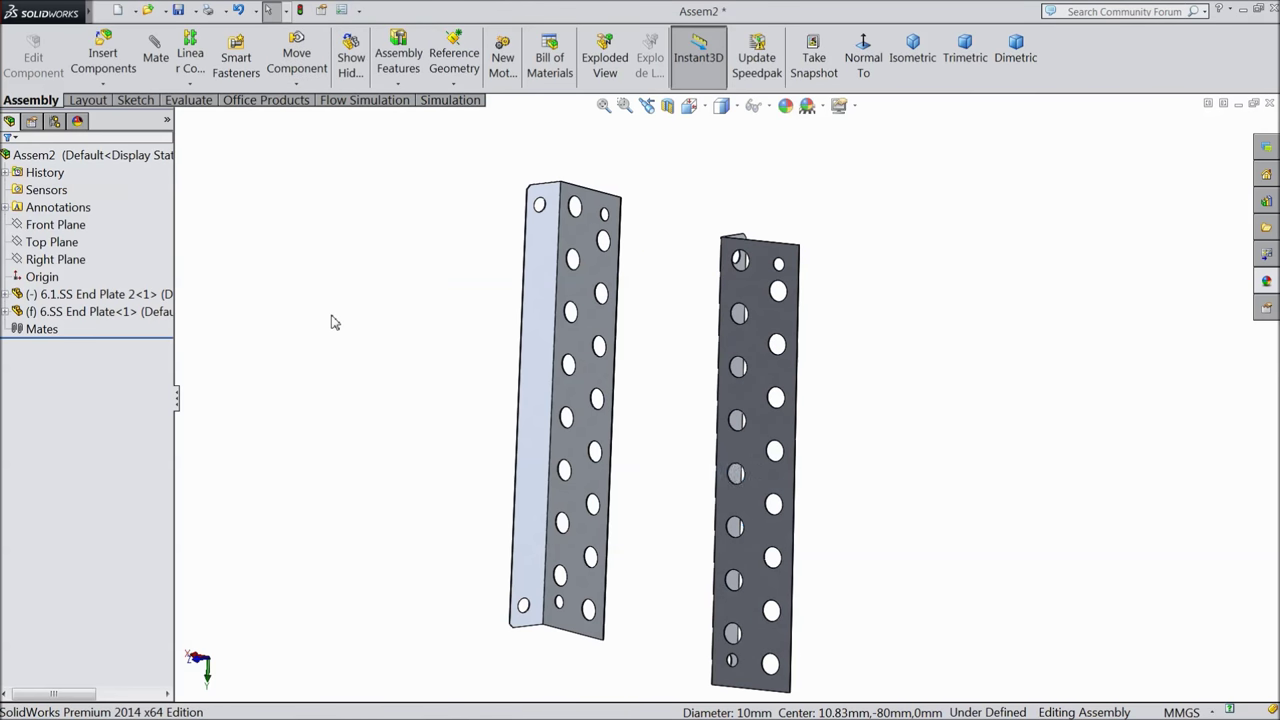
pyautogui.scroll(3, 709, 400)
pyautogui.click(828, 393)
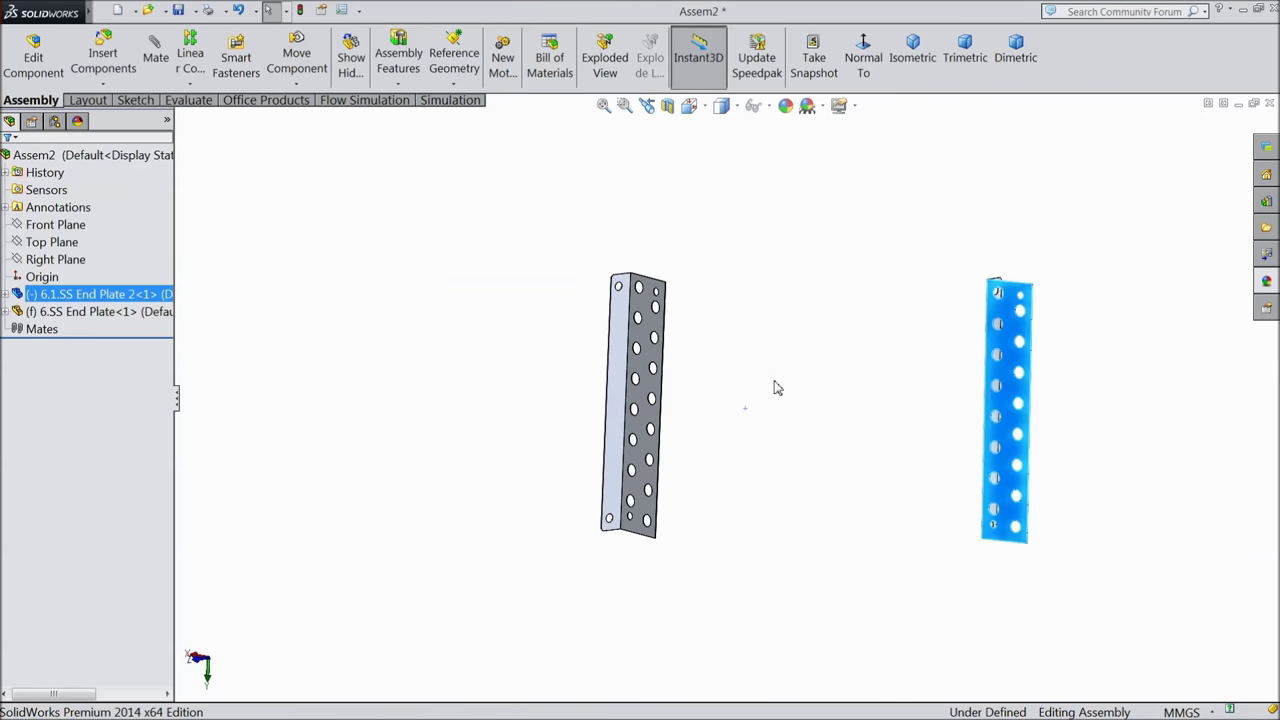
# - Insert one 7.Support Rod component from the Heat Exchanger folder and place it between the two end plates
pyautogui.scroll(-3, 706, 360)
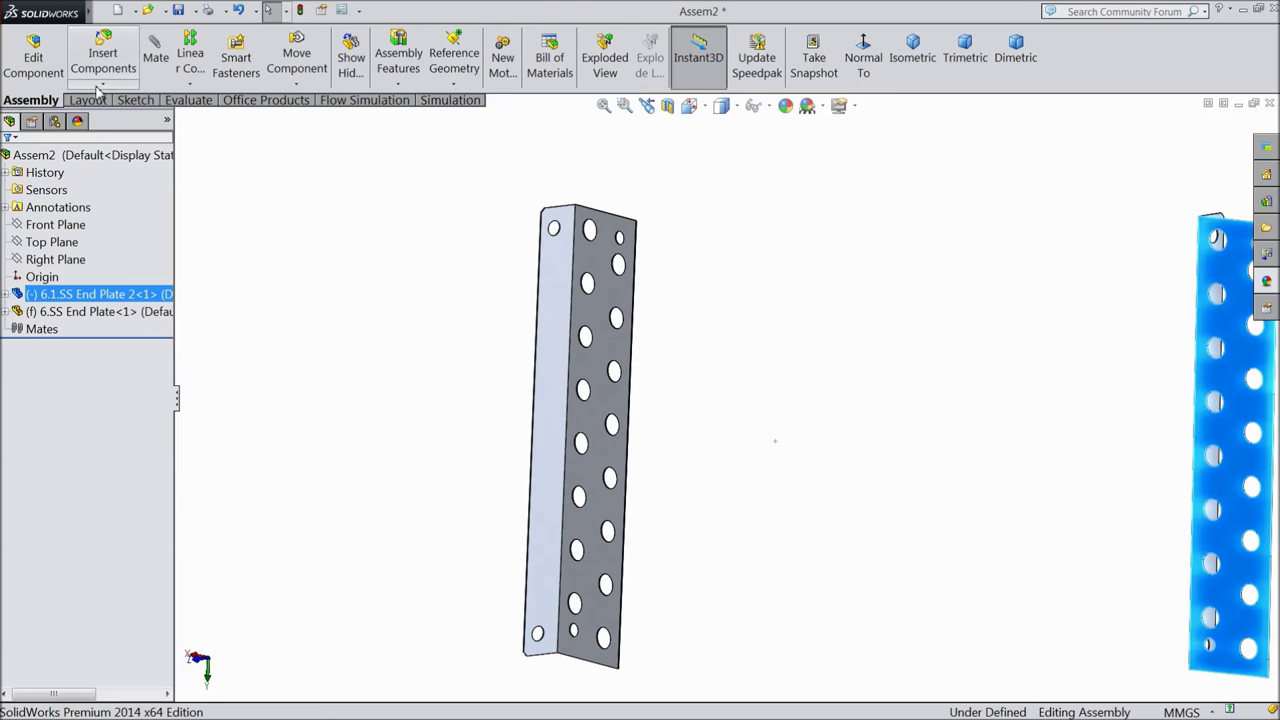
pyautogui.click(99, 63)
pyautogui.click(83, 472)
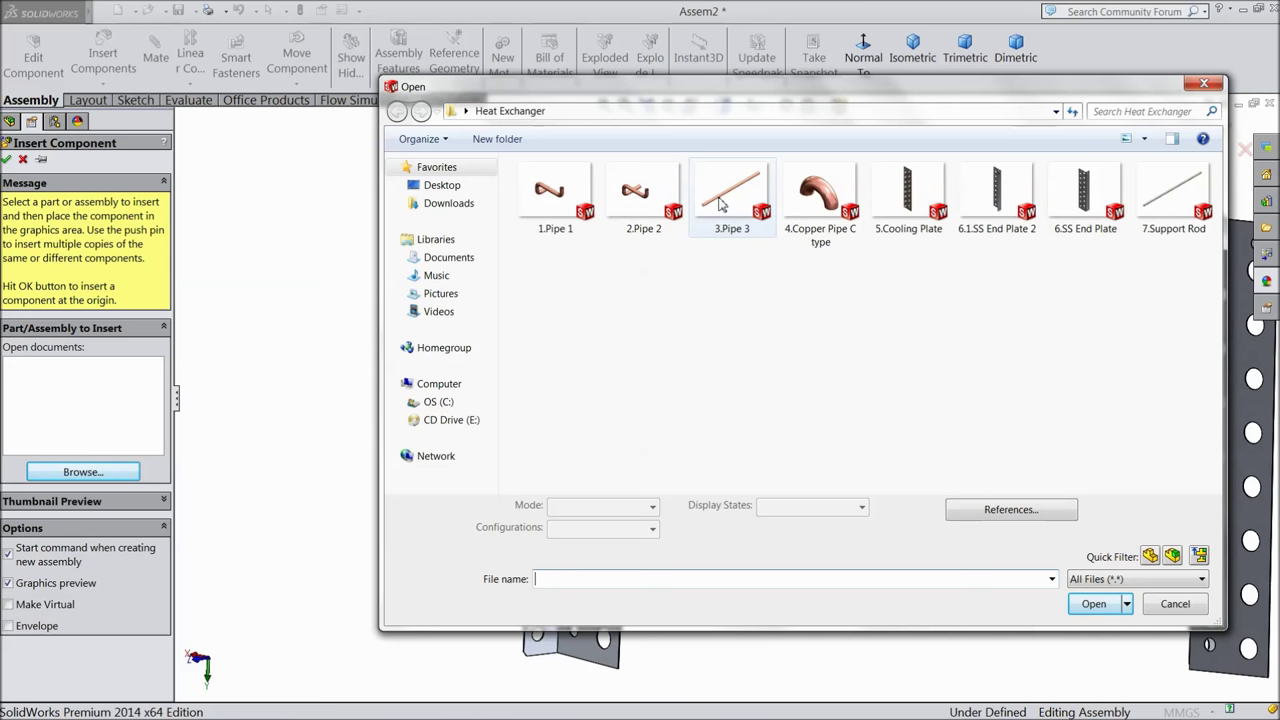
pyautogui.click(721, 205)
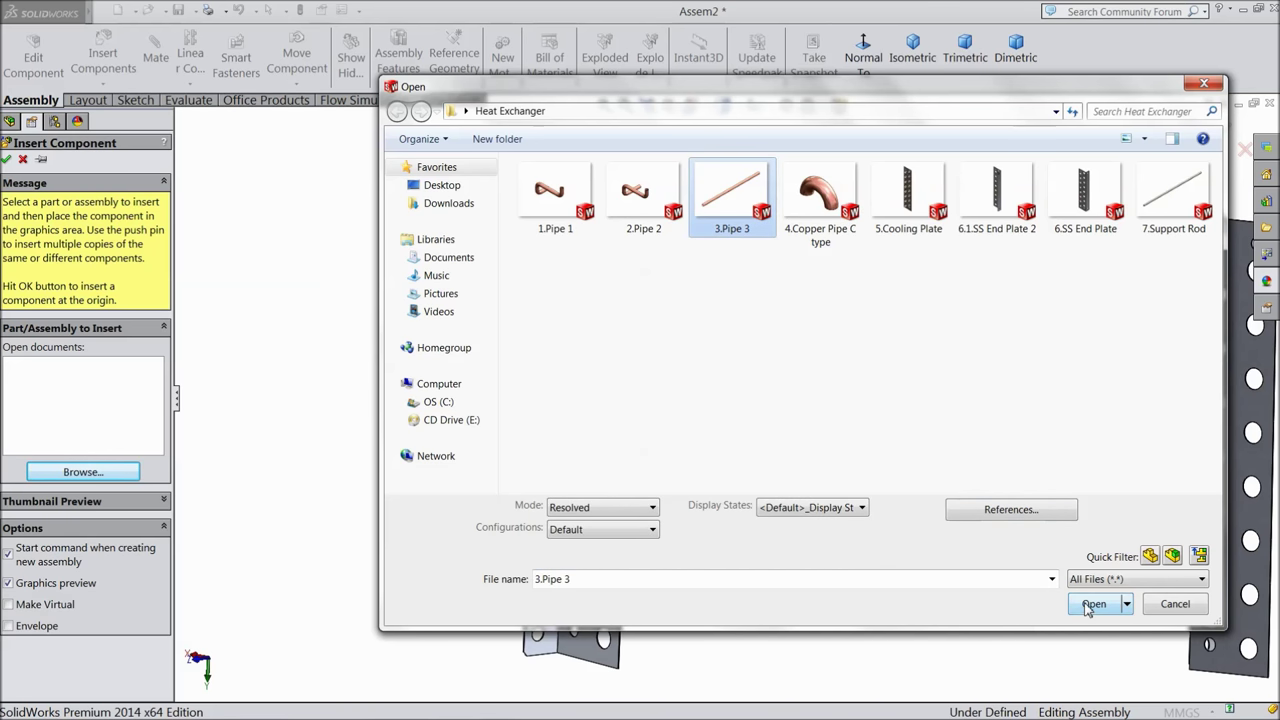
pyautogui.click(1173, 214)
pyautogui.click(1092, 605)
pyautogui.click(785, 271)
# - Add a concentric mate between the support rod's cylindrical face and the small upper hole of the 6.SS End Plate
pyautogui.scroll(-3, 646, 312)
pyautogui.scroll(-3, 365, 227)
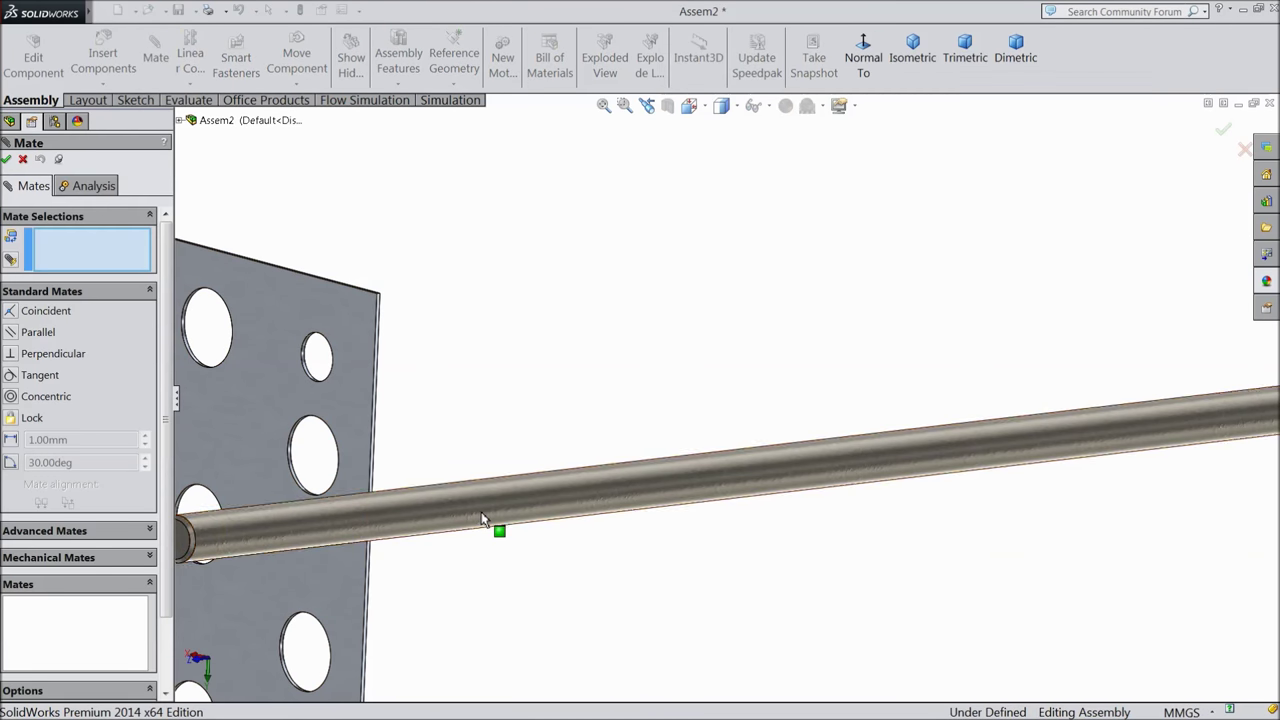
pyautogui.click(545, 517)
pyautogui.scroll(-2, 390, 405)
pyautogui.scroll(-2, 378, 395)
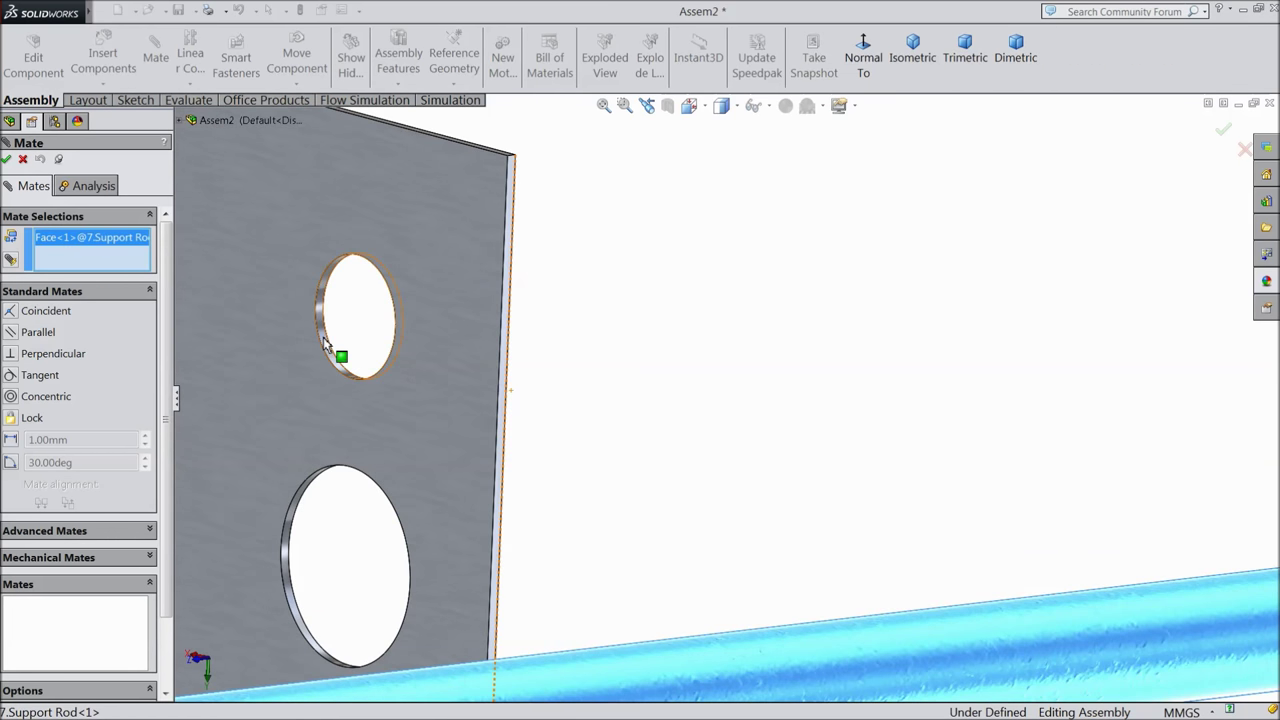
pyautogui.click(325, 343)
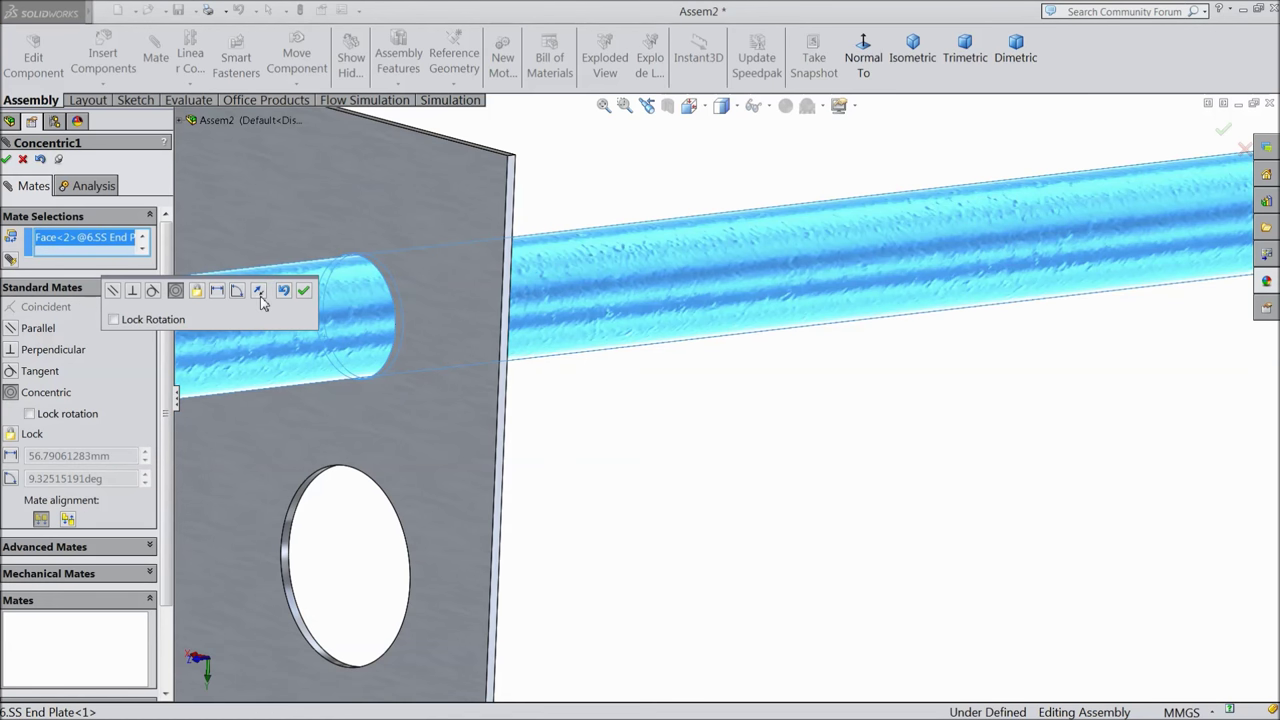
pyautogui.click(305, 291)
# - Add a coincident mate between the support rod's end face and the perforated face of the 6.SS End Plate, then finish mating
pyautogui.scroll(2, 433, 337)
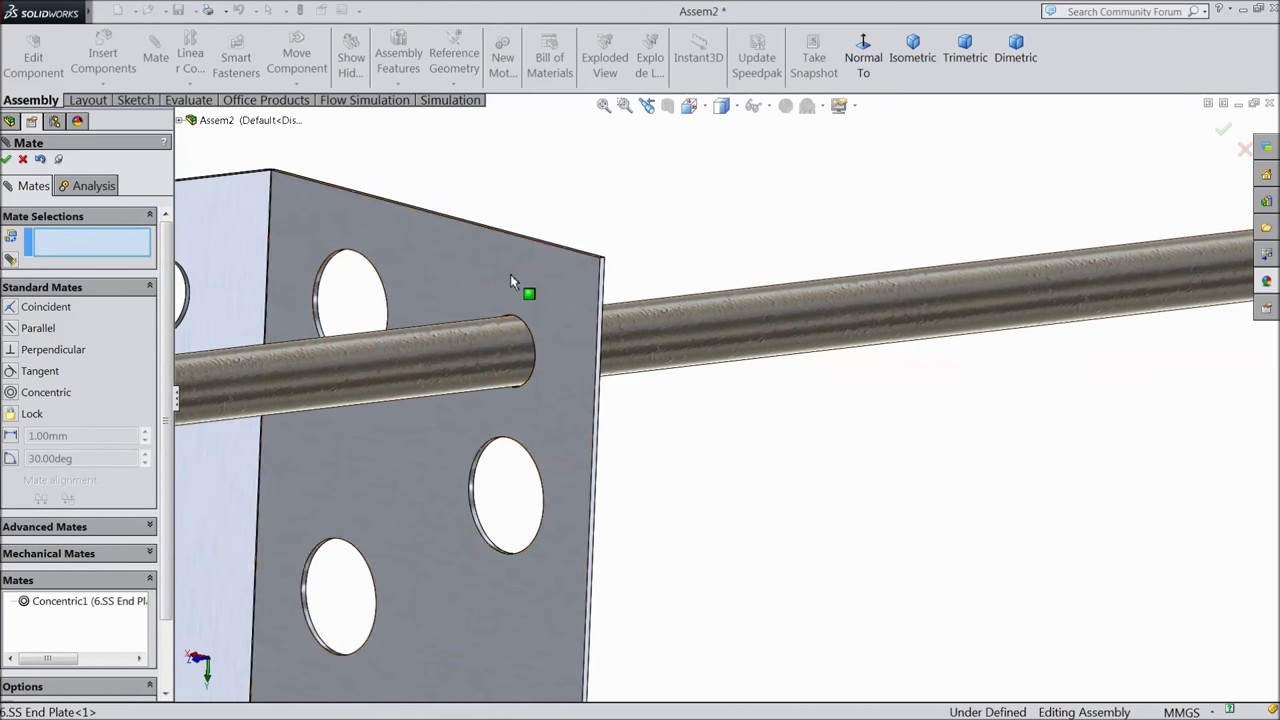
pyautogui.click(538, 333)
pyautogui.scroll(3, 538, 333)
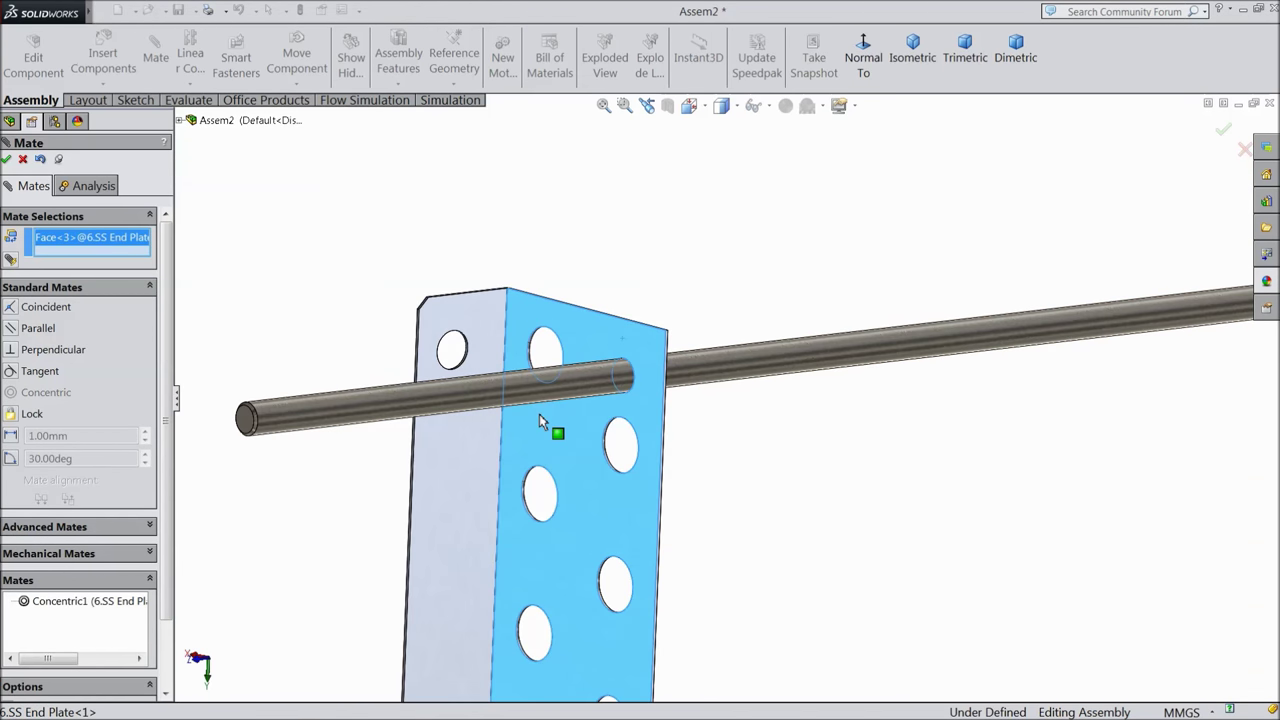
pyautogui.click(249, 426)
pyautogui.scroll(-4, 640, 392)
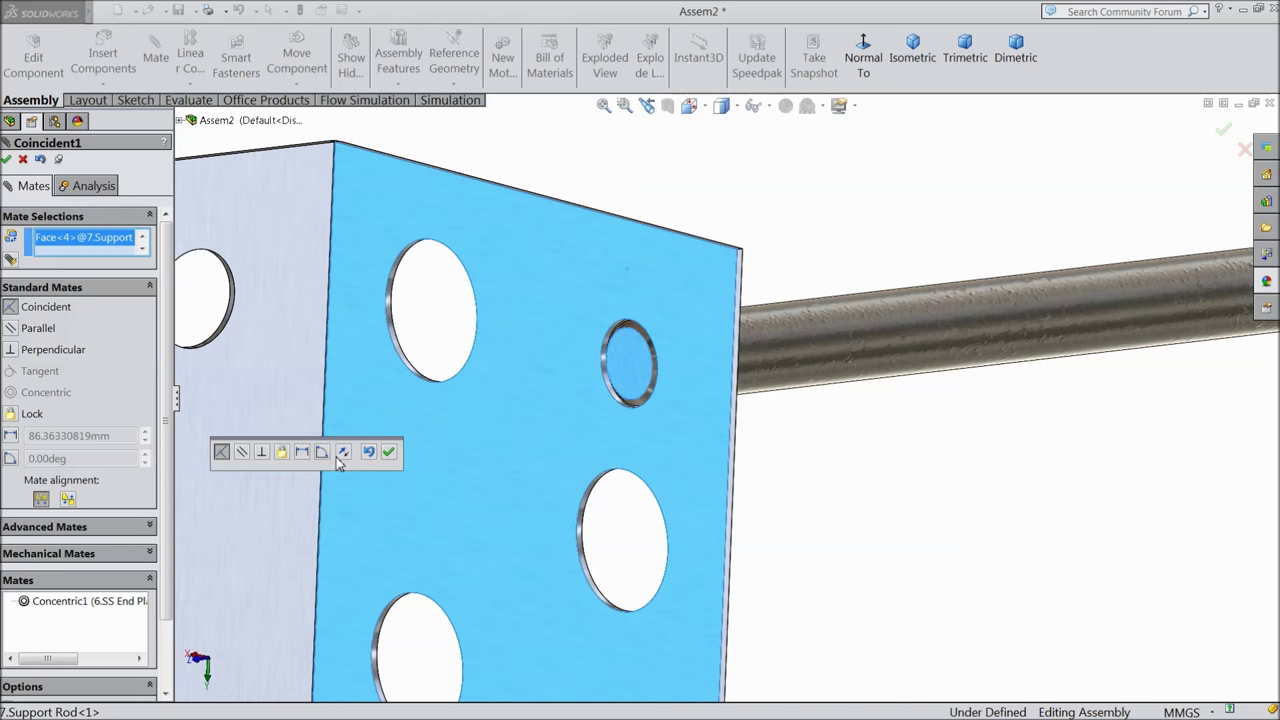
pyautogui.click(389, 453)
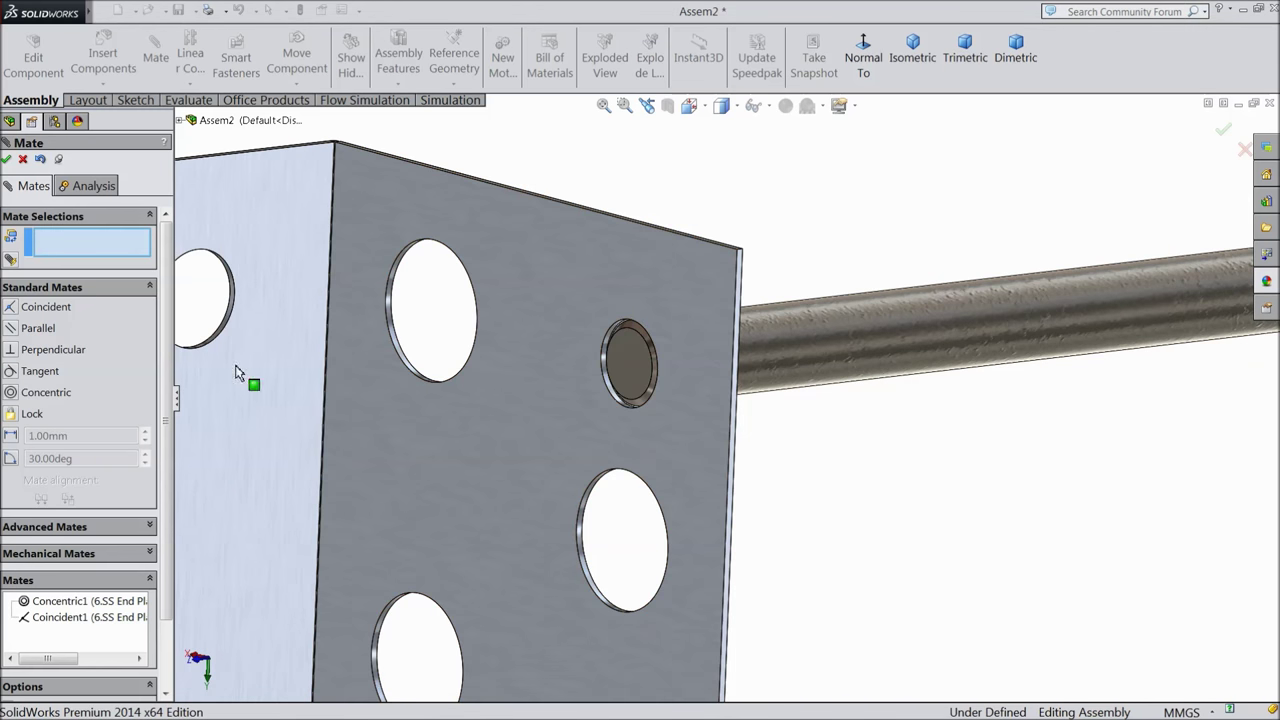
pyautogui.click(23, 160)
# - Insert one 3.Pipe 3 component from the Heat Exchanger folder and place it above the support rod
pyautogui.click(112, 58)
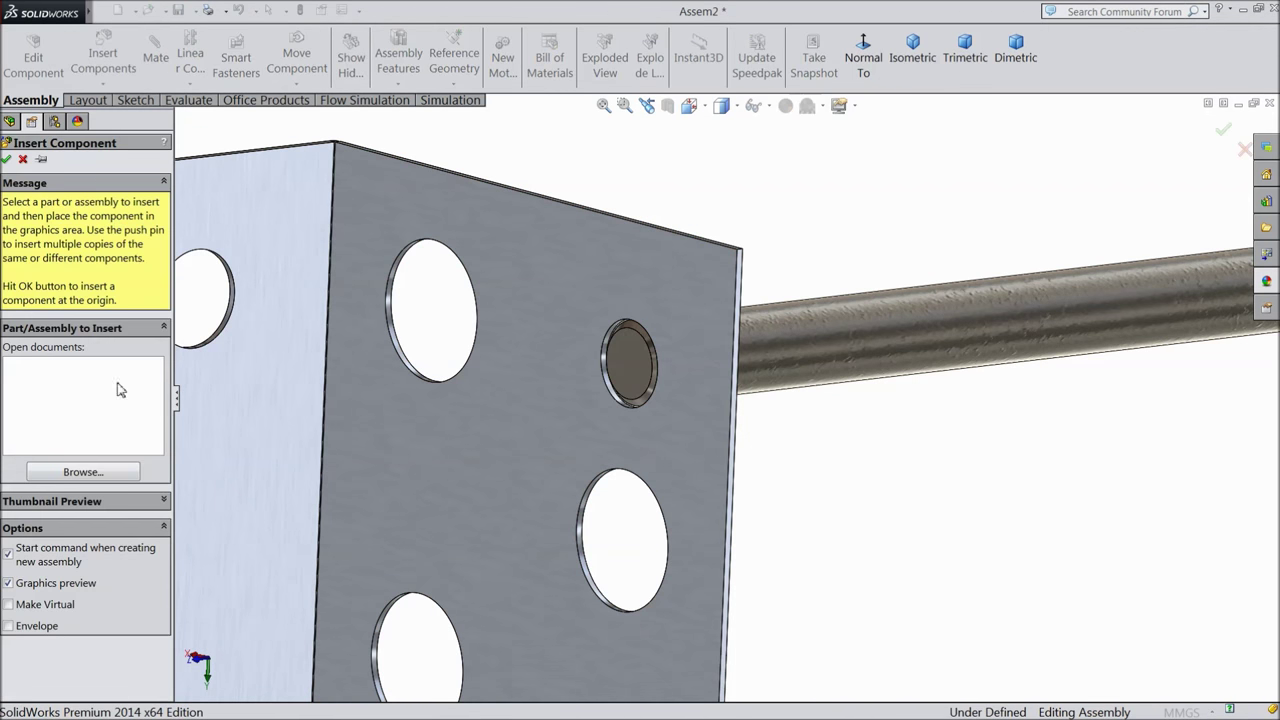
pyautogui.click(98, 472)
pyautogui.click(766, 213)
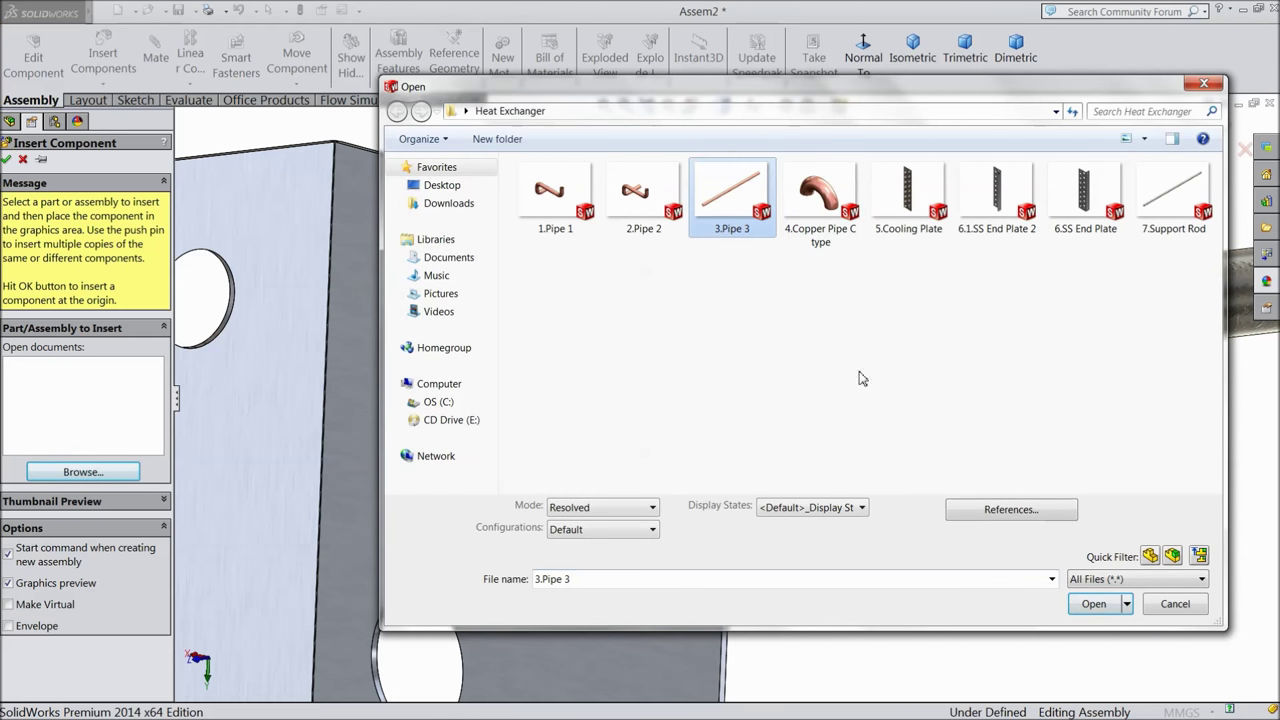
pyautogui.click(1094, 604)
pyautogui.scroll(2, 829, 365)
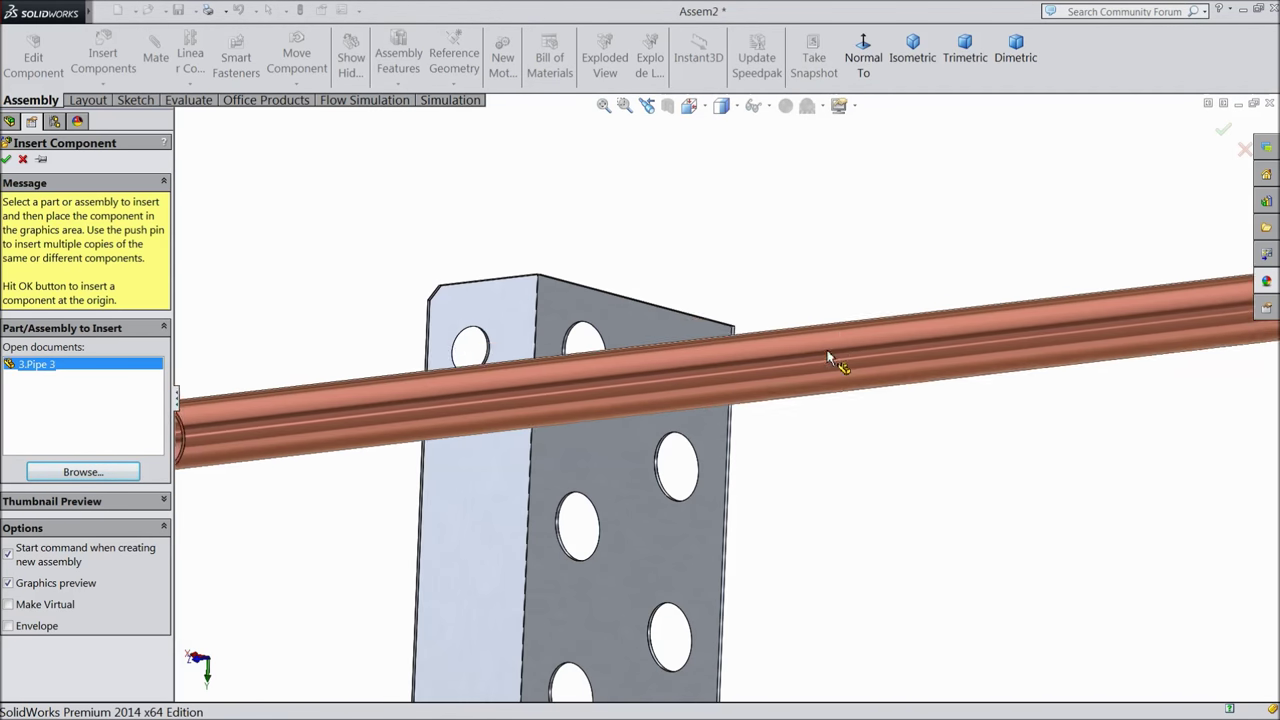
pyautogui.click(760, 333)
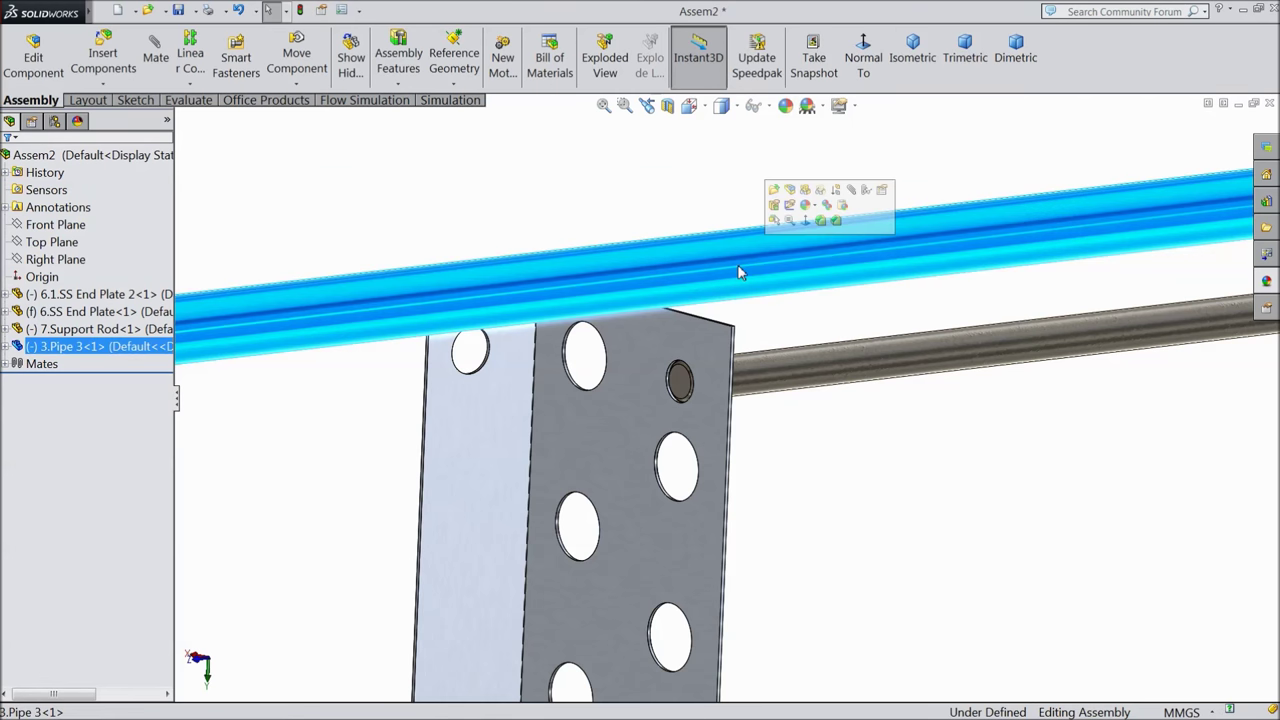
# - Add a concentric mate between Pipe 3's cylindrical face and the uppermost large hole of the 6.SS End Plate
pyautogui.scroll(-3, 634, 323)
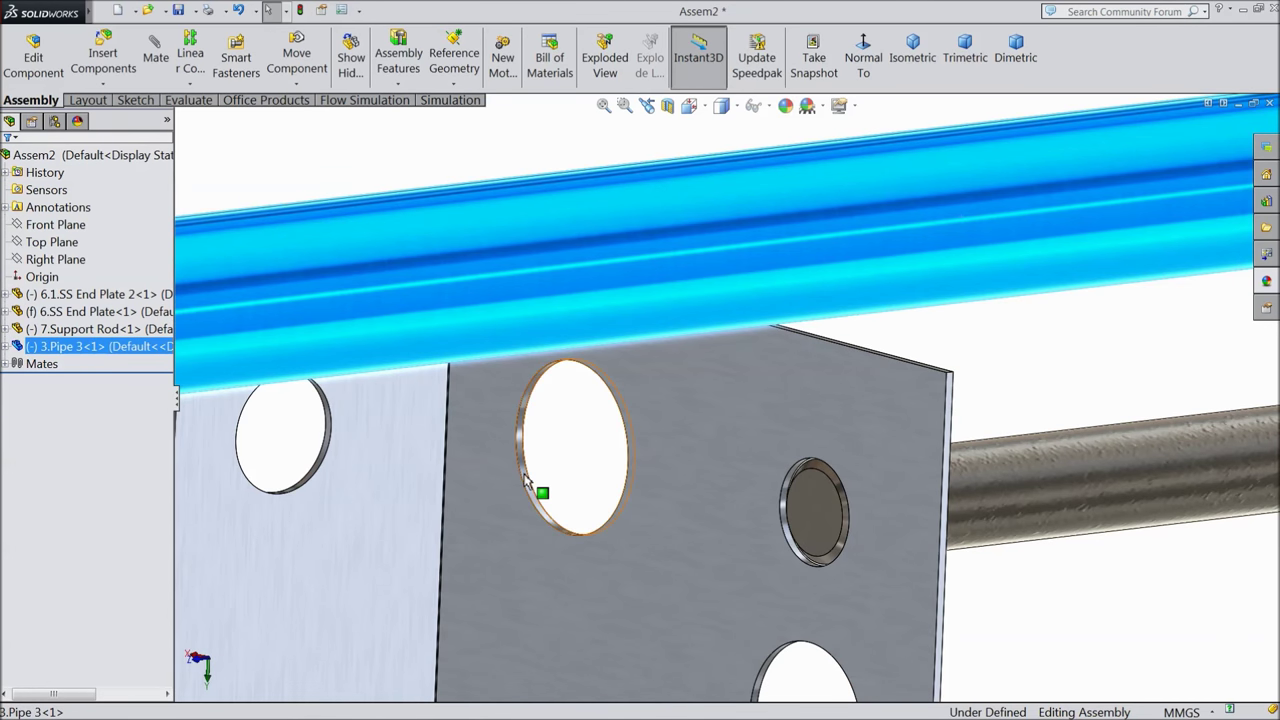
pyautogui.click(527, 480)
pyautogui.click(641, 399)
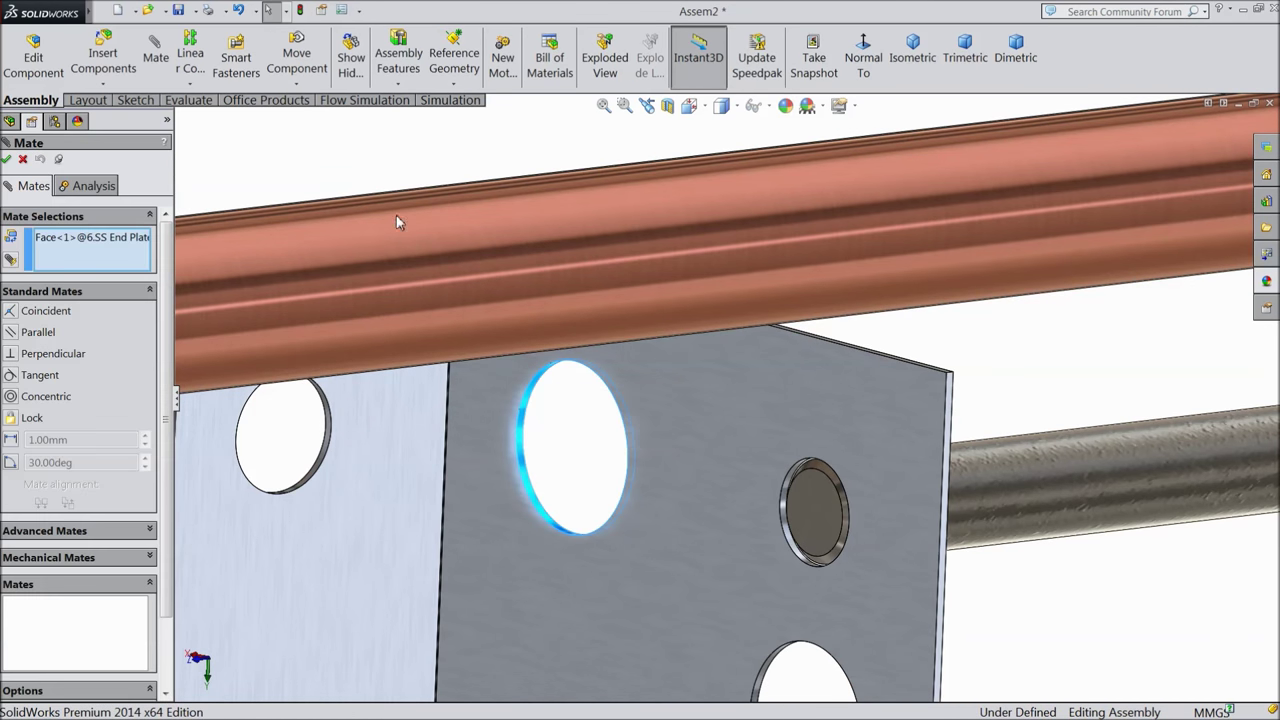
pyautogui.click(486, 288)
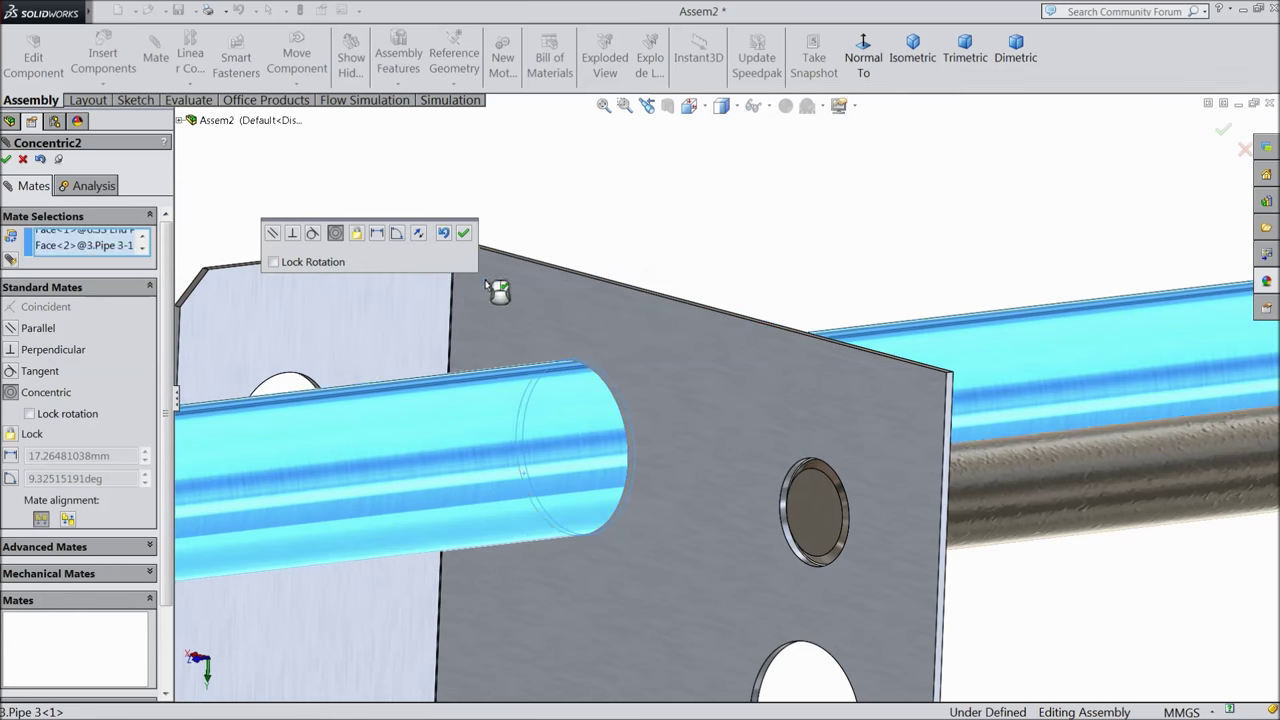
pyautogui.click(464, 234)
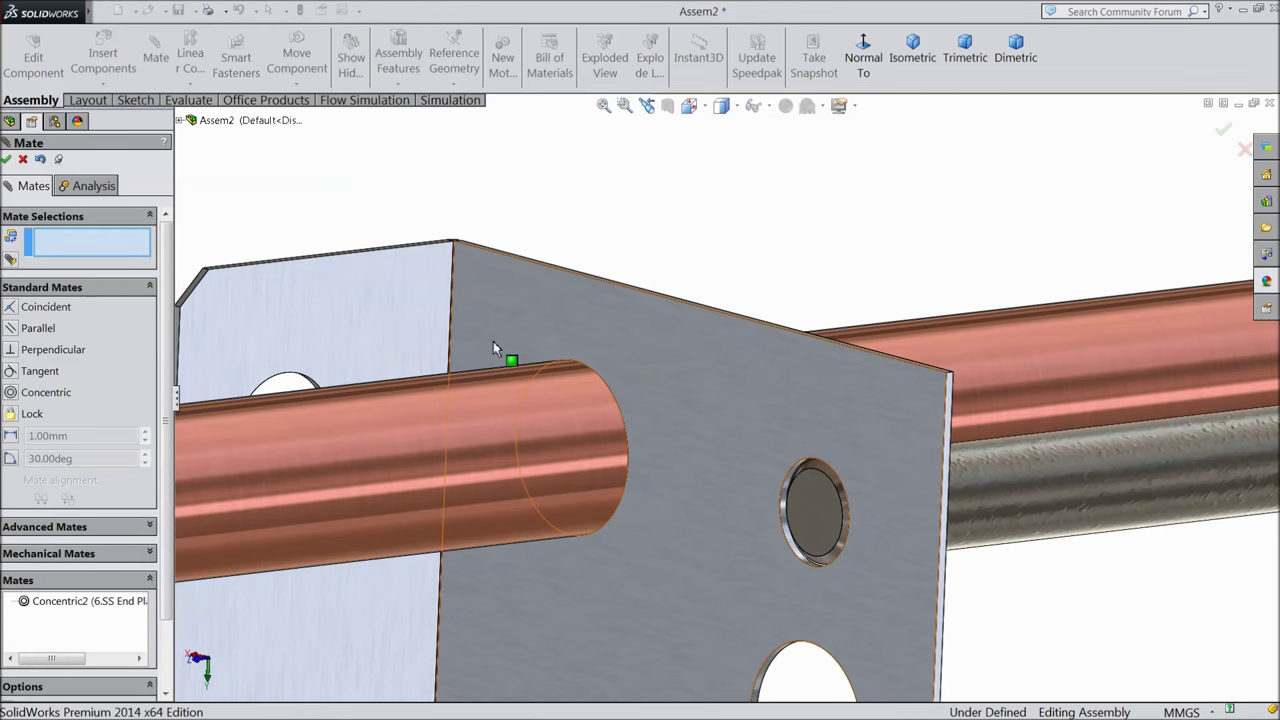
# - Slide Pipe 3 along its axis until only a short end protrudes from the 6.SS End Plate, and finish mating
pyautogui.scroll(5, 515, 410)
pyautogui.moveTo(967, 410); pyautogui.dragTo(1022, 398)
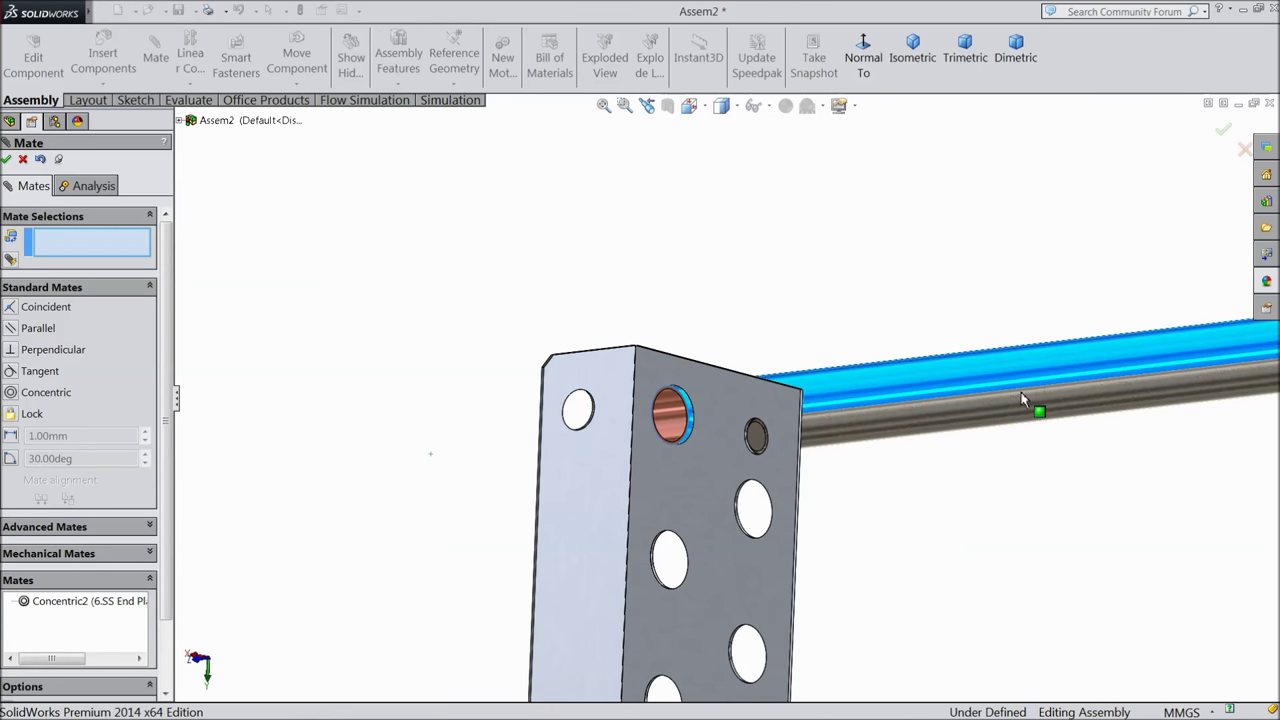
pyautogui.scroll(-5, 749, 386)
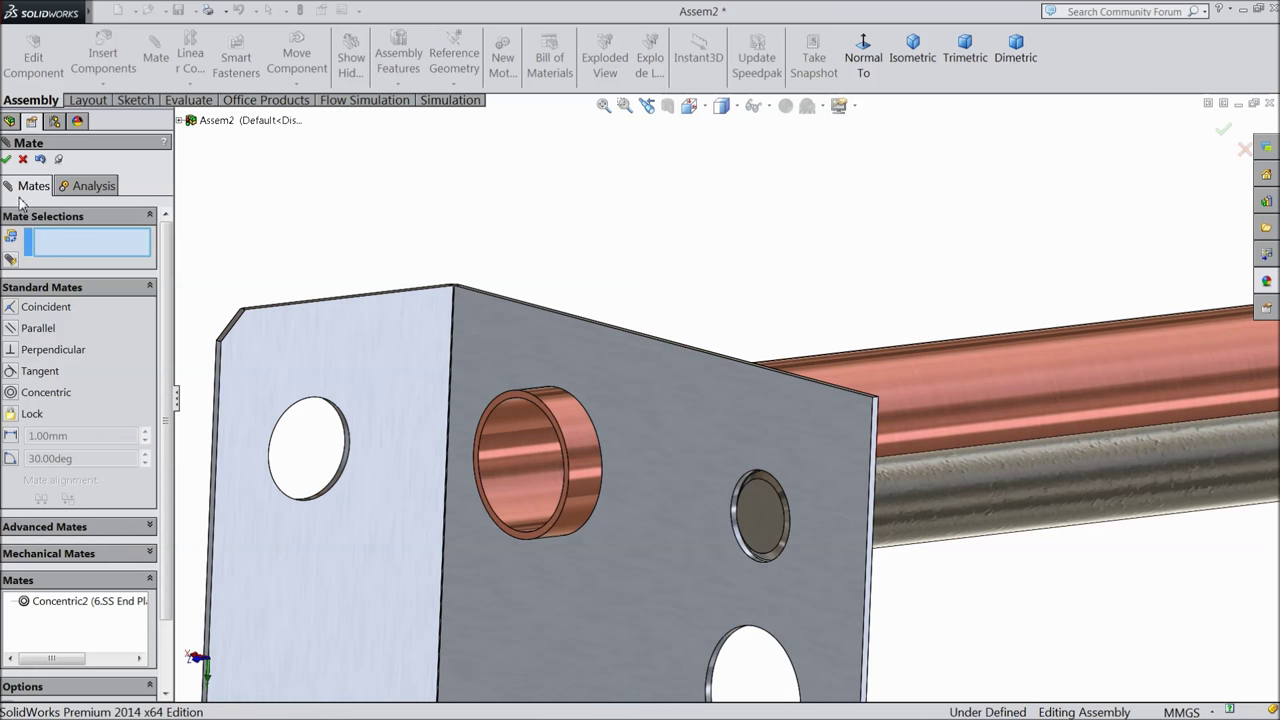
pyautogui.click(23, 160)
# - Insert one 4.Copper Pipe C type component and place it in front of the protruding Pipe 3 end
pyautogui.click(103, 60)
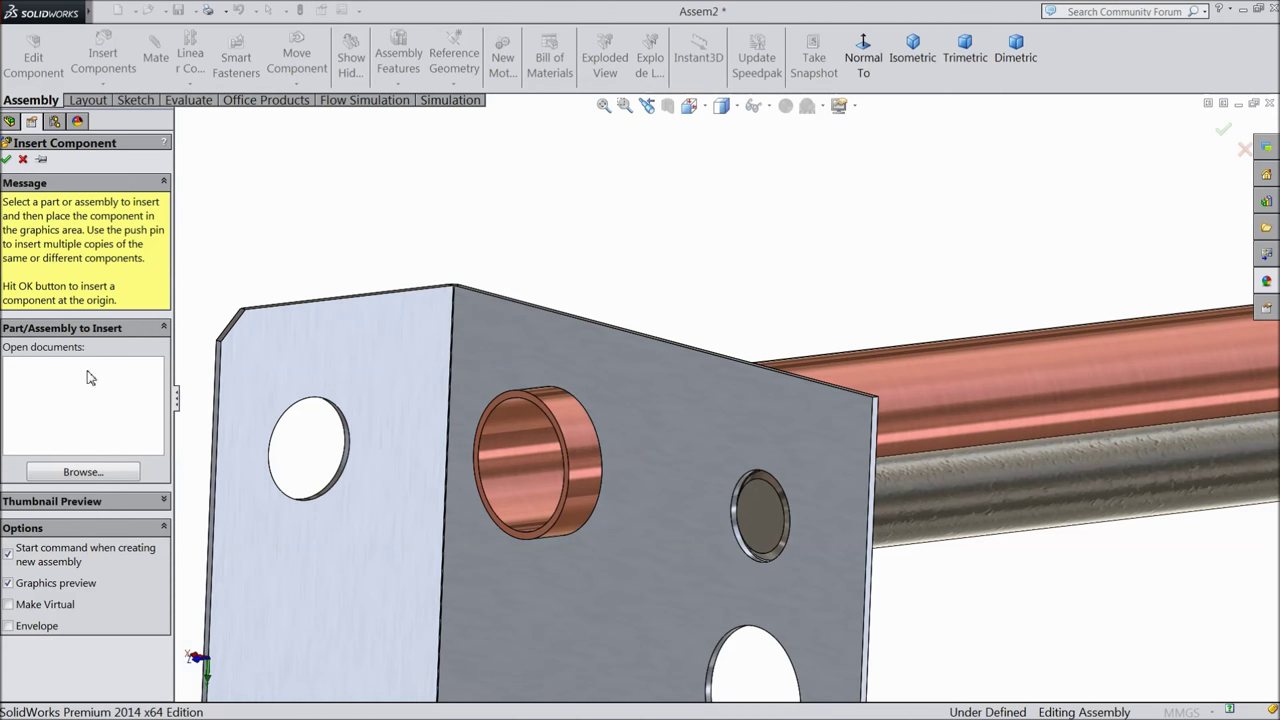
pyautogui.click(82, 472)
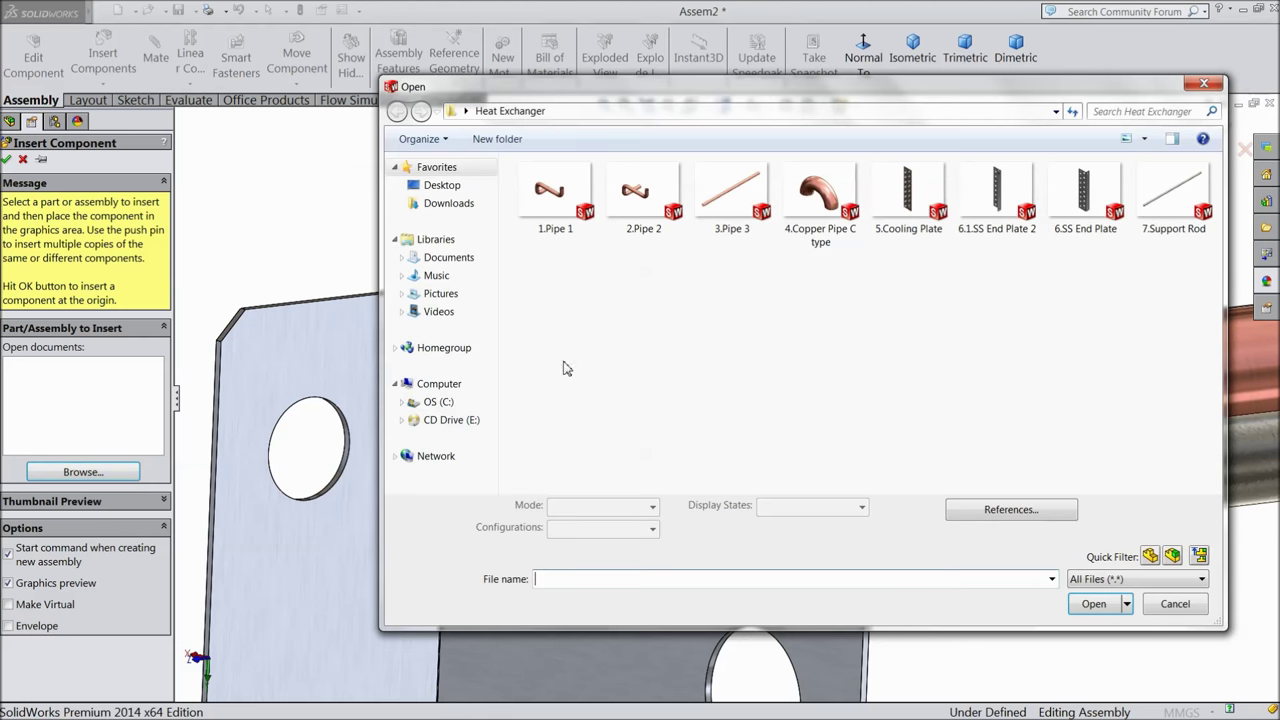
pyautogui.click(858, 232)
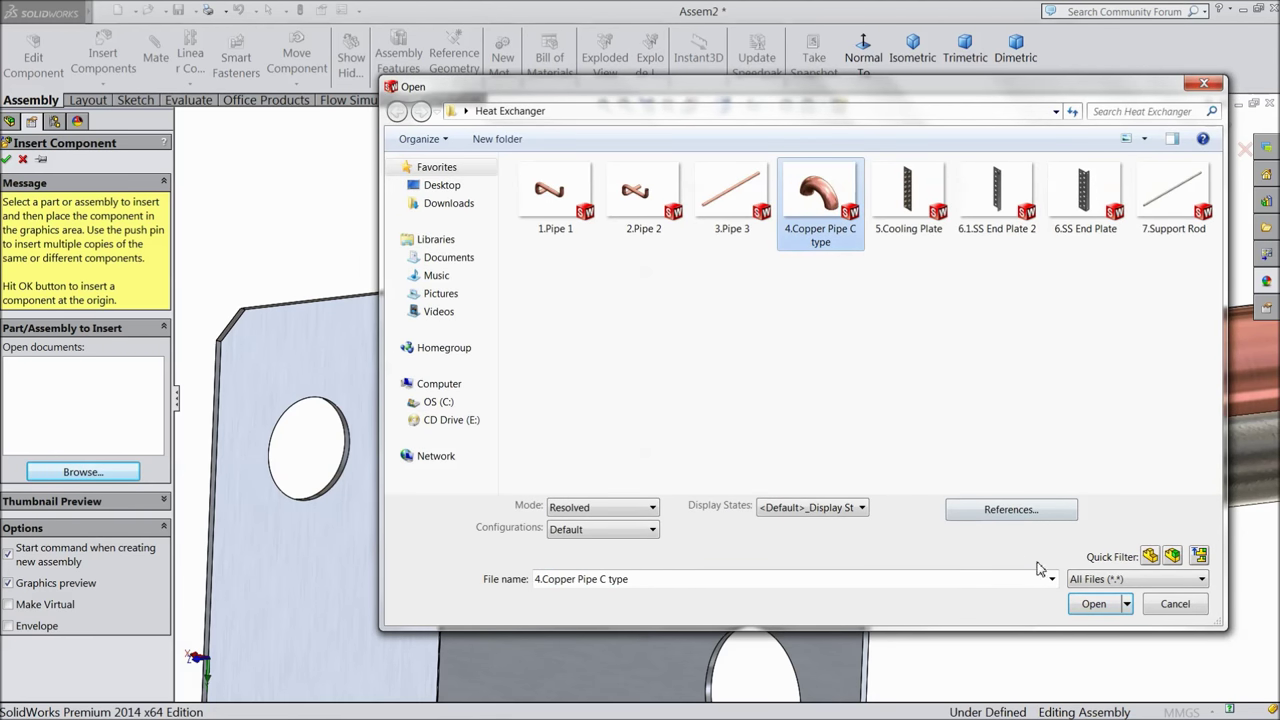
pyautogui.click(1093, 604)
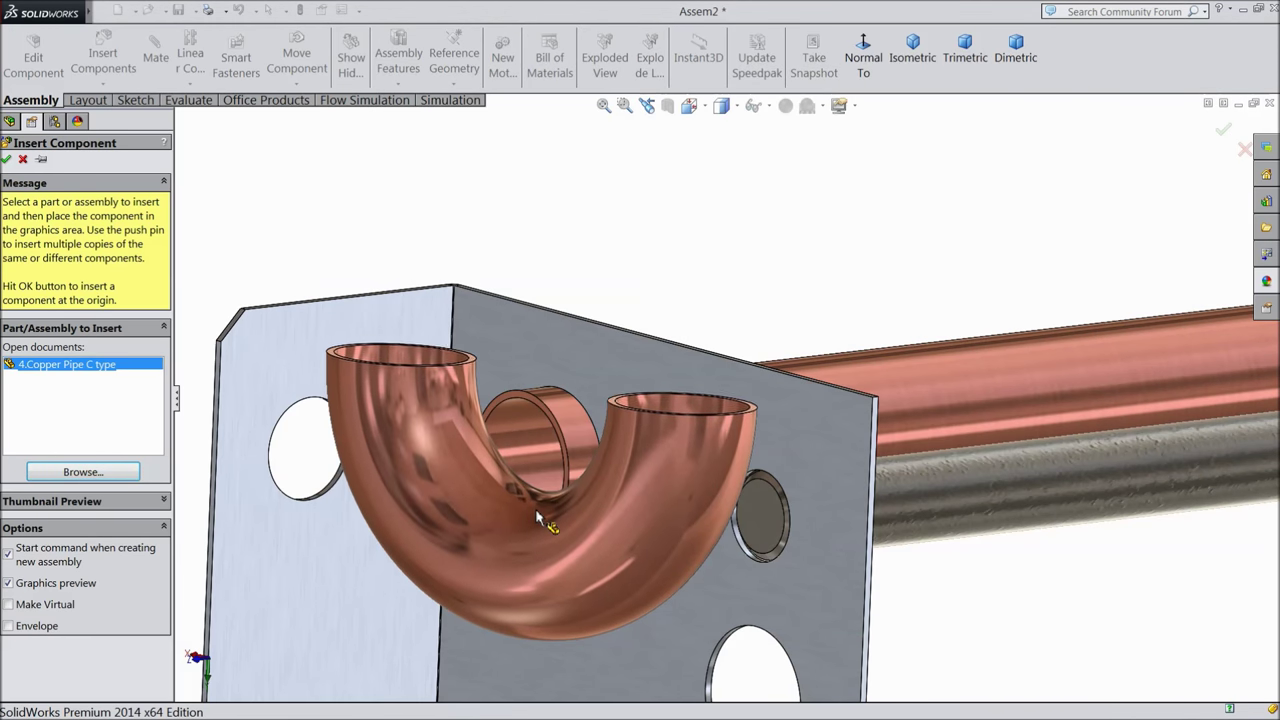
pyautogui.click(538, 517)
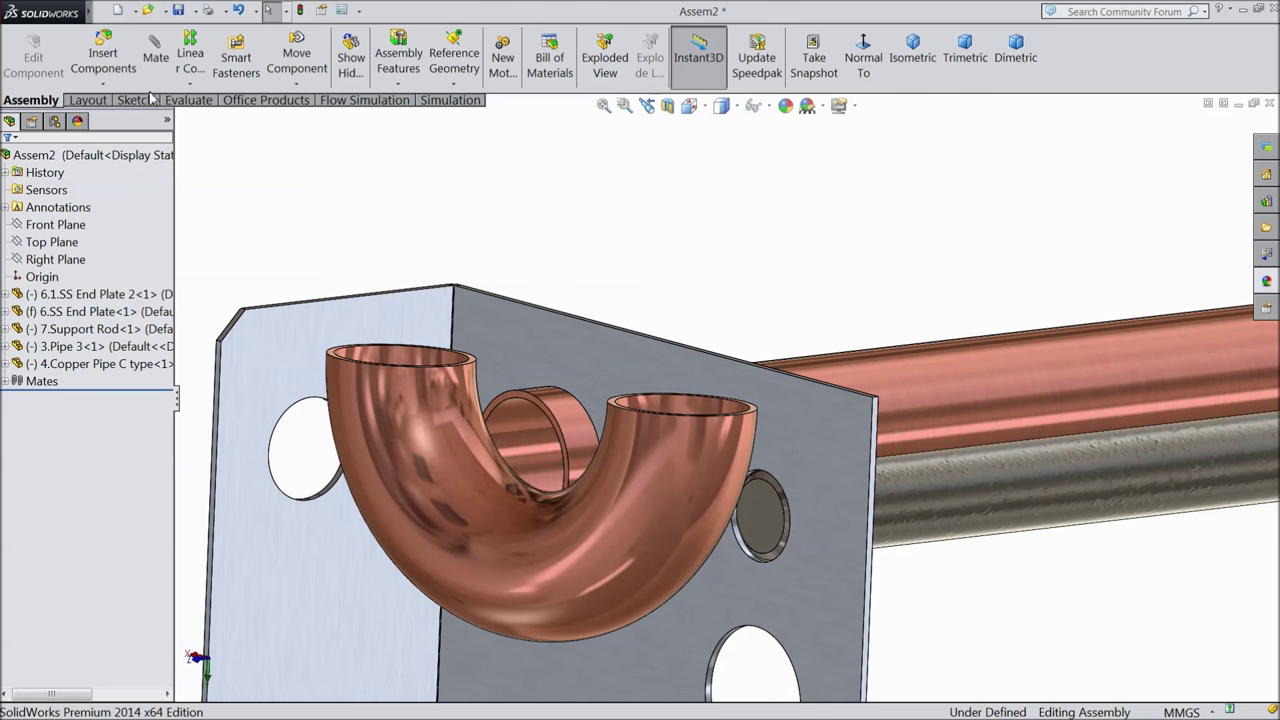
# - Add a coincident mate between the circular end edge of the C-type copper pipe and Pipe 3's outer cylindrical face
pyautogui.click(585, 440)
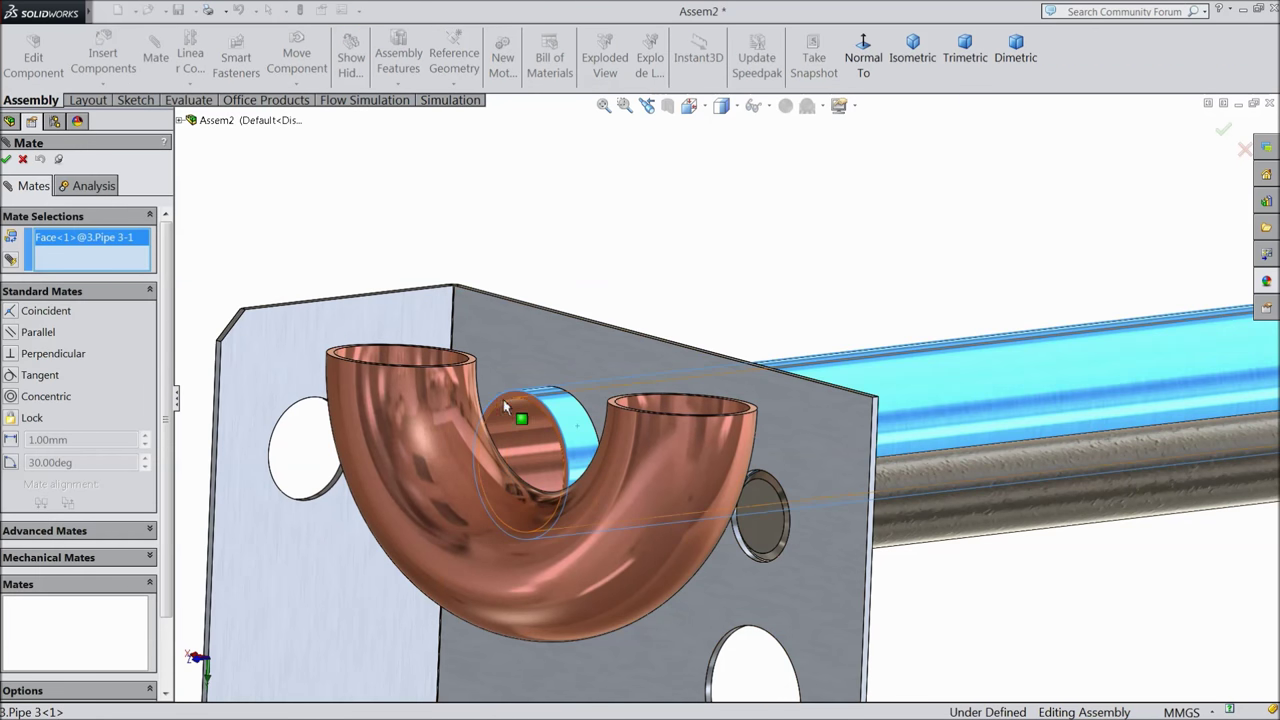
pyautogui.click(462, 373)
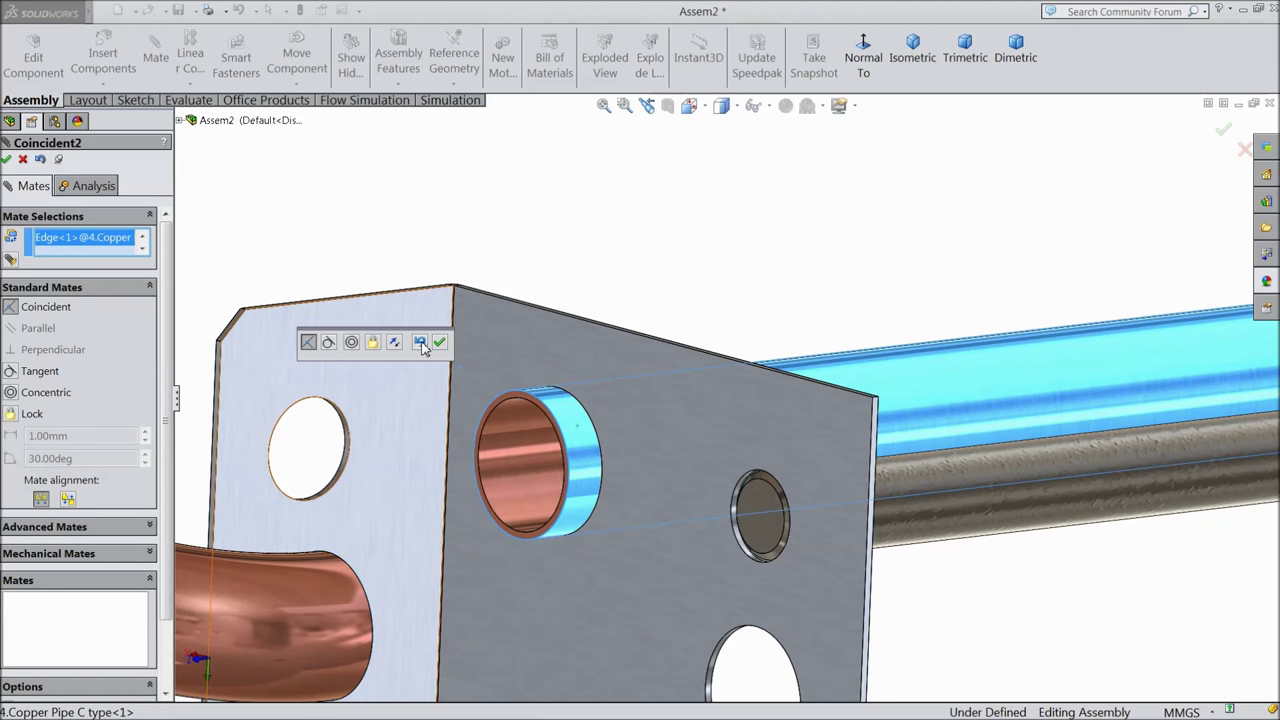
pyautogui.click(441, 346)
# - Add a 3 mm distance mate between the 6.SS End Plate's perforated face and the C-type copper pipe's end face
pyautogui.scroll(3, 560, 429)
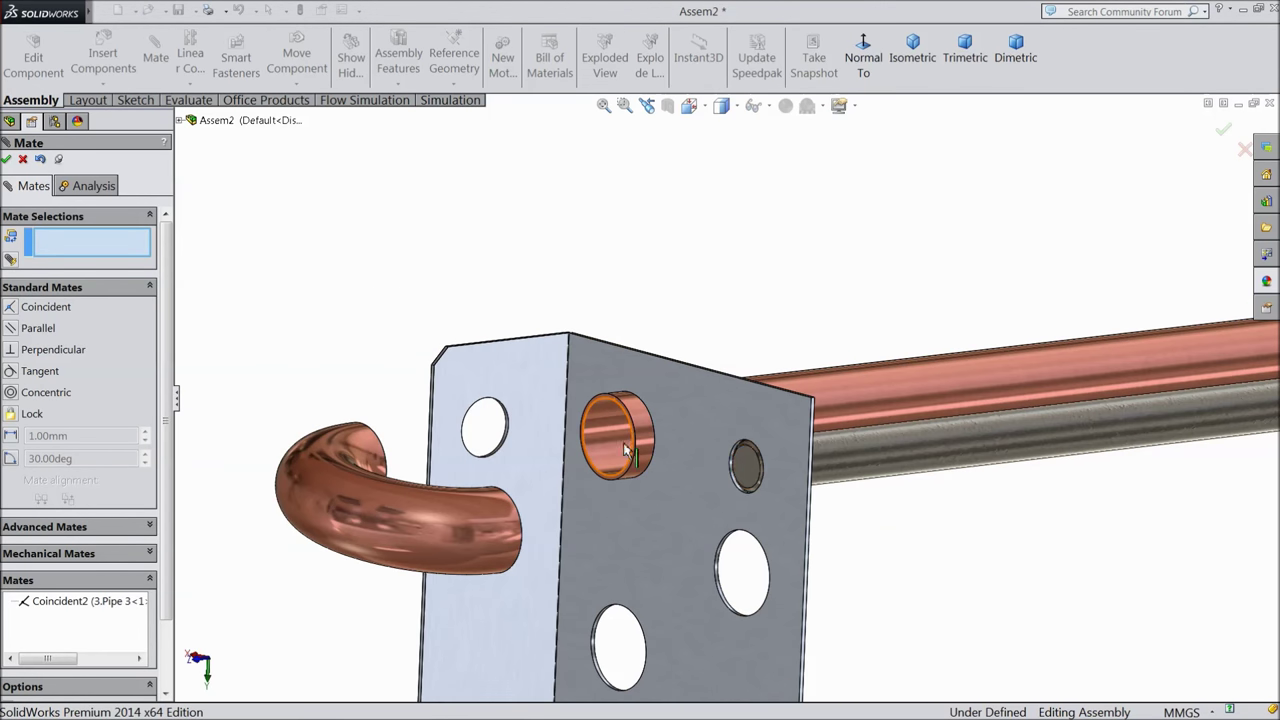
pyautogui.click(706, 430)
pyautogui.moveTo(650, 450); pyautogui.dragTo(470, 490, button='middle')
pyautogui.scroll(-3, 394, 470)
pyautogui.scroll(-2, 394, 470)
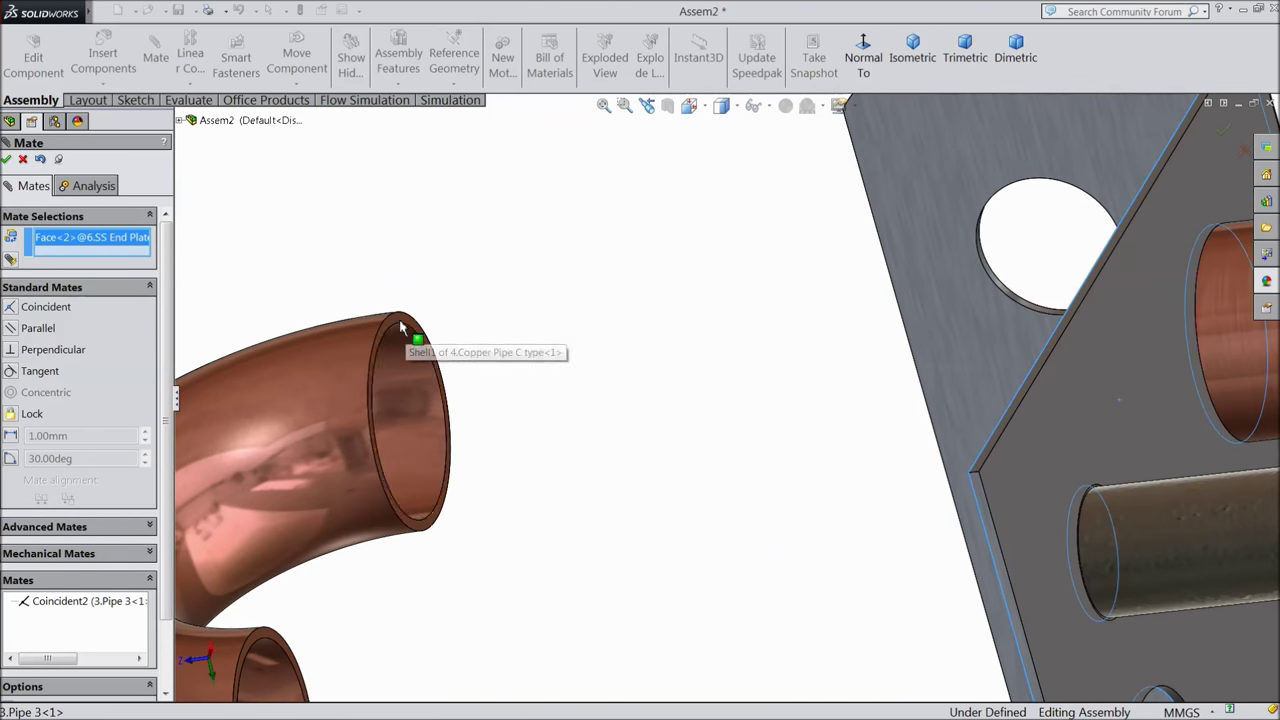
pyautogui.click(398, 326)
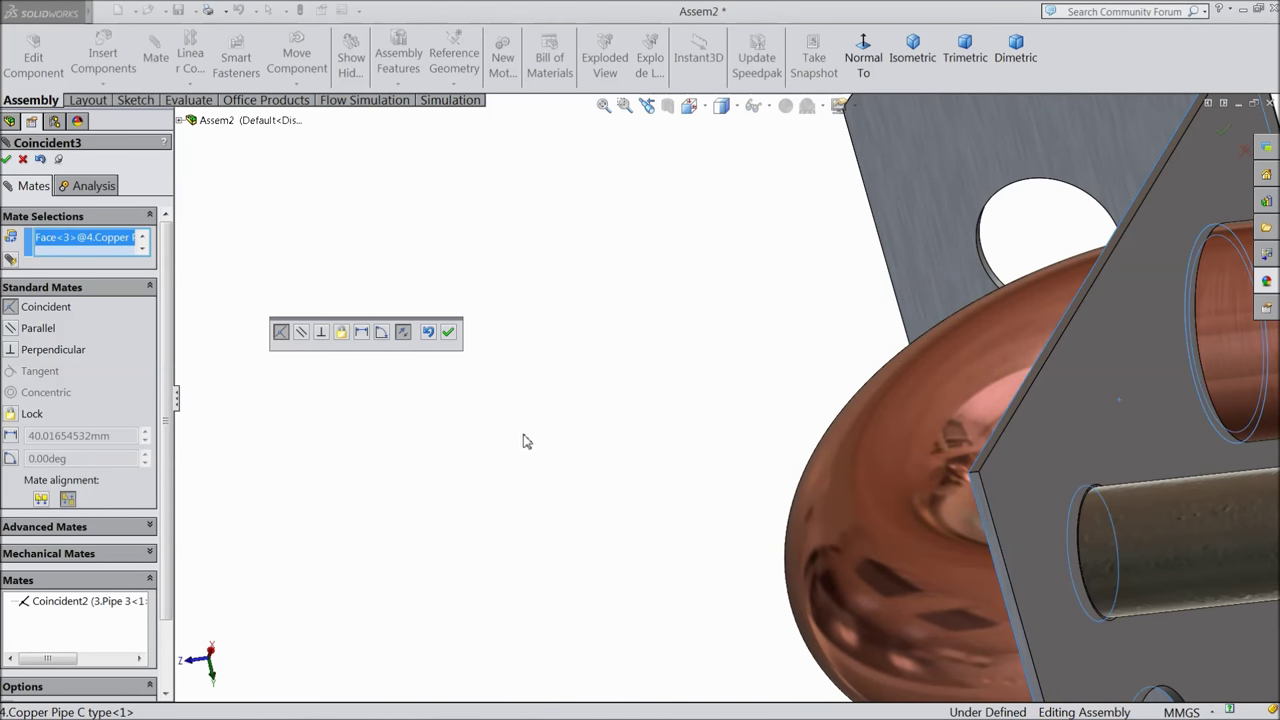
pyautogui.scroll(3, 527, 441)
pyautogui.moveTo(709, 494); pyautogui.dragTo(780, 500, button='middle')
pyautogui.scroll(-3, 837, 497)
pyautogui.scroll(-2, 815, 428)
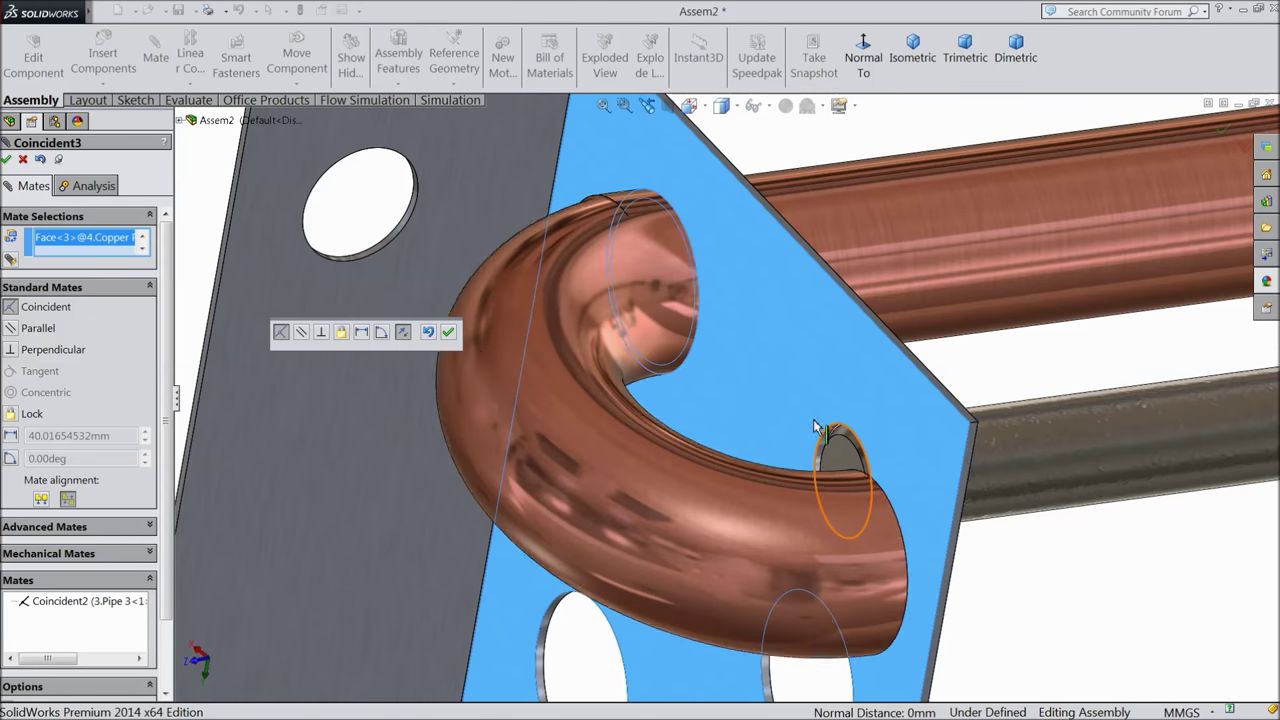
pyautogui.click(362, 333)
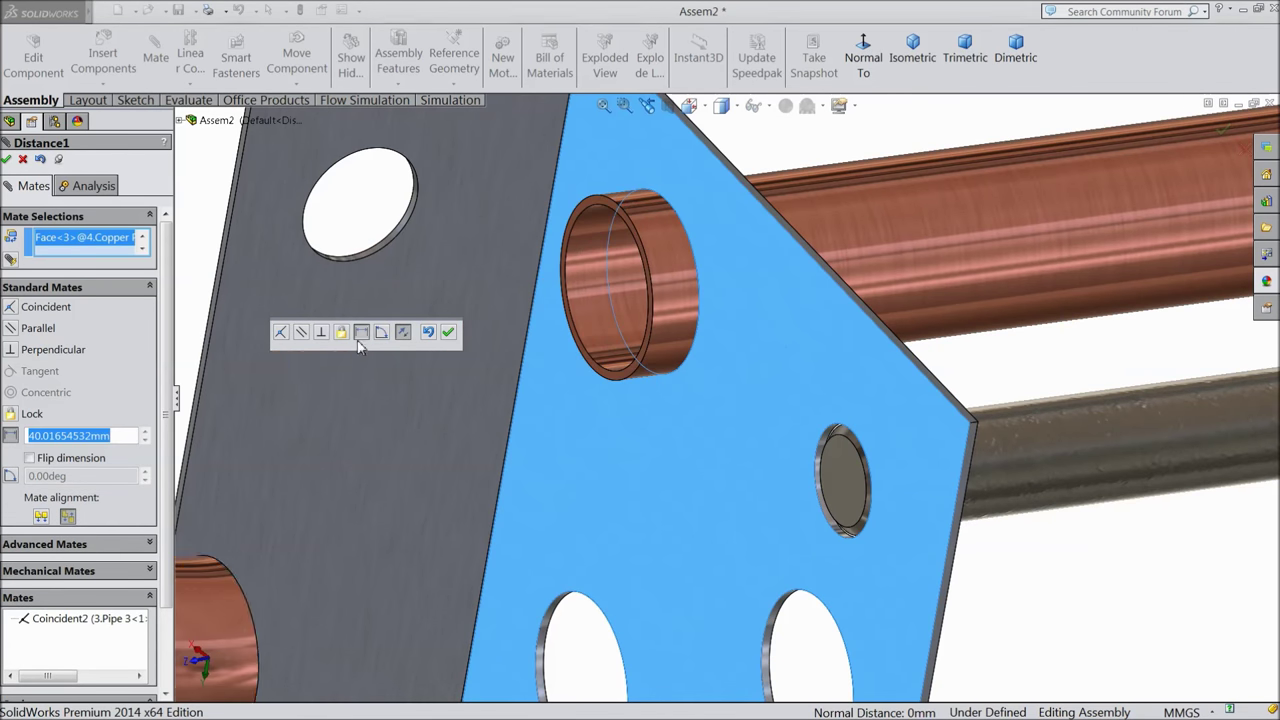
pyautogui.write('3')
pyautogui.press('Return')
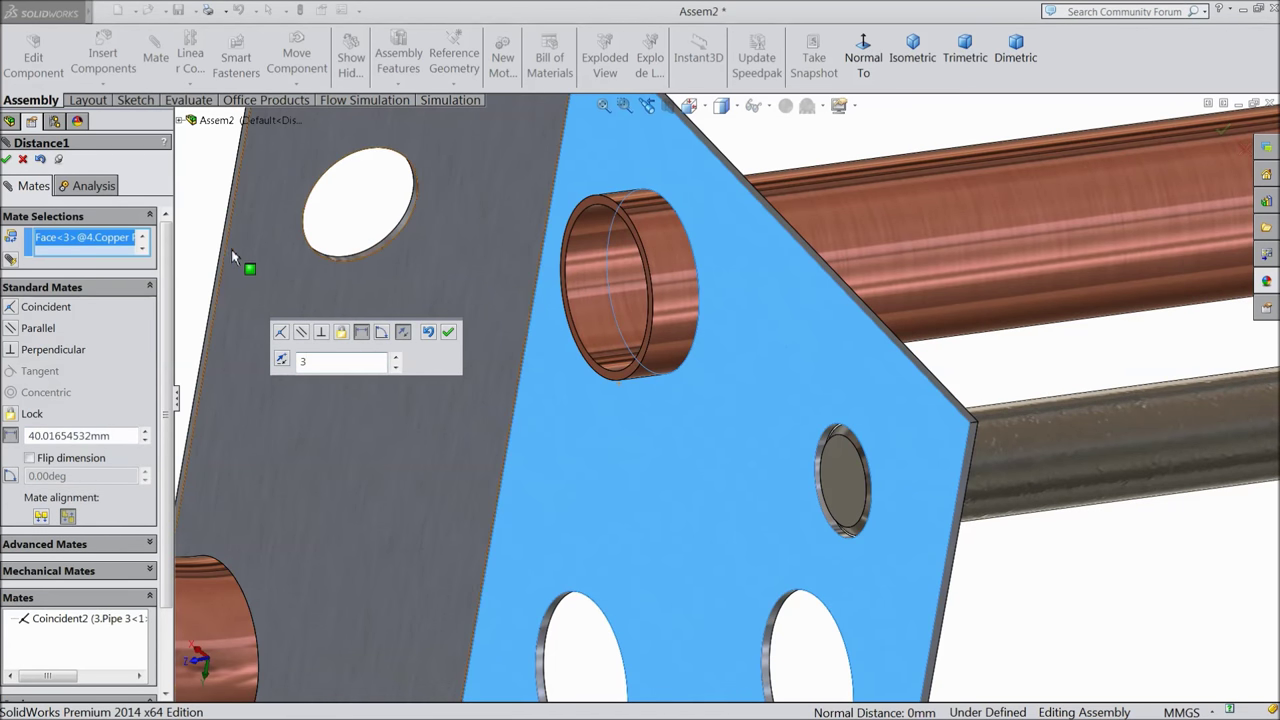
pyautogui.click(448, 335)
pyautogui.scroll(-3, 686, 285)
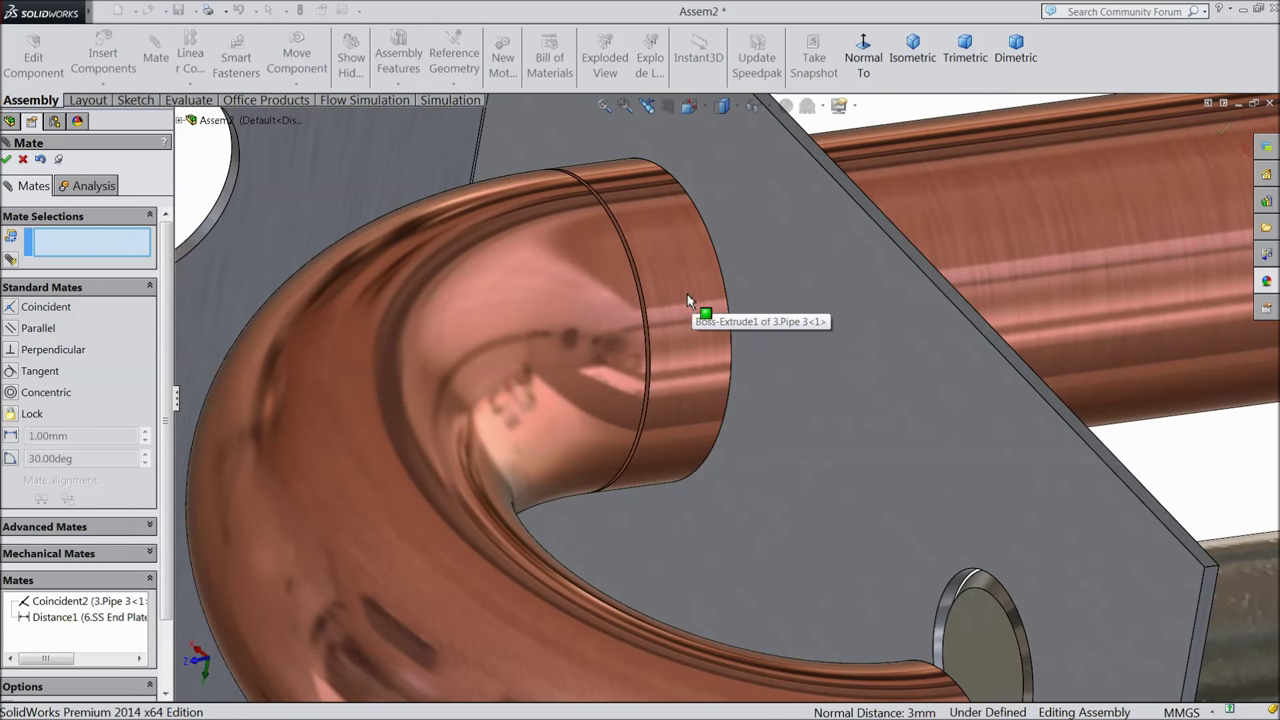
pyautogui.scroll(-4, 669, 243)
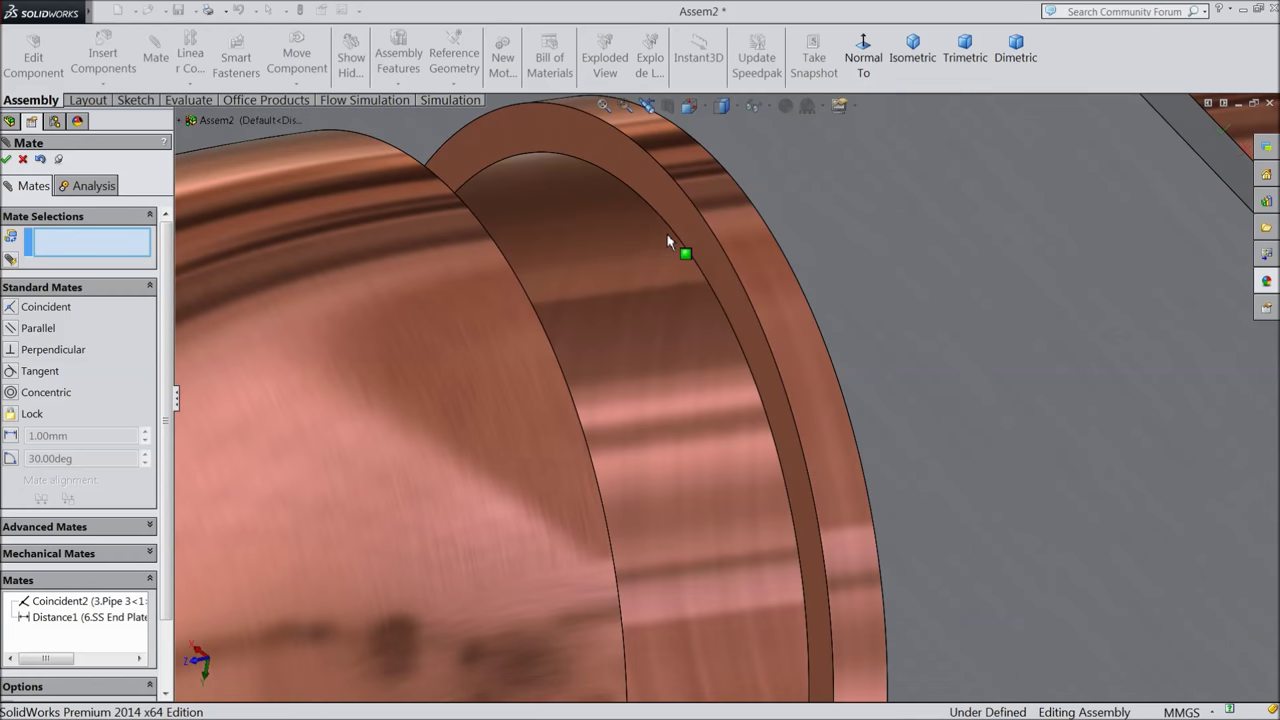
# - Add a coincident mate between Pipe 3's annular end face and the C-type copper pipe's end face, and finish mating
pyautogui.click(670, 245)
pyautogui.moveTo(673, 246); pyautogui.dragTo(604, 285, button='middle')
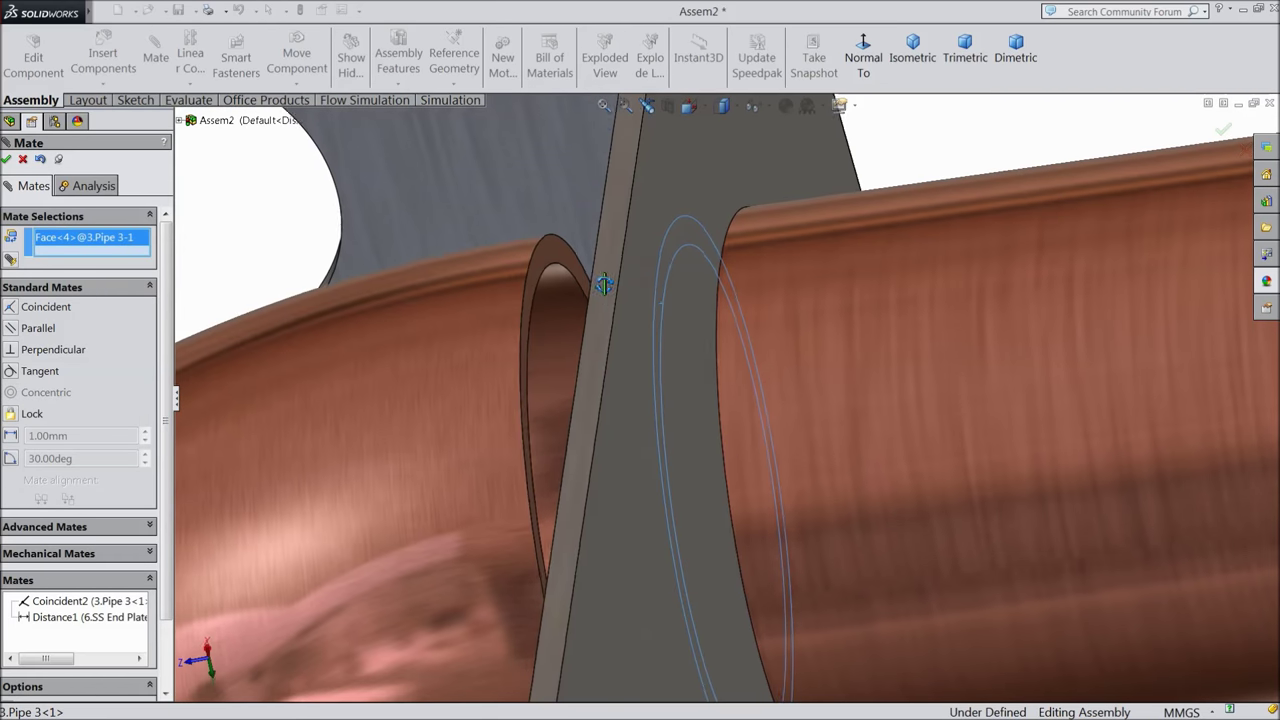
pyautogui.click(544, 250)
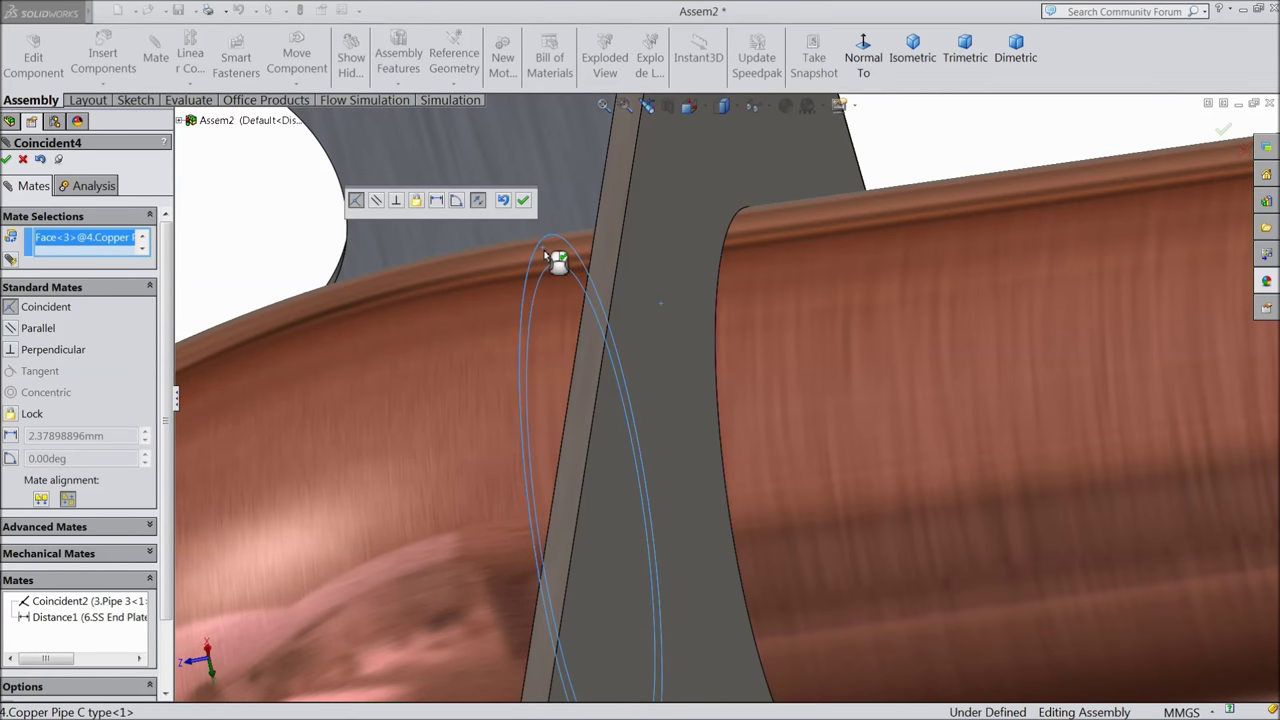
pyautogui.click(527, 203)
pyautogui.scroll(6, 495, 255)
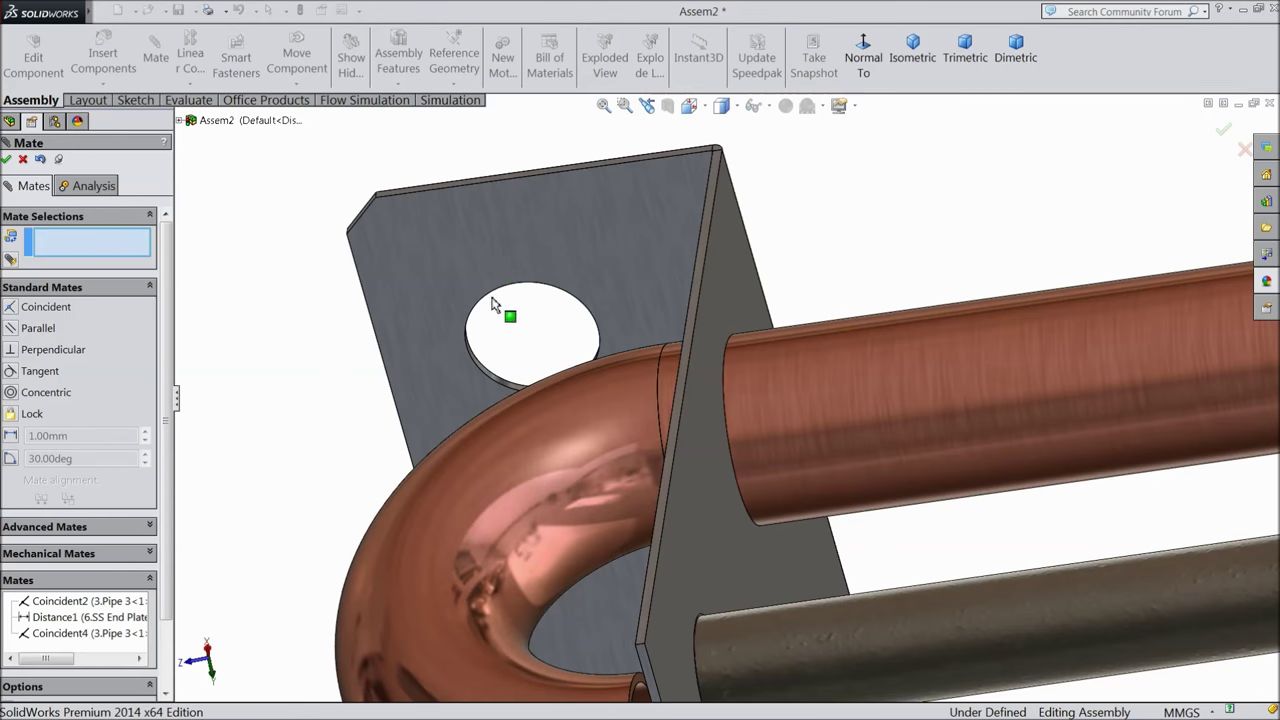
pyautogui.moveTo(610, 492); pyautogui.dragTo(684, 470, button='middle')
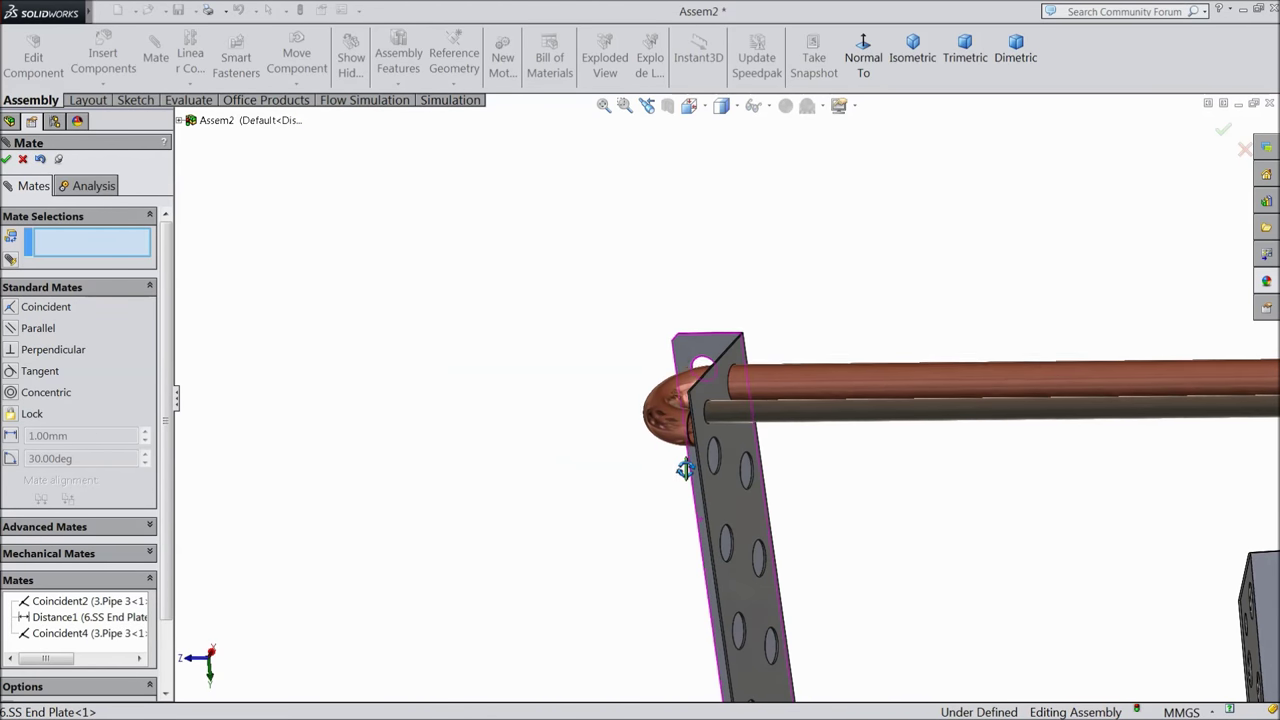
pyautogui.click(23, 160)
# - Copy Pipe 3 within the assembly and place the second instance below the support rod
pyautogui.moveTo(557, 394); pyautogui.dragTo(877, 446, button='middle')
pyautogui.scroll(-3, 822, 404)
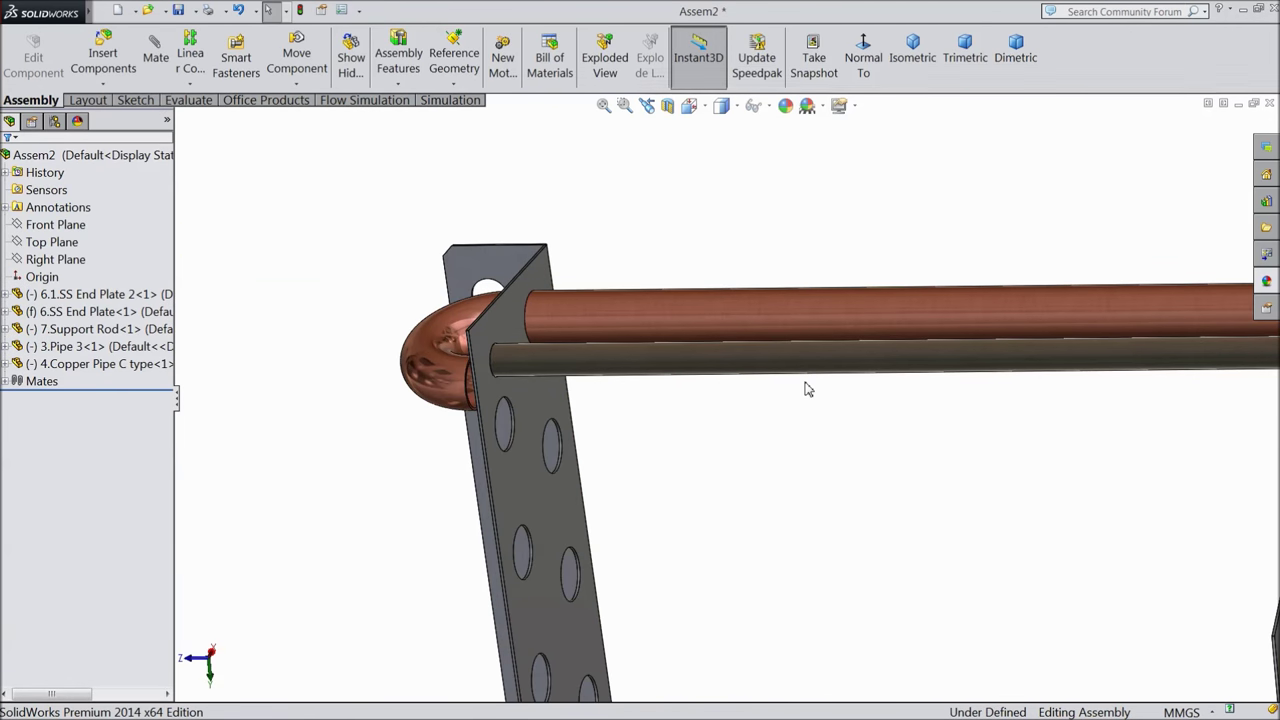
pyautogui.keyDown('ctrl'); pyautogui.moveTo(775, 333); pyautogui.dragTo(527, 476); pyautogui.keyUp('ctrl')
pyautogui.scroll(-3, 600, 488)
pyautogui.click(156, 58)
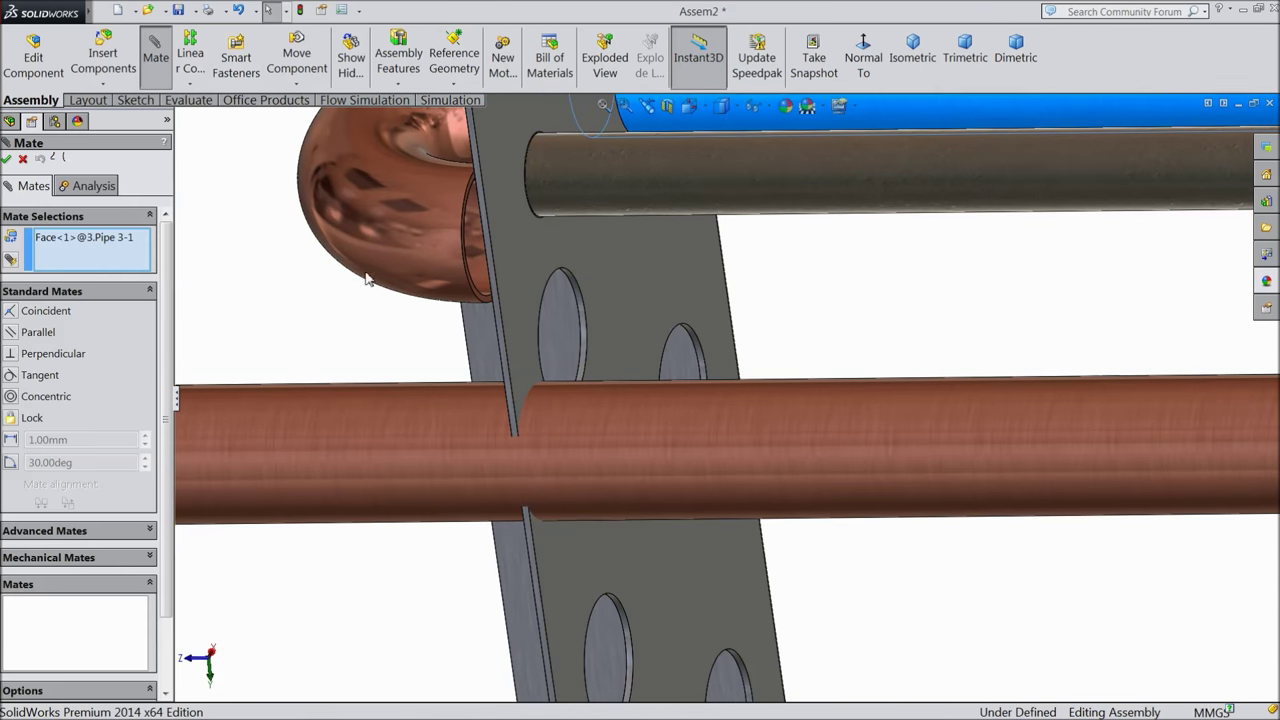
pyautogui.click(435, 432)
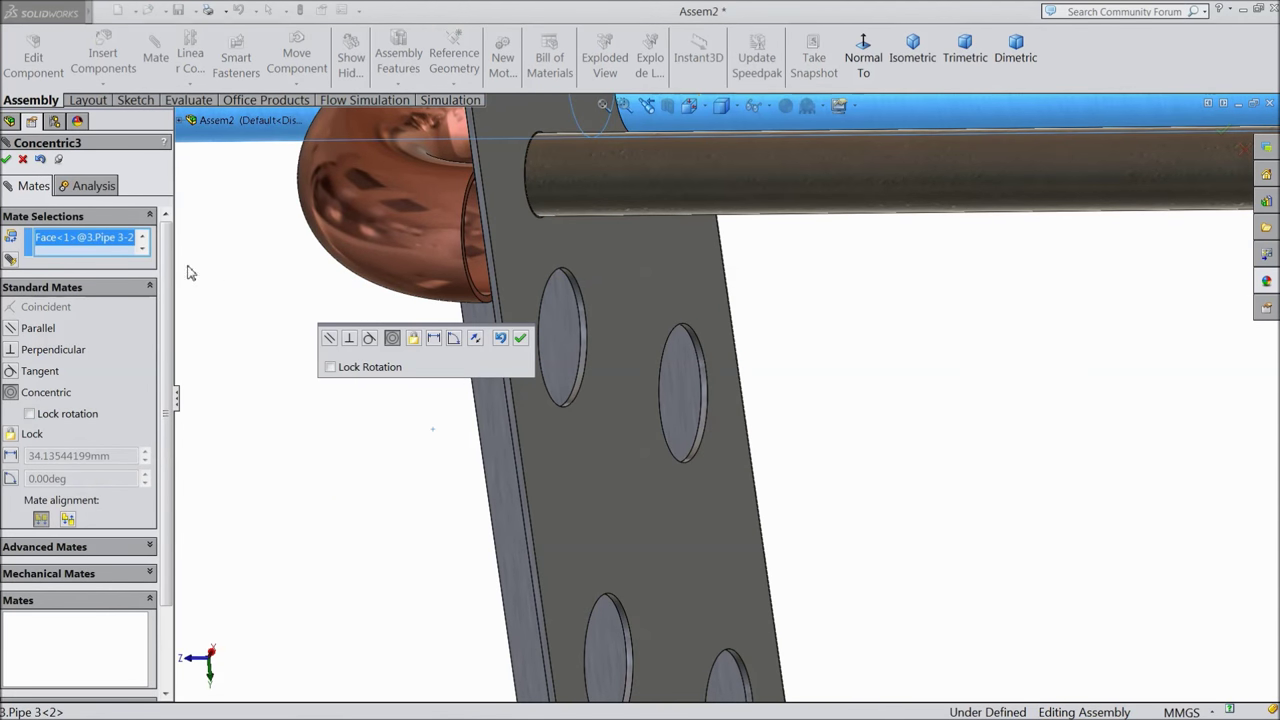
pyautogui.rightClick(120, 245)
pyautogui.click(150, 256)
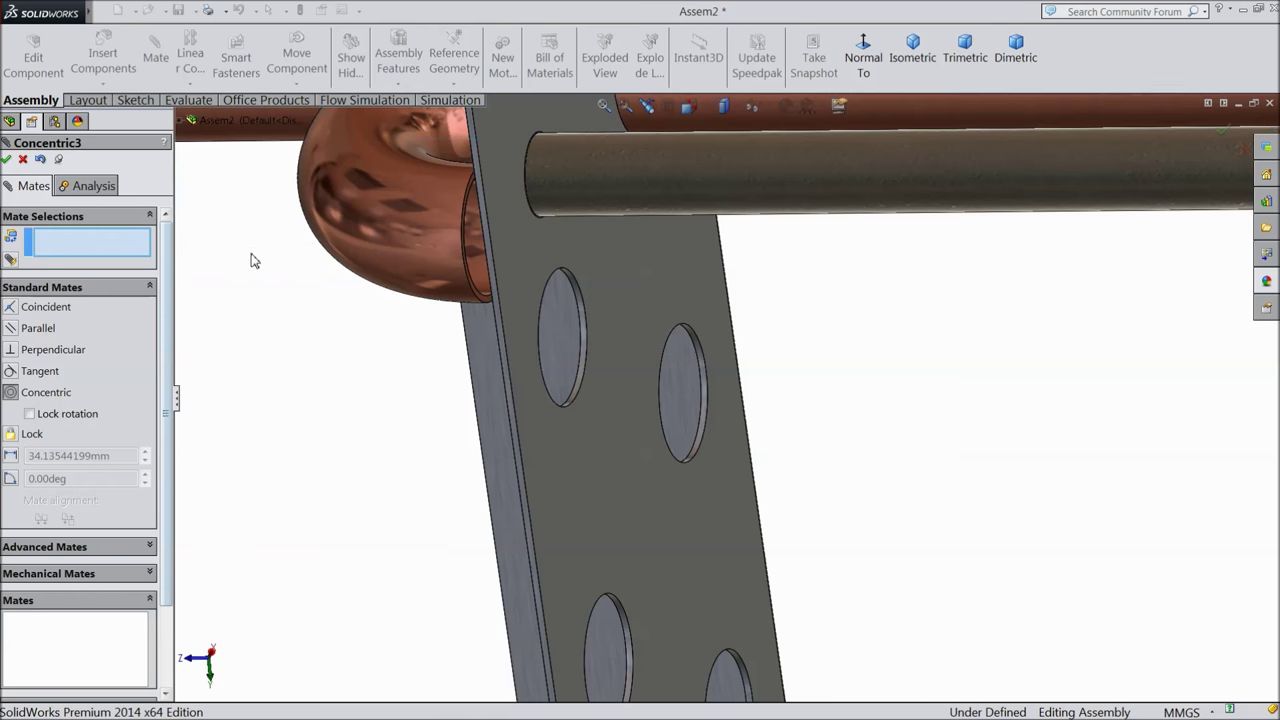
pyautogui.scroll(5, 250, 261)
pyautogui.click(477, 263)
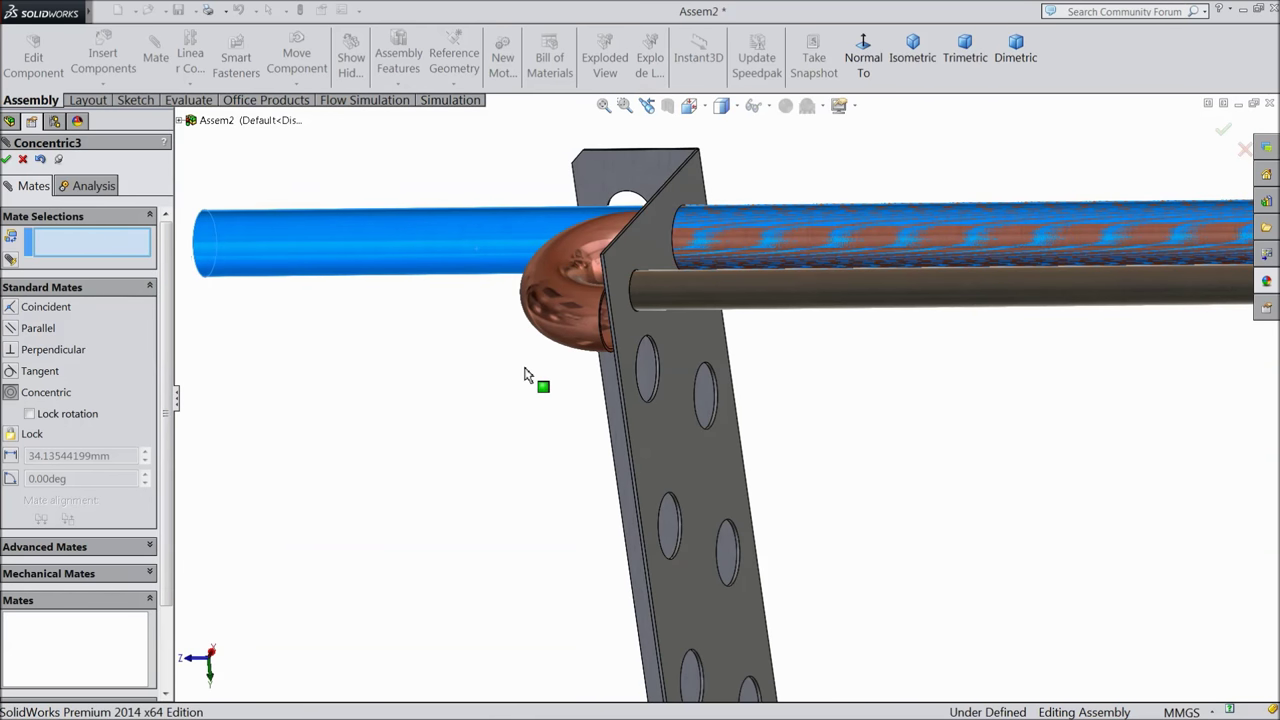
pyautogui.click(484, 259)
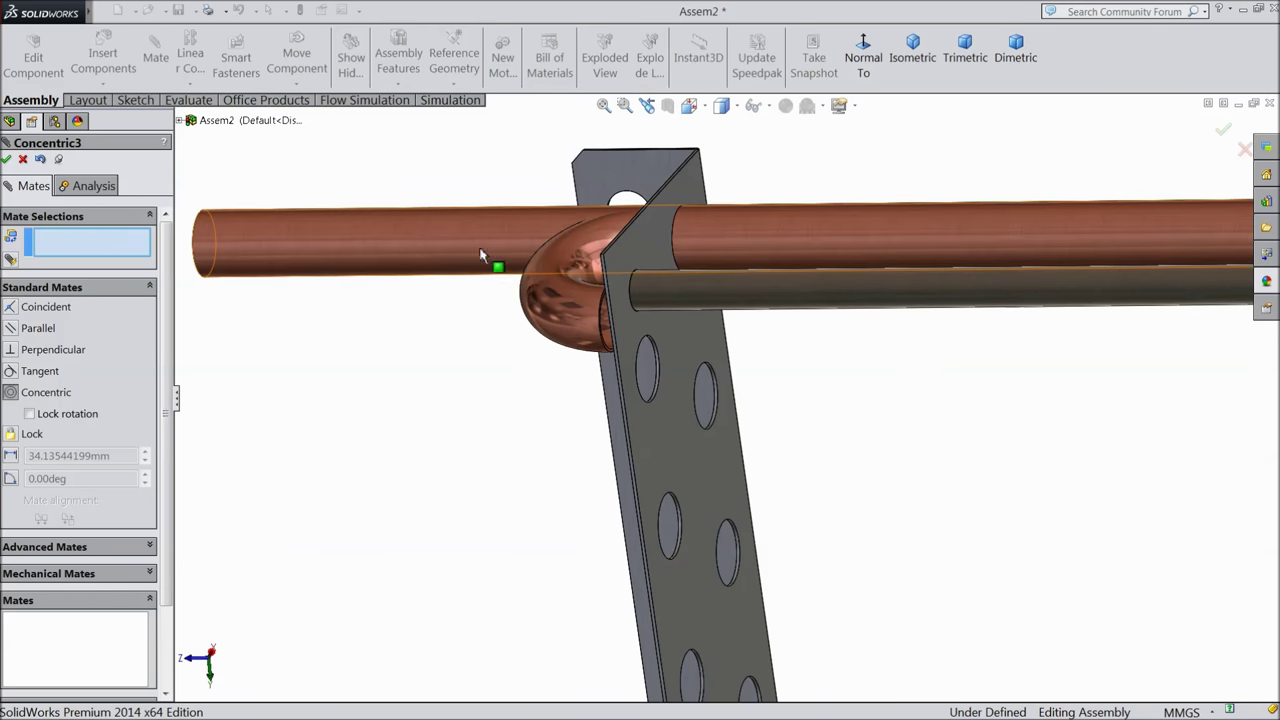
pyautogui.click(481, 257)
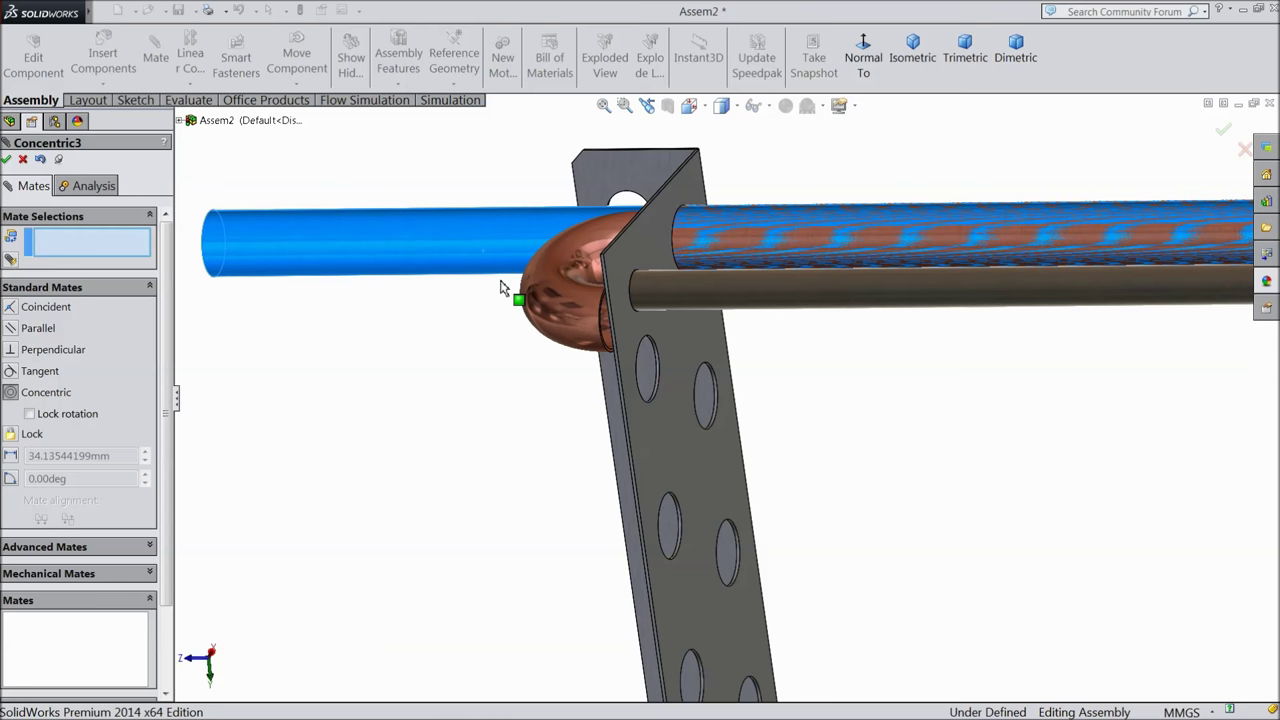
pyautogui.click(519, 299)
pyautogui.click(22, 159)
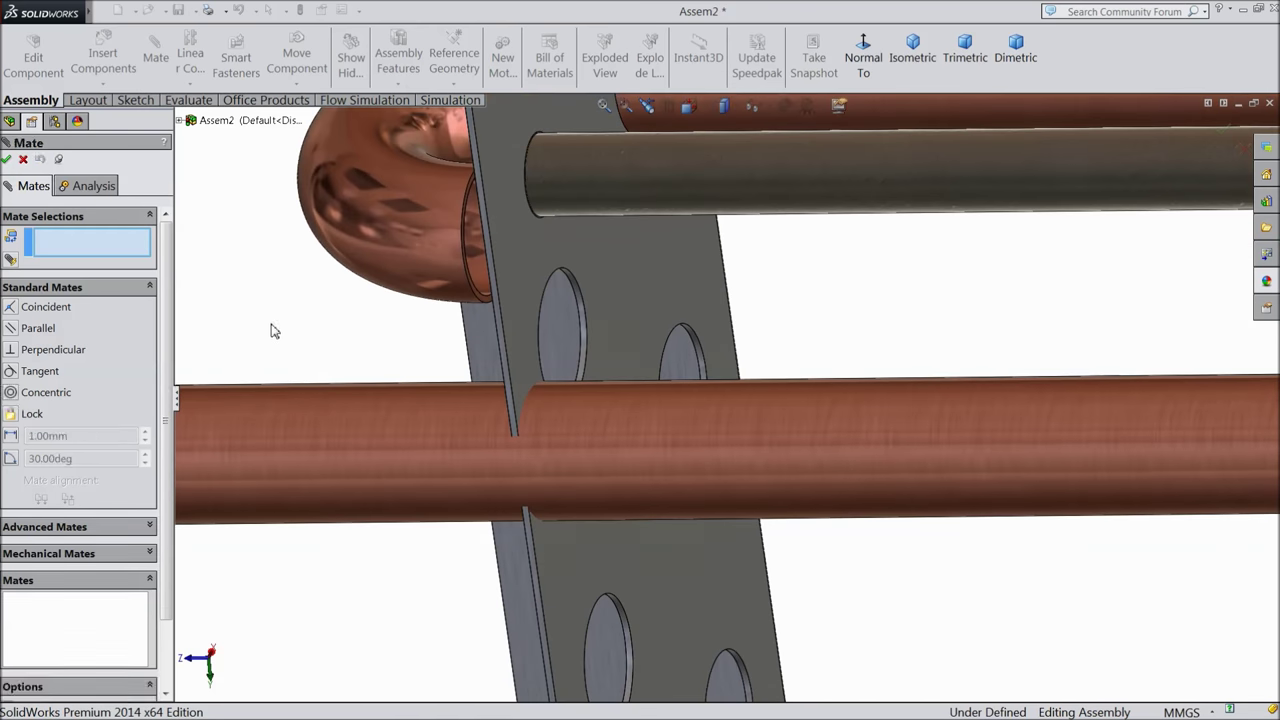
# - Add a concentric mate between the 6.SS End Plate's hole just below the support rod and the second Pipe 3's outer face
pyautogui.scroll(-3, 530, 404)
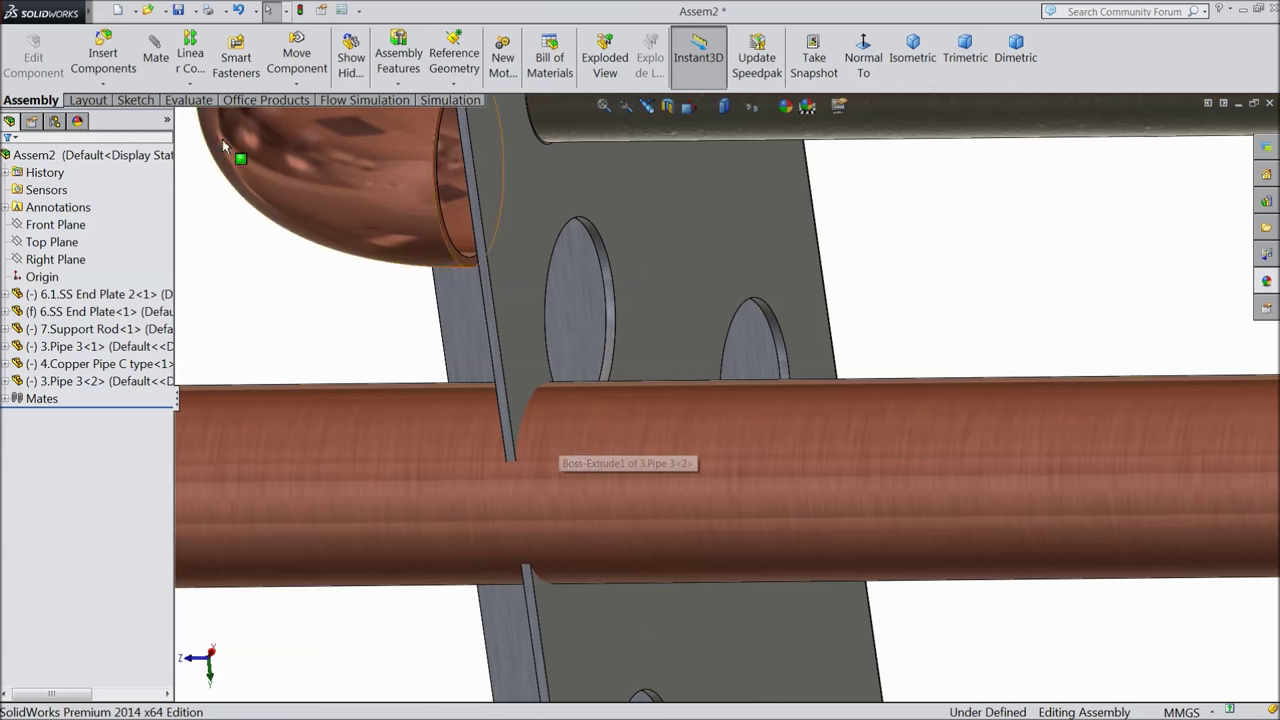
pyautogui.click(155, 57)
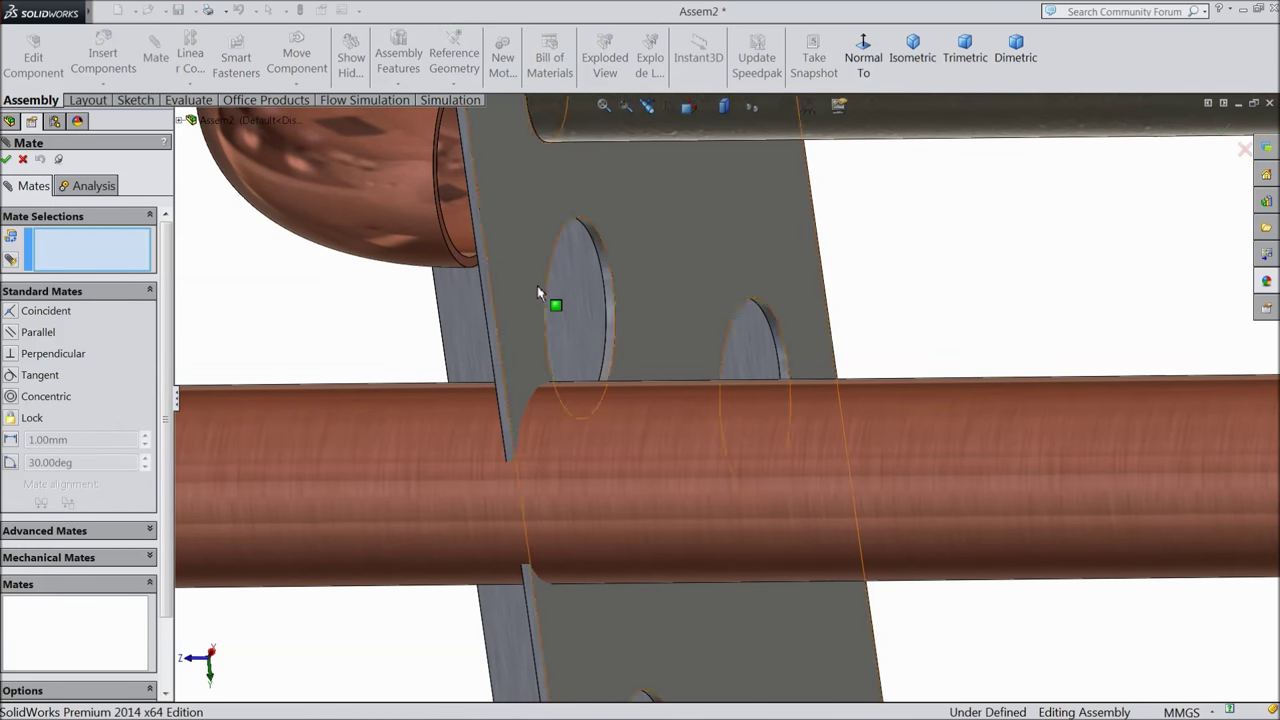
pyautogui.click(607, 263)
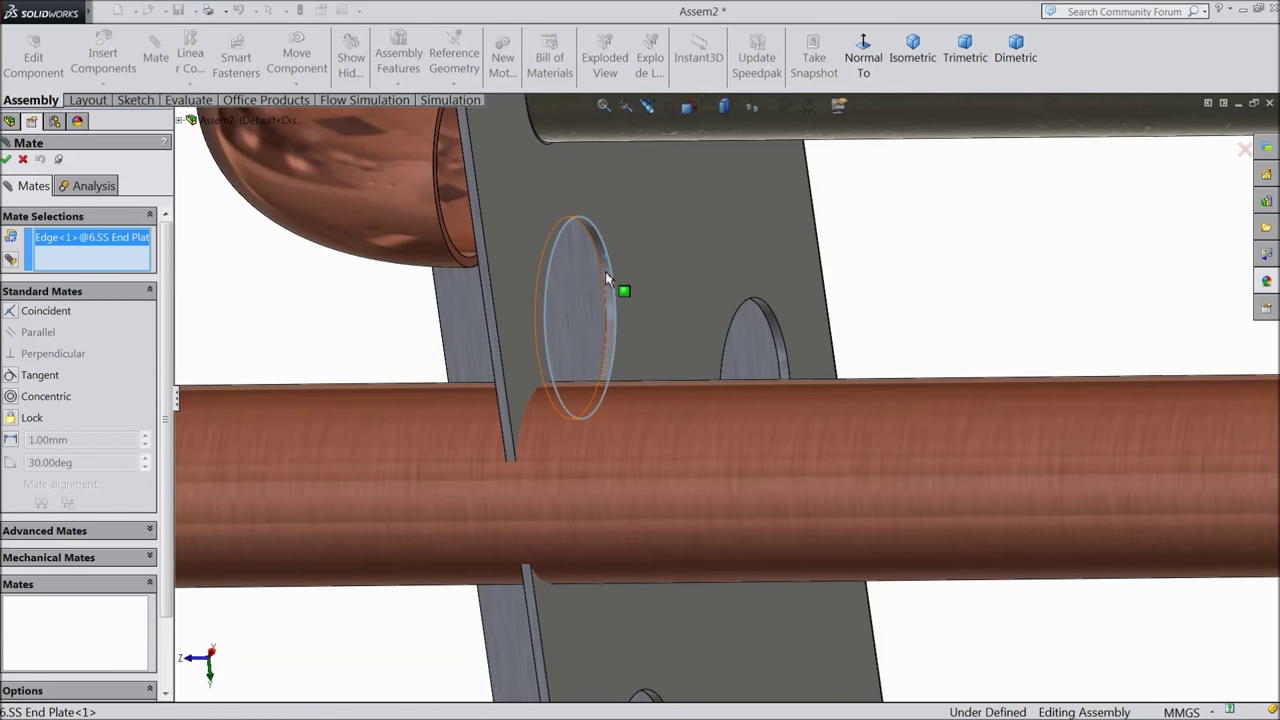
pyautogui.rightClick(108, 246)
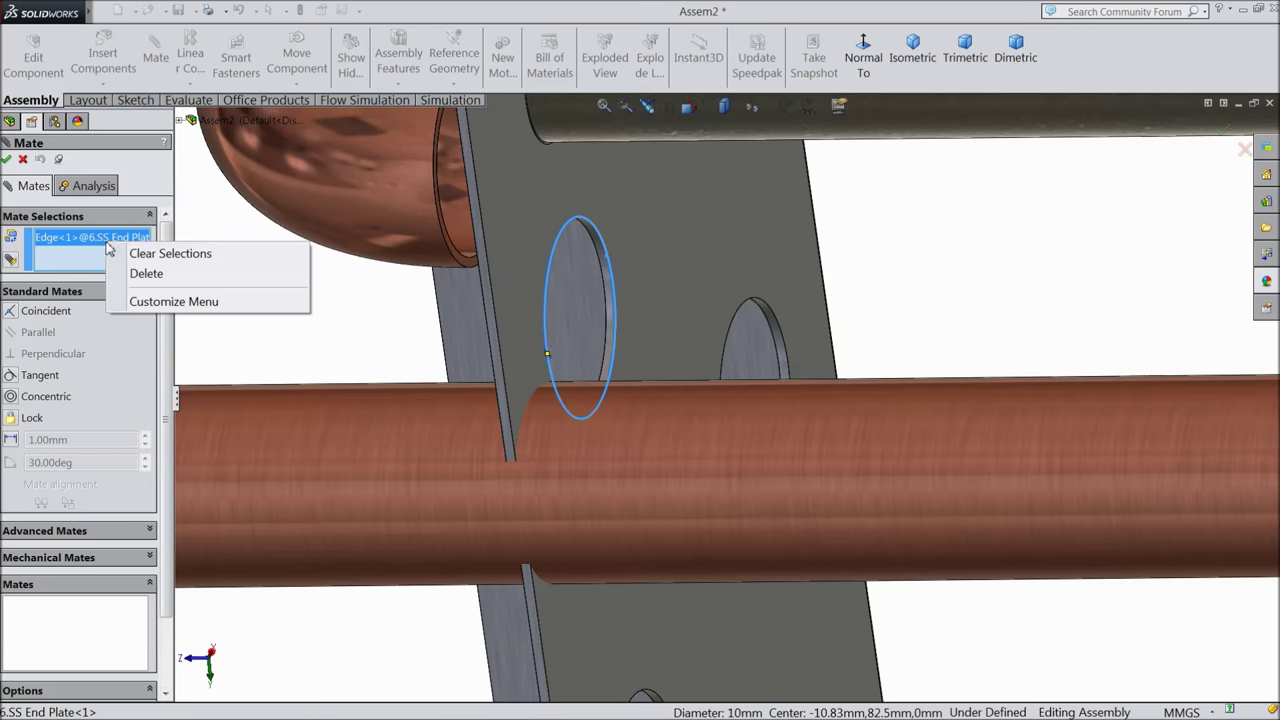
pyautogui.click(136, 254)
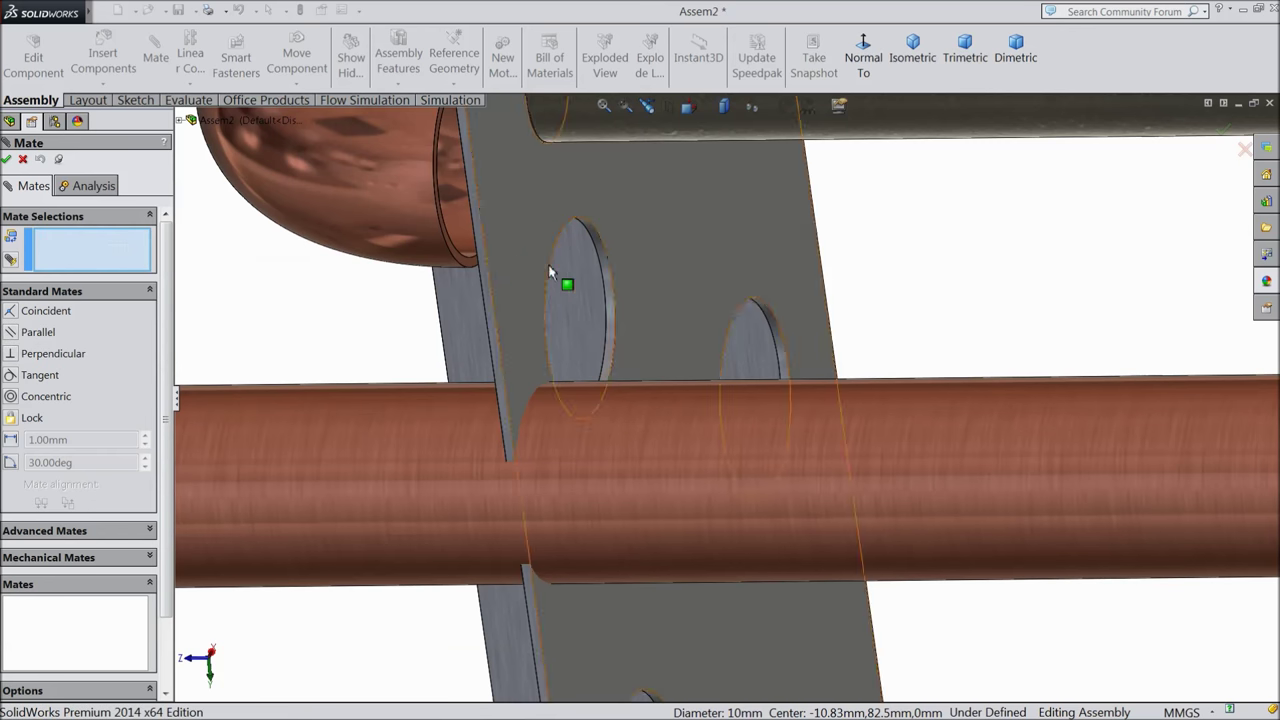
pyautogui.click(607, 282)
pyautogui.click(609, 481)
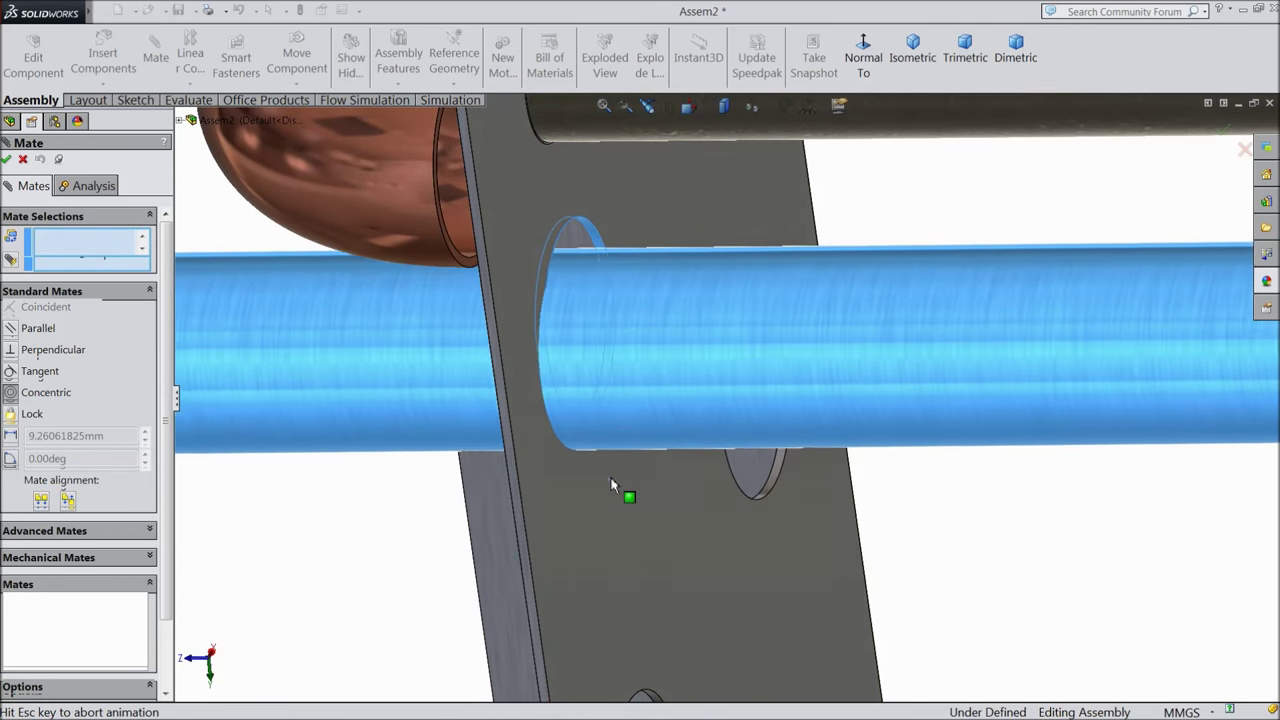
pyautogui.click(593, 498)
# - Slide the second Pipe 3 along its axis until only a short end protrudes from the 6.SS End Plate
pyautogui.scroll(3, 606, 471)
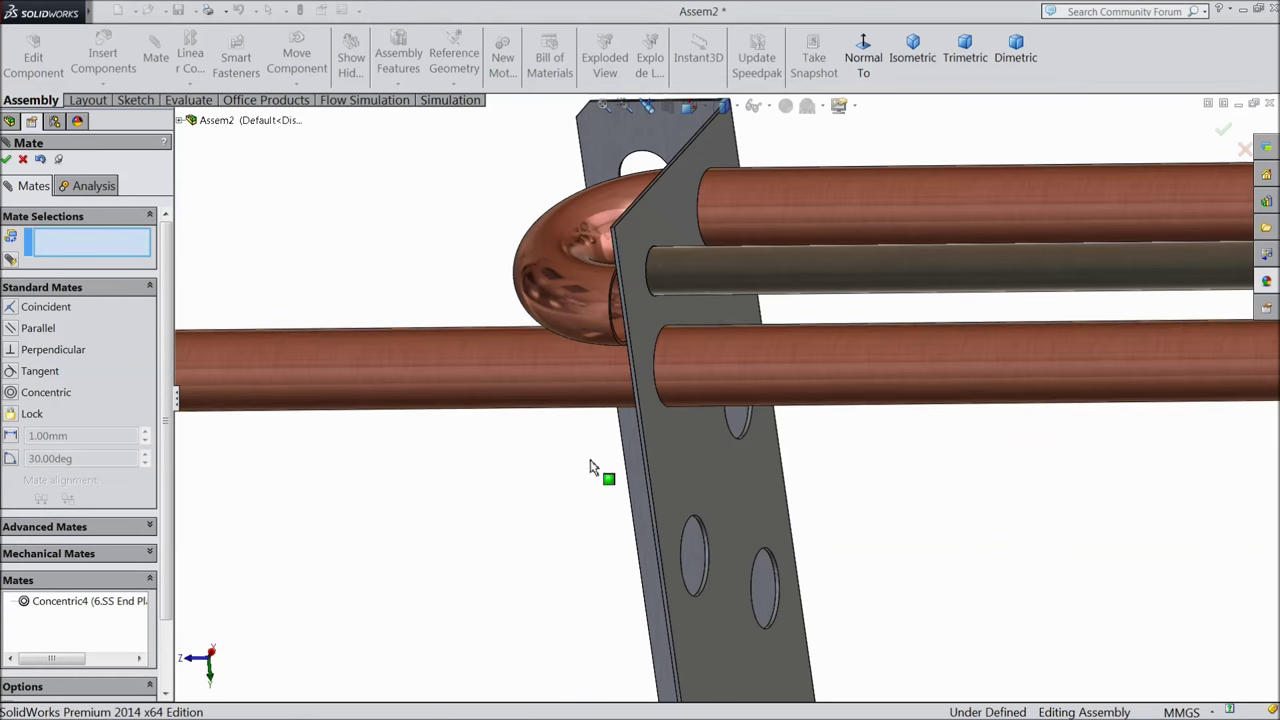
pyautogui.moveTo(776, 386); pyautogui.dragTo(1160, 423)
pyautogui.scroll(-4, 658, 332)
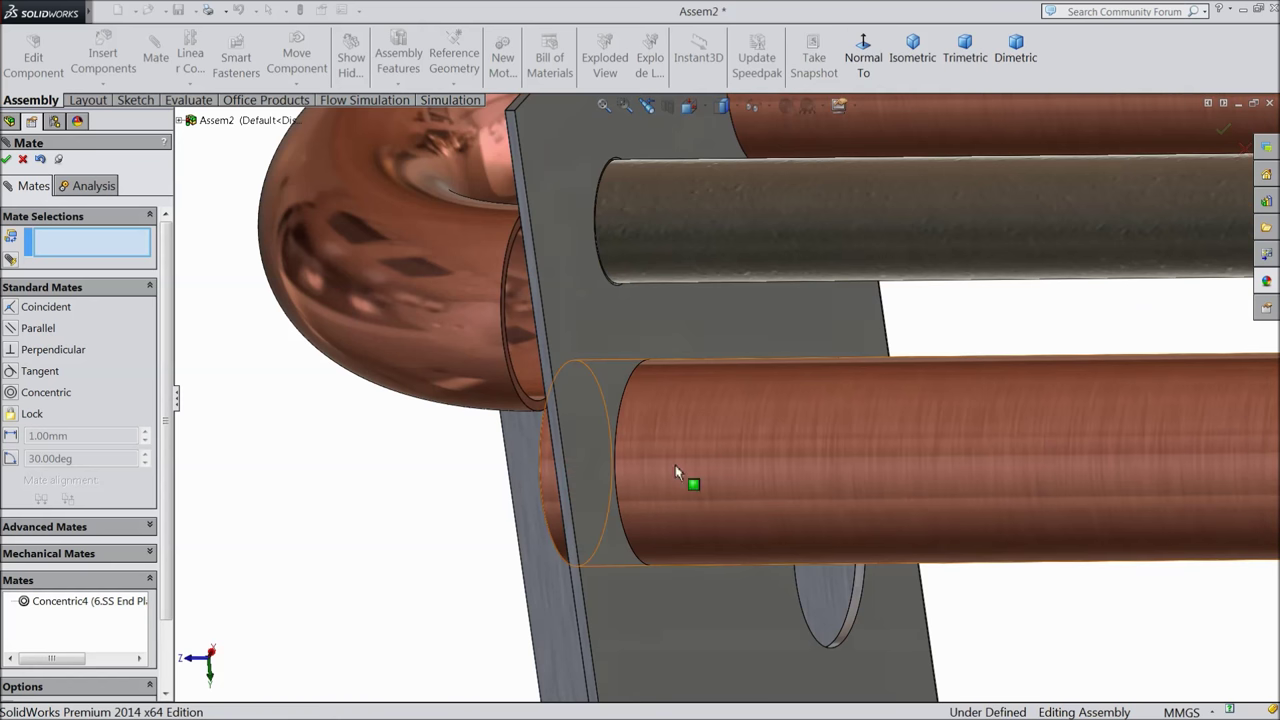
# - Add a coincident mate between the second Pipe 3's outer face and the C-type copper pipe's free circular end edge, and finish mating
pyautogui.click(719, 463)
pyautogui.scroll(-2, 679, 440)
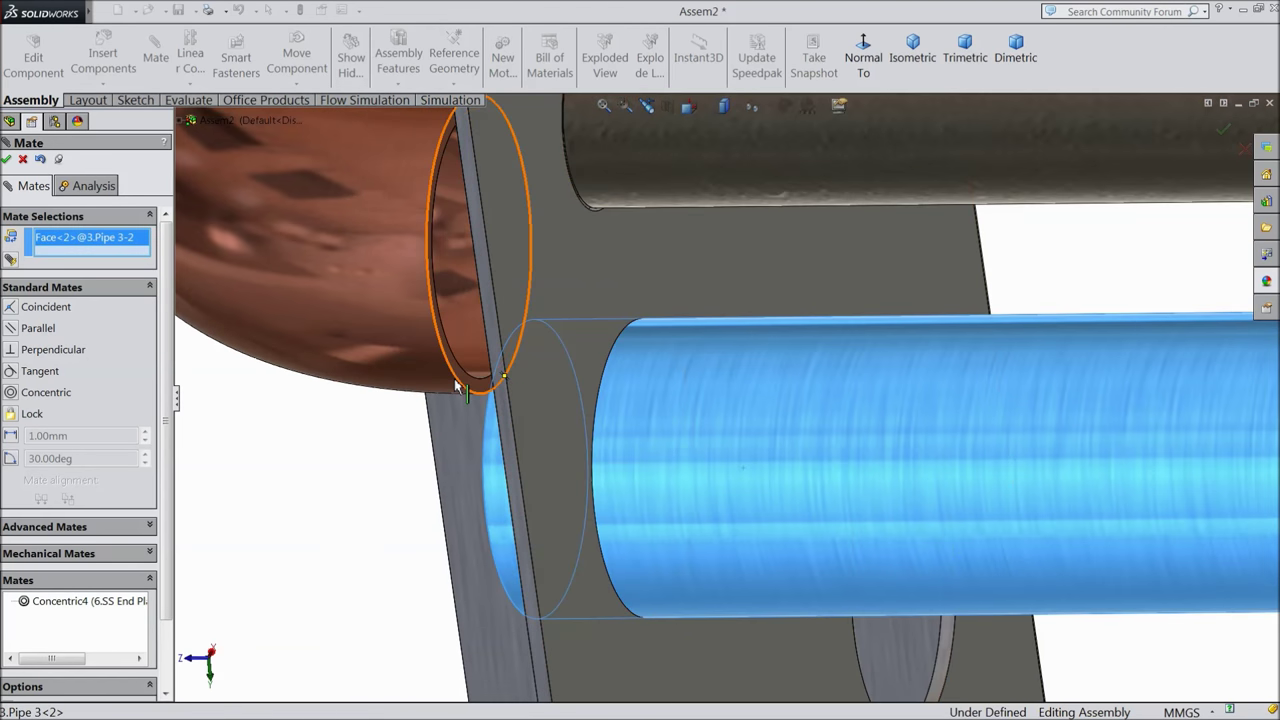
pyautogui.click(455, 381)
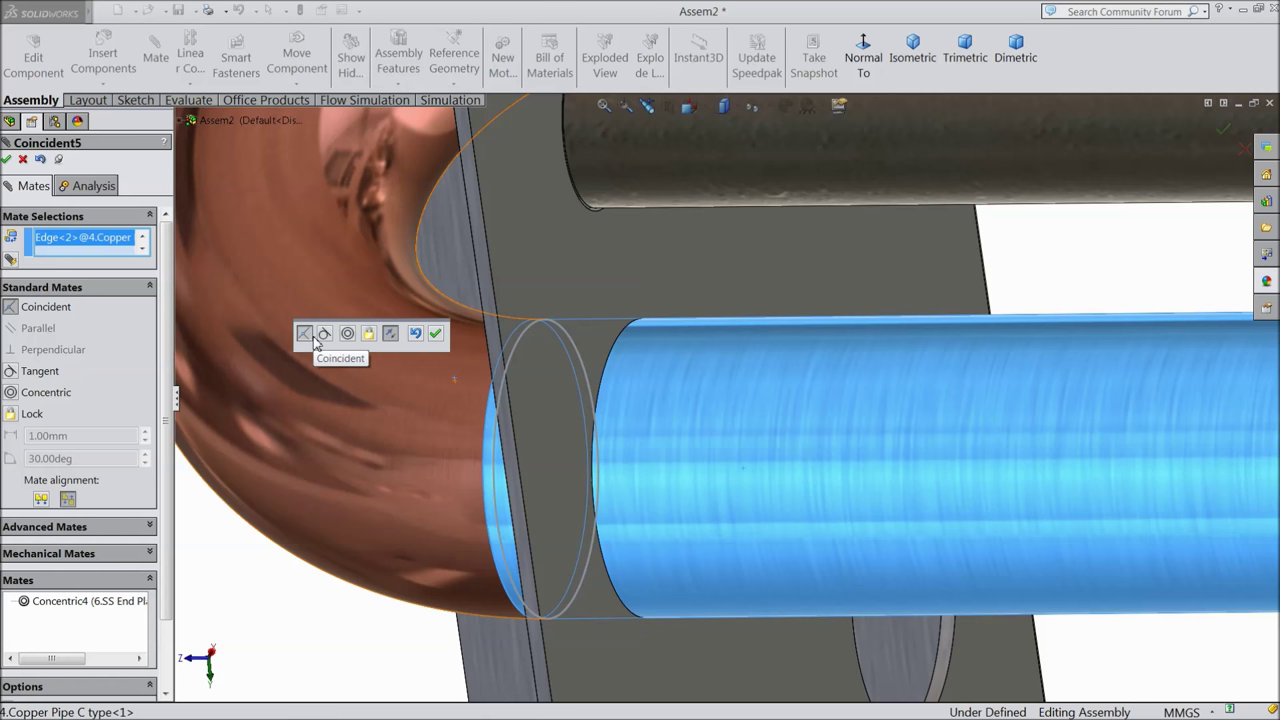
pyautogui.click(440, 336)
pyautogui.scroll(6, 377, 380)
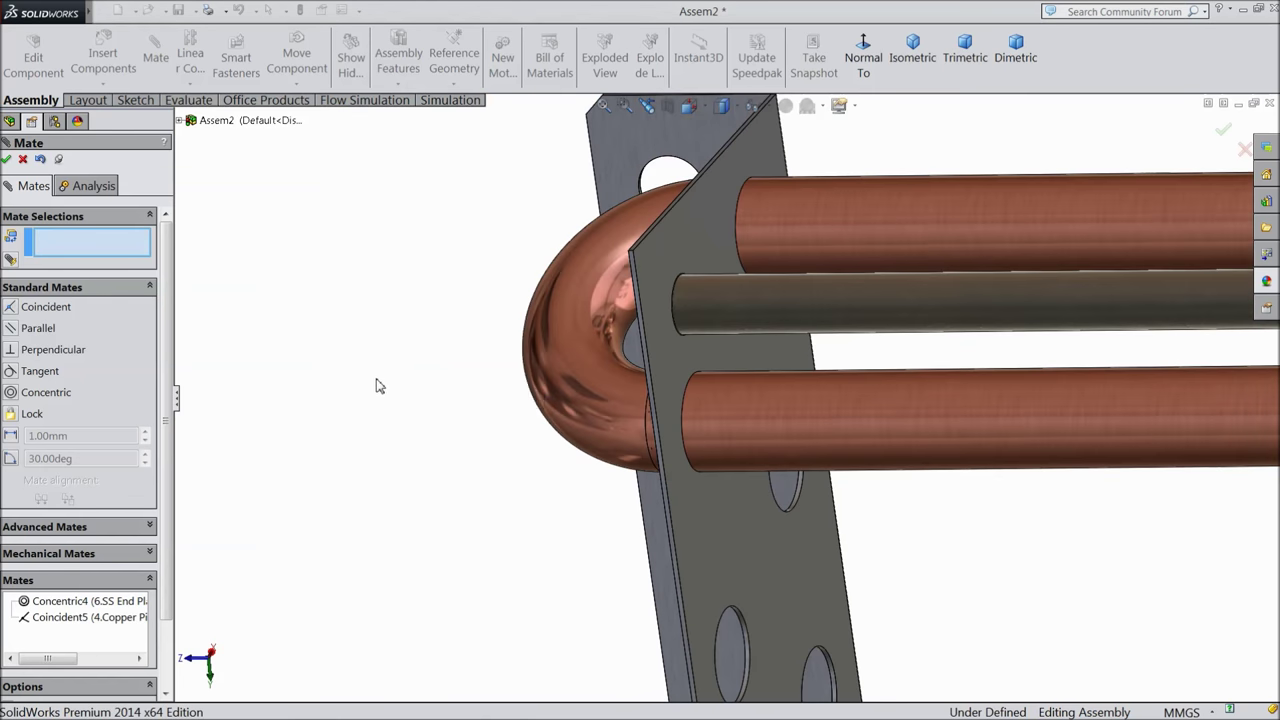
pyautogui.moveTo(490, 445)
pyautogui.mouseDown(button='middle')
pyautogui.moveTo(506, 369)
pyautogui.moveTo(480, 437)
pyautogui.moveTo(498, 439)
pyautogui.mouseUp(button='middle')
pyautogui.scroll(-2, 967, 518)
pyautogui.moveTo(811, 503); pyautogui.dragTo(794, 471, button='middle')
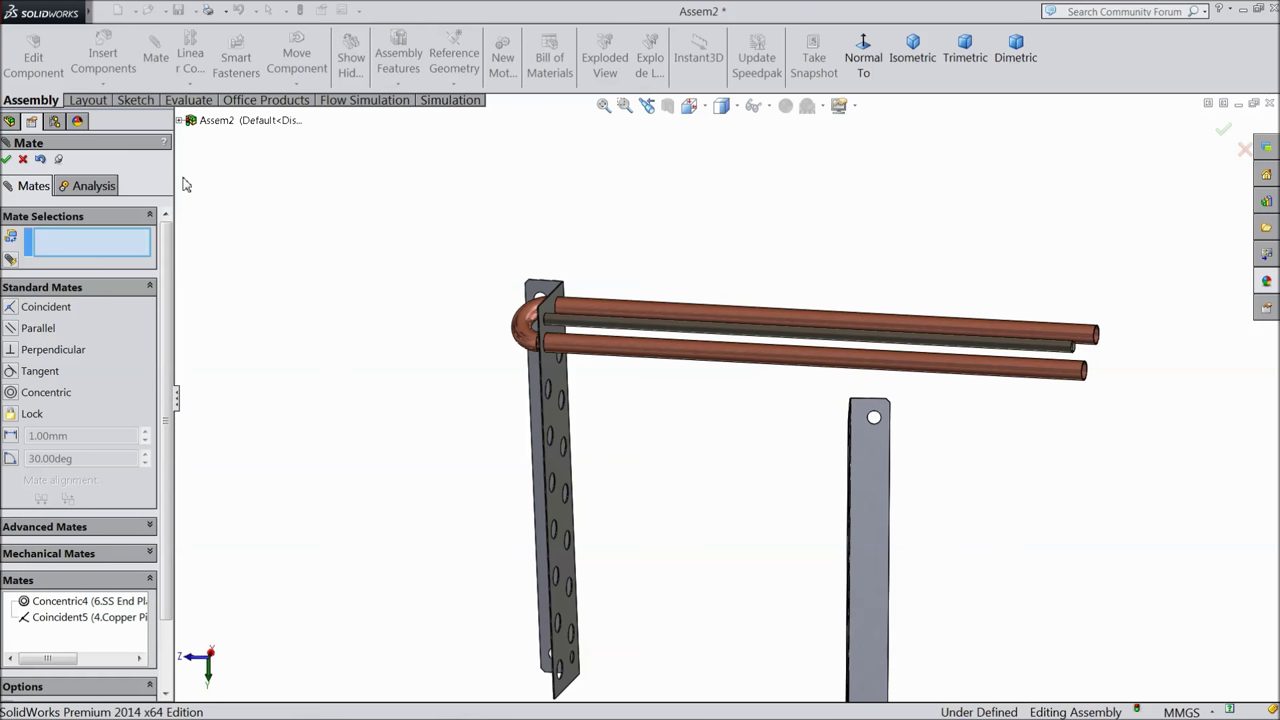
pyautogui.click(23, 160)
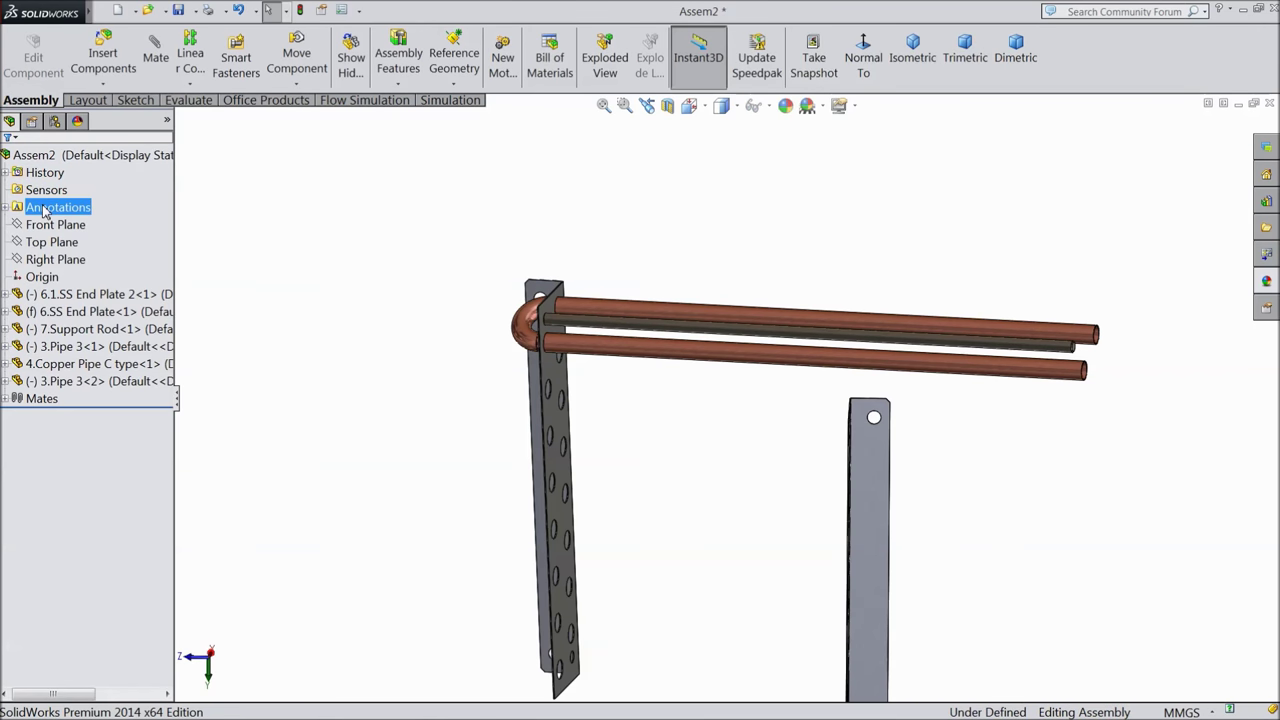
pyautogui.click(27, 312)
pyautogui.click(60, 294)
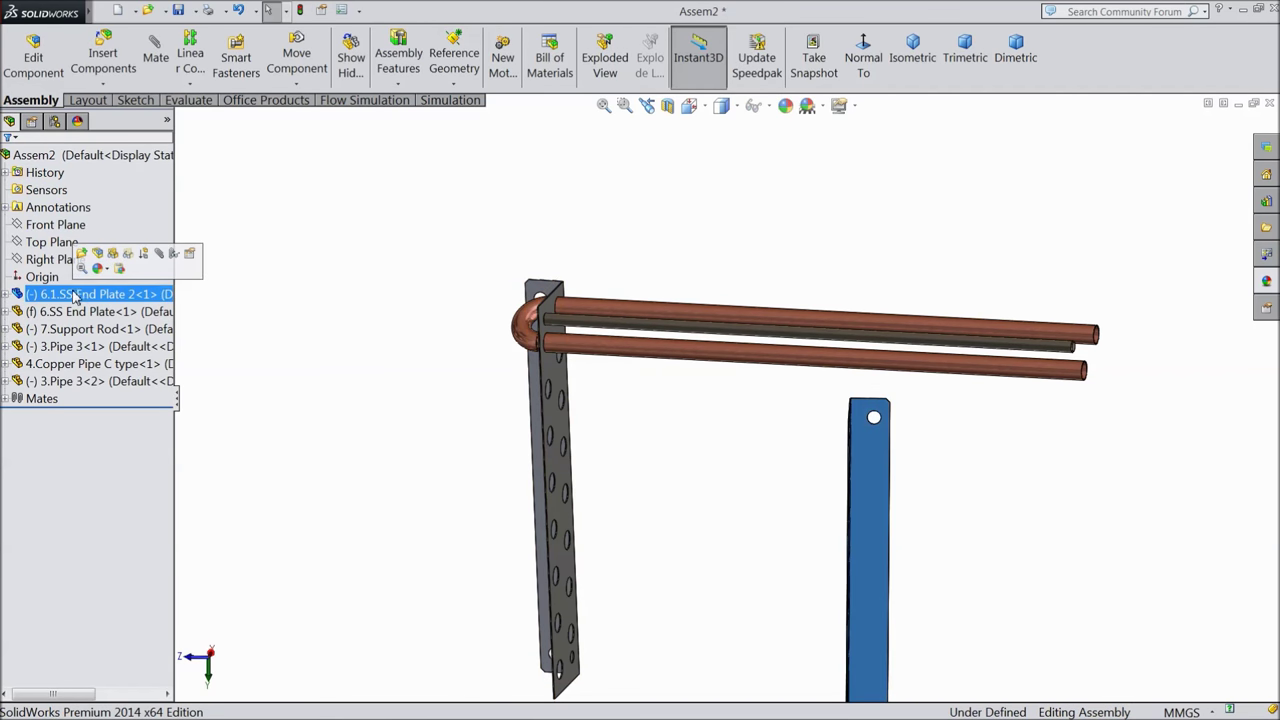
pyautogui.press('f')
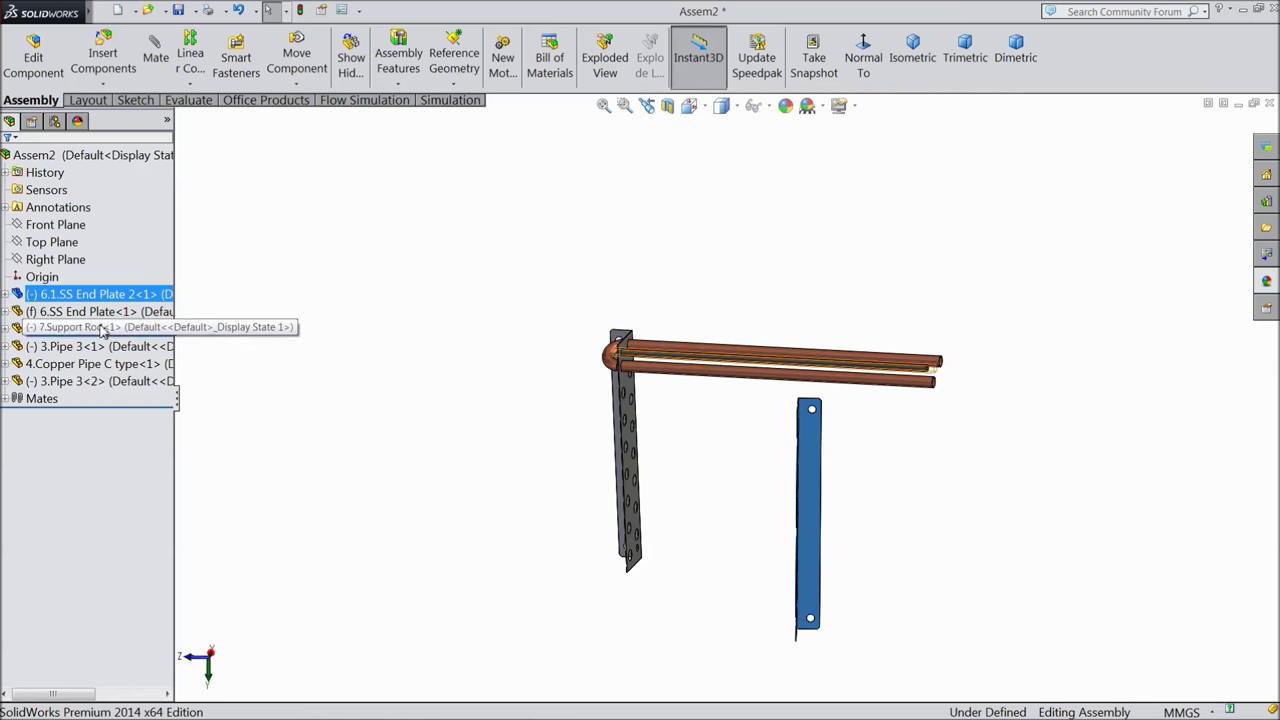
pyautogui.click(70, 311)
pyautogui.scroll(-4, 625, 437)
pyautogui.scroll(-1, 625, 437)
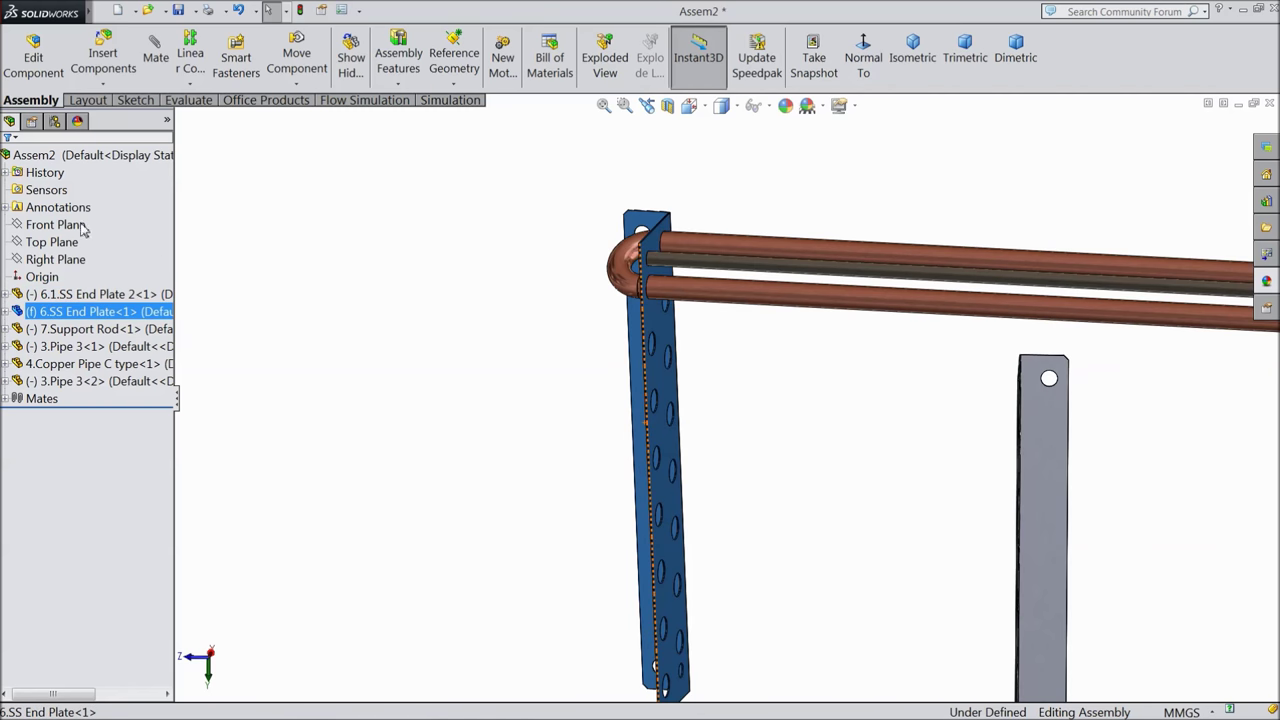
# - Try to add a parallel mate between the assembly's Right Plane and the 6.SS End Plate's Right Plane
pyautogui.click(43, 261)
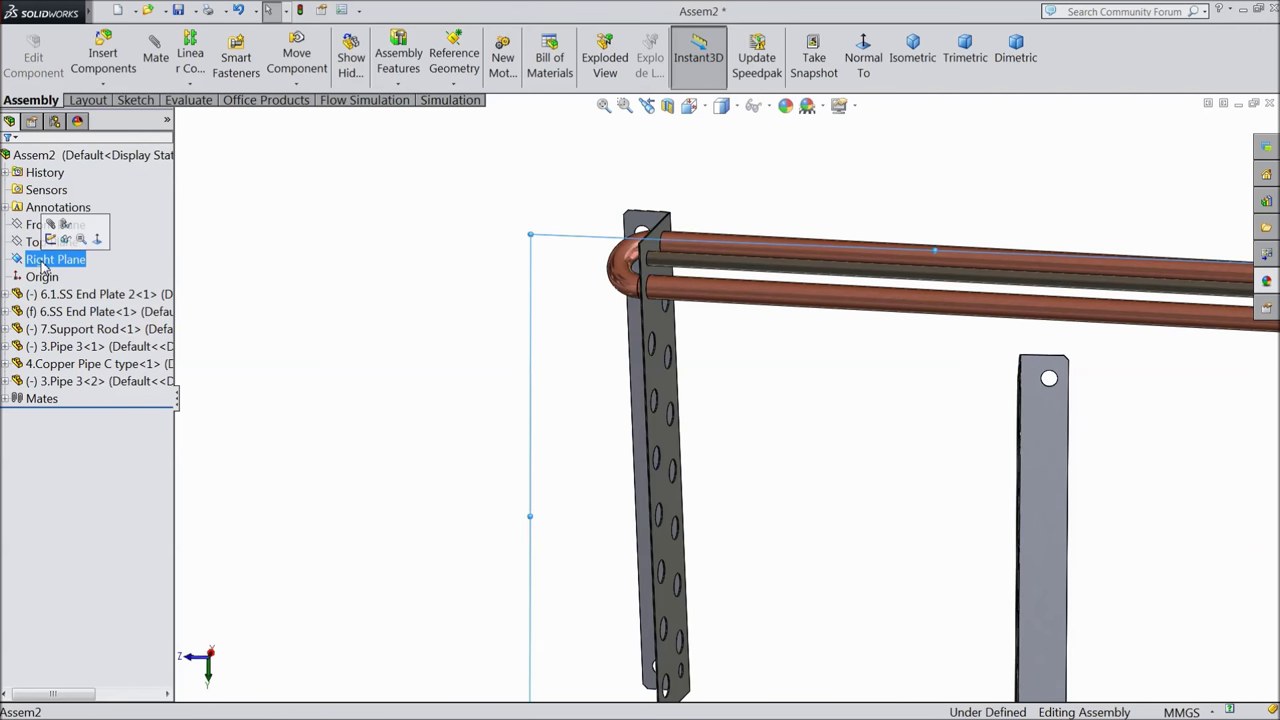
pyautogui.click(6, 311)
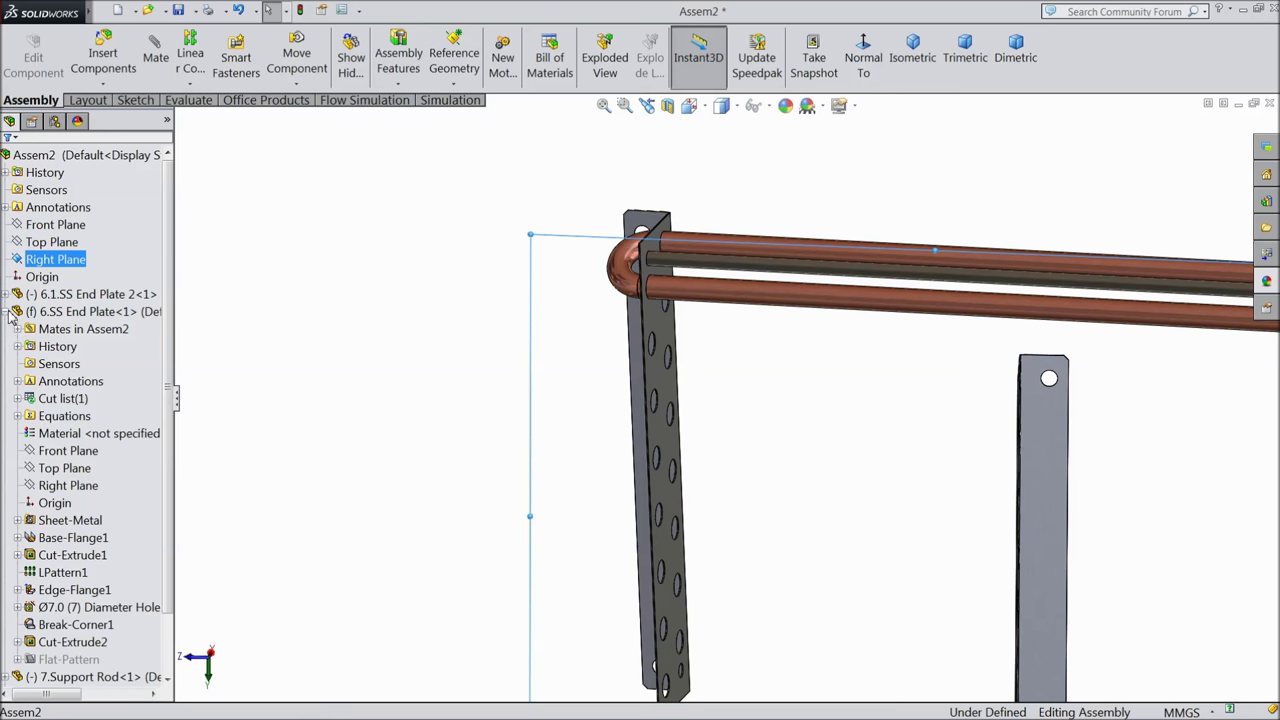
pyautogui.click(78, 487)
pyautogui.moveTo(397, 369); pyautogui.dragTo(494, 374, button='middle')
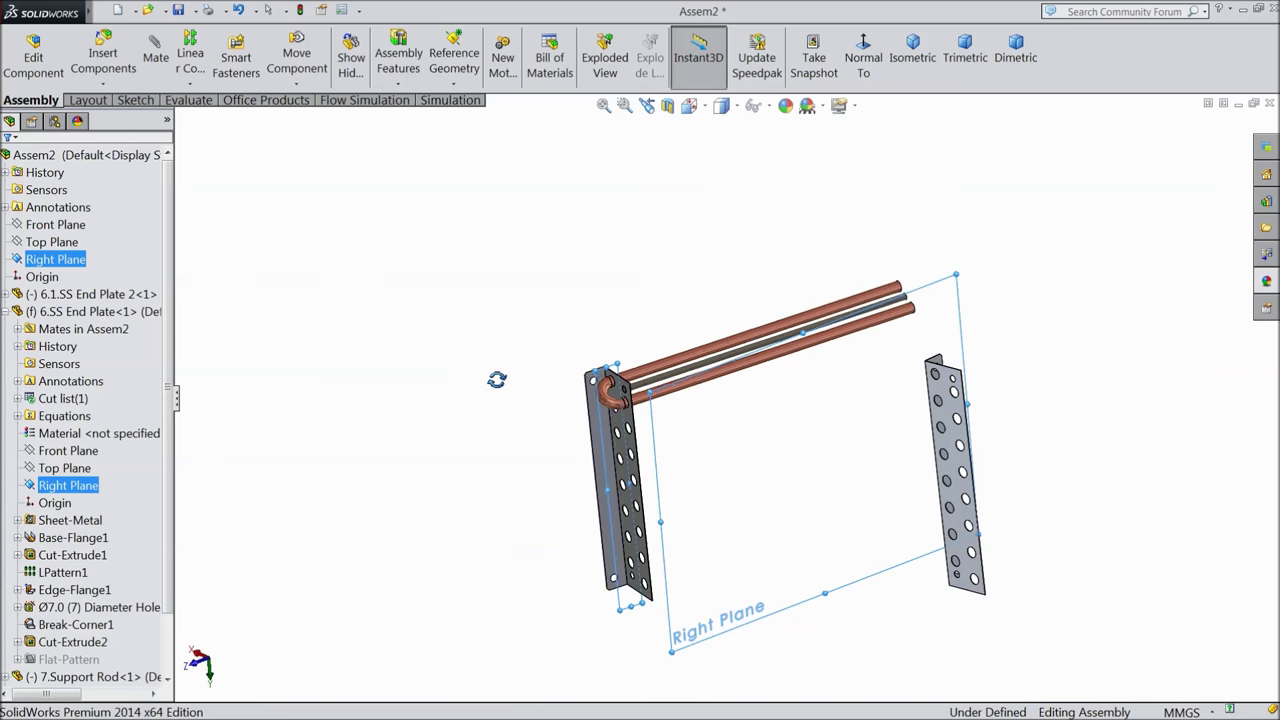
pyautogui.scroll(-5, 617, 445)
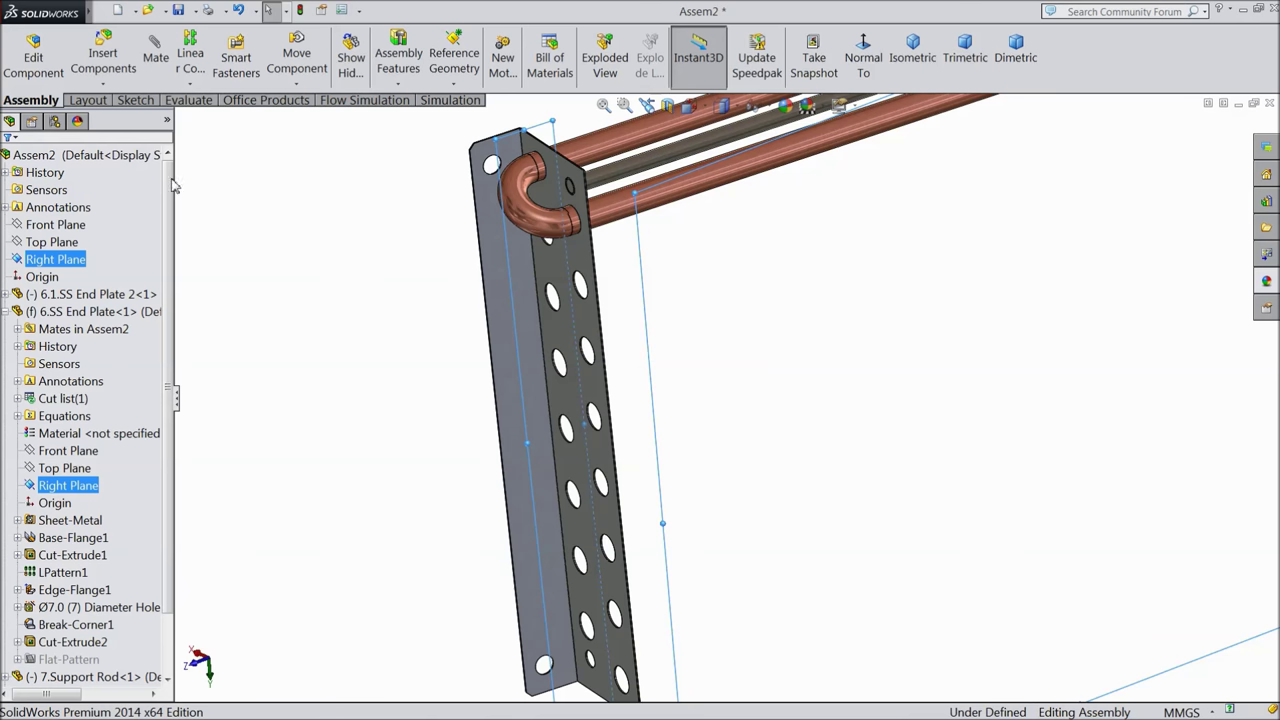
pyautogui.click(150, 58)
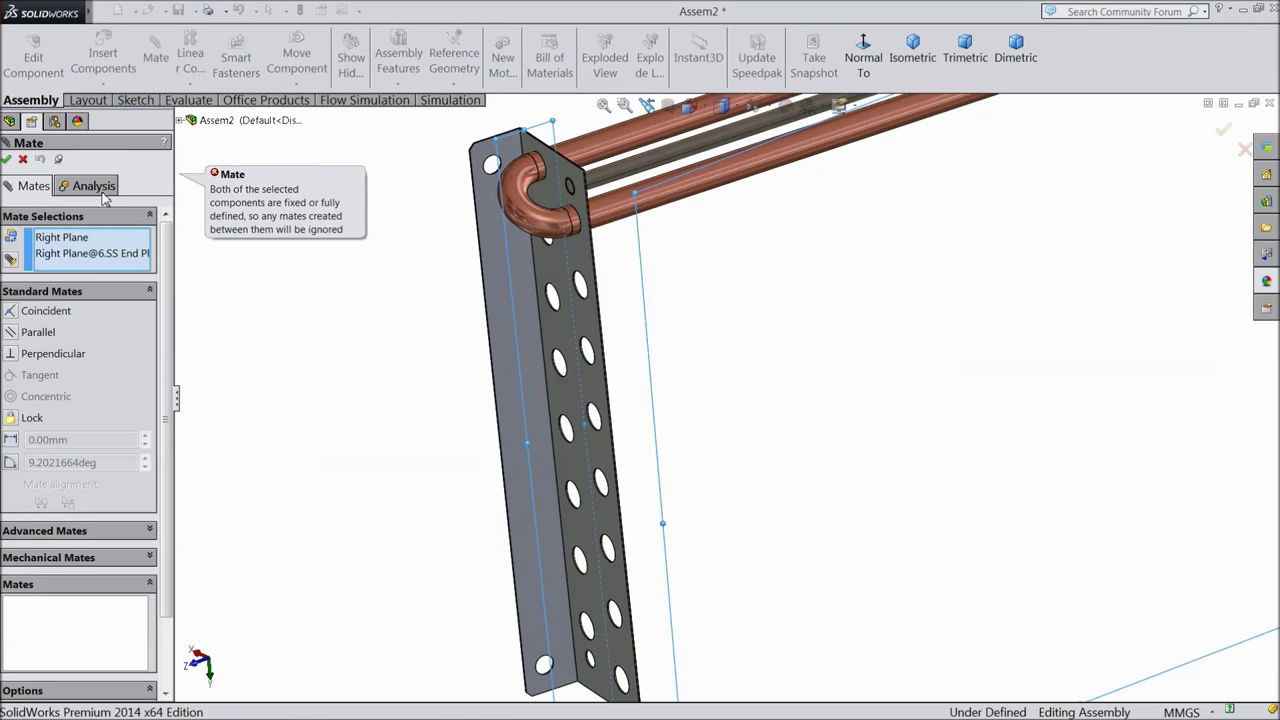
pyautogui.click(11, 333)
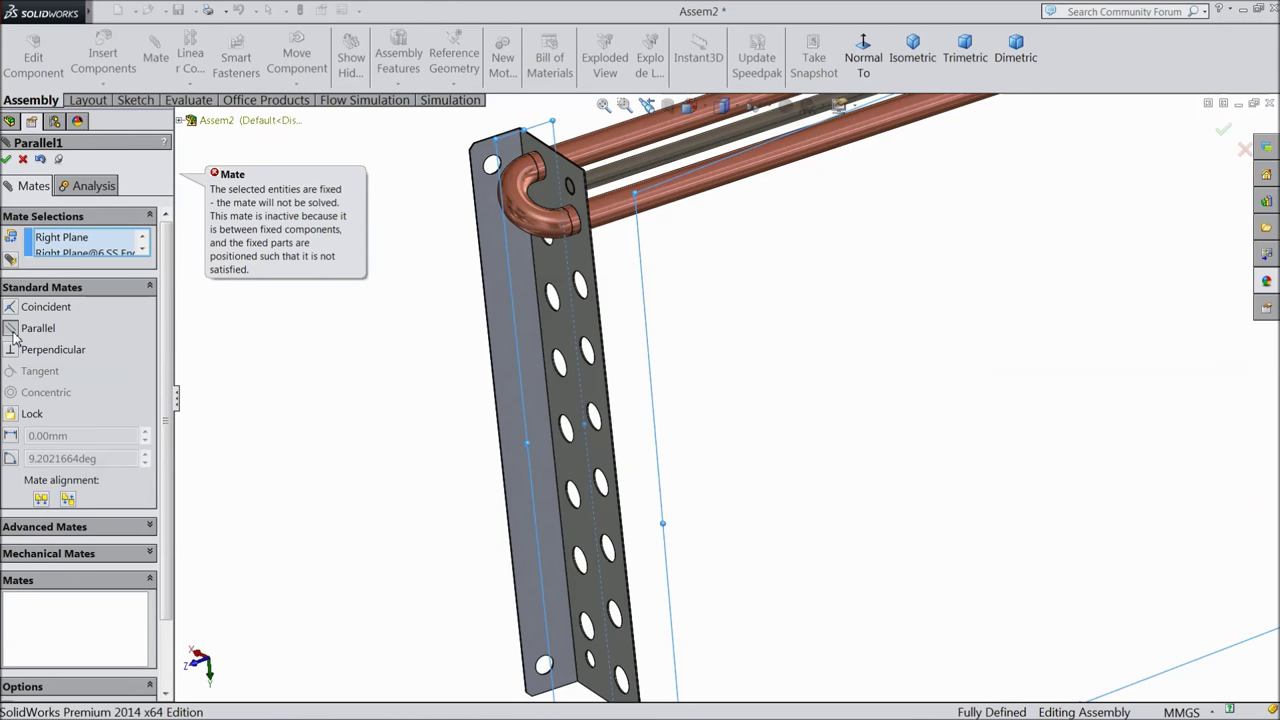
pyautogui.click(23, 160)
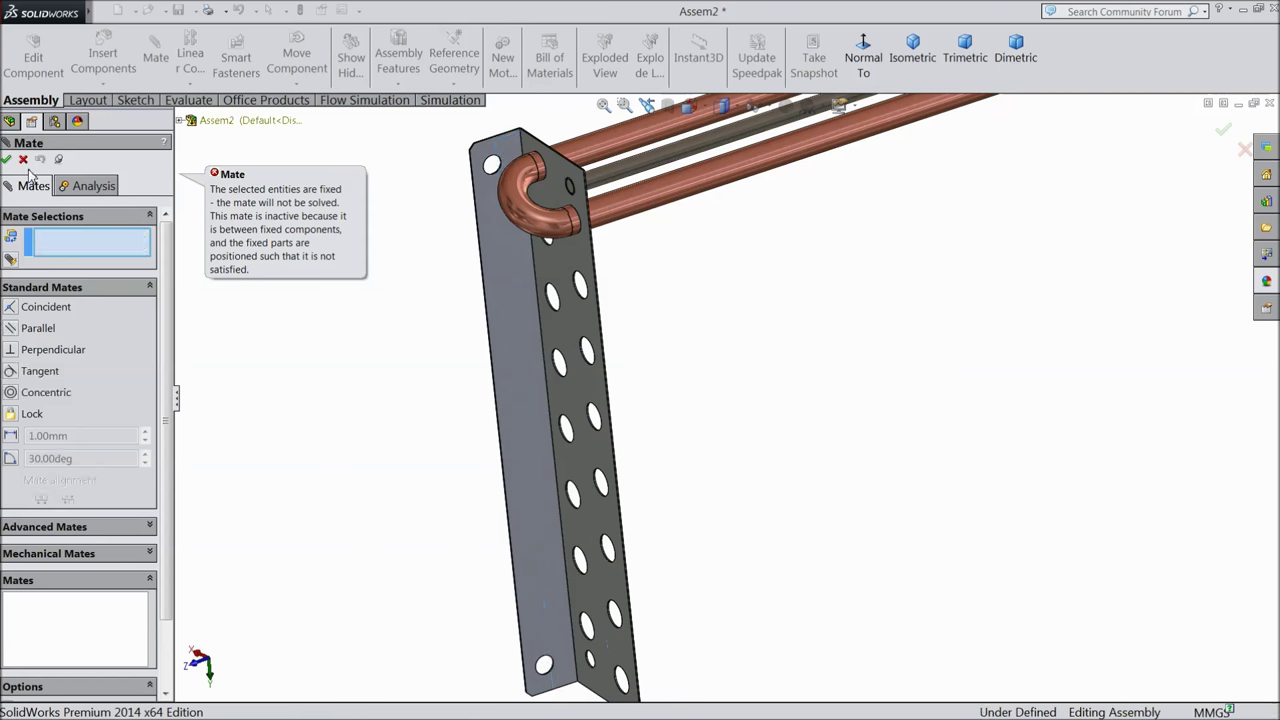
# - Float the fixed 6.SS End Plate so it can be mated
pyautogui.click(545, 385)
pyautogui.rightClick(540, 380)
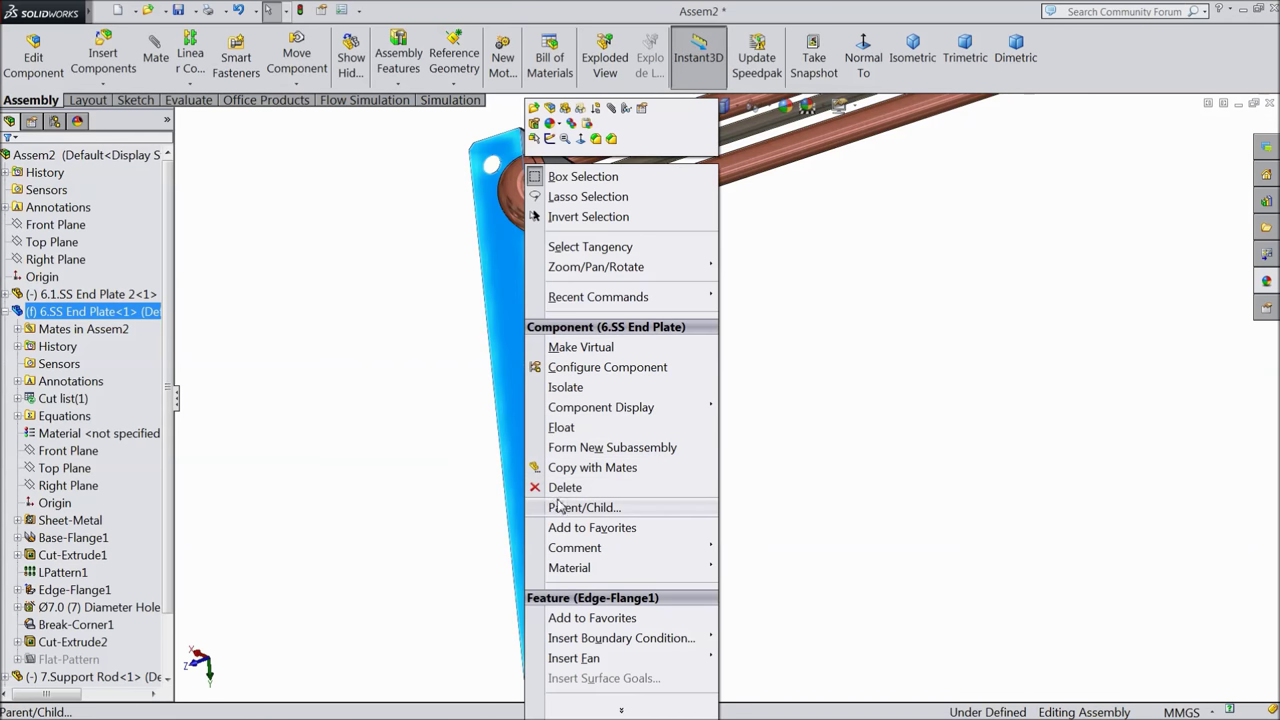
pyautogui.click(562, 429)
# - Add a parallel mate between the assembly's Right Plane and the floating 6.SS End Plate's Right Plane
pyautogui.click(58, 243)
pyautogui.click(60, 261)
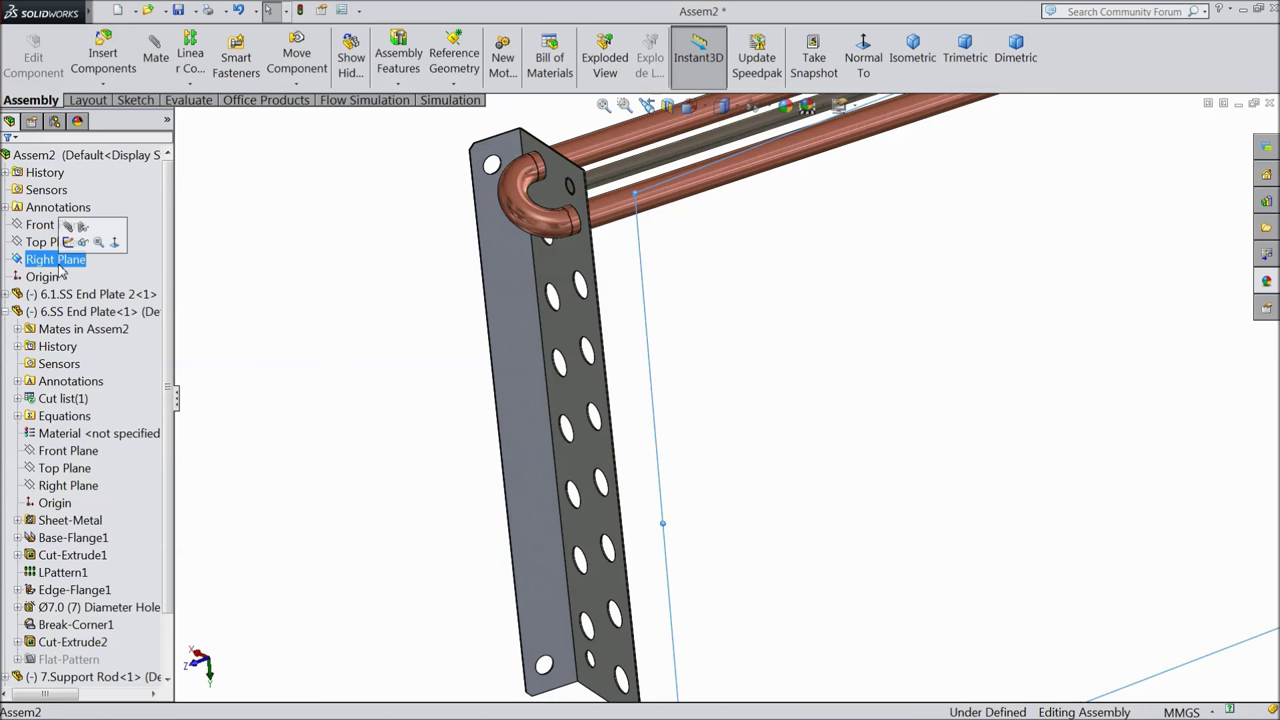
pyautogui.click(63, 486)
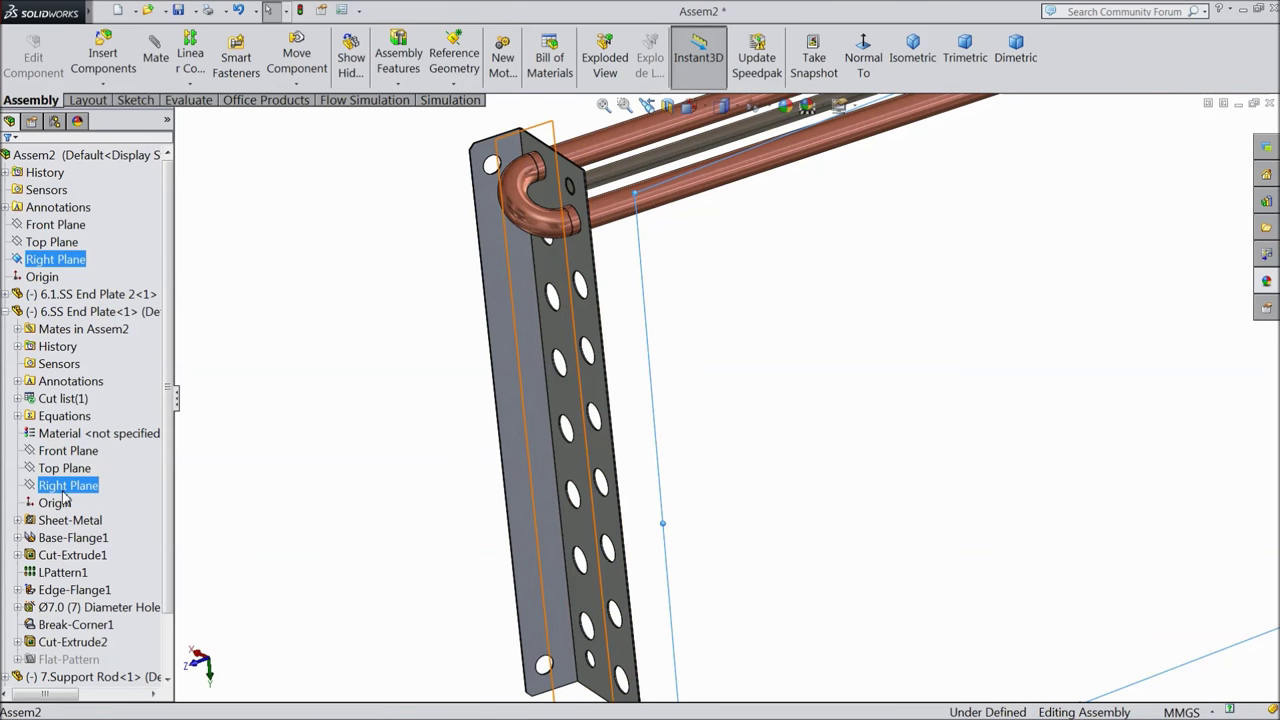
pyautogui.click(153, 66)
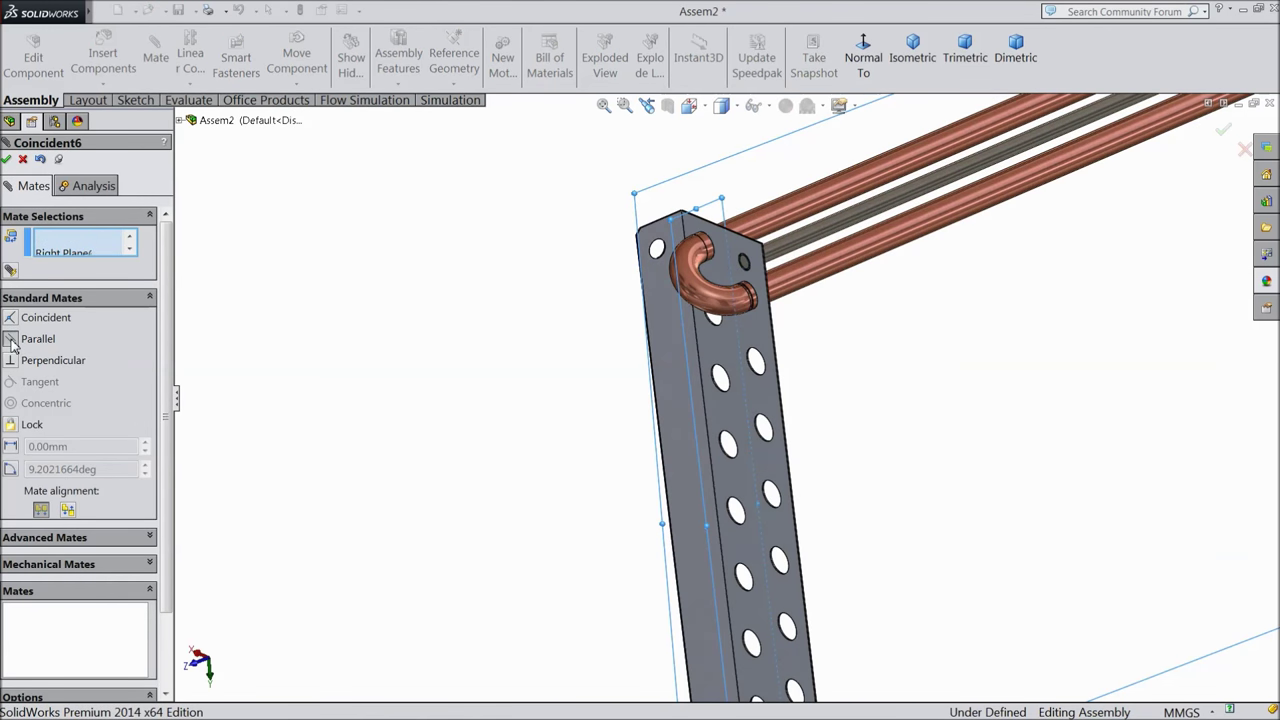
pyautogui.click(11, 341)
pyautogui.scroll(5, 443, 363)
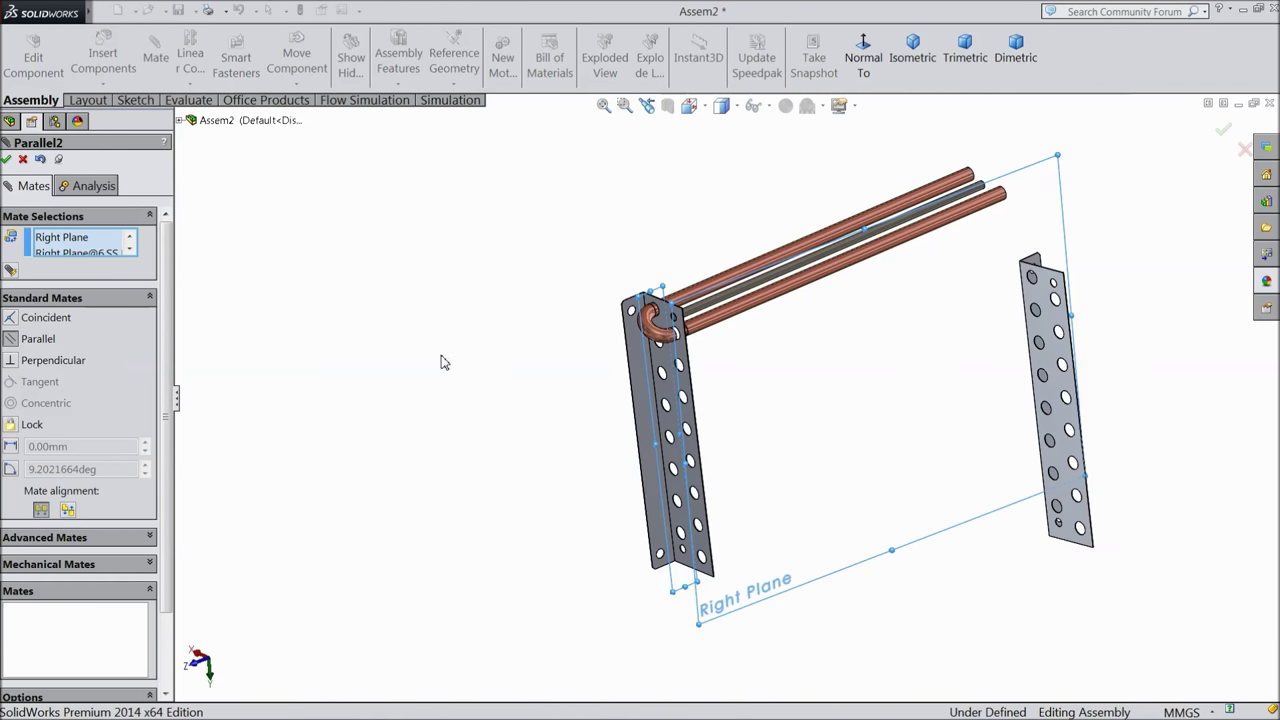
pyautogui.moveTo(443, 363); pyautogui.dragTo(484, 354, button='middle')
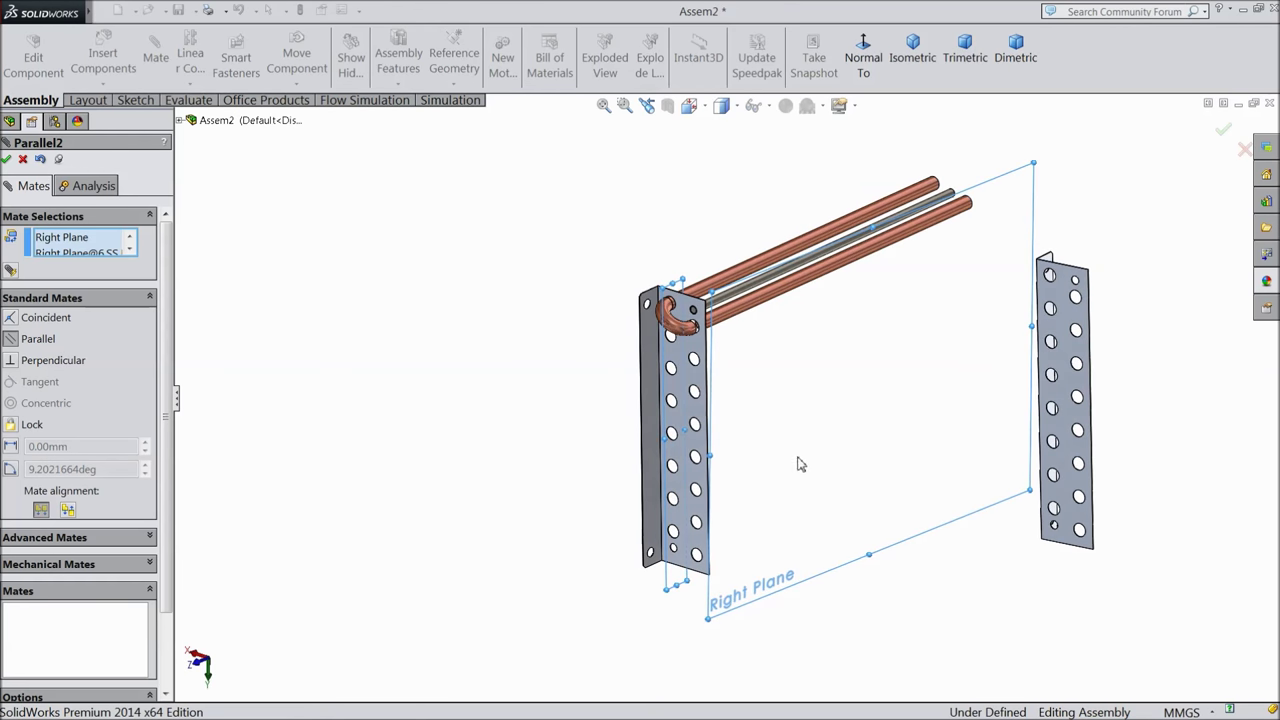
pyautogui.scroll(-3, 803, 460)
pyautogui.click(6, 160)
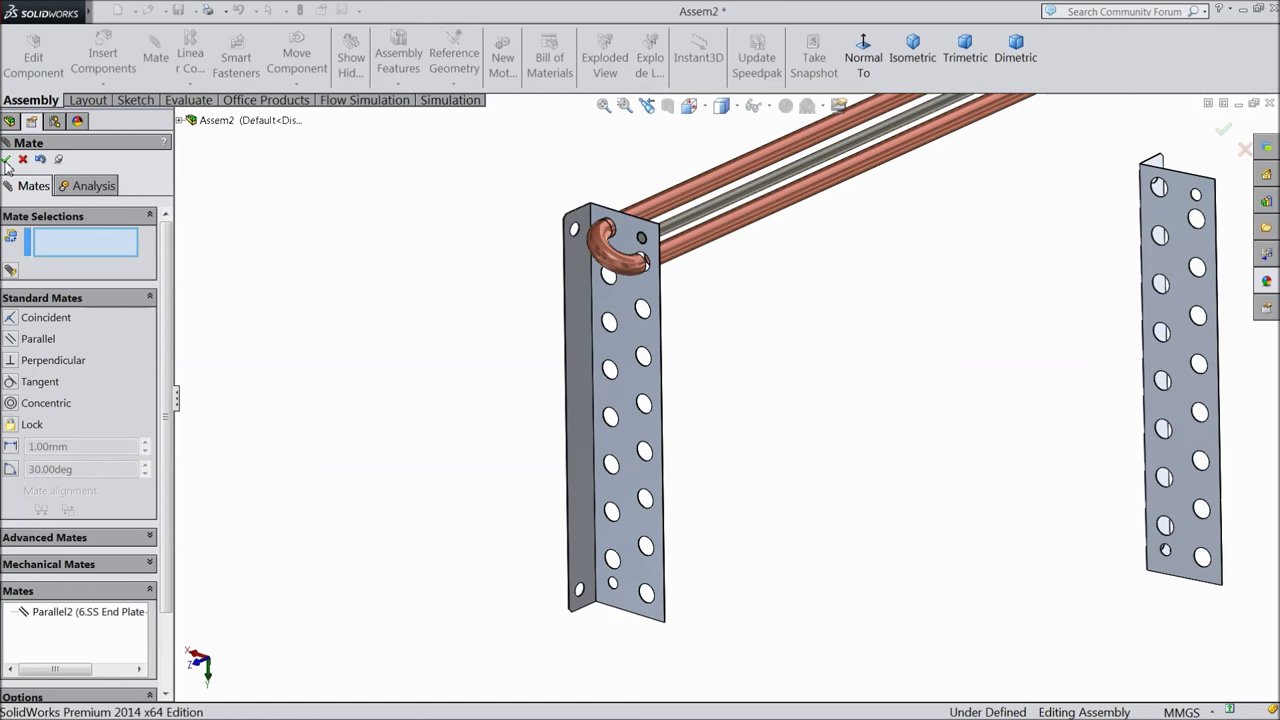
# - Add a concentric mate between the support rod's outer face and the small upper hole of 6.1.SS End Plate 2, and finish mating
pyautogui.scroll(3, 236, 296)
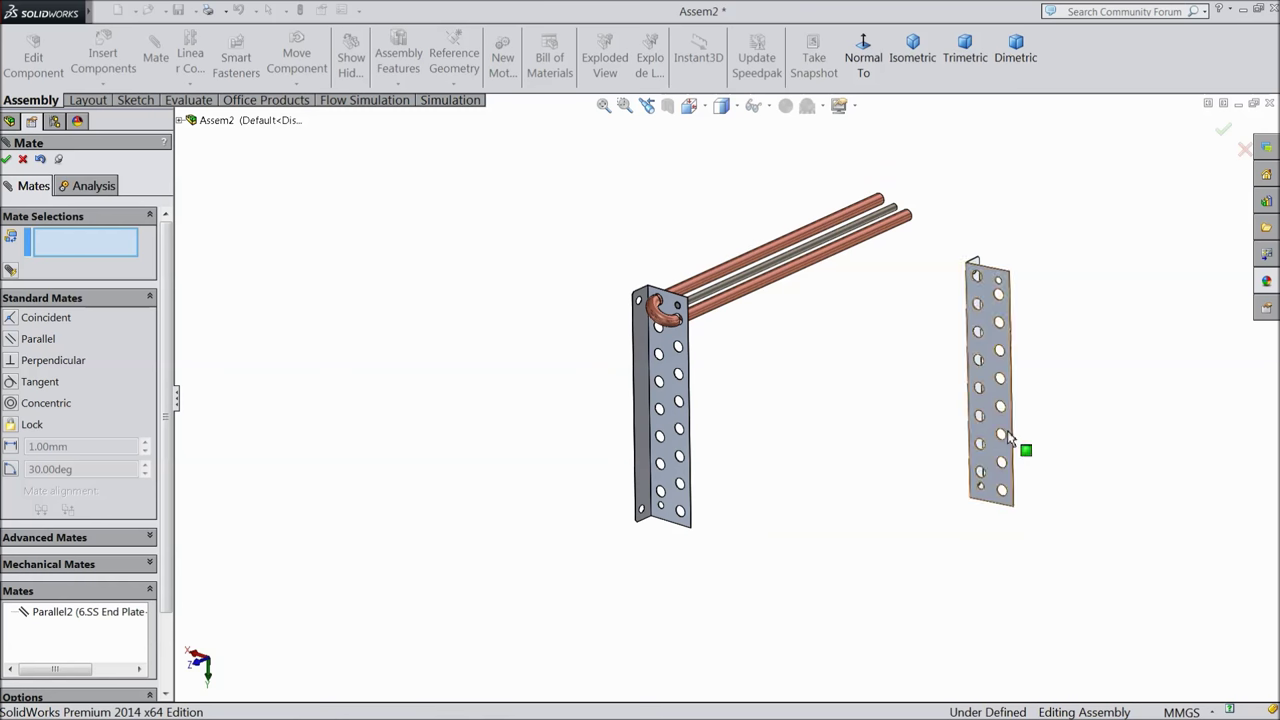
pyautogui.scroll(-5, 1009, 320)
pyautogui.scroll(2, 734, 310)
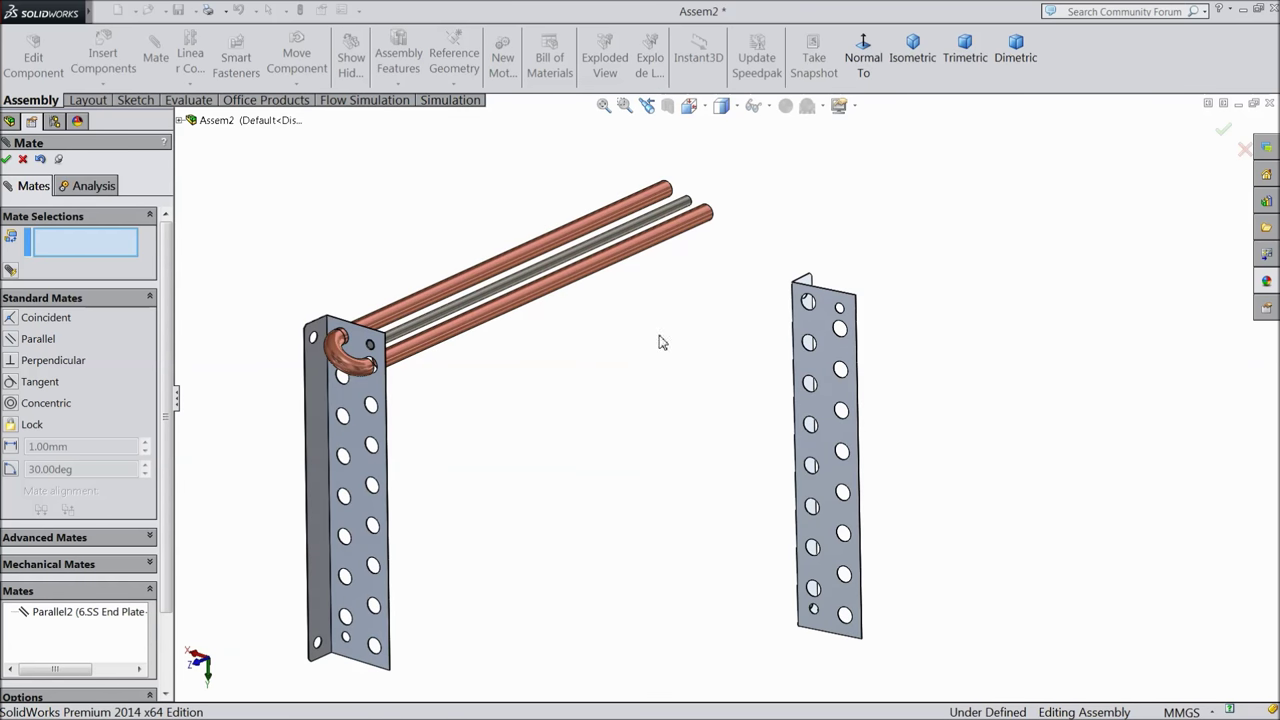
pyautogui.scroll(-3, 405, 348)
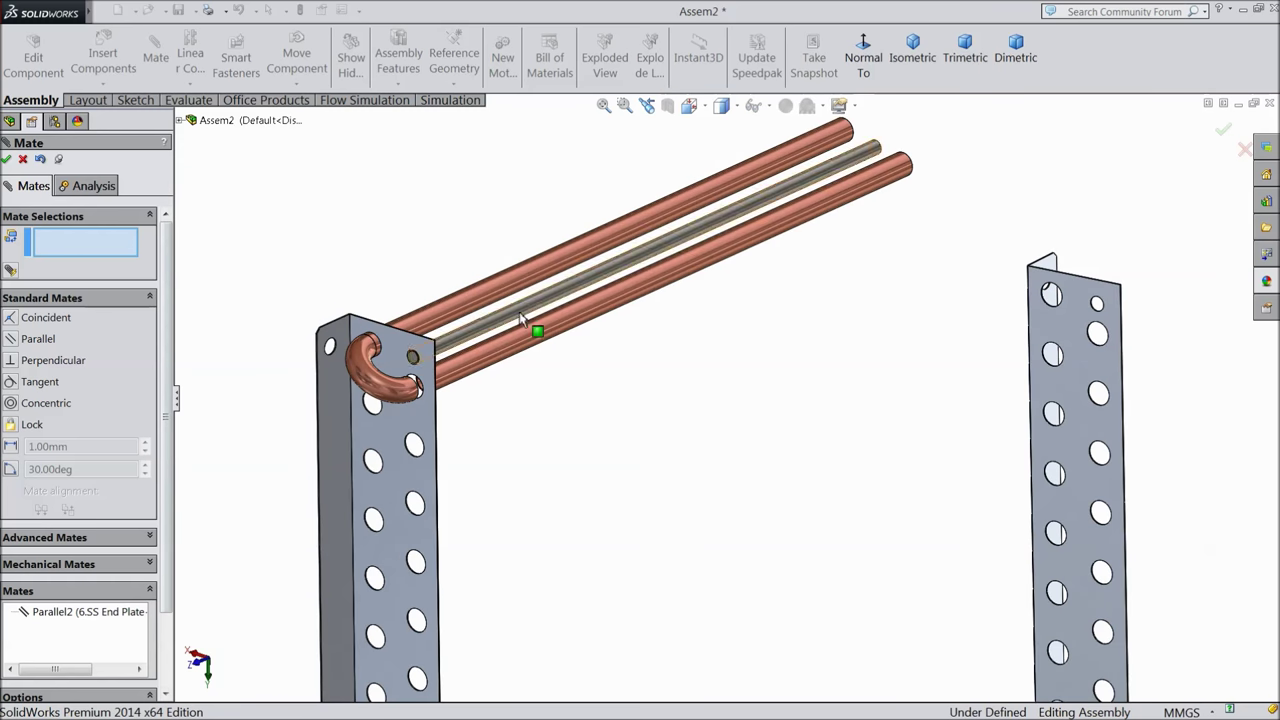
pyautogui.click(584, 288)
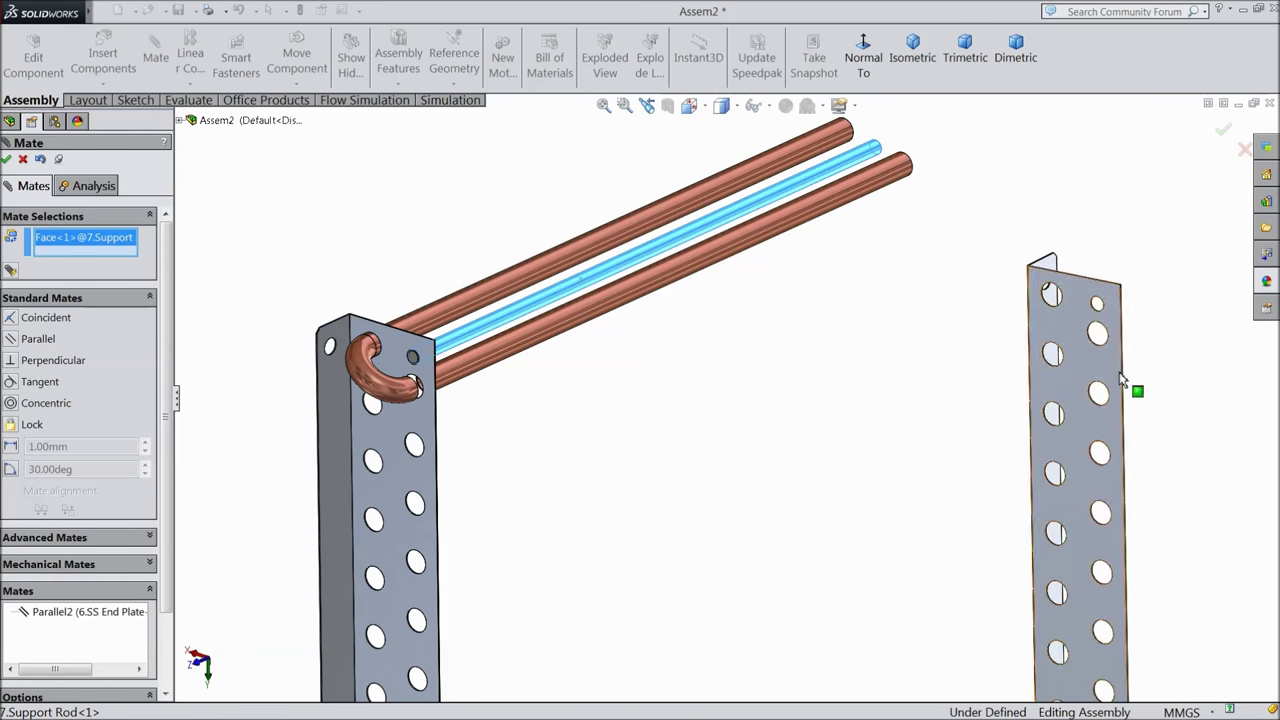
pyautogui.scroll(-5, 1131, 391)
pyautogui.scroll(-4, 868, 298)
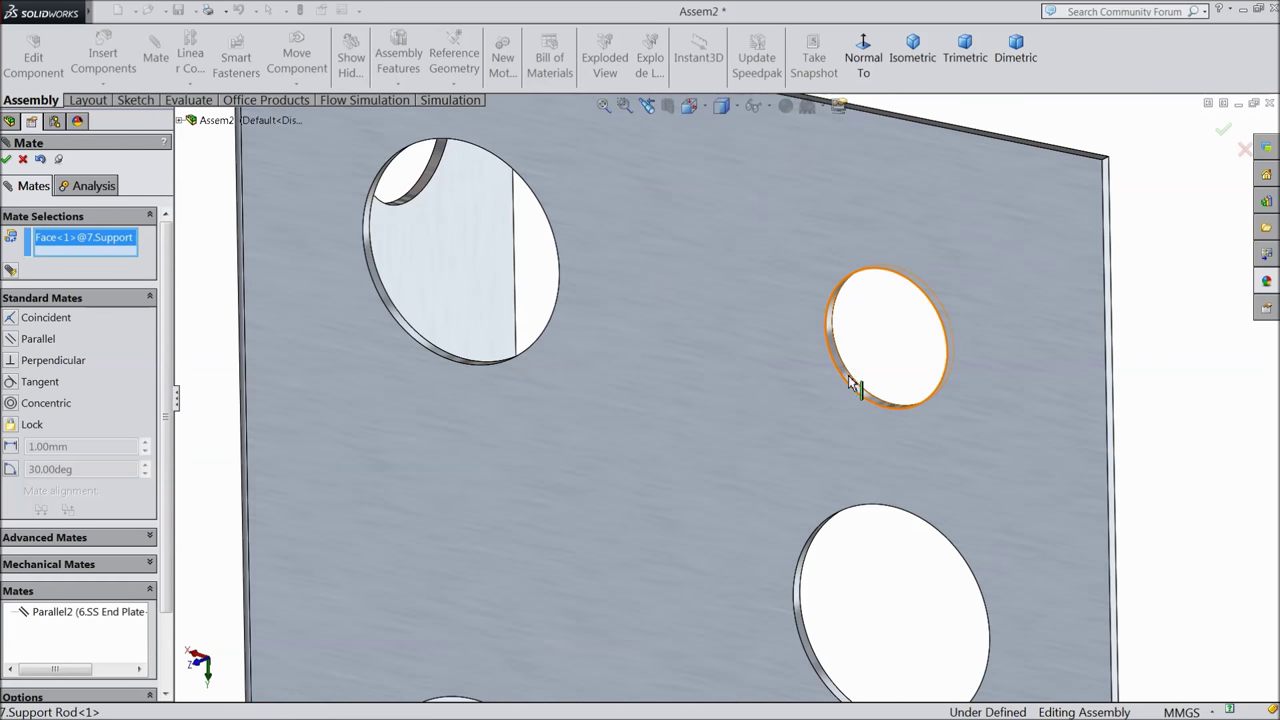
pyautogui.scroll(-4, 848, 383)
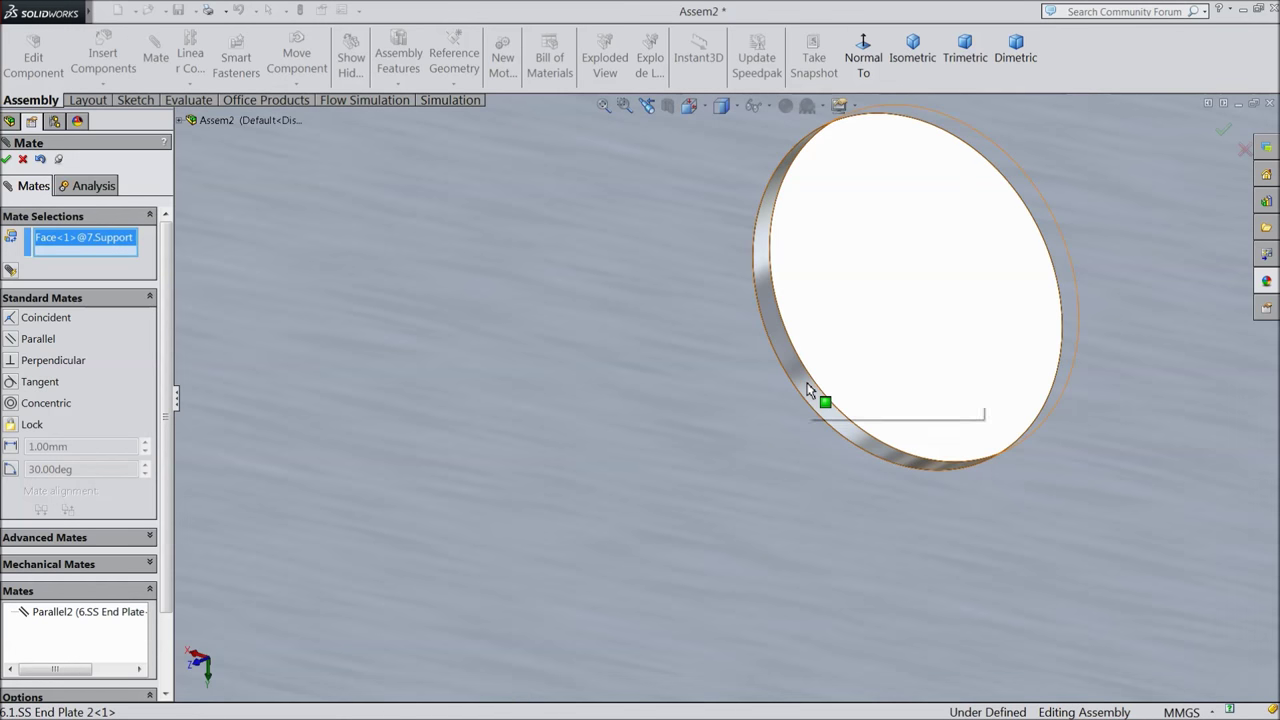
pyautogui.click(807, 383)
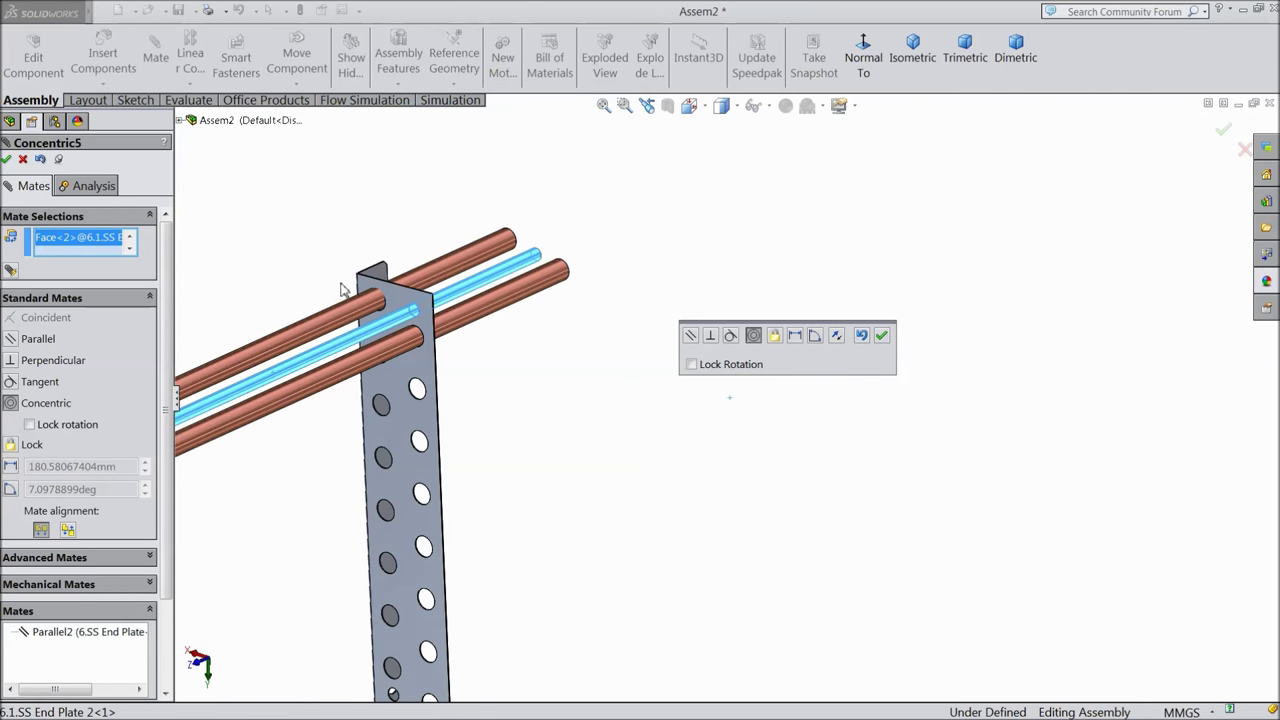
pyautogui.click(882, 336)
pyautogui.scroll(-3, 651, 357)
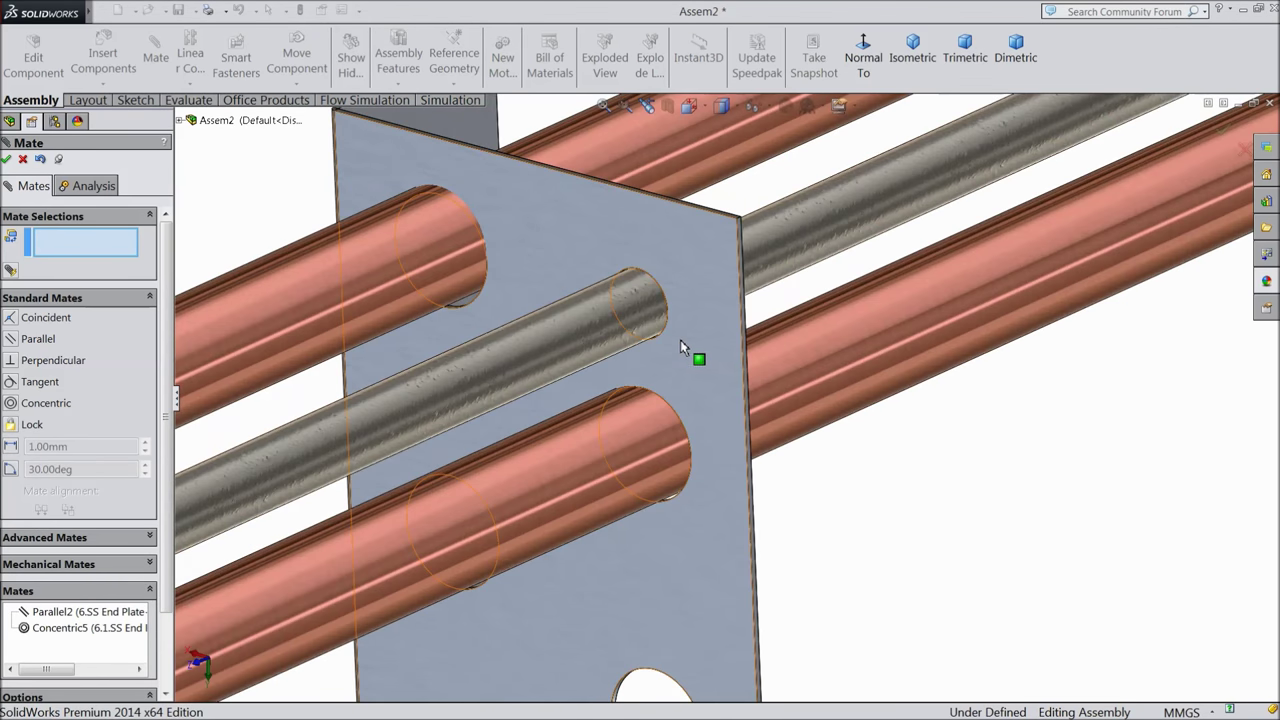
pyautogui.scroll(3, 683, 365)
pyautogui.moveTo(724, 345); pyautogui.dragTo(1074, 276)
pyautogui.scroll(3, 655, 360)
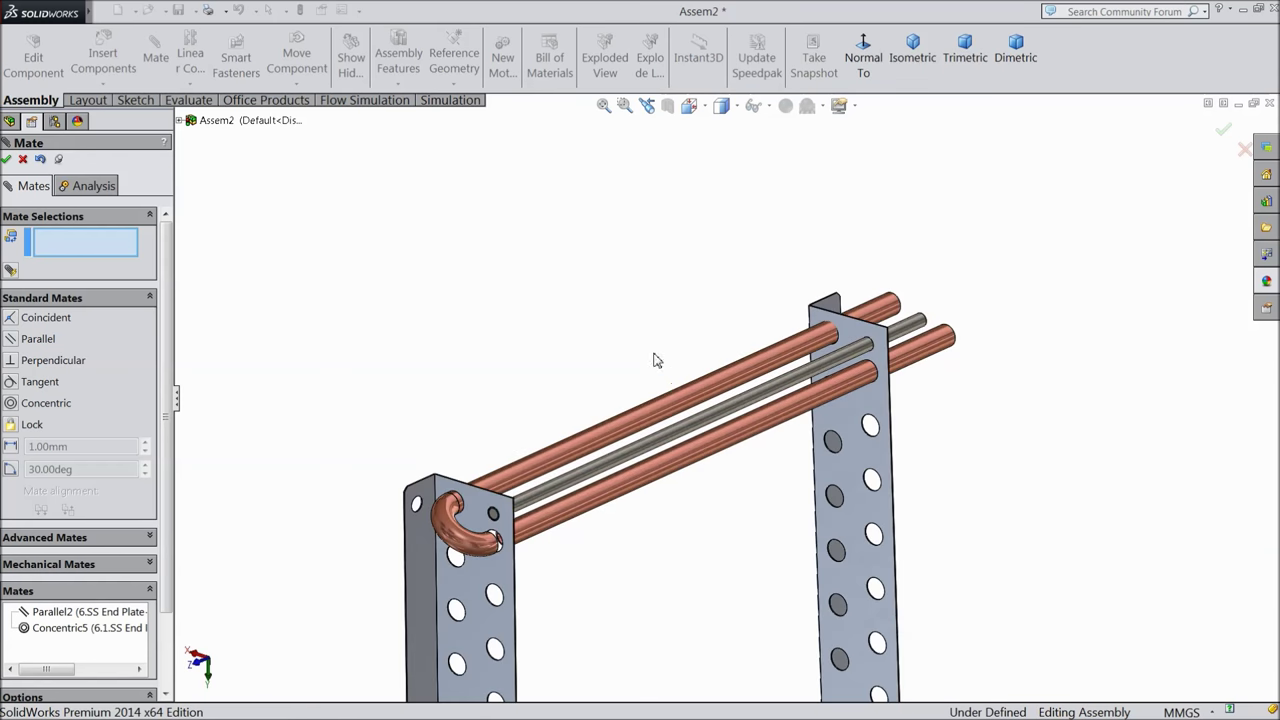
pyautogui.click(23, 160)
# - Fix the 6.SS End Plate in place
pyautogui.scroll(-4, 473, 566)
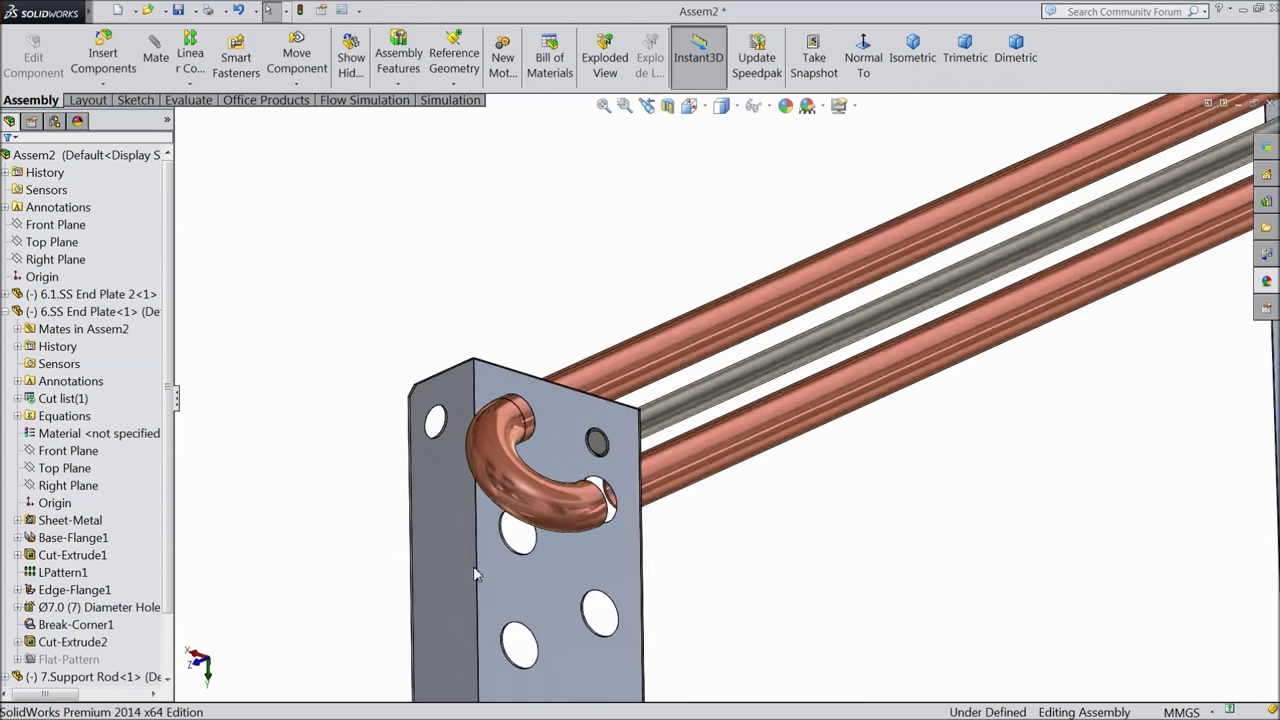
pyautogui.click(588, 578)
pyautogui.rightClick(588, 570)
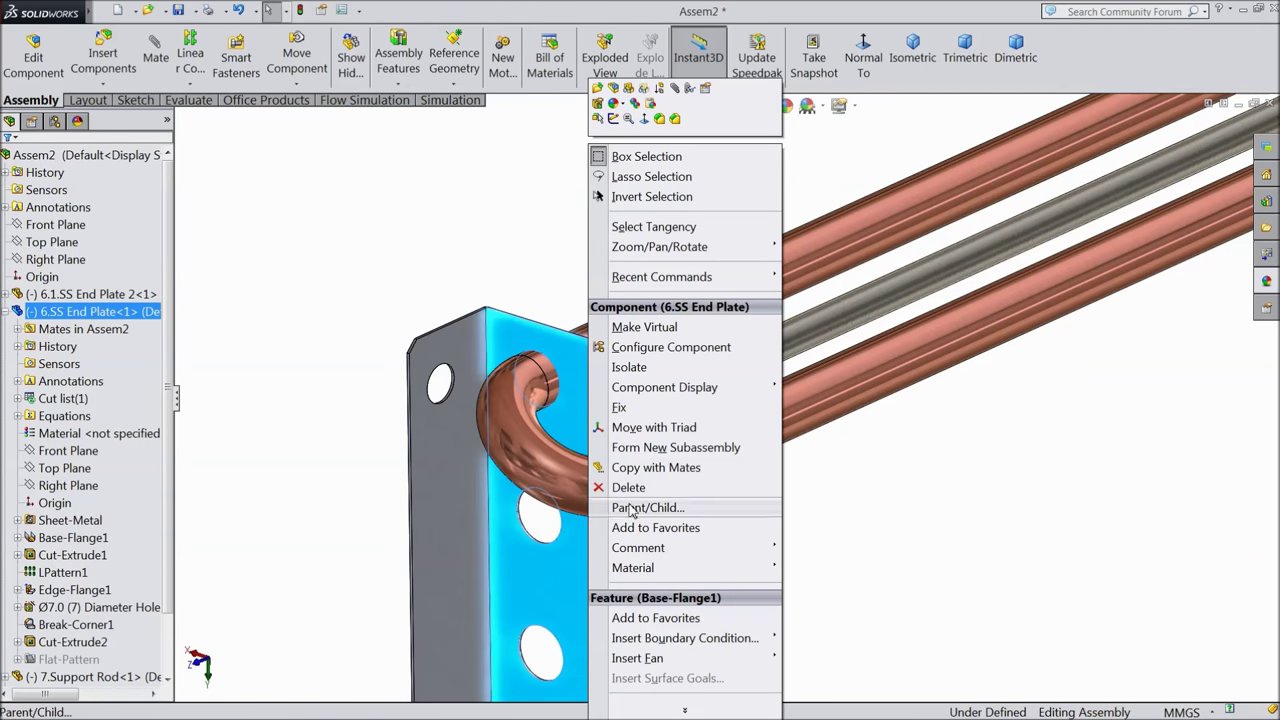
pyautogui.click(625, 409)
# - Add a coincident mate between the second Pipe 3's ring-shaped end face and the C-type copper pipe's free end face
pyautogui.scroll(5, 686, 566)
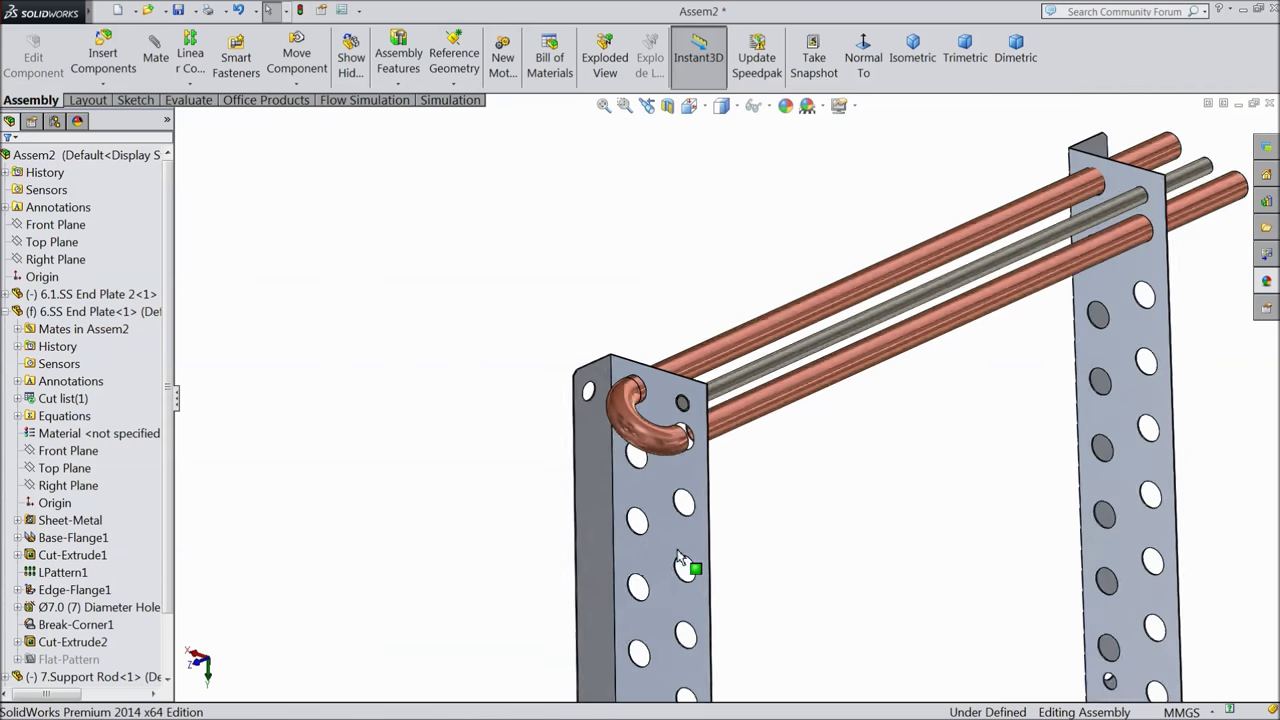
pyautogui.moveTo(709, 529); pyautogui.dragTo(641, 455, button='middle')
pyautogui.scroll(-8, 641, 455)
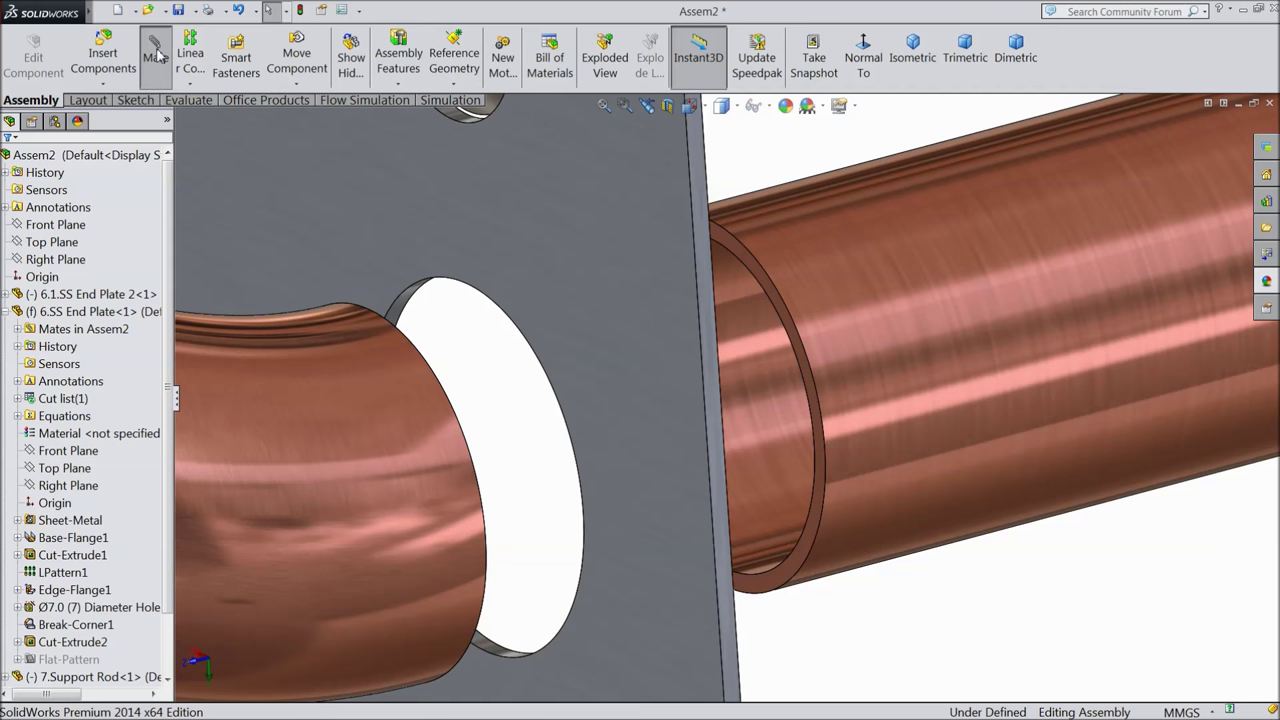
pyautogui.click(156, 58)
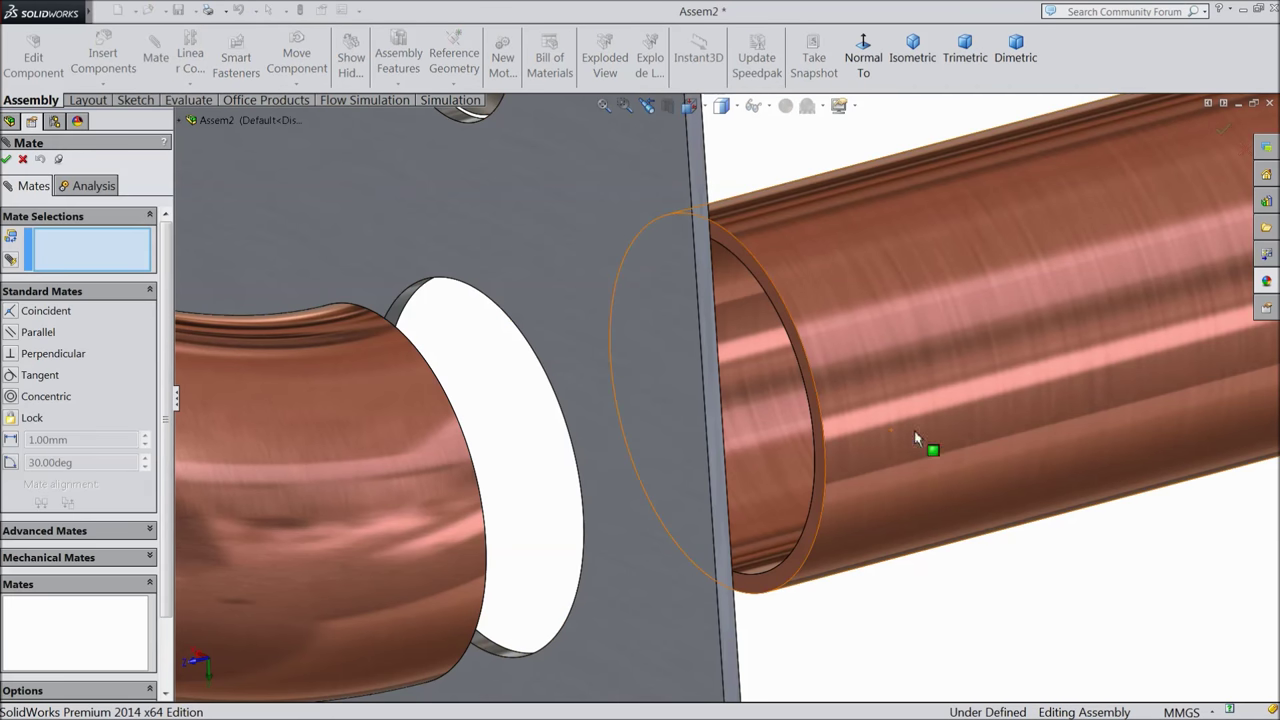
pyautogui.click(782, 311)
pyautogui.scroll(3, 794, 320)
pyautogui.moveTo(703, 466); pyautogui.dragTo(636, 404, button='middle')
pyautogui.scroll(-5, 640, 390)
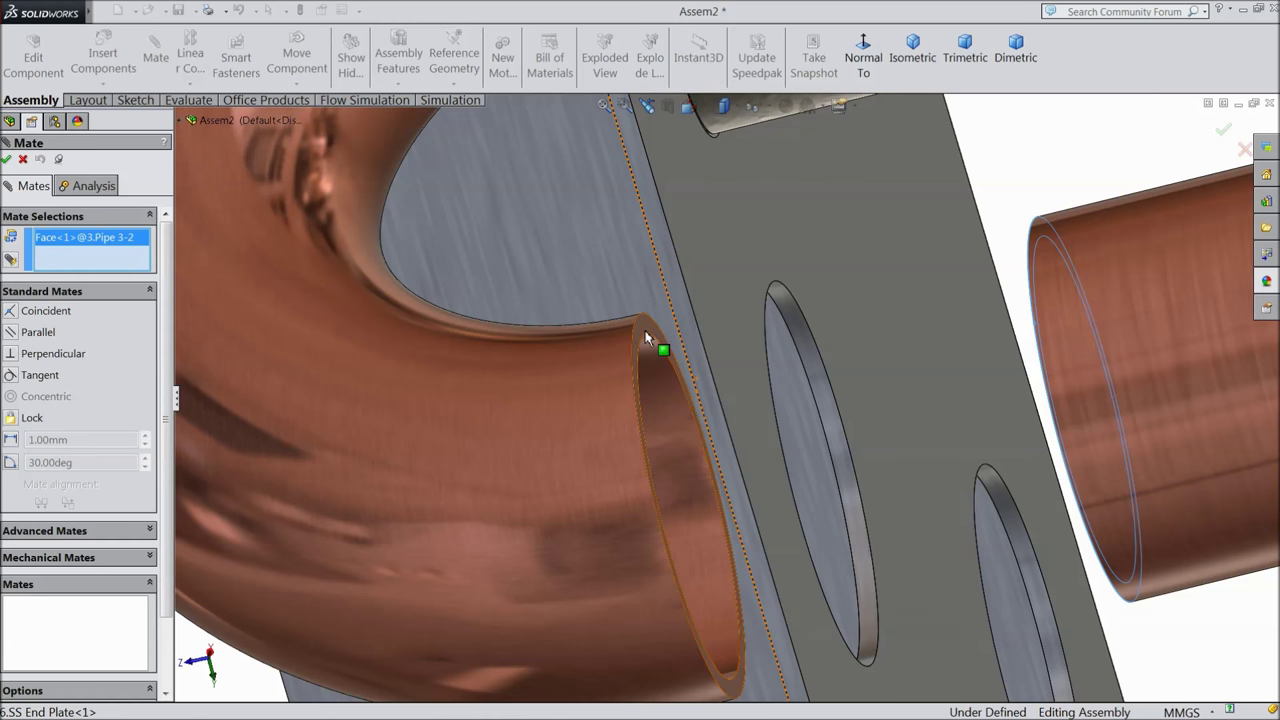
pyautogui.click(645, 328)
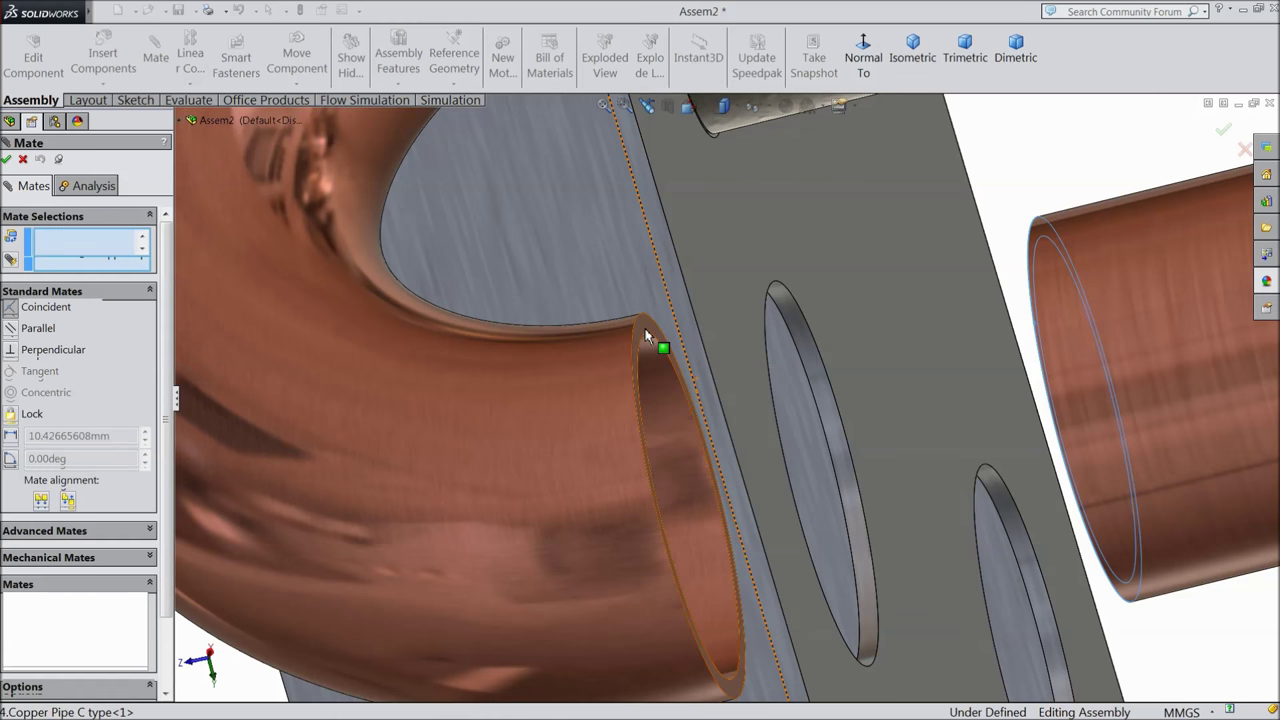
pyautogui.click(645, 328)
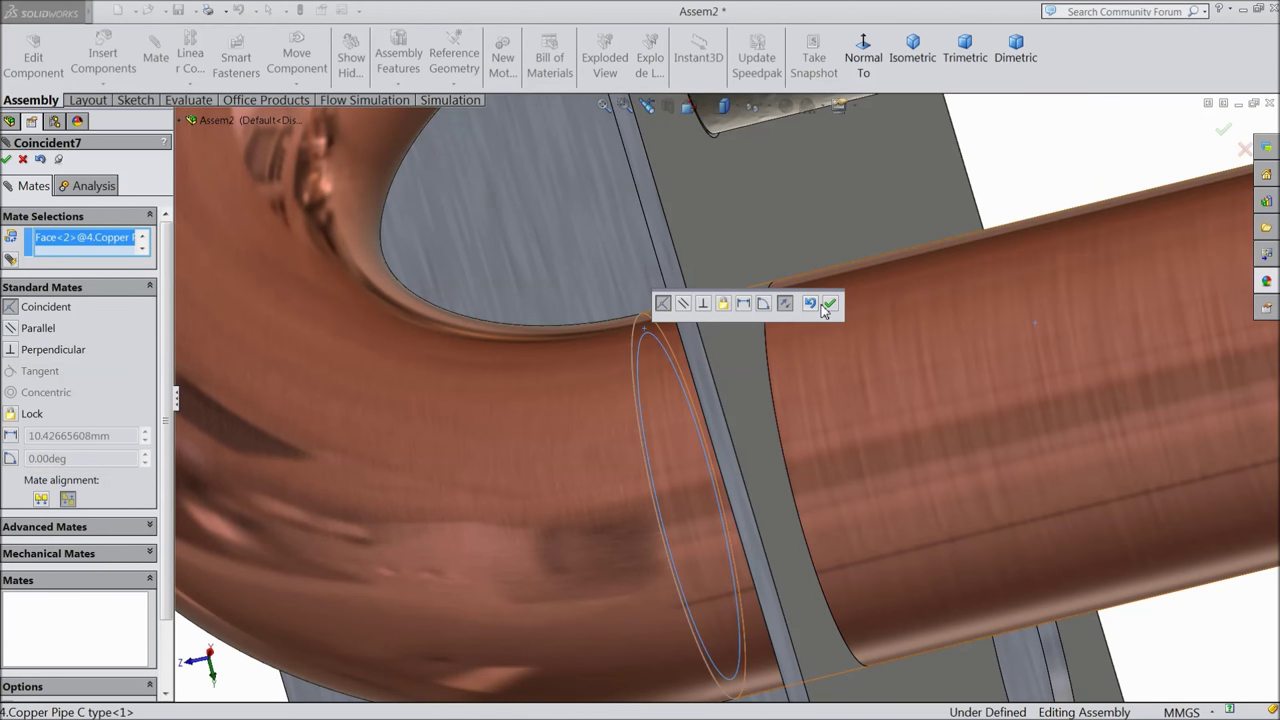
pyautogui.click(831, 306)
pyautogui.scroll(10, 568, 337)
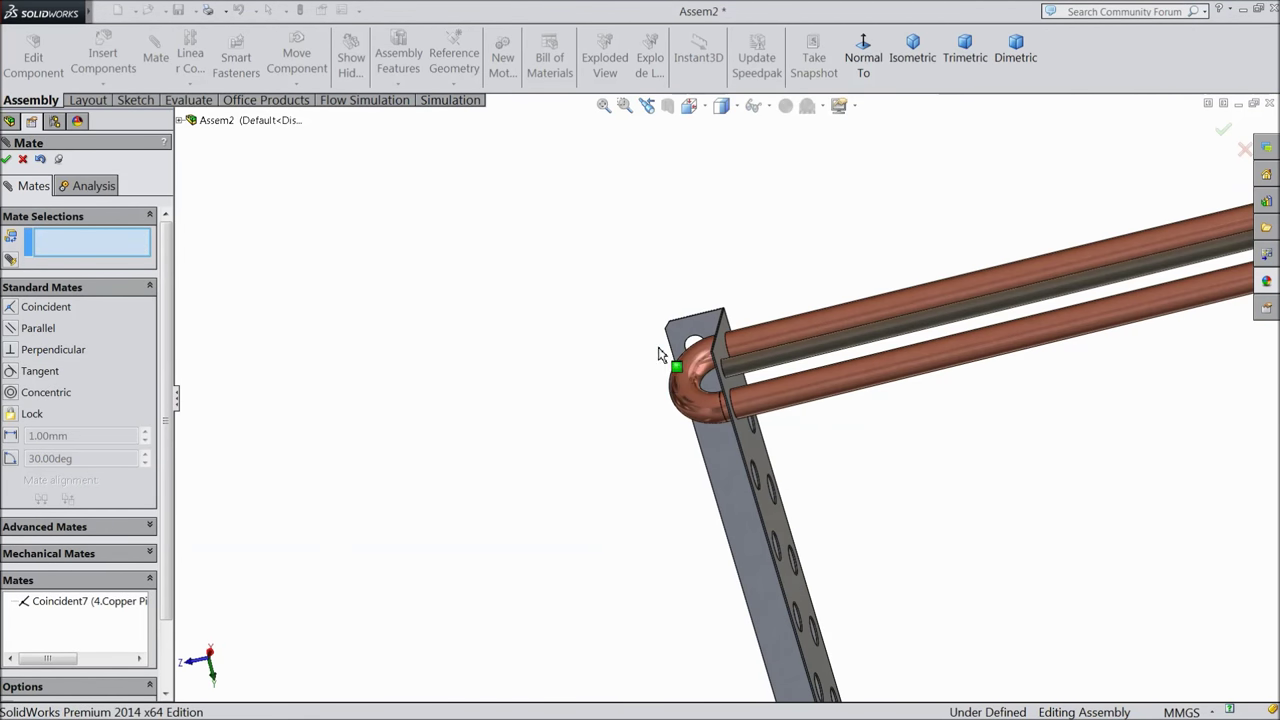
# - Add a coincident mate between the 6.1.SS End Plate 2's outer perforated face and the support rod's end face, and finish mating
pyautogui.scroll(-3, 1018, 360)
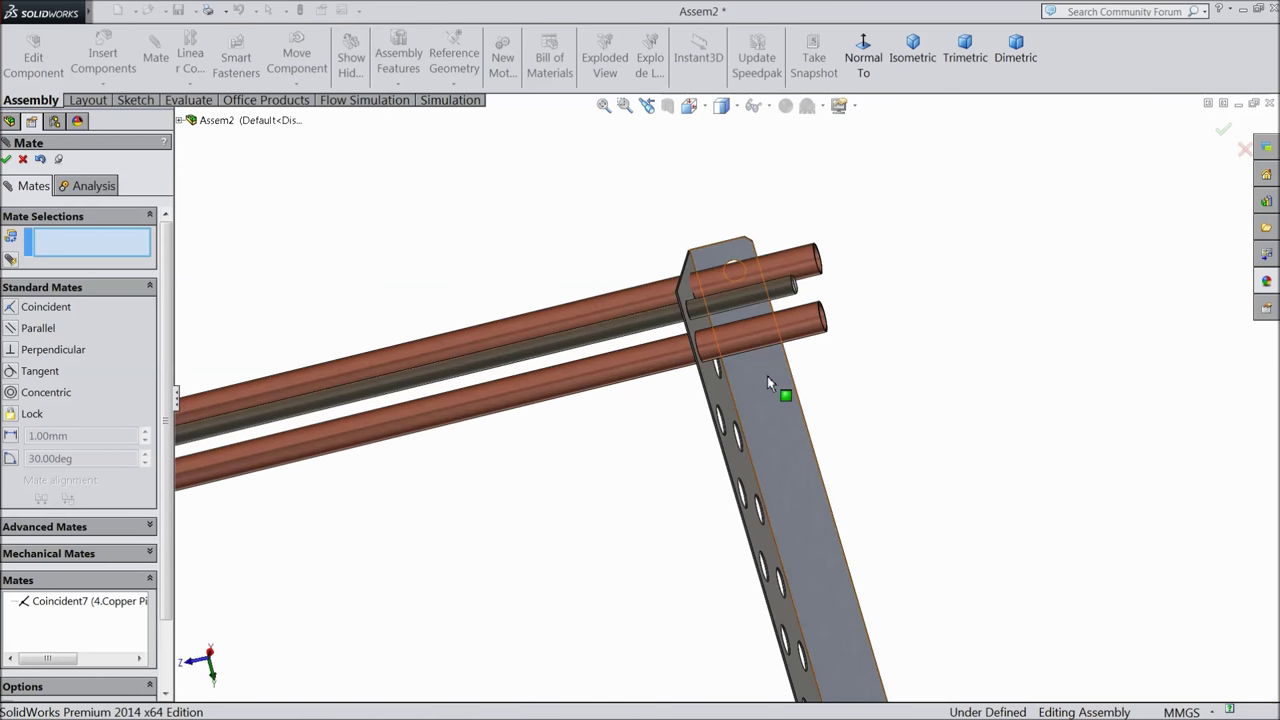
pyautogui.scroll(-2, 846, 366)
pyautogui.scroll(-6, 847, 353)
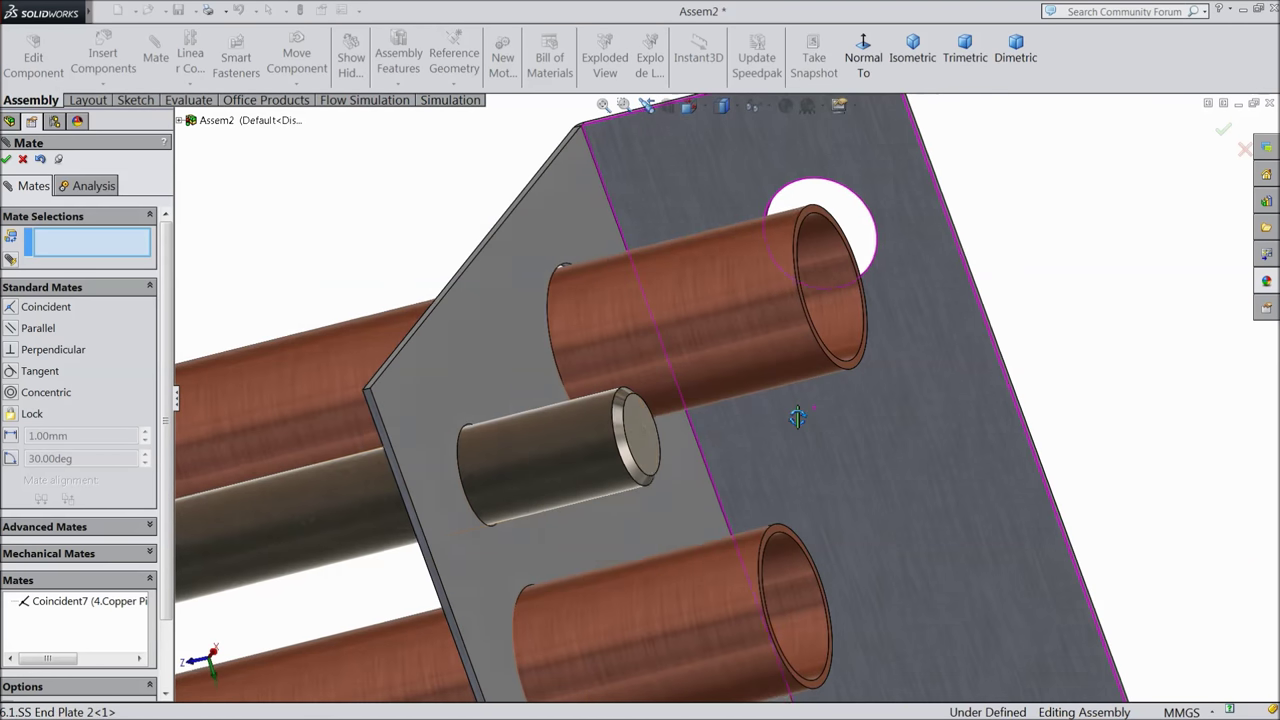
pyautogui.click(456, 385)
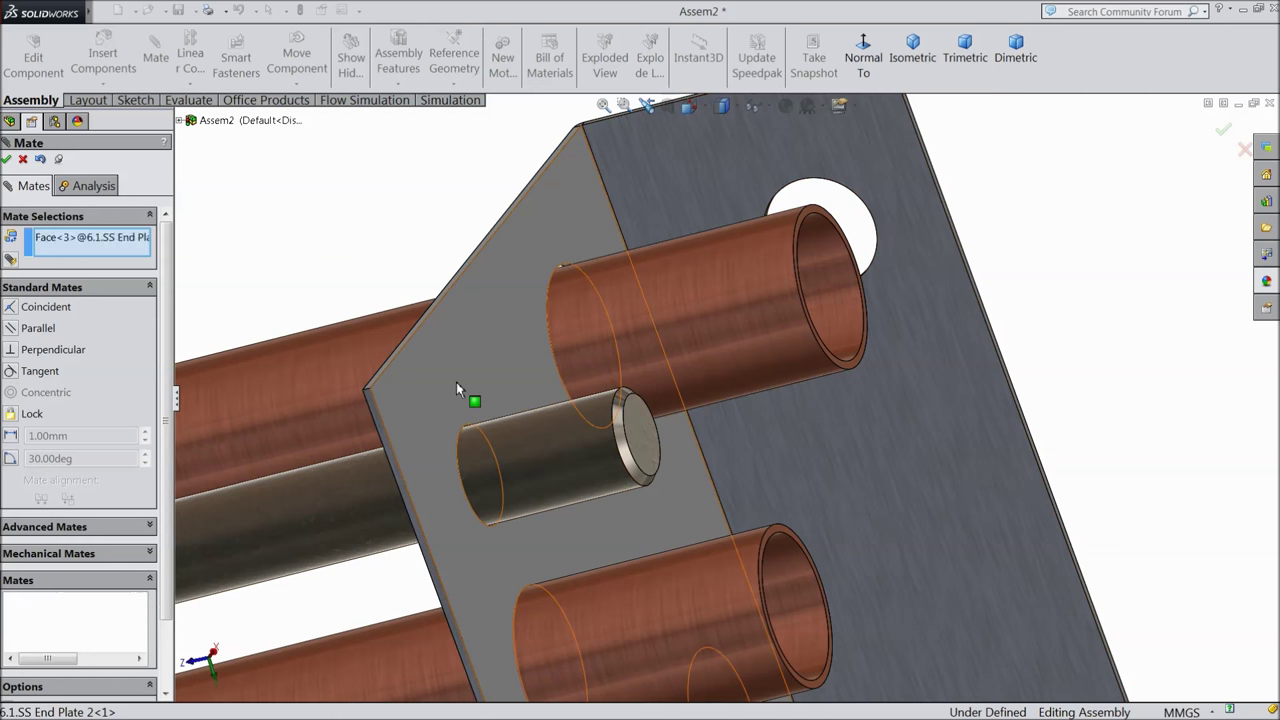
pyautogui.click(639, 446)
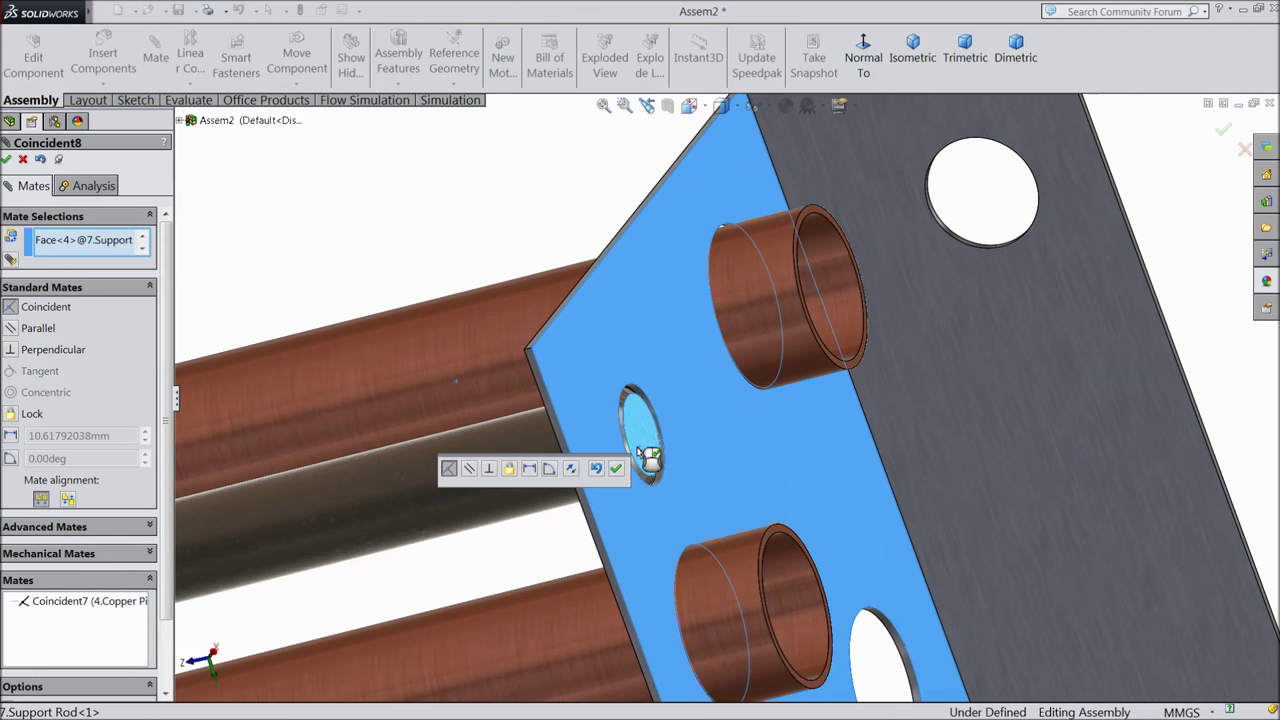
pyautogui.click(616, 470)
pyautogui.scroll(8, 757, 482)
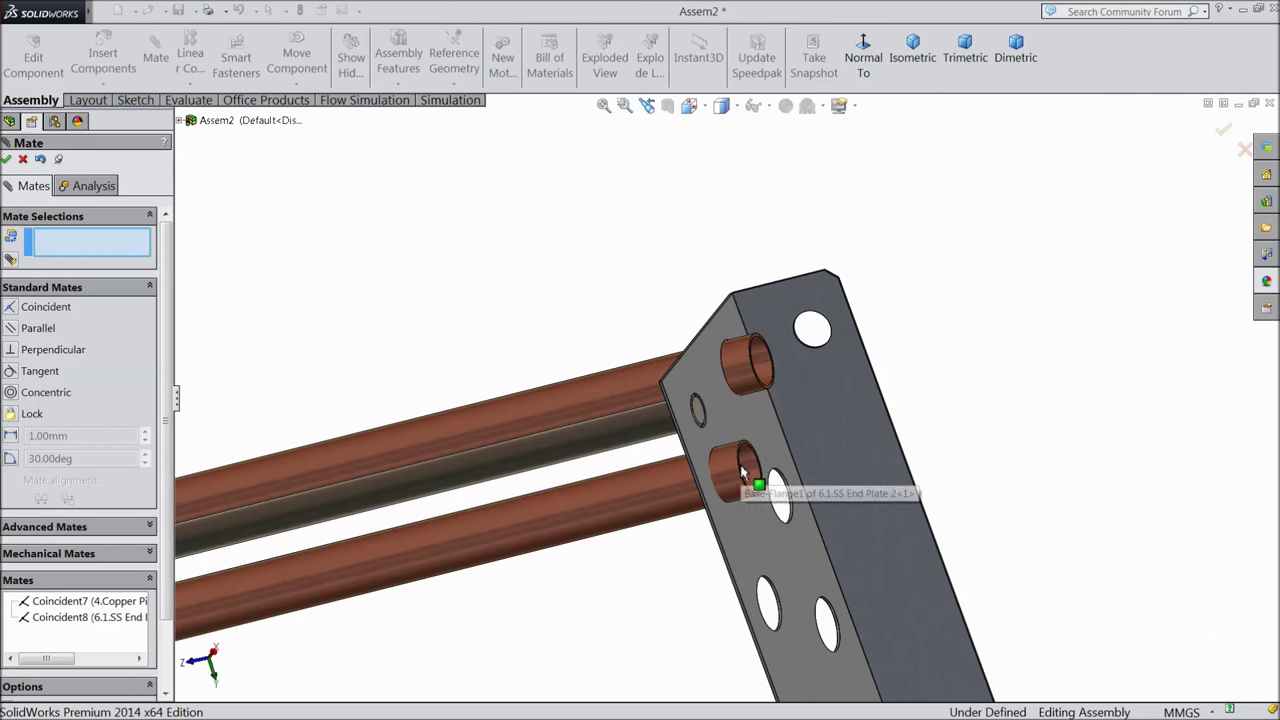
pyautogui.moveTo(779, 466); pyautogui.dragTo(240, 342, button='middle')
pyautogui.click(22, 160)
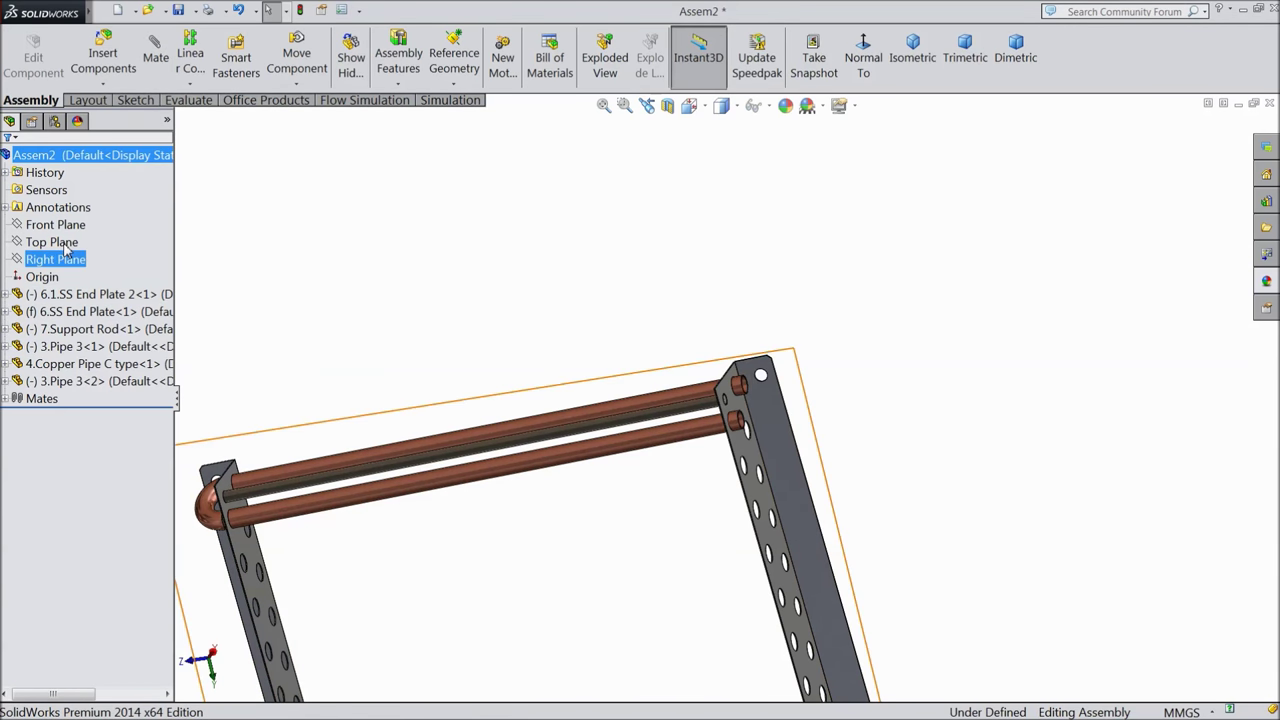
# - Insert another 4.Copper Pipe C type component beside the flange of 6.1.SS End Plate 2
pyautogui.scroll(-5, 945, 310)
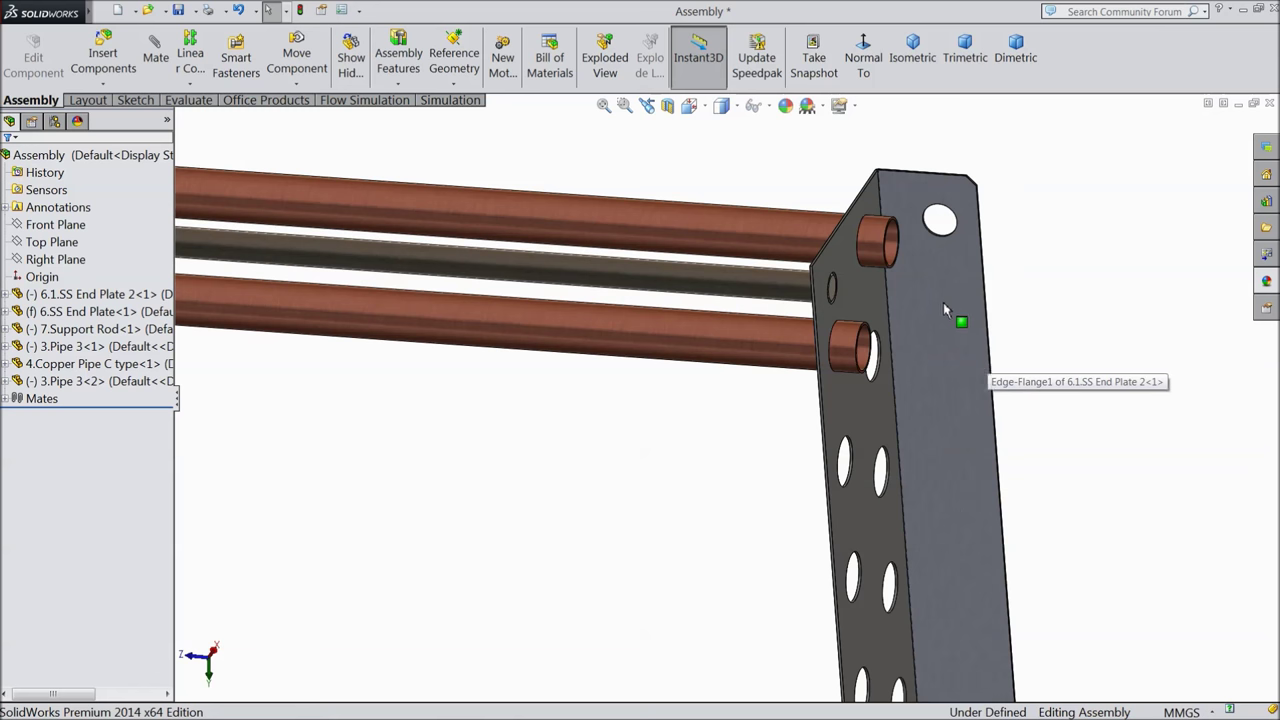
pyautogui.scroll(-2, 945, 310)
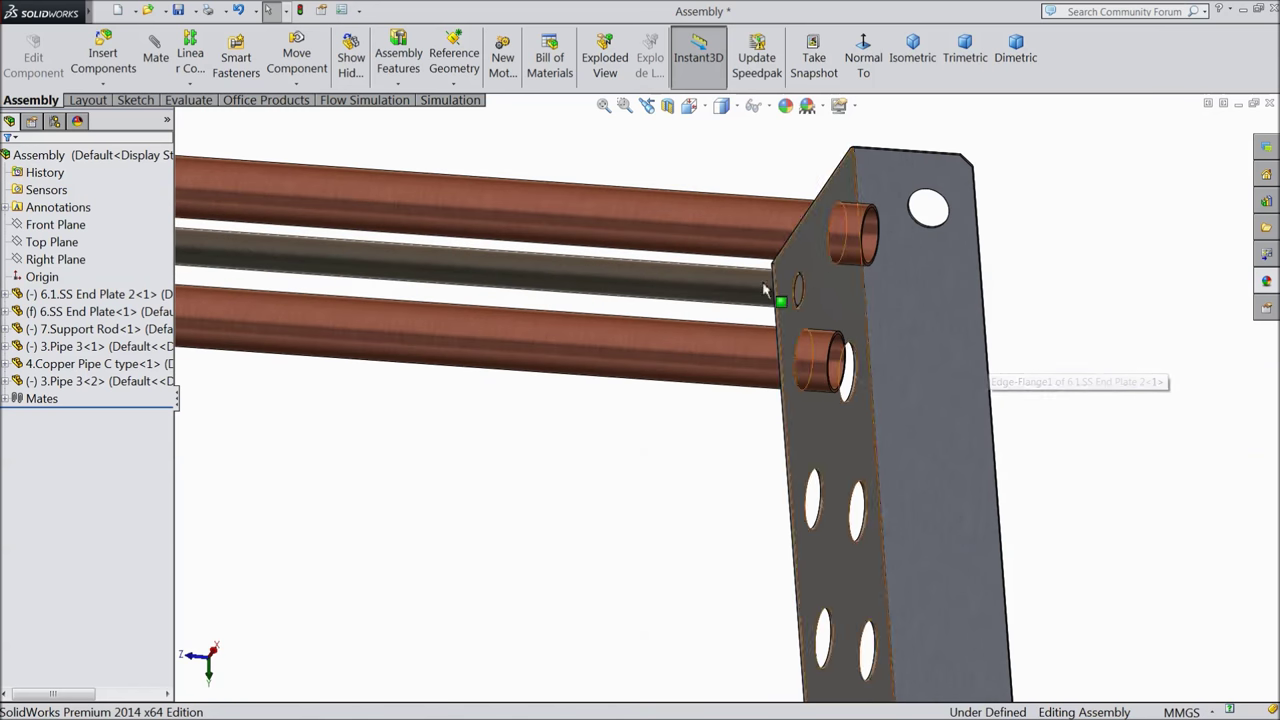
pyautogui.click(103, 60)
pyautogui.click(80, 472)
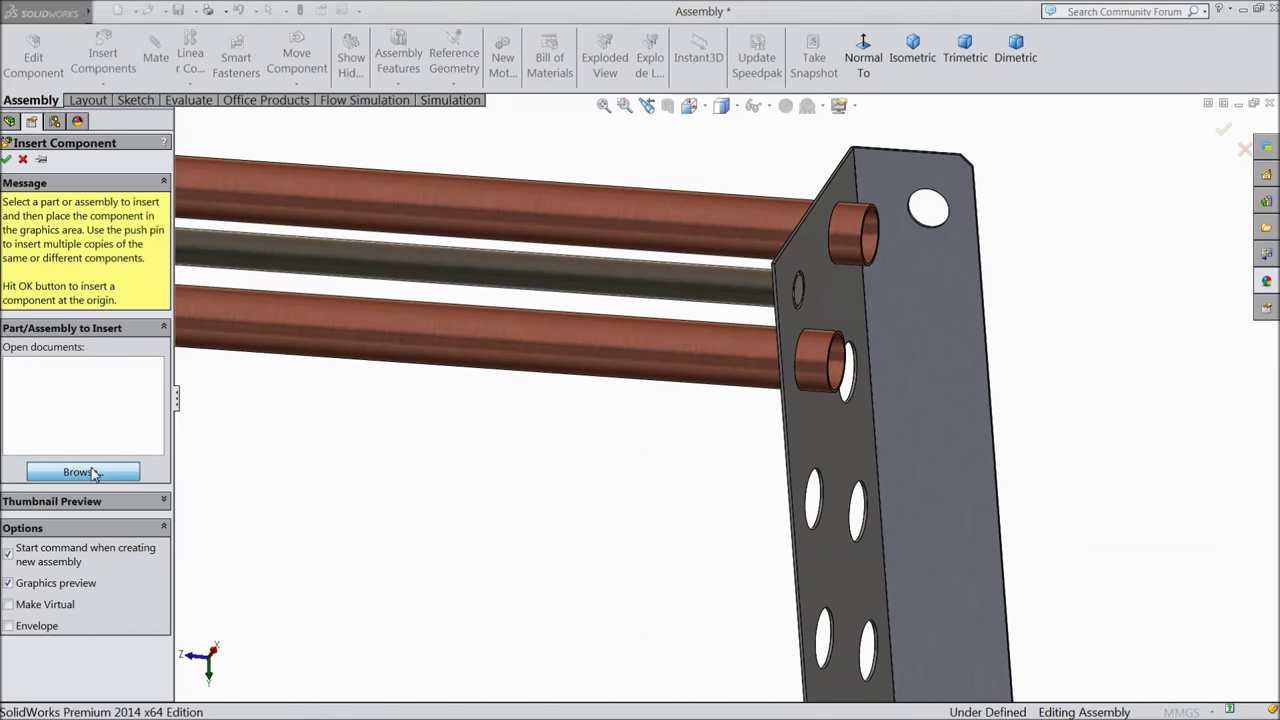
pyautogui.click(797, 234)
pyautogui.click(1093, 604)
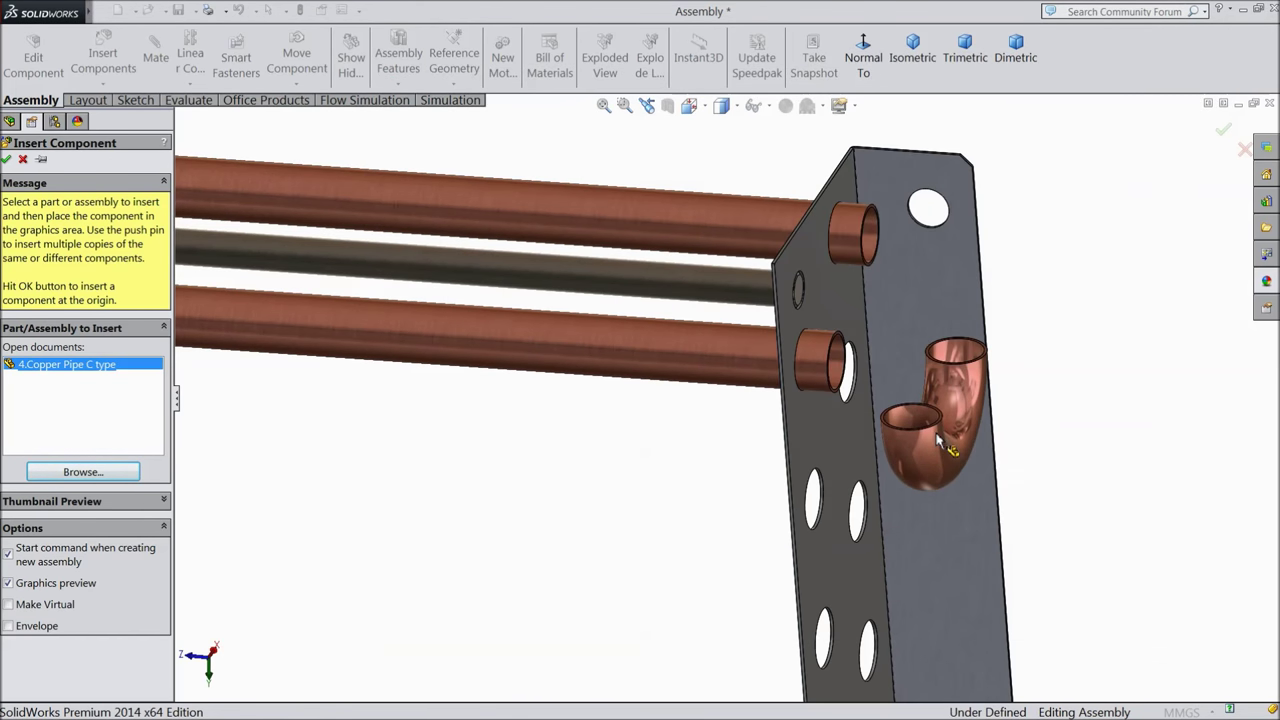
pyautogui.click(940, 445)
# - Add a coincident mate between the lower Pipe 3's outer face and the new C-type copper pipe's end edge, flipping the alignment
pyautogui.scroll(-3, 940, 450)
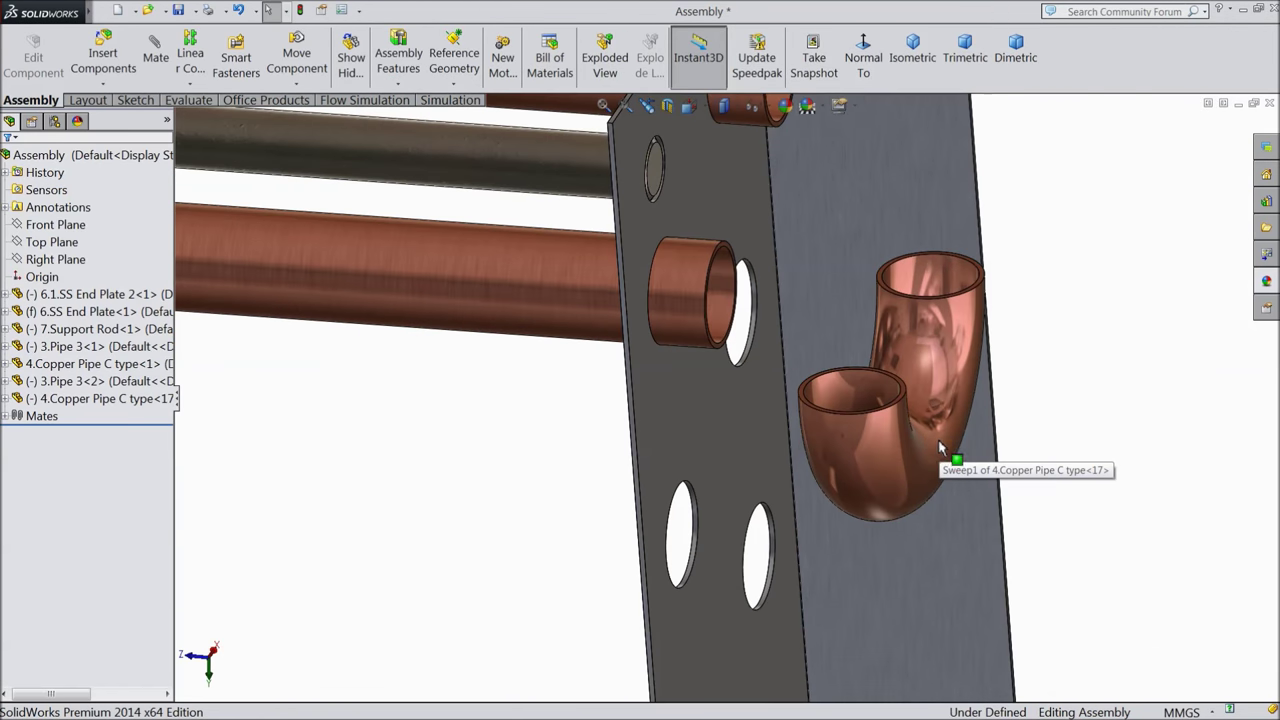
pyautogui.scroll(-2, 730, 300)
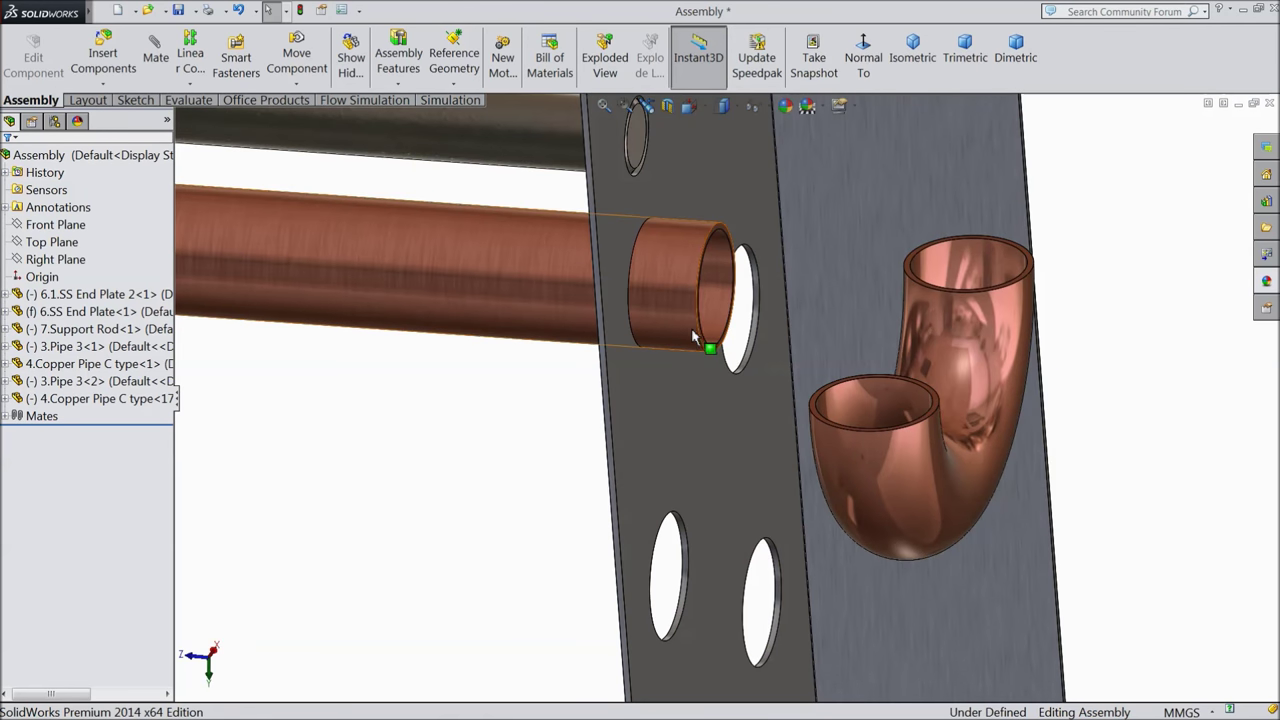
pyautogui.click(688, 337)
pyautogui.click(803, 254)
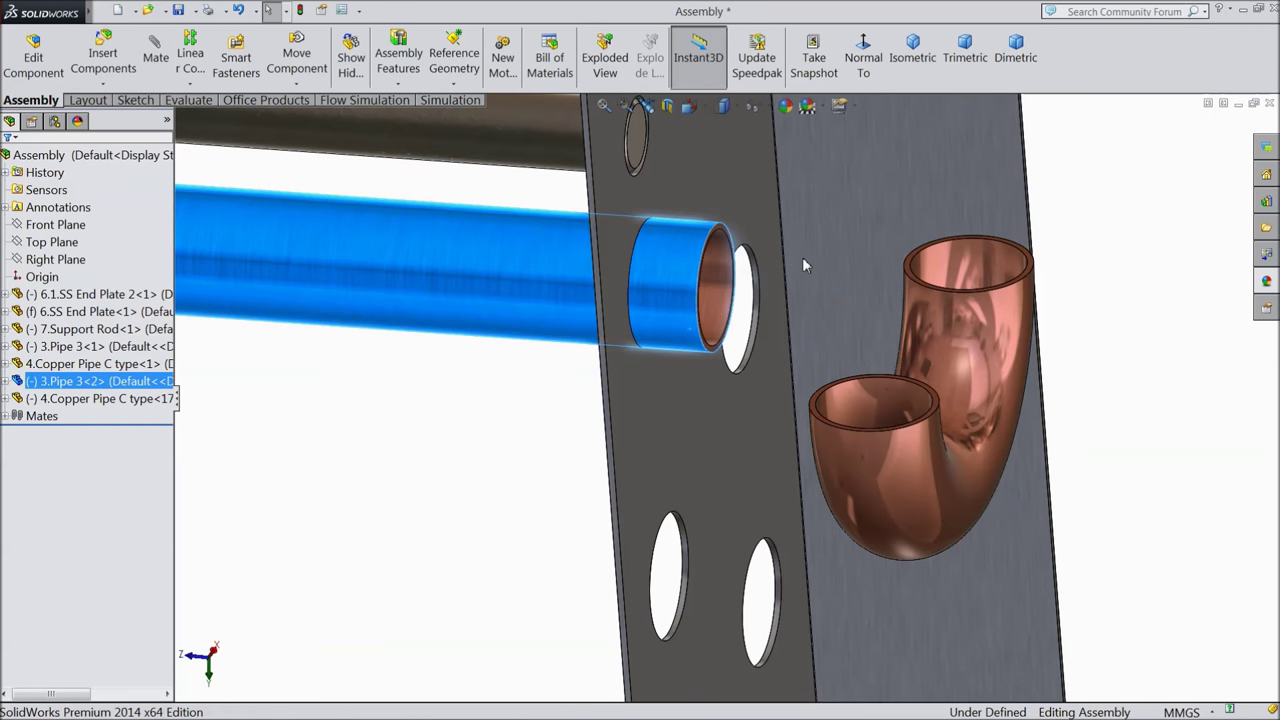
pyautogui.click(890, 430)
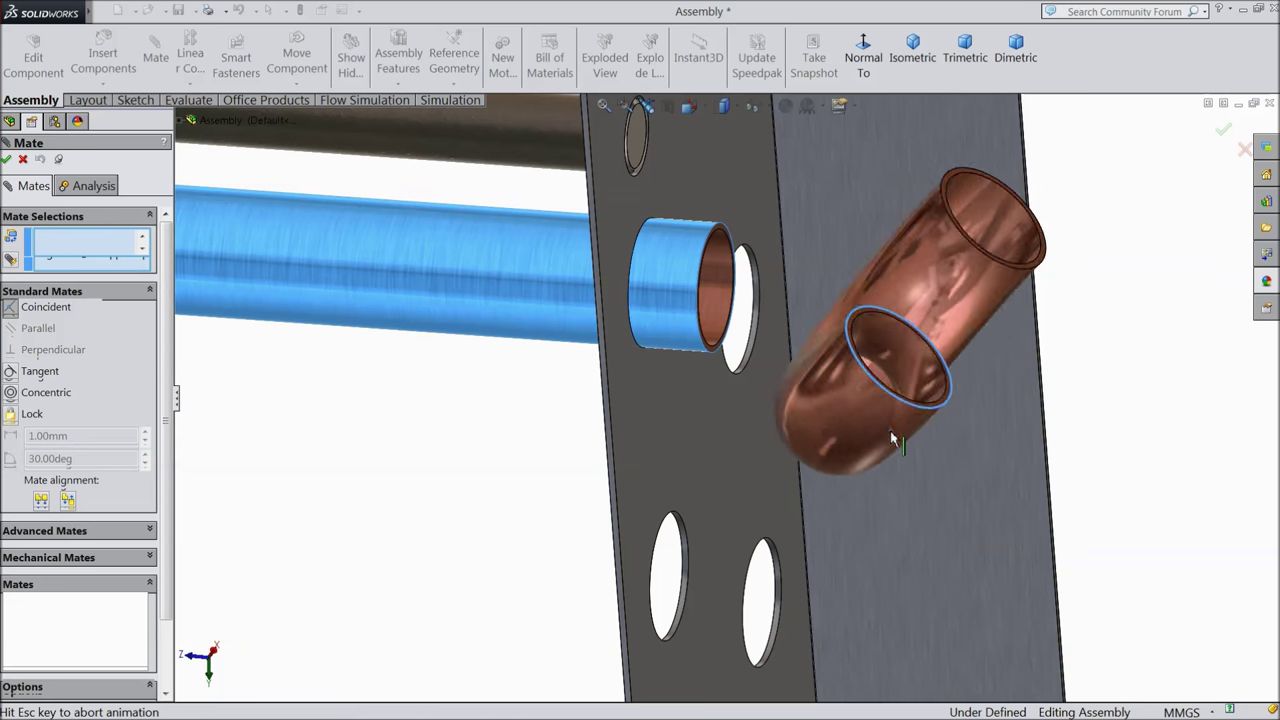
pyautogui.click(995, 455)
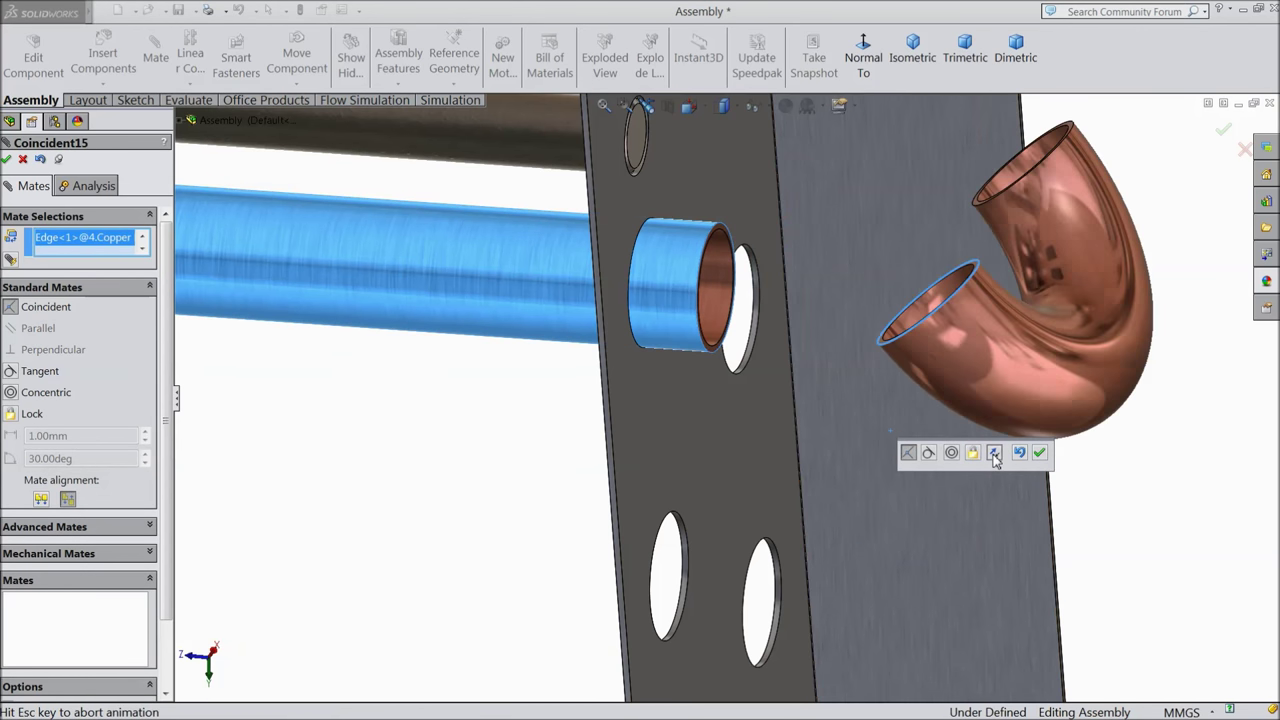
pyautogui.click(1040, 453)
# - Add a coincident mate between the lower Pipe 3's ring-shaped end face and the new C-type copper pipe's near end face
pyautogui.press('Right')
pyautogui.press('Right')
pyautogui.press('Right')
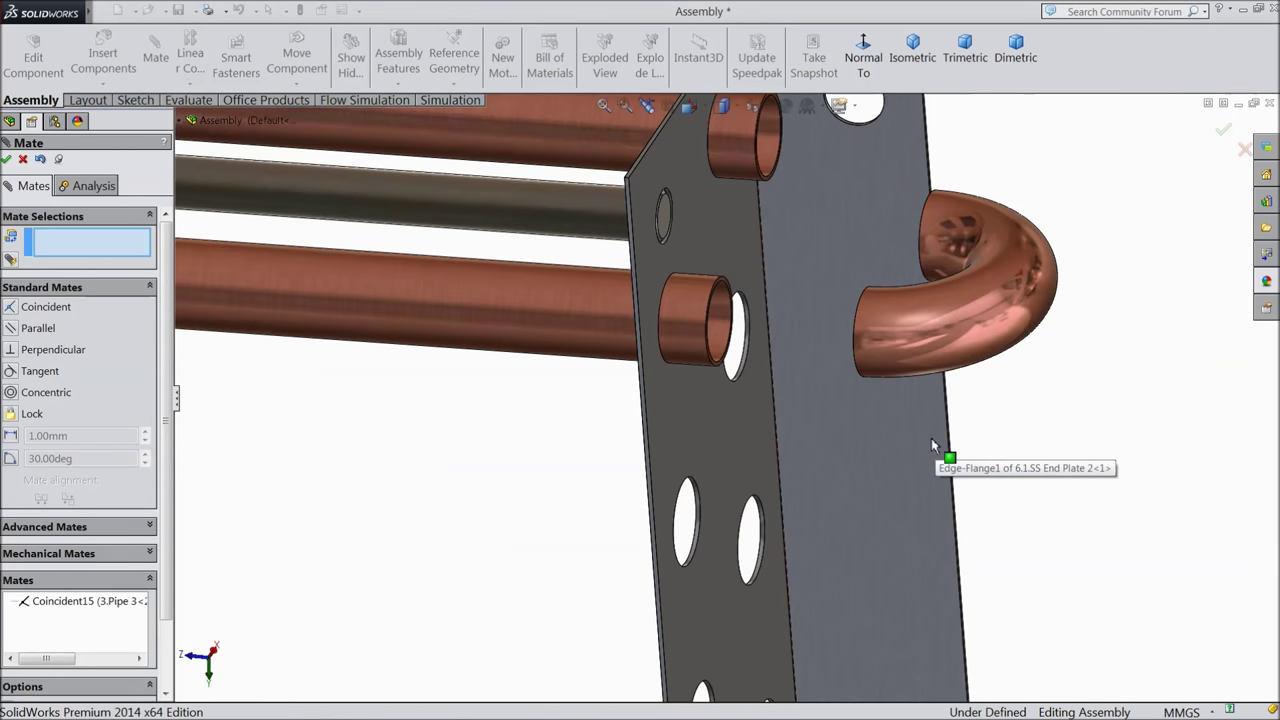
pyautogui.press('Left')
pyautogui.press('Left')
pyautogui.press('Left')
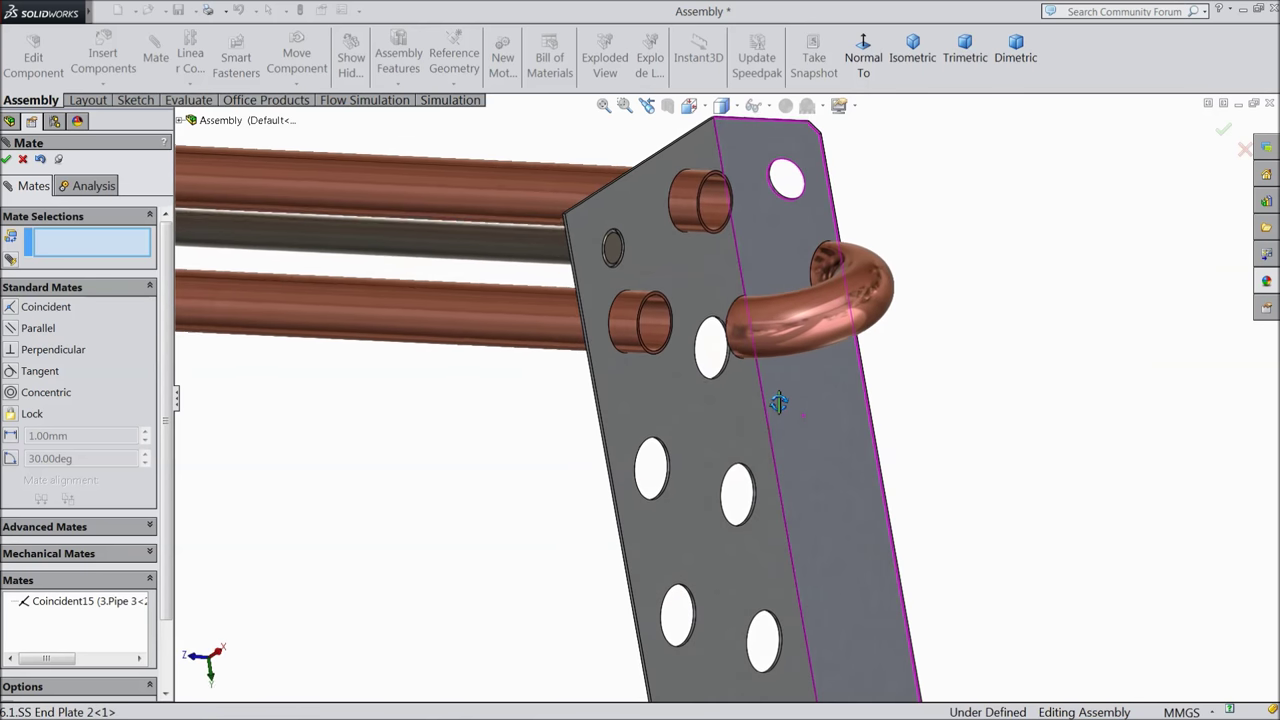
pyautogui.scroll(-3, 807, 380)
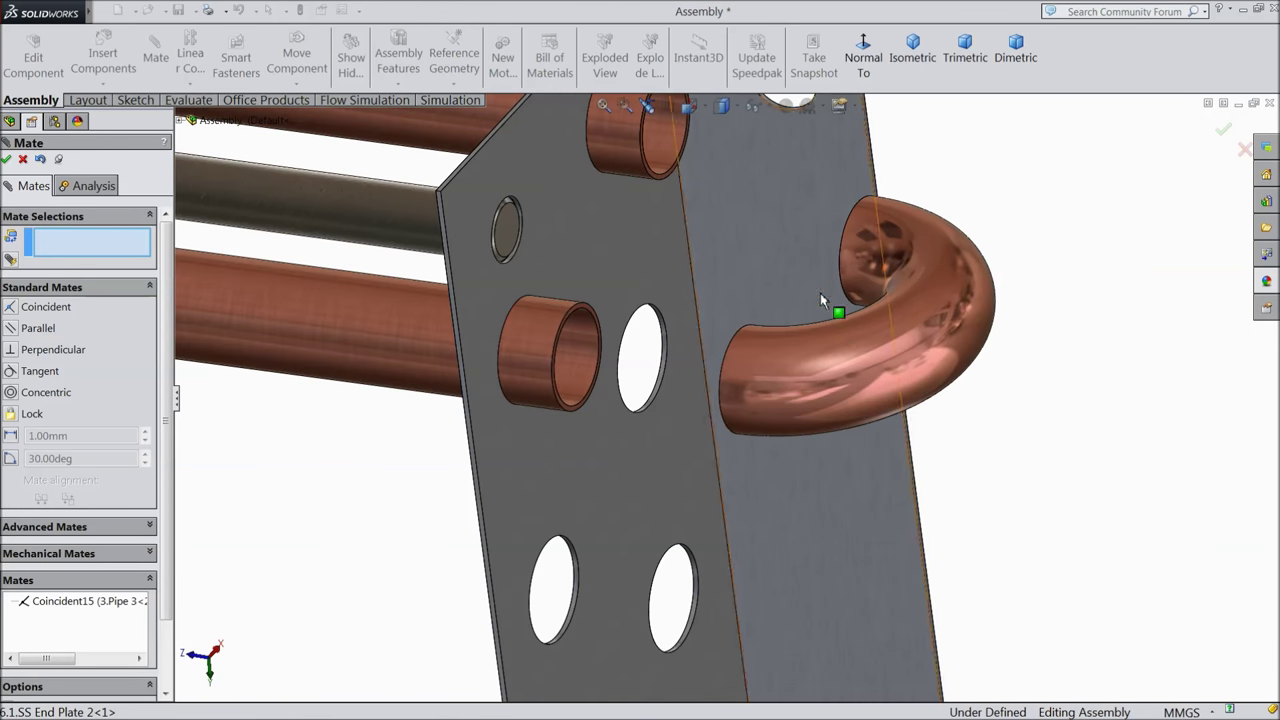
pyautogui.scroll(-3, 583, 408)
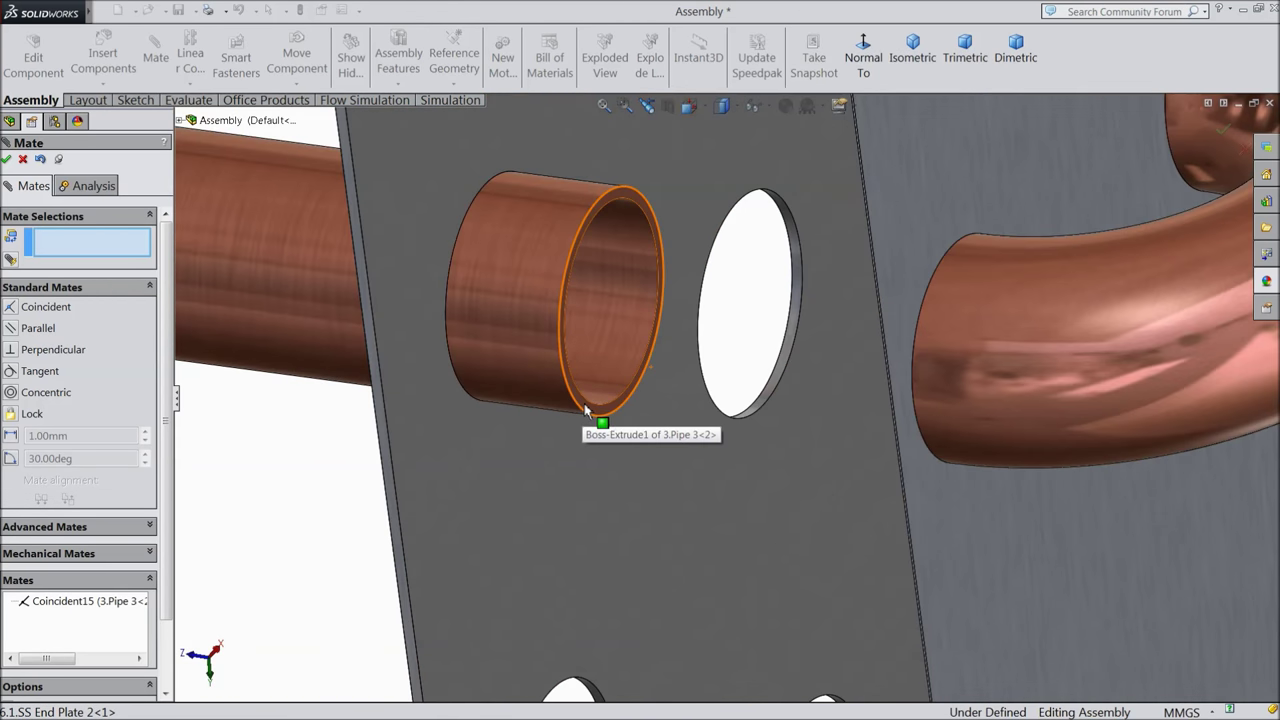
pyautogui.click(587, 410)
pyautogui.scroll(3, 658, 414)
pyautogui.moveTo(658, 414); pyautogui.dragTo(946, 429, button='middle')
pyautogui.scroll(-3, 1027, 448)
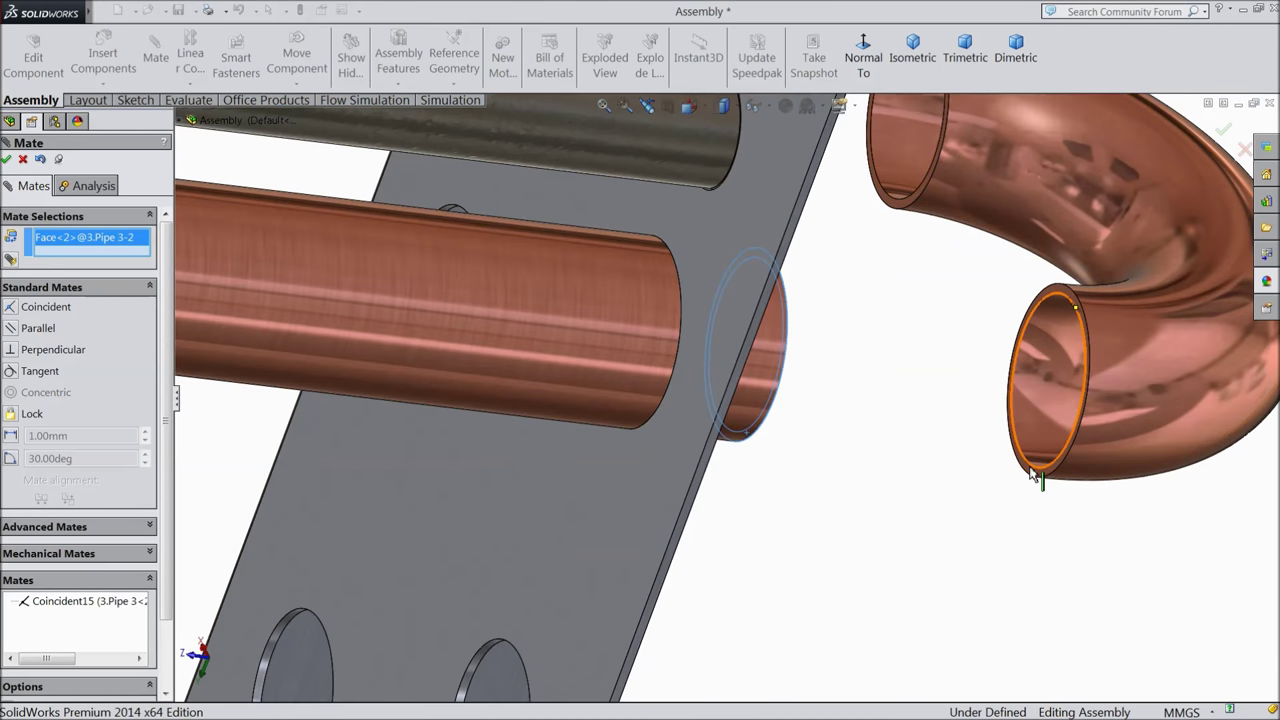
pyautogui.click(1033, 476)
pyautogui.moveTo(838, 487); pyautogui.dragTo(1000, 500, button='middle')
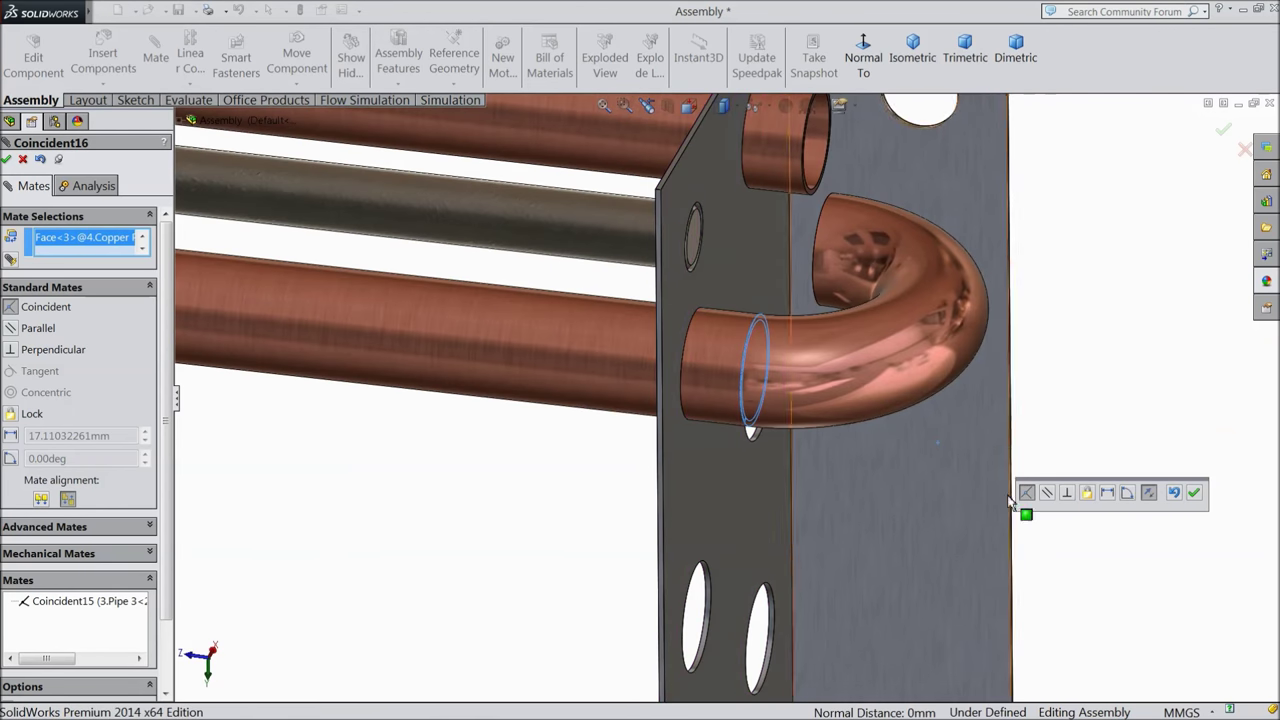
pyautogui.click(1194, 492)
# - Add a coincident mate between the new C-type pipe's free end edge and its neighbouring hole in 6.1.SS End Plate 2, and finish mating
pyautogui.moveTo(829, 338); pyautogui.dragTo(723, 217, button='middle')
pyautogui.scroll(2, 830, 415)
pyautogui.scroll(-4, 886, 460)
pyautogui.scroll(-1, 771, 390)
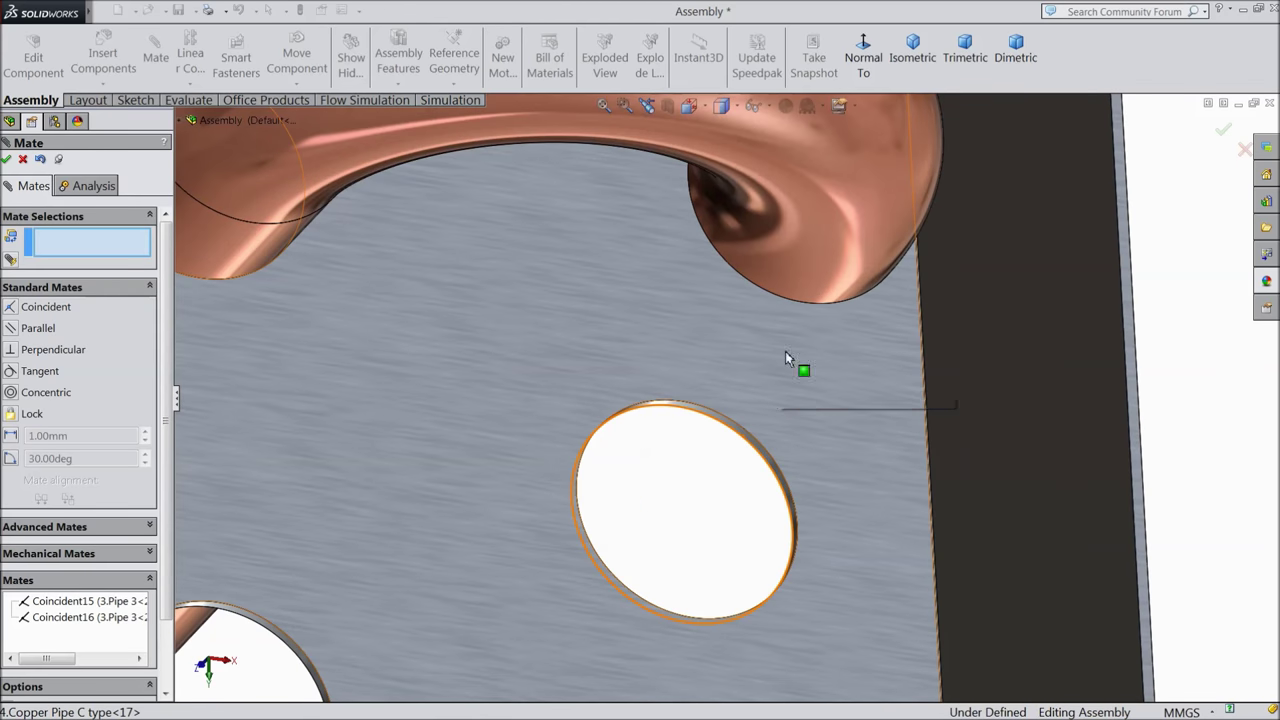
pyautogui.click(803, 305)
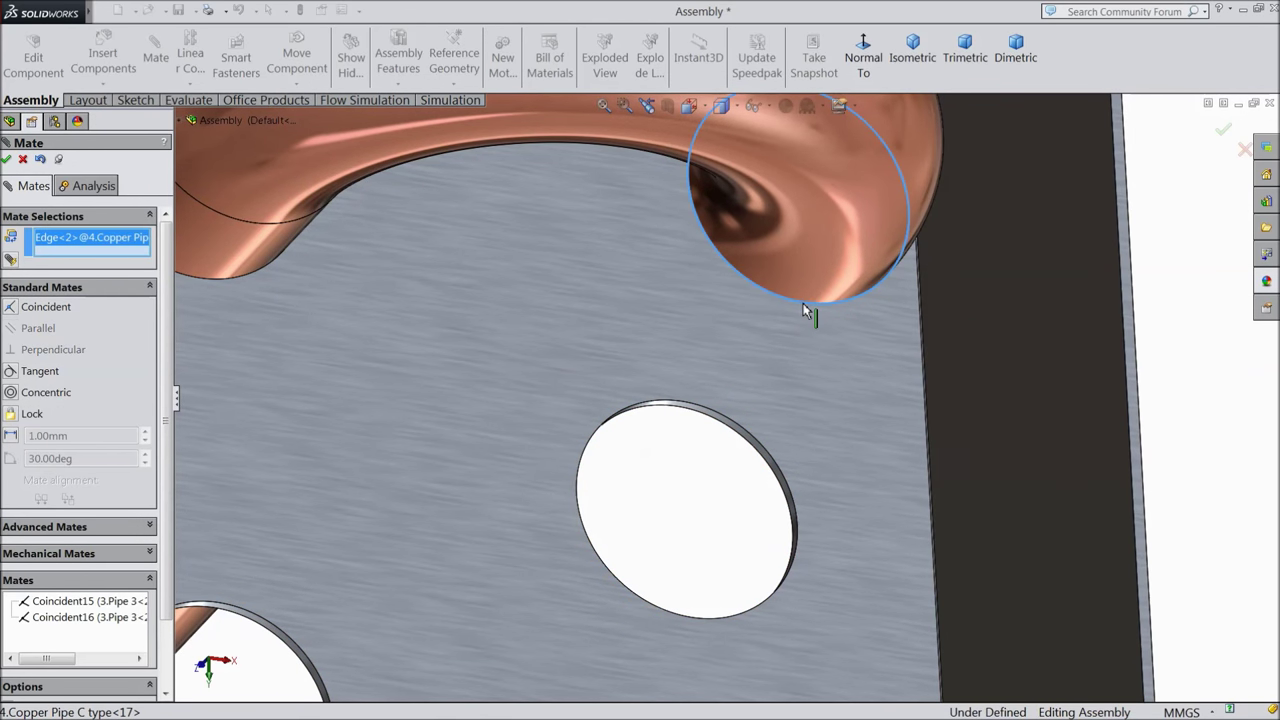
pyautogui.click(730, 430)
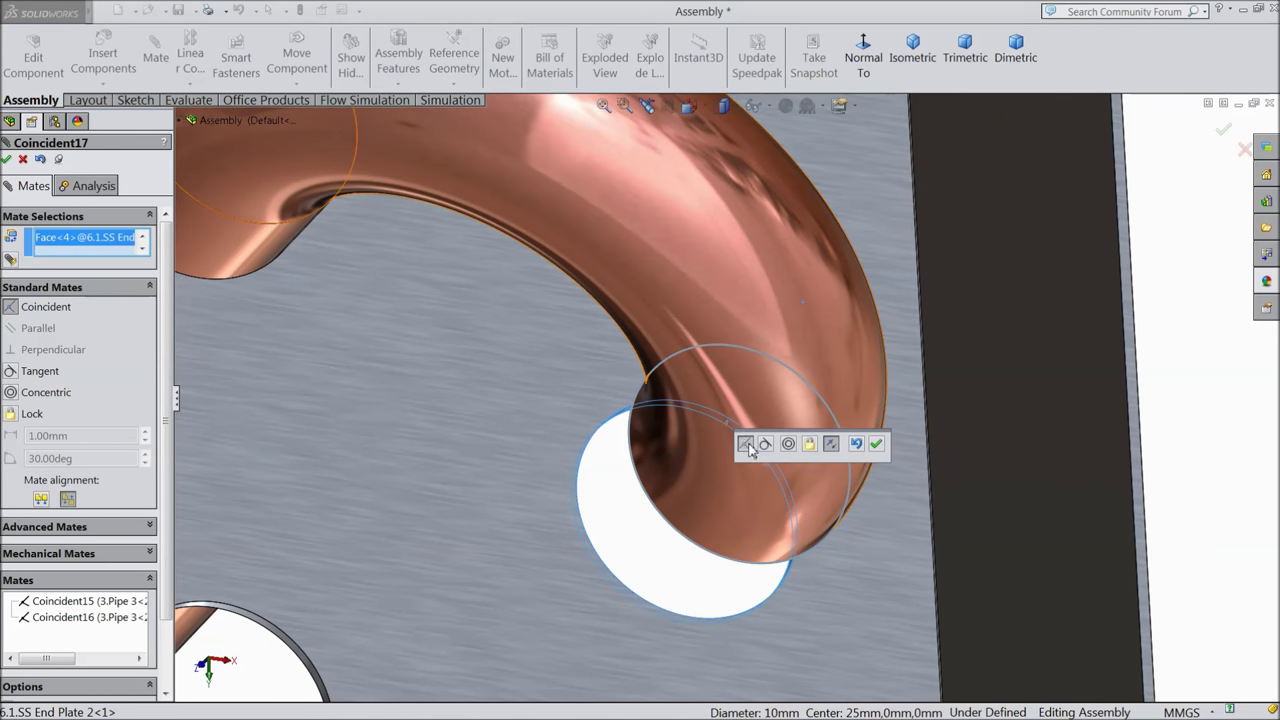
pyautogui.click(877, 445)
pyautogui.scroll(5, 823, 426)
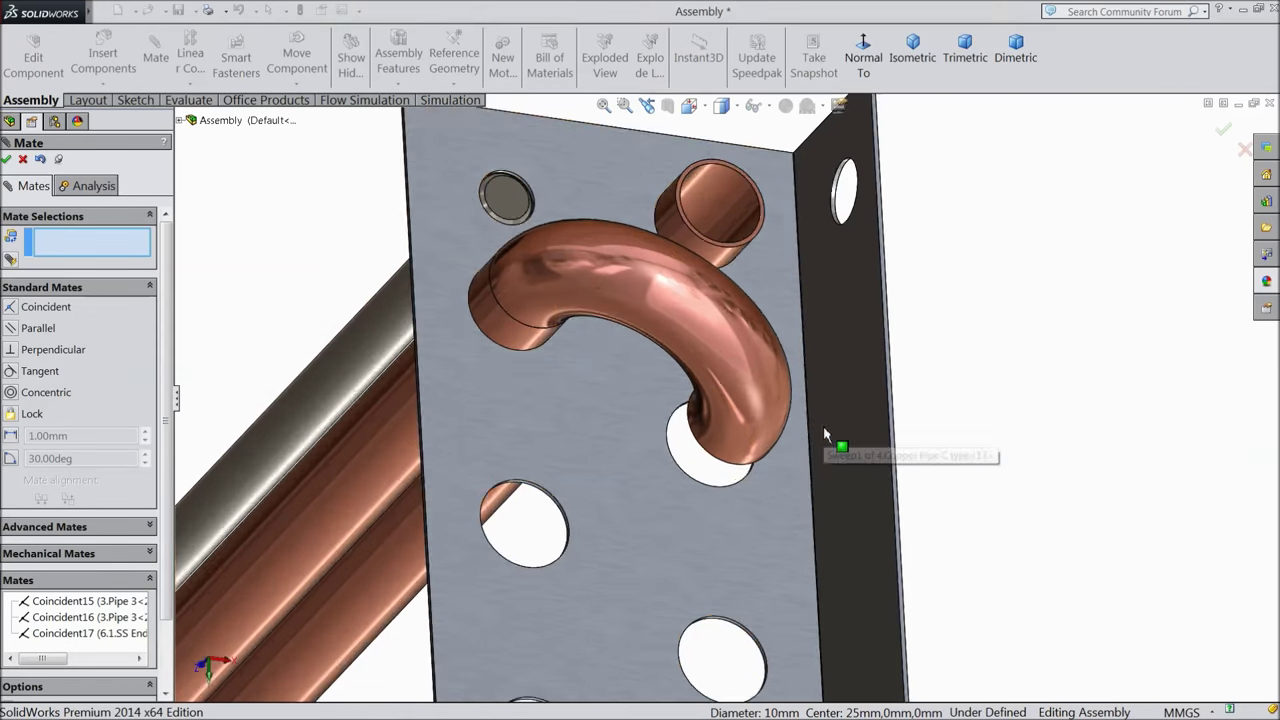
pyautogui.moveTo(718, 365); pyautogui.dragTo(790, 519, button='middle')
pyautogui.scroll(8, 790, 519)
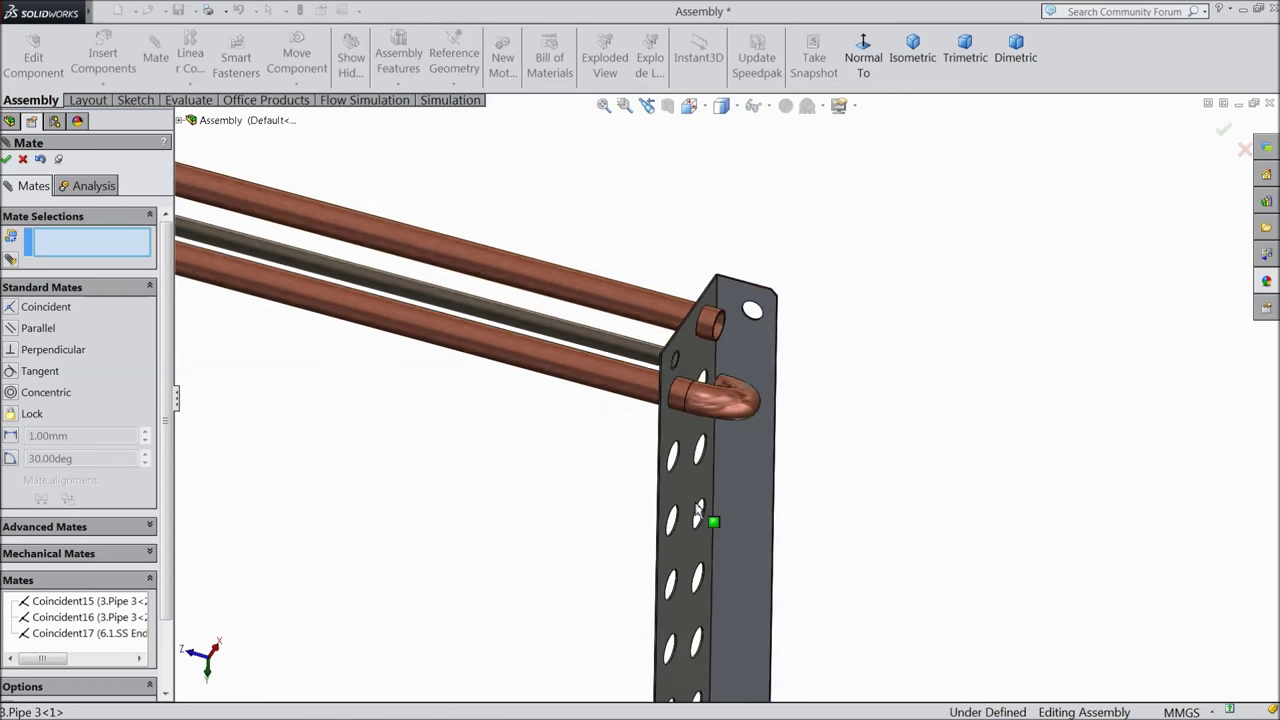
pyautogui.scroll(3, 596, 533)
pyautogui.scroll(-2, 510, 435)
pyautogui.moveTo(497, 429); pyautogui.dragTo(500, 374, button='middle')
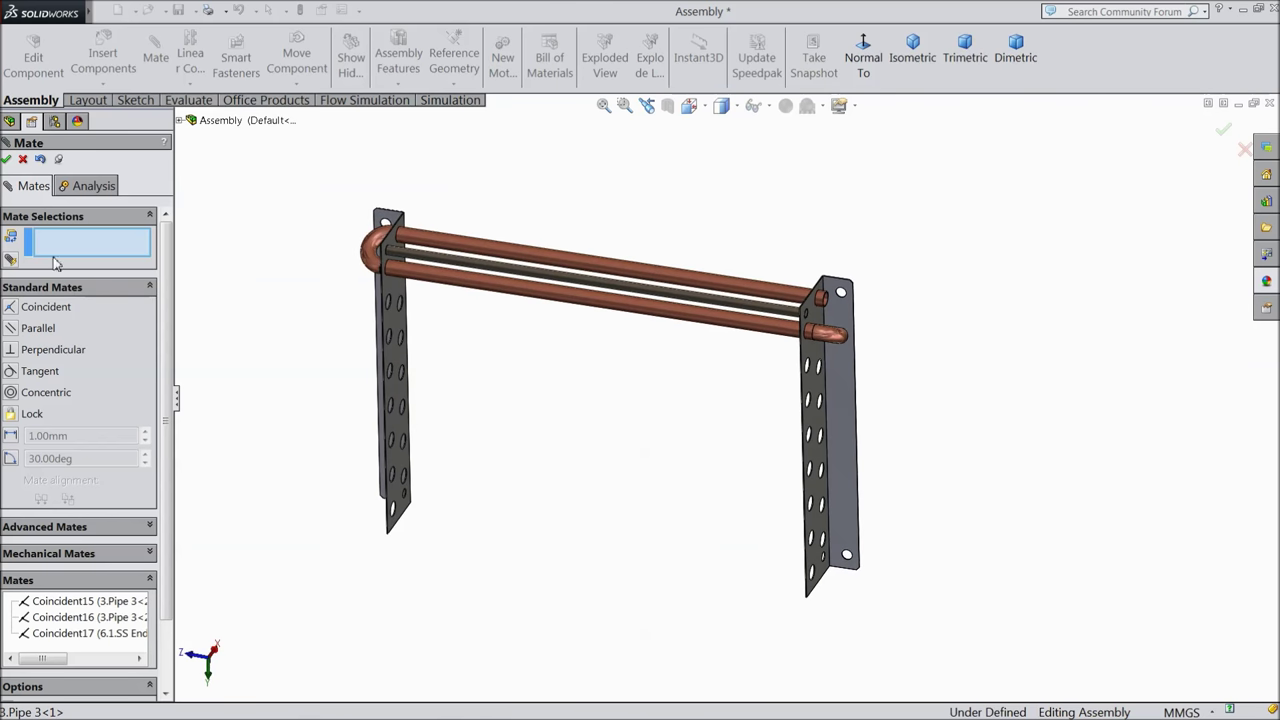
pyautogui.click(7, 160)
# - Open the 6.SS End Plate part, apply the brushed aluminum appearance, and close it to return to the assembly
pyautogui.scroll(-3, 462, 452)
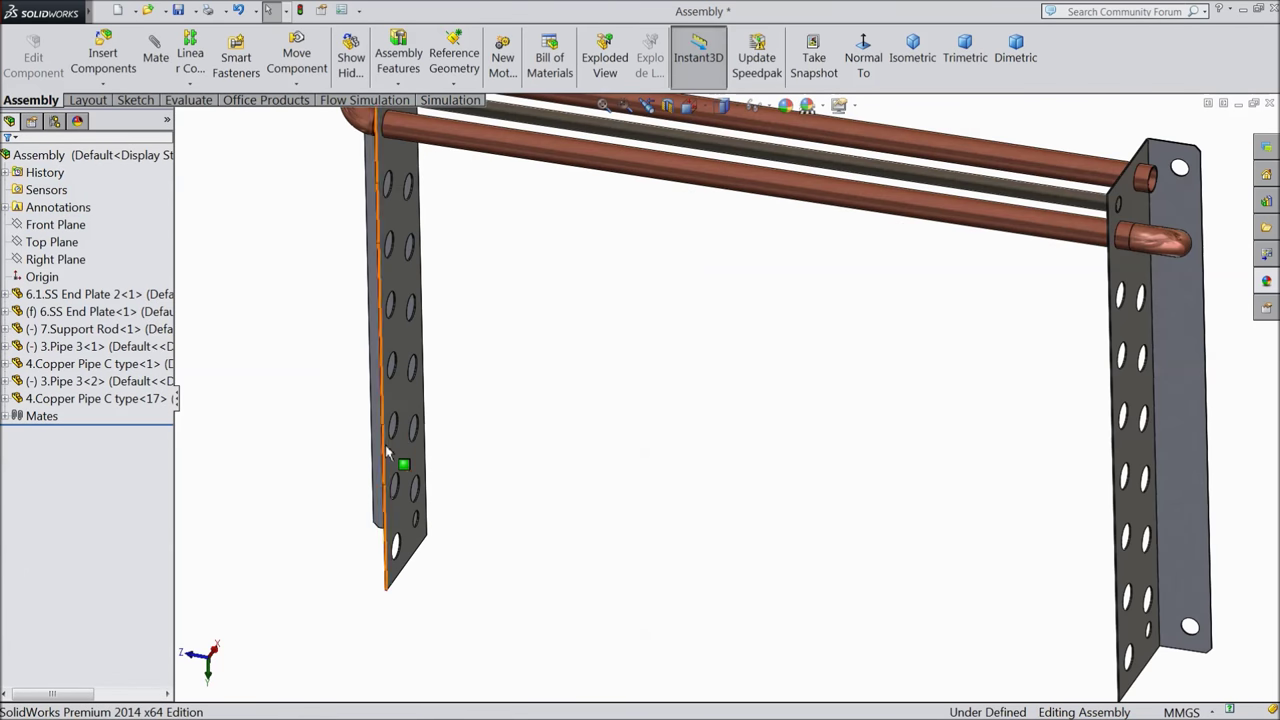
pyautogui.click(395, 459)
pyautogui.click(428, 386)
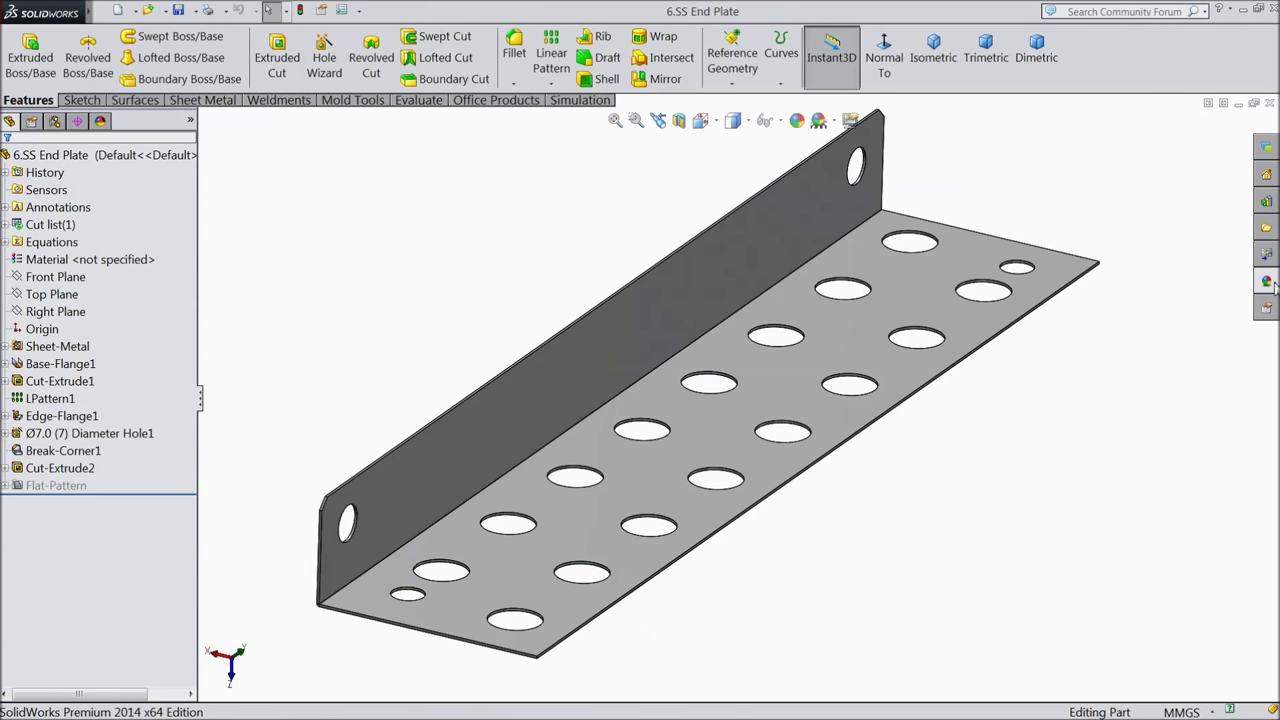
pyautogui.click(1270, 284)
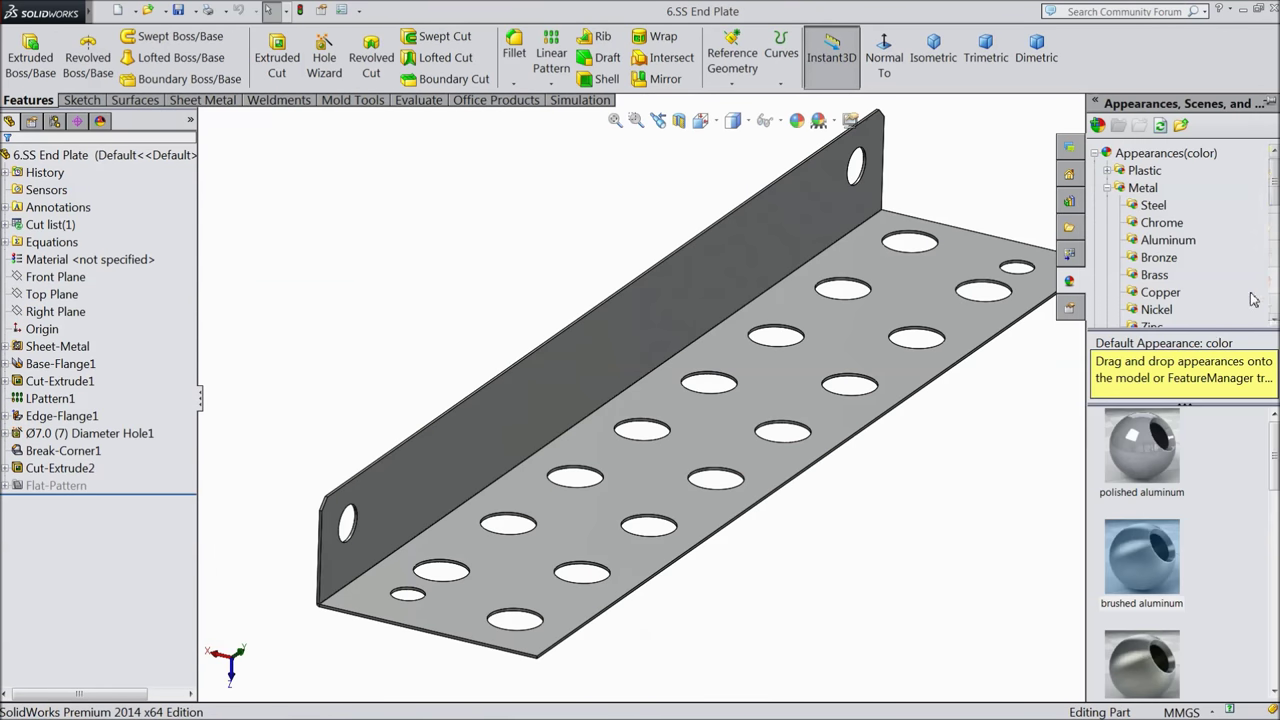
pyautogui.doubleClick(1146, 563)
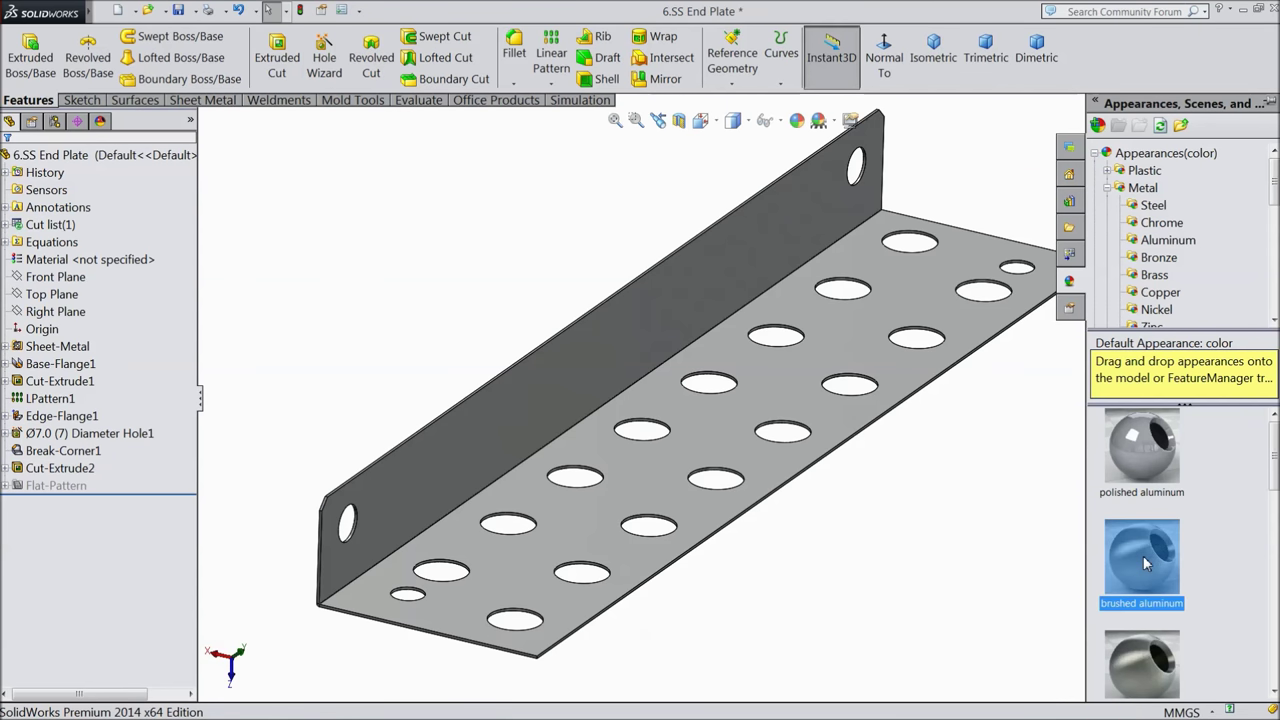
pyautogui.moveTo(1065, 491); pyautogui.dragTo(955, 400, button='middle')
pyautogui.click(1016, 290)
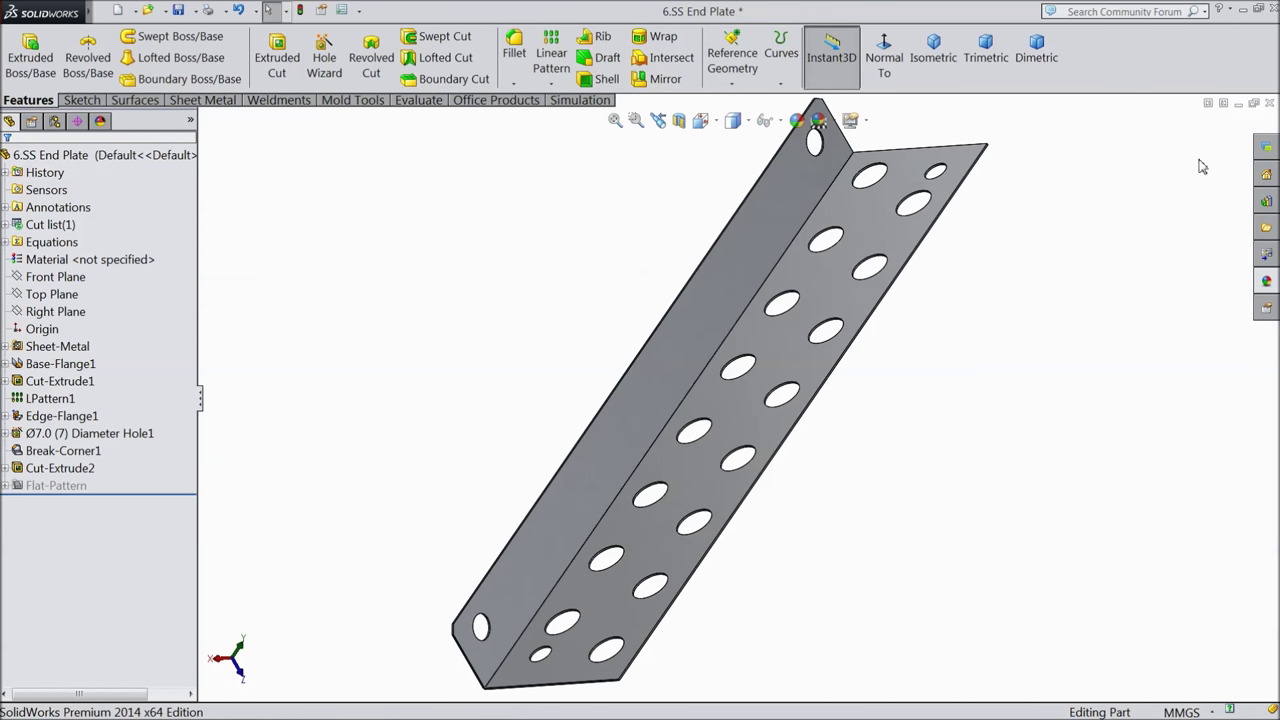
pyautogui.click(1270, 104)
pyautogui.click(643, 369)
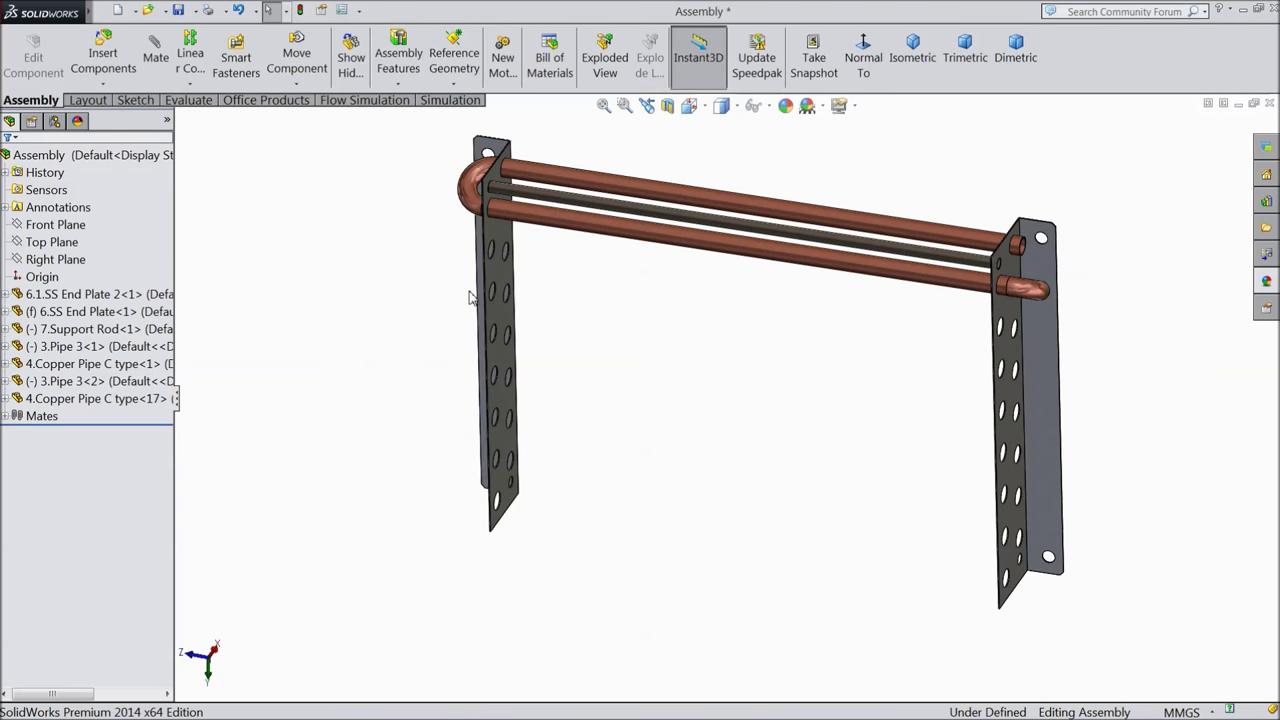
# - Start a linear component pattern along the 6.SS End Plate's long vertical edge with 25 mm spacing and 8 instances
pyautogui.scroll(-1, 761, 287)
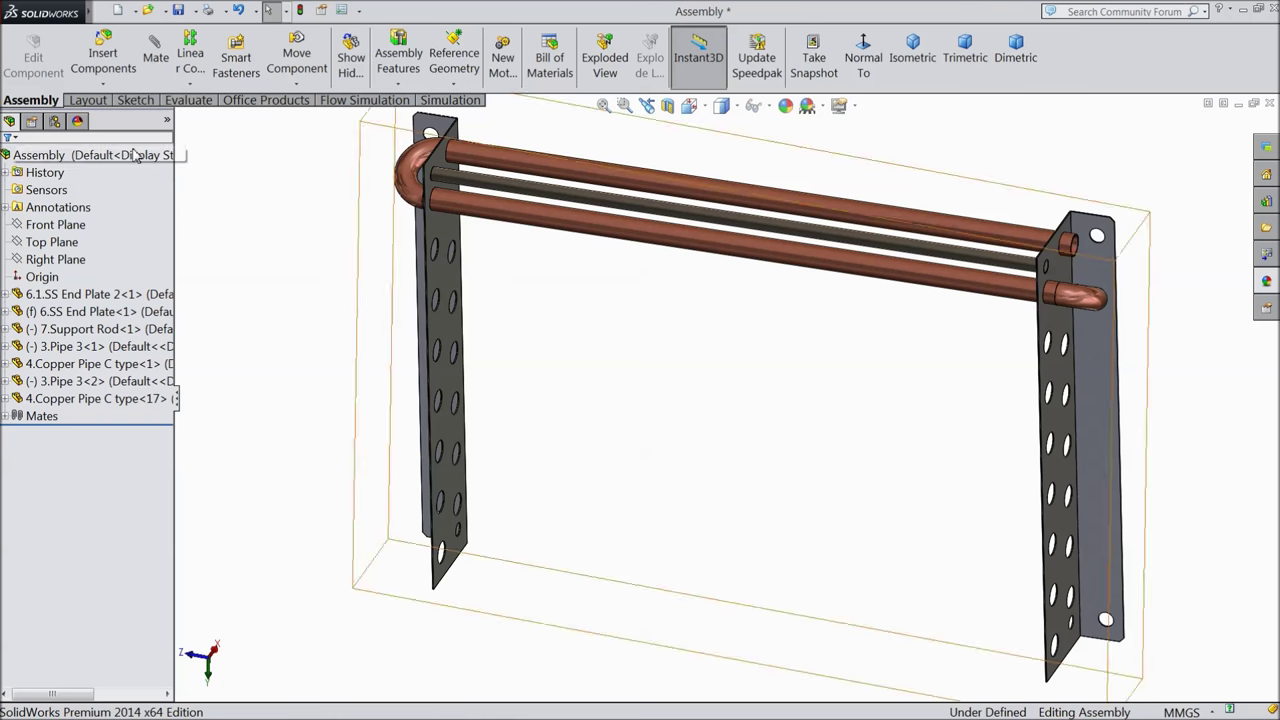
pyautogui.click(194, 85)
pyautogui.click(205, 101)
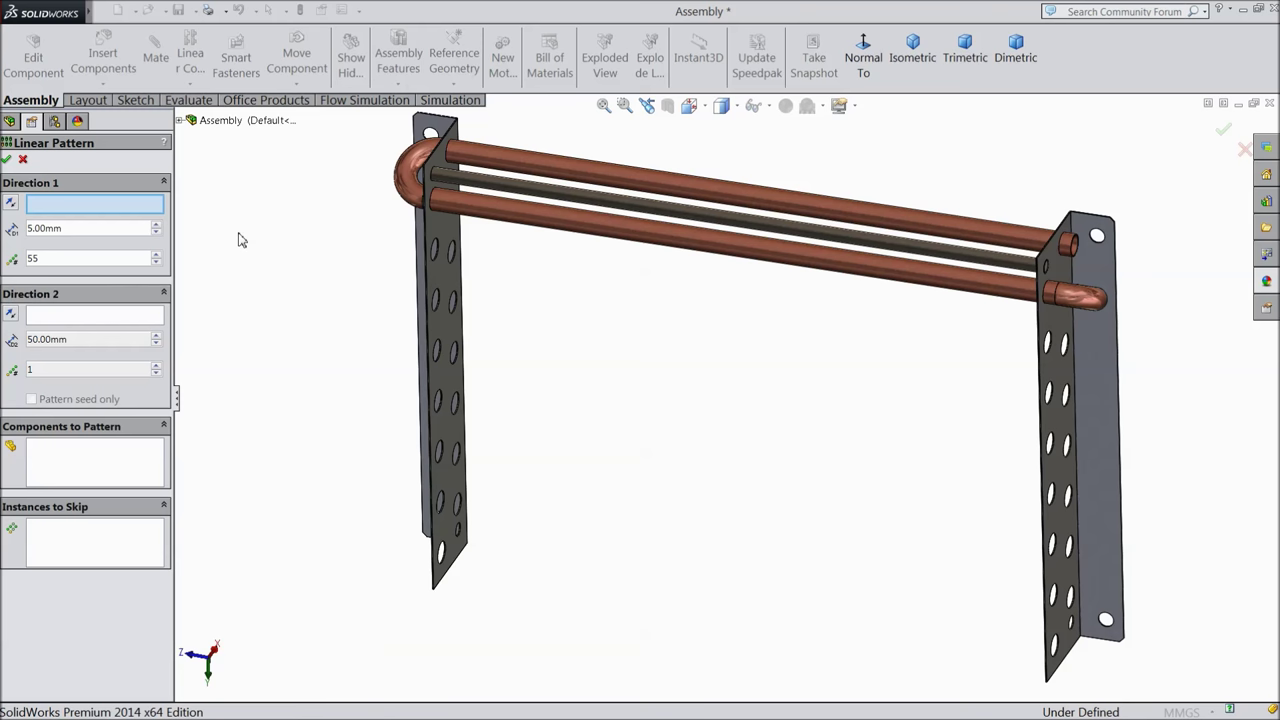
pyautogui.scroll(-5, 466, 330)
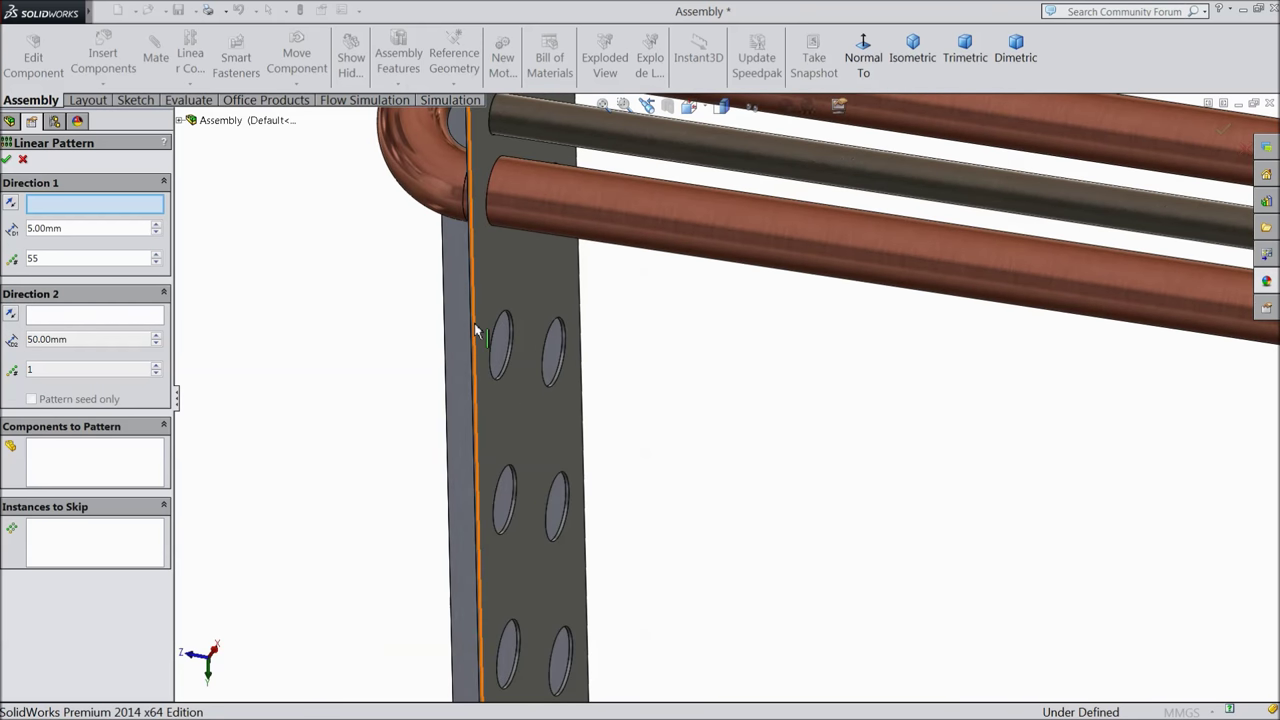
pyautogui.click(476, 332)
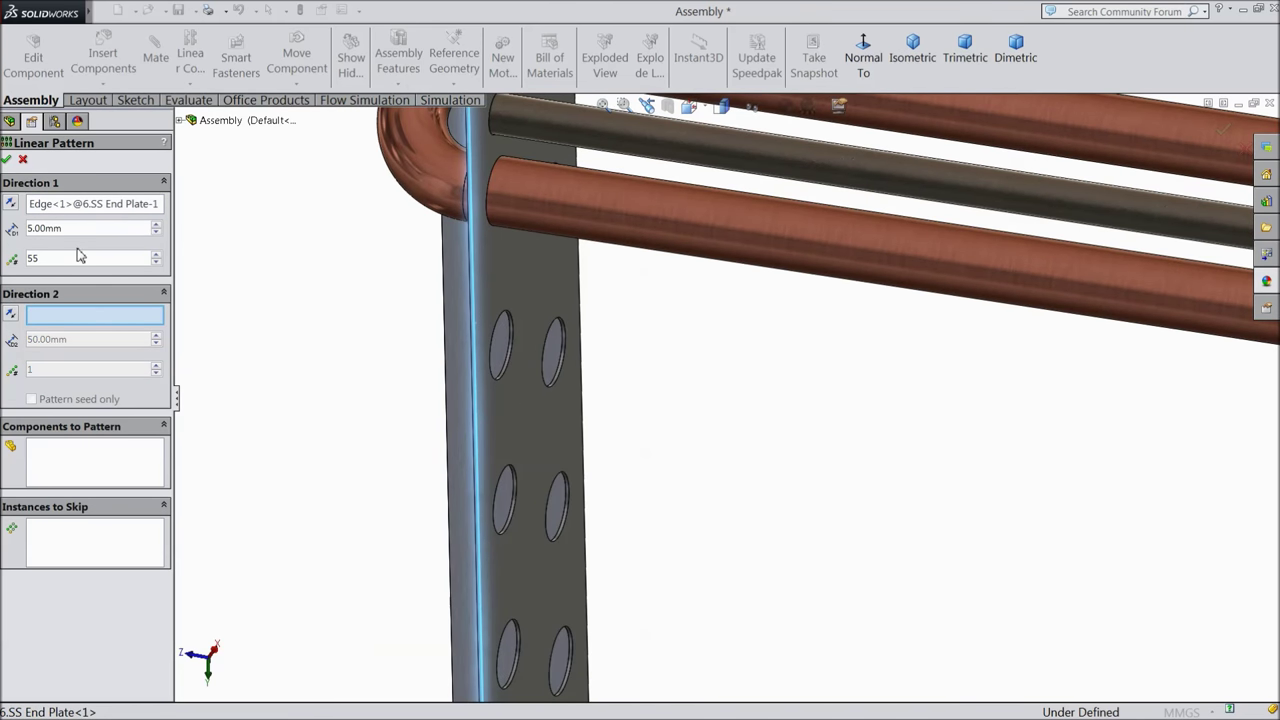
pyautogui.press('Return')
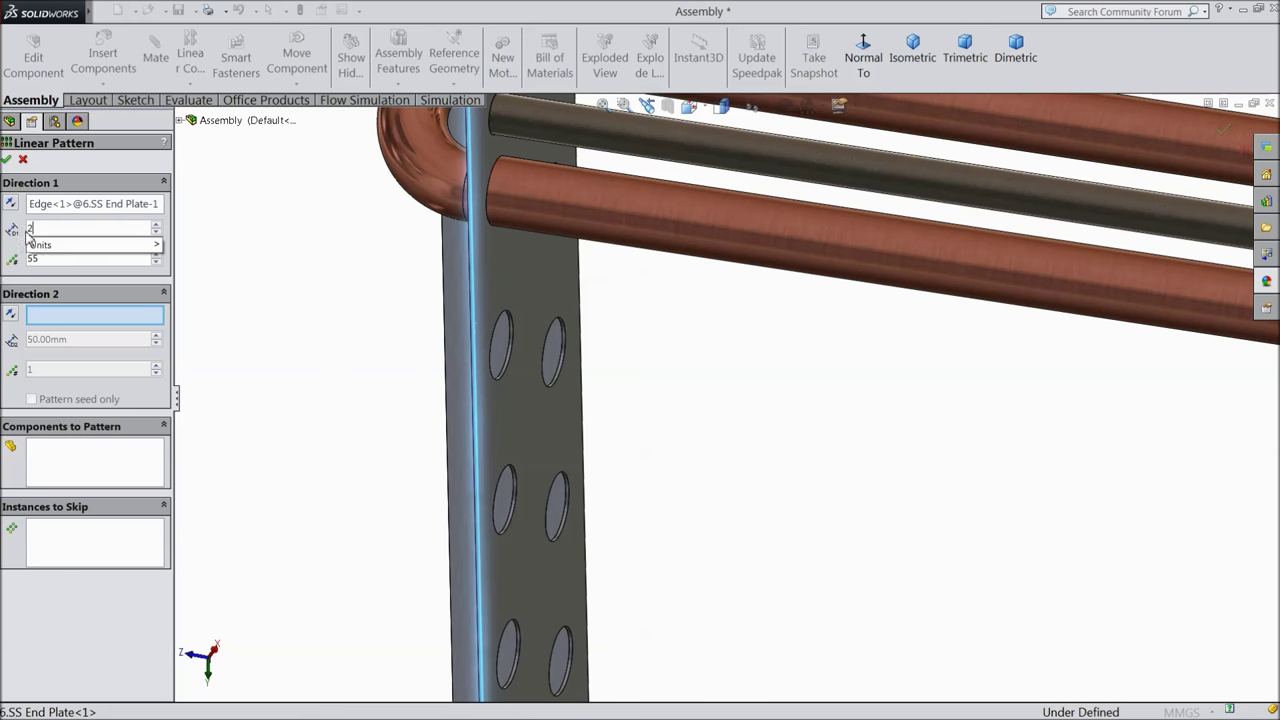
pyautogui.doubleClick(38, 259)
pyautogui.write('8')
# - Add both 3.Pipe 3 components to the linear pattern's components to pattern
pyautogui.scroll(-5, 337, 309)
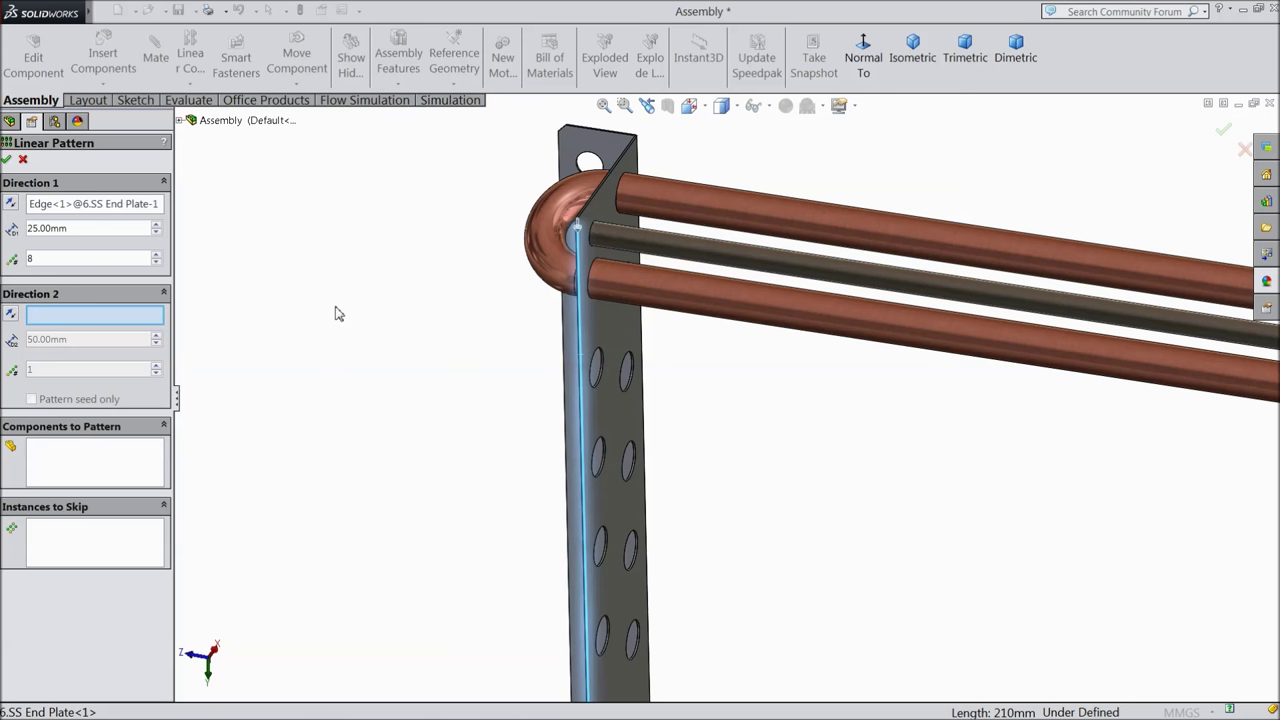
pyautogui.scroll(2, 780, 526)
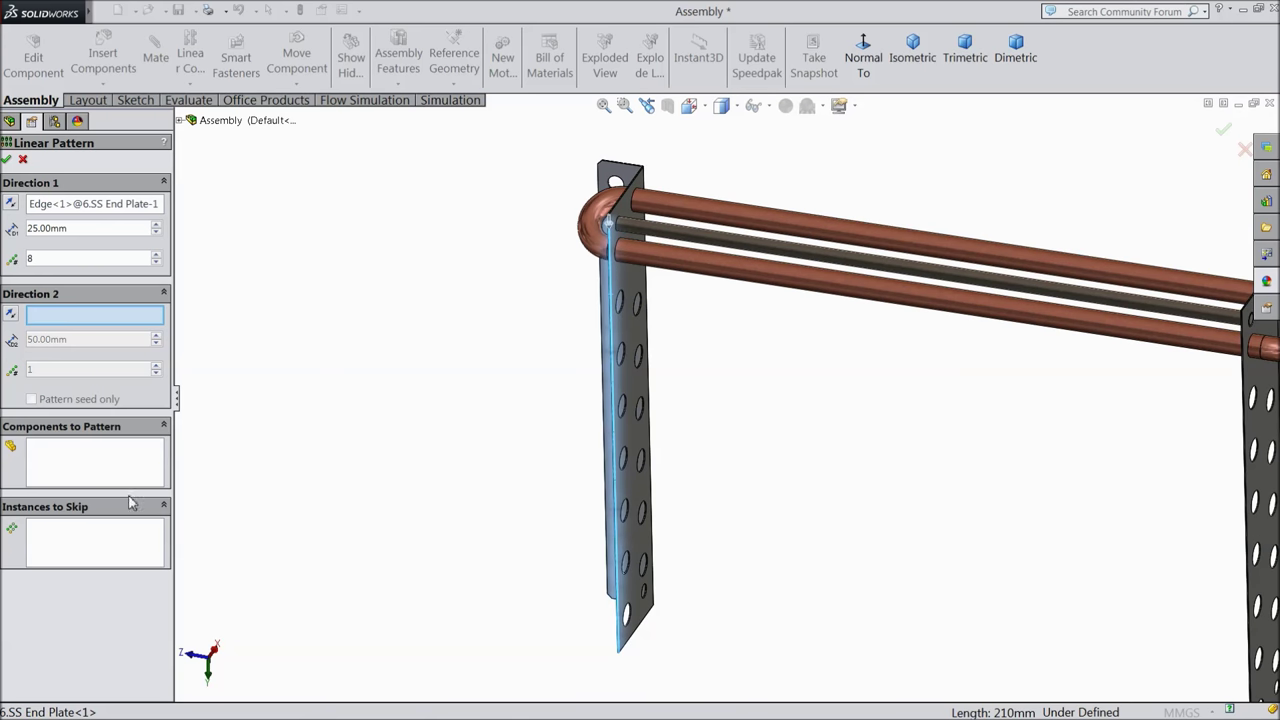
pyautogui.click(92, 474)
pyautogui.click(684, 262)
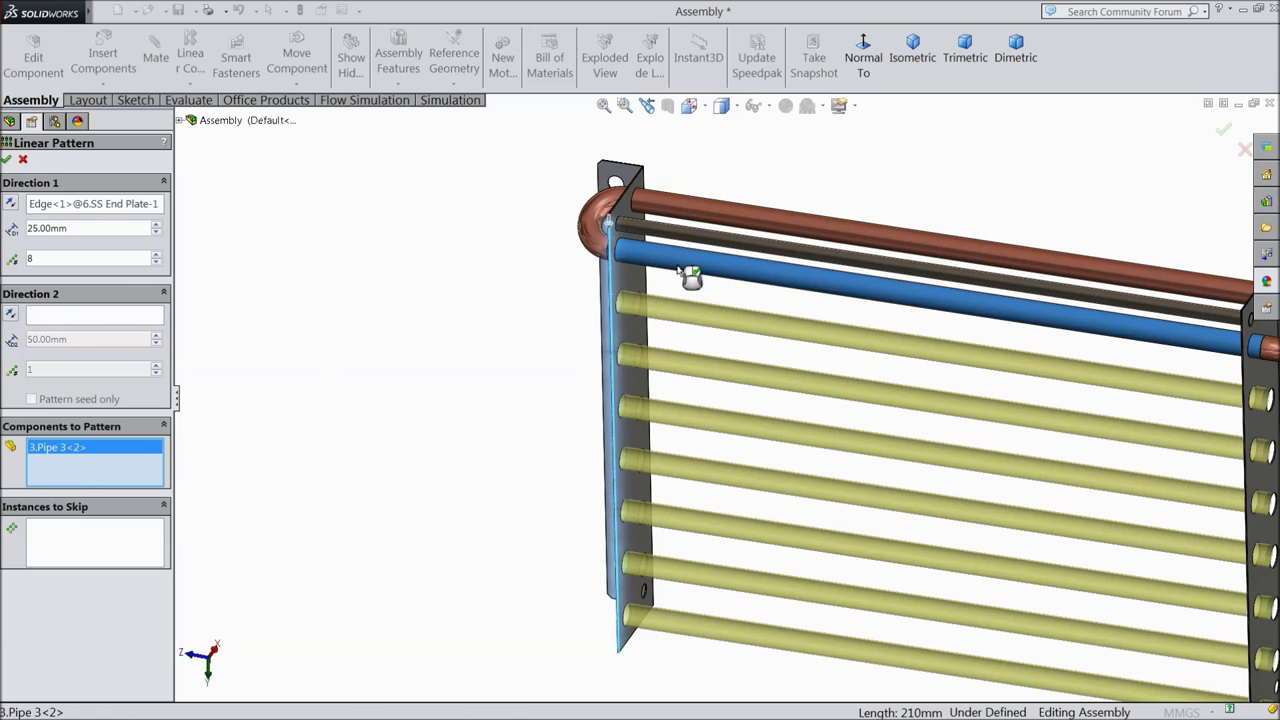
pyautogui.click(716, 213)
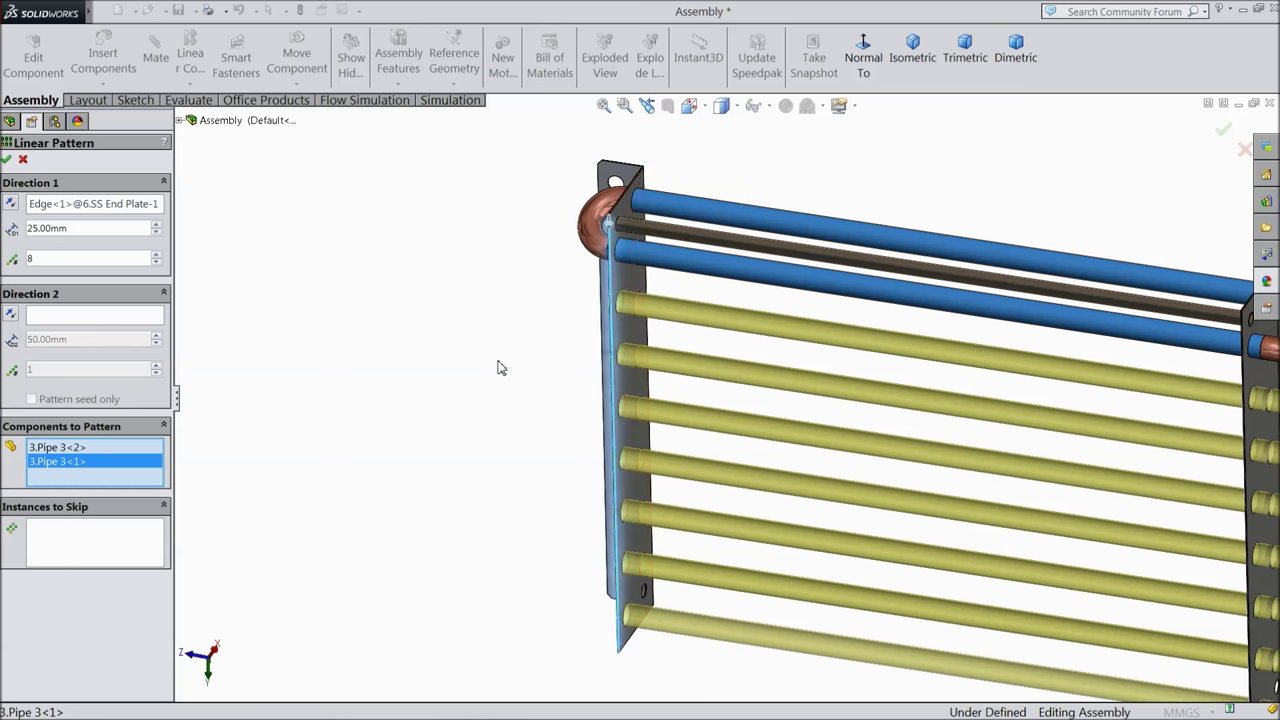
# - Add the two 4.Copper Pipe C type bends at both end plates to the linear pattern and finish it
pyautogui.scroll(-3, 500, 366)
pyautogui.moveTo(528, 397); pyautogui.dragTo(574, 383, button='middle')
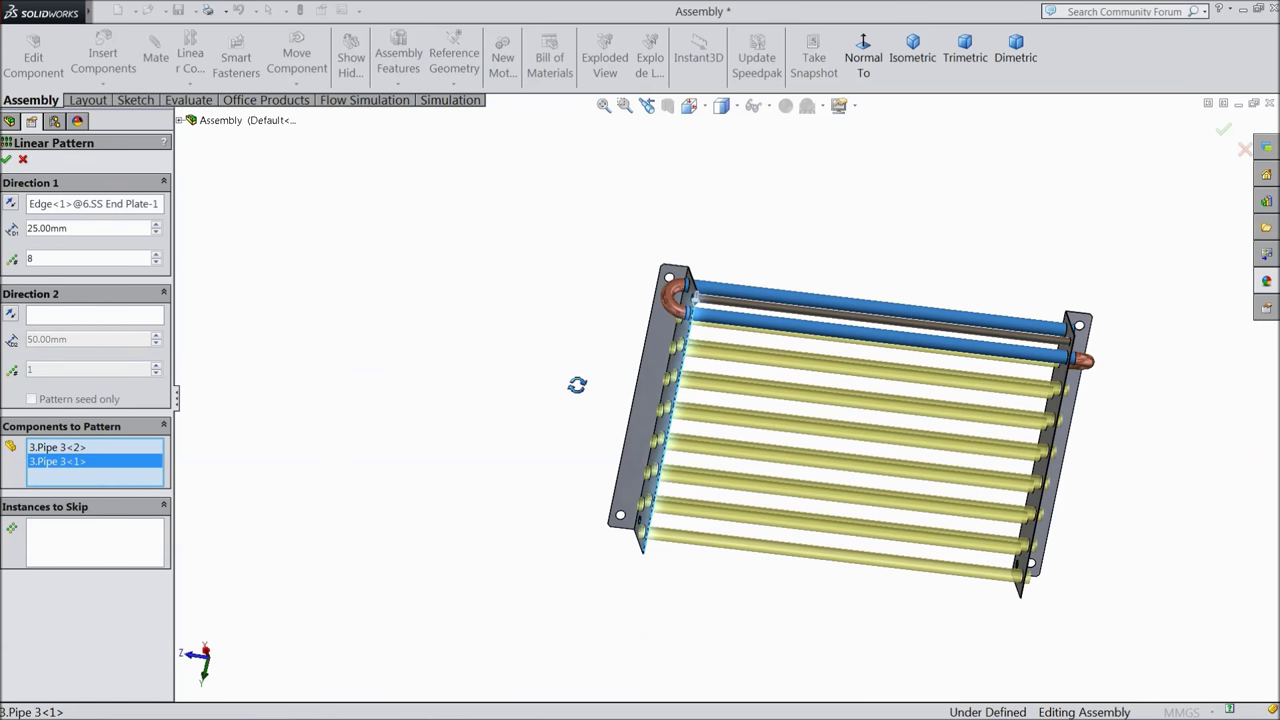
pyautogui.click(676, 311)
pyautogui.scroll(2, 690, 440)
pyautogui.scroll(-4, 686, 443)
pyautogui.moveTo(528, 448); pyautogui.dragTo(460, 411, button='middle')
pyautogui.scroll(4, 860, 480)
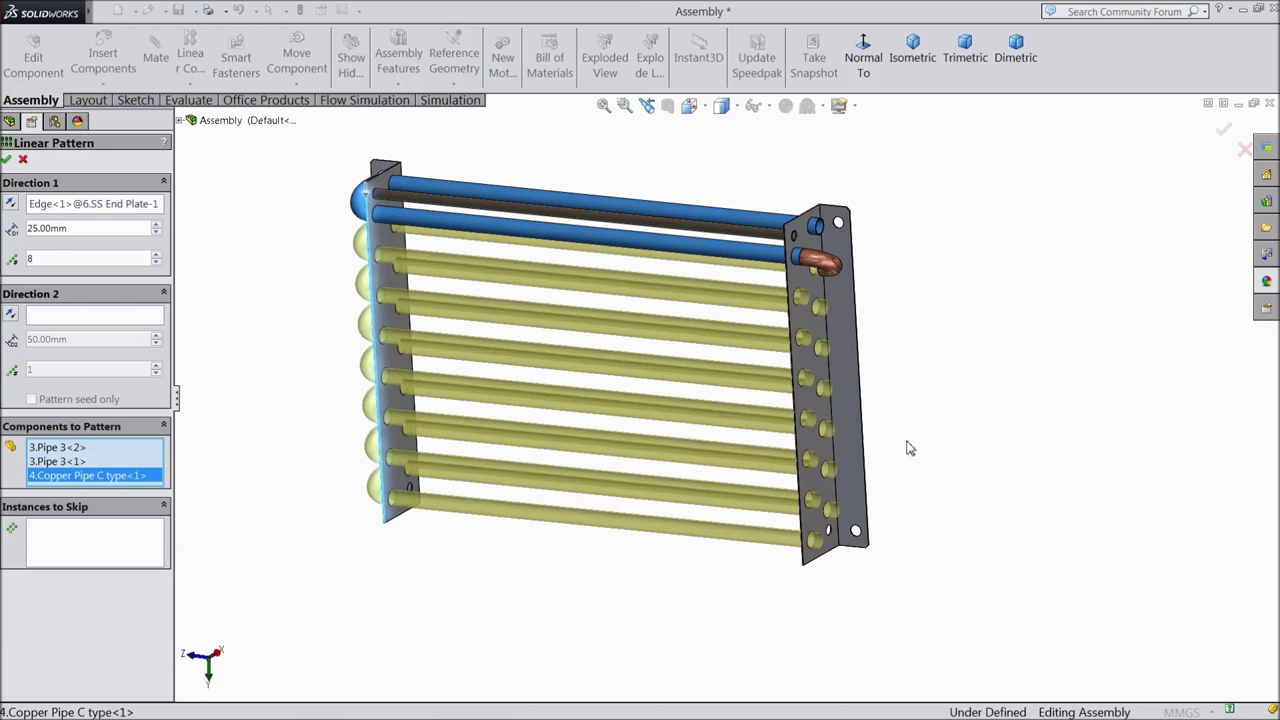
pyautogui.click(835, 278)
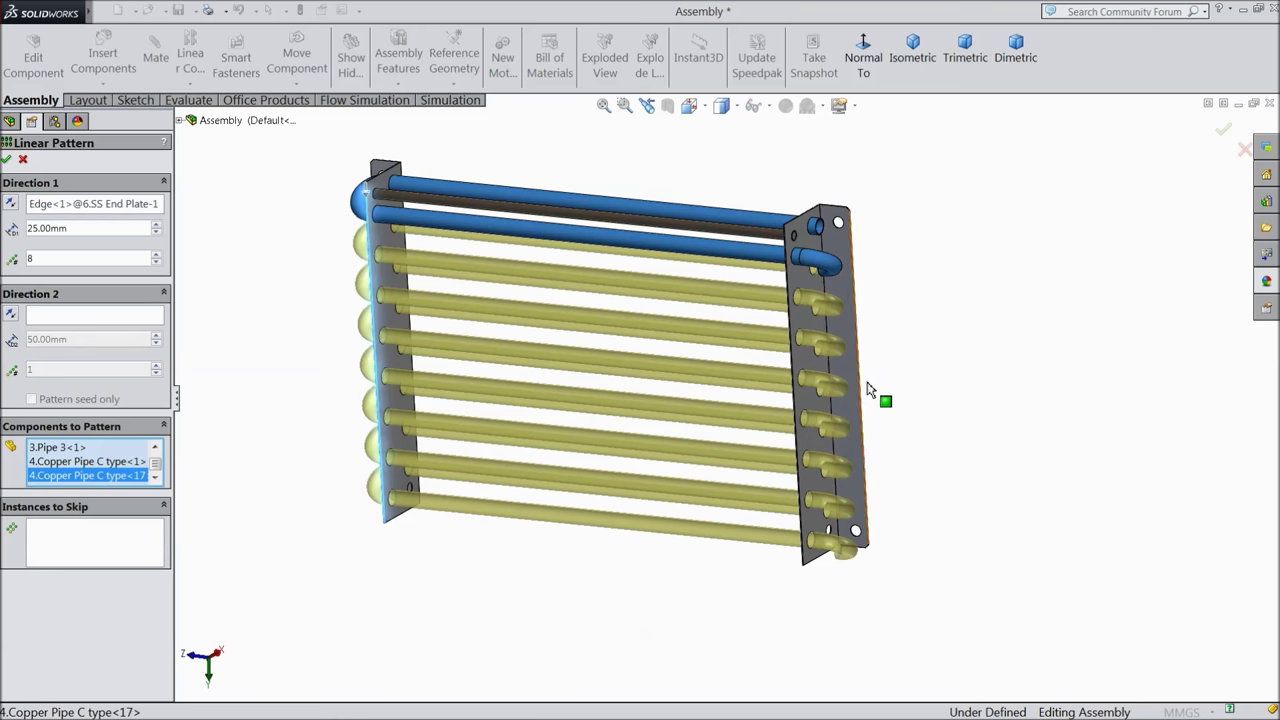
pyautogui.scroll(-2, 951, 477)
pyautogui.moveTo(928, 500); pyautogui.dragTo(908, 518, button='middle')
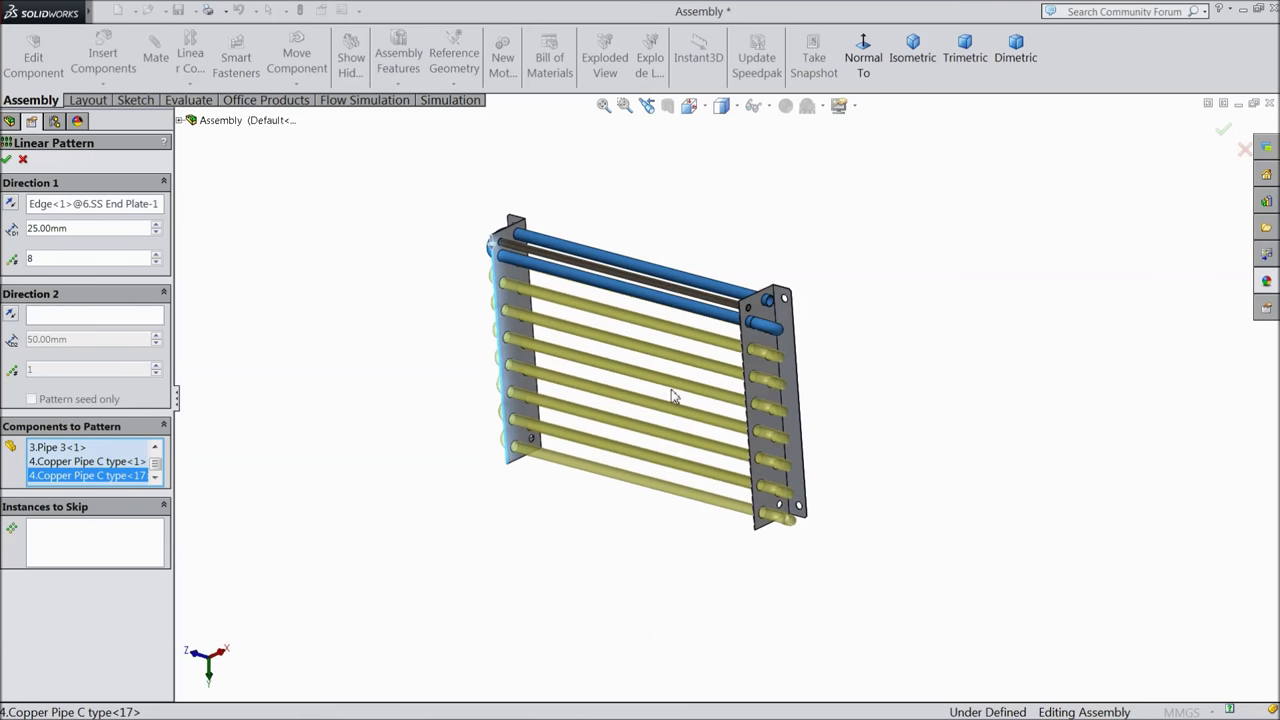
pyautogui.scroll(-2, 675, 397)
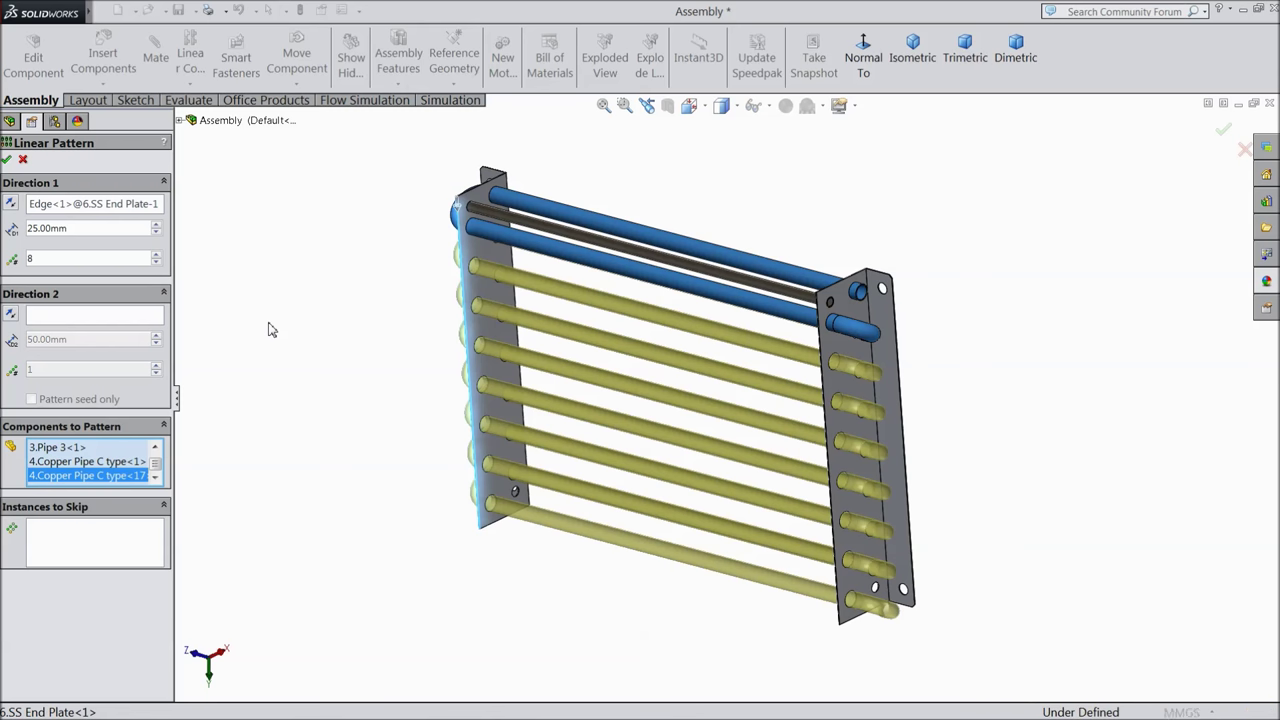
pyautogui.moveTo(408, 390); pyautogui.dragTo(430, 356, button='middle')
pyautogui.scroll(-3, 697, 338)
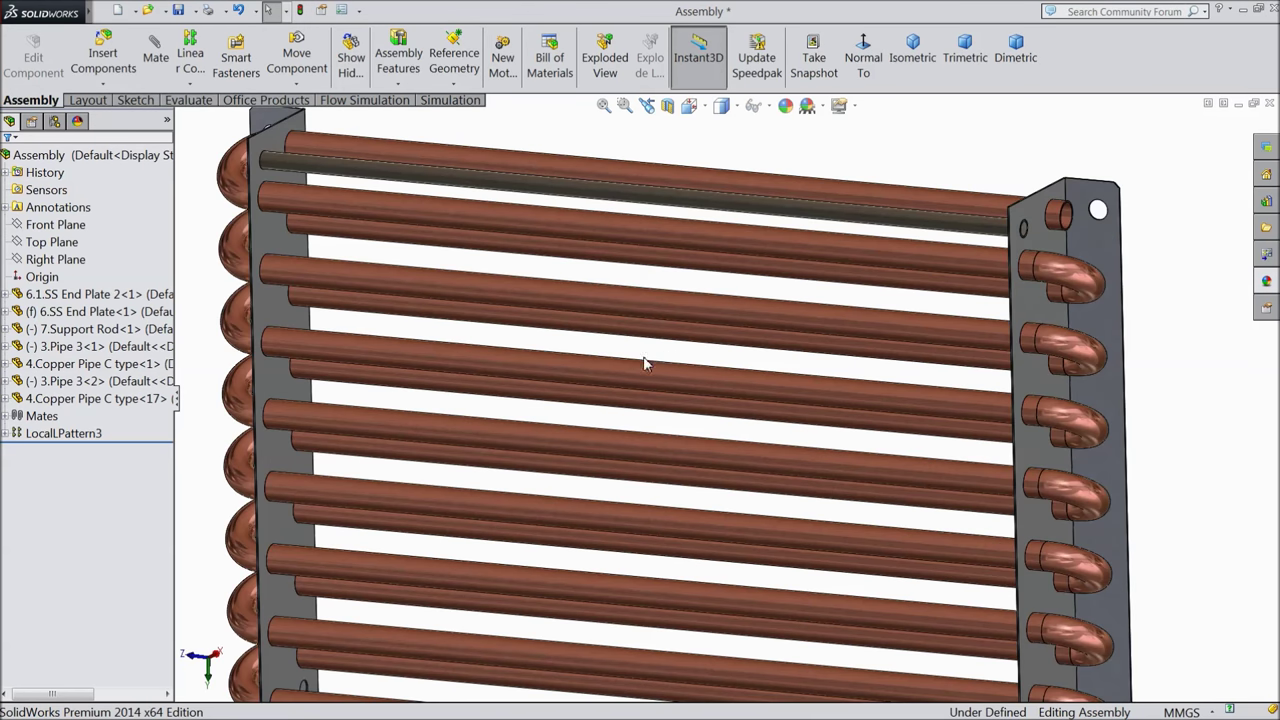
# - Insert the 5.Cooling Plate part from the Heat Exchanger folder and place it between the end plates, near 6.SS End Plate
pyautogui.click(98, 62)
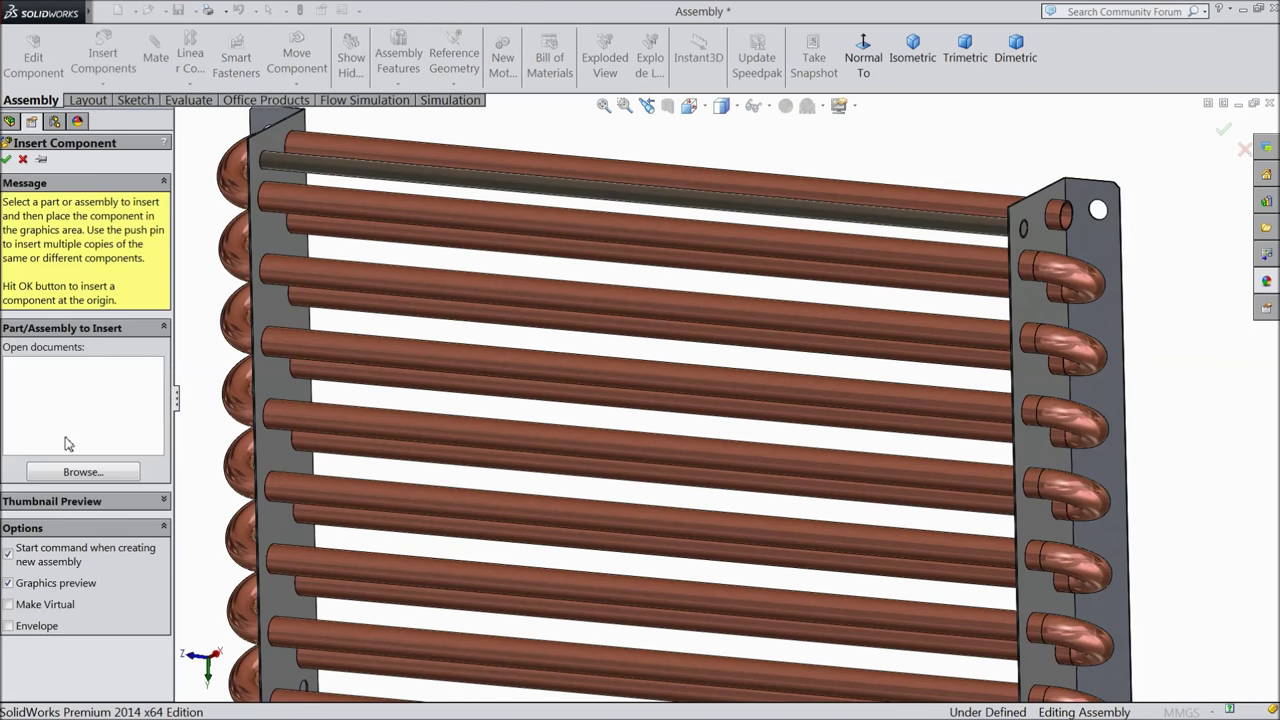
pyautogui.click(62, 475)
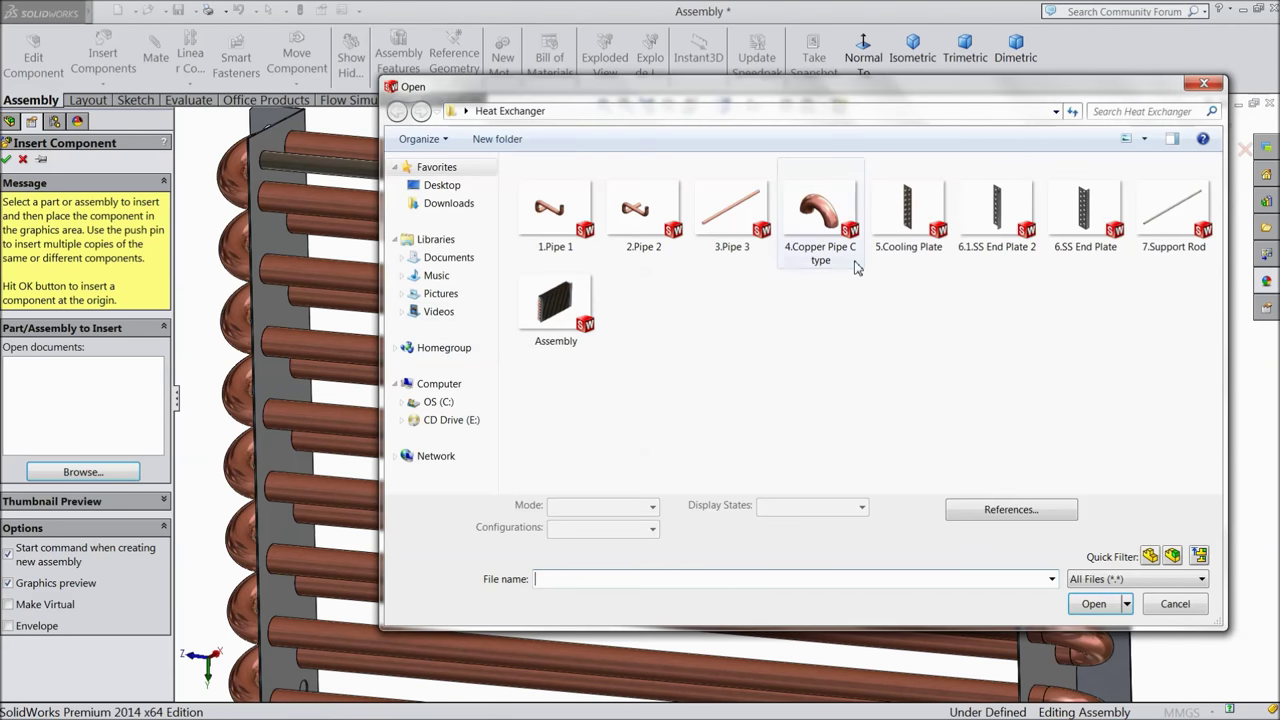
pyautogui.click(907, 232)
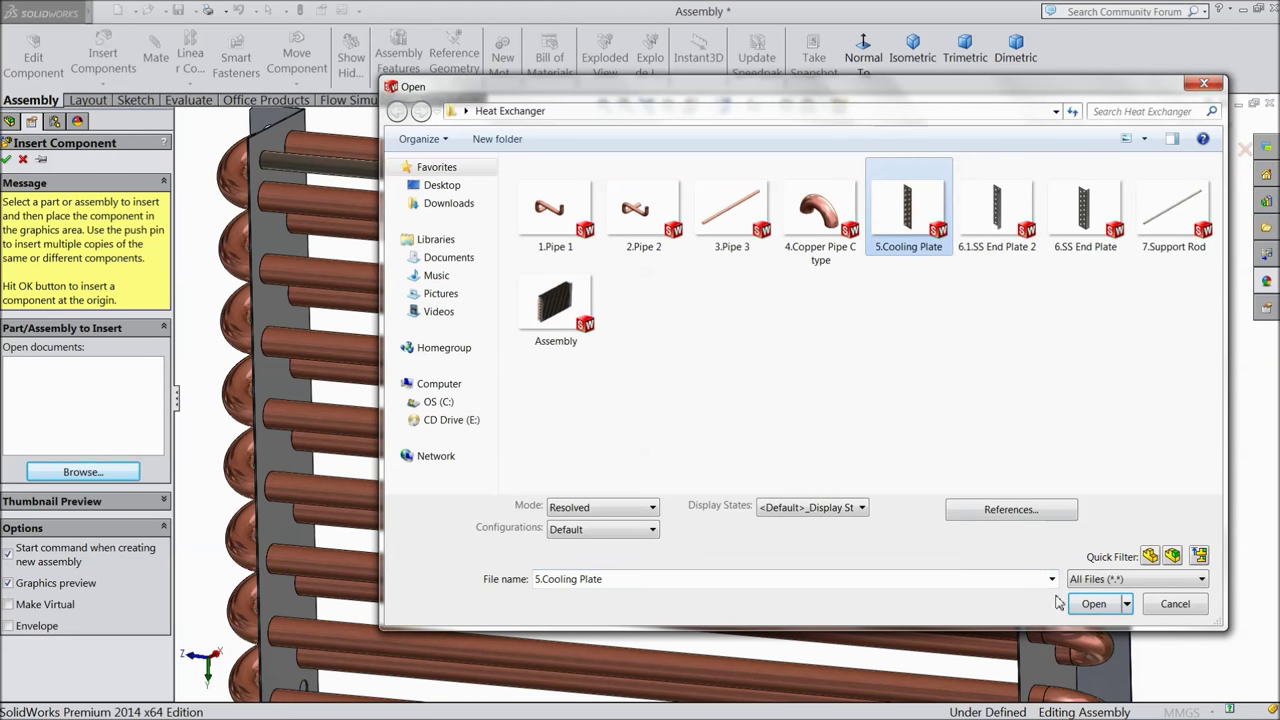
pyautogui.click(1094, 604)
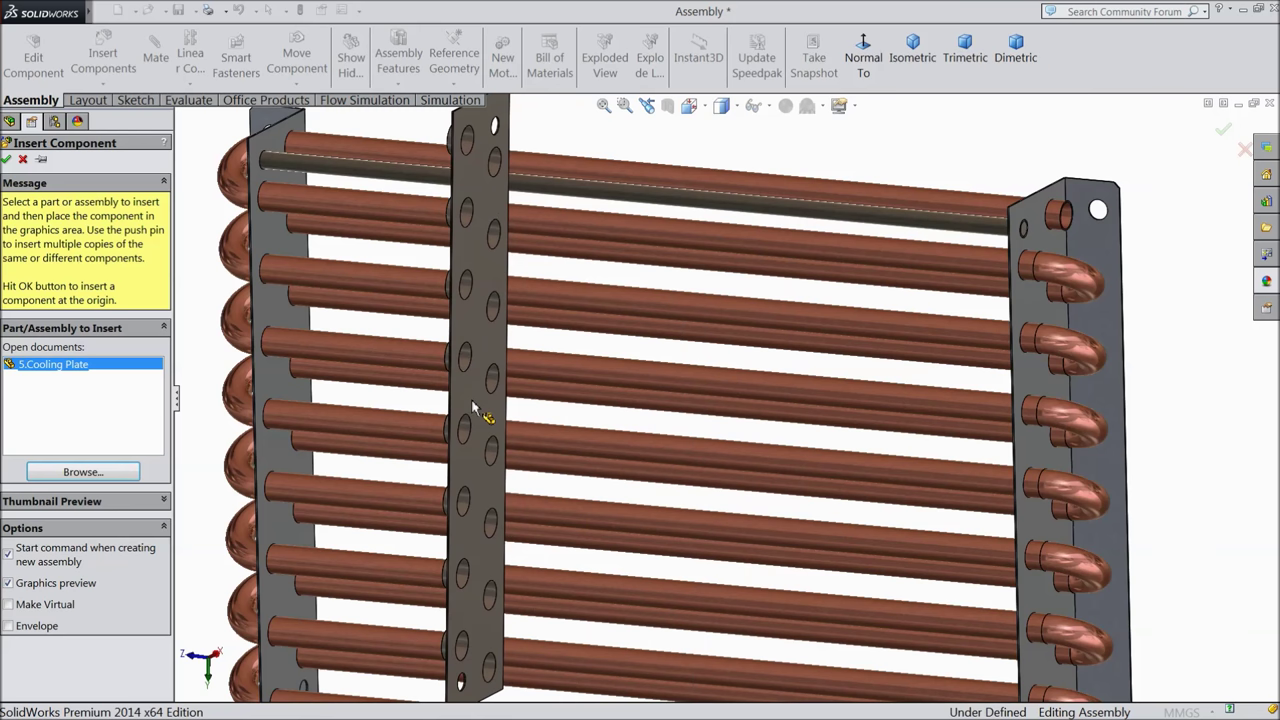
pyautogui.click(470, 414)
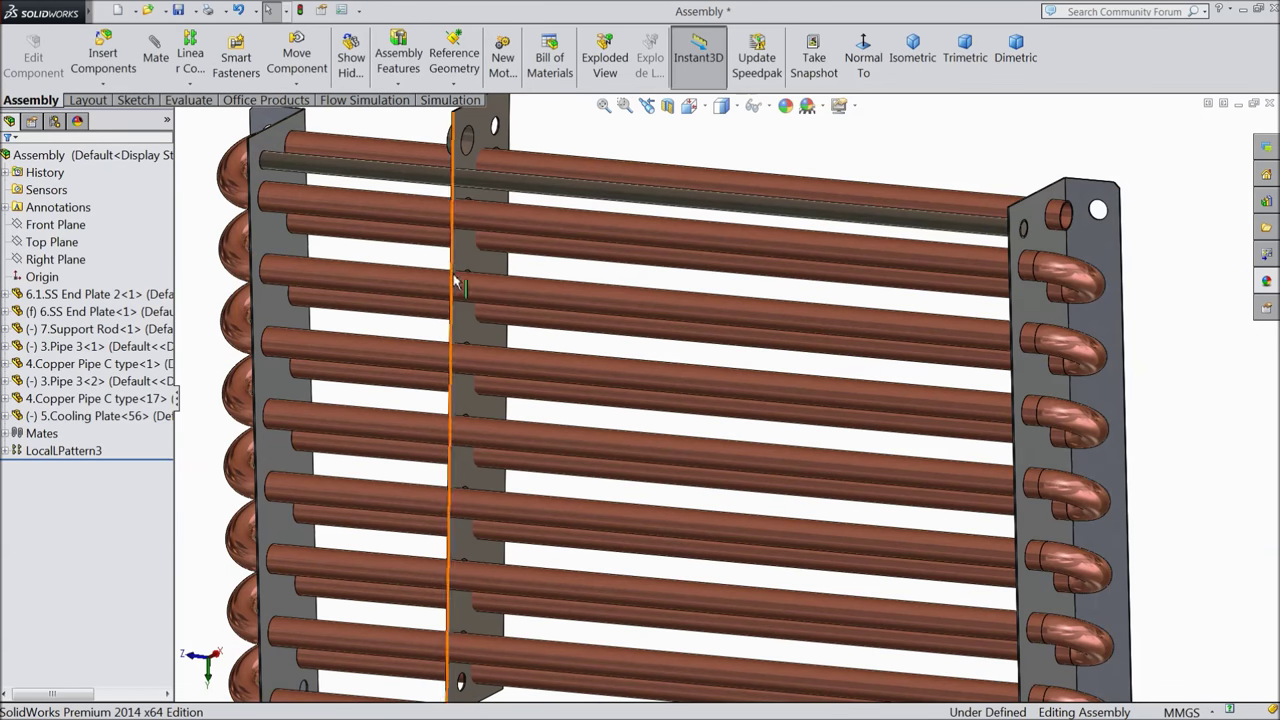
# - Open the 5.Cooling Plate part on its own and apply the brushed aluminum coarse appearance
pyautogui.click(466, 267)
pyautogui.click(508, 195)
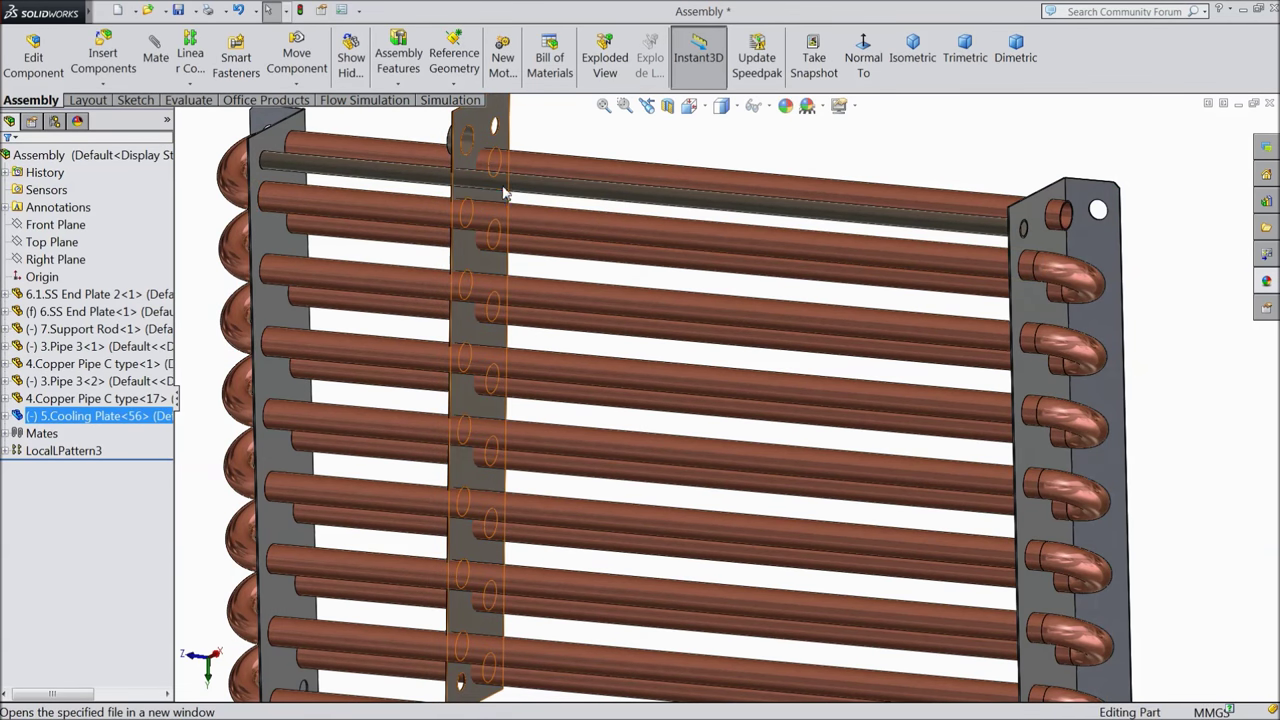
pyautogui.scroll(3, 729, 537)
pyautogui.scroll(-4, 674, 491)
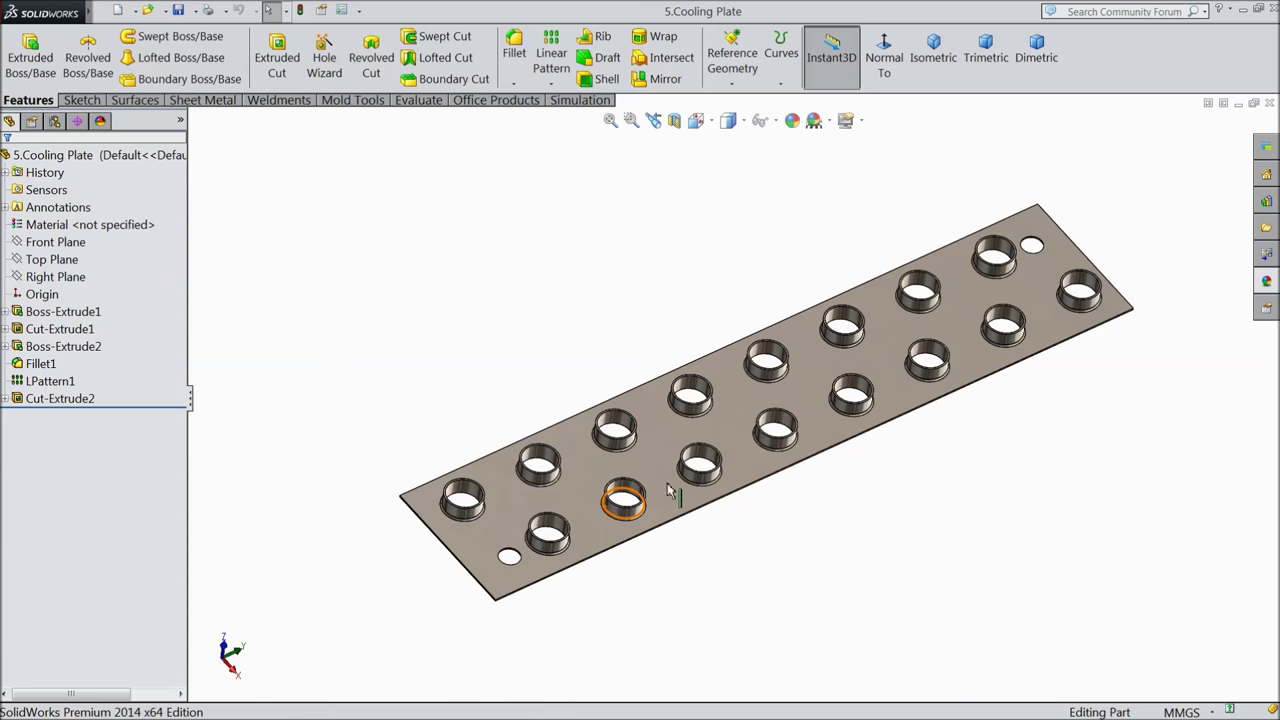
pyautogui.scroll(-2, 990, 384)
pyautogui.click(1266, 285)
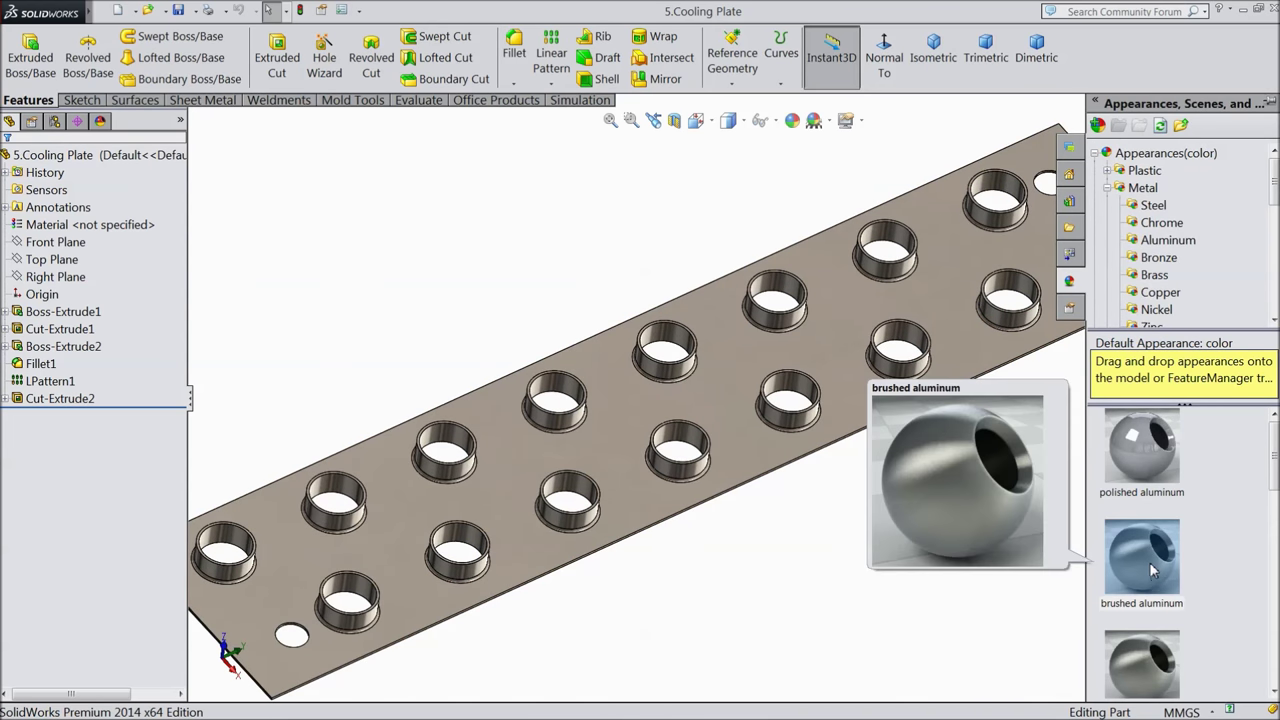
pyautogui.scroll(-3, 1155, 578)
pyautogui.click(1145, 513)
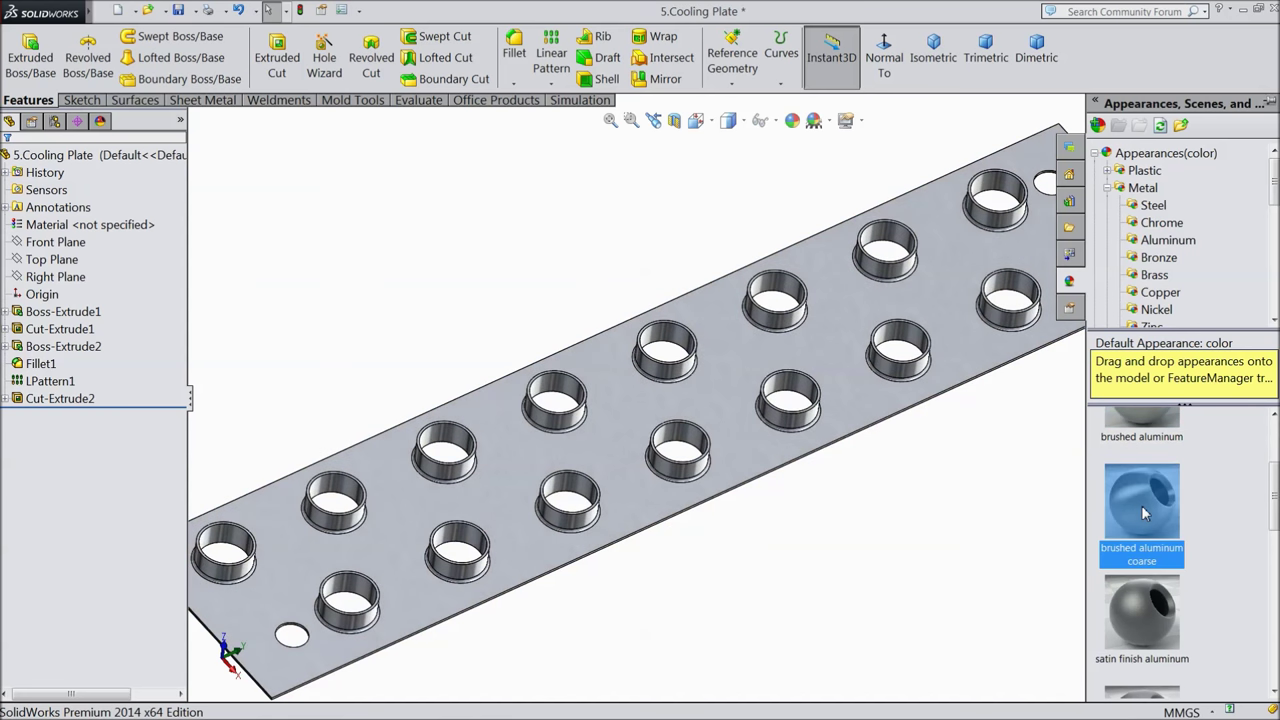
# - Save the 5.Cooling Plate part and close it to return to the assembly
pyautogui.scroll(3, 873, 493)
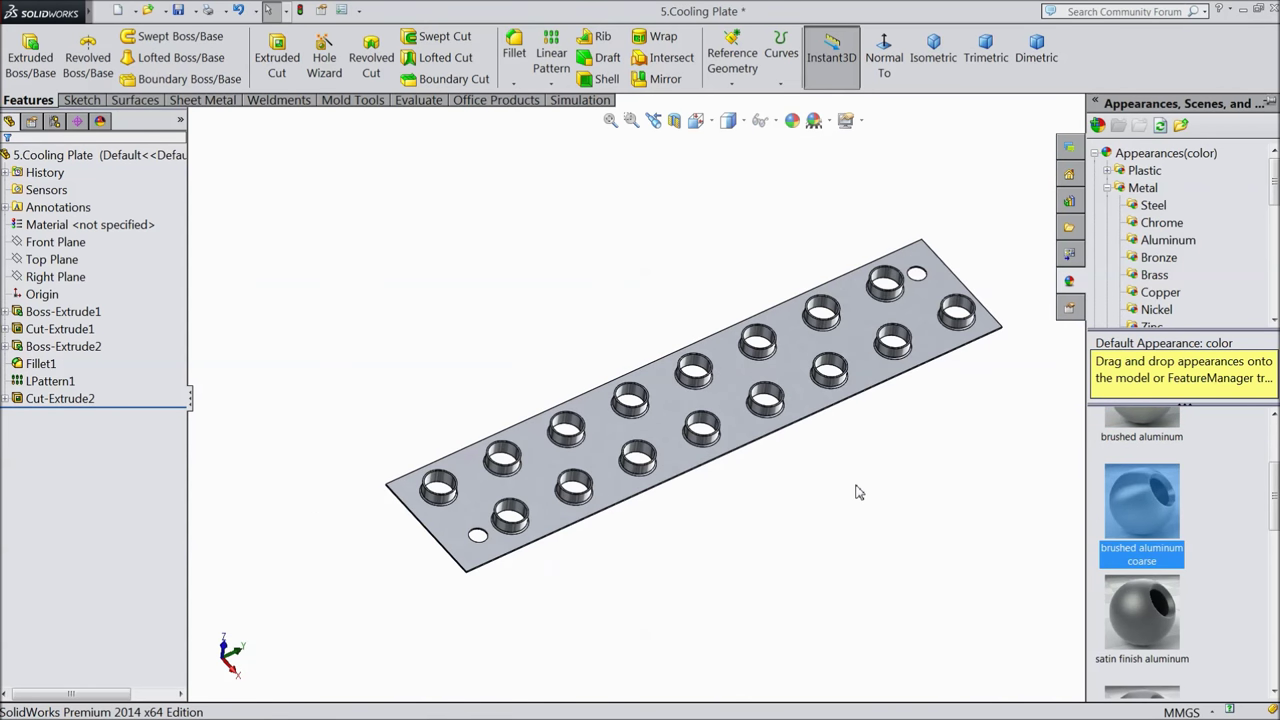
pyautogui.scroll(-5, 752, 410)
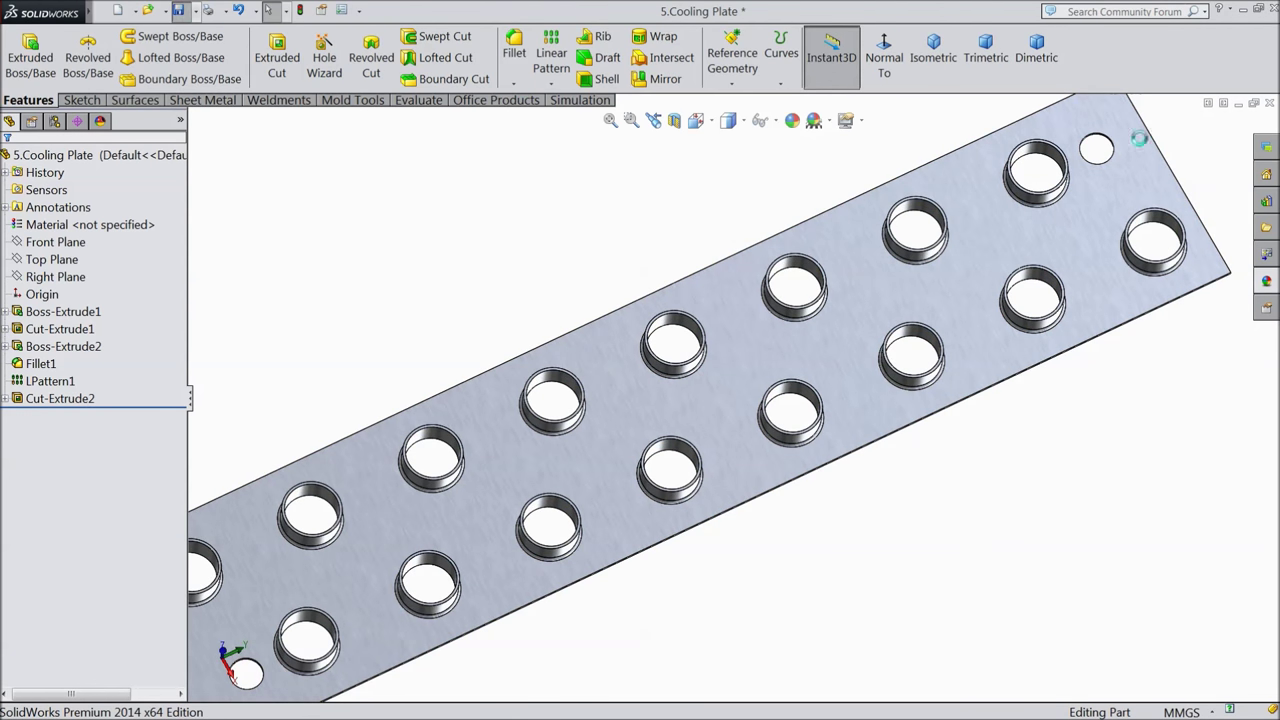
pyautogui.click(178, 11)
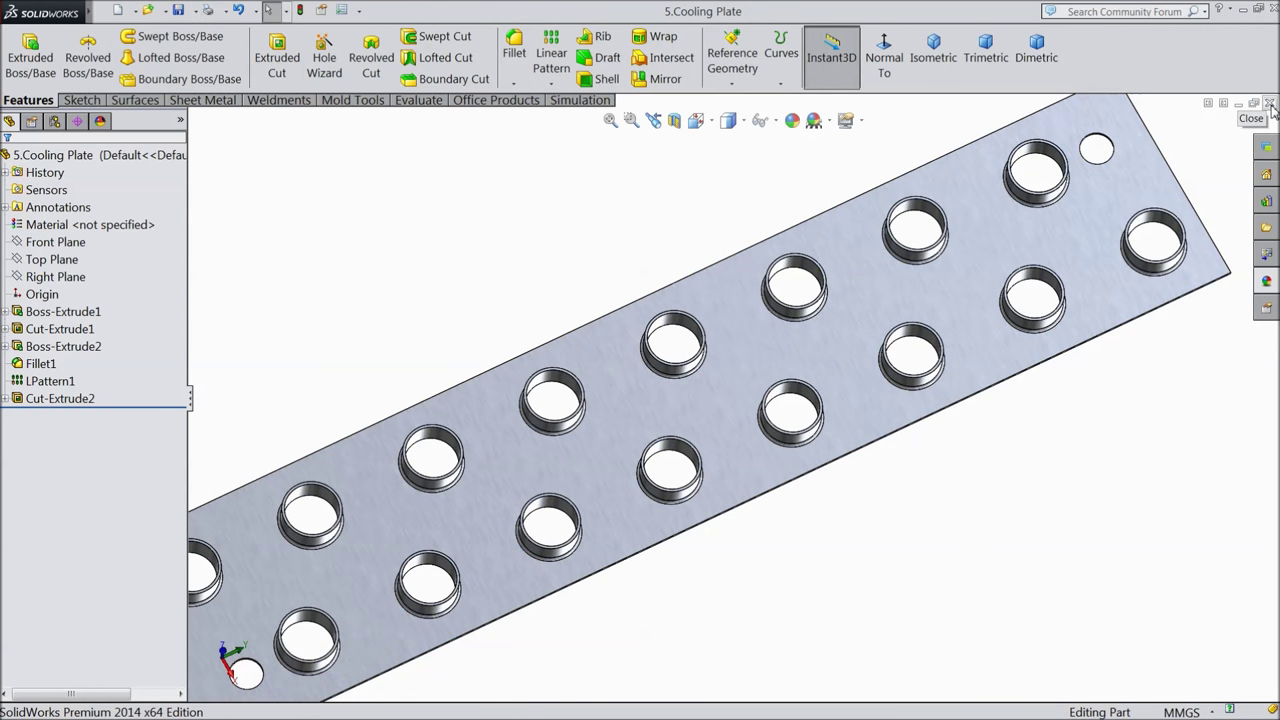
pyautogui.click(1270, 104)
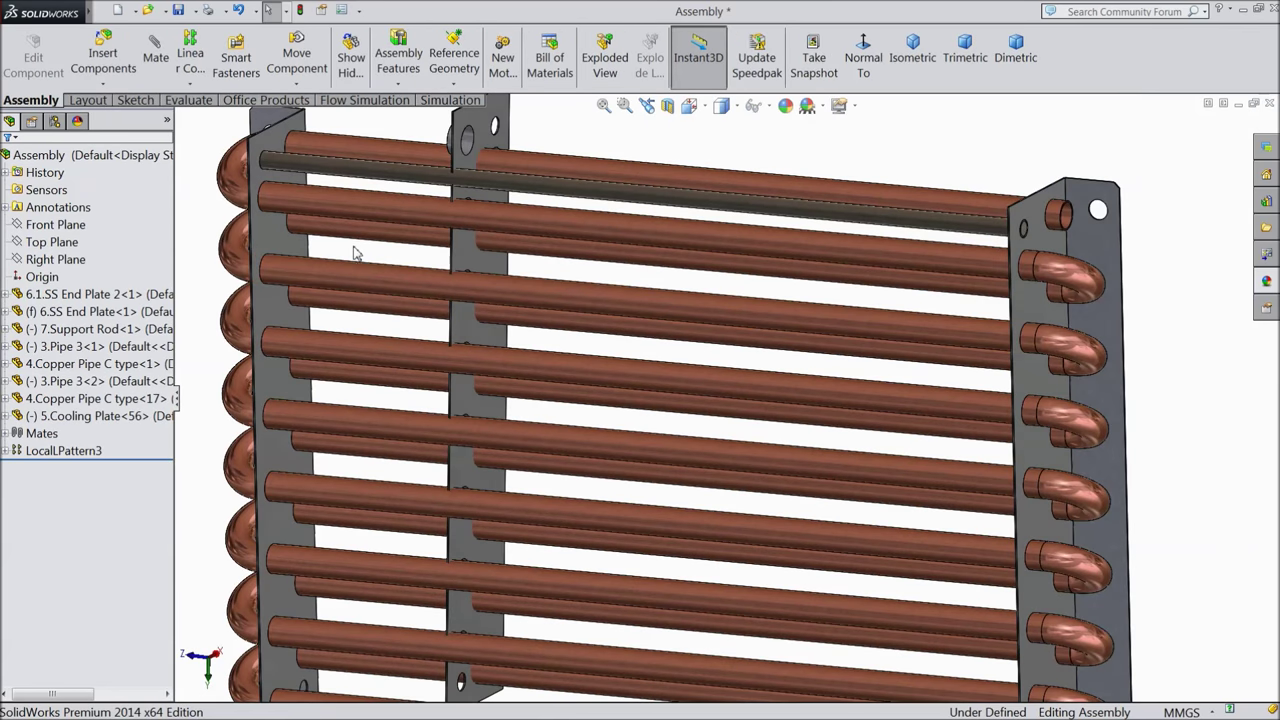
# - Move the cooling plate next to 6.SS End Plate and rotate it so its collars face away from that end plate
pyautogui.scroll(5, 460, 290)
pyautogui.scroll(-8, 580, 325)
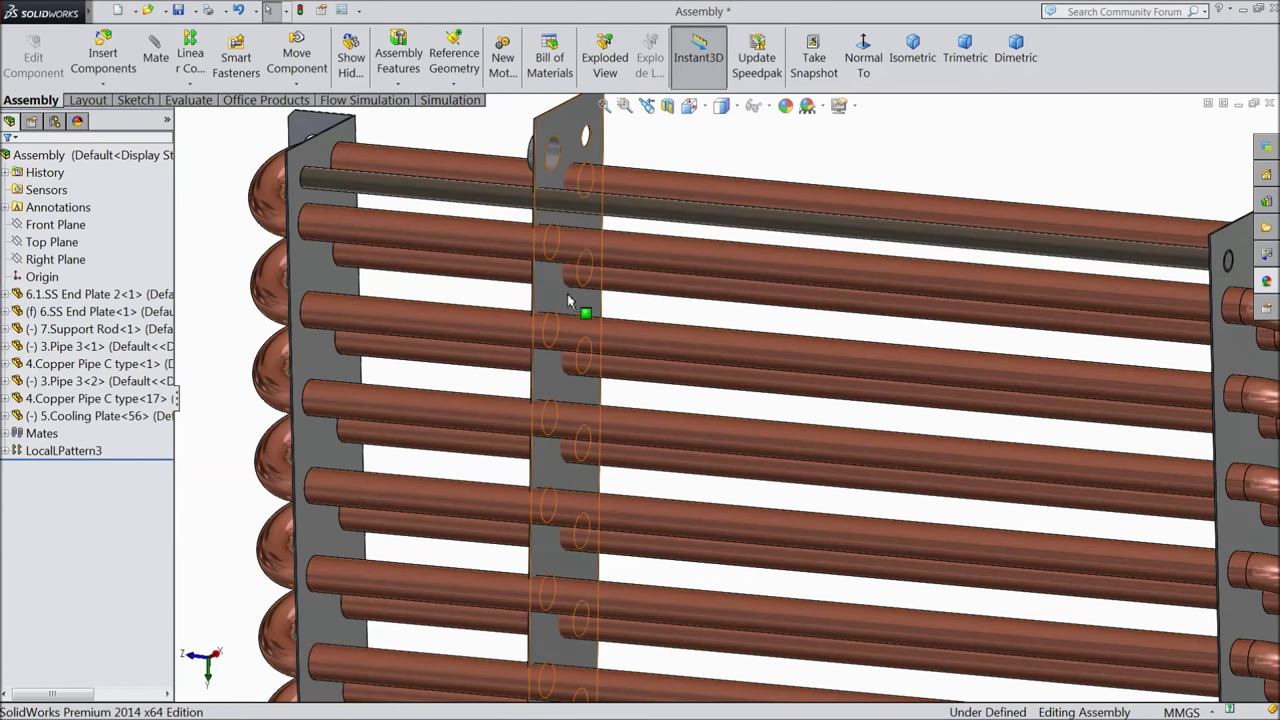
pyautogui.moveTo(540, 292); pyautogui.dragTo(305, 115)
pyautogui.click(296, 84)
pyautogui.click(320, 120)
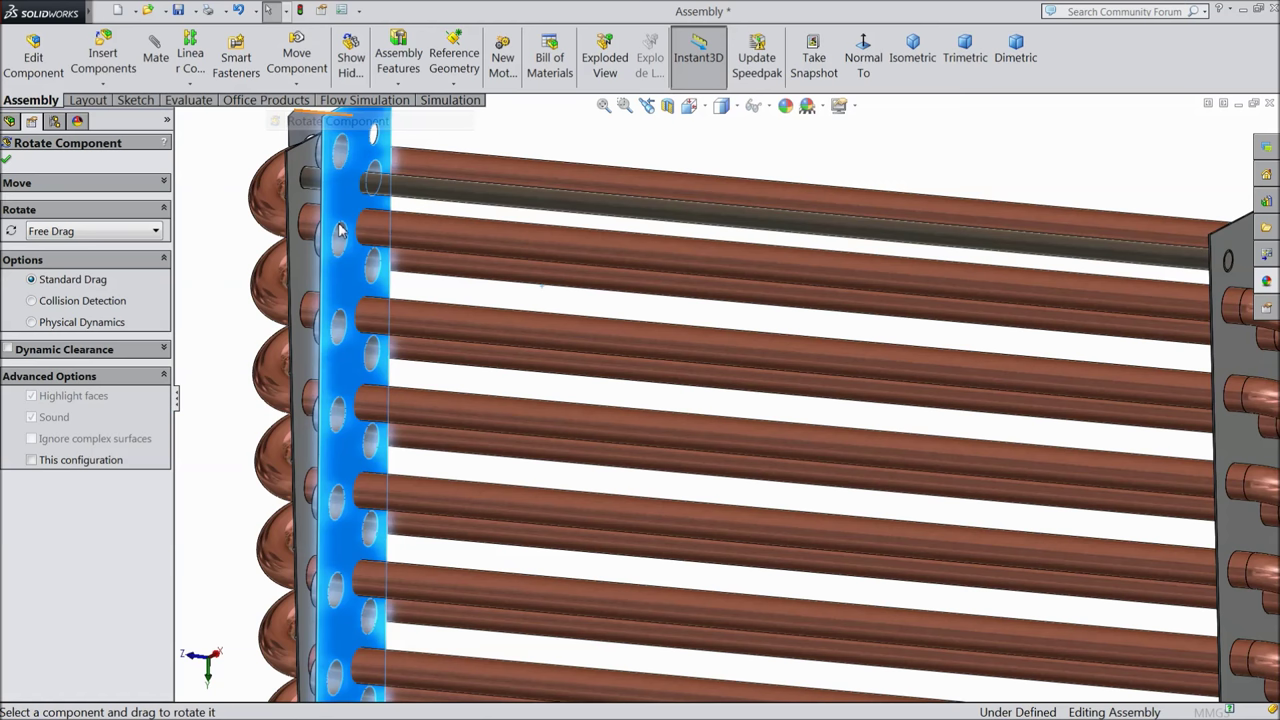
pyautogui.moveTo(335, 270); pyautogui.dragTo(372, 203)
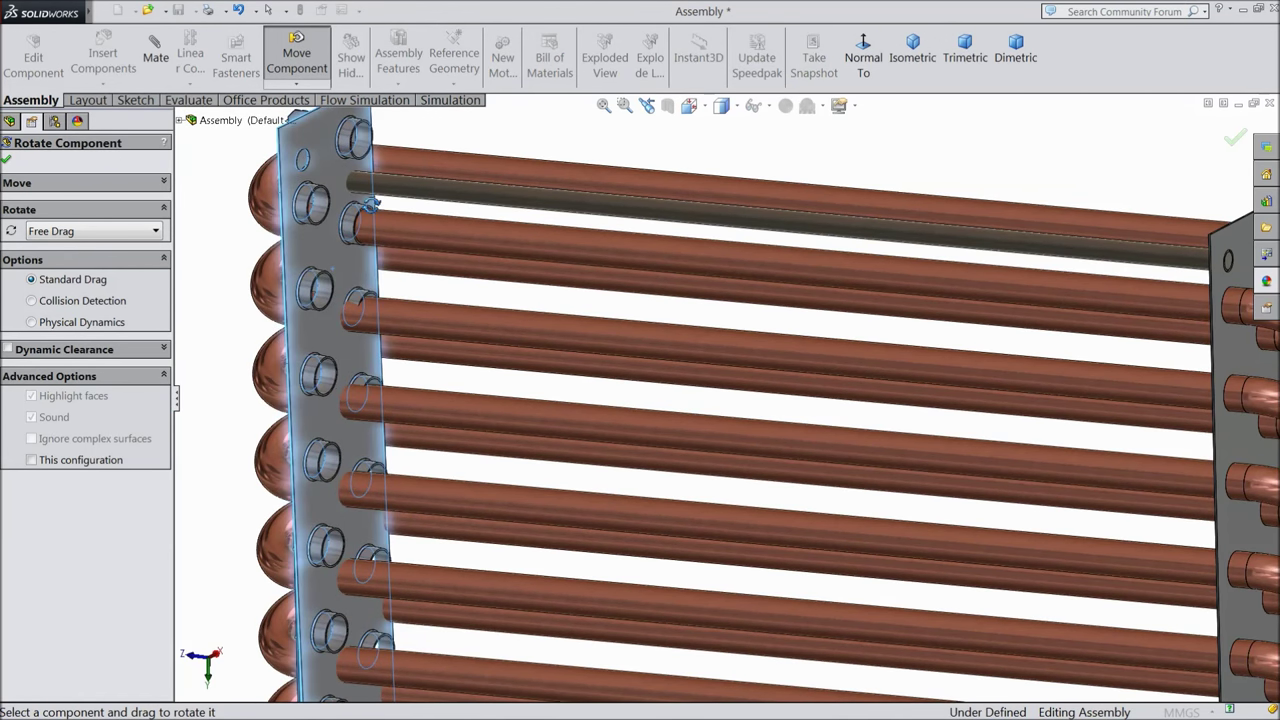
pyautogui.click(6, 161)
# - Add a concentric mate between the uppermost Pipe 3's outer face and the inner face of the cooling plate's uppermost collar
pyautogui.scroll(-2, 450, 200)
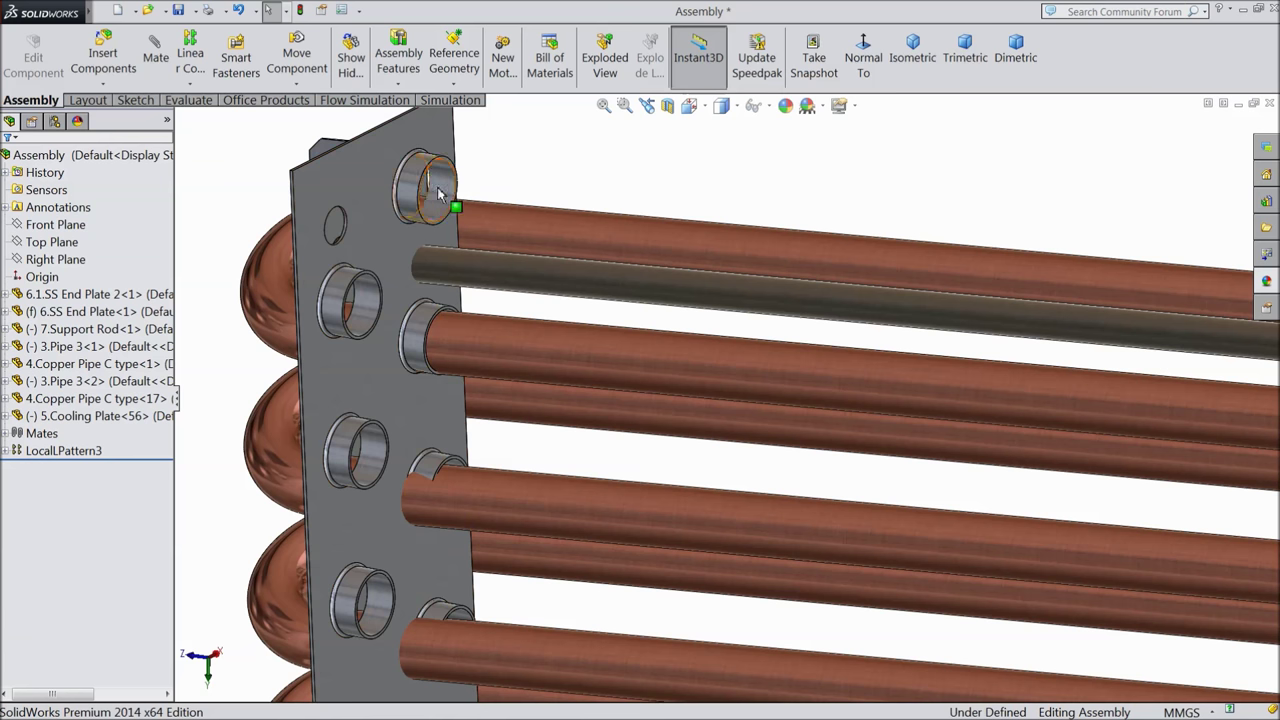
pyautogui.click(155, 60)
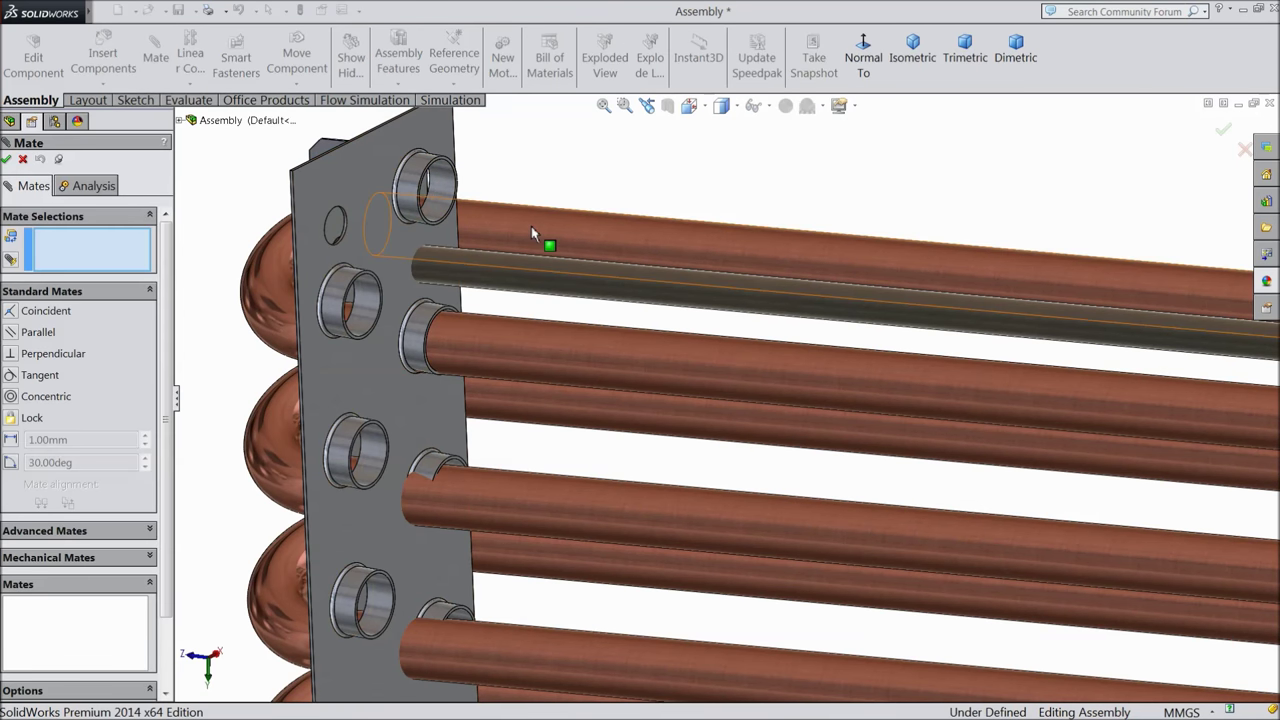
pyautogui.click(532, 233)
pyautogui.click(441, 201)
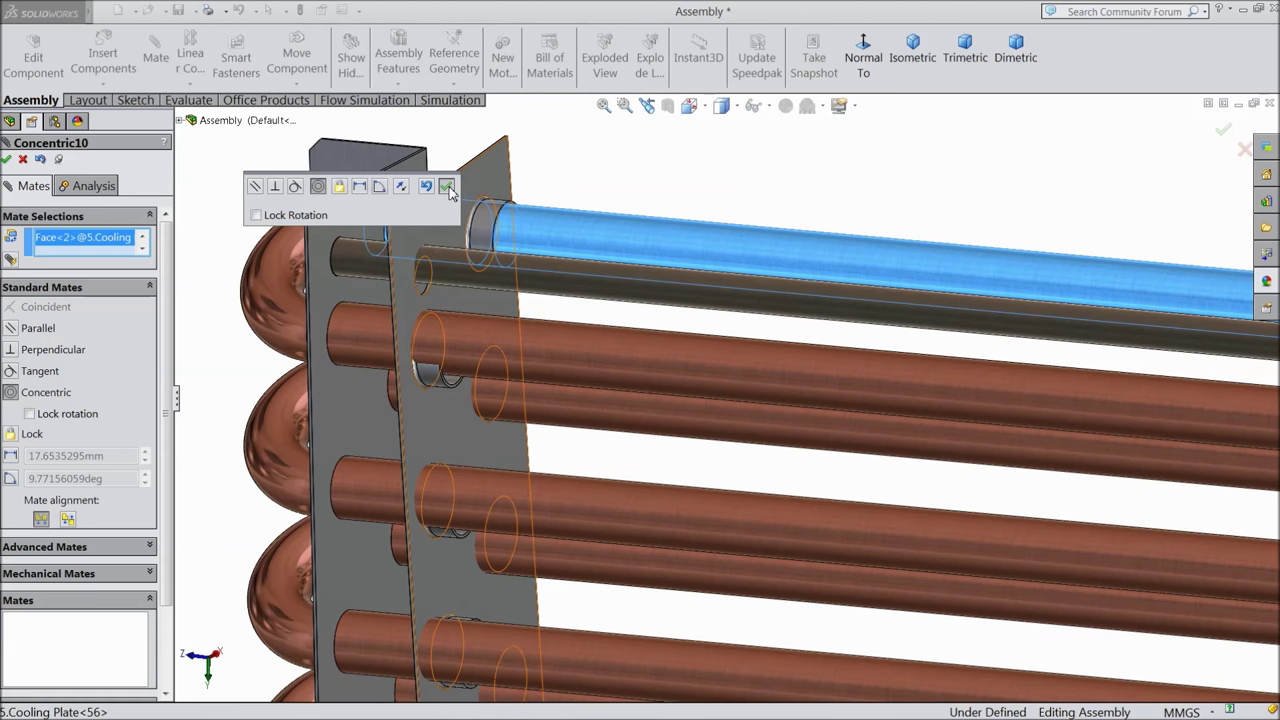
pyautogui.click(447, 187)
# - Swing the cooling plate clear and add a concentric mate between the lower seed Pipe 3 and the plate's matching collar
pyautogui.moveTo(428, 416); pyautogui.dragTo(380, 352)
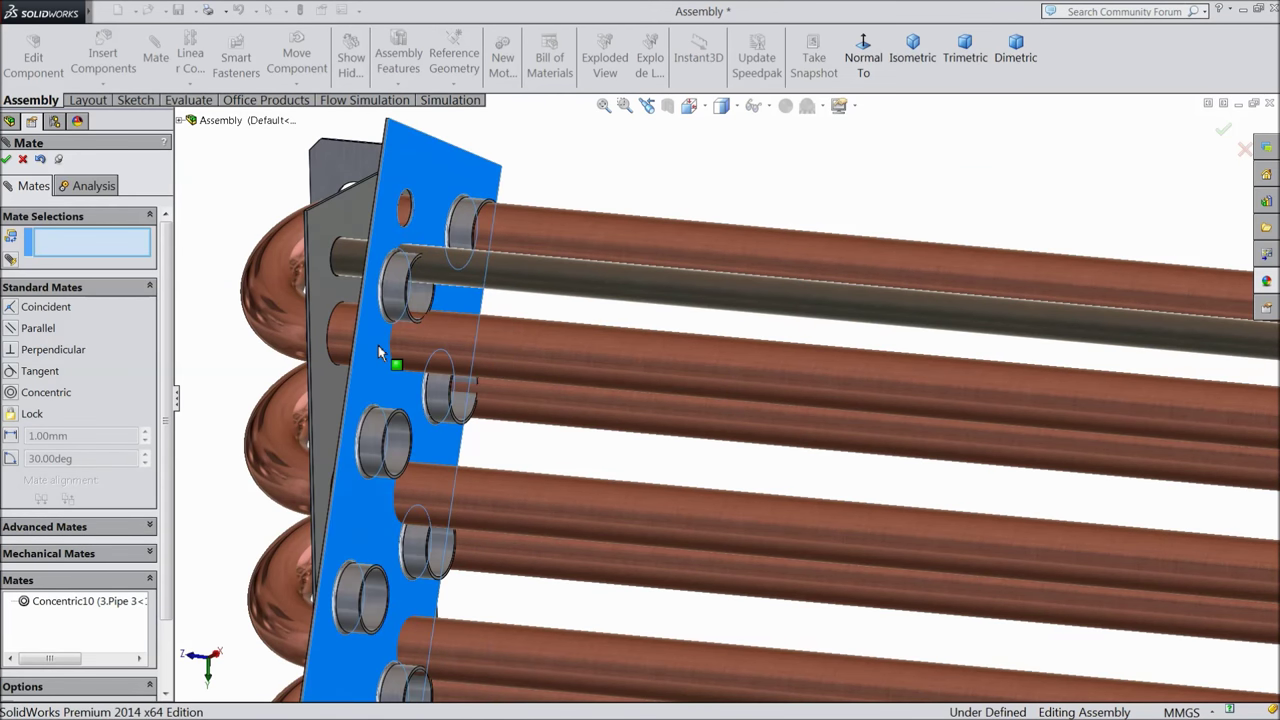
pyautogui.scroll(3, 380, 352)
pyautogui.click(628, 382)
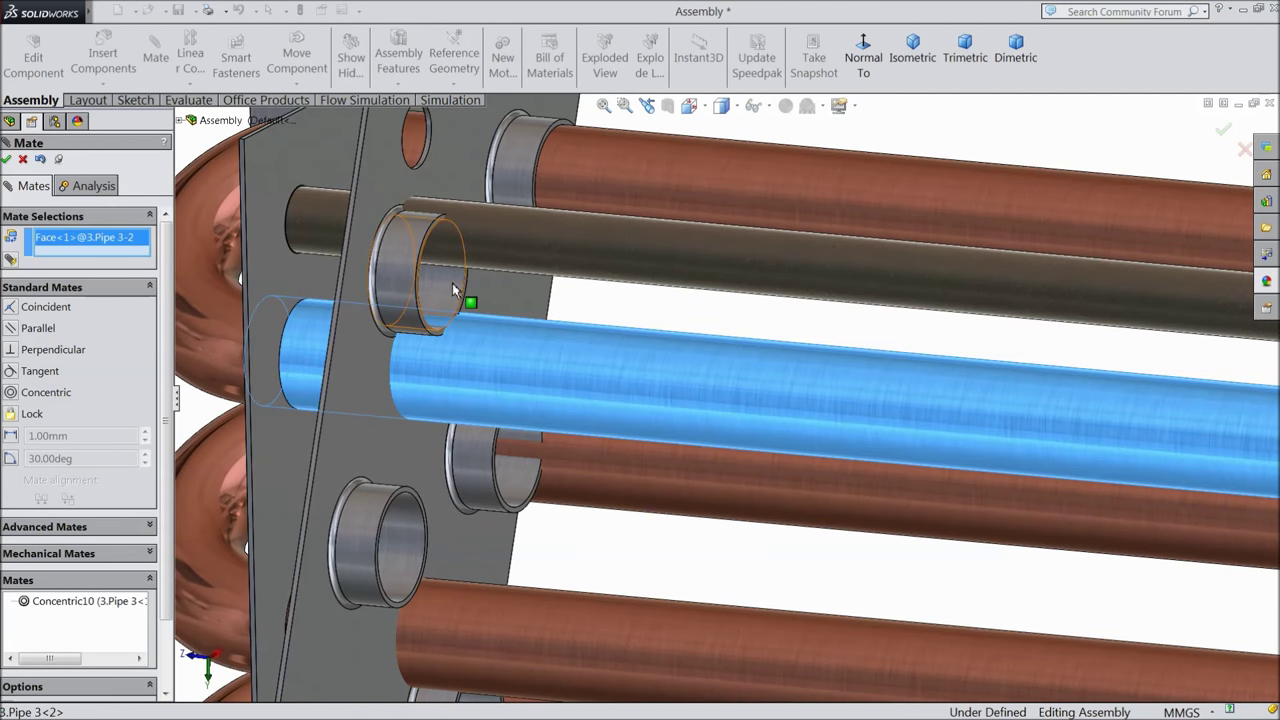
pyautogui.click(453, 290)
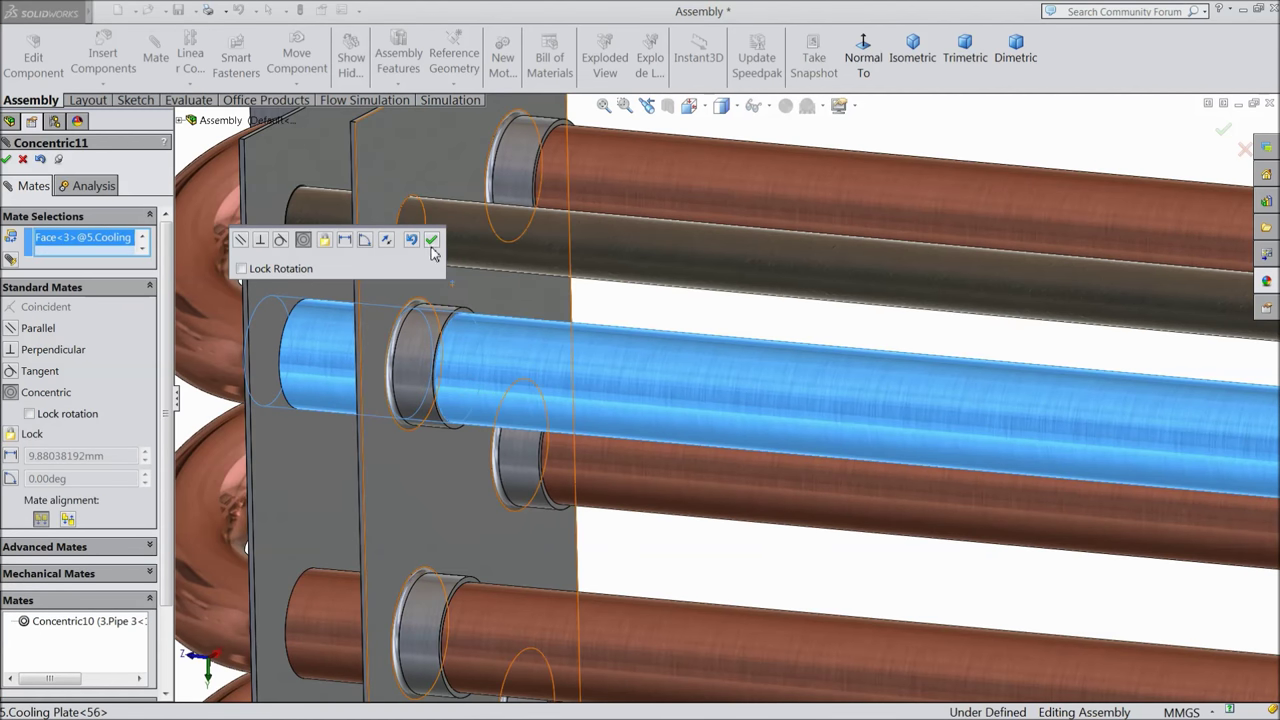
pyautogui.click(432, 242)
# - Add a 5 mm distance mate between the cooling plate's face and the facing side of 6.SS End Plate, and finish mating
pyautogui.scroll(-5, 600, 450)
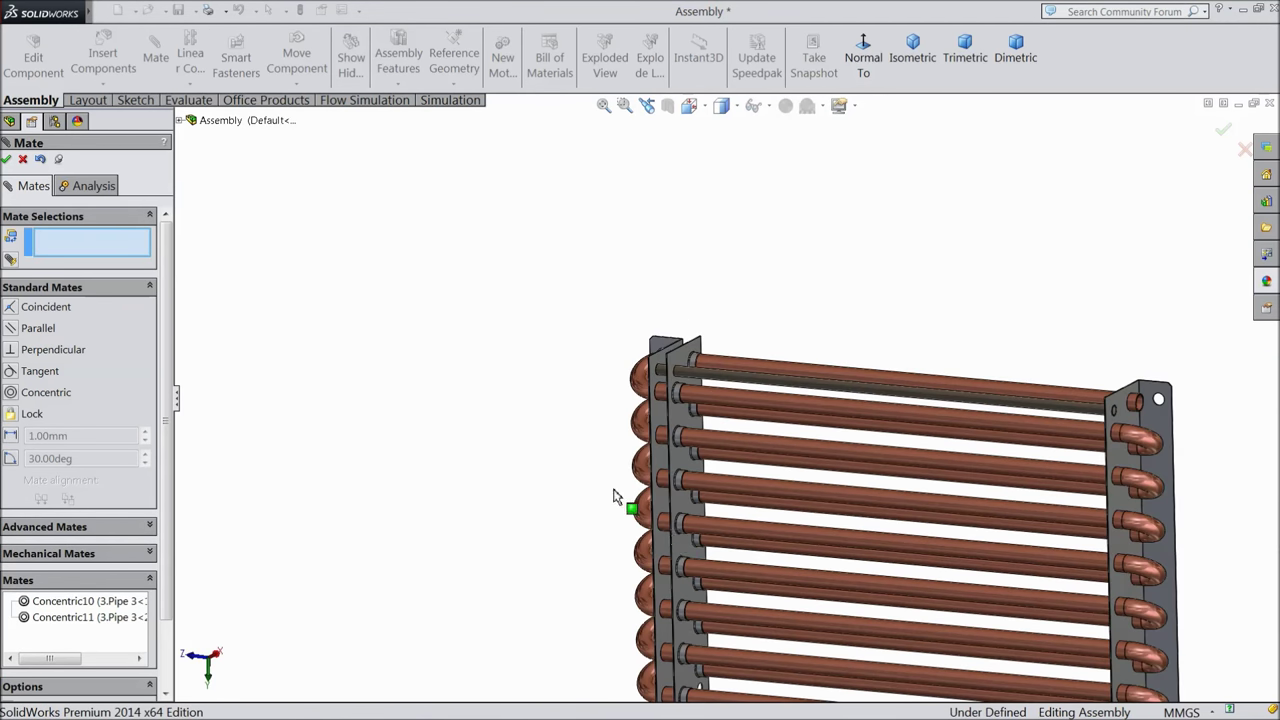
pyautogui.scroll(3, 709, 430)
pyautogui.moveTo(666, 394); pyautogui.dragTo(743, 420, button='middle')
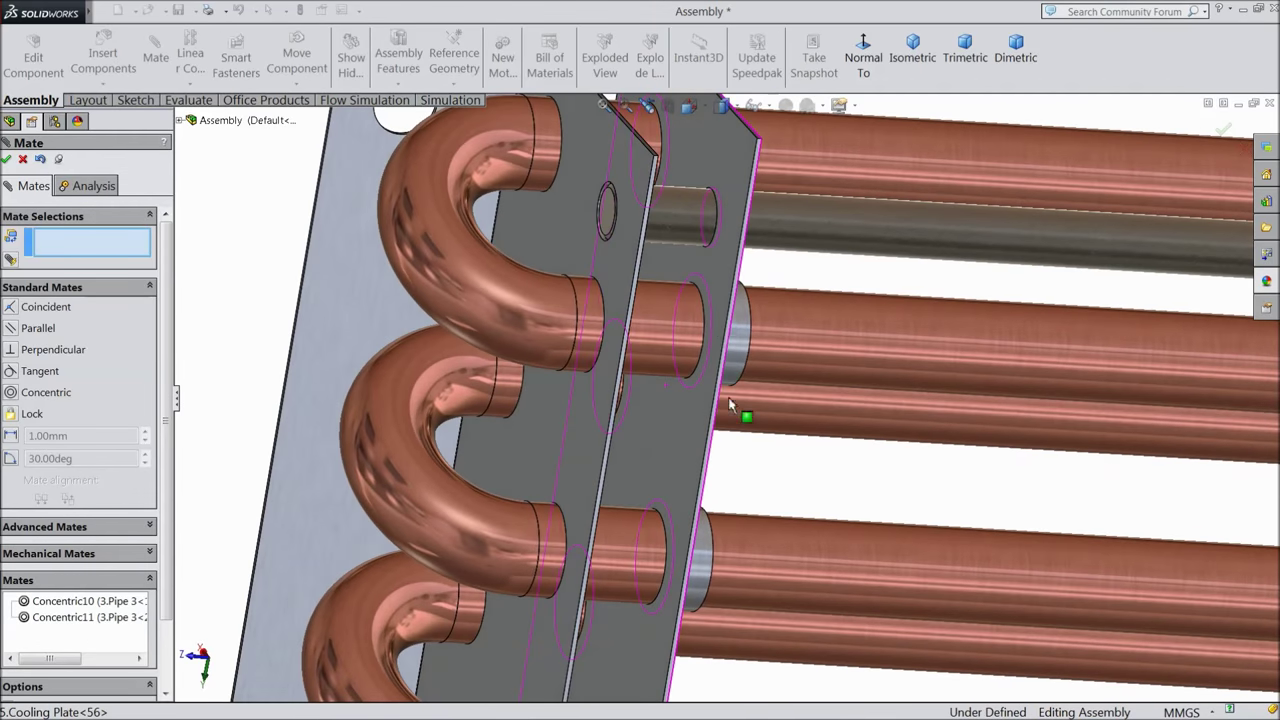
pyautogui.click(712, 284)
pyautogui.moveTo(731, 309); pyautogui.dragTo(600, 330, button='middle')
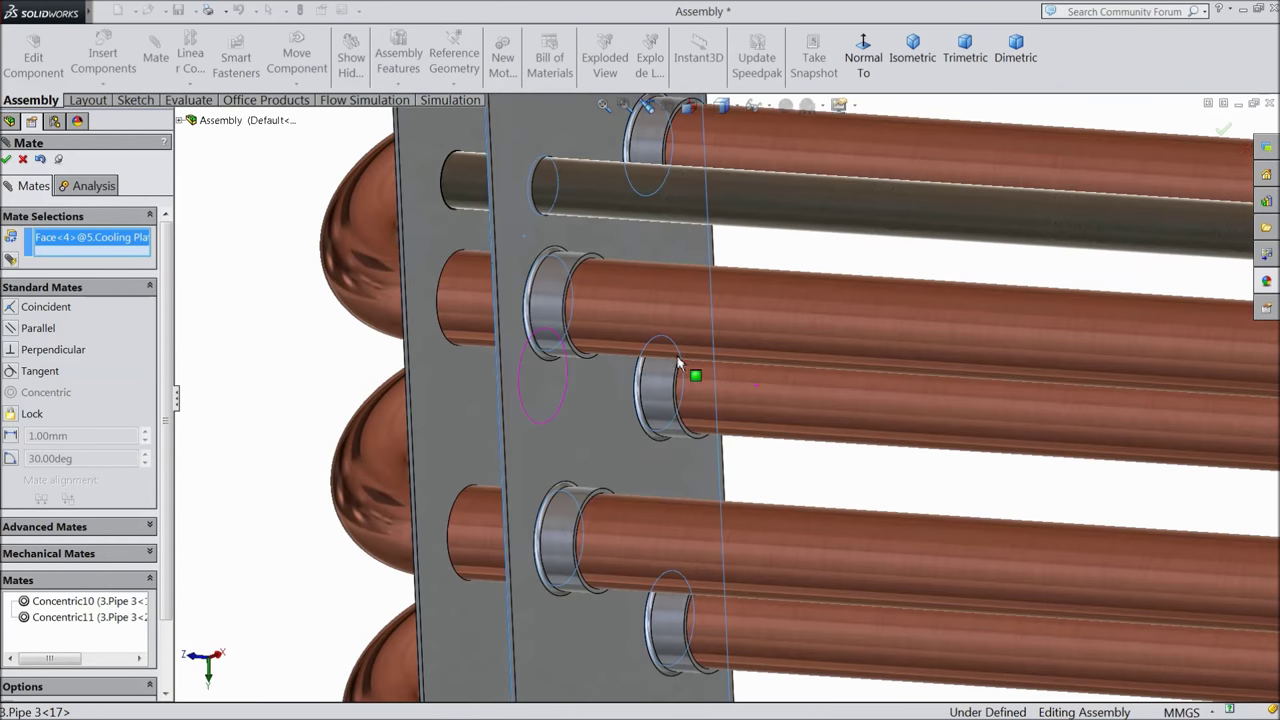
pyautogui.click(433, 249)
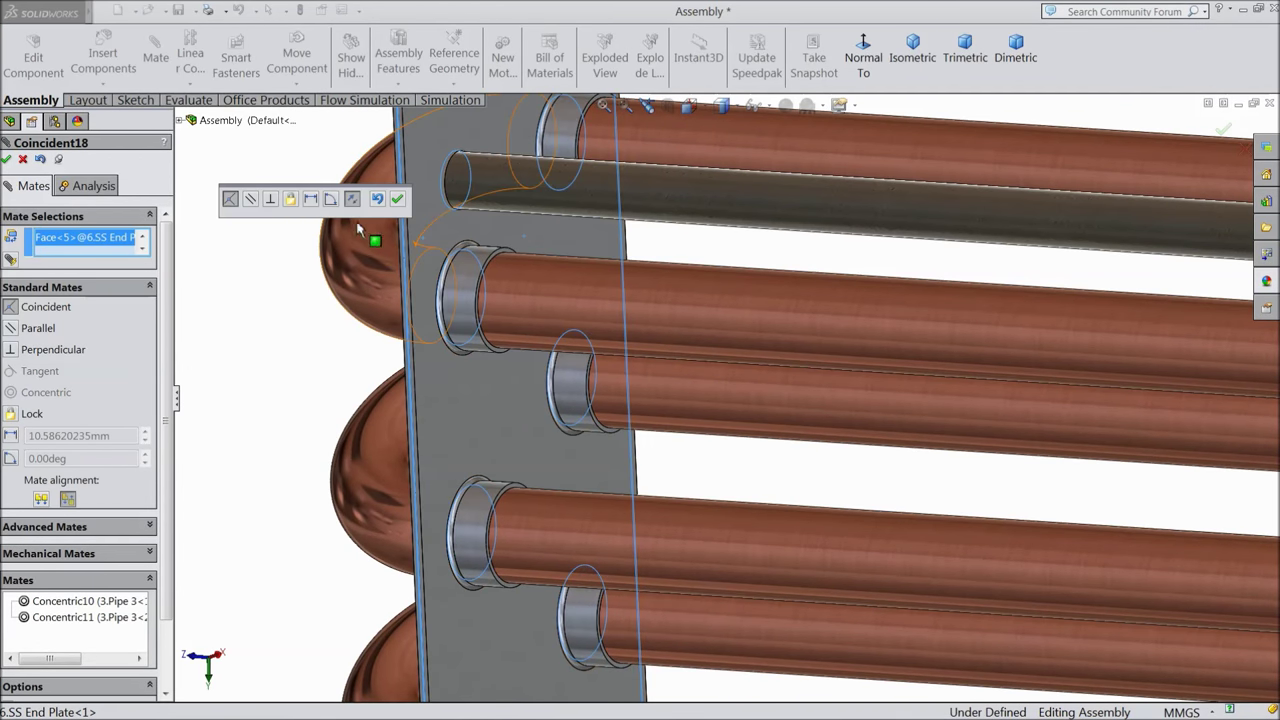
pyautogui.click(310, 199)
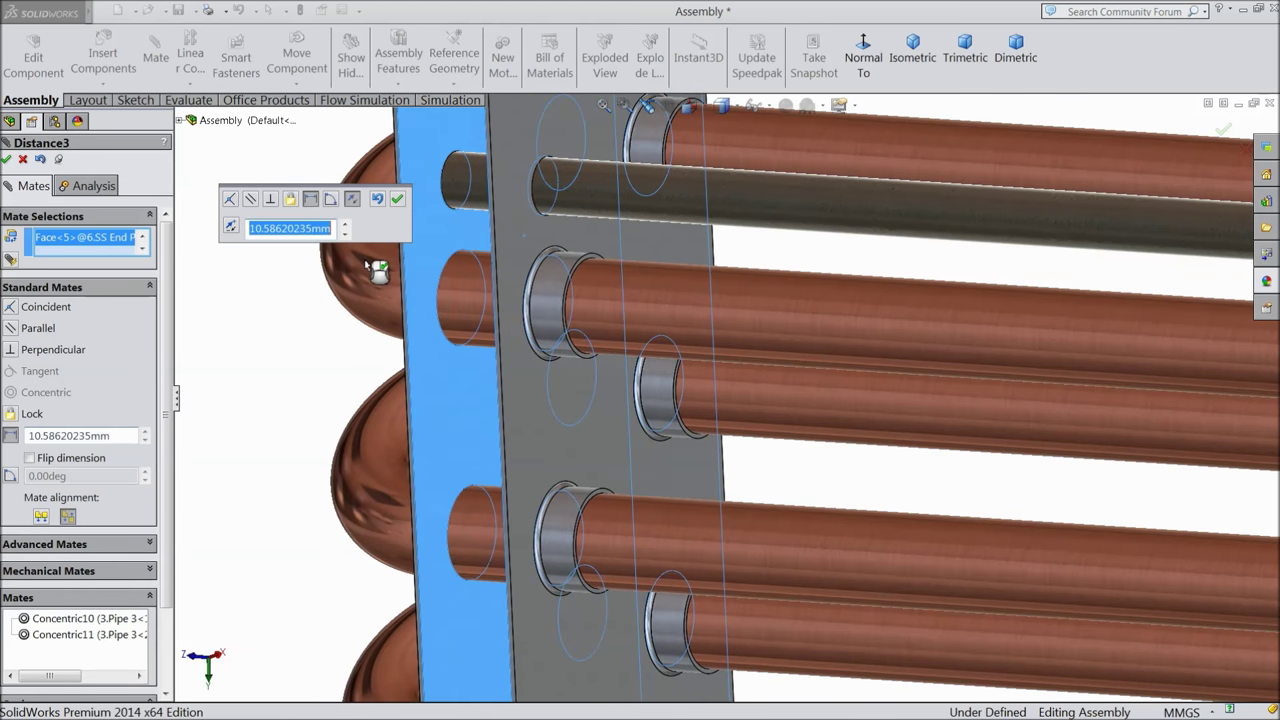
pyautogui.write('5')
pyautogui.press('Return')
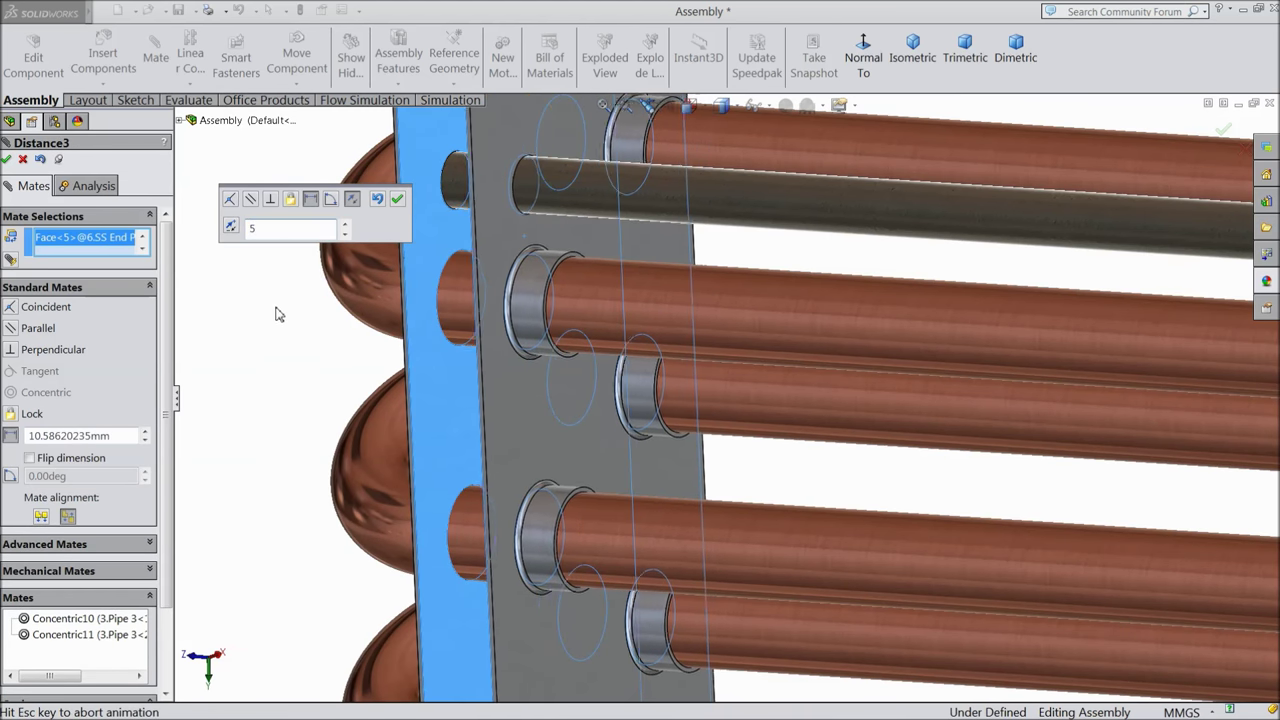
pyautogui.click(397, 200)
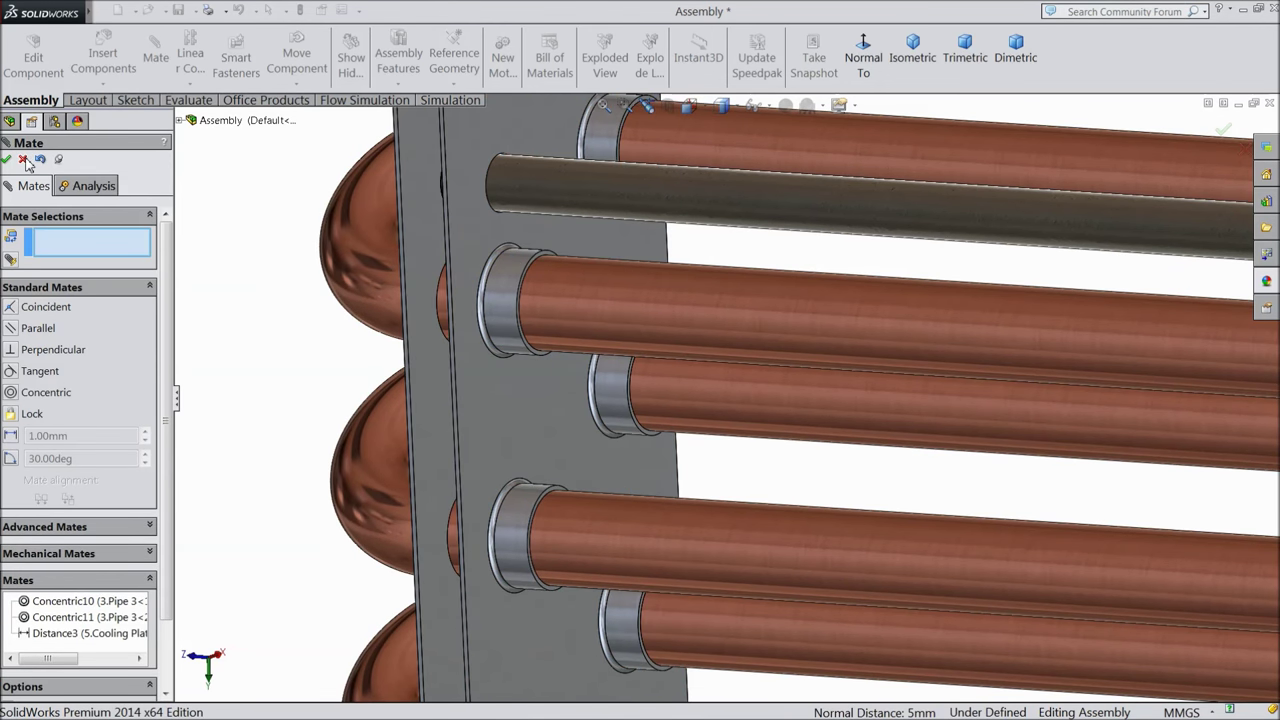
pyautogui.click(24, 163)
# - Start a linear component pattern directed along the short thickness edge at the cooling plate's upper corner
pyautogui.scroll(6, 289, 303)
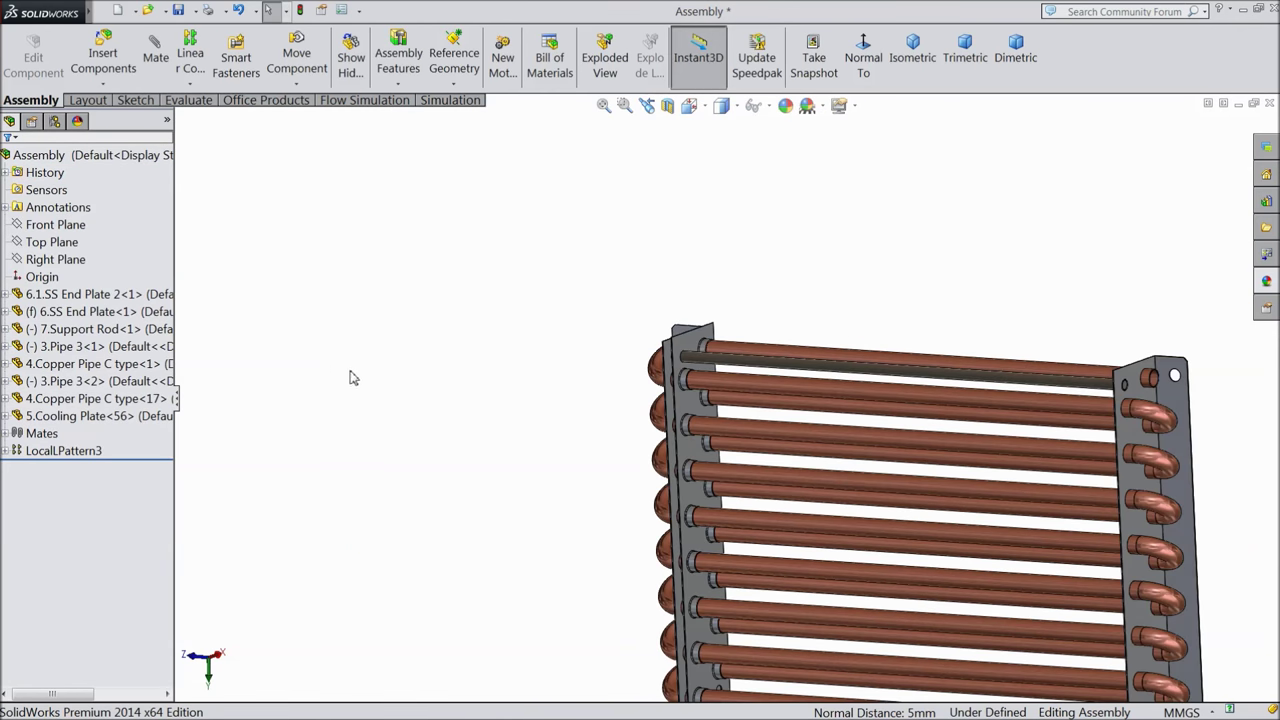
pyautogui.scroll(-5, 1008, 522)
pyautogui.moveTo(771, 431); pyautogui.dragTo(612, 405, button='middle')
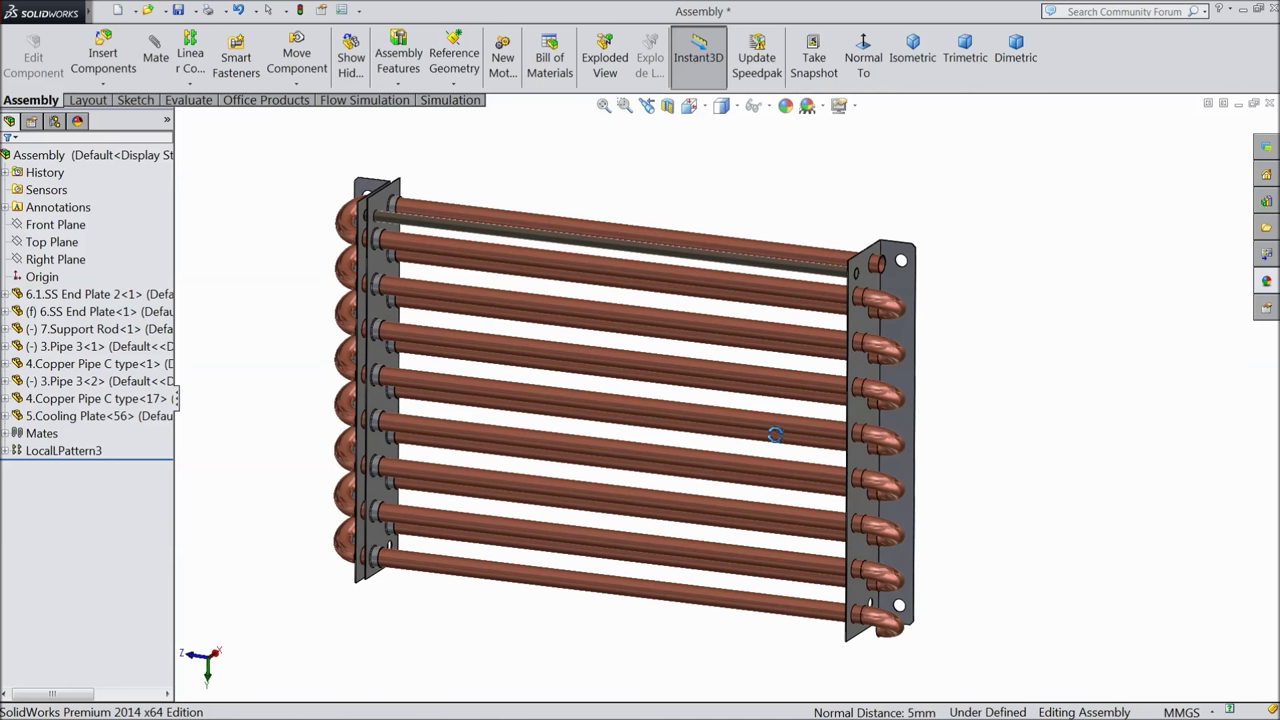
pyautogui.scroll(-2, 596, 392)
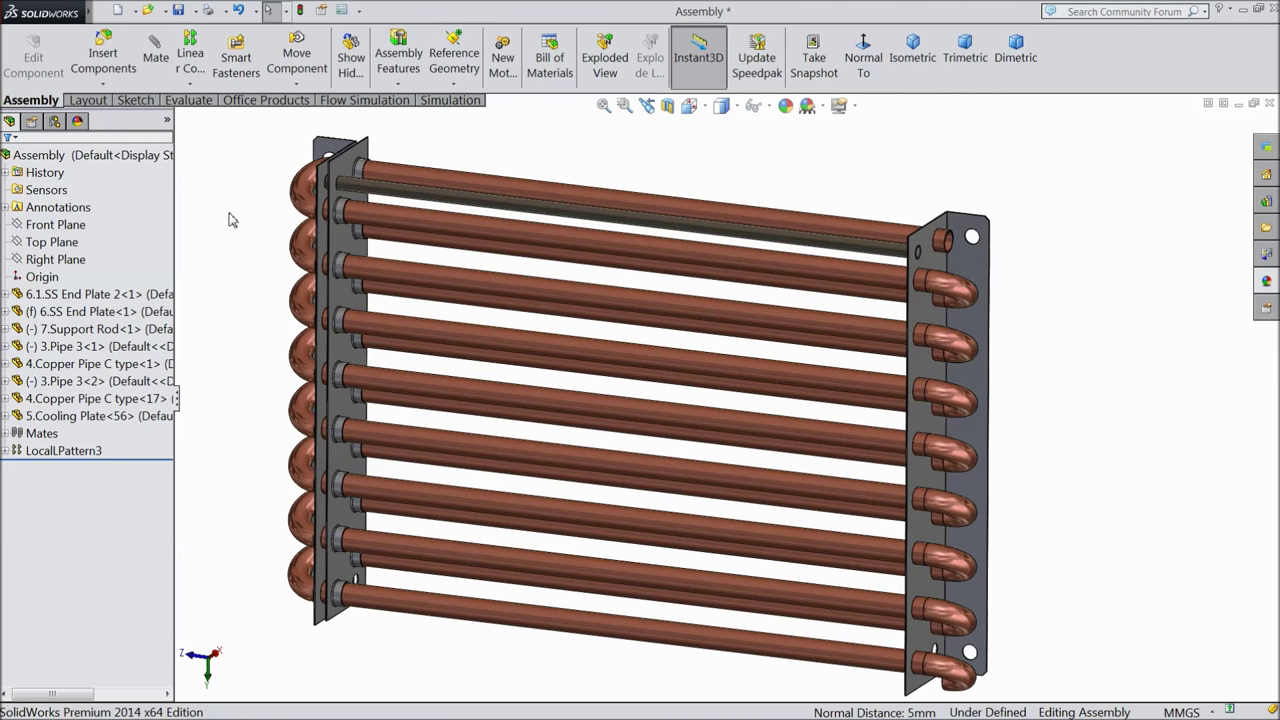
pyautogui.click(185, 88)
pyautogui.click(215, 103)
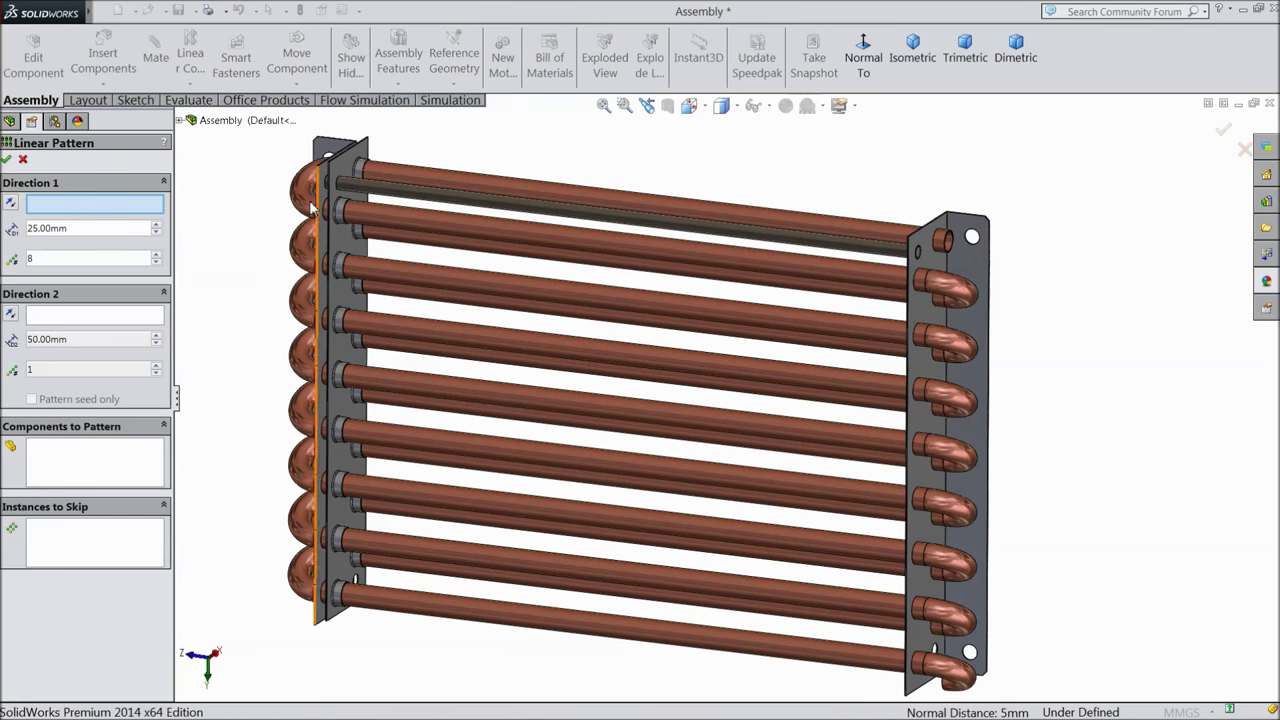
pyautogui.scroll(-10, 392, 202)
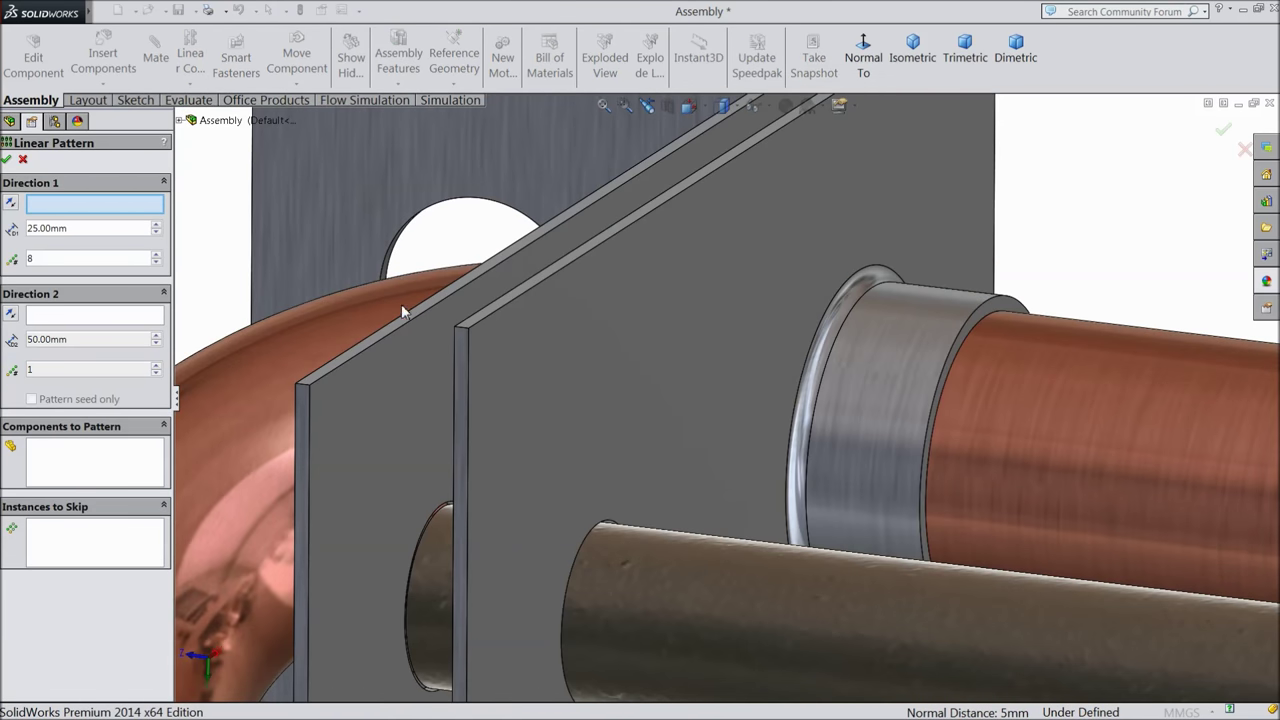
pyautogui.click(465, 330)
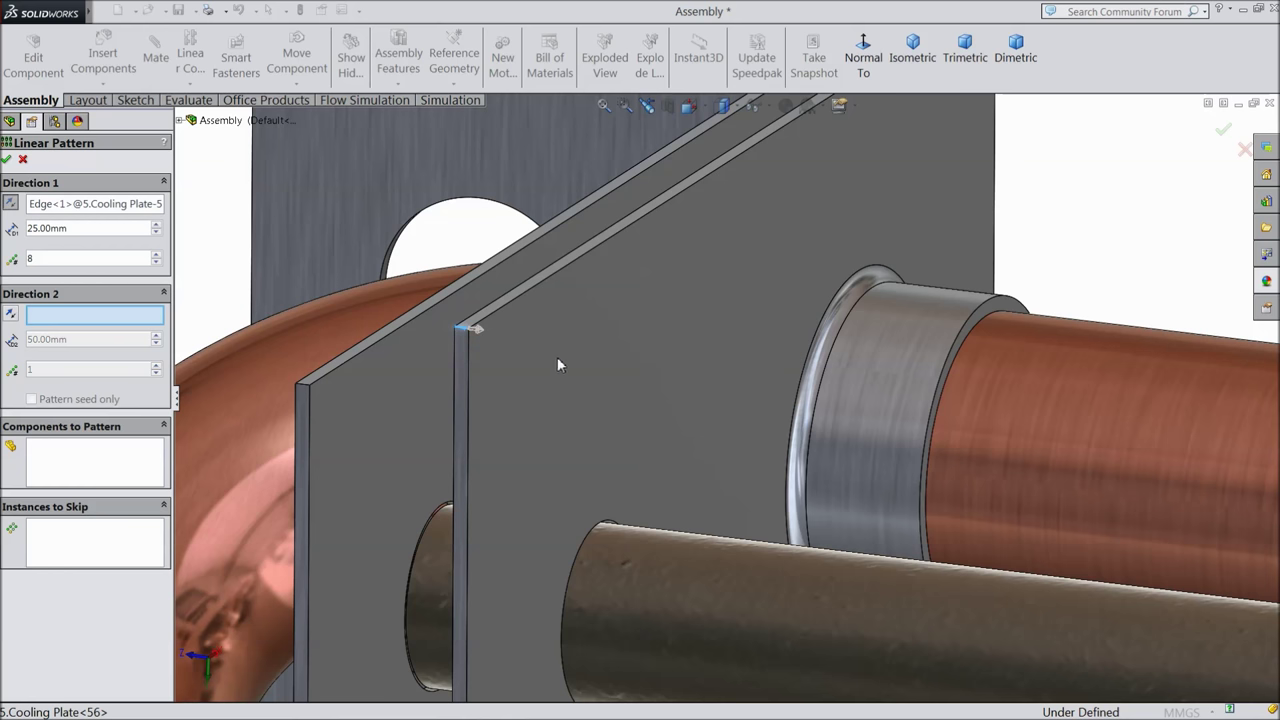
# - Set the linear pattern's first direction to 5 mm spacing and 55 instances
pyautogui.scroll(-3, 517, 355)
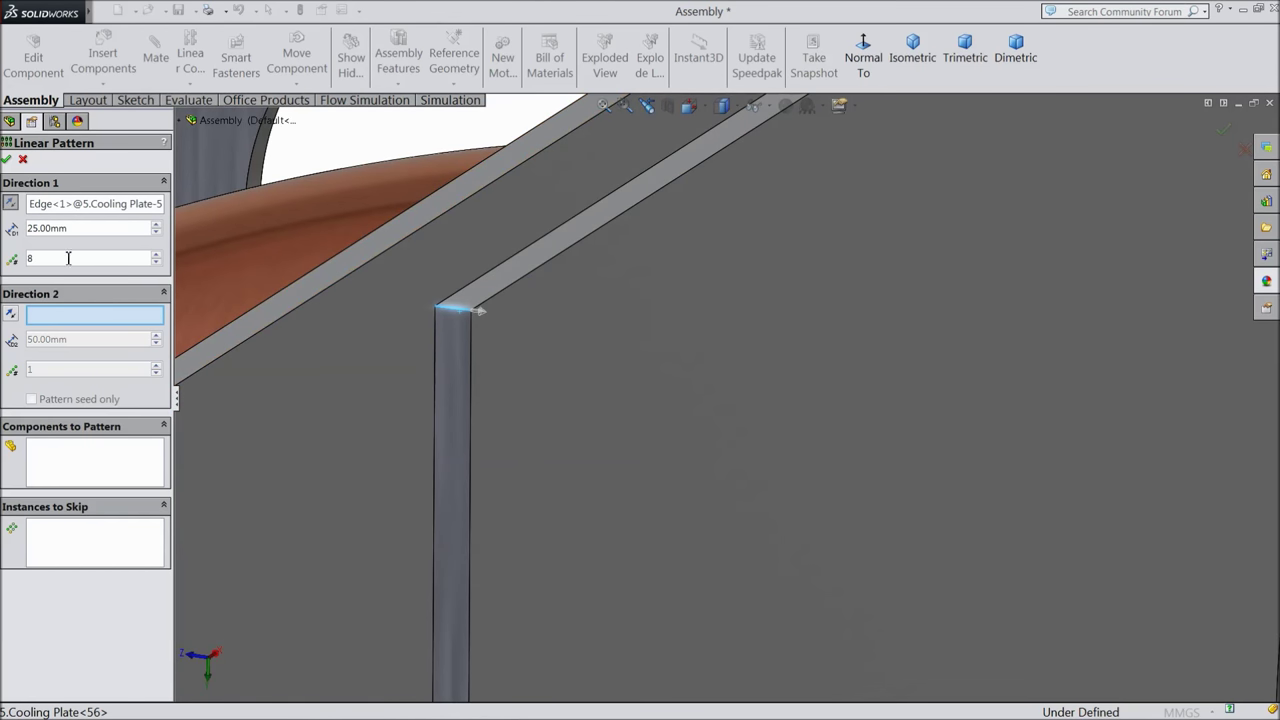
pyautogui.doubleClick(71, 228)
pyautogui.write('5')
pyautogui.press('Return')
pyautogui.doubleClick(46, 259)
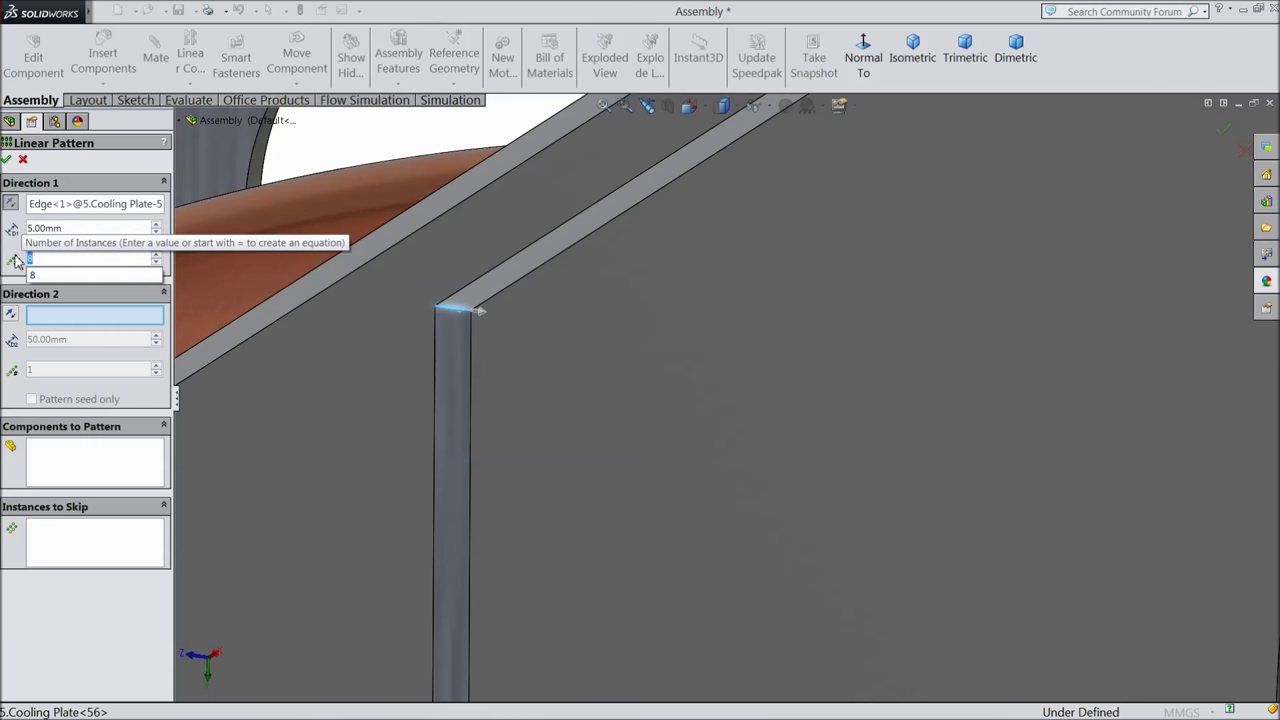
pyautogui.write('55')
pyautogui.press('Return')
pyautogui.scroll(6, 482, 335)
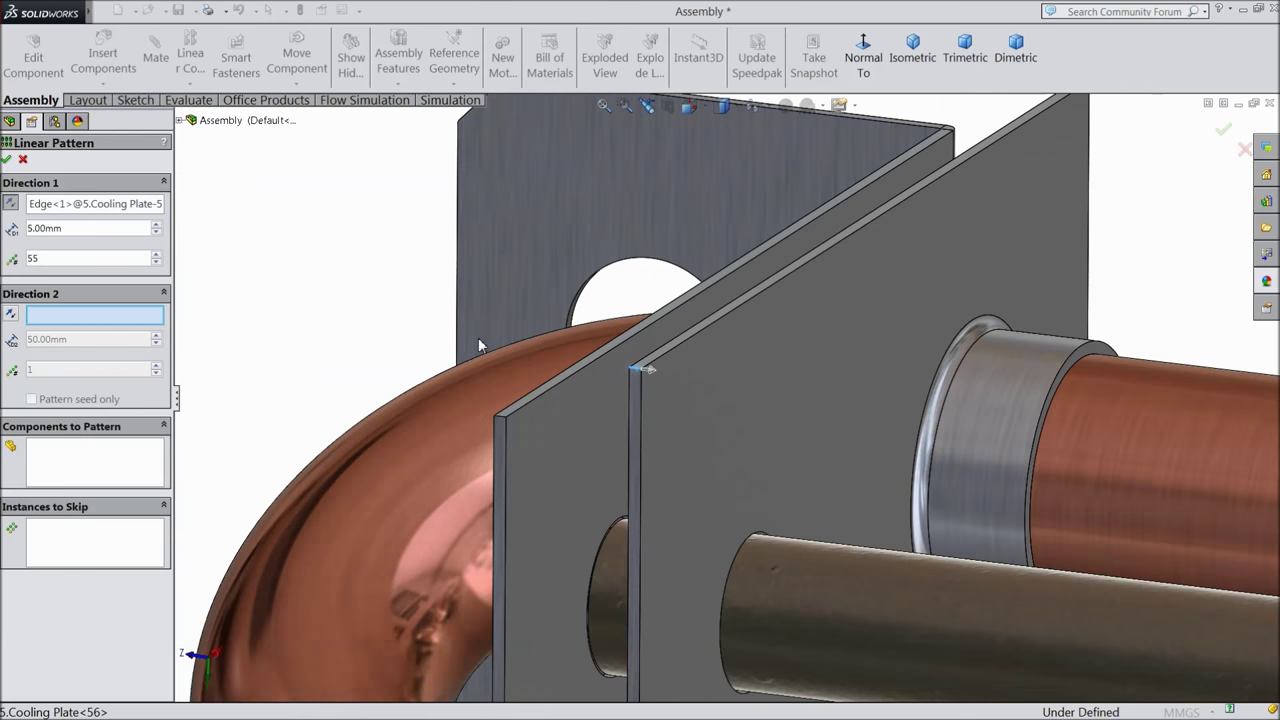
# - Choose the cooling plate as the component to pattern and create the linear pattern across the pipes
pyautogui.click(72, 467)
pyautogui.scroll(-2, 290, 470)
pyautogui.scroll(2, 380, 470)
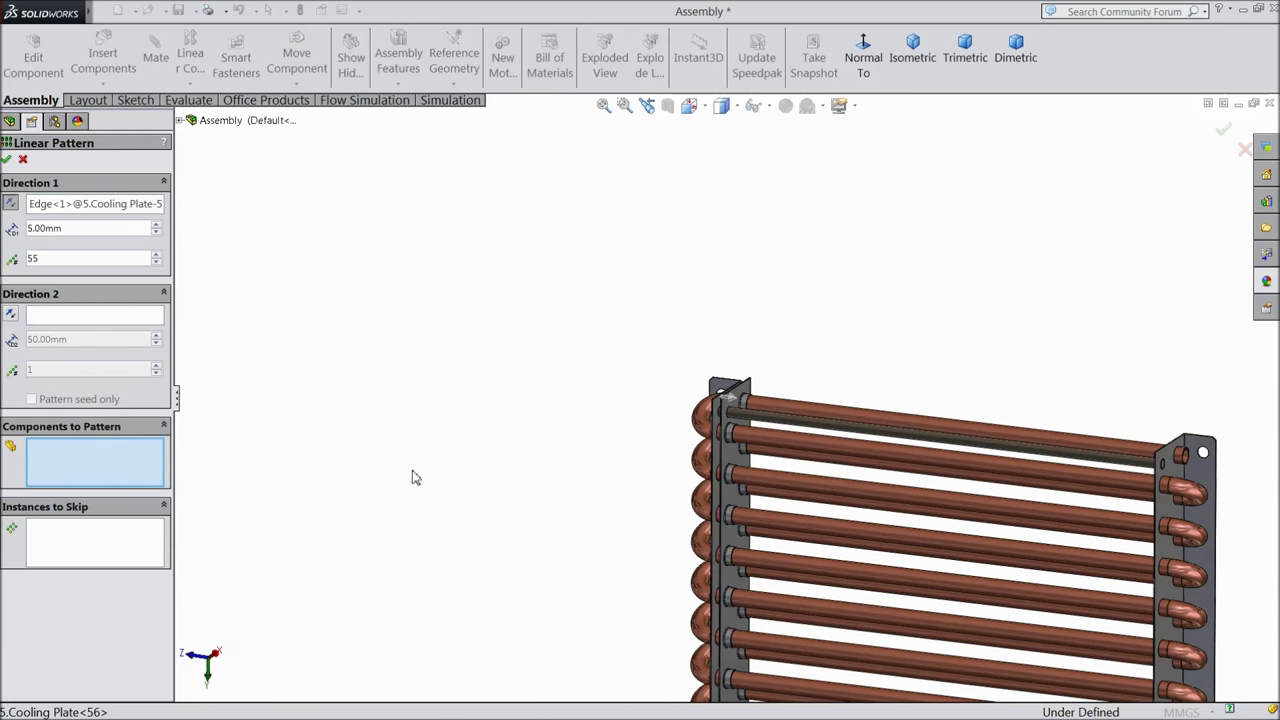
pyautogui.scroll(-4, 863, 531)
pyautogui.scroll(-2, 888, 457)
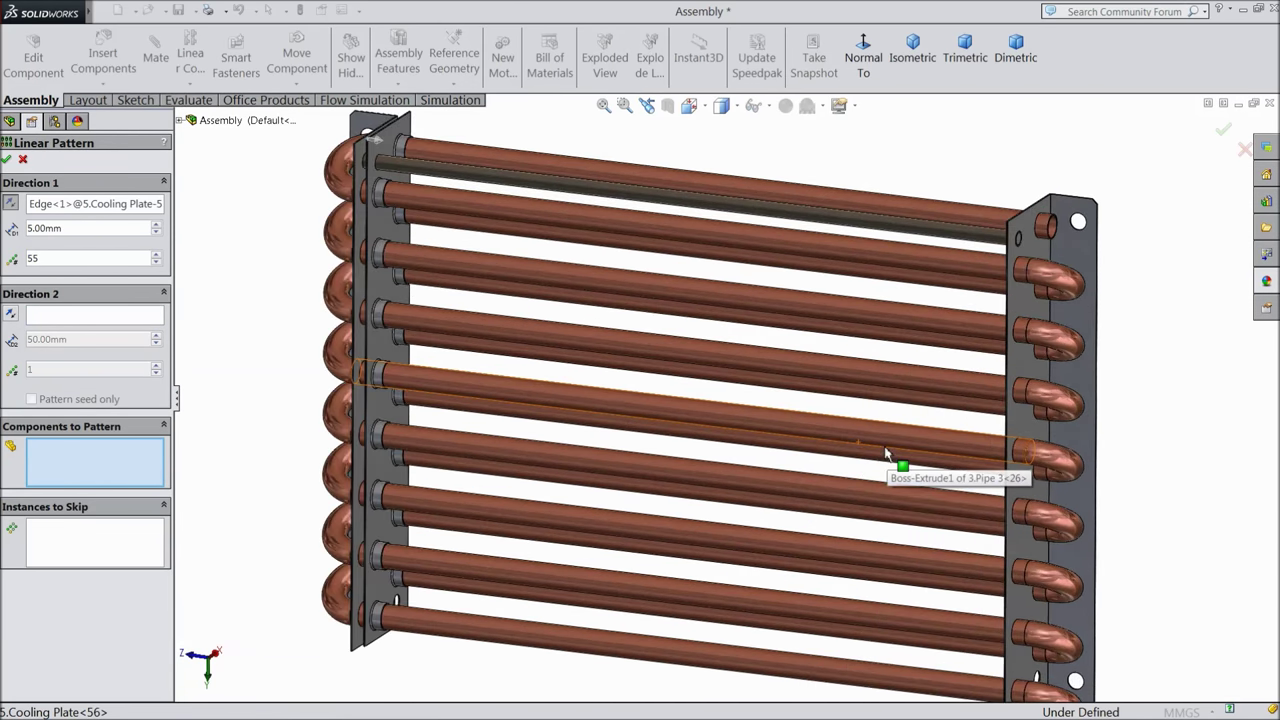
pyautogui.click(375, 343)
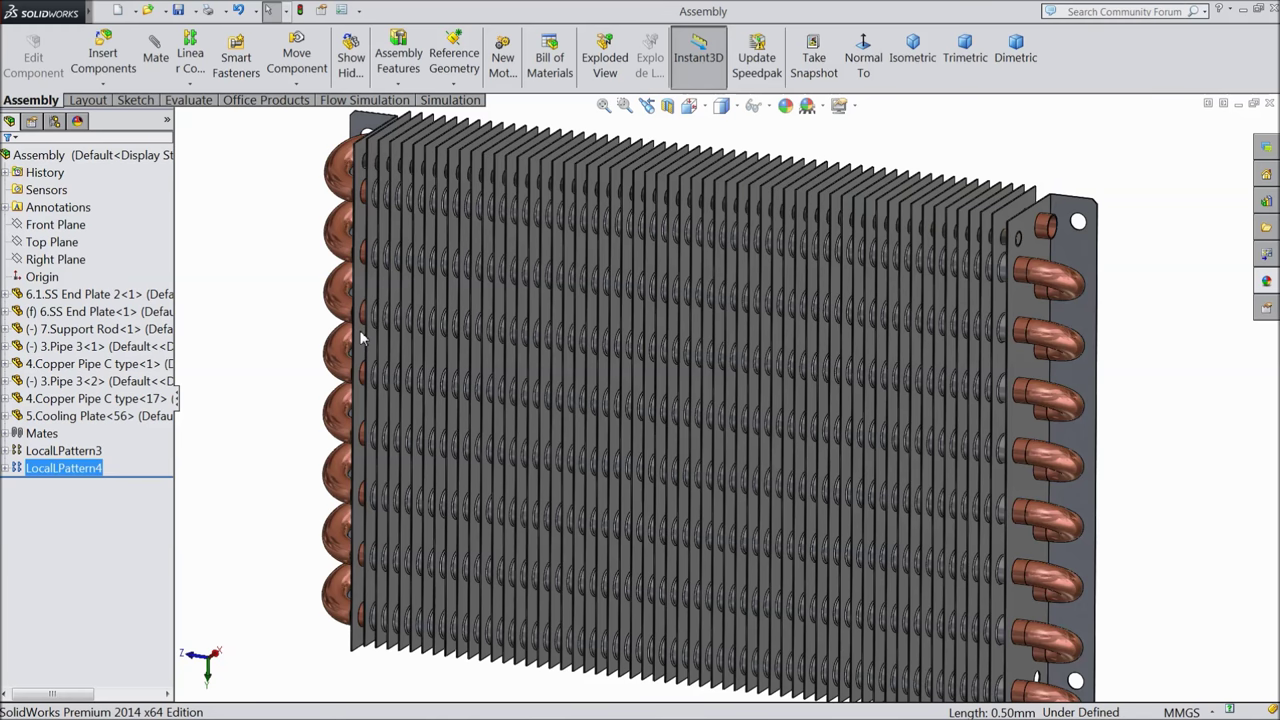
# - Suppress the cooling plate's linear pattern
pyautogui.press('f')
pyautogui.moveTo(318, 303); pyautogui.dragTo(308, 344, button='middle')
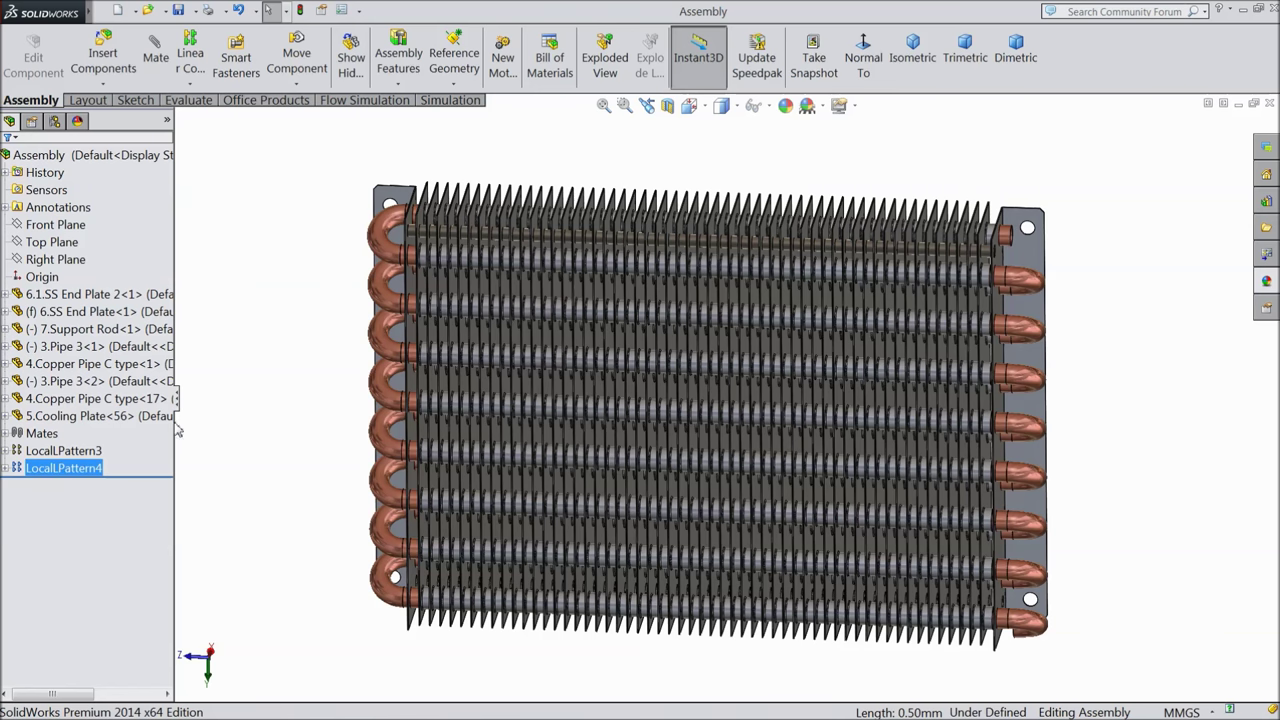
pyautogui.click(40, 468)
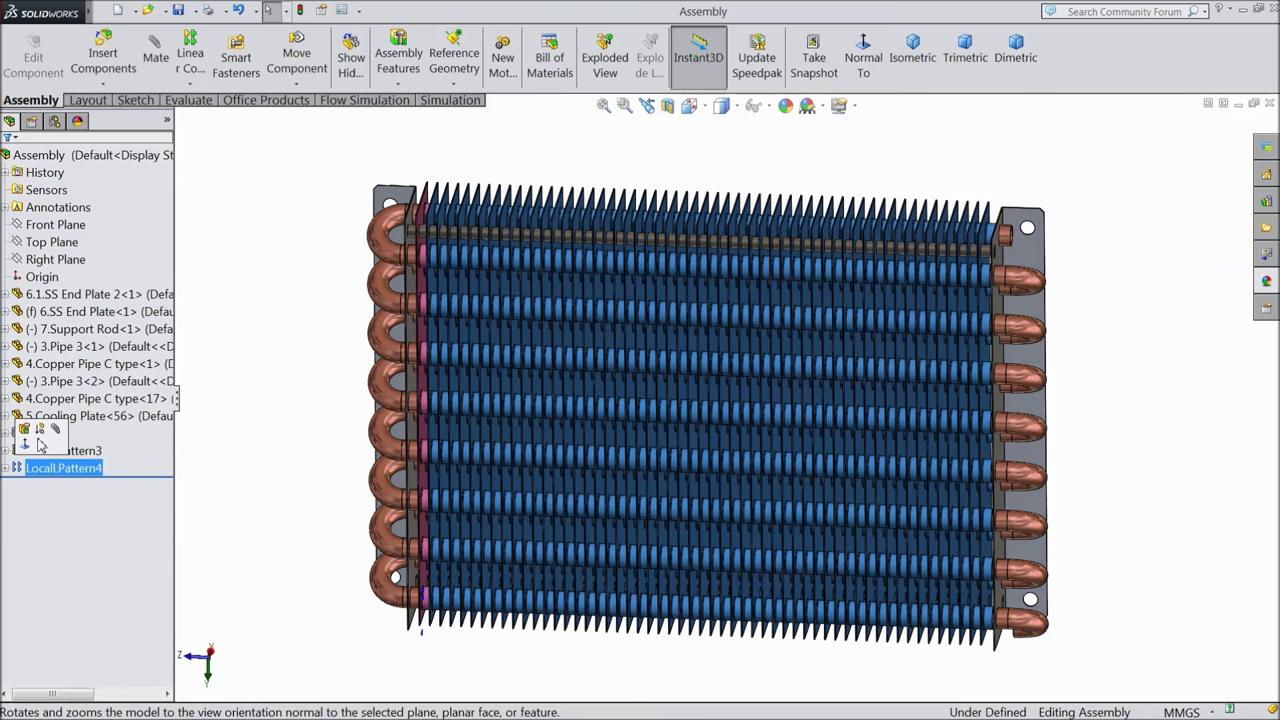
pyautogui.click(41, 431)
pyautogui.moveTo(268, 407); pyautogui.dragTo(244, 392, button='middle')
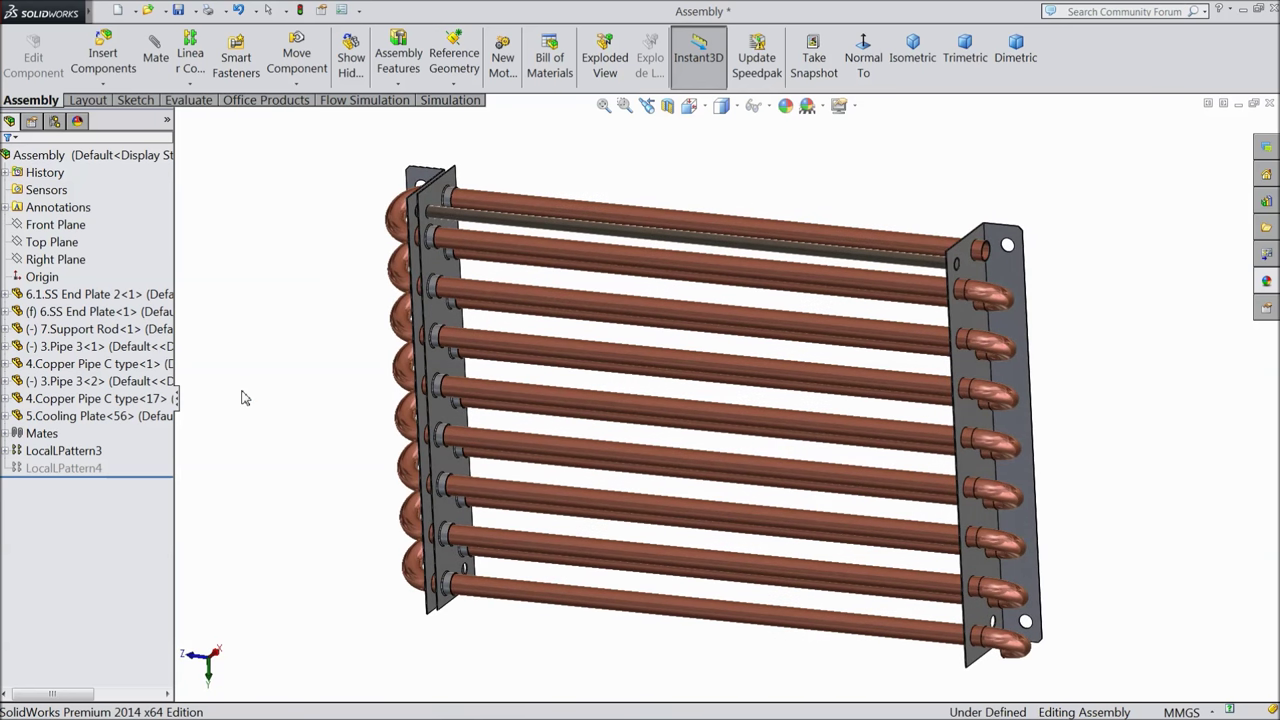
# - Insert a second 7.Support Rod from the Heat Exchanger folder and place it near the lower hole of 6.1.SS End Plate 2
pyautogui.press('f')
pyautogui.scroll(-2, 822, 430)
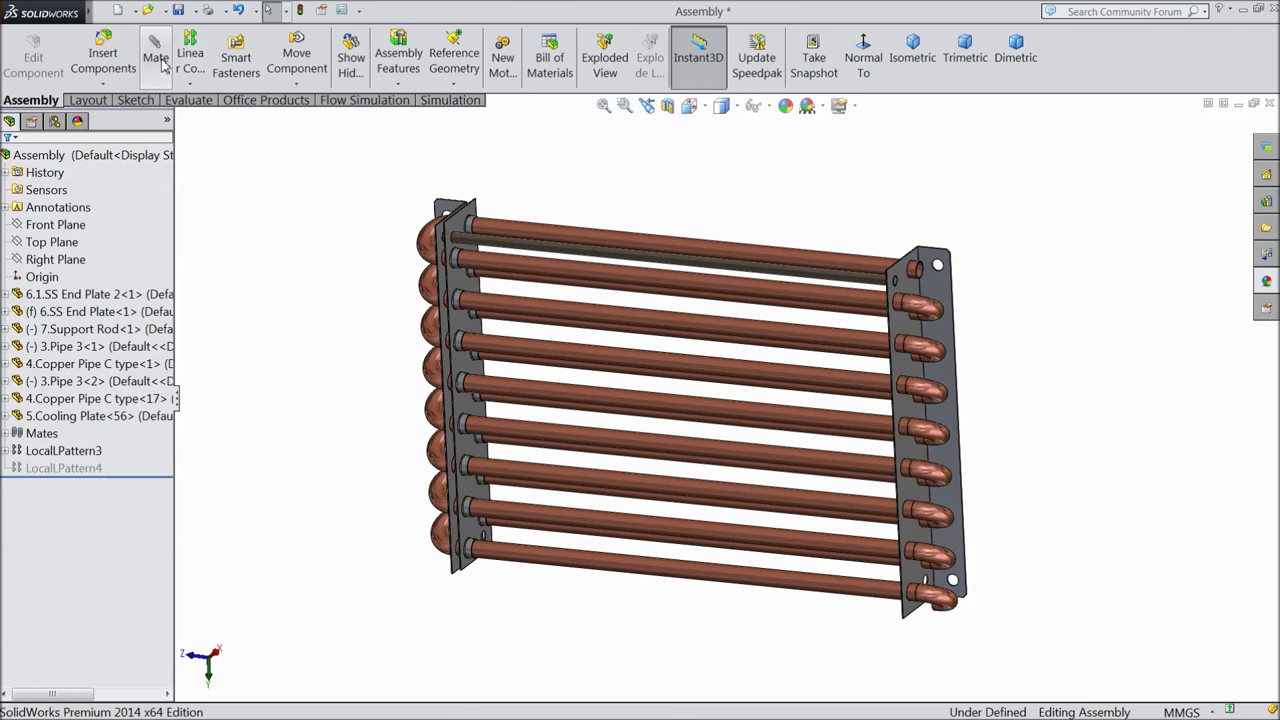
pyautogui.click(104, 62)
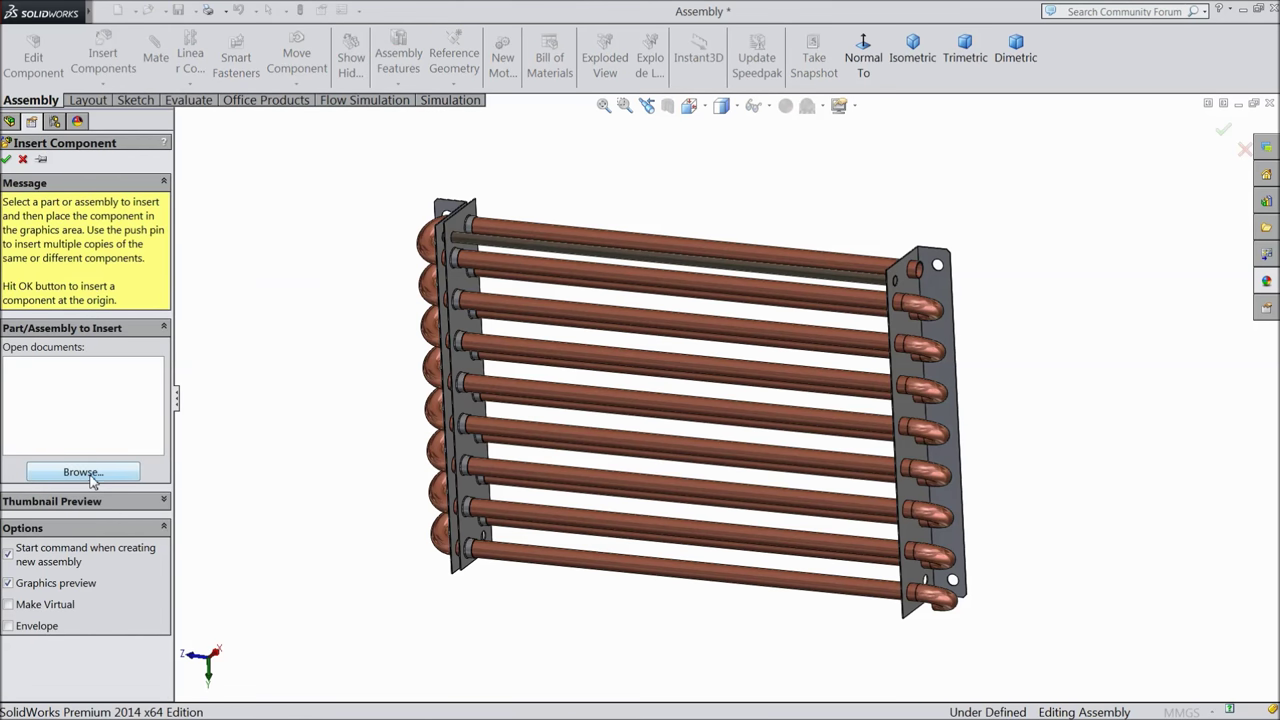
pyautogui.click(83, 472)
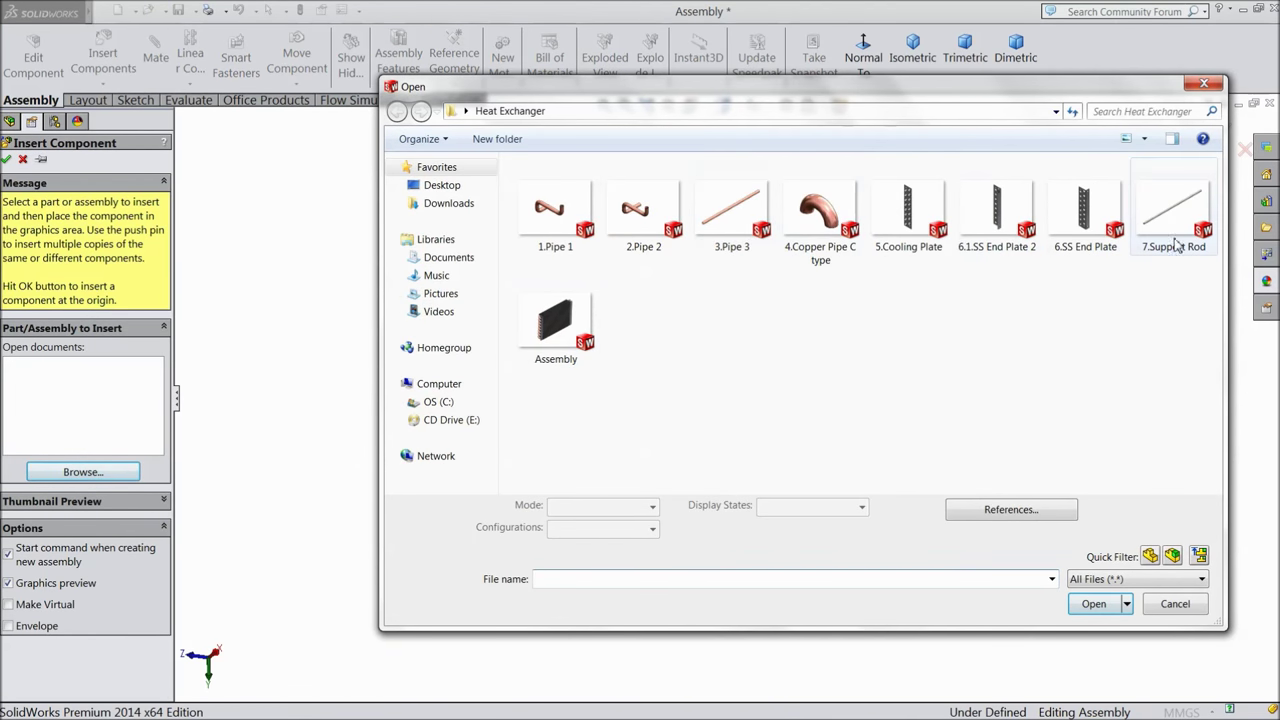
pyautogui.click(1176, 222)
pyautogui.click(1090, 605)
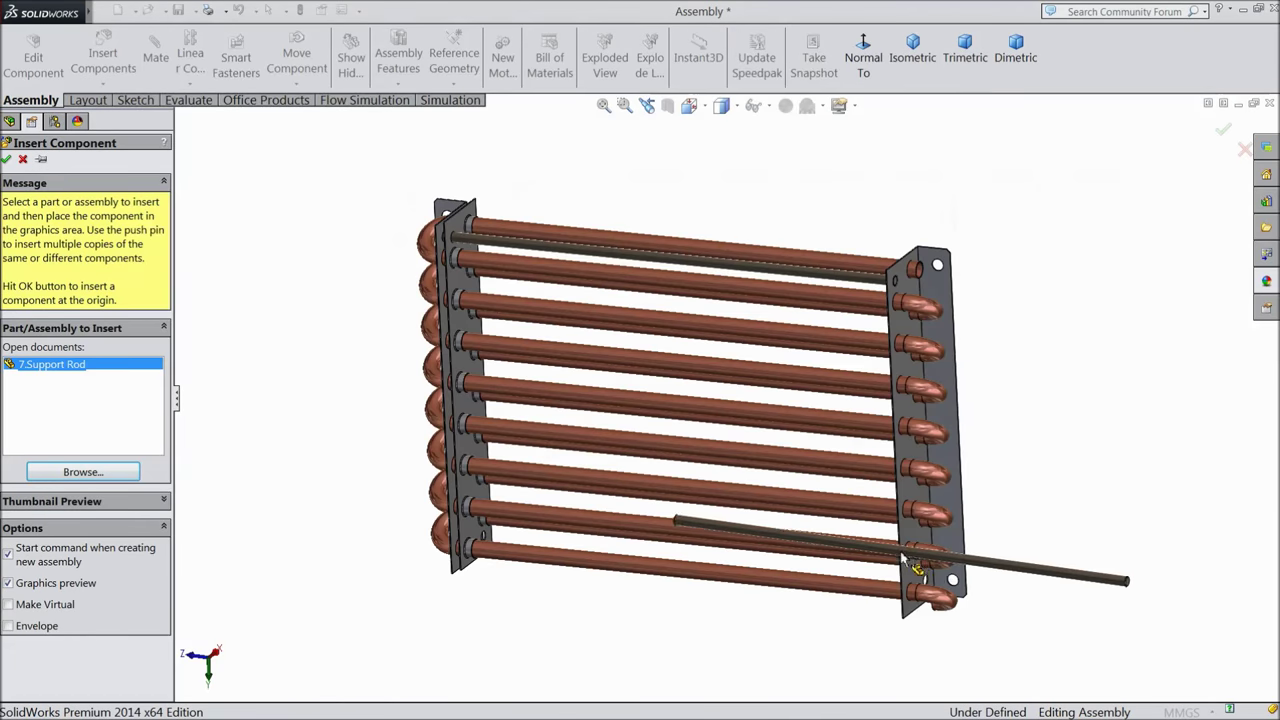
pyautogui.scroll(-5, 660, 526)
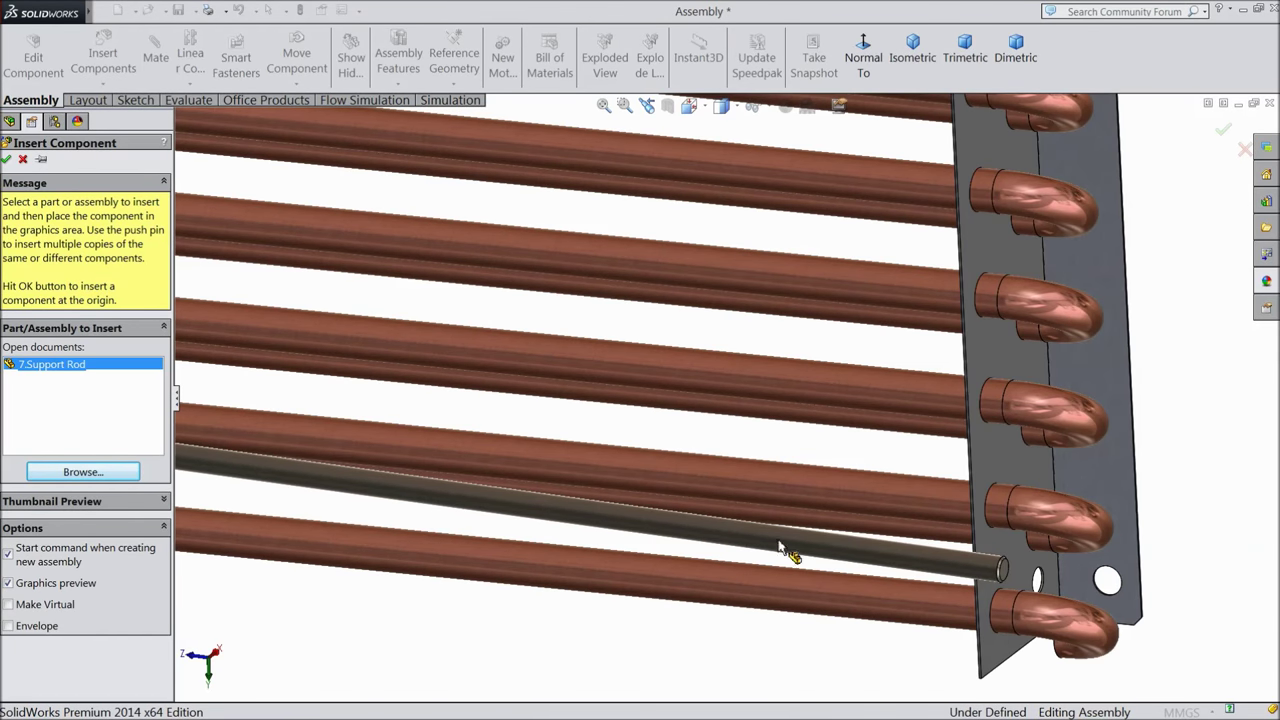
pyautogui.click(780, 548)
# - Add a concentric mate between the new support rod's outer face and the lower small hole of 6.1.SS End Plate 2
pyautogui.scroll(-2, 985, 573)
pyautogui.click(918, 540)
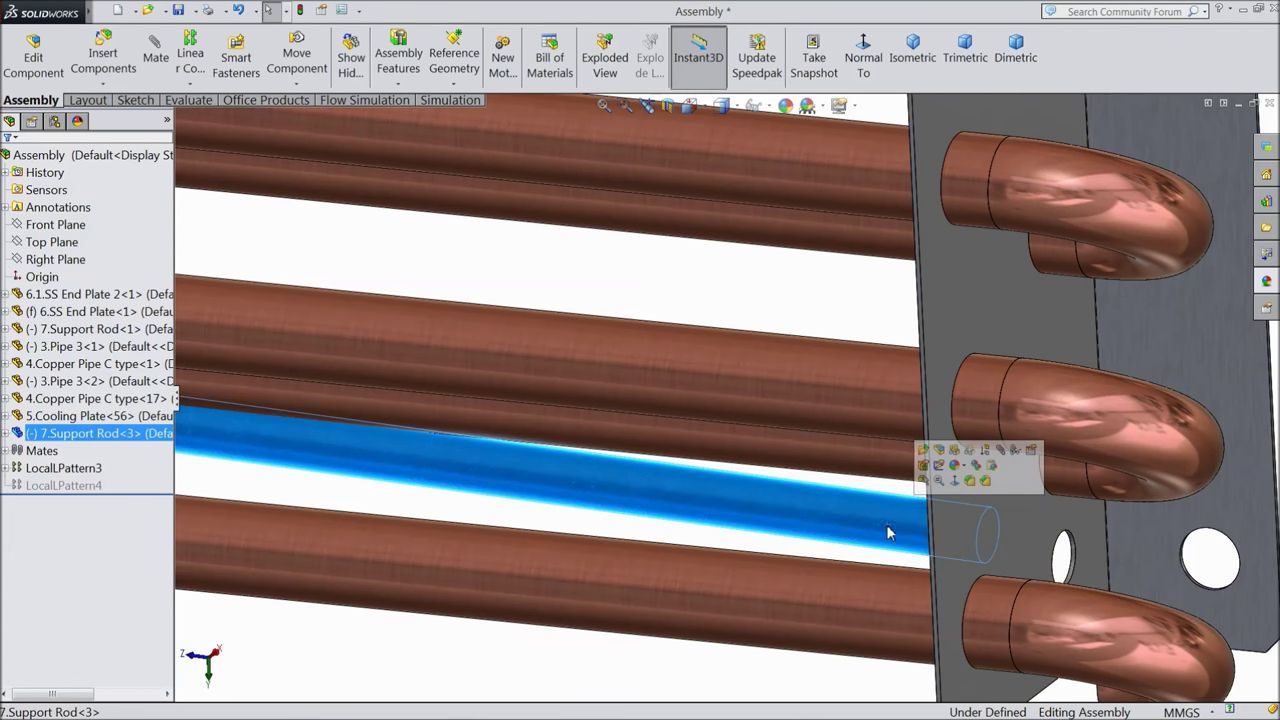
pyautogui.press('m')
pyautogui.scroll(-3, 1086, 581)
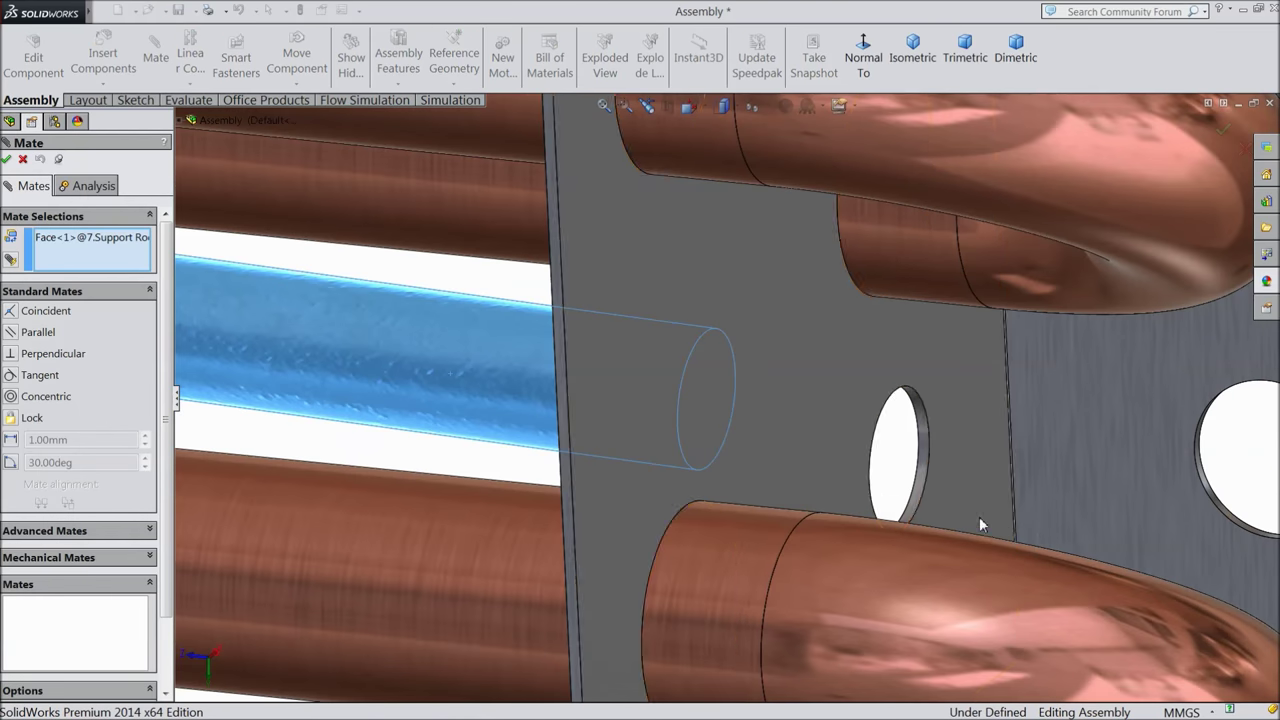
pyautogui.click(922, 467)
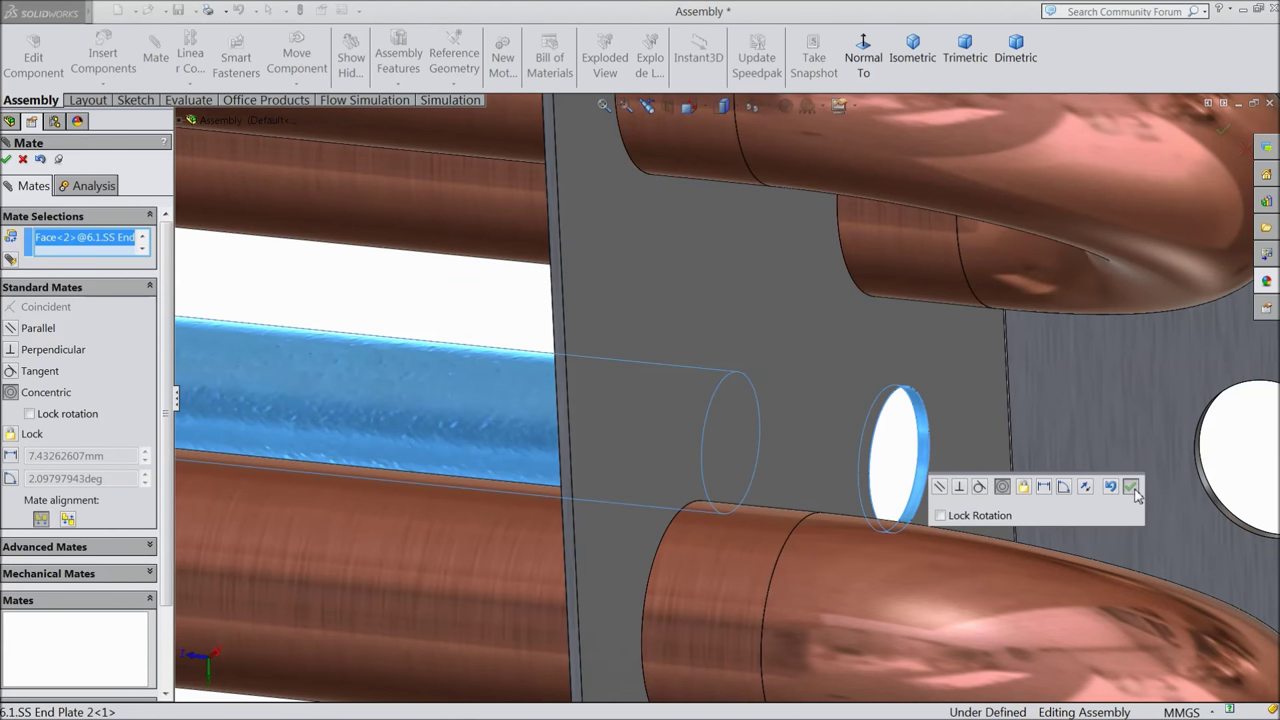
pyautogui.click(1131, 487)
# - Make the support rod's end face coincident with the outer face of 6.1.SS End Plate 2
pyautogui.click(811, 447)
pyautogui.moveTo(809, 443); pyautogui.dragTo(729, 423, button='middle')
pyautogui.click(1011, 477)
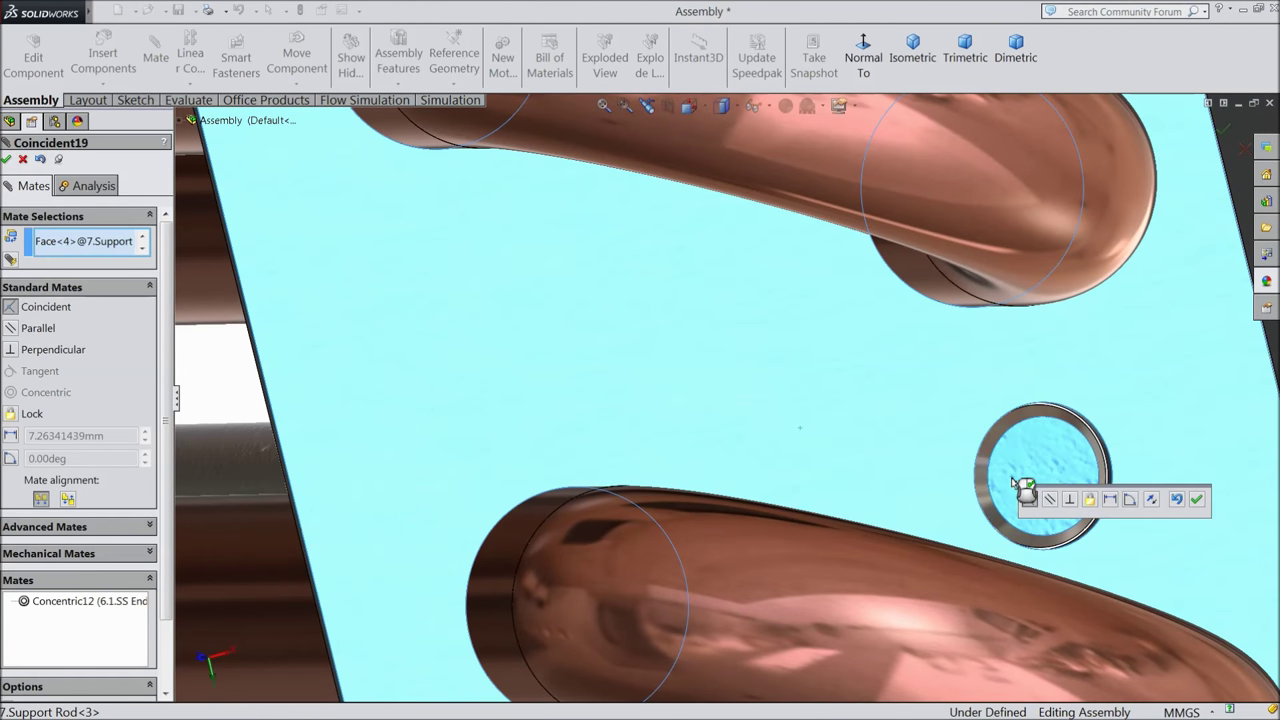
pyautogui.click(1198, 500)
# - Add a concentric mate between the lower small hole of 6.SS End Plate and the outer face of the new support rod
pyautogui.scroll(-5, 1030, 490)
pyautogui.moveTo(1030, 490); pyautogui.dragTo(503, 529, button='middle')
pyautogui.scroll(5, 500, 440)
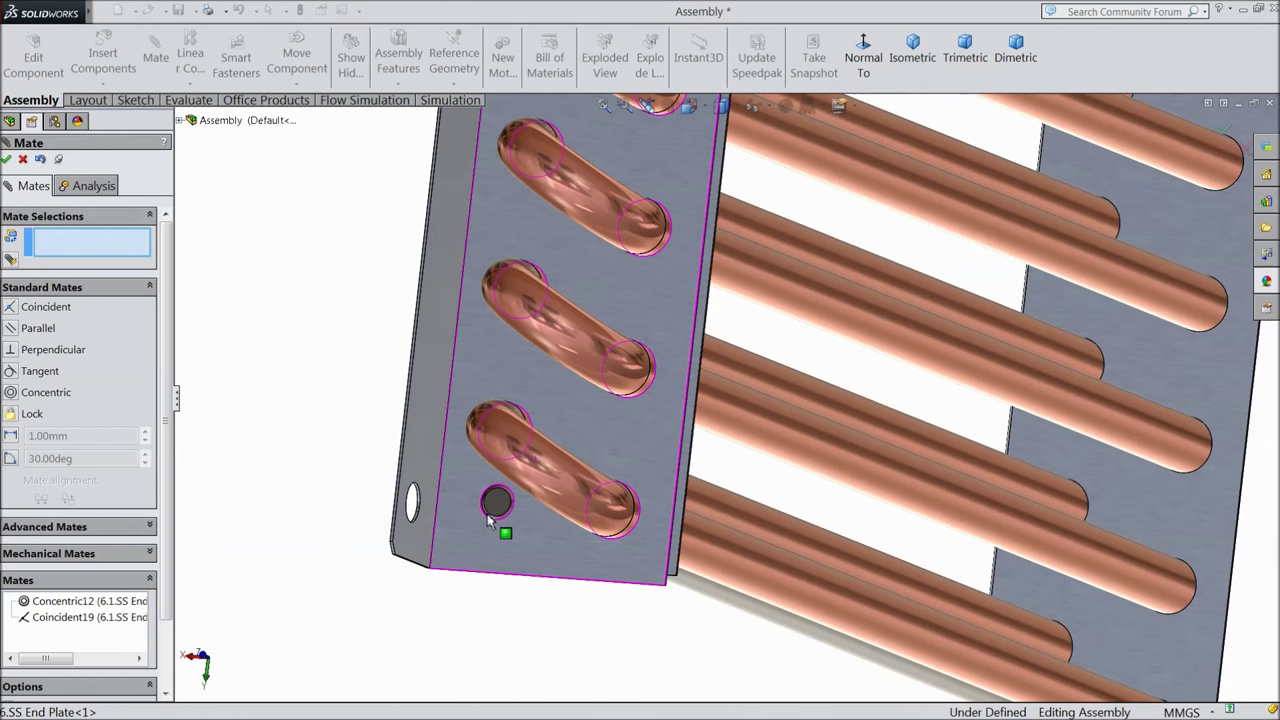
pyautogui.scroll(8, 503, 529)
pyautogui.click(681, 455)
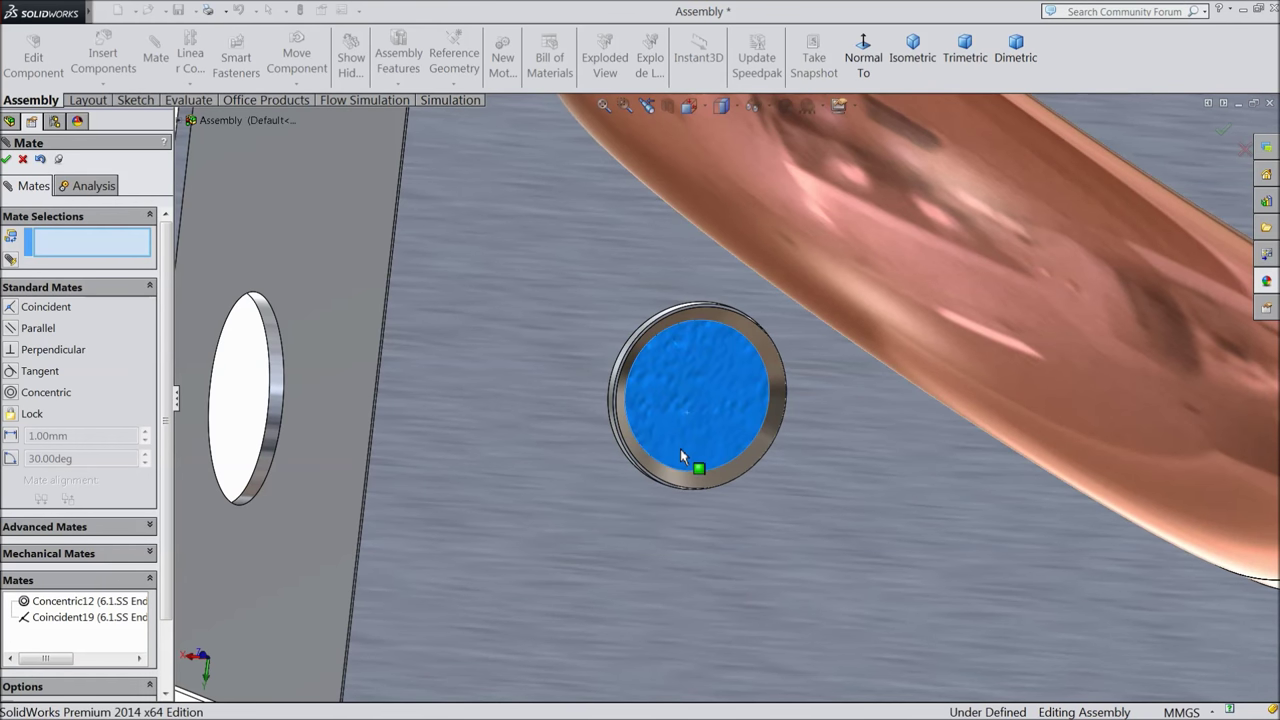
pyautogui.moveTo(681, 450); pyautogui.dragTo(690, 592)
pyautogui.moveTo(711, 537); pyautogui.dragTo(650, 430, button='middle')
pyautogui.click(650, 430)
pyautogui.scroll(5, 617, 485)
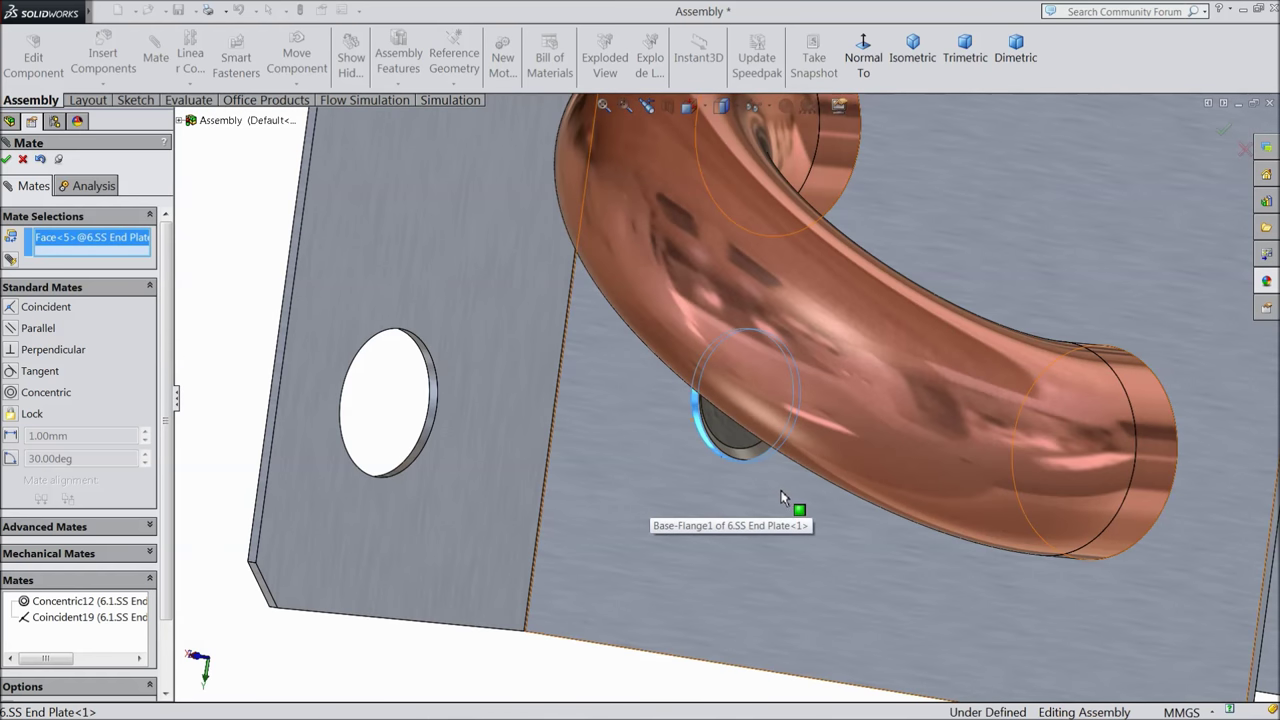
pyautogui.scroll(-2, 738, 487)
pyautogui.moveTo(738, 487); pyautogui.dragTo(971, 486, button='middle')
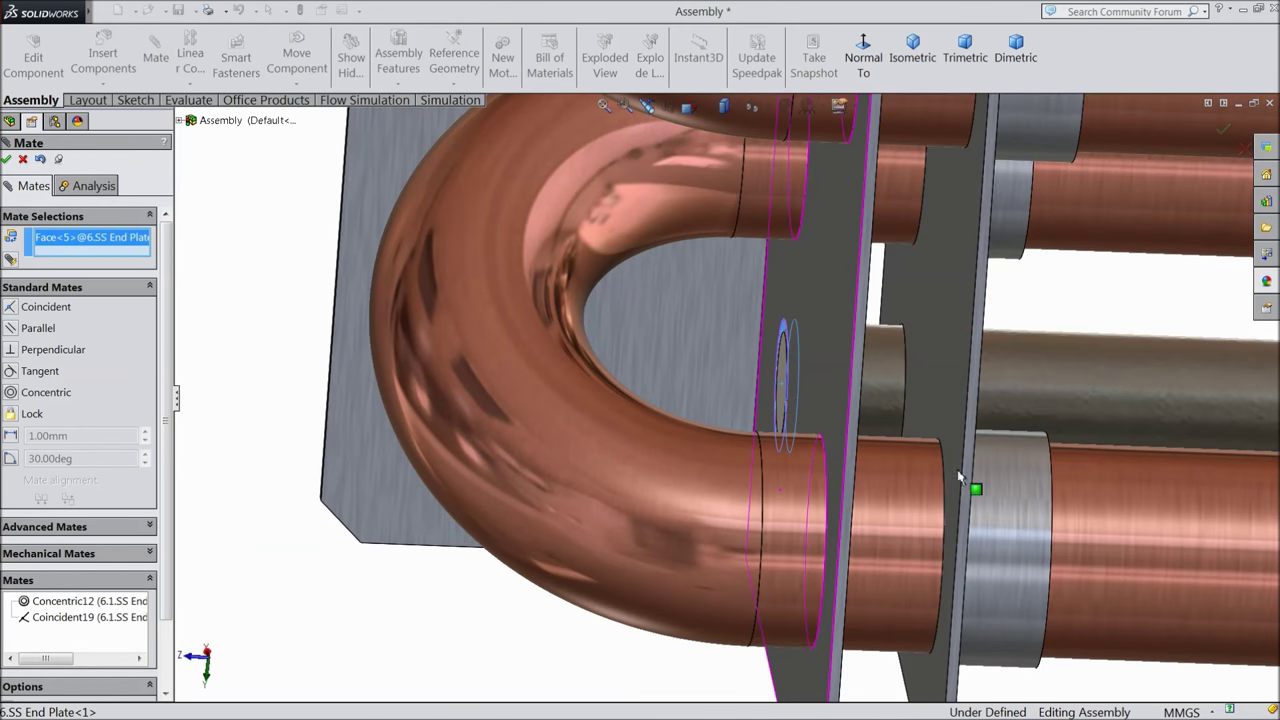
pyautogui.click(1077, 376)
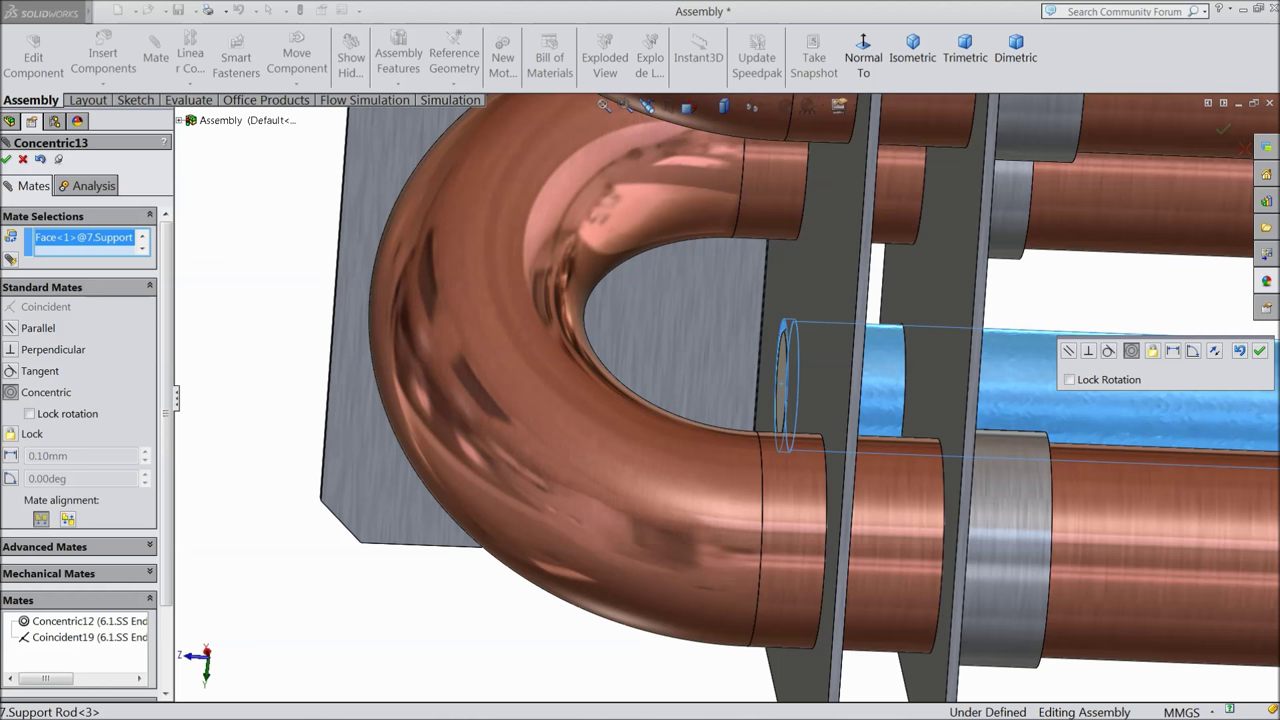
pyautogui.click(1259, 351)
# - Make the support rod's end face coincident with the outer face of 6.SS End Plate and finish mating
pyautogui.moveTo(994, 394); pyautogui.dragTo(966, 374, button='middle')
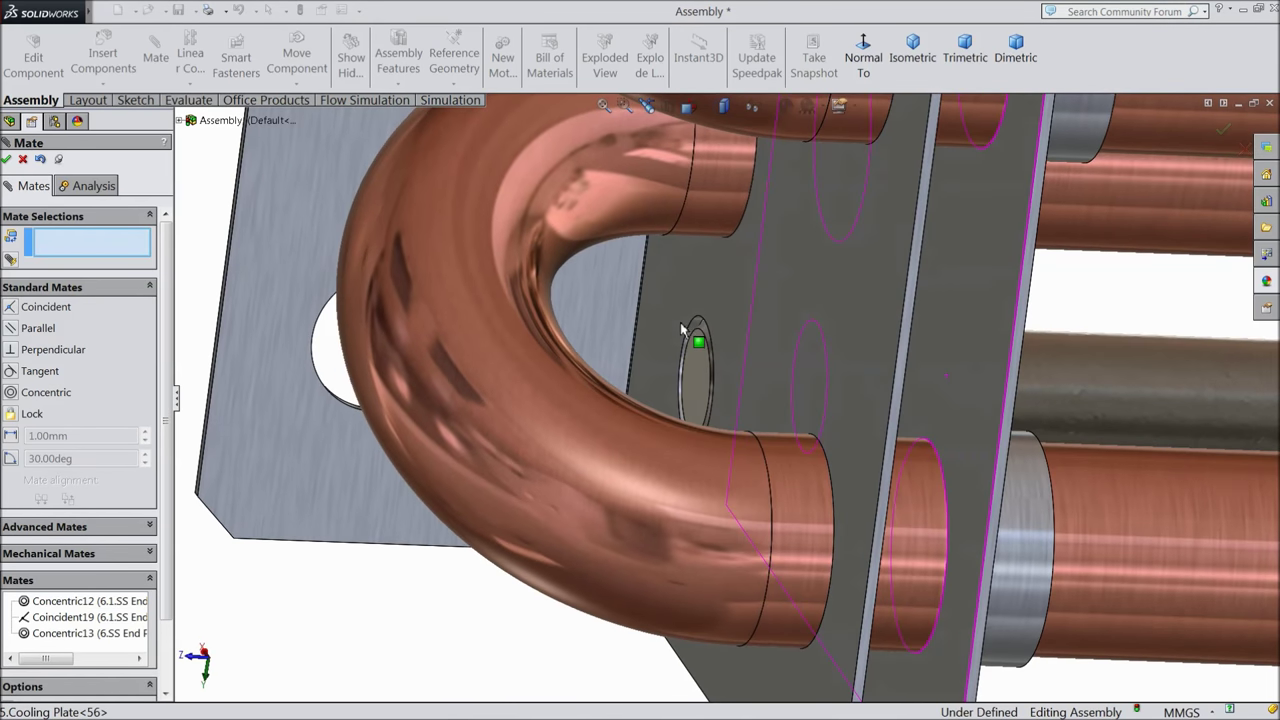
pyautogui.scroll(-5, 691, 343)
pyautogui.click(740, 402)
pyautogui.click(890, 308)
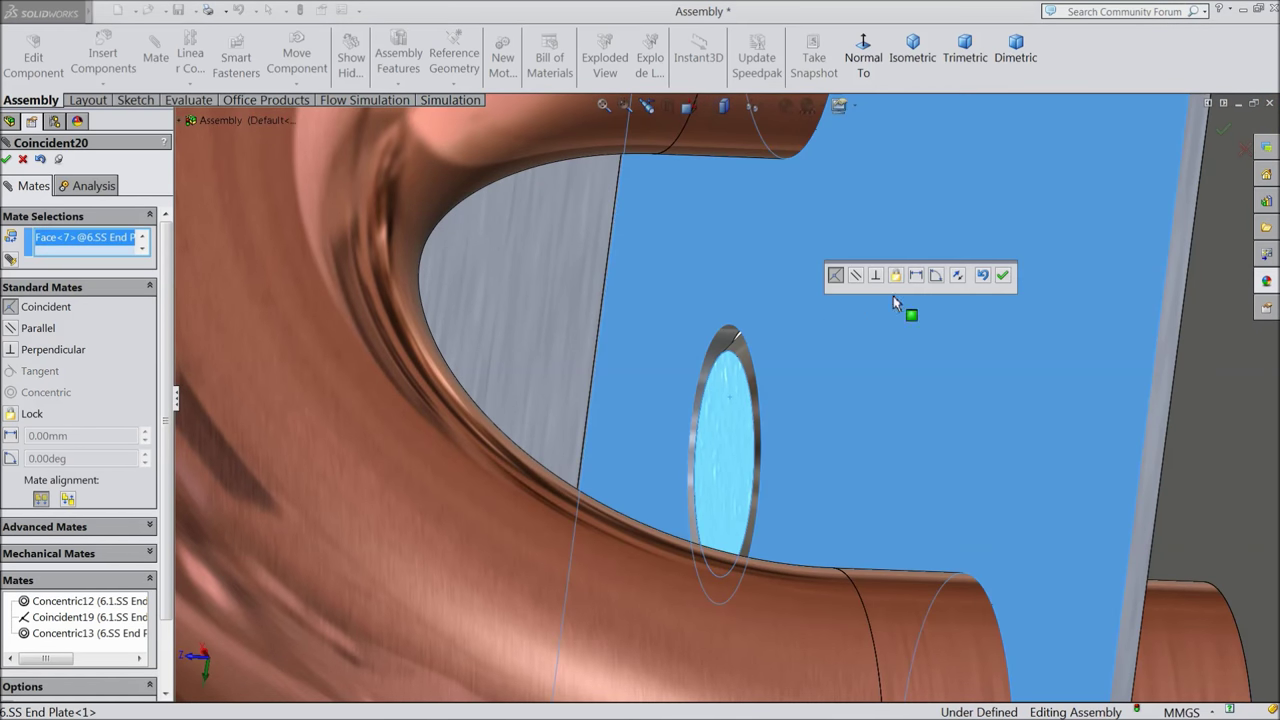
pyautogui.click(1003, 275)
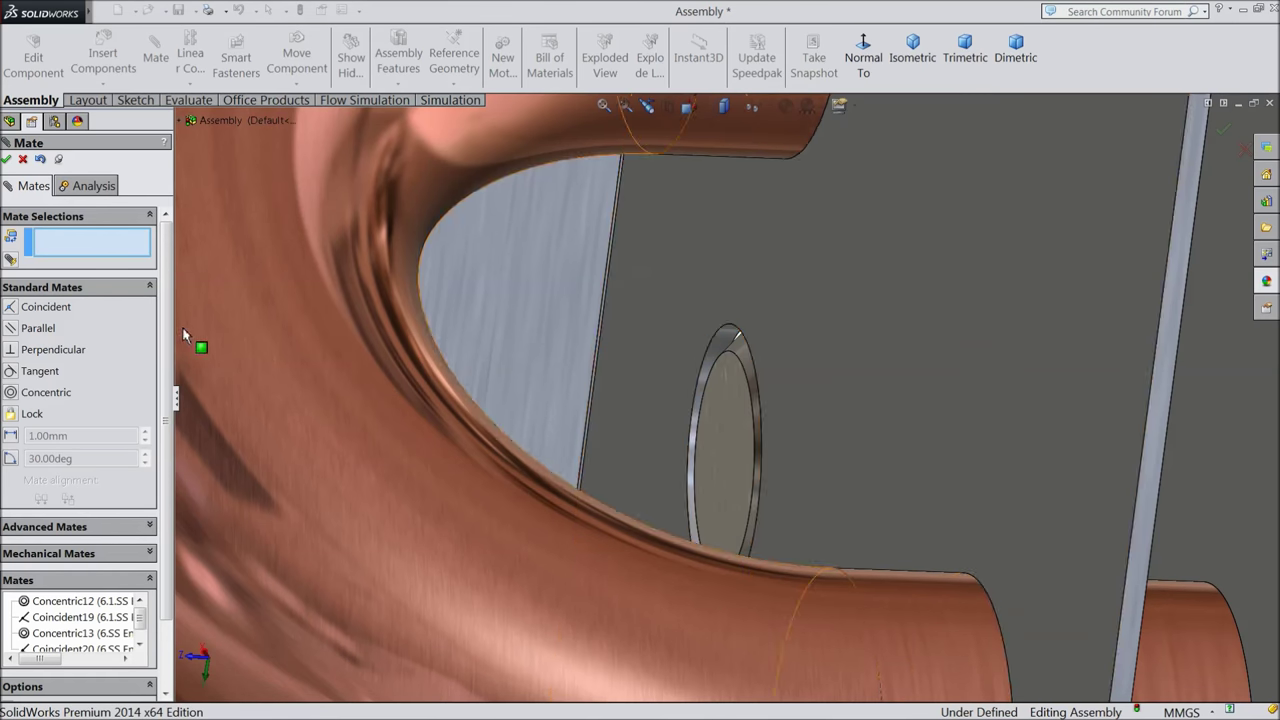
pyautogui.scroll(5, 194, 343)
pyautogui.click(22, 159)
pyautogui.scroll(8, 377, 331)
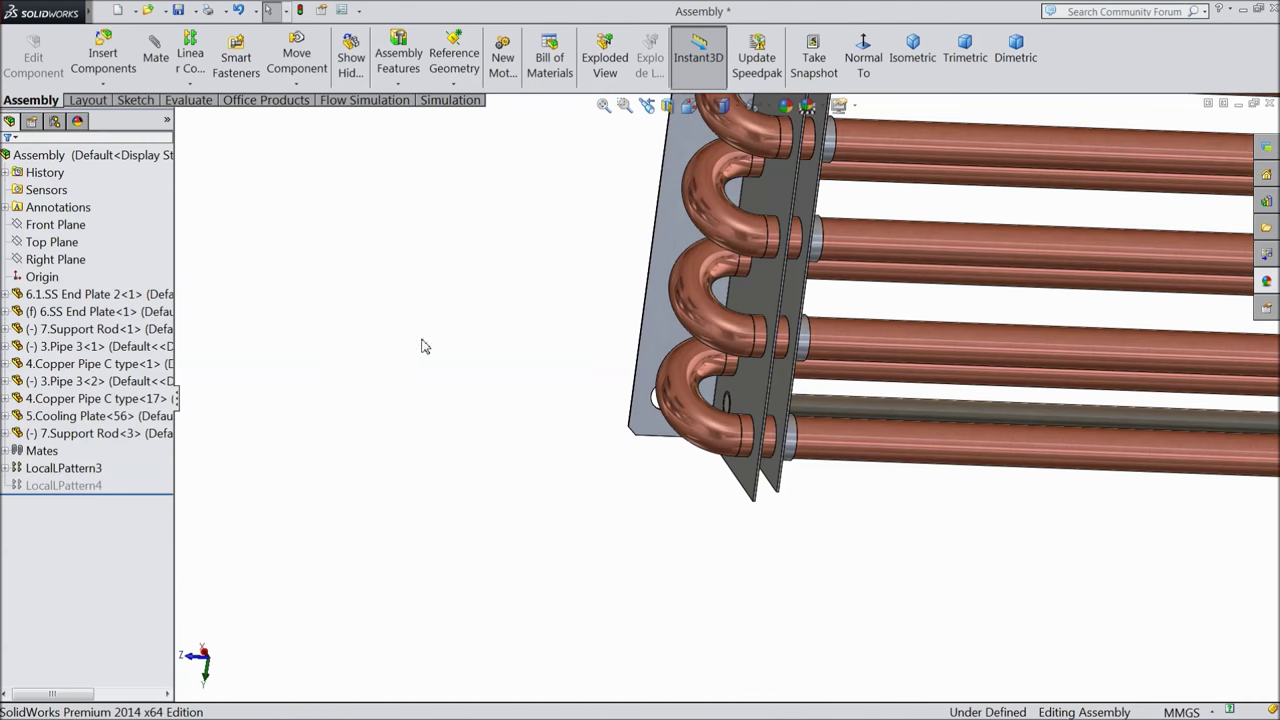
# - Hide the lowest patterned 4.Copper Pipe C type bend on the outer side of 6.1.SS End Plate 2
pyautogui.moveTo(702, 340); pyautogui.dragTo(726, 571, button='middle')
pyautogui.scroll(-5, 715, 530)
pyautogui.moveTo(749, 423); pyautogui.dragTo(782, 331, button='middle')
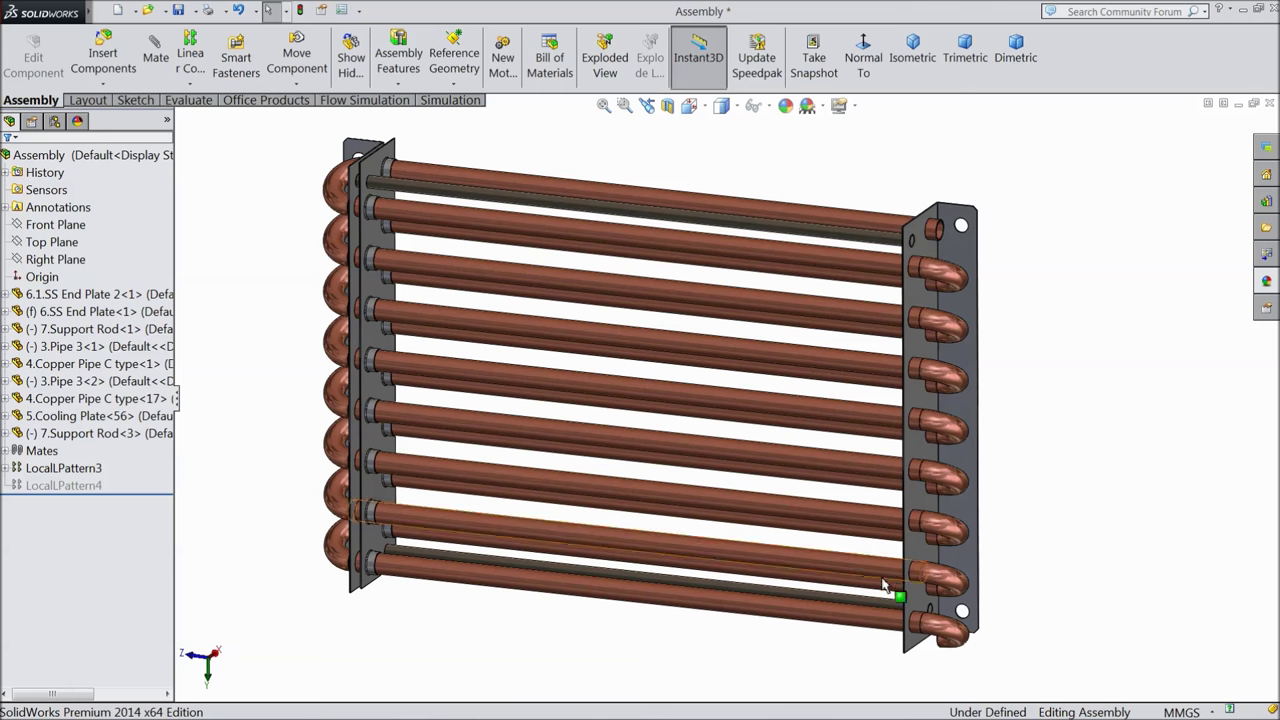
pyautogui.click(697, 549)
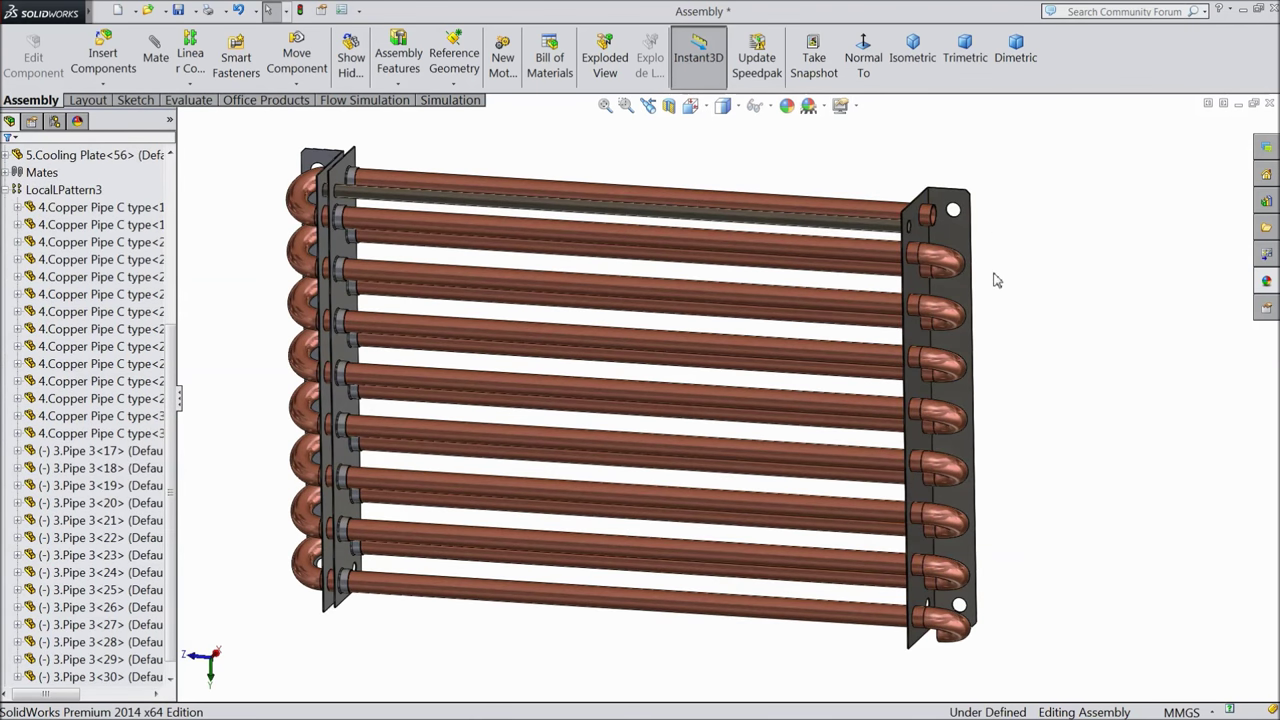
pyautogui.scroll(-2, 742, 598)
pyautogui.scroll(-3, 1035, 654)
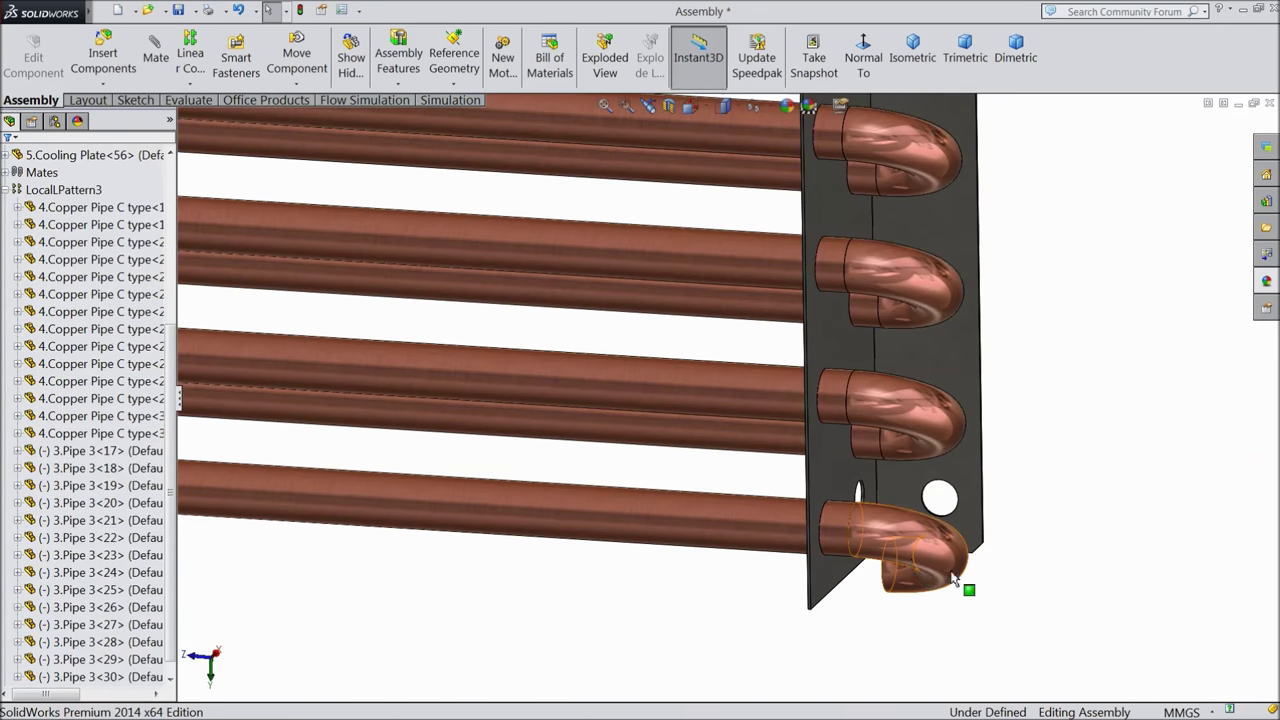
pyautogui.click(907, 556)
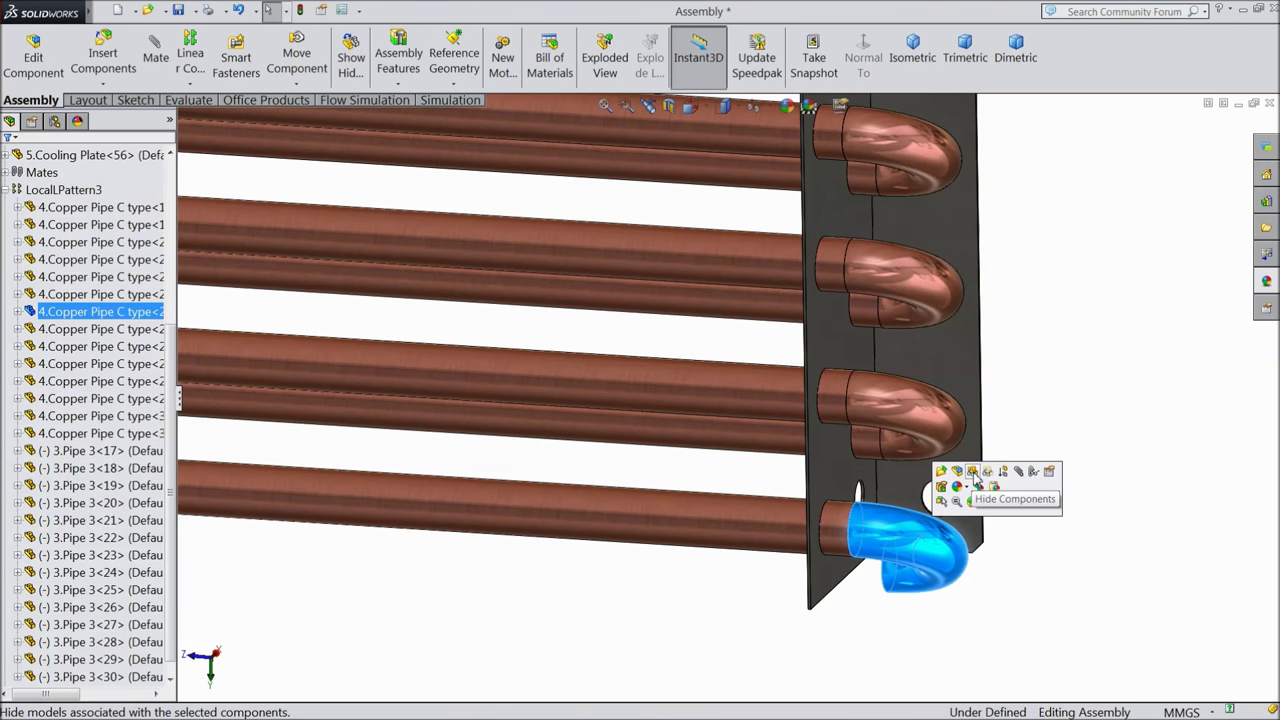
pyautogui.click(972, 471)
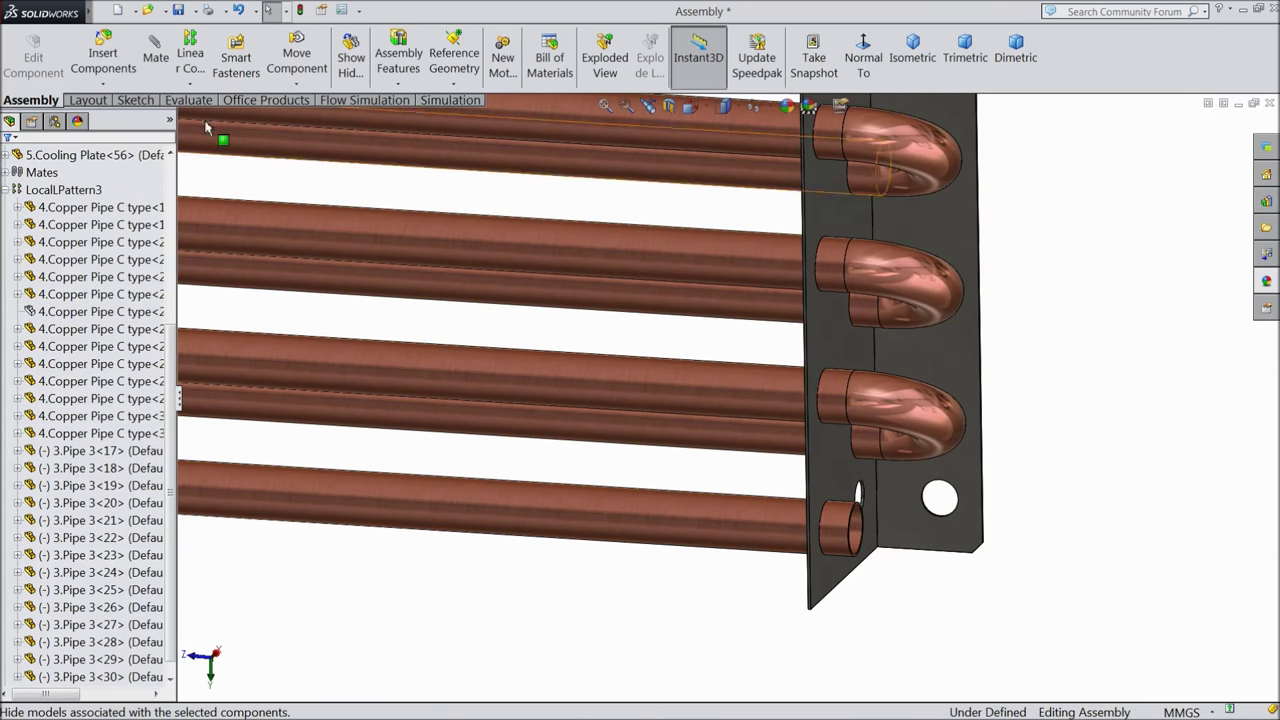
pyautogui.click(8, 192)
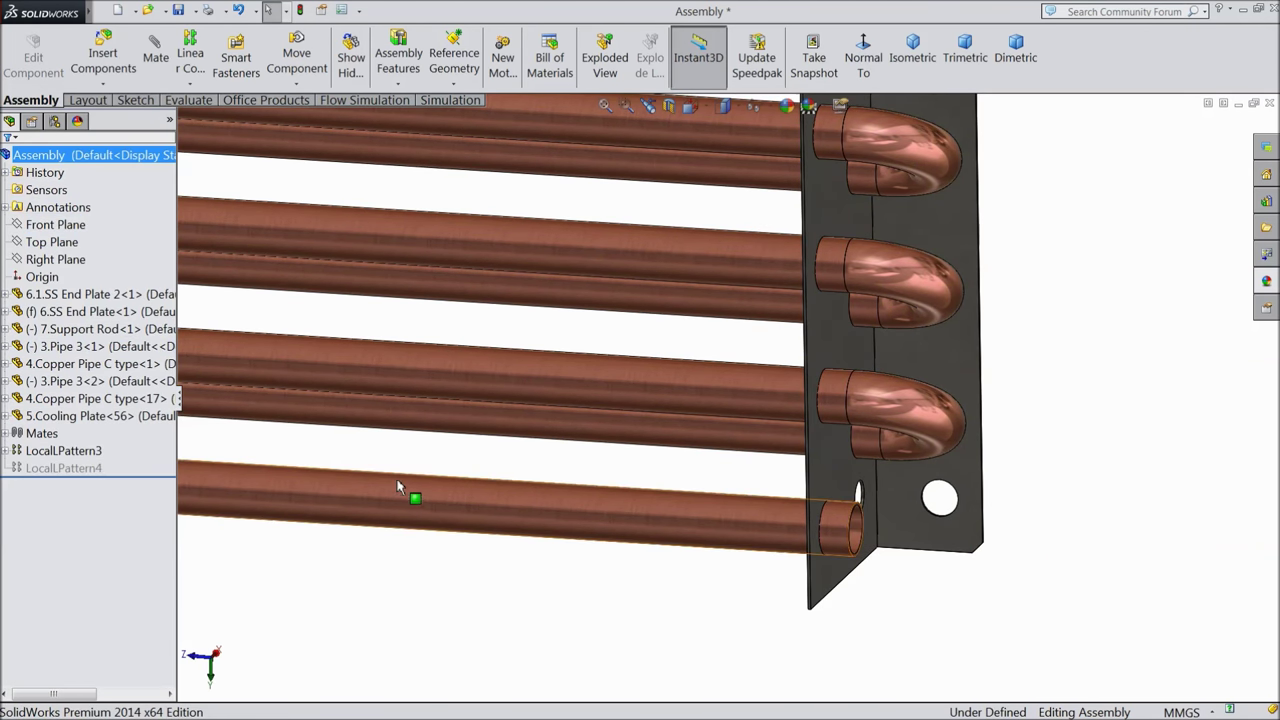
# - Insert 1.Pipe 1 from the Heat Exchanger folder and place it beside the upper end of 6.1.SS End Plate 2
pyautogui.click(103, 60)
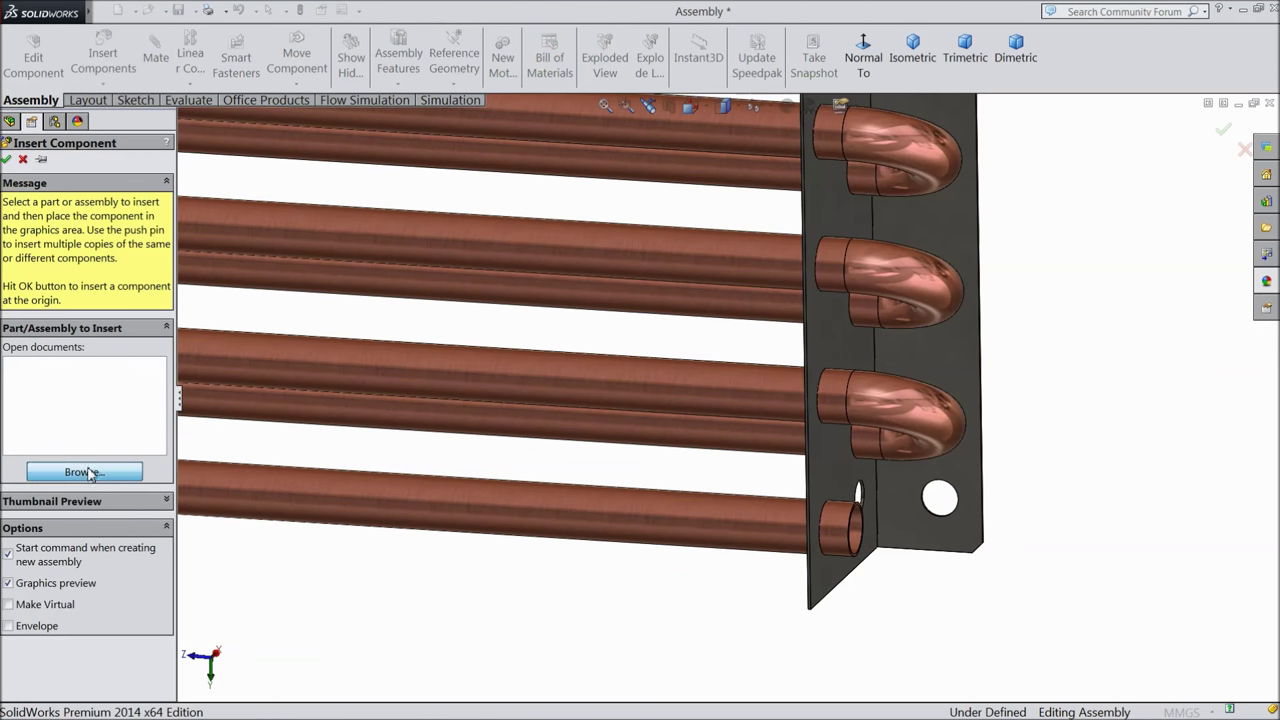
pyautogui.click(85, 472)
pyautogui.click(545, 220)
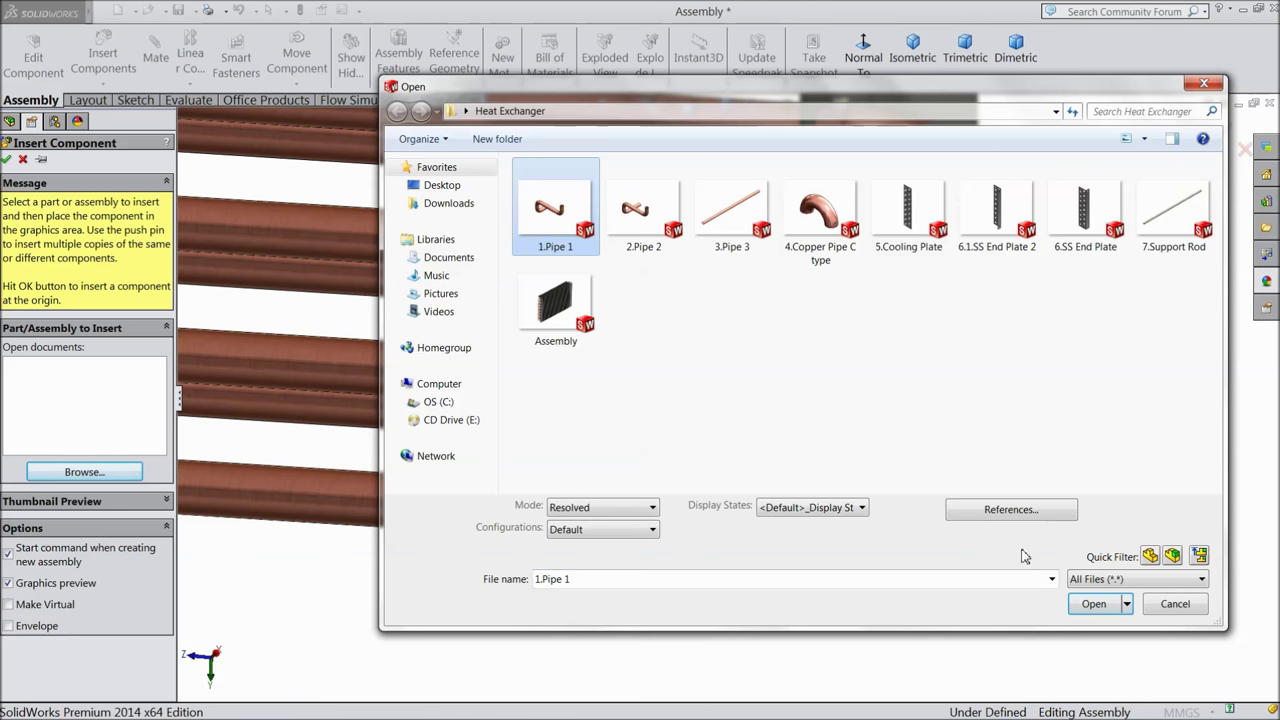
pyautogui.click(1092, 604)
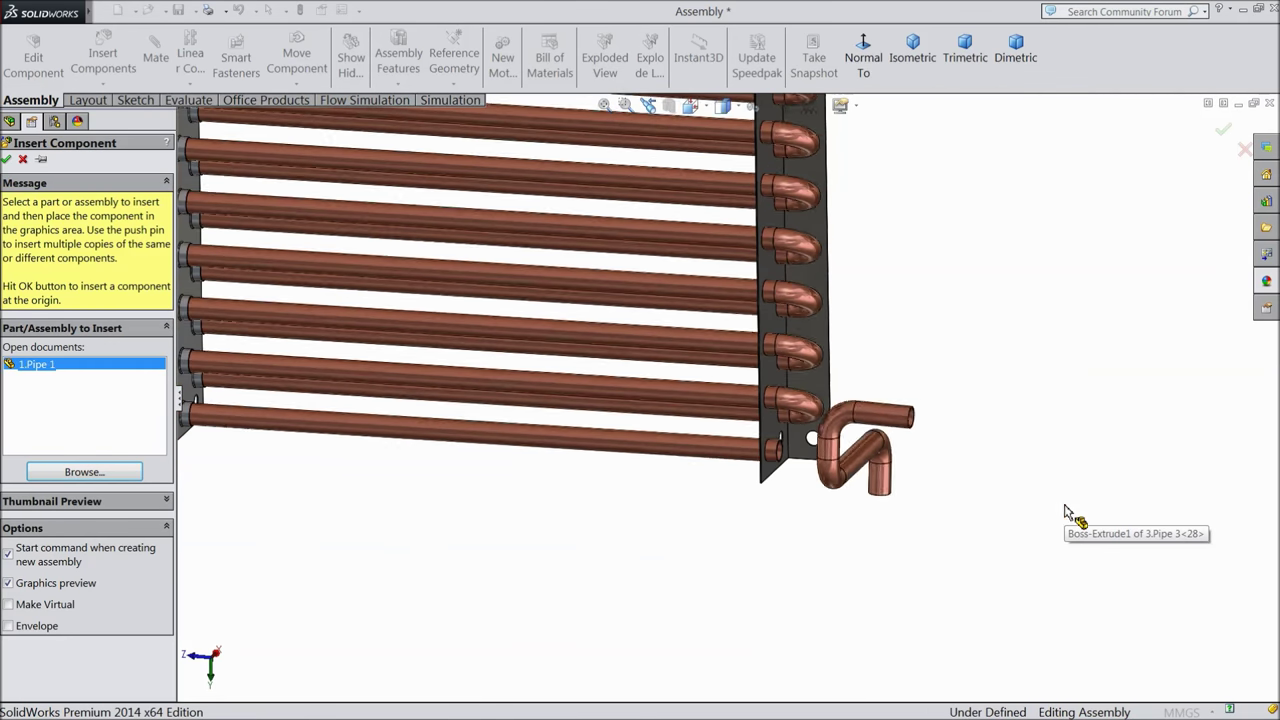
pyautogui.scroll(5, 980, 280)
pyautogui.scroll(-6, 817, 263)
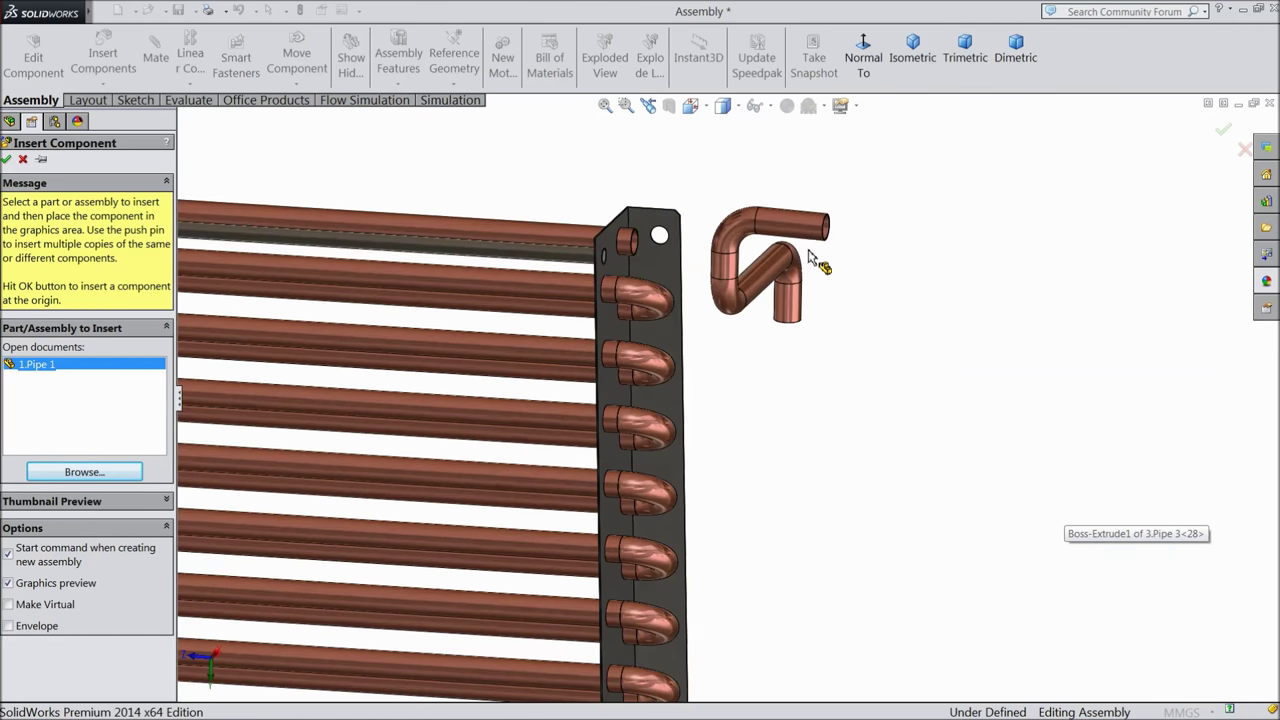
pyautogui.click(418, 173)
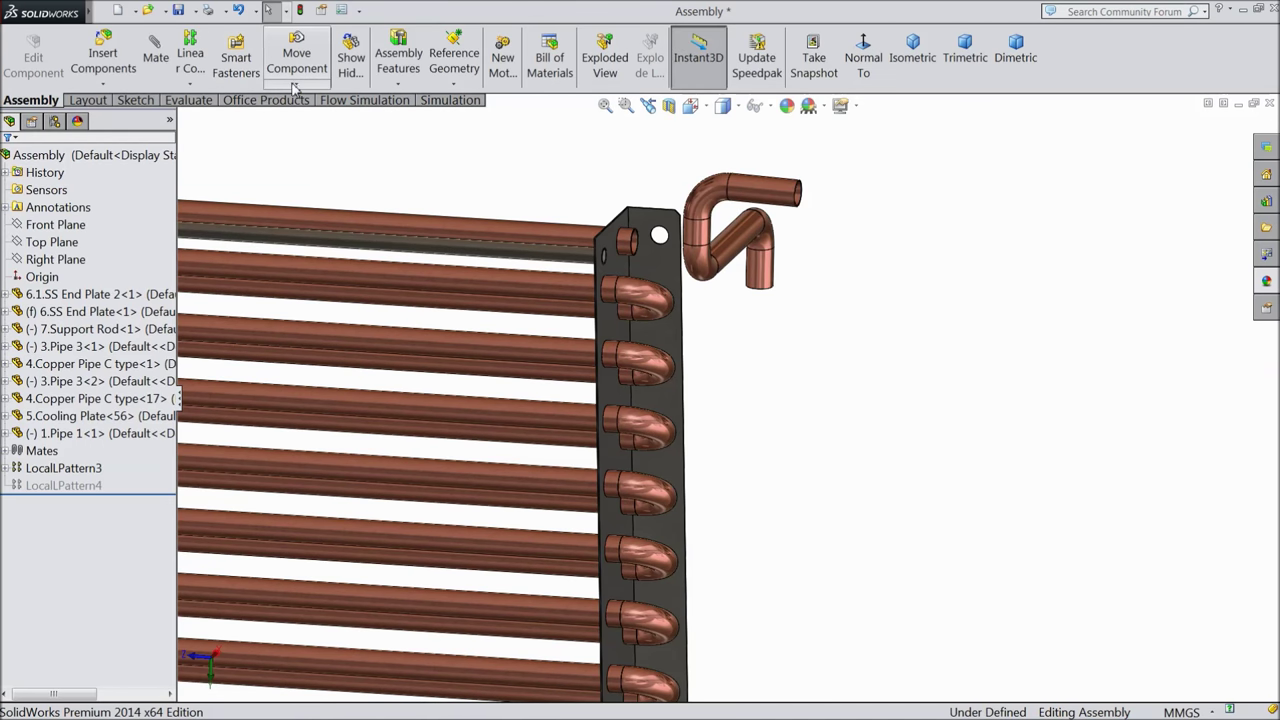
# - Rotate 1.Pipe 1 freely until its short straight end faces the open upper pipe and its long leg points downward
pyautogui.click(295, 84)
pyautogui.click(320, 121)
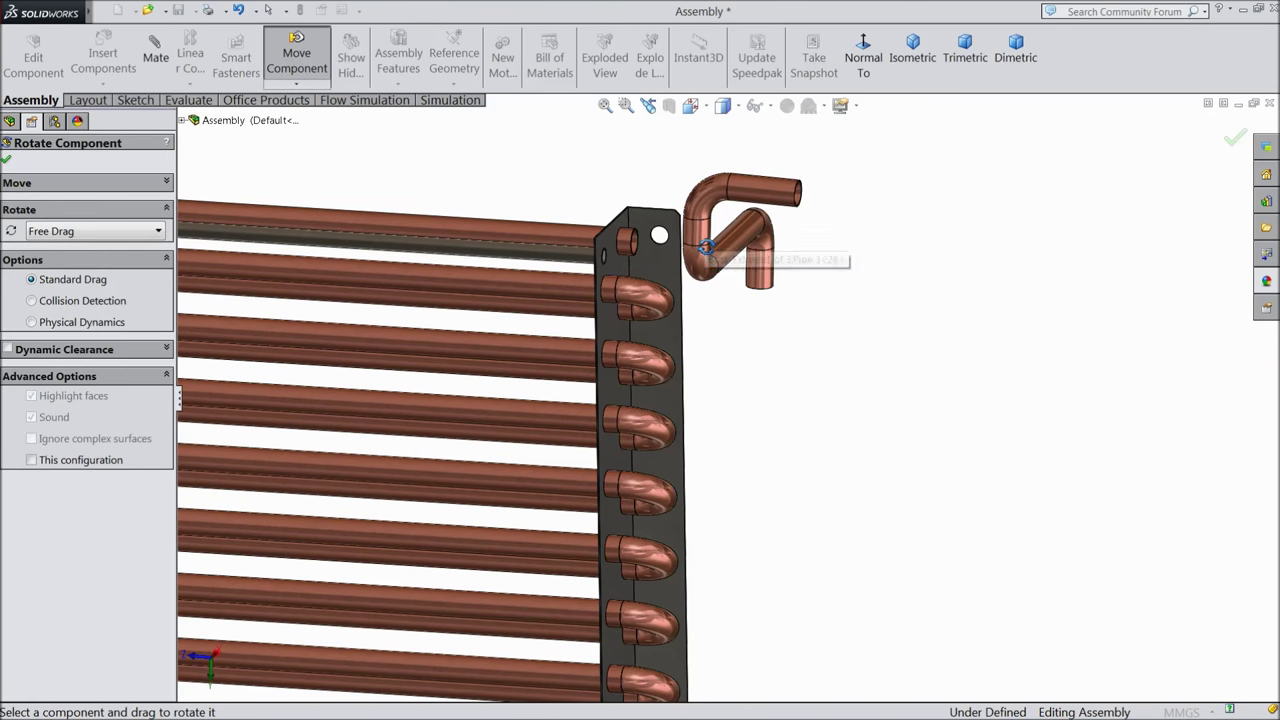
pyautogui.scroll(-4, 705, 248)
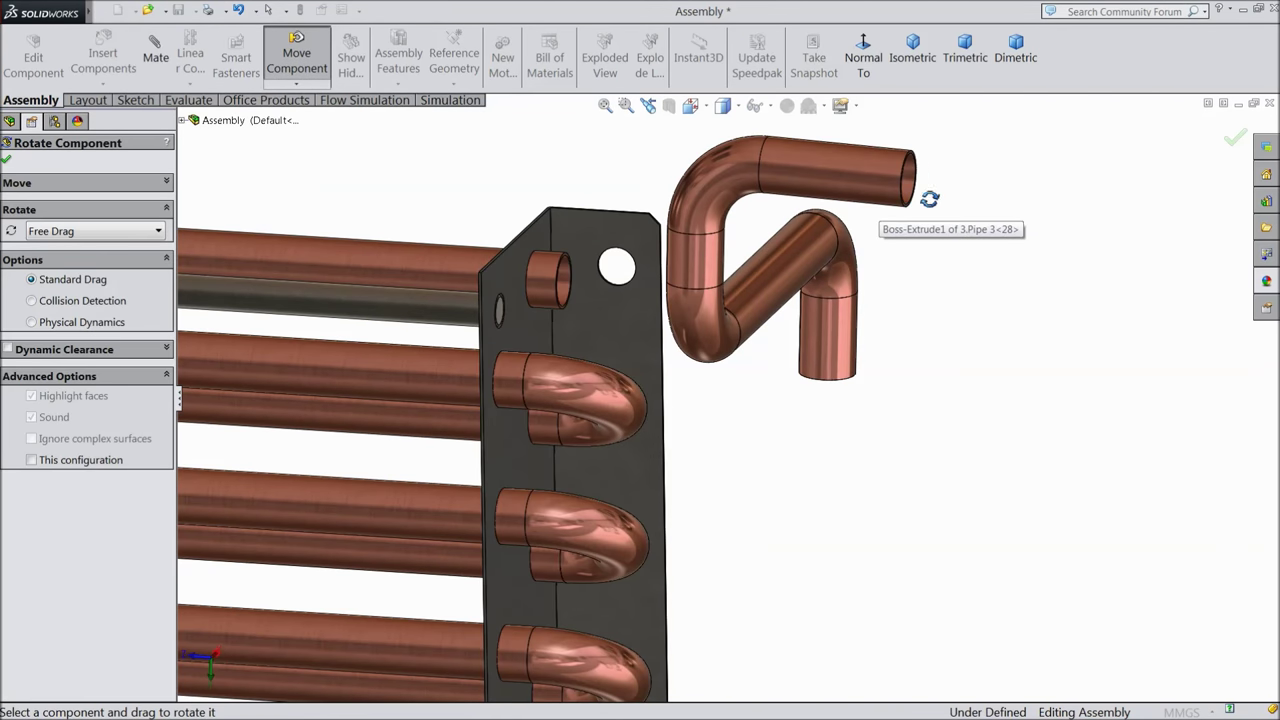
pyautogui.moveTo(697, 285); pyautogui.dragTo(909, 383)
pyautogui.scroll(3, 906, 383)
pyautogui.scroll(-3, 740, 304)
pyautogui.click(6, 159)
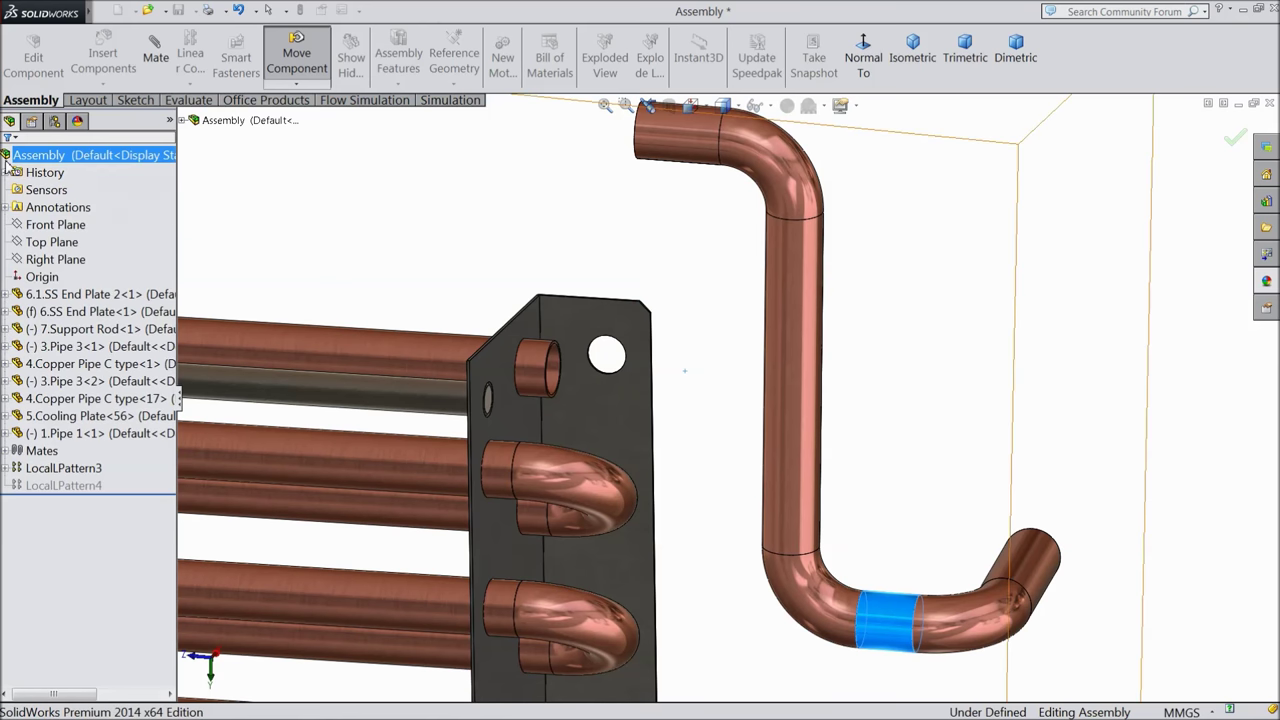
# - Add a concentric mate between the open upper 3.Pipe 3 and the straight end of 1.Pipe 1
pyautogui.click(558, 356)
pyautogui.click(666, 150)
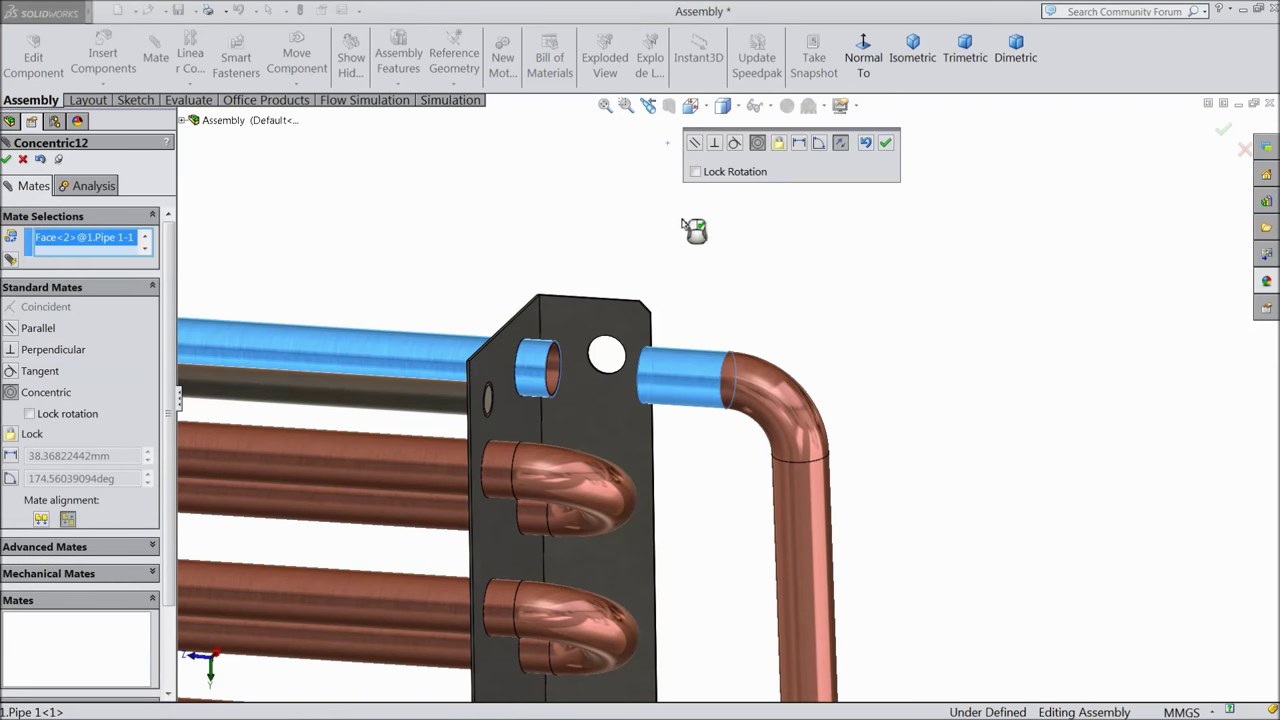
pyautogui.click(885, 143)
# - Make the annular end face of the upper 3.Pipe 3 coincident with the matching end face of 1.Pipe 1
pyautogui.scroll(-5, 585, 278)
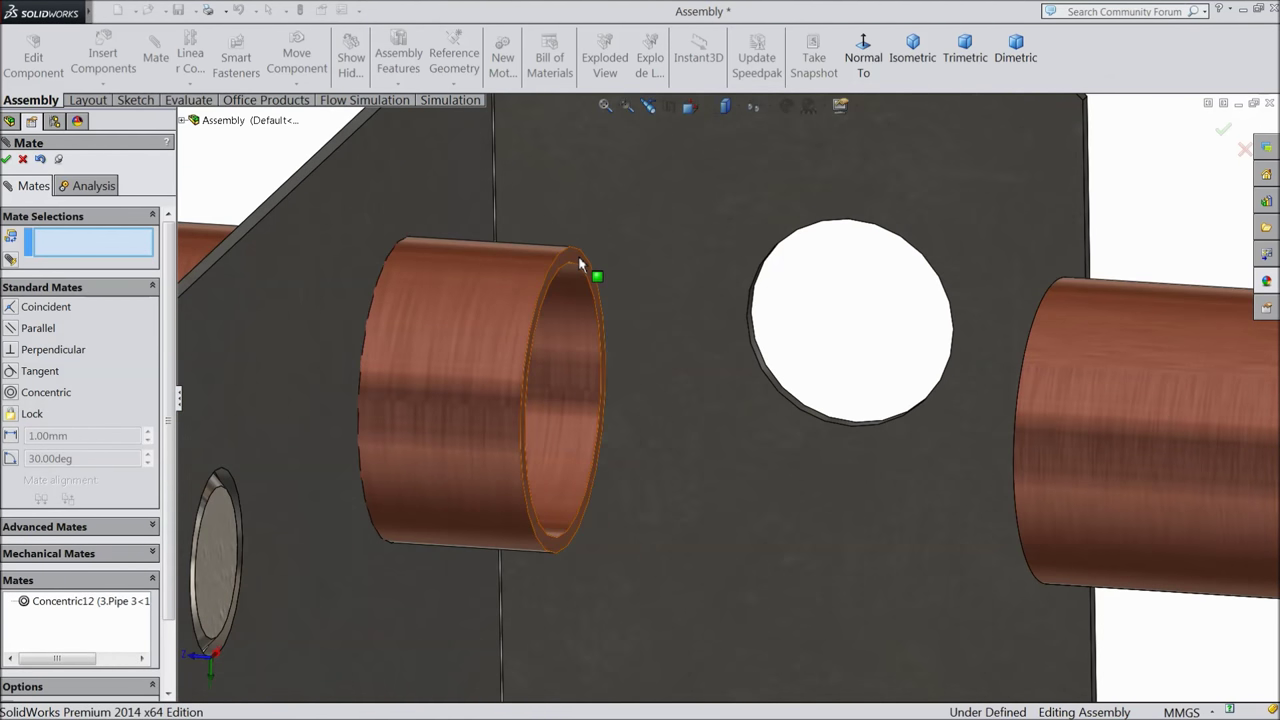
pyautogui.click(579, 263)
pyautogui.scroll(5, 629, 323)
pyautogui.moveTo(729, 423); pyautogui.dragTo(907, 448, button='middle')
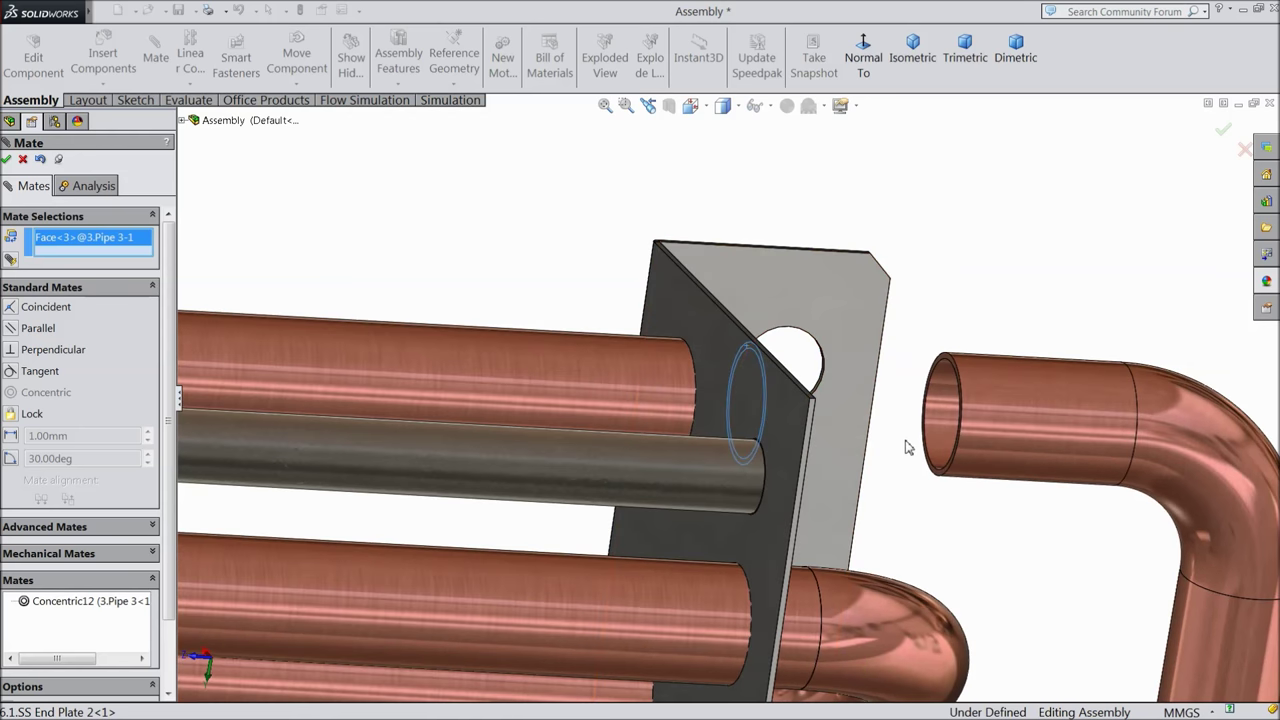
pyautogui.scroll(-4, 907, 448)
pyautogui.click(877, 268)
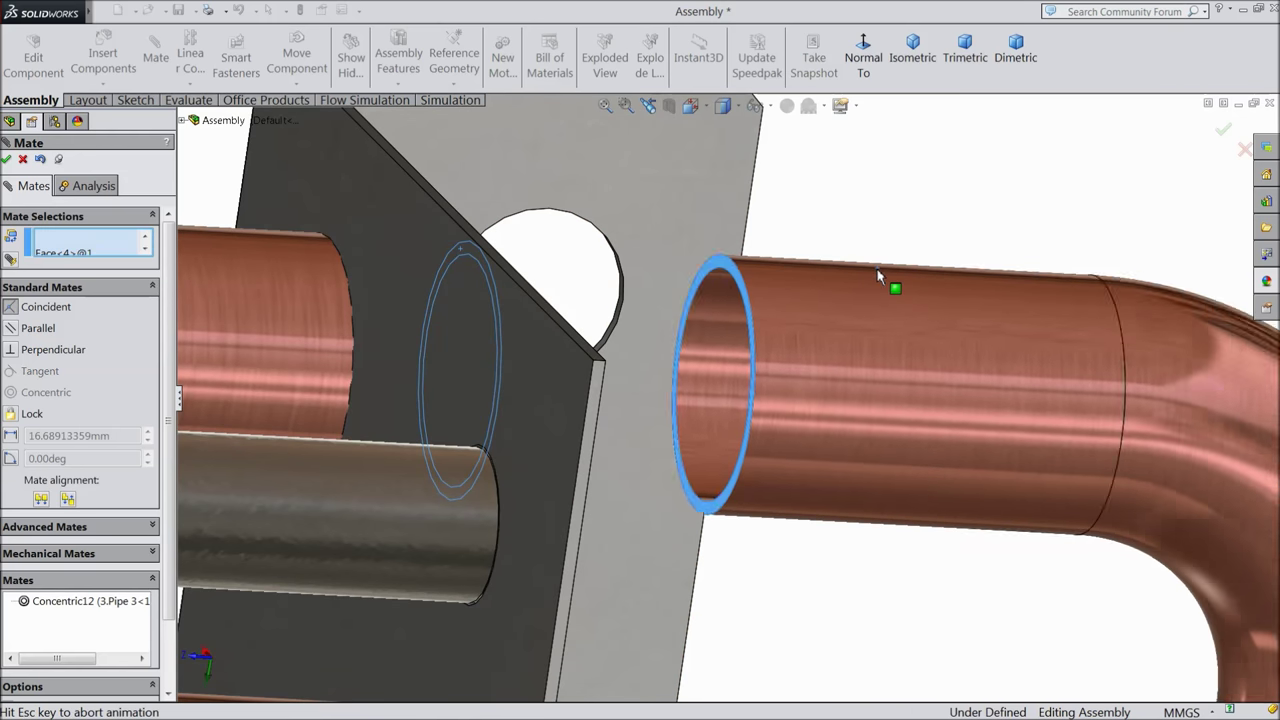
pyautogui.moveTo(943, 318); pyautogui.dragTo(880, 317, button='middle')
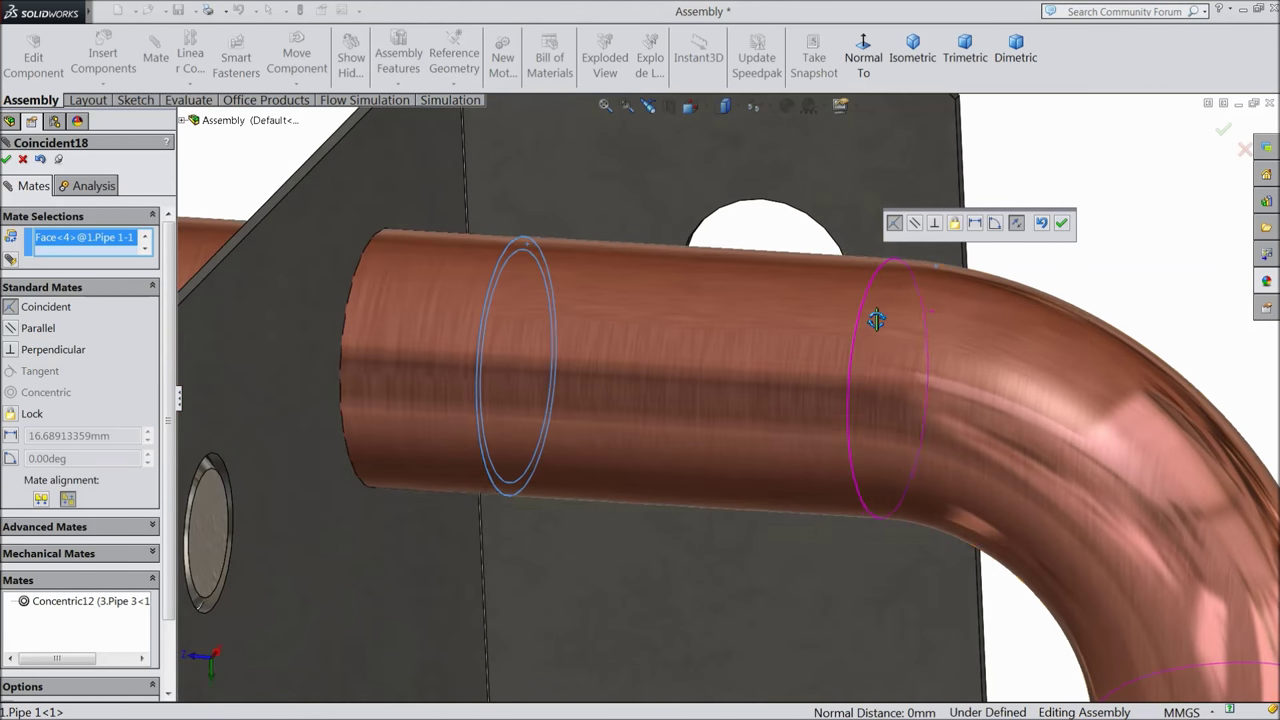
pyautogui.click(1062, 224)
# - Swing 1.Pipe 1 about its joint so the long leg runs parallel to the end plate's long edge, and finish mating
pyautogui.scroll(8, 743, 391)
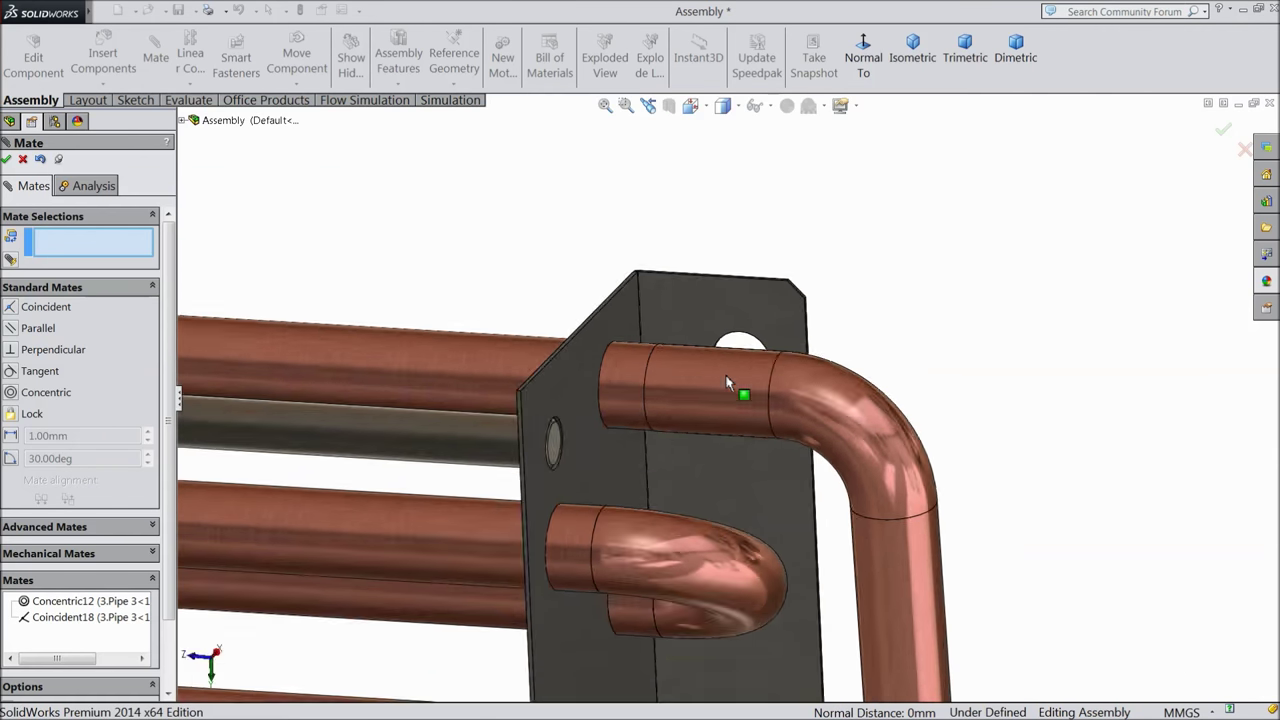
pyautogui.moveTo(840, 406); pyautogui.dragTo(720, 406, button='middle')
pyautogui.scroll(-5, 585, 462)
pyautogui.scroll(-3, 585, 462)
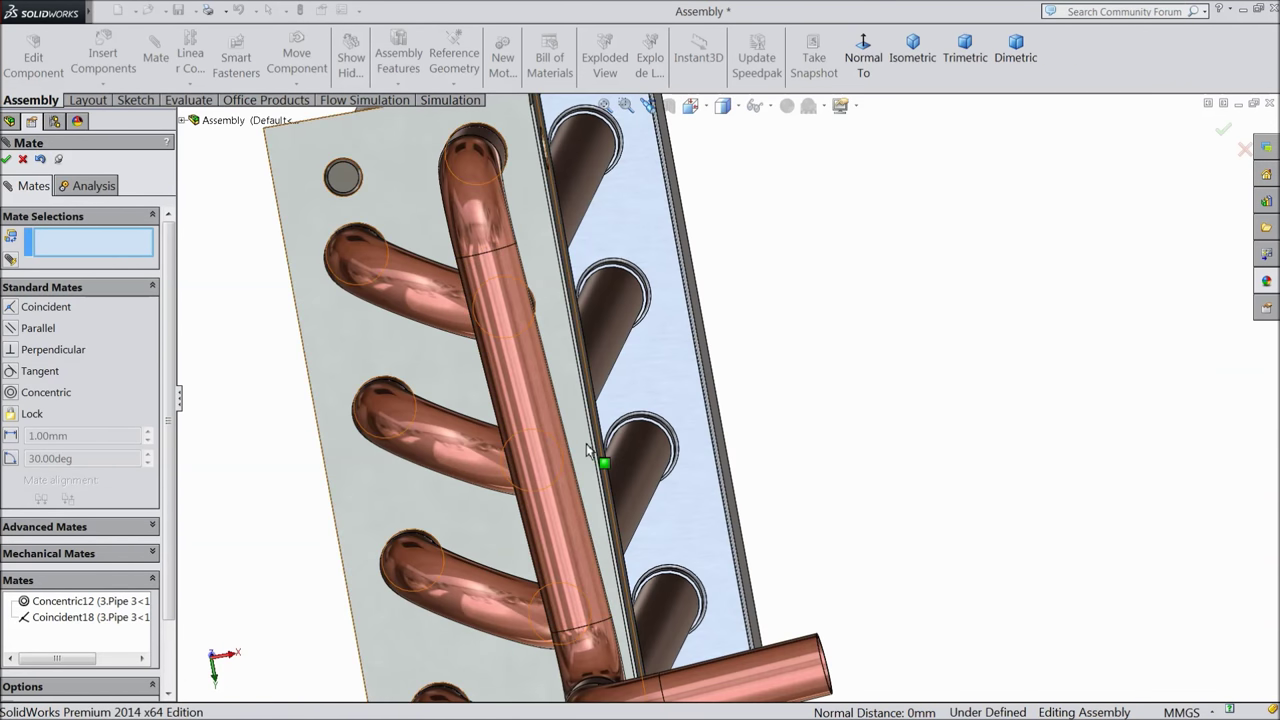
pyautogui.scroll(-4, 586, 443)
pyautogui.moveTo(609, 447); pyautogui.dragTo(580, 563, button='middle')
pyautogui.scroll(10, 556, 540)
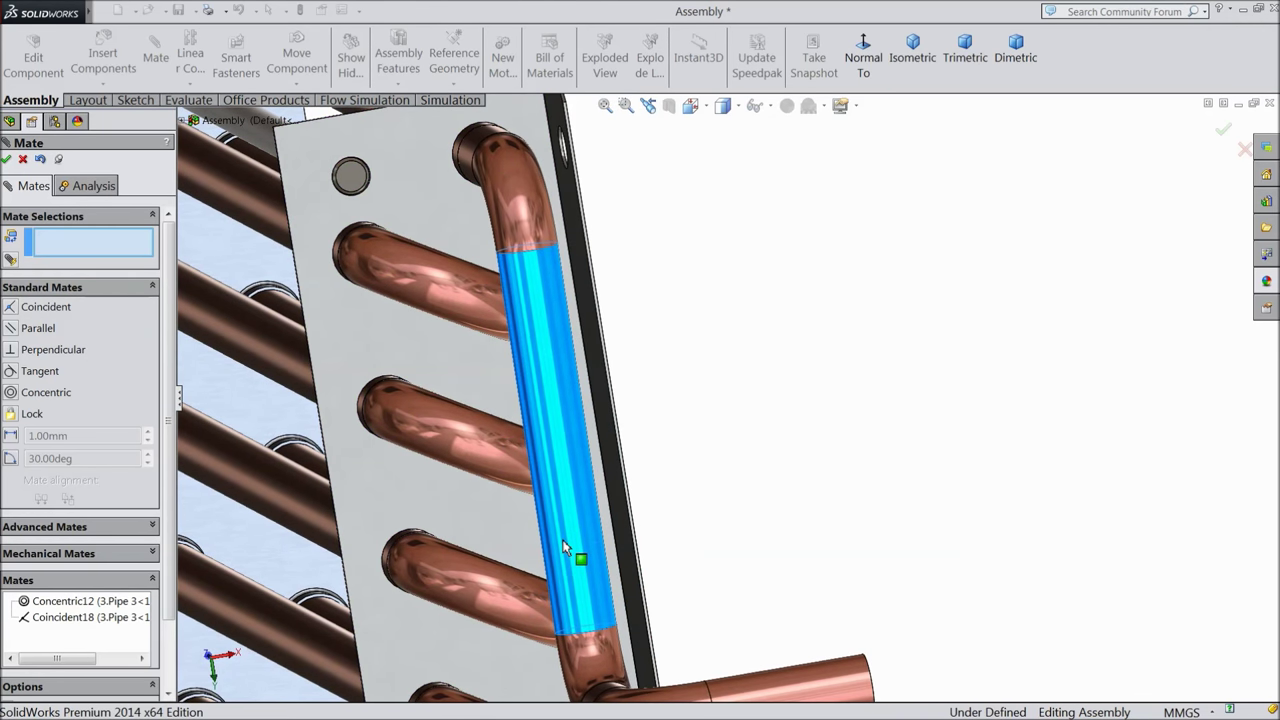
pyautogui.moveTo(505, 414); pyautogui.dragTo(569, 413, button='middle')
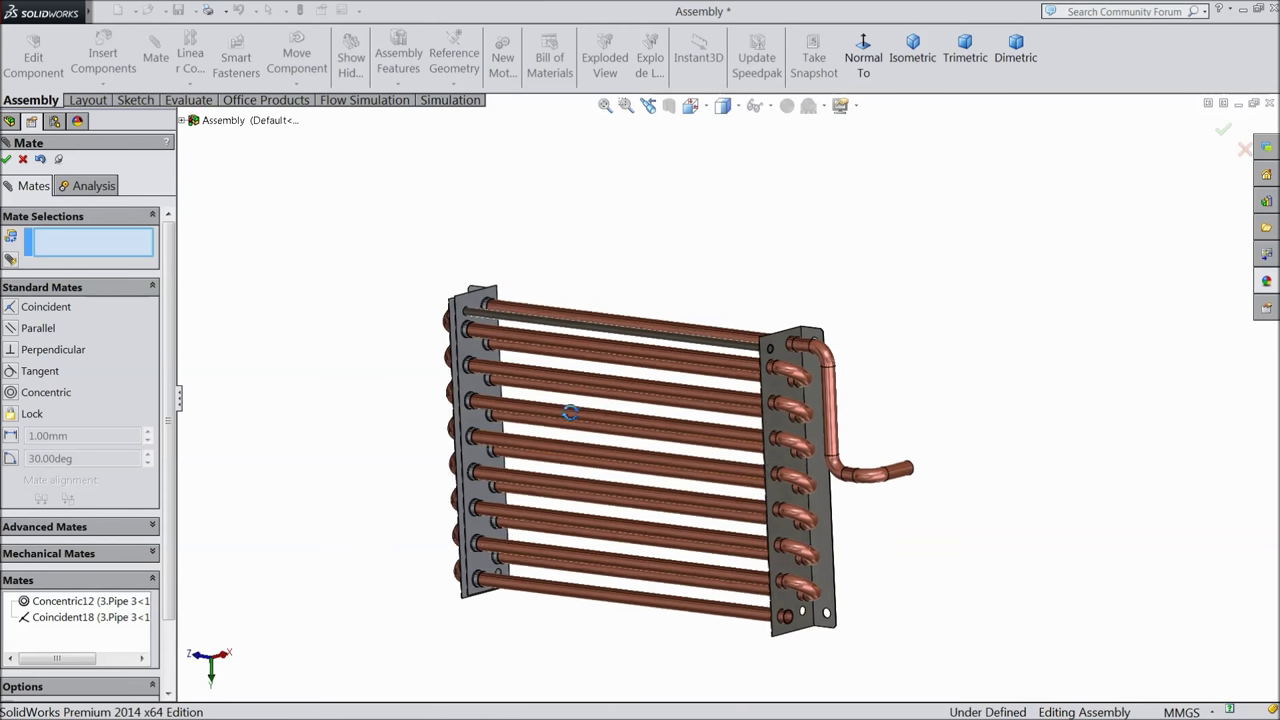
pyautogui.scroll(-3, 510, 462)
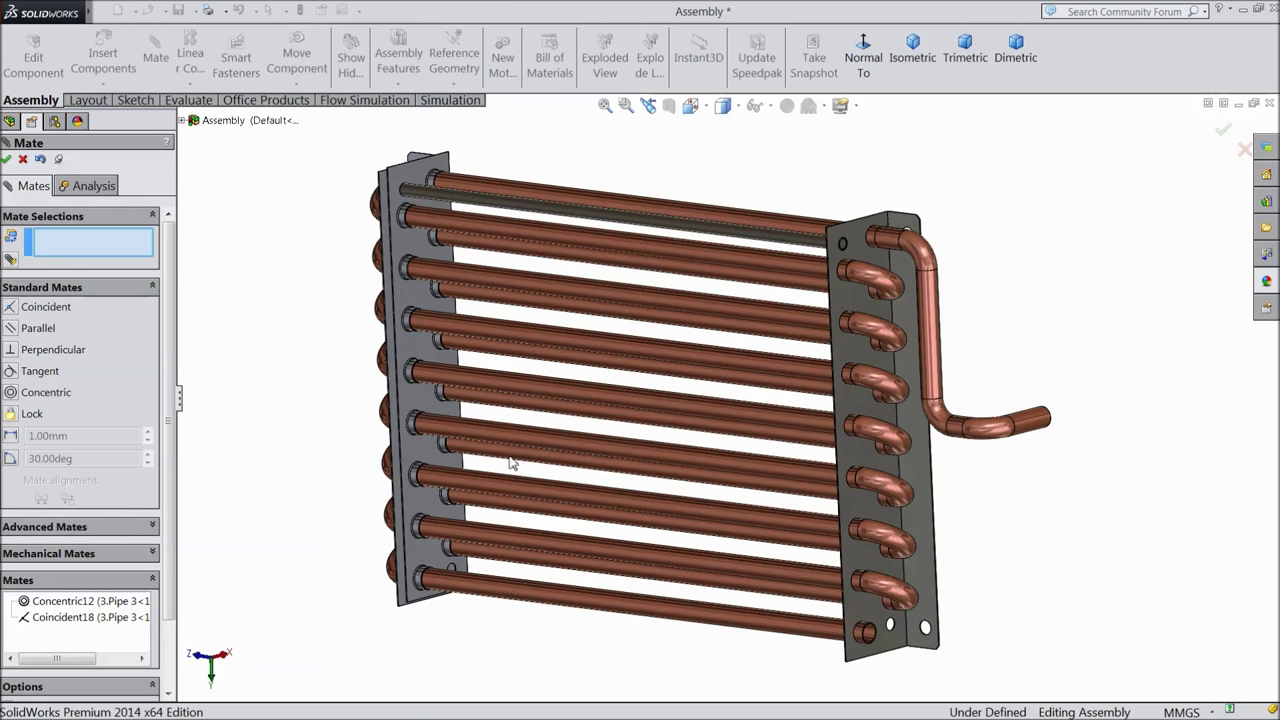
pyautogui.click(9, 158)
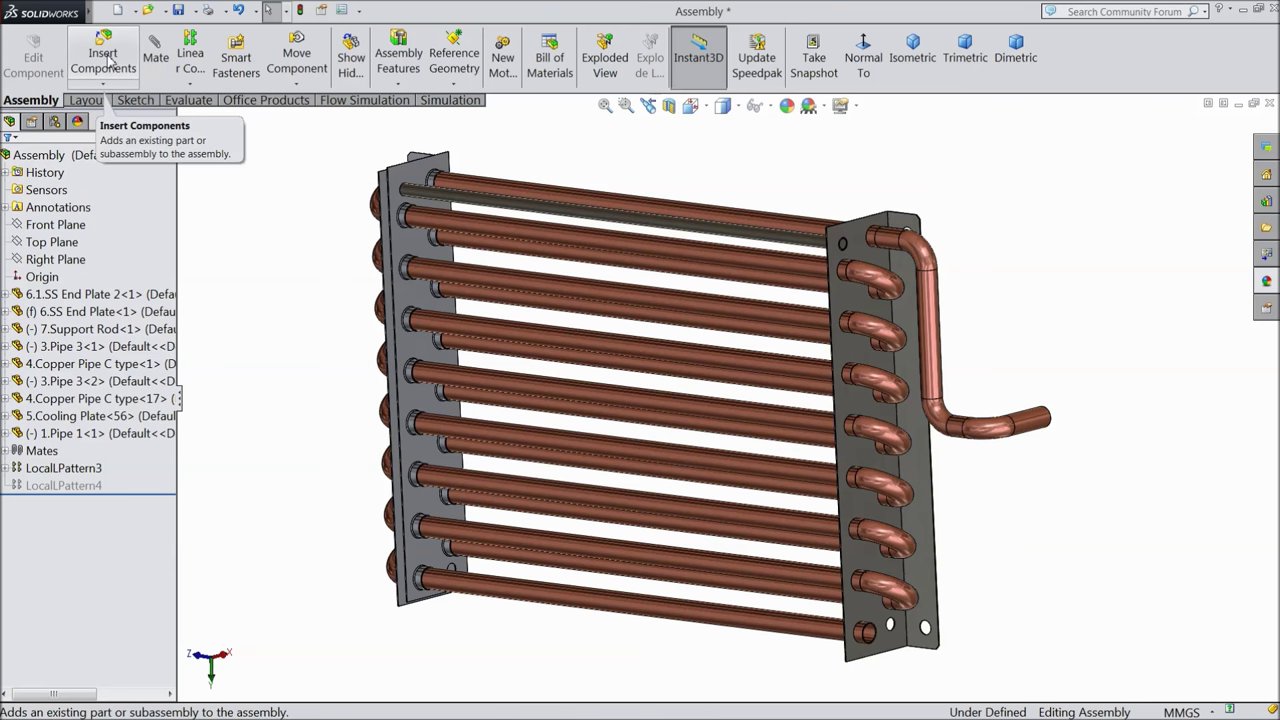
# - Insert the 2.Pipe 2 part and place it in open space beside the lower end of the end plate
pyautogui.click(108, 60)
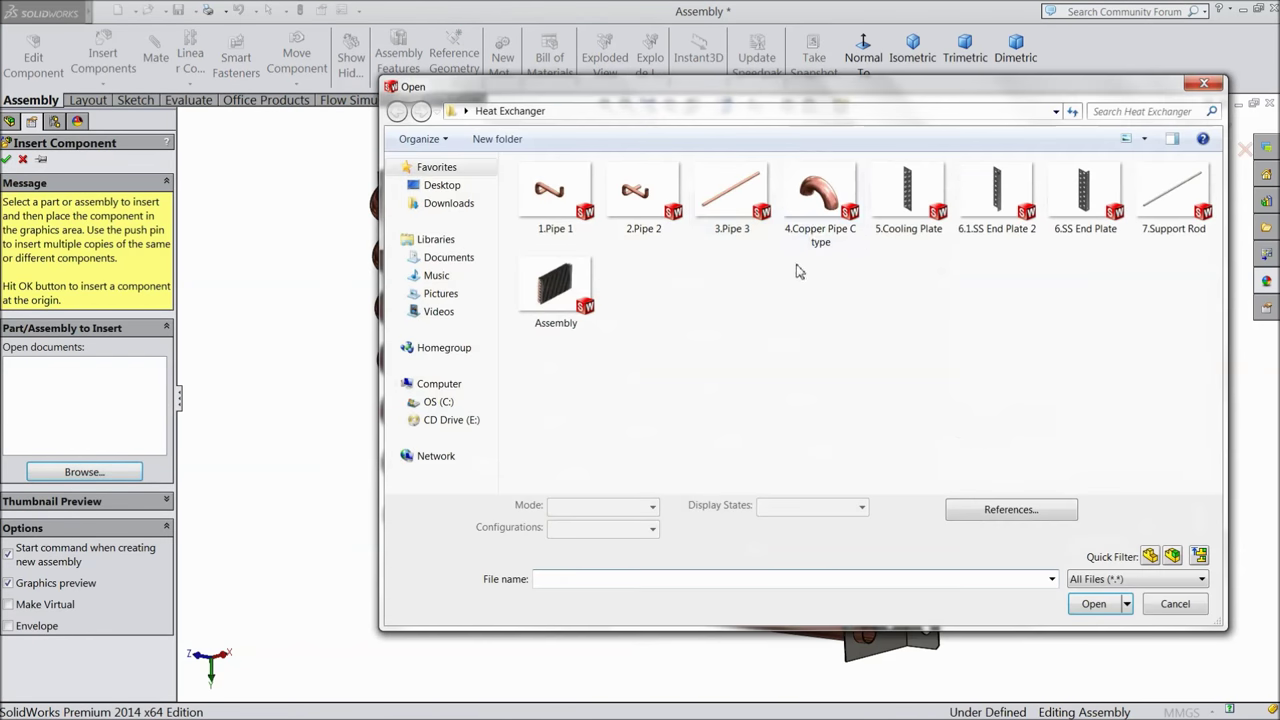
pyautogui.click(645, 205)
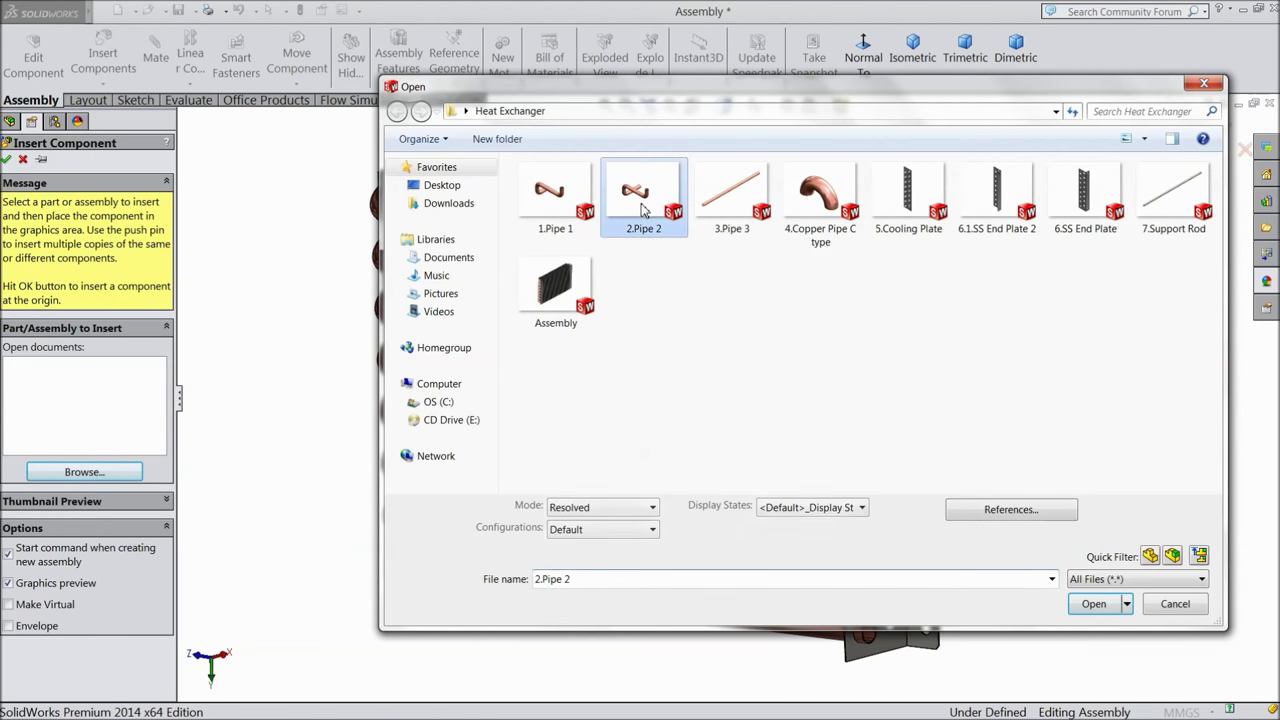
pyautogui.click(1086, 610)
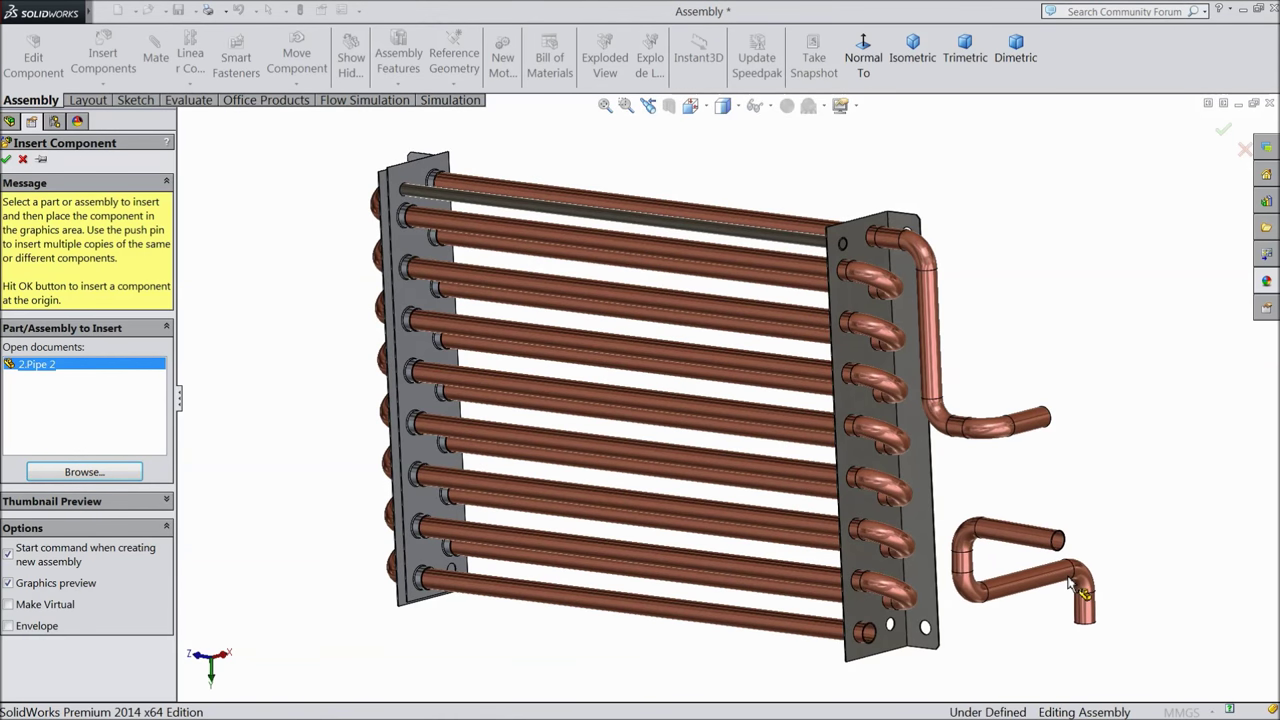
pyautogui.click(1080, 590)
# - Rotate 2.Pipe 2 freely until its long leg stands upright and its short lower end faces the open lower pipe
pyautogui.click(296, 83)
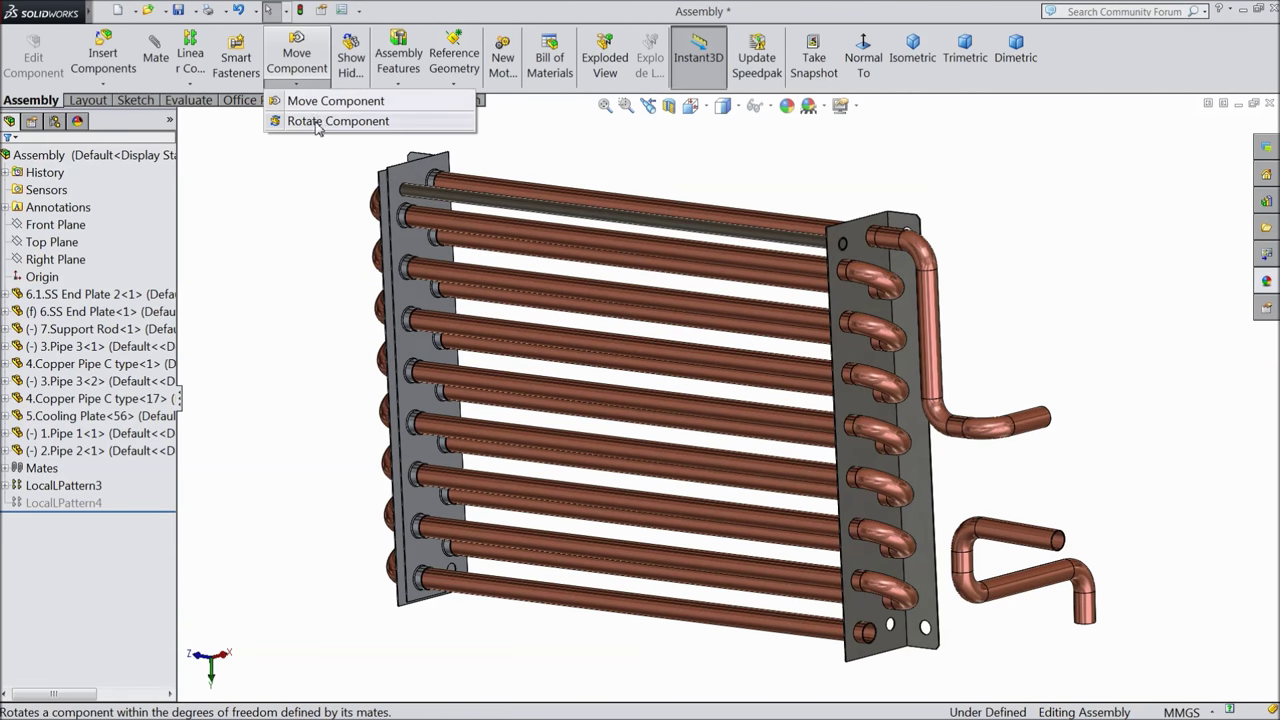
pyautogui.click(322, 120)
pyautogui.moveTo(995, 576); pyautogui.dragTo(874, 348)
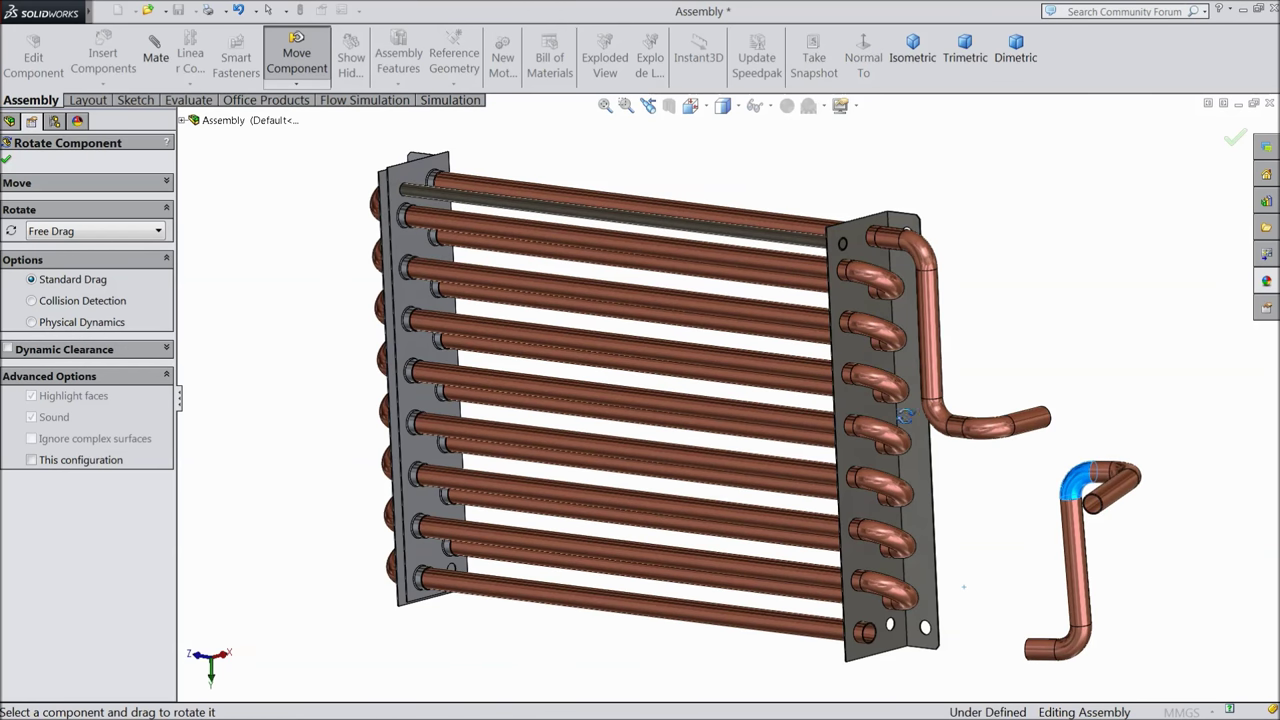
pyautogui.scroll(-3, 989, 677)
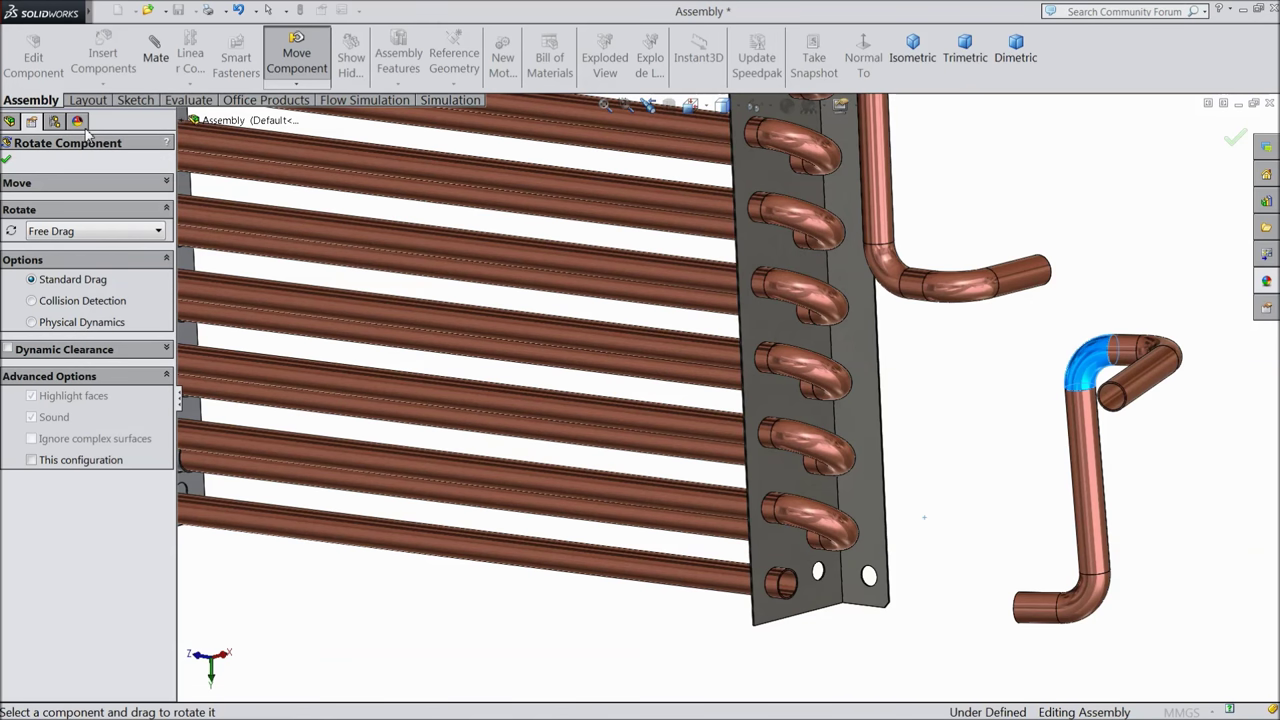
pyautogui.click(6, 162)
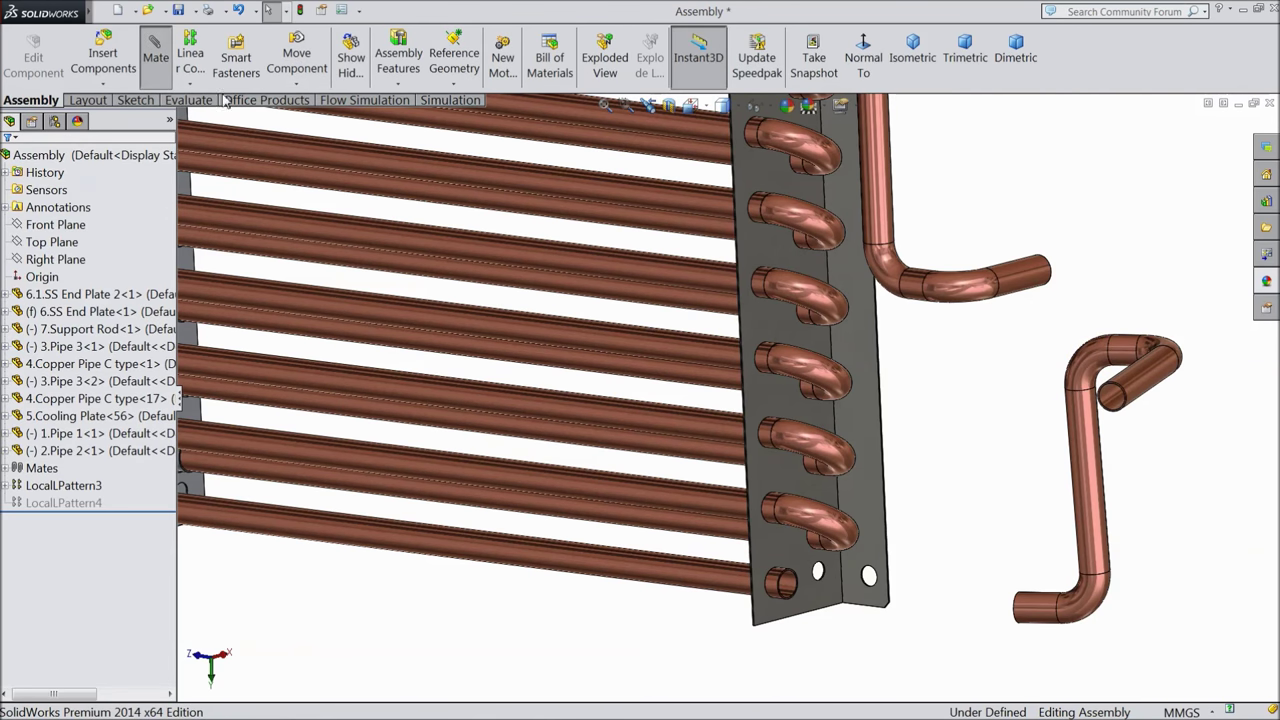
# - Add a concentric mate between the open lowest 3.Pipe 3 and the short straight end of 2.Pipe 2
pyautogui.scroll(-3, 725, 580)
pyautogui.click(678, 547)
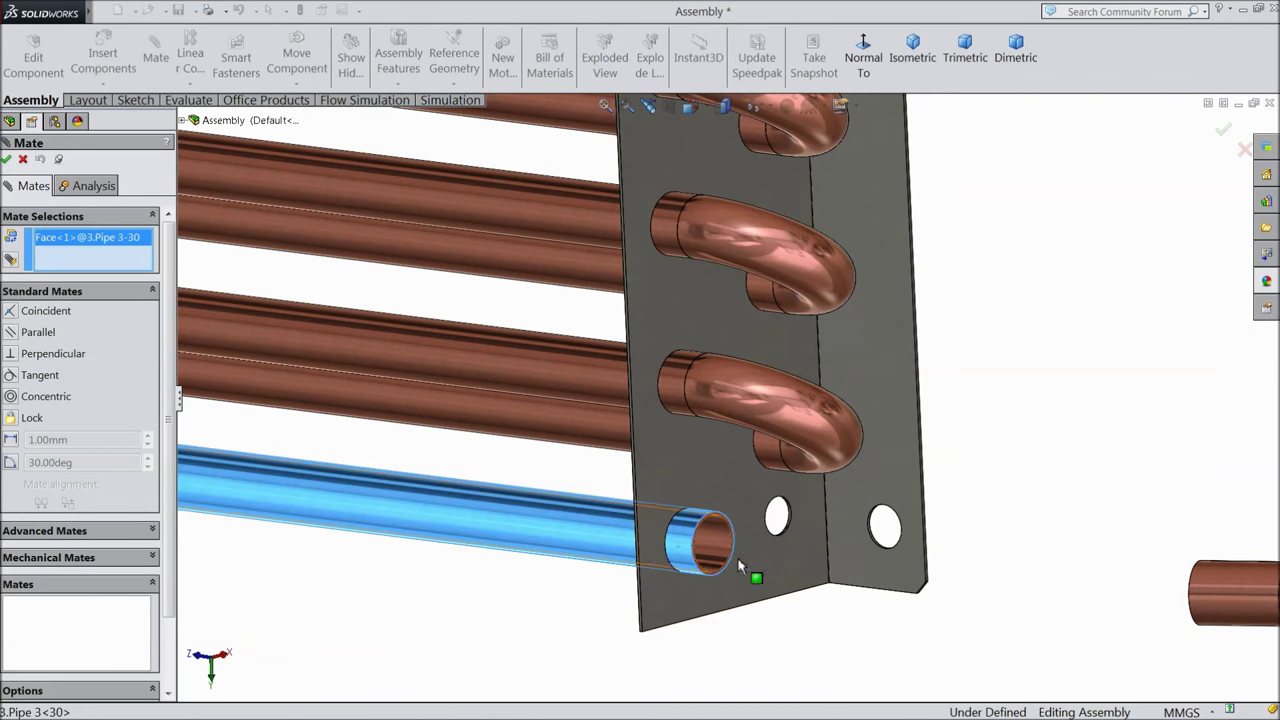
pyautogui.scroll(2, 1144, 625)
pyautogui.click(1082, 539)
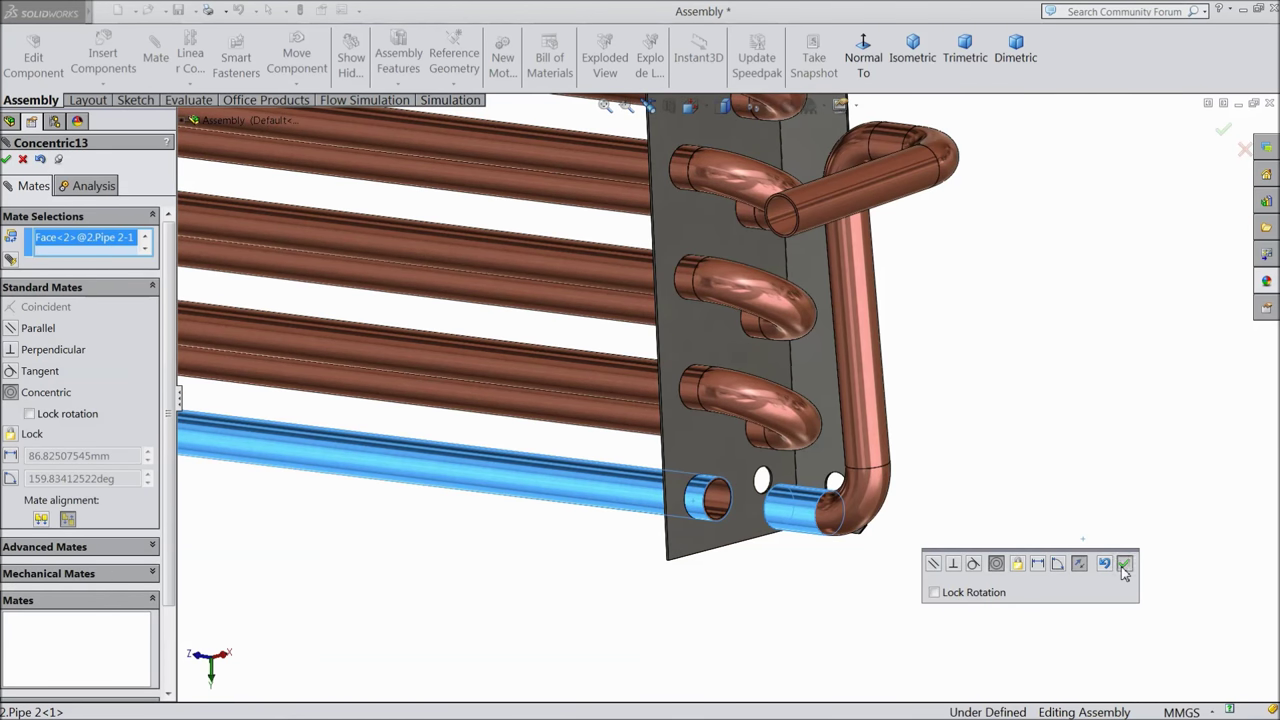
pyautogui.click(1124, 566)
# - Make the annular end face of the lowest 3.Pipe 3 coincident with the matching end face of 2.Pipe 2
pyautogui.scroll(-5, 752, 506)
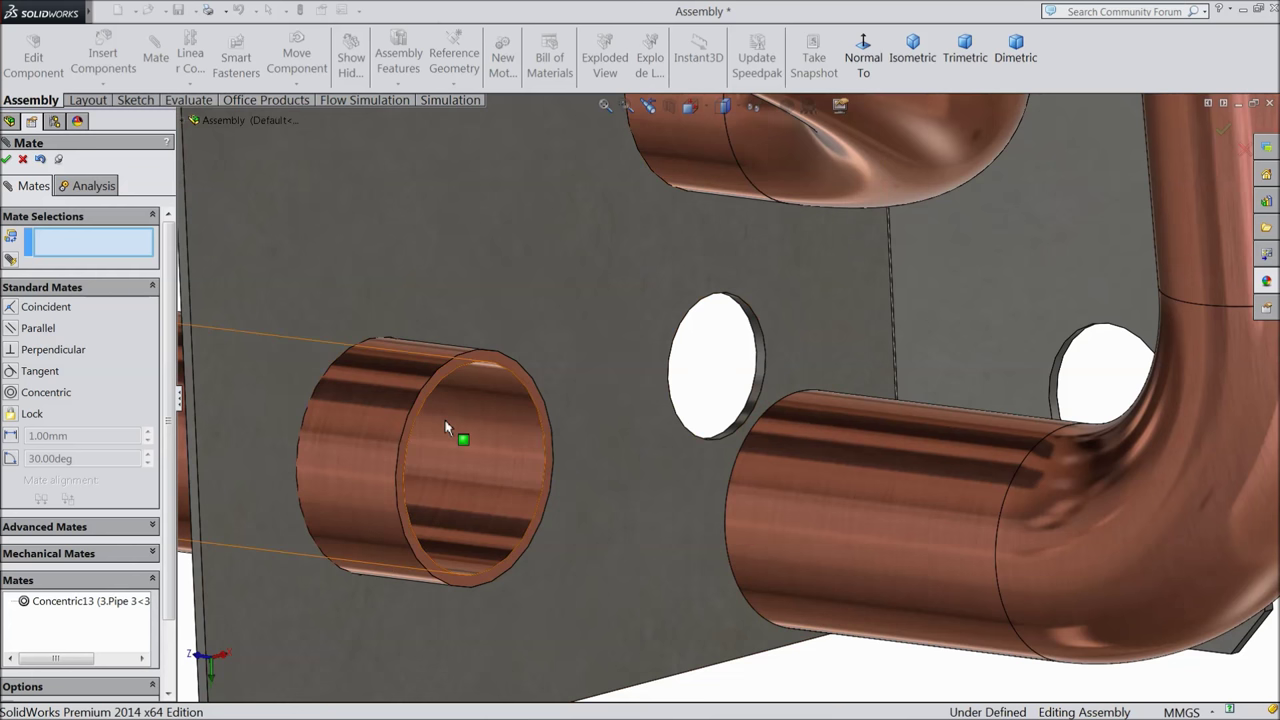
pyautogui.click(445, 385)
pyautogui.moveTo(491, 437); pyautogui.dragTo(749, 514, button='middle')
pyautogui.scroll(-5, 967, 476)
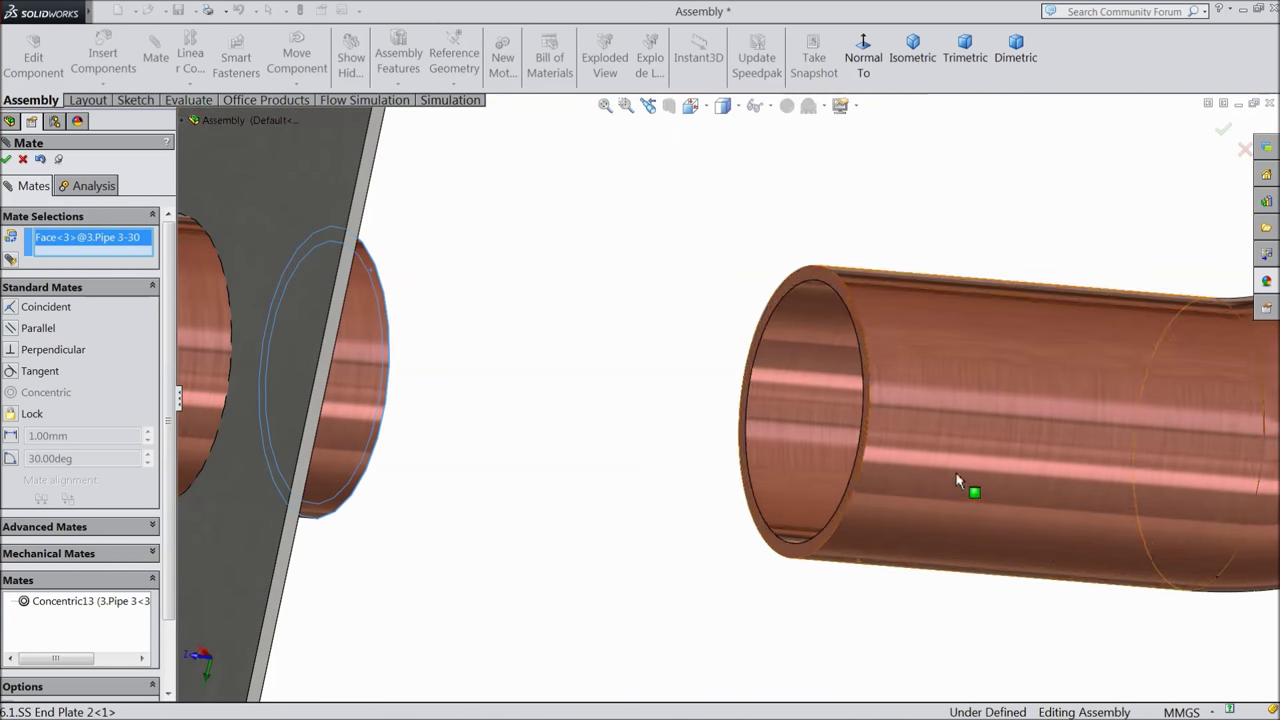
pyautogui.click(800, 275)
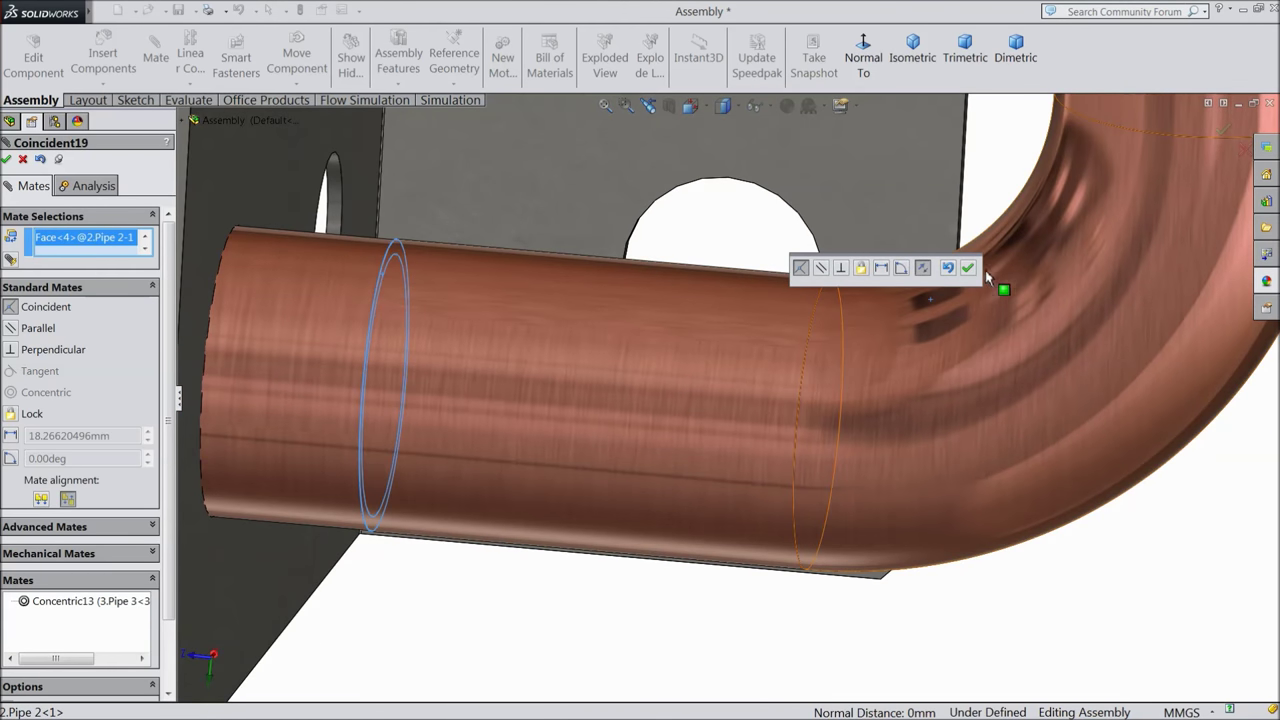
pyautogui.click(967, 267)
# - Swing 2.Pipe 2 slightly about its joint so its long leg runs along the end plate's long edge
pyautogui.scroll(10, 859, 340)
pyautogui.moveTo(857, 368); pyautogui.dragTo(969, 366, button='middle')
pyautogui.scroll(-4, 895, 455)
pyautogui.moveTo(693, 483)
pyautogui.mouseDown()
pyautogui.moveTo(730, 478)
pyautogui.moveTo(713, 468)
pyautogui.mouseUp()
# - Unsuppress LocalLPattern4 to restore the patterned cooling plates between the two end plates
pyautogui.scroll(2, 849, 506)
pyautogui.scroll(-2, 814, 503)
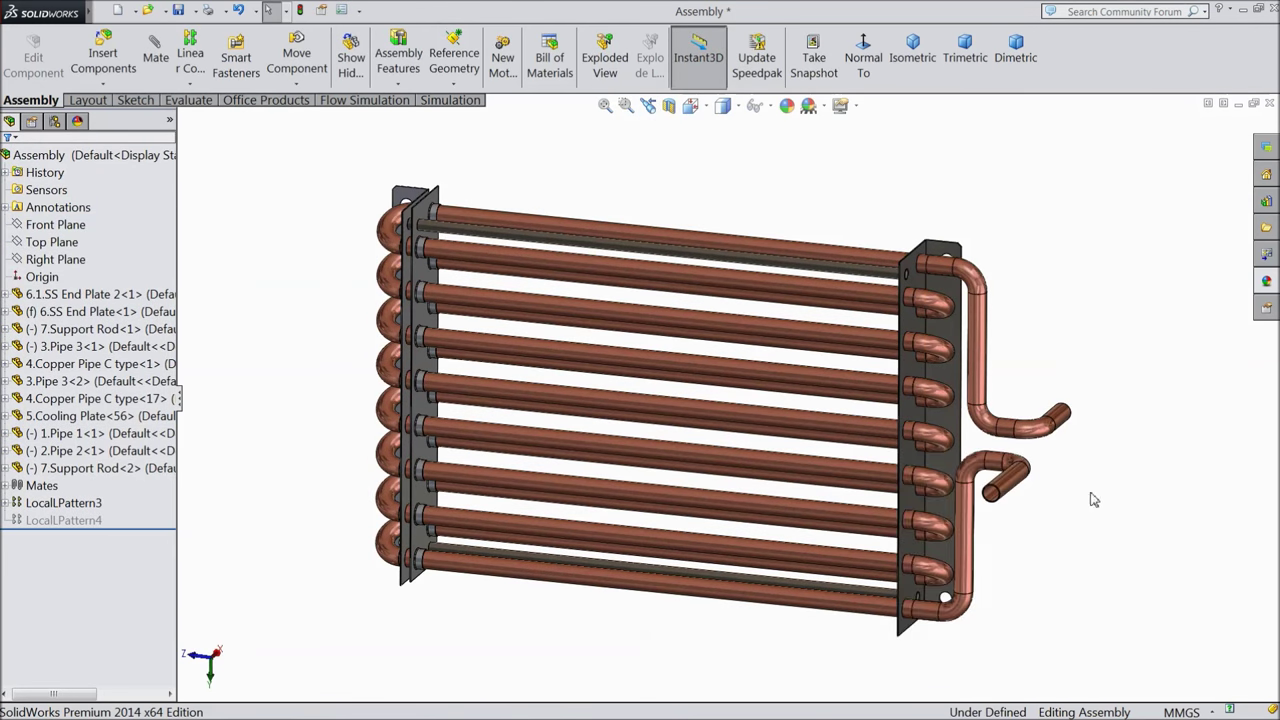
pyautogui.moveTo(1014, 543)
pyautogui.mouseDown(button='middle')
pyautogui.moveTo(963, 491)
pyautogui.moveTo(921, 497)
pyautogui.moveTo(1026, 522)
pyautogui.mouseUp(button='middle')
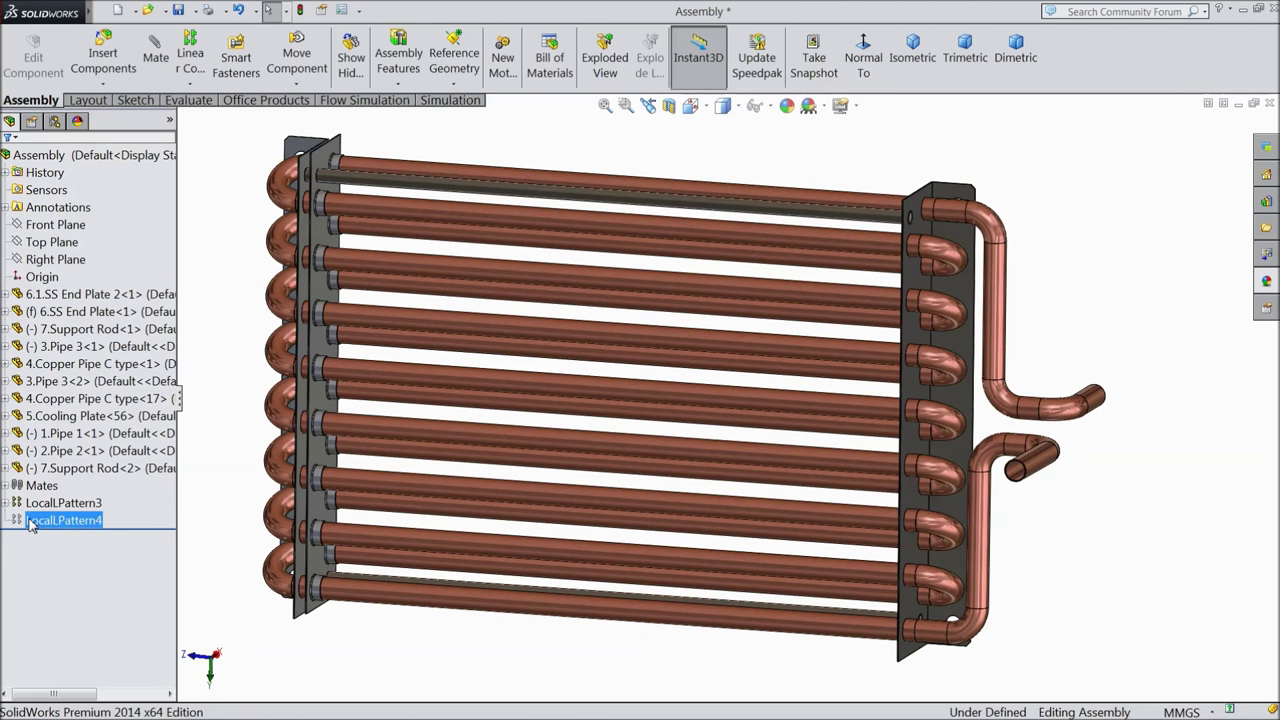
pyautogui.click(37, 485)
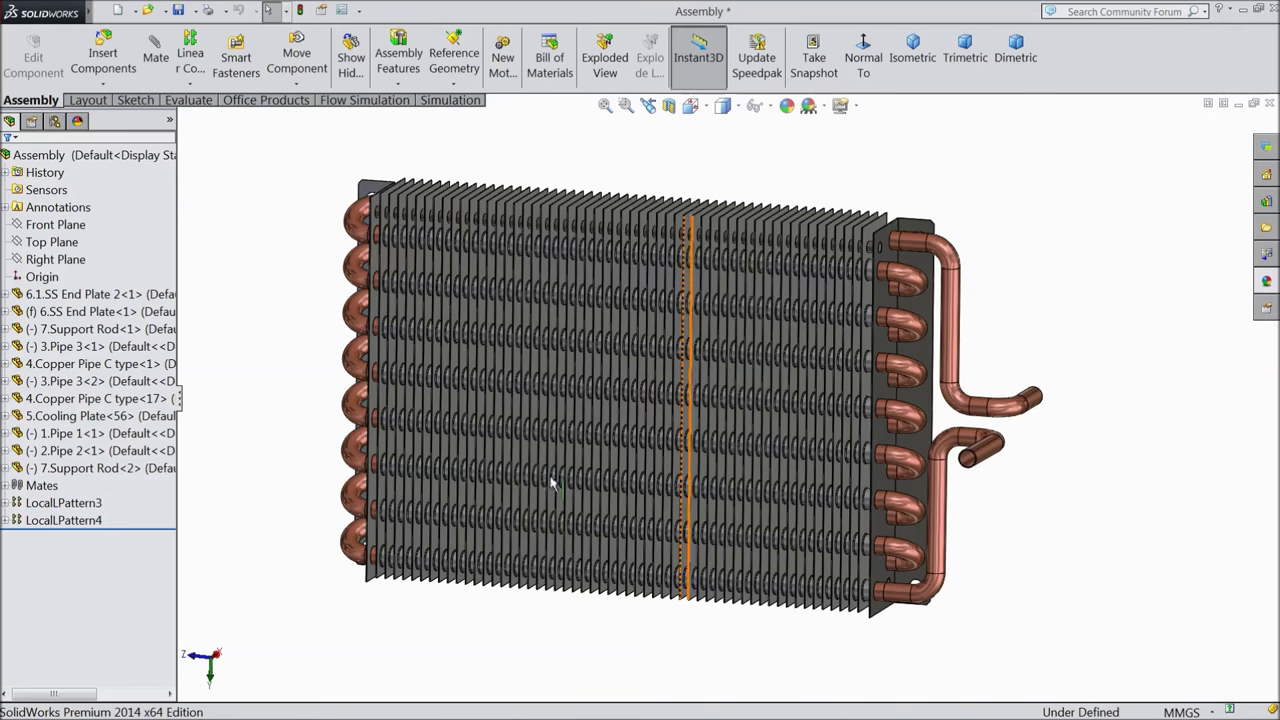
# - Examine the complete heat exchanger assembly, including its cooling plates and connecting pipes, from several angles
pyautogui.hotkey('ctrl', '1')
pyautogui.moveTo(340, 432); pyautogui.dragTo(278, 451, button='middle')
pyautogui.hotkey('ctrl', '1')
pyautogui.moveTo(352, 360); pyautogui.dragTo(657, 400, button='middle')
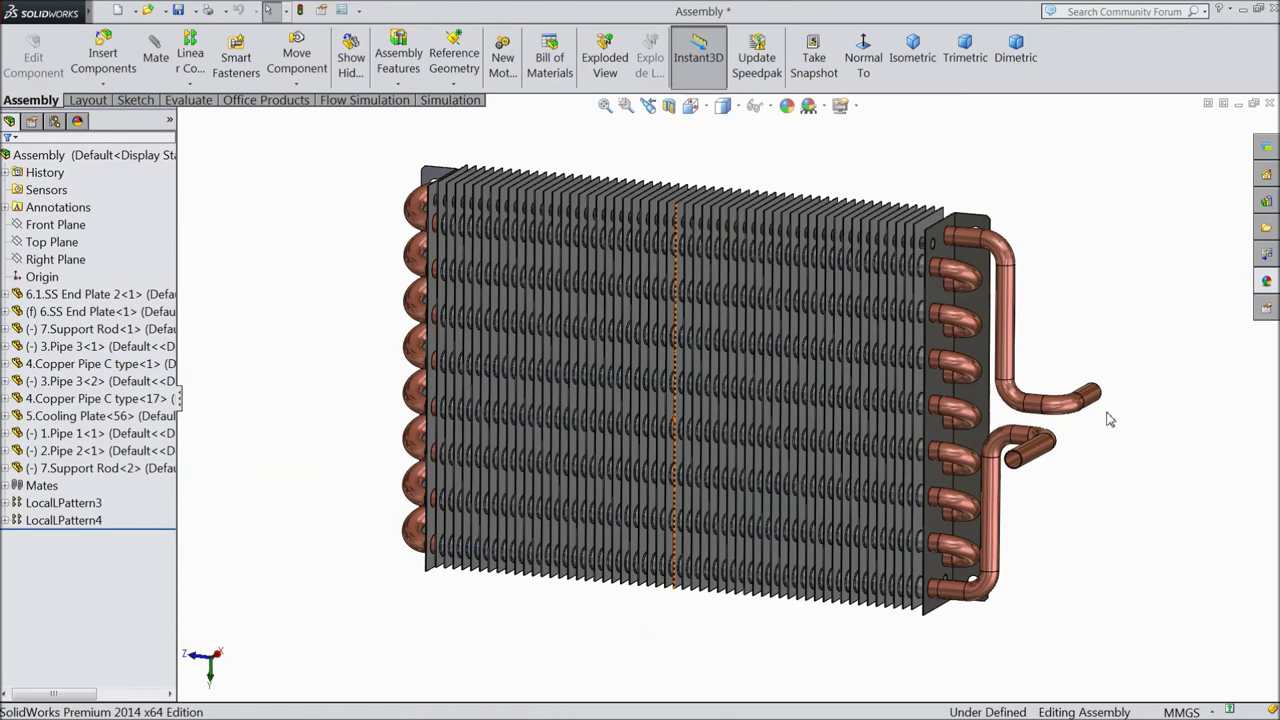
pyautogui.moveTo(1095, 509); pyautogui.dragTo(1023, 514, button='middle')
pyautogui.scroll(-2, 914, 409)
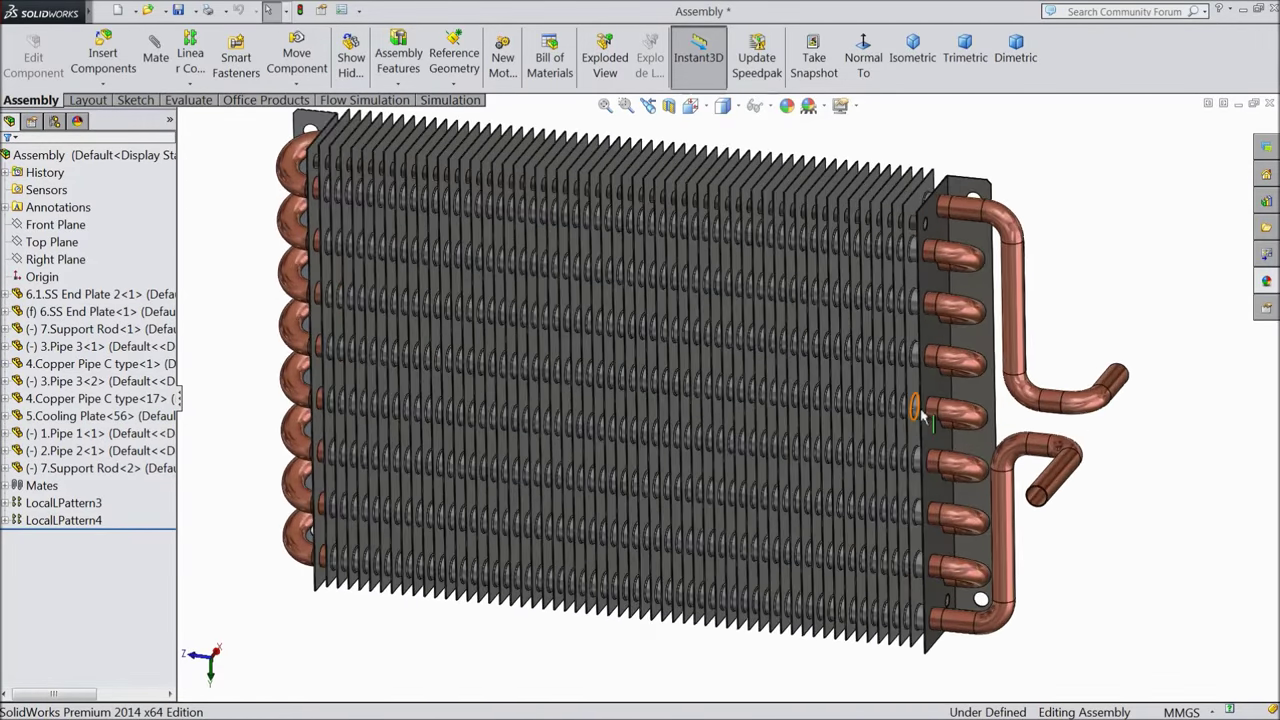
pyautogui.moveTo(686, 471); pyautogui.dragTo(706, 354, button='middle')
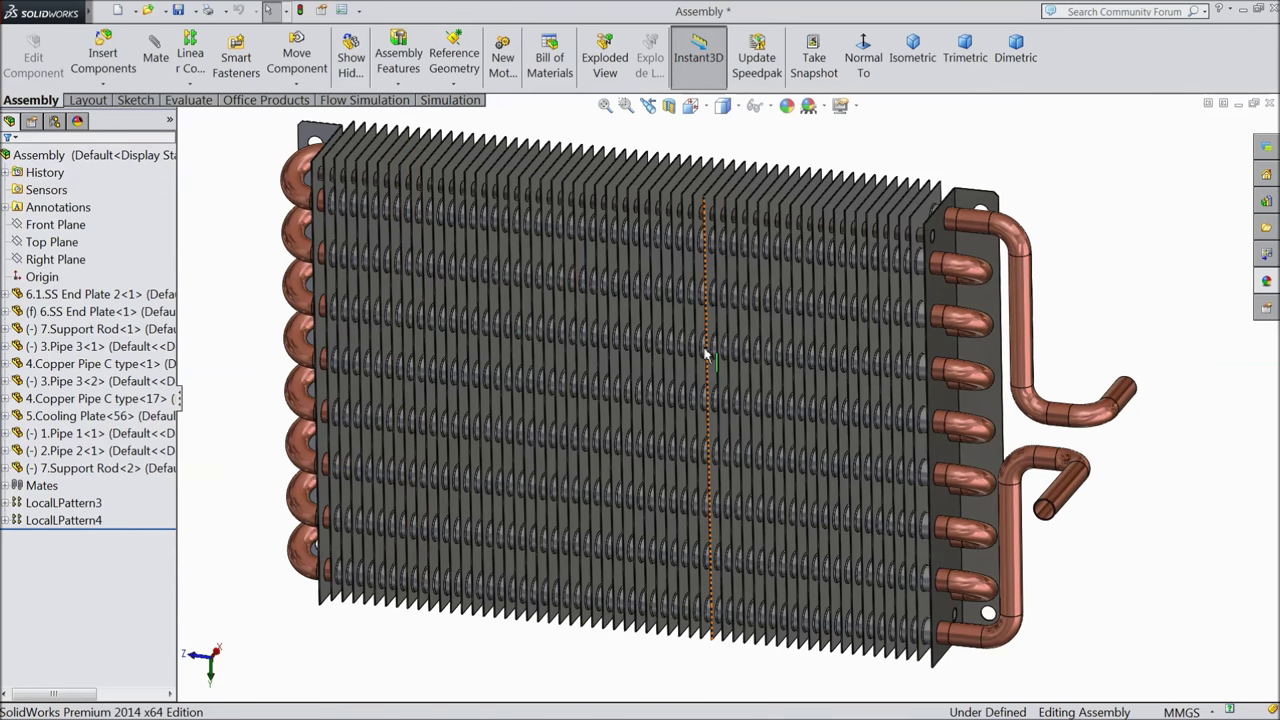